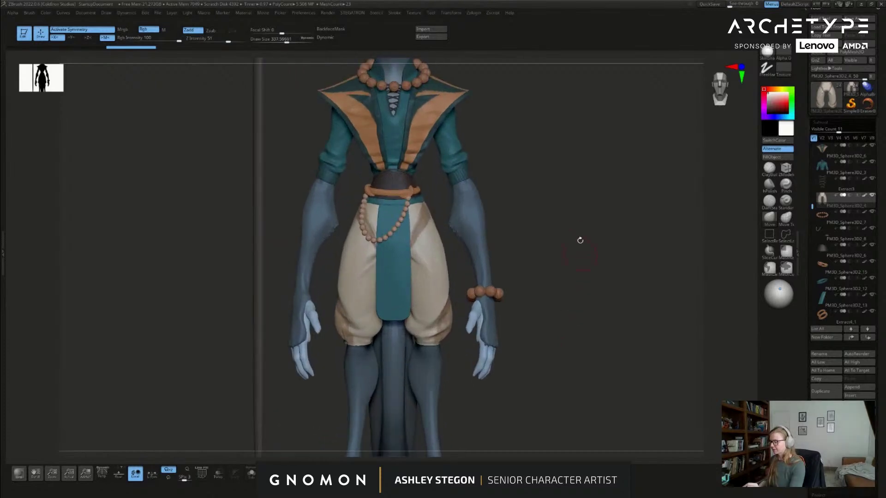
Step: Examine the full character and staff from the front to judge the overall proportions and silhouette
{"action": "mouse_move", "coordinate": [560, 273]}
{"action": "left_mouse_down"}
{"action": "mouse_move", "coordinate": [566, 289]}
{"action": "mouse_move", "coordinate": [583, 292]}
{"action": "mouse_move", "coordinate": [573, 299]}
{"action": "left_mouse_up"}
{"action": "key", "text": "s"}
{"action": "mouse_move", "coordinate": [577, 360]}
{"action": "left_mouse_down", "text": "alt"}
{"action": "mouse_move", "coordinate": [573, 290]}
{"action": "mouse_move", "coordinate": [576, 319]}
{"action": "mouse_move", "coordinate": [585, 285]}
{"action": "mouse_move", "coordinate": [548, 307]}
{"action": "mouse_move", "coordinate": [590, 278]}
{"action": "mouse_move", "coordinate": [573, 263]}
{"action": "left_mouse_up", "text": "alt"}
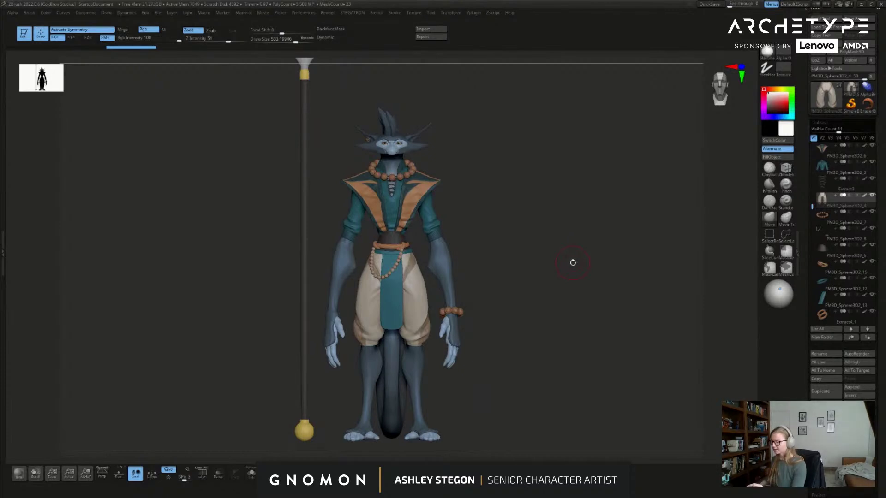
{"action": "left_click_drag", "start_coordinate": [589, 318], "coordinate": [576, 280]}
{"action": "left_click_drag", "start_coordinate": [603, 327], "coordinate": [601, 241]}
{"action": "key", "text": "s"}
{"action": "key", "text": "s"}
{"action": "left_click_drag", "start_coordinate": [538, 201], "coordinate": [536, 201]}
{"action": "left_click_drag", "start_coordinate": [528, 210], "coordinate": [523, 239], "text": "alt"}
{"action": "mouse_move", "coordinate": [524, 234]}
{"action": "left_mouse_down"}
{"action": "mouse_move", "coordinate": [569, 215]}
{"action": "mouse_move", "coordinate": [568, 241]}
{"action": "mouse_move", "coordinate": [583, 197]}
{"action": "left_mouse_up"}
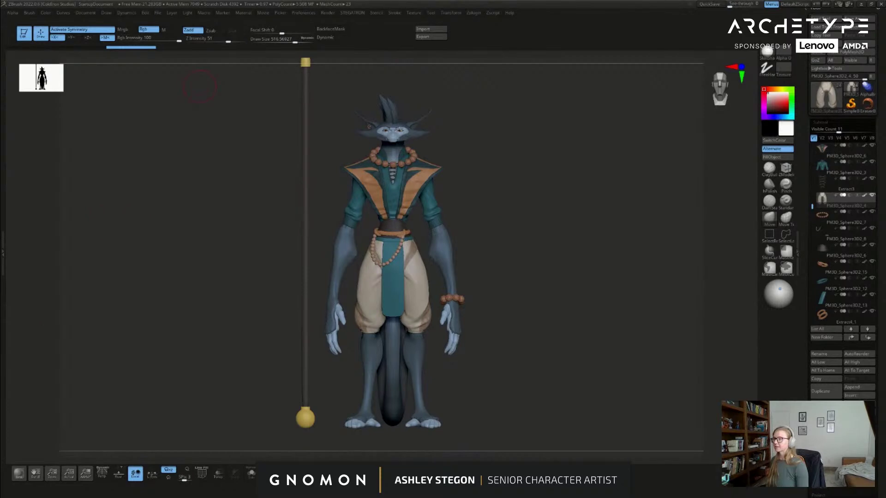
Step: Bring up the reference board and examine the leaping monk's outfit, leg wraps and staff
{"action": "right_click_drag", "start_coordinate": [357, 0], "coordinate": [323, 184]}
{"action": "right_click_drag", "start_coordinate": [307, 0], "coordinate": [280, 71]}
{"action": "left_click", "coordinate": [361, 132]}
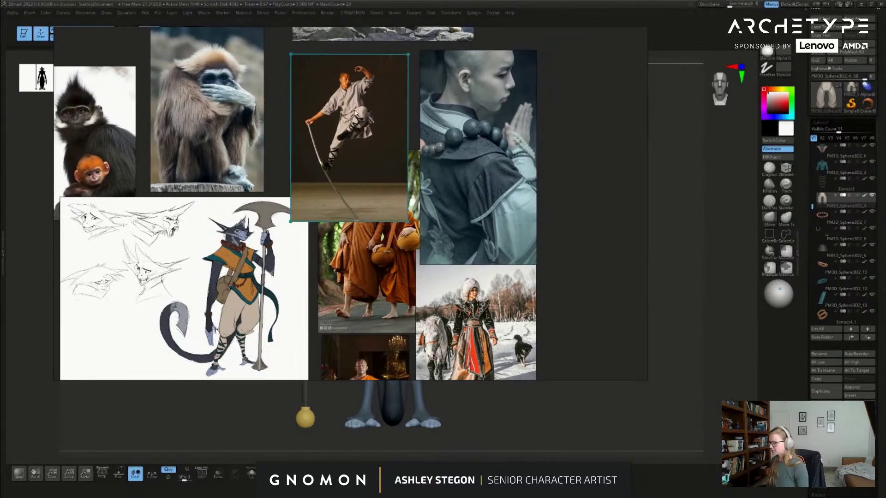
{"action": "scroll", "coordinate": [361, 132], "scroll_direction": "up", "scroll_amount": 5}
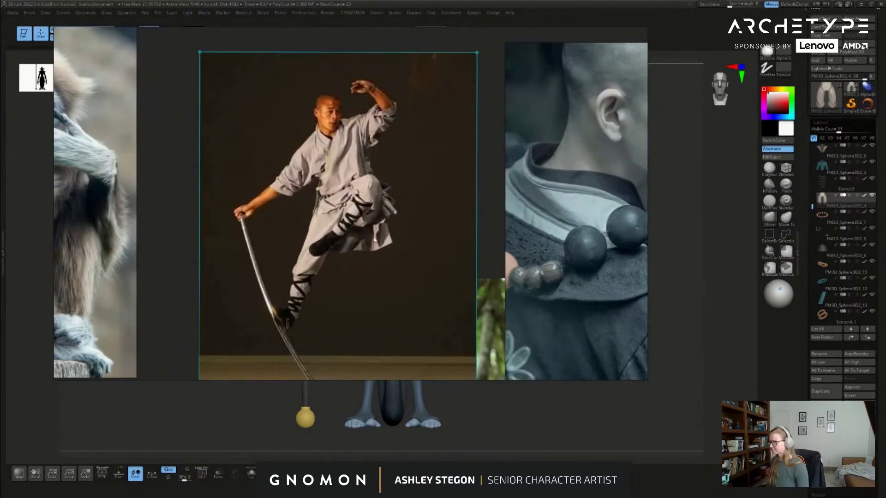
{"action": "left_click_drag", "start_coordinate": [368, 246], "coordinate": [348, 237]}
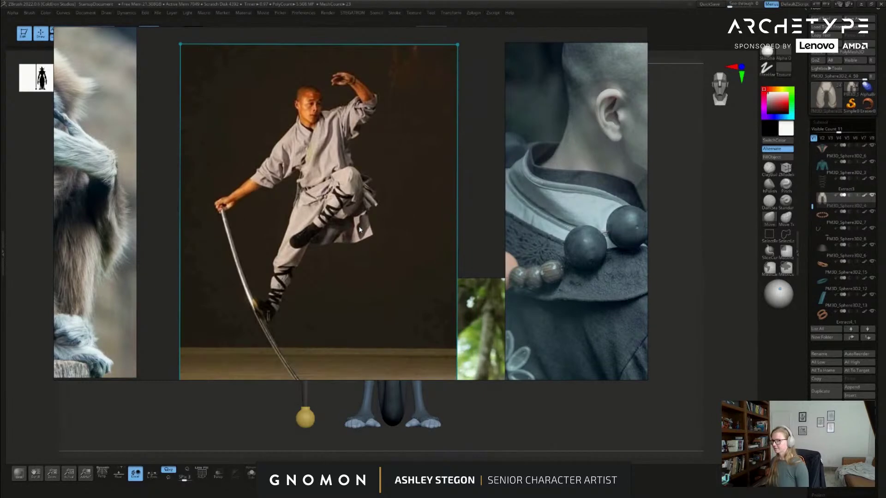
{"action": "scroll", "coordinate": [360, 229], "scroll_direction": "down", "scroll_amount": 4}
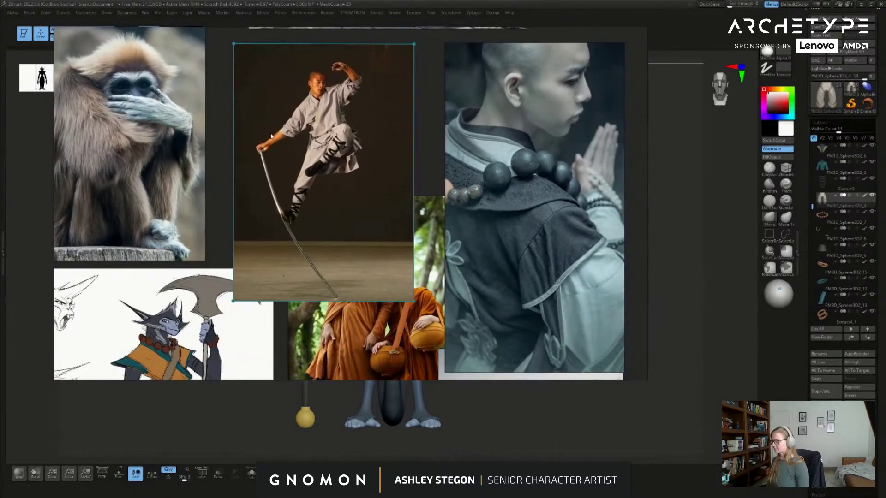
Step: Examine the character concept drawing and the round shoulder bags carried by the two monks in orange robes
{"action": "scroll", "coordinate": [388, 147], "scroll_direction": "down", "scroll_amount": 1}
{"action": "scroll", "coordinate": [389, 253], "scroll_direction": "up", "scroll_amount": 4}
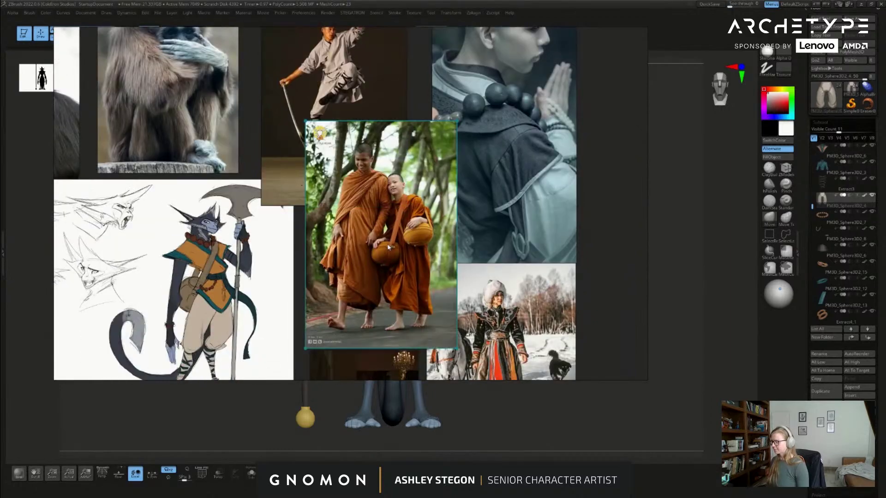
{"action": "middle_click_drag", "start_coordinate": [160, 291], "coordinate": [249, 206]}
{"action": "middle_click_drag", "start_coordinate": [178, 233], "coordinate": [235, 210]}
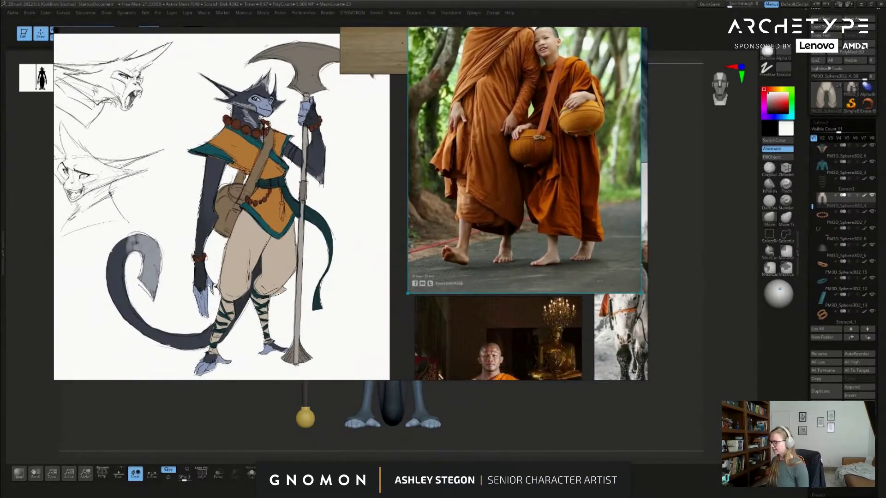
{"action": "middle_click_drag", "start_coordinate": [390, 252], "coordinate": [263, 285]}
{"action": "middle_click_drag", "start_coordinate": [462, 150], "coordinate": [416, 172]}
{"action": "scroll", "coordinate": [417, 173], "scroll_direction": "up", "scroll_amount": 5}
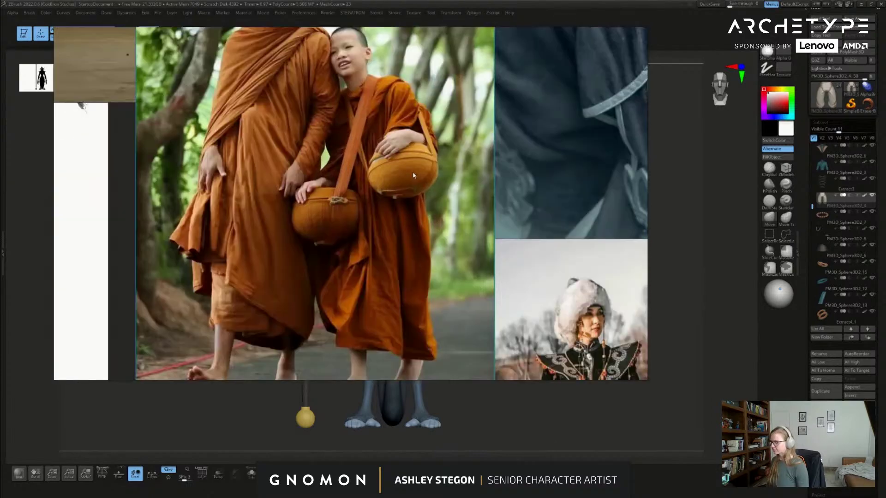
{"action": "scroll", "coordinate": [420, 176], "scroll_direction": "up", "scroll_amount": 1}
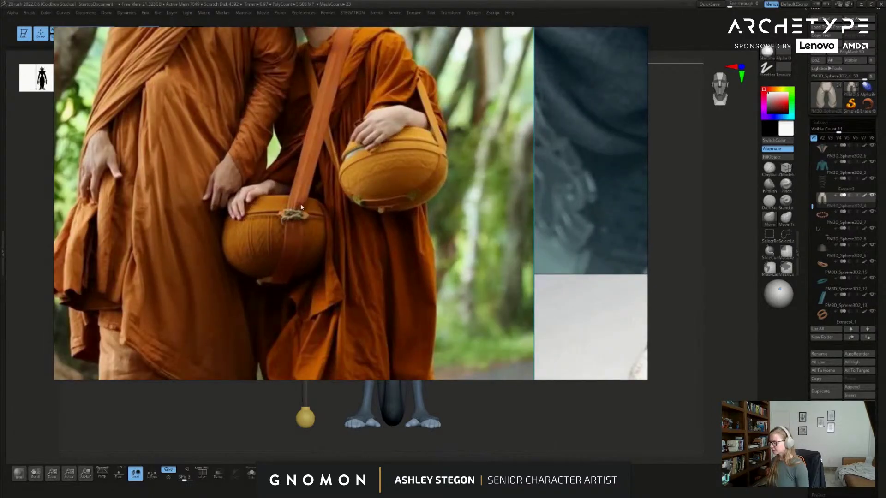
{"action": "scroll", "coordinate": [395, 175], "scroll_direction": "down", "scroll_amount": 6}
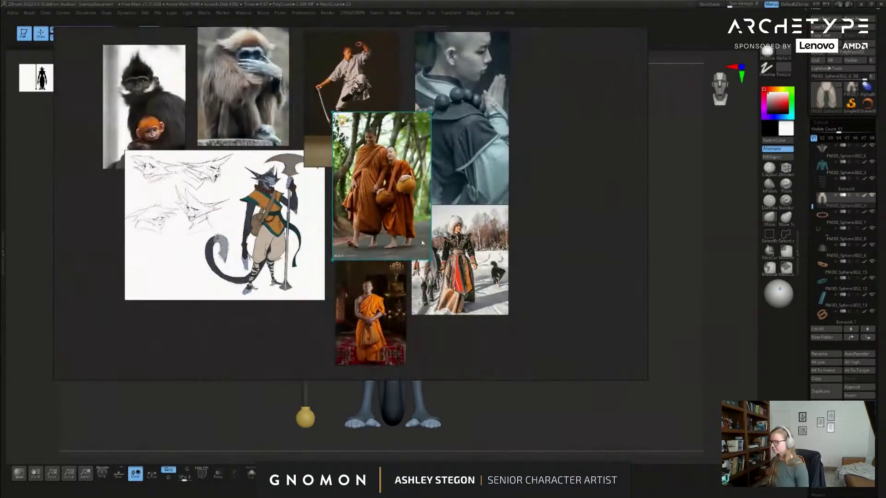
Step: Compare the concept drawing with the costume references across the board, and put the board away
{"action": "scroll", "coordinate": [386, 220], "scroll_direction": "up", "scroll_amount": 2}
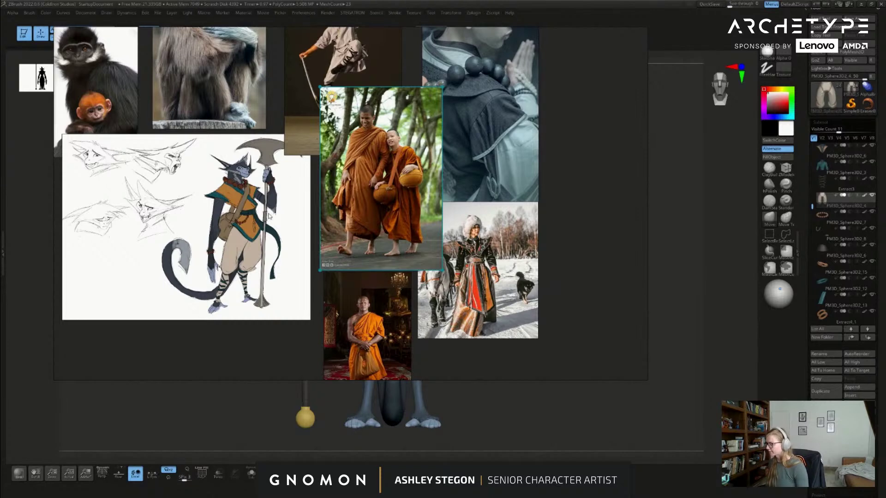
{"action": "middle_click_drag", "start_coordinate": [410, 181], "coordinate": [473, 217]}
{"action": "scroll", "coordinate": [415, 229], "scroll_direction": "down", "scroll_amount": 2}
{"action": "scroll", "coordinate": [410, 242], "scroll_direction": "up", "scroll_amount": 2}
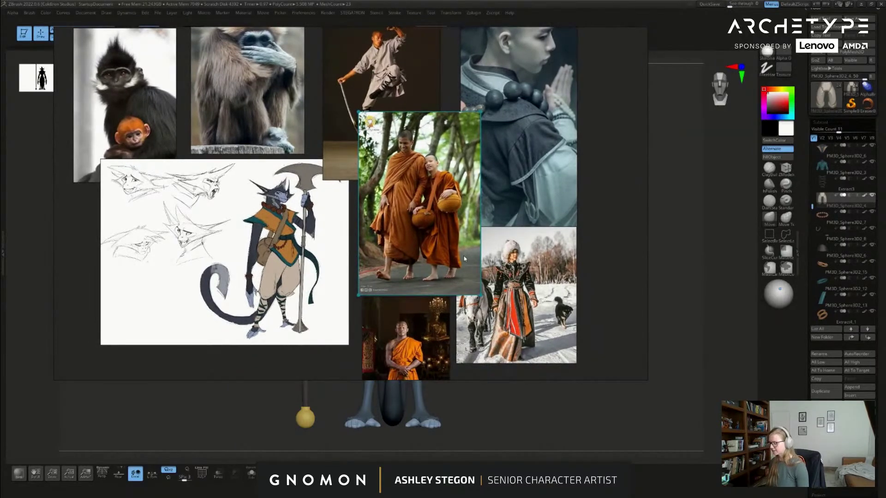
{"action": "middle_click_drag", "start_coordinate": [464, 256], "coordinate": [475, 253]}
{"action": "right_click_drag", "start_coordinate": [475, 253], "coordinate": [470, 0]}
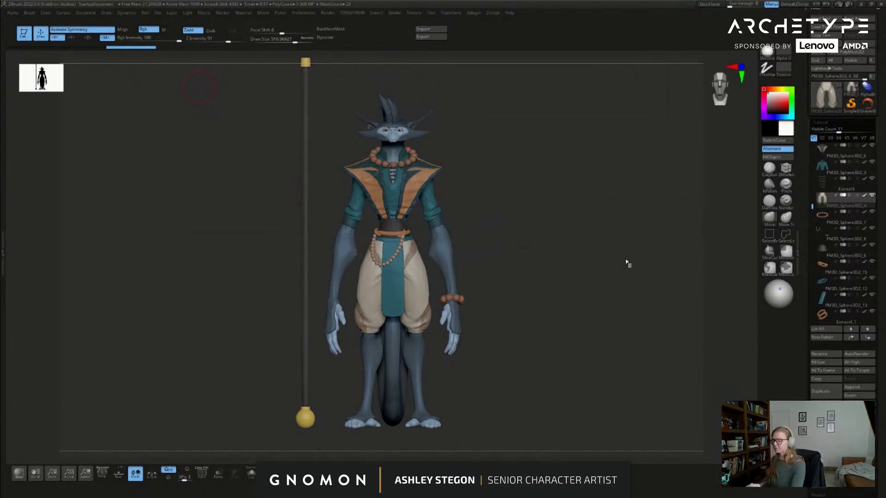
Step: Adjust the trousers around the waist below the belt with a brush stroke and check their wireframe
{"action": "key", "text": "s"}
{"action": "left_click", "coordinate": [560, 294]}
{"action": "mouse_move", "coordinate": [408, 232]}
{"action": "right_mouse_down", "text": "ctrl"}
{"action": "mouse_move", "coordinate": [472, 230]}
{"action": "mouse_move", "coordinate": [551, 213]}
{"action": "right_mouse_up", "text": "ctrl"}
{"action": "key", "text": "s"}
{"action": "left_click", "coordinate": [548, 211]}
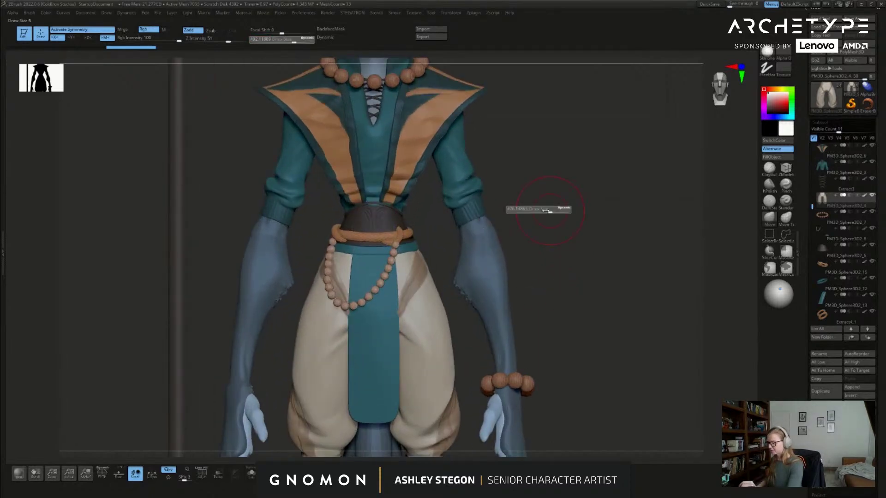
{"action": "mouse_move", "coordinate": [562, 246]}
{"action": "right_mouse_down"}
{"action": "mouse_move", "coordinate": [559, 264]}
{"action": "mouse_move", "coordinate": [434, 233]}
{"action": "right_mouse_up"}
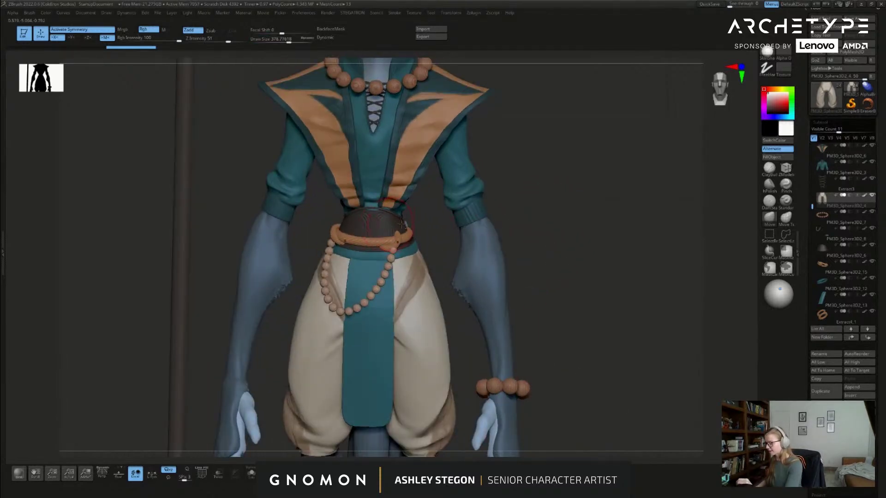
{"action": "key", "text": "s"}
{"action": "left_click", "coordinate": [546, 237]}
{"action": "key", "text": "shift+f"}
{"action": "key", "text": "shift+f"}
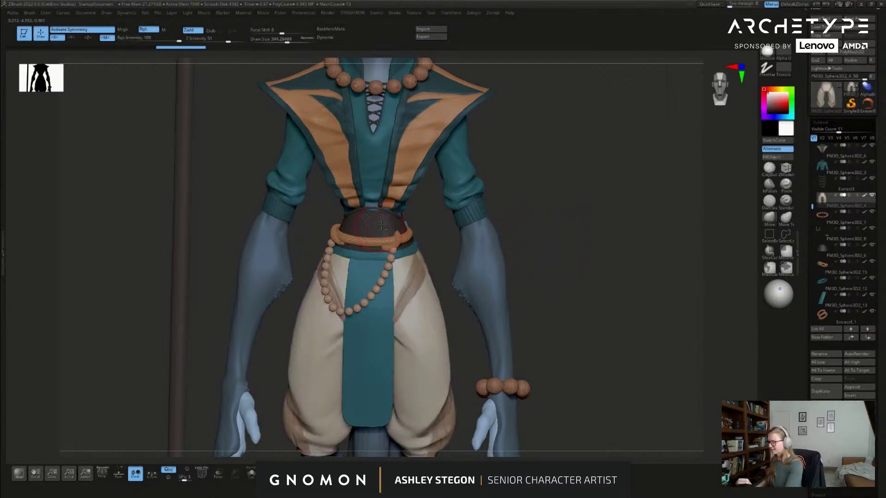
{"action": "key", "text": "s"}
{"action": "left_click", "coordinate": [503, 235]}
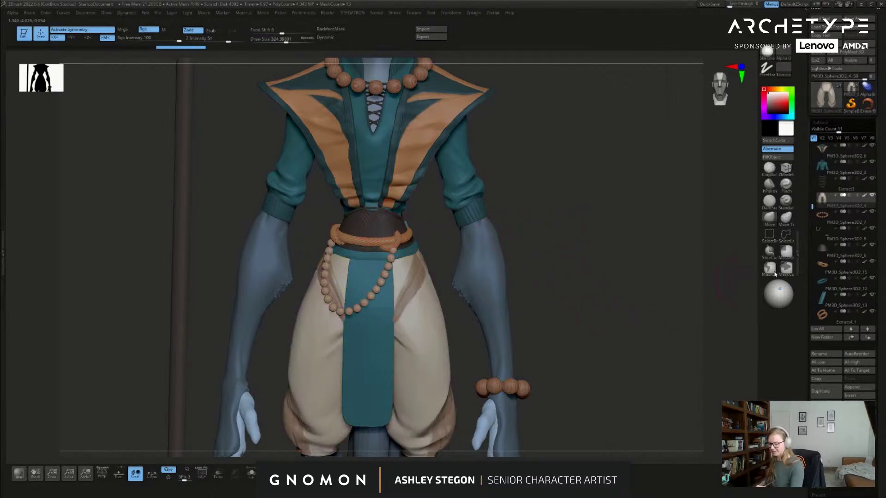
{"action": "right_click_drag", "start_coordinate": [564, 237], "coordinate": [600, 264], "text": "alt"}
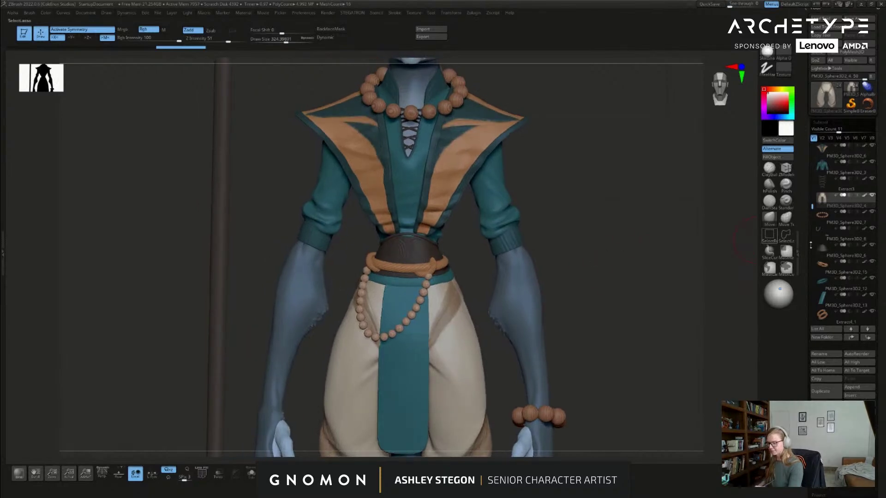
Step: Select the dark waist belt subtool and refine its shape with resized brush strokes, smoothing the upper edge
{"action": "left_click", "coordinate": [819, 249]}
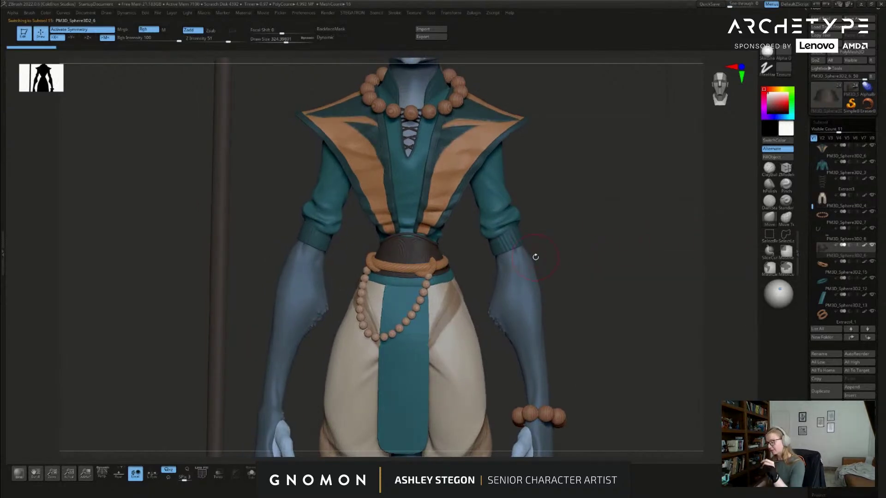
{"action": "left_click_drag", "start_coordinate": [575, 277], "coordinate": [572, 271]}
{"action": "key", "text": "s"}
{"action": "mouse_move", "coordinate": [429, 236]}
{"action": "right_mouse_down", "text": "ctrl"}
{"action": "mouse_move", "coordinate": [426, 261]}
{"action": "mouse_move", "coordinate": [419, 239]}
{"action": "mouse_move", "coordinate": [462, 249]}
{"action": "right_mouse_up", "text": "ctrl"}
{"action": "key", "text": "s"}
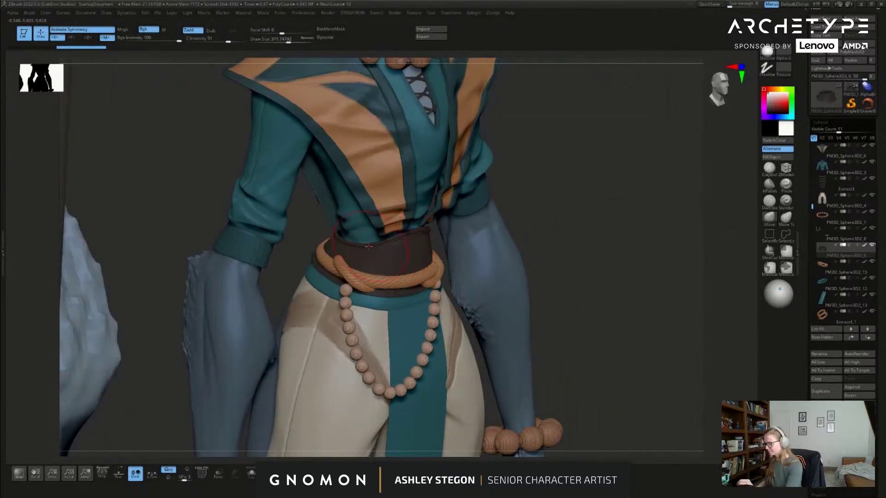
{"action": "left_click", "coordinate": [371, 247]}
{"action": "left_click_drag", "start_coordinate": [569, 251], "coordinate": [586, 250]}
{"action": "key", "text": "s"}
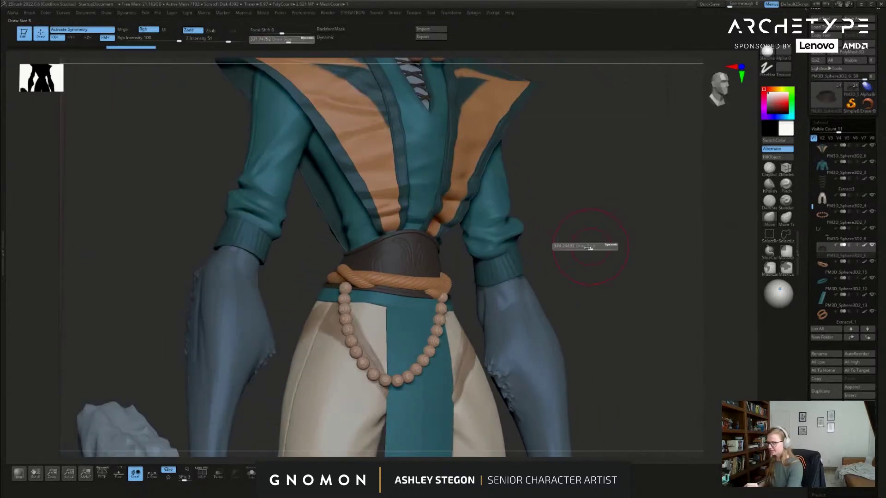
{"action": "right_click_drag", "start_coordinate": [616, 292], "coordinate": [629, 257], "text": "shift"}
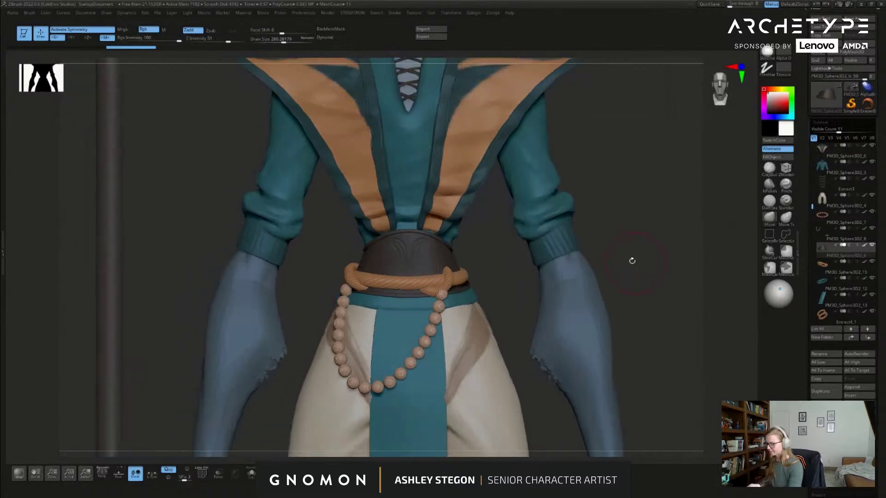
{"action": "left_click", "coordinate": [439, 229]}
{"action": "left_click_drag", "start_coordinate": [429, 247], "coordinate": [438, 233], "text": "shift"}
Step: Select the orange-panelled vest and adjust its lower front edges at the waist, checking its wireframe
{"action": "left_click", "coordinate": [455, 202], "text": "alt"}
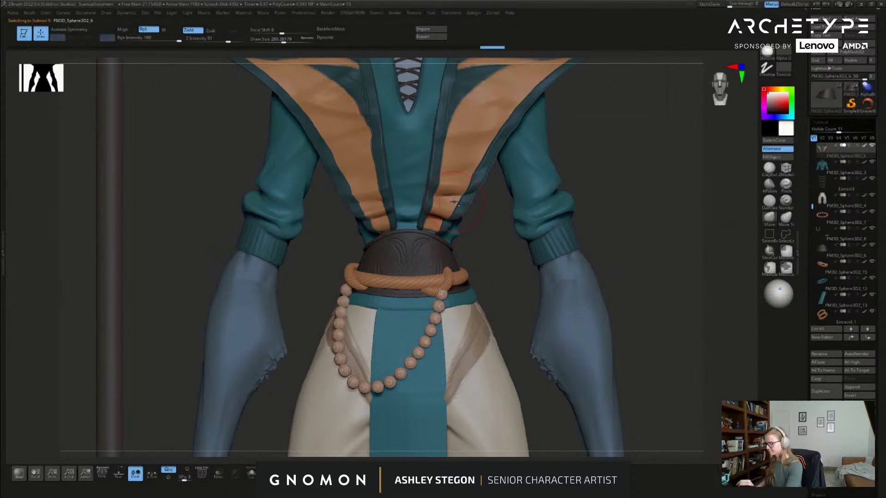
{"action": "key", "text": "shift+f"}
{"action": "left_click", "coordinate": [430, 236]}
{"action": "mouse_move", "coordinate": [430, 236]}
{"action": "right_mouse_down"}
{"action": "mouse_move", "coordinate": [448, 249]}
{"action": "mouse_move", "coordinate": [433, 241]}
{"action": "mouse_move", "coordinate": [441, 241]}
{"action": "mouse_move", "coordinate": [382, 247]}
{"action": "right_mouse_up"}
{"action": "left_click", "coordinate": [433, 241]}
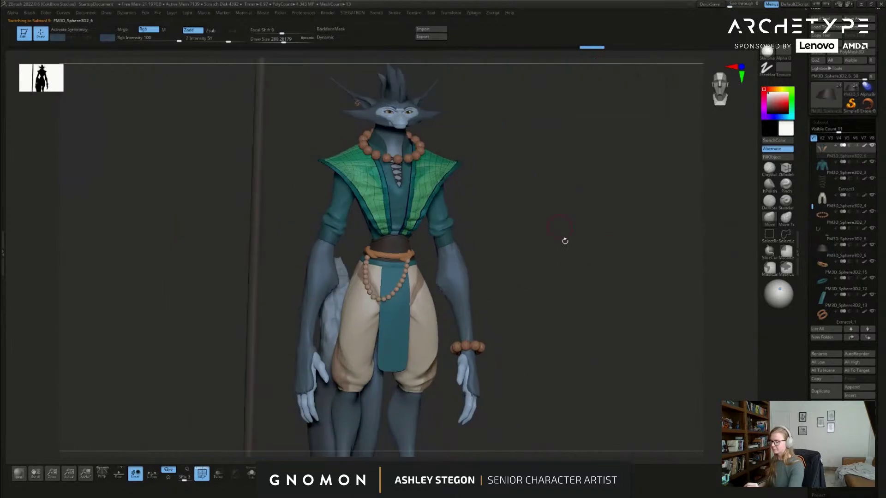
{"action": "mouse_move", "coordinate": [563, 239]}
{"action": "right_mouse_down"}
{"action": "mouse_move", "coordinate": [577, 305]}
{"action": "mouse_move", "coordinate": [562, 285]}
{"action": "right_mouse_up"}
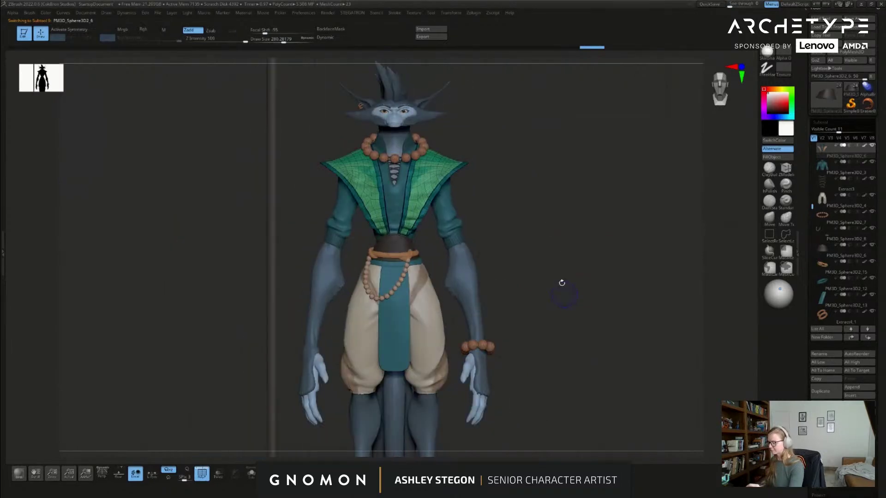
{"action": "key", "text": "shift+f"}
Step: Examine the whole figure from the front and slightly from the side, including the legs and tail
{"action": "key", "text": "s"}
{"action": "right_click_drag", "start_coordinate": [568, 323], "coordinate": [592, 241], "text": "alt"}
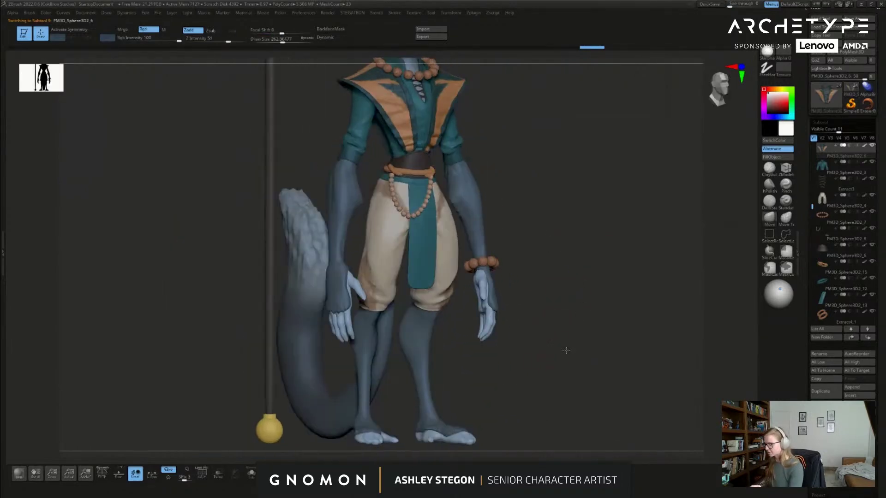
{"action": "right_click_drag", "start_coordinate": [558, 349], "coordinate": [580, 345]}
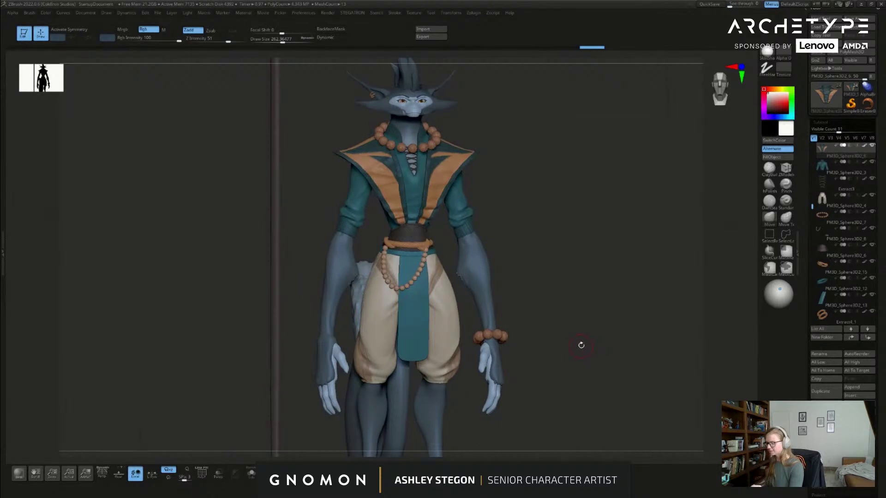
{"action": "left_click_drag", "start_coordinate": [811, 206], "coordinate": [813, 143]}
{"action": "key", "text": "s"}
{"action": "left_click_drag", "start_coordinate": [598, 321], "coordinate": [600, 322]}
{"action": "mouse_move", "coordinate": [618, 346]}
{"action": "right_mouse_down", "text": "alt"}
{"action": "mouse_move", "coordinate": [618, 328]}
{"action": "mouse_move", "coordinate": [606, 342]}
{"action": "mouse_move", "coordinate": [630, 341]}
{"action": "right_mouse_up", "text": "alt"}
Step: Select the body subtool and touch up the forearms with the ClayBuildup brush and smoothing
{"action": "left_click", "coordinate": [769, 168]}
{"action": "right_click_drag", "start_coordinate": [528, 278], "coordinate": [520, 274], "text": "shift"}
{"action": "key", "text": "shift+f"}
{"action": "key", "text": "shift+f"}
{"action": "left_click", "coordinate": [480, 240], "text": "alt"}
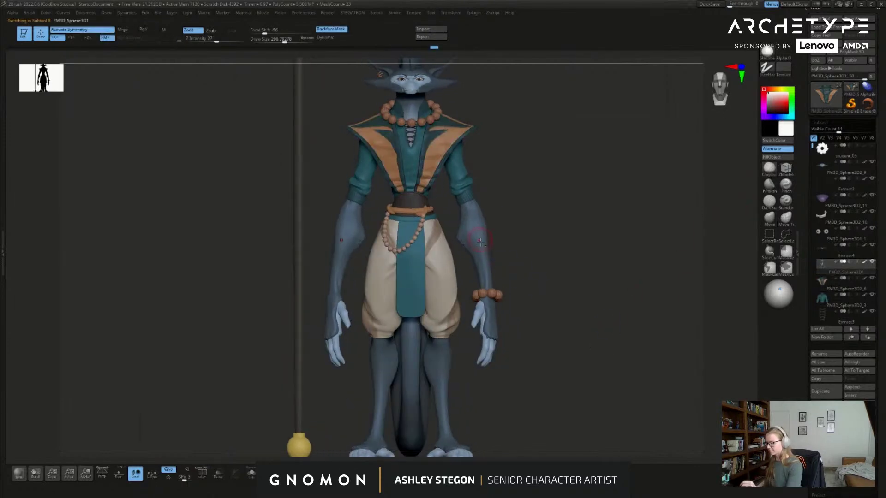
{"action": "key", "text": "s"}
{"action": "left_click", "coordinate": [485, 251]}
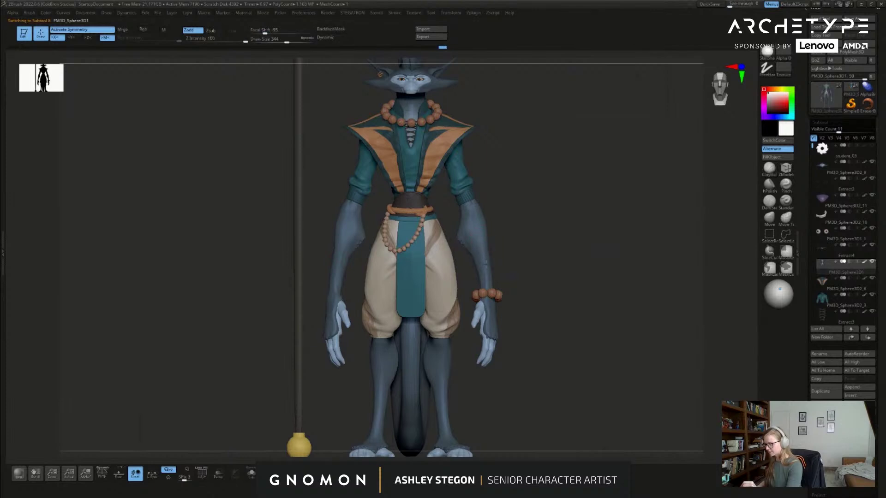
{"action": "left_click_drag", "start_coordinate": [484, 282], "coordinate": [529, 276], "text": "shift"}
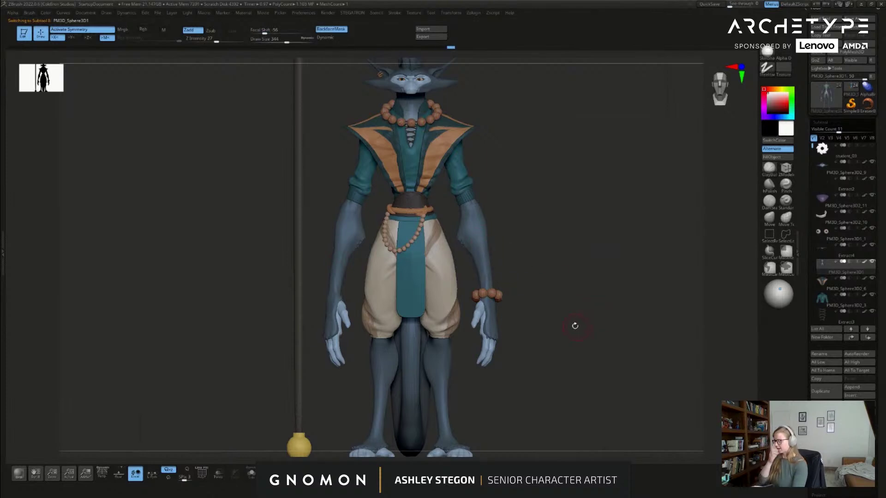
Step: Select the last subtool in the list, PM3D_Cube3D1, with the full figure framed from the front
{"action": "key", "text": "s"}
{"action": "left_click", "coordinate": [589, 323]}
{"action": "left_click_drag", "start_coordinate": [813, 148], "coordinate": [812, 158]}
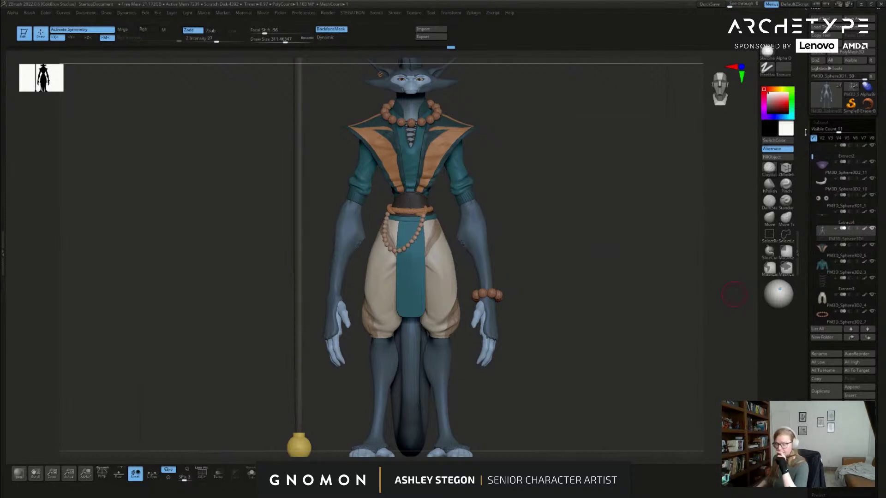
{"action": "left_click_drag", "start_coordinate": [813, 156], "coordinate": [813, 180]}
{"action": "key", "text": "s"}
{"action": "left_click_drag", "start_coordinate": [543, 289], "coordinate": [540, 290]}
{"action": "left_click_drag", "start_coordinate": [552, 355], "coordinate": [561, 312], "text": "alt"}
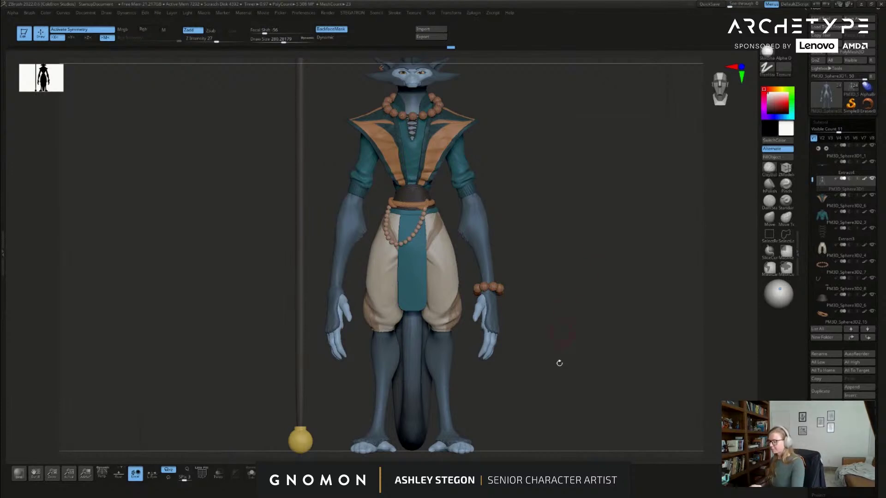
{"action": "mouse_move", "coordinate": [584, 369]}
{"action": "left_mouse_down", "text": "alt"}
{"action": "mouse_move", "coordinate": [583, 339]}
{"action": "mouse_move", "coordinate": [558, 382]}
{"action": "left_mouse_up", "text": "alt"}
{"action": "key", "text": "s"}
{"action": "scroll", "coordinate": [810, 194], "scroll_direction": "down", "scroll_amount": 6}
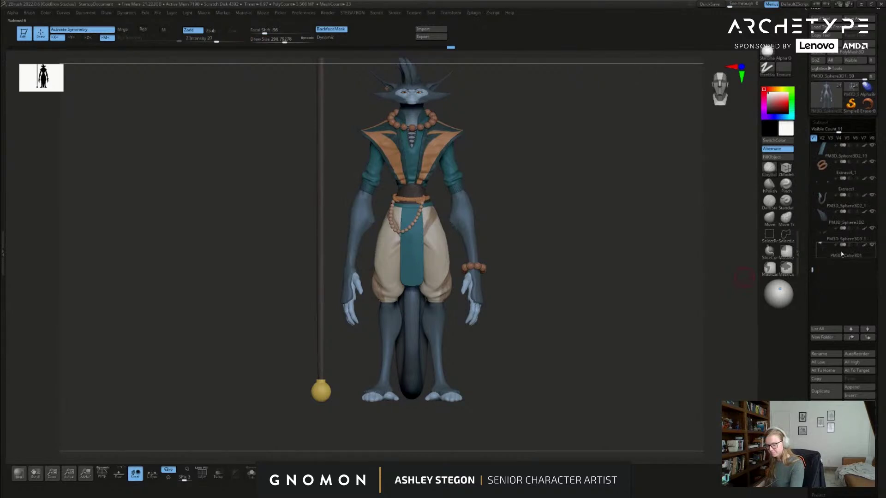
{"action": "left_click", "coordinate": [851, 259]}
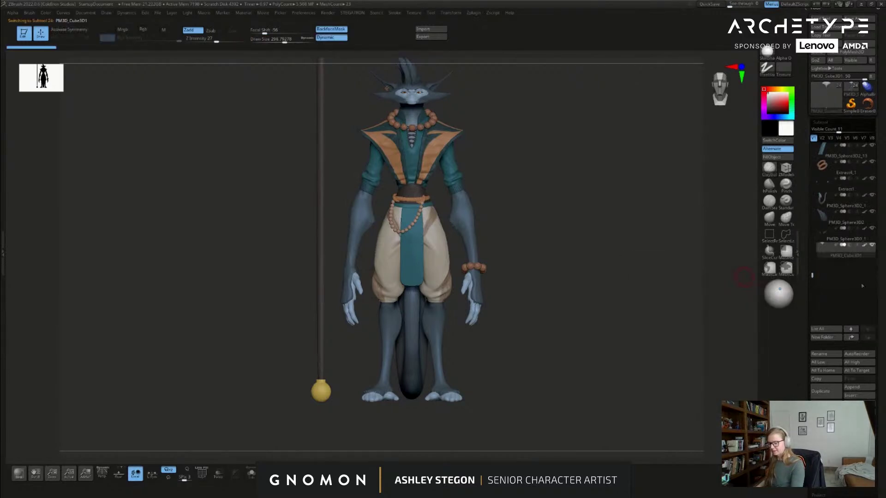
Step: Append a Cube3D mesh as a new subtool and move it below the character's feet
{"action": "left_click", "coordinate": [857, 396]}
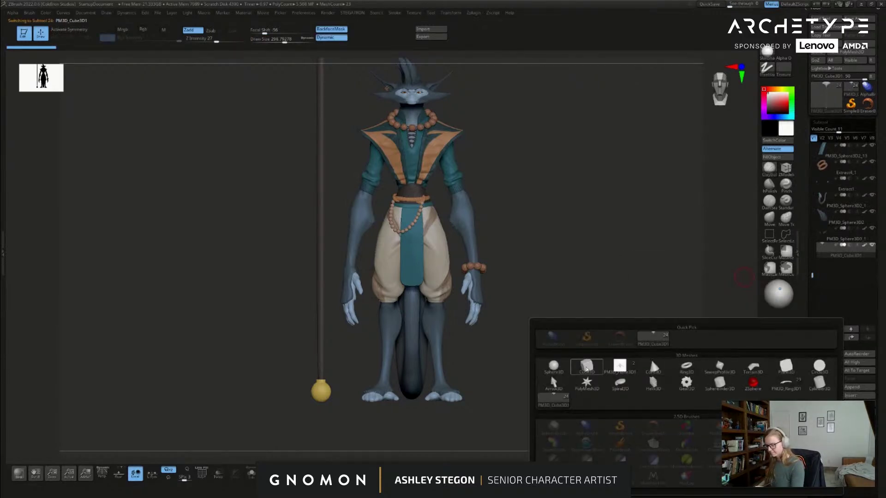
{"action": "left_click", "coordinate": [554, 397]}
{"action": "left_click_drag", "start_coordinate": [615, 327], "coordinate": [569, 340], "text": "alt"}
{"action": "key", "text": "w"}
{"action": "left_click_drag", "start_coordinate": [422, 248], "coordinate": [428, 369]}
{"action": "left_click_drag", "start_coordinate": [517, 359], "coordinate": [542, 365], "text": "alt"}
Step: Isolate the new cube and convert it into a Sphere 3D primitive
{"action": "left_click", "coordinate": [249, 478]}
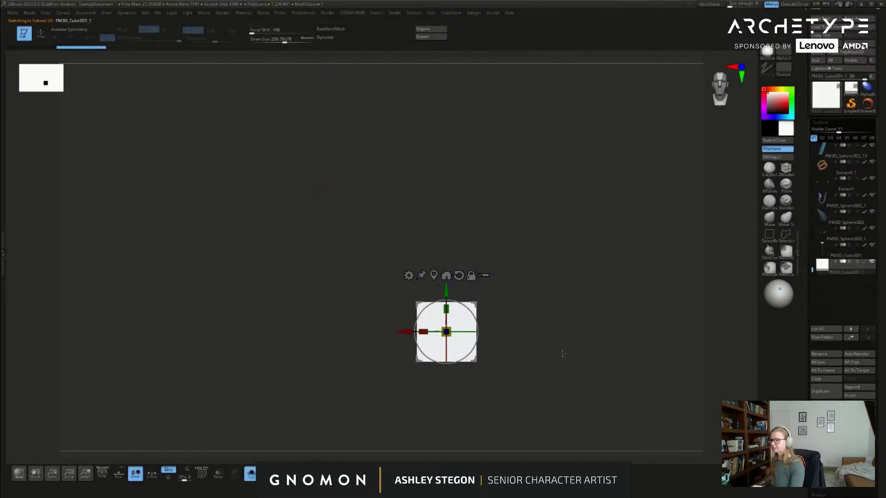
{"action": "left_click", "coordinate": [251, 476]}
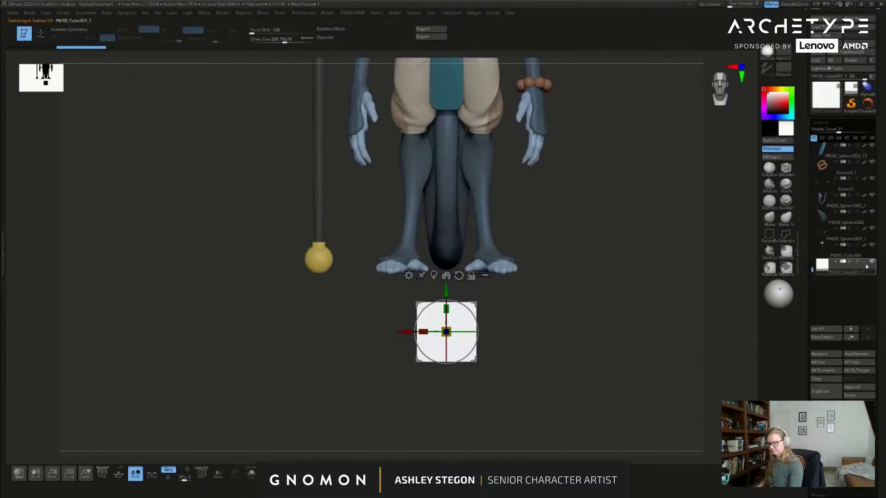
{"action": "left_click", "coordinate": [871, 262]}
{"action": "left_click_drag", "start_coordinate": [593, 322], "coordinate": [540, 333]}
{"action": "left_click", "coordinate": [408, 276]}
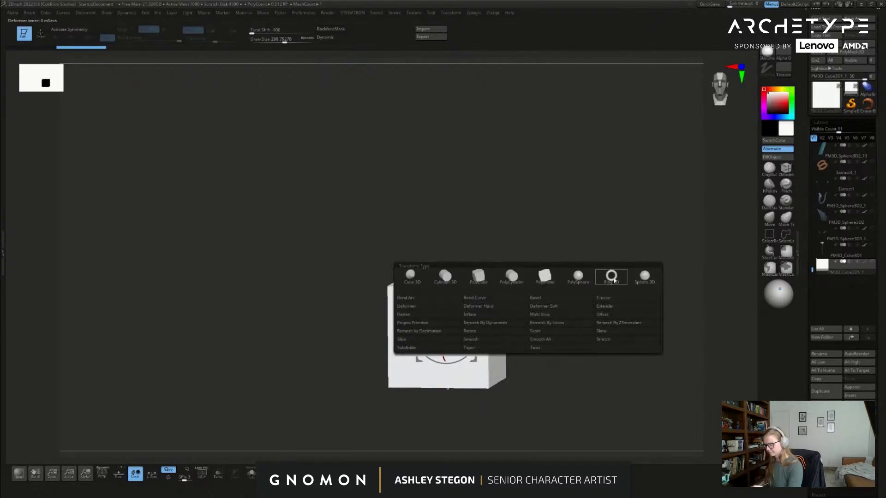
{"action": "left_click", "coordinate": [644, 276]}
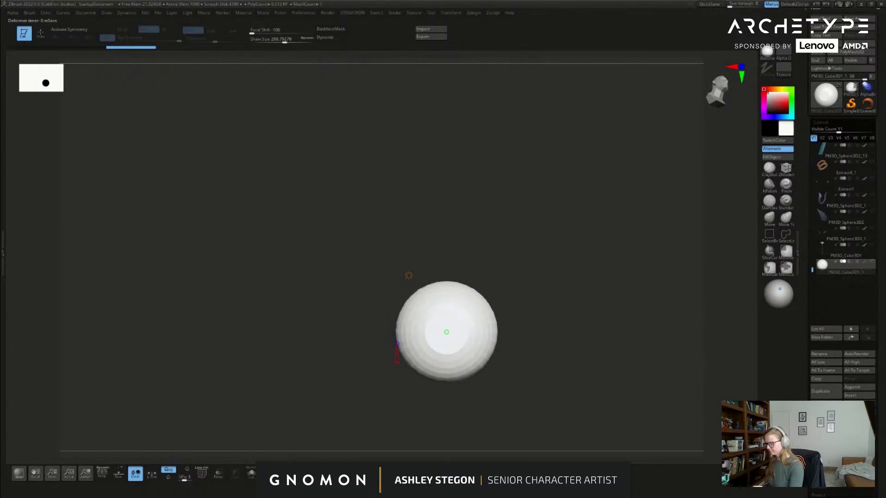
Step: Trim the top off the sphere primitive to form a flat-topped bowl, with its wireframe displayed
{"action": "left_click_drag", "start_coordinate": [447, 351], "coordinate": [461, 305], "text": "shift"}
{"action": "left_click_drag", "start_coordinate": [567, 322], "coordinate": [566, 336], "text": "alt"}
{"action": "left_click_drag", "start_coordinate": [454, 313], "coordinate": [451, 313], "text": "ctrl"}
{"action": "key", "text": "ctrl+z"}
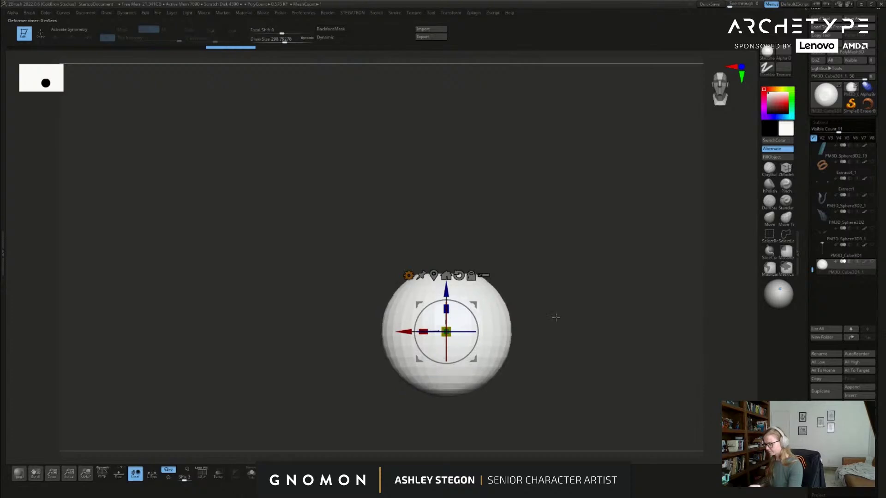
{"action": "key", "text": "ctrl+z"}
{"action": "left_click_drag", "start_coordinate": [546, 318], "coordinate": [533, 331]}
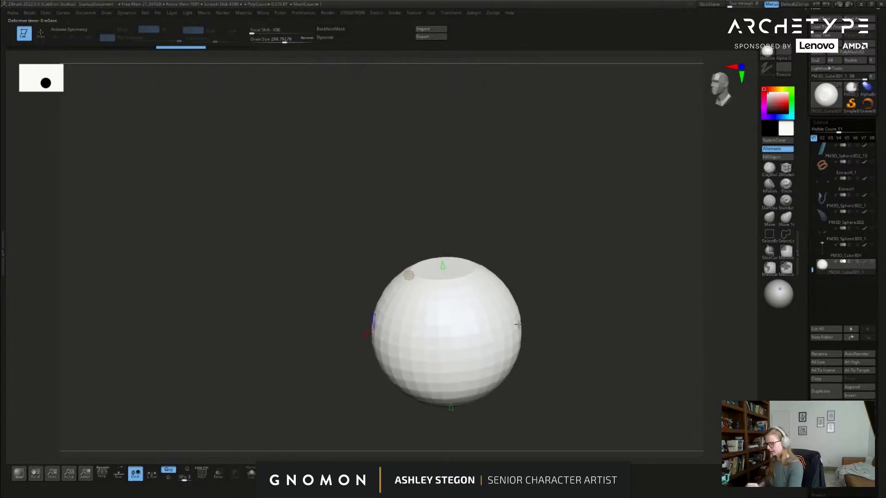
{"action": "left_click_drag", "start_coordinate": [442, 269], "coordinate": [446, 296]}
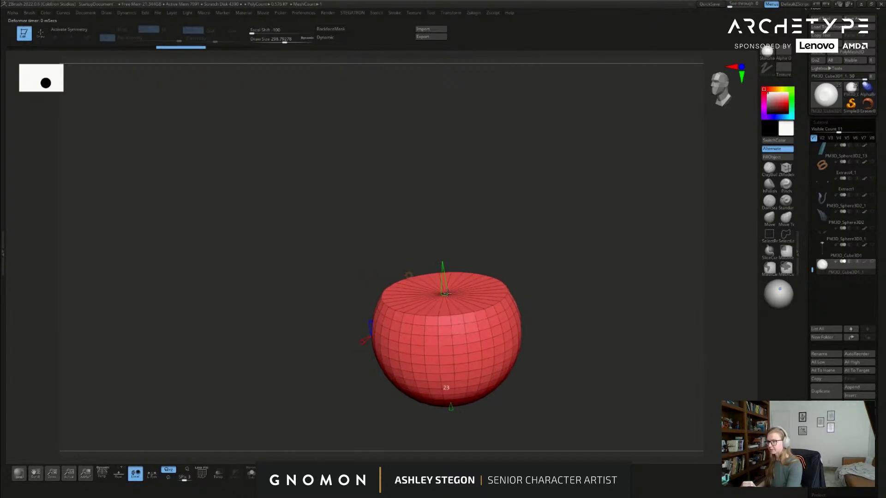
{"action": "left_click_drag", "start_coordinate": [554, 309], "coordinate": [569, 315], "text": "shift"}
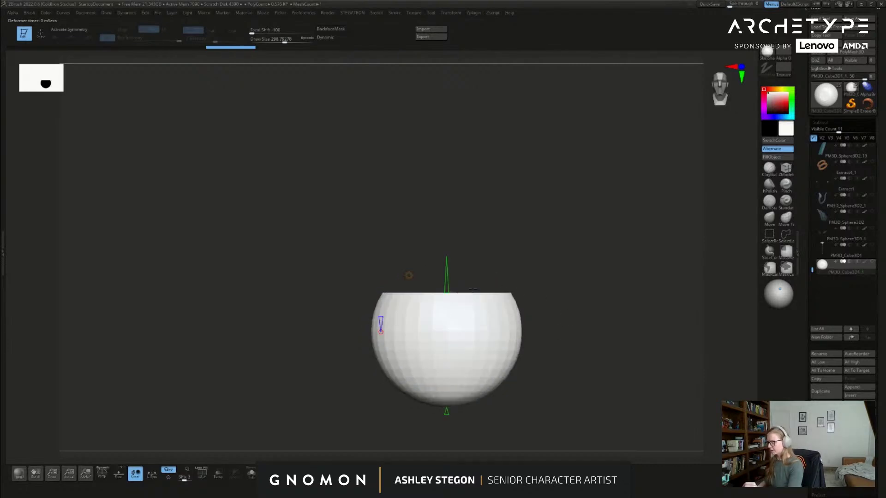
{"action": "key", "text": "shift+f"}
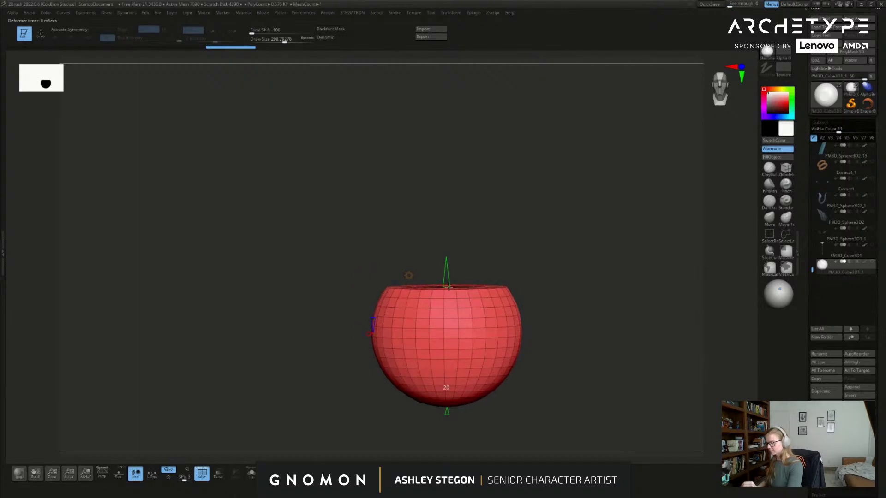
{"action": "left_click_drag", "start_coordinate": [448, 287], "coordinate": [449, 287]}
{"action": "mouse_move", "coordinate": [563, 356]}
{"action": "left_mouse_down"}
{"action": "mouse_move", "coordinate": [556, 354]}
{"action": "mouse_move", "coordinate": [557, 368]}
{"action": "mouse_move", "coordinate": [560, 352]}
{"action": "left_mouse_up"}
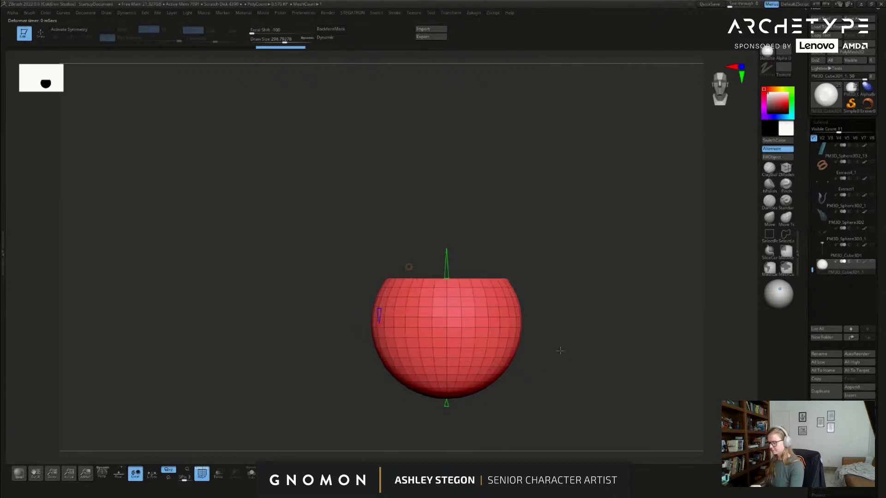
Step: Squash the bowl slightly in height with the gizmo and return to draw mode
{"action": "key", "text": "y"}
{"action": "left_click_drag", "start_coordinate": [441, 306], "coordinate": [518, 360]}
{"action": "left_click_drag", "start_coordinate": [467, 324], "coordinate": [467, 325]}
{"action": "left_click_drag", "start_coordinate": [583, 378], "coordinate": [580, 354]}
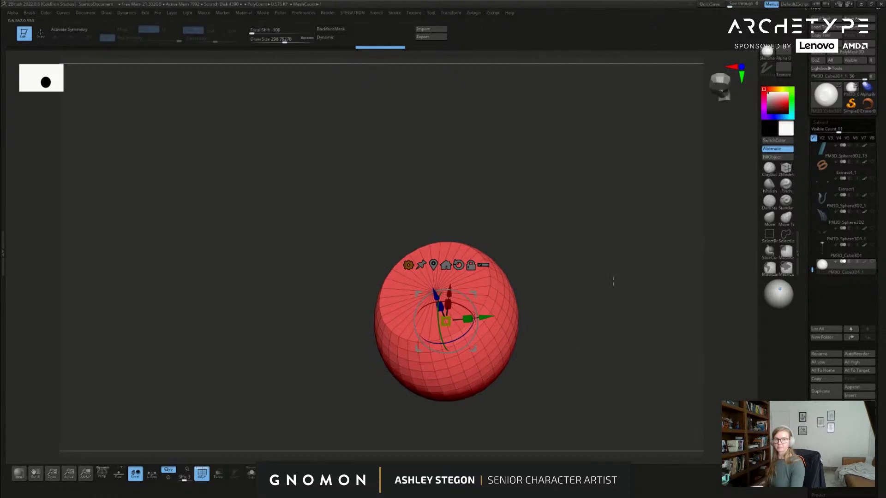
{"action": "left_click_drag", "start_coordinate": [579, 319], "coordinate": [566, 339]}
{"action": "key", "text": "q"}
Step: Hide the lower part of the bowl, give the upper band its own polygroup, and show the whole mesh
{"action": "mouse_move", "coordinate": [568, 340]}
{"action": "left_mouse_down"}
{"action": "mouse_move", "coordinate": [593, 320]}
{"action": "mouse_move", "coordinate": [602, 340]}
{"action": "mouse_move", "coordinate": [551, 342]}
{"action": "left_mouse_up"}
{"action": "key", "text": "s"}
{"action": "left_click", "coordinate": [575, 347]}
{"action": "key", "text": "s"}
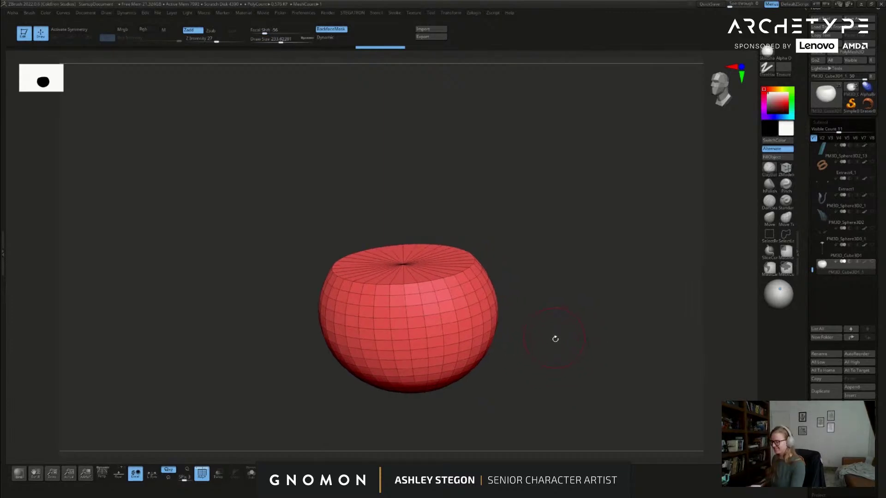
{"action": "left_click_drag", "start_coordinate": [547, 352], "coordinate": [582, 327], "text": "shift"}
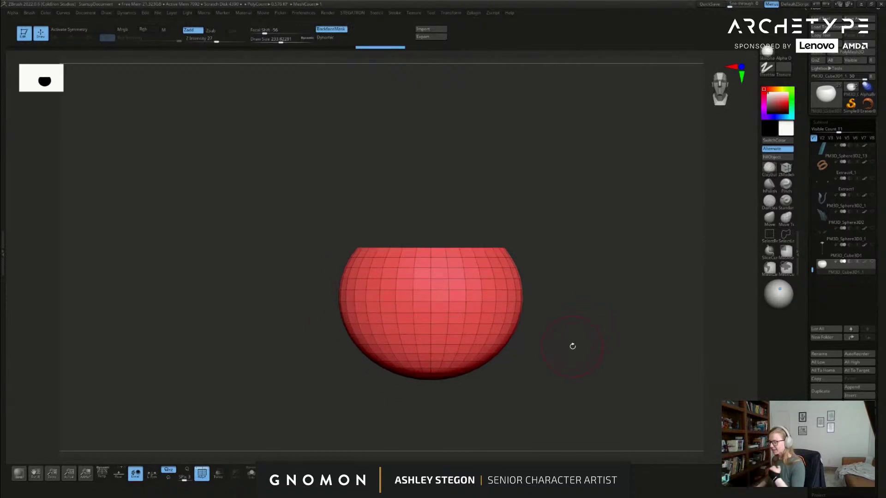
{"action": "left_click_drag", "start_coordinate": [583, 369], "coordinate": [541, 372]}
{"action": "key", "text": "s"}
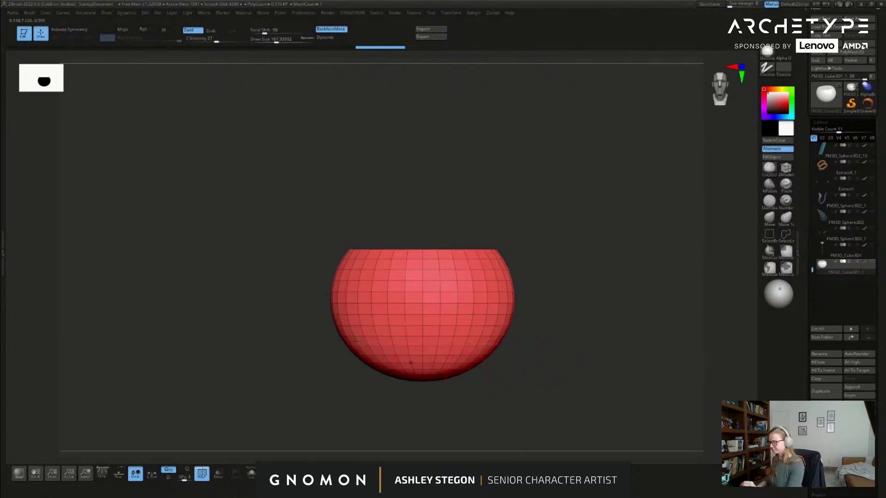
{"action": "mouse_move", "coordinate": [315, 298]}
{"action": "left_mouse_down", "text": "ctrl+shift"}
{"action": "mouse_move", "coordinate": [447, 378]}
{"action": "mouse_move", "coordinate": [545, 391]}
{"action": "left_mouse_up", "text": "ctrl+shift"}
{"action": "left_click_drag", "start_coordinate": [599, 373], "coordinate": [602, 379], "text": "ctrl+shift"}
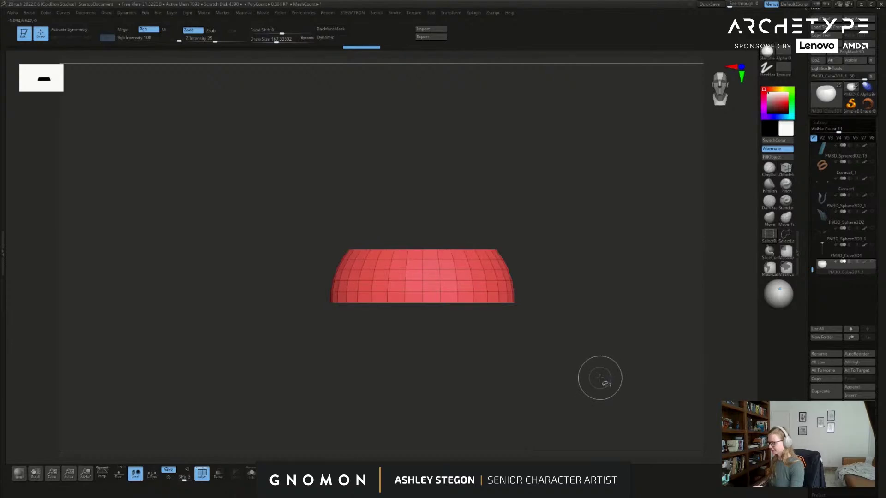
{"action": "key", "text": "ctrl+shift+s"}
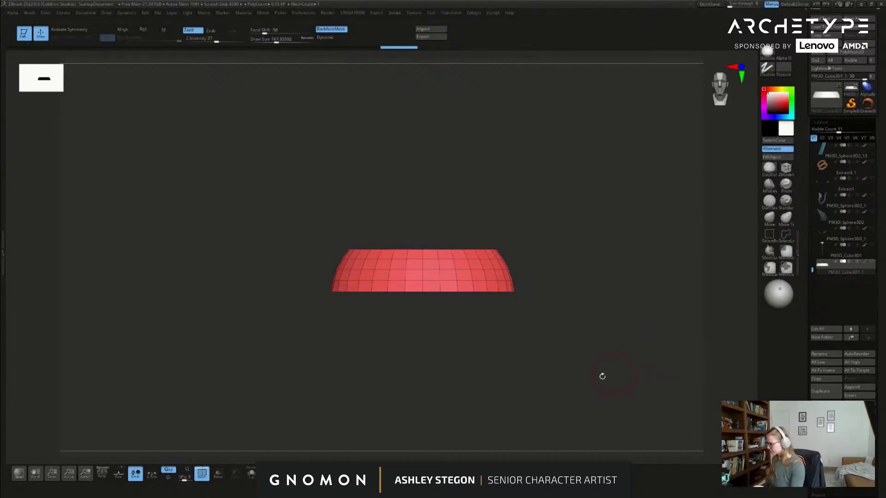
{"action": "key", "text": "ctrl+w"}
{"action": "left_click", "coordinate": [584, 351], "text": "ctrl+shift"}
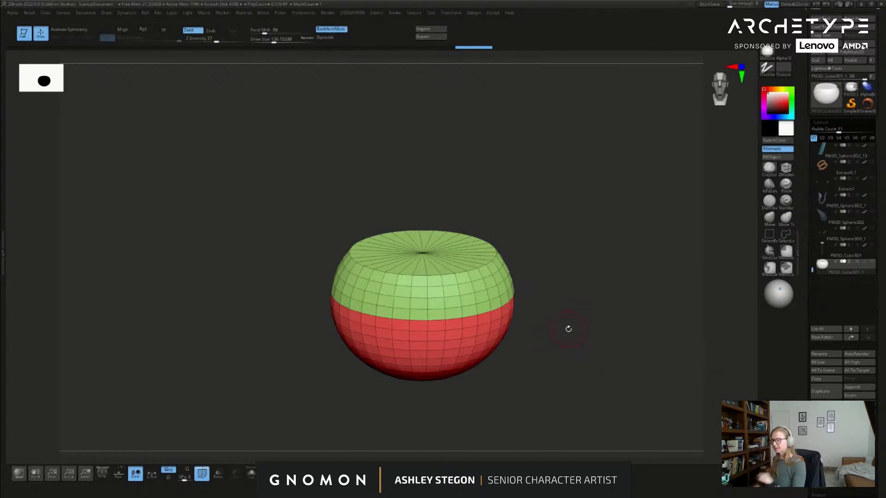
Step: Switch to the SelectLasso brush and try shrinking the visible area of the isolated upper polygroup
{"action": "left_click_drag", "start_coordinate": [559, 337], "coordinate": [589, 343]}
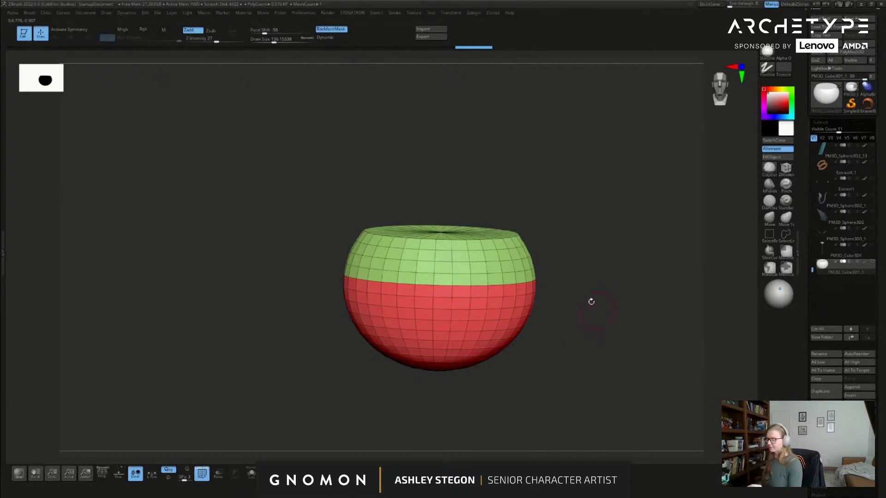
{"action": "key", "text": "s"}
{"action": "mouse_move", "coordinate": [580, 360]}
{"action": "left_mouse_down"}
{"action": "mouse_move", "coordinate": [588, 368]}
{"action": "mouse_move", "coordinate": [589, 355]}
{"action": "left_mouse_up"}
{"action": "left_click", "coordinate": [786, 236]}
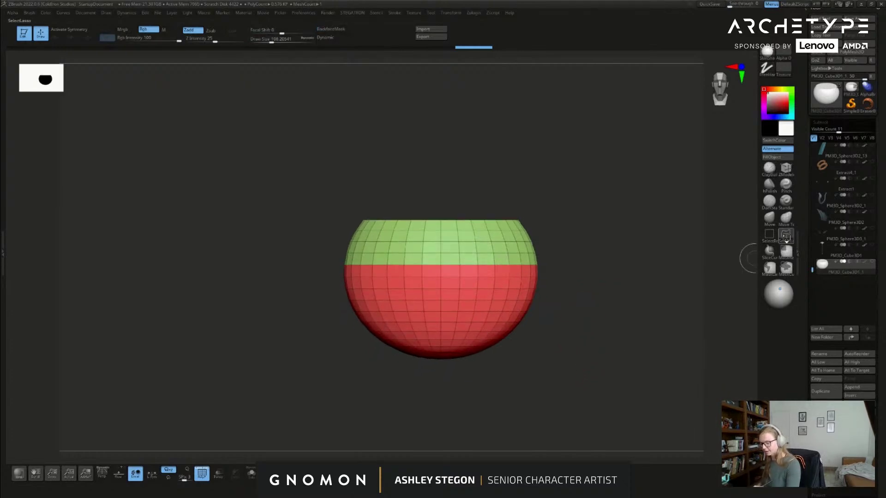
{"action": "left_click", "coordinate": [497, 253], "text": "ctrl+shift"}
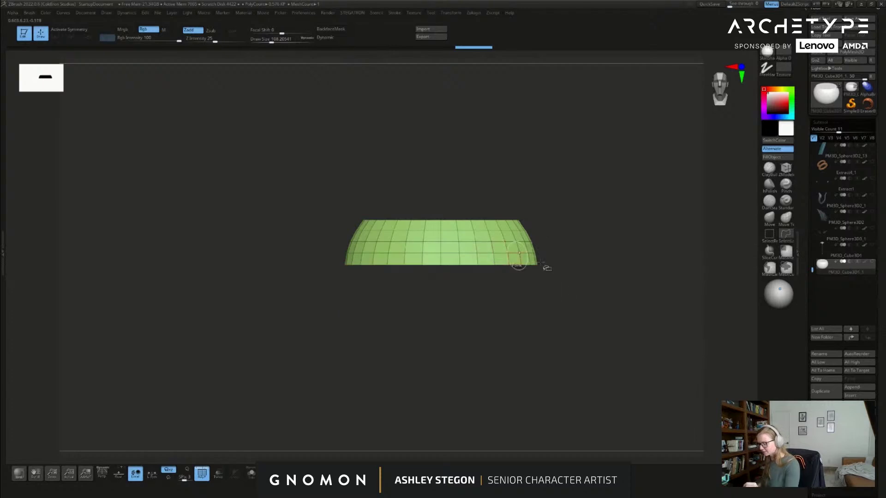
{"action": "key", "text": "ctrl+shift+s"}
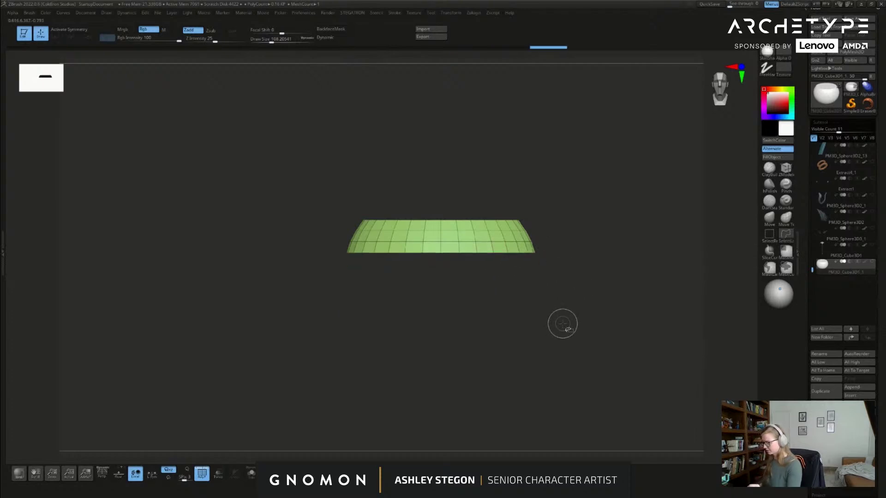
{"action": "left_click", "coordinate": [588, 321], "text": "ctrl+shift"}
Step: Hide an edge loop around the bowl's underside to separate the bottom cap
{"action": "mouse_move", "coordinate": [593, 321]}
{"action": "left_mouse_down"}
{"action": "mouse_move", "coordinate": [596, 335]}
{"action": "mouse_move", "coordinate": [596, 309]}
{"action": "mouse_move", "coordinate": [583, 331]}
{"action": "mouse_move", "coordinate": [586, 324]}
{"action": "left_mouse_up"}
{"action": "mouse_move", "coordinate": [476, 351]}
{"action": "left_mouse_down", "text": "alt"}
{"action": "mouse_move", "coordinate": [492, 289]}
{"action": "mouse_move", "coordinate": [480, 305]}
{"action": "mouse_move", "coordinate": [481, 255]}
{"action": "mouse_move", "coordinate": [498, 279]}
{"action": "mouse_move", "coordinate": [498, 249]}
{"action": "left_mouse_up", "text": "alt"}
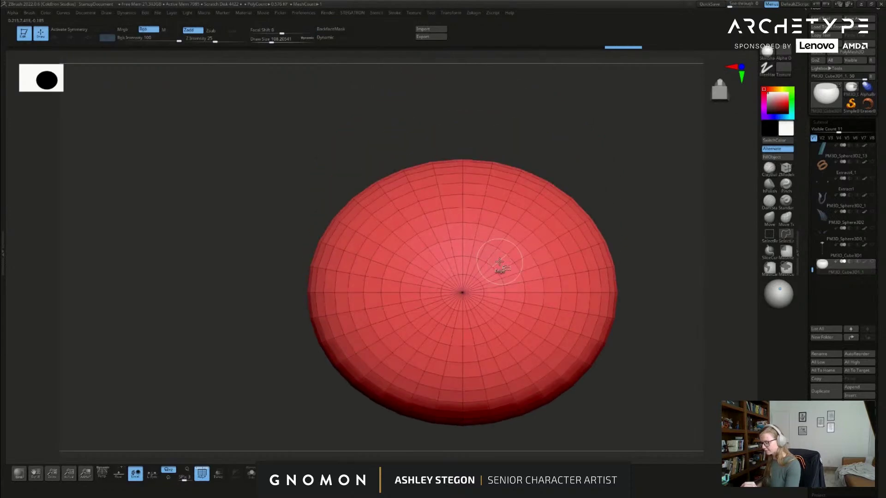
{"action": "left_click", "coordinate": [499, 262], "text": "ctrl+shift"}
{"action": "left_click", "coordinate": [496, 282], "text": "ctrl+shift"}
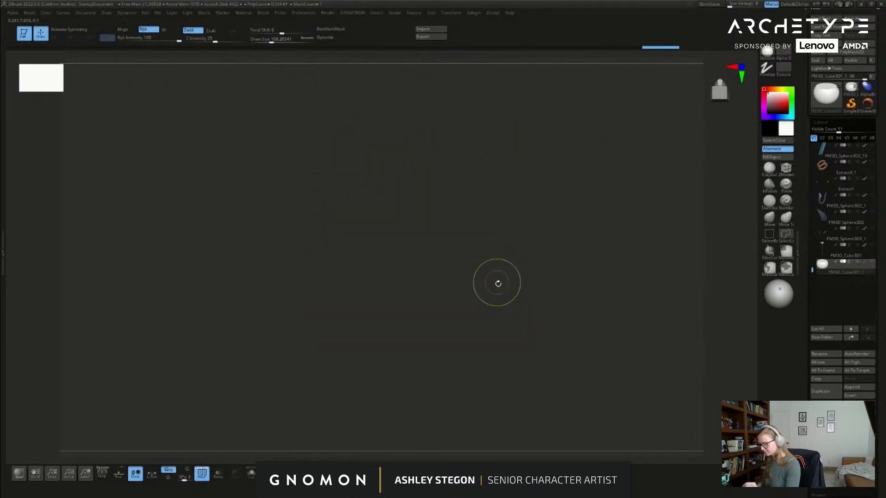
{"action": "key", "text": "ctrl+z"}
{"action": "left_click_drag", "start_coordinate": [510, 285], "coordinate": [512, 307]}
{"action": "key", "text": "ctrl+shift+z"}
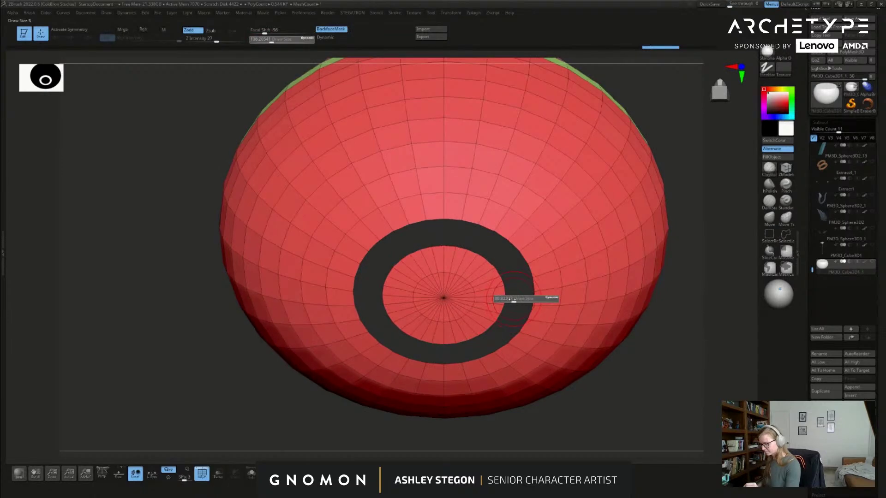
Step: Isolate the bottom cap, assign it a separate polygroup, and show the whole bowl
{"action": "left_click", "coordinate": [498, 295], "text": "ctrl+shift"}
{"action": "mouse_move", "coordinate": [482, 314]}
{"action": "left_mouse_down"}
{"action": "mouse_move", "coordinate": [489, 299]}
{"action": "mouse_move", "coordinate": [487, 378]}
{"action": "mouse_move", "coordinate": [488, 358]}
{"action": "left_mouse_up"}
{"action": "mouse_move", "coordinate": [490, 354]}
{"action": "left_mouse_down", "text": "ctrl+alt+shift"}
{"action": "mouse_move", "coordinate": [489, 322]}
{"action": "mouse_move", "coordinate": [462, 297]}
{"action": "mouse_move", "coordinate": [421, 359]}
{"action": "mouse_move", "coordinate": [432, 359]}
{"action": "left_mouse_up", "text": "ctrl+alt+shift"}
{"action": "mouse_move", "coordinate": [572, 341]}
{"action": "left_mouse_down", "text": "ctrl+shift"}
{"action": "mouse_move", "coordinate": [575, 366]}
{"action": "mouse_move", "coordinate": [589, 336]}
{"action": "mouse_move", "coordinate": [523, 312]}
{"action": "left_mouse_up", "text": "ctrl+shift"}
{"action": "key", "text": "ctrl+w"}
{"action": "left_click", "coordinate": [589, 348], "text": "ctrl+shift"}
Step: Mask everything except the bottom cap and position the gizmo at the cap's centre
{"action": "key", "text": "w"}
{"action": "left_click", "coordinate": [446, 307], "text": "alt"}
{"action": "left_click_drag", "start_coordinate": [548, 350], "coordinate": [546, 274]}
{"action": "key", "text": "f"}
{"action": "right_click_drag", "start_coordinate": [521, 287], "coordinate": [501, 293]}
{"action": "left_click_drag", "start_coordinate": [502, 293], "coordinate": [475, 316]}
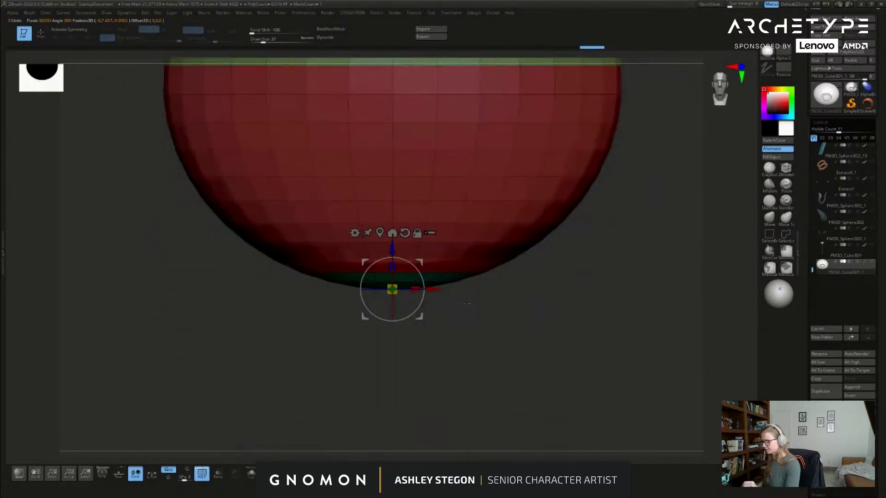
Step: Flatten the bottom cap vertically into a level base with the gizmo and clear the mask
{"action": "left_click_drag", "start_coordinate": [391, 247], "coordinate": [397, 320], "text": "alt"}
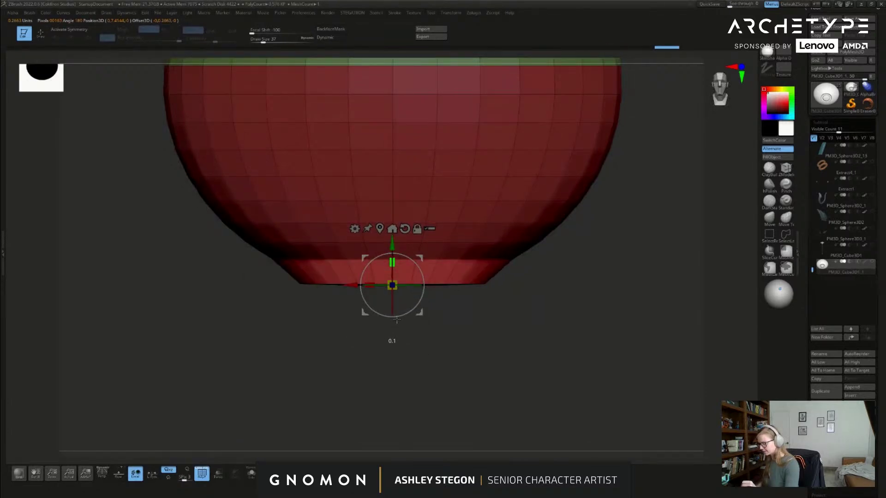
{"action": "key", "text": "ctrl+z"}
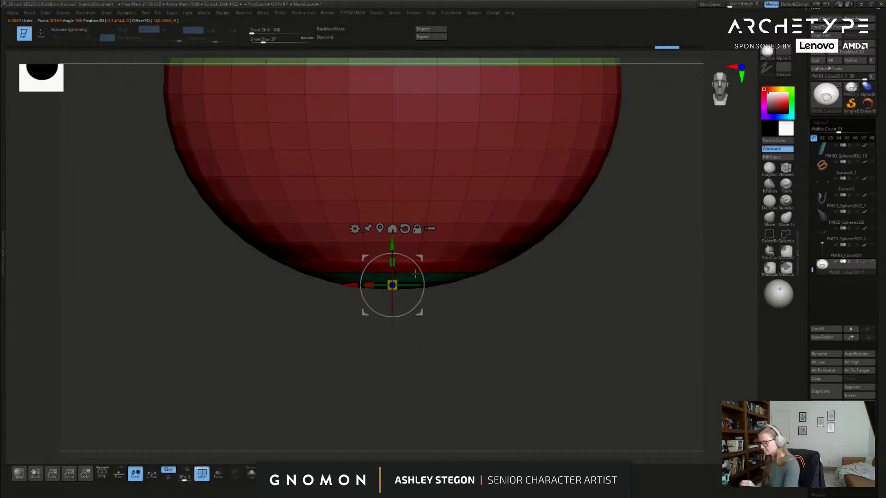
{"action": "left_click_drag", "start_coordinate": [392, 244], "coordinate": [395, 234]}
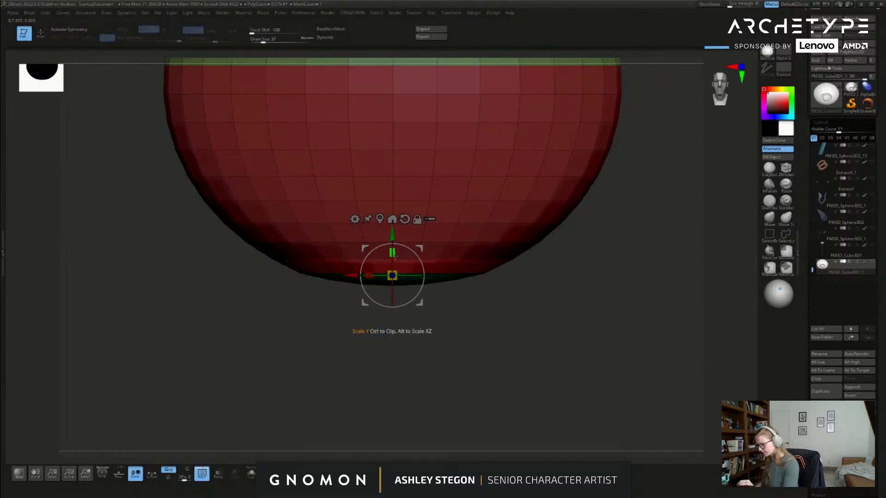
{"action": "left_click_drag", "start_coordinate": [393, 243], "coordinate": [396, 245]}
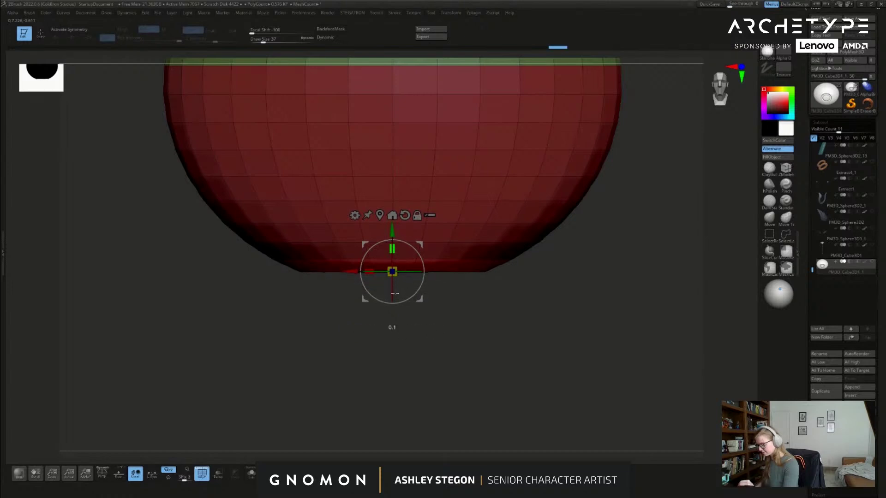
{"action": "key", "text": "q"}
{"action": "mouse_move", "coordinate": [530, 317]}
{"action": "left_mouse_down", "text": "ctrl"}
{"action": "mouse_move", "coordinate": [536, 342]}
{"action": "mouse_move", "coordinate": [517, 293]}
{"action": "left_mouse_up", "text": "ctrl"}
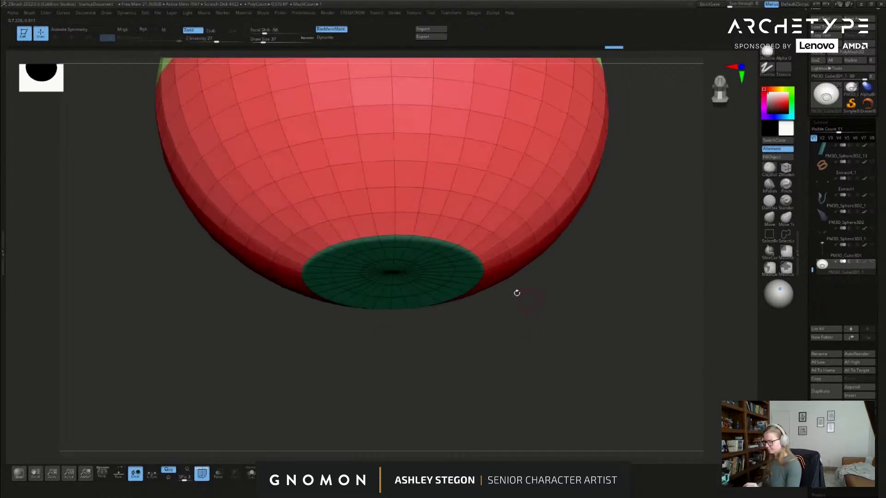
Step: Extrude the bottom cap's whole polygroup outward with ZModeler to form a short foot under the bowl
{"action": "left_click", "coordinate": [784, 170]}
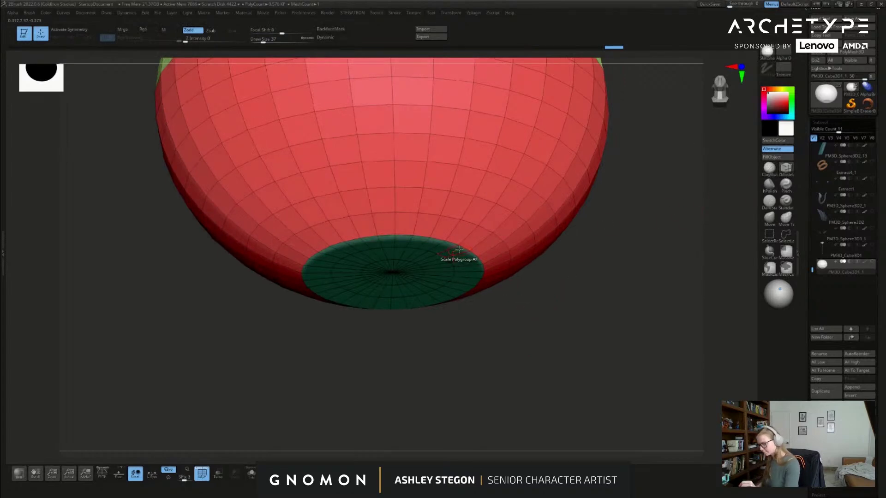
{"action": "key", "text": "space"}
{"action": "left_click", "coordinate": [383, 264]}
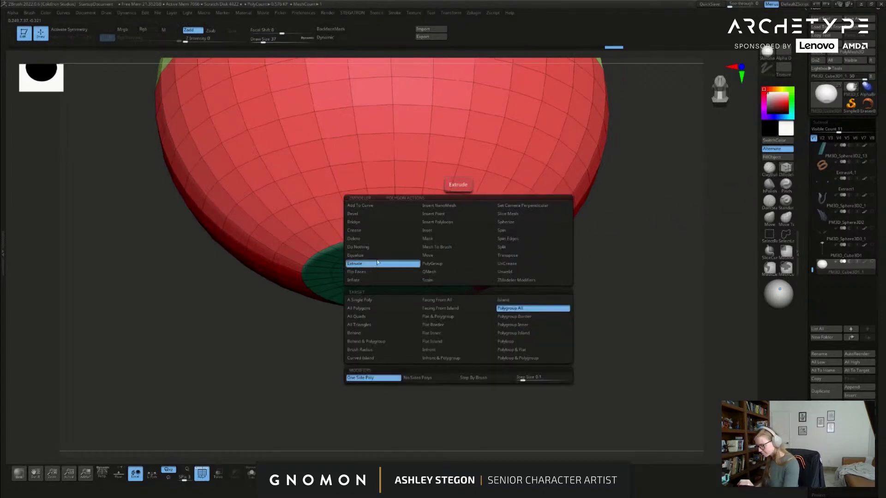
{"action": "left_click_drag", "start_coordinate": [445, 253], "coordinate": [544, 327]}
{"action": "left_click_drag", "start_coordinate": [530, 293], "coordinate": [570, 303], "text": "alt"}
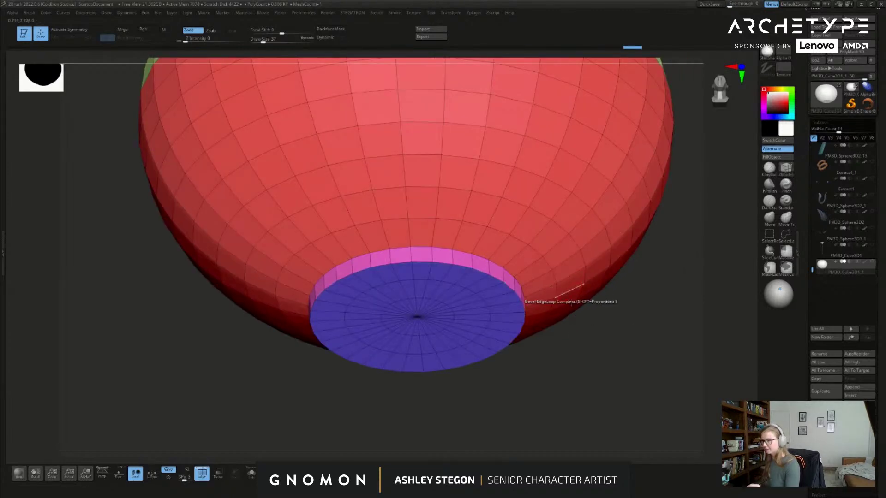
{"action": "left_click_drag", "start_coordinate": [595, 337], "coordinate": [583, 318]}
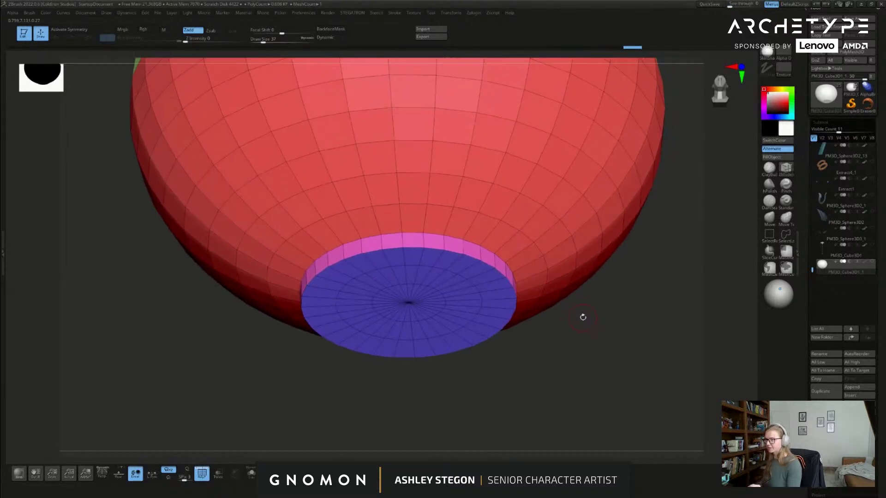
Step: Reduce the draw size and bevel the complete edge loop around the foot's bottom edge with ZModeler
{"action": "key", "text": "s"}
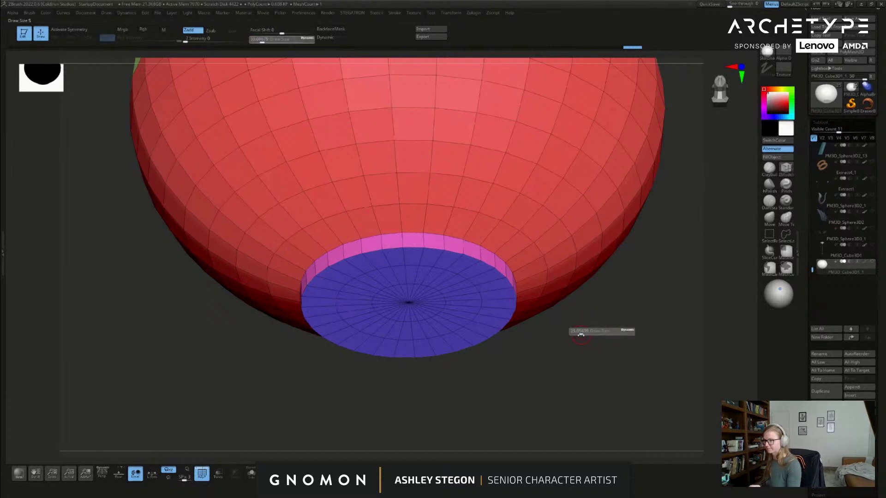
{"action": "left_click_drag", "start_coordinate": [579, 336], "coordinate": [579, 336]}
{"action": "left_click_drag", "start_coordinate": [585, 344], "coordinate": [579, 334]}
{"action": "right_click_drag", "start_coordinate": [462, 279], "coordinate": [482, 267]}
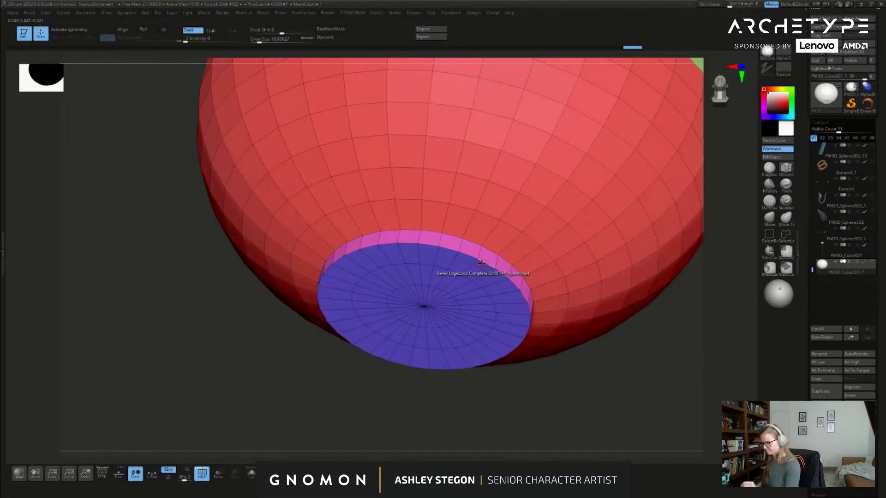
{"action": "key", "text": "space"}
{"action": "left_click", "coordinate": [435, 277]}
{"action": "left_click_drag", "start_coordinate": [484, 264], "coordinate": [483, 268]}
{"action": "right_click_drag", "start_coordinate": [599, 303], "coordinate": [543, 313], "text": "shift"}
{"action": "right_click_drag", "start_coordinate": [553, 251], "coordinate": [534, 296]}
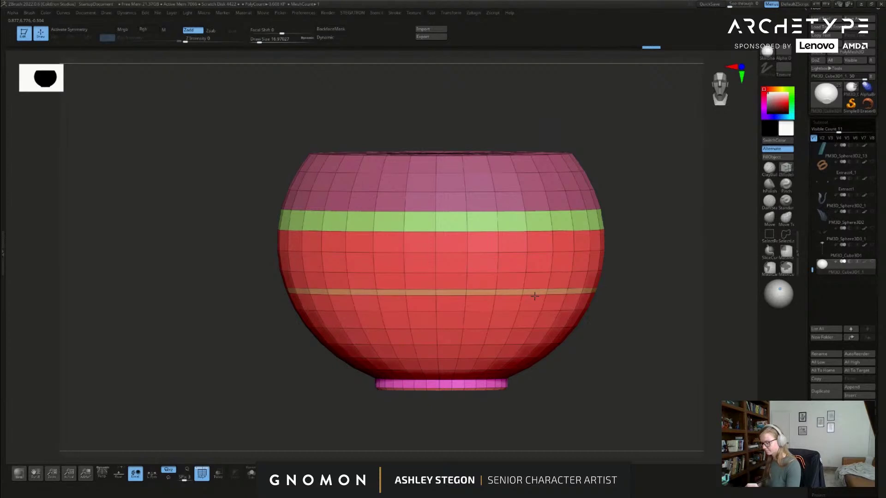
Step: Isolate the bowl's upper section, split the hidden lower part into its own subtool, and display both parts together
{"action": "right_click_drag", "start_coordinate": [616, 249], "coordinate": [556, 258]}
{"action": "key", "text": "s"}
{"action": "right_click_drag", "start_coordinate": [603, 288], "coordinate": [602, 260], "text": "shift"}
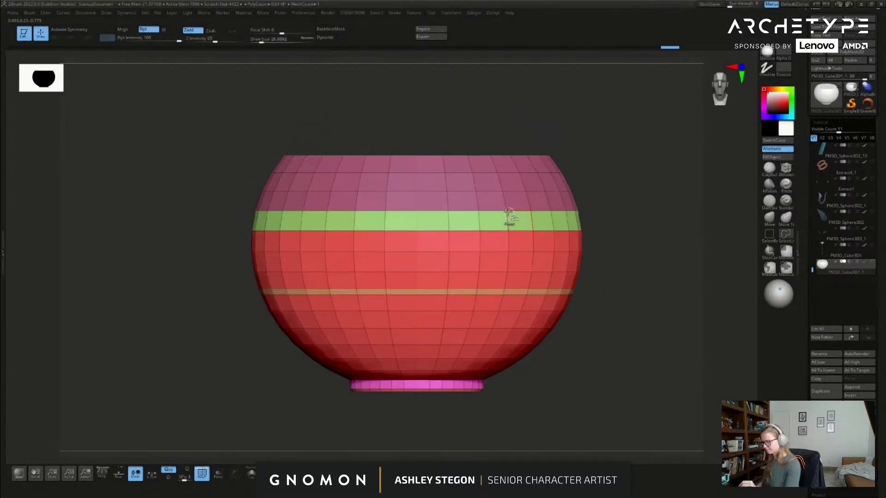
{"action": "left_click", "coordinate": [512, 210], "text": "ctrl+shift"}
{"action": "right_click_drag", "start_coordinate": [605, 344], "coordinate": [600, 311]}
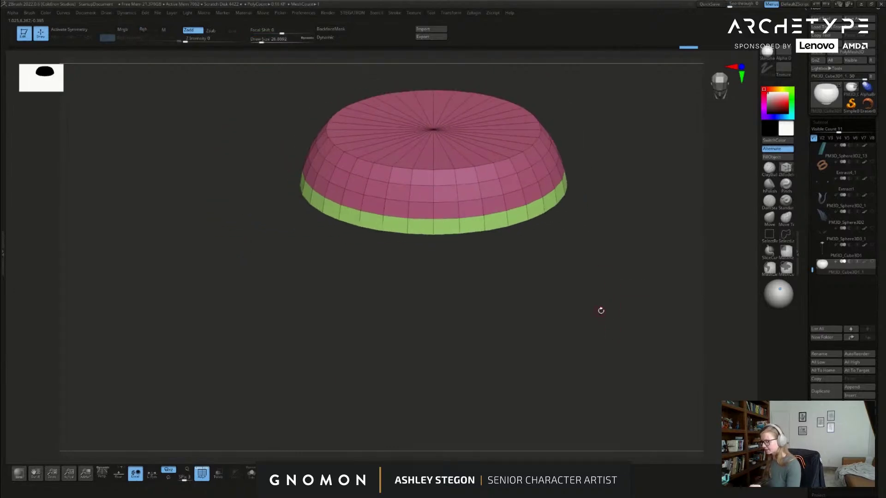
{"action": "key", "text": "space"}
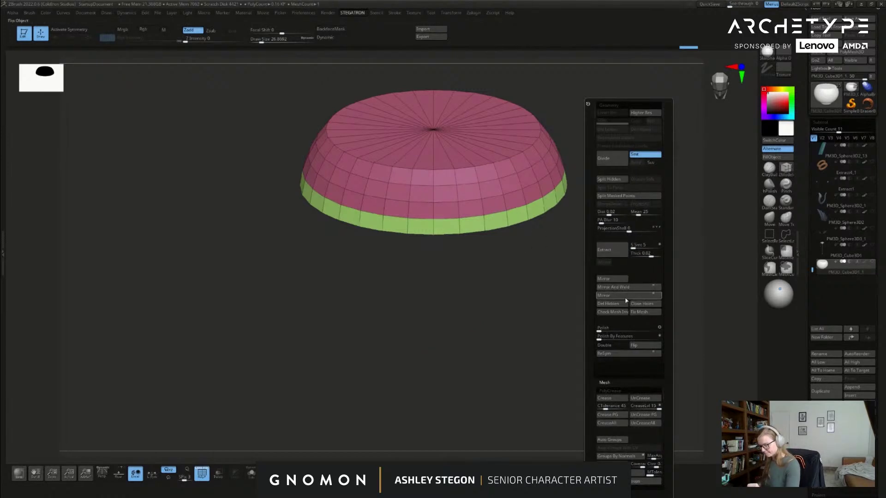
{"action": "left_click", "coordinate": [611, 179]}
{"action": "left_click", "coordinate": [872, 279]}
{"action": "left_click_drag", "start_coordinate": [623, 337], "coordinate": [613, 322]}
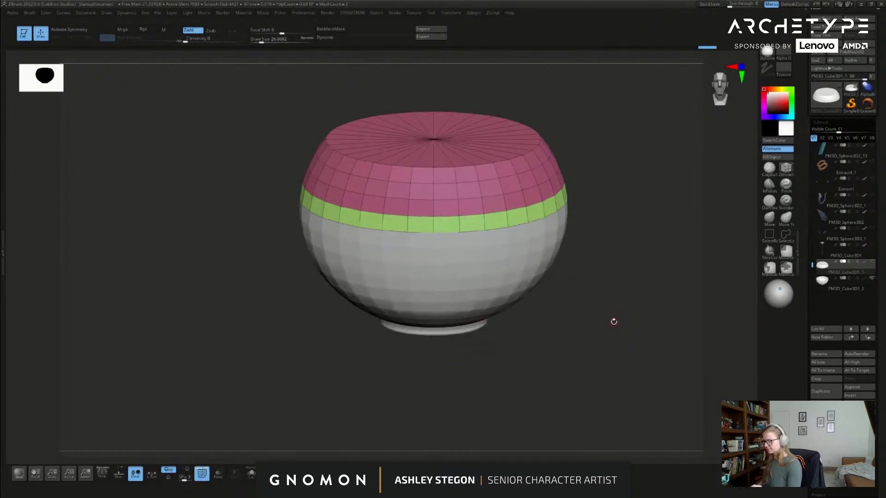
Step: Bevel the complete edge loop around the upper section's flat top with ZModeler
{"action": "mouse_move", "coordinate": [494, 161]}
{"action": "right_mouse_down", "text": "ctrl"}
{"action": "mouse_move", "coordinate": [493, 151]}
{"action": "mouse_move", "coordinate": [502, 160]}
{"action": "right_mouse_up", "text": "ctrl"}
{"action": "key", "text": "space"}
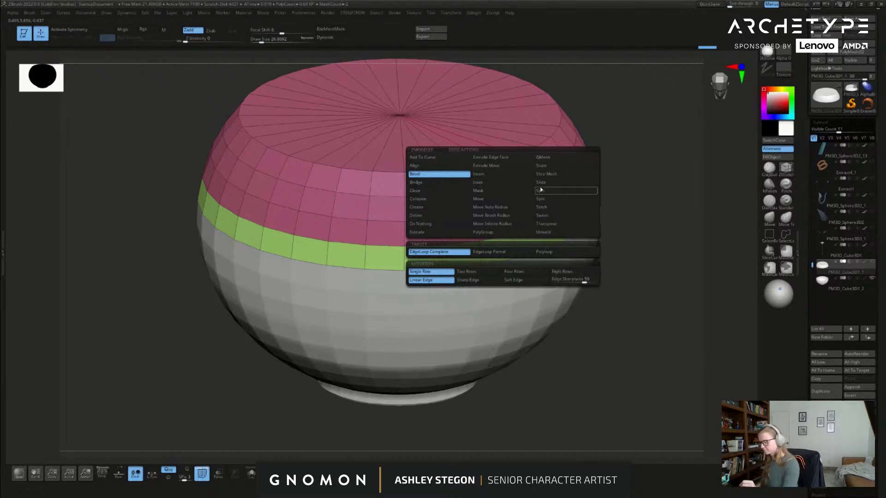
{"action": "left_click", "coordinate": [514, 198]}
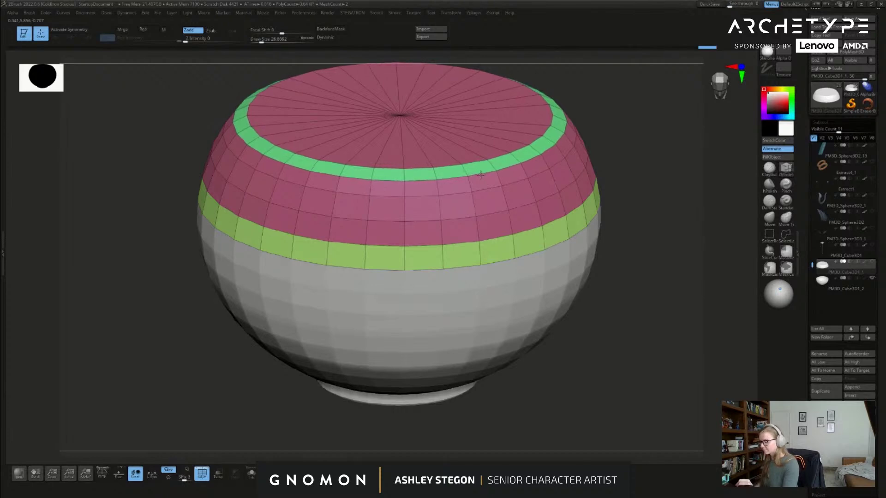
{"action": "left_click_drag", "start_coordinate": [635, 286], "coordinate": [634, 328]}
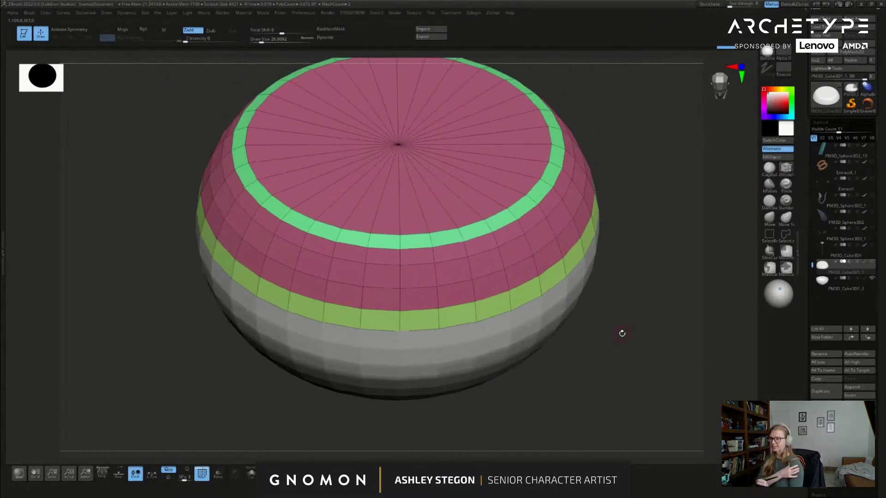
Step: Hide the upper section's two green bands, give the remaining pieces separate polygroups with Auto Groups, and show everything again
{"action": "key", "text": "space"}
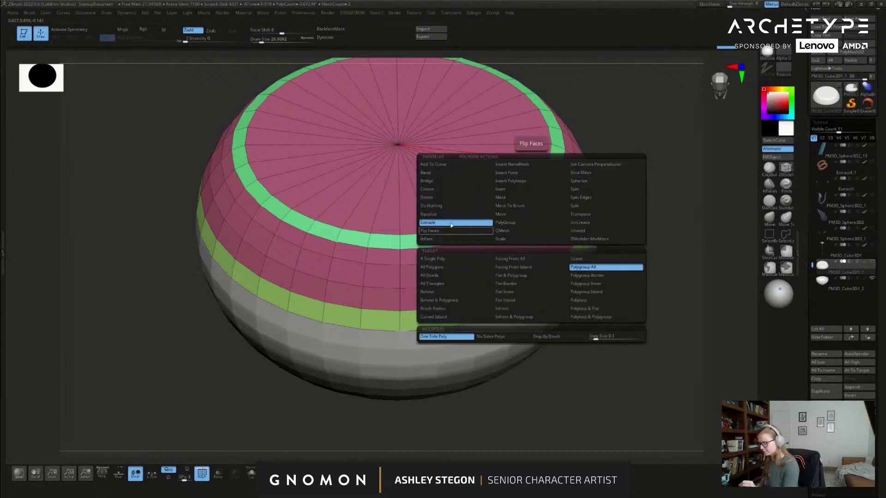
{"action": "left_click", "coordinate": [603, 267]}
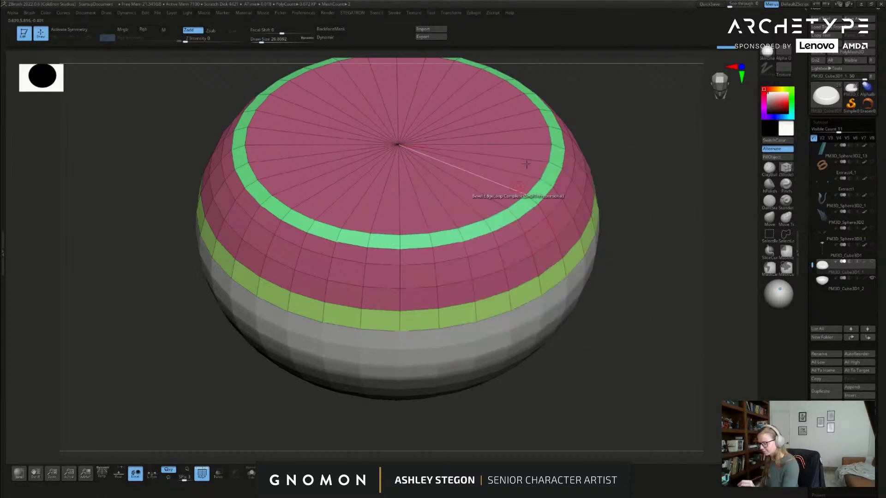
{"action": "left_click", "coordinate": [546, 217], "text": "ctrl+shift"}
{"action": "key", "text": "ctrl+space"}
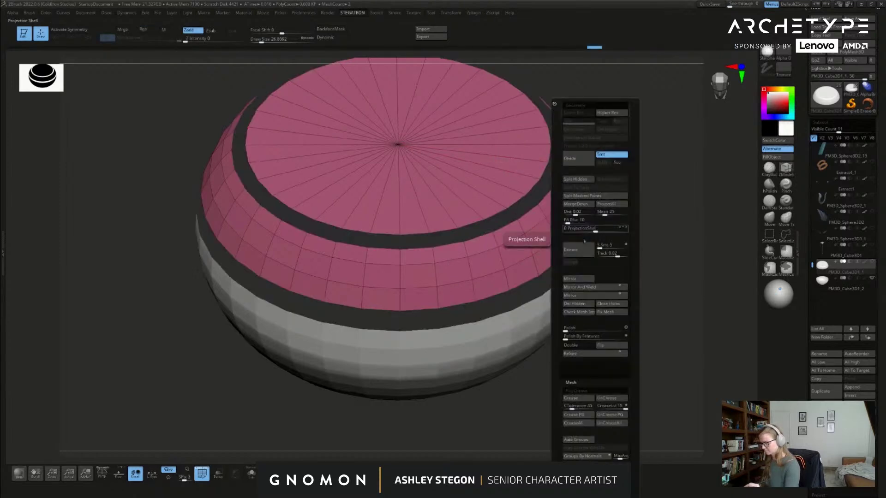
{"action": "left_click", "coordinate": [580, 440]}
{"action": "left_click", "coordinate": [656, 351], "text": "ctrl+shift"}
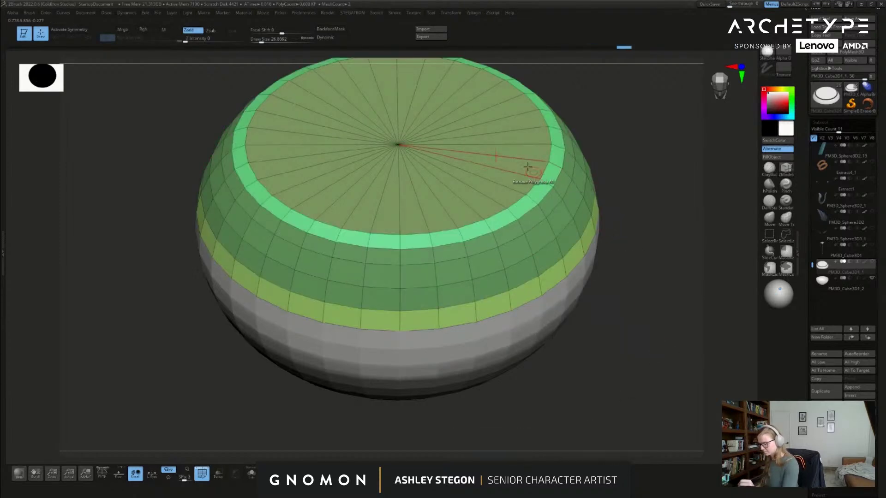
Step: Inset the flat top cap with ZModeler using the Polygroup All target, leaving a smaller central disc inside a wide ring
{"action": "right_click", "coordinate": [530, 167]}
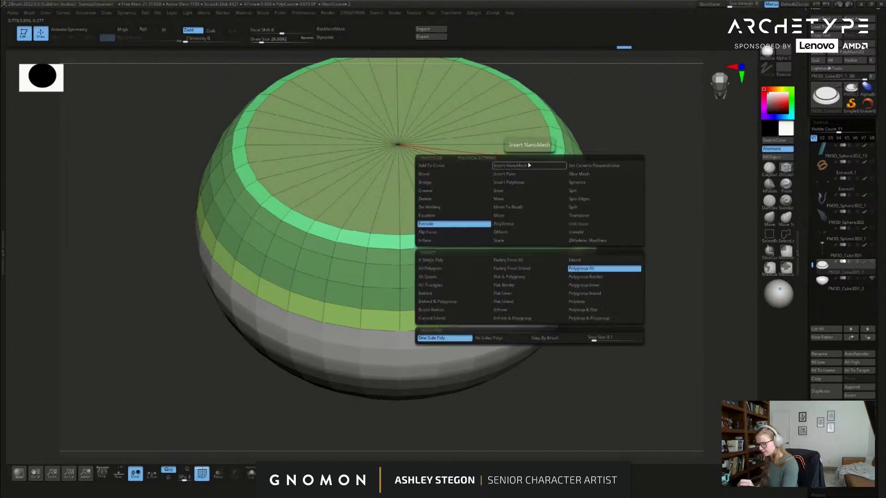
{"action": "left_click", "coordinate": [529, 190]}
{"action": "left_click", "coordinate": [529, 363]}
{"action": "left_click_drag", "start_coordinate": [556, 151], "coordinate": [541, 152]}
{"action": "key", "text": "ctrl+z"}
{"action": "key", "text": "space"}
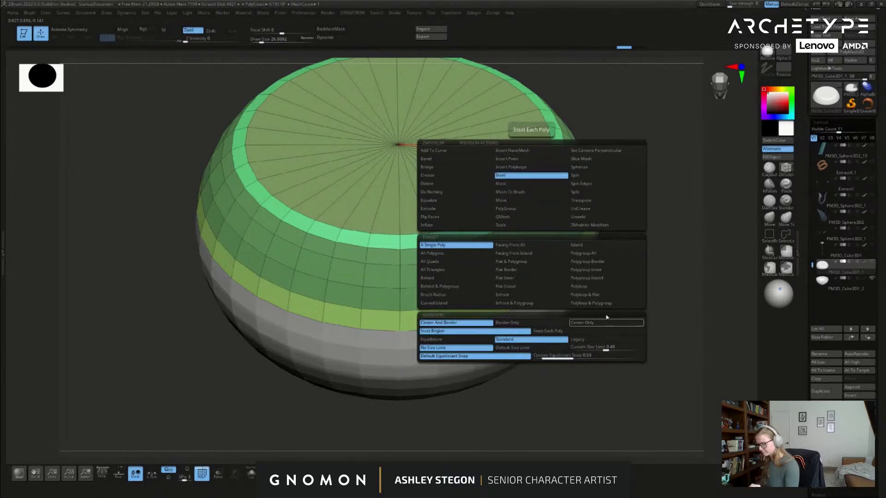
{"action": "left_click", "coordinate": [602, 254]}
{"action": "left_click_drag", "start_coordinate": [530, 167], "coordinate": [460, 153]}
{"action": "right_click_drag", "start_coordinate": [544, 174], "coordinate": [530, 205]}
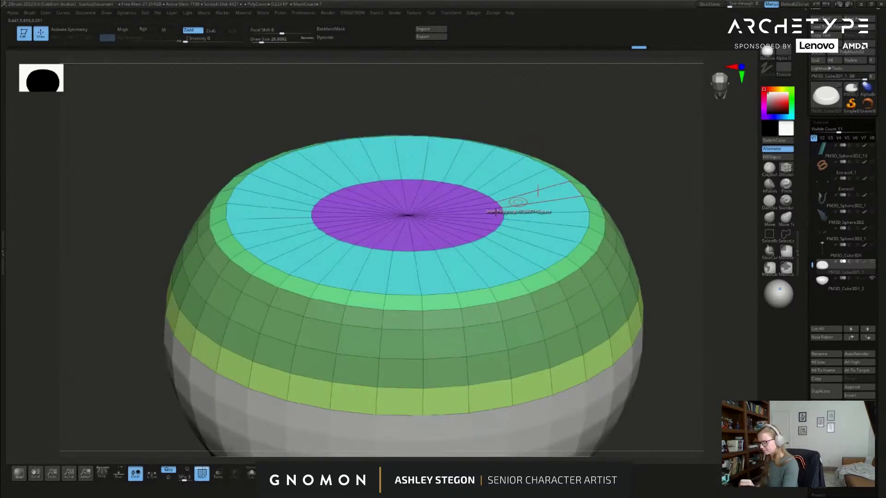
Step: Raise the central disc slightly with ZModeler's Move action using the Polygroup All target
{"action": "key", "text": "space"}
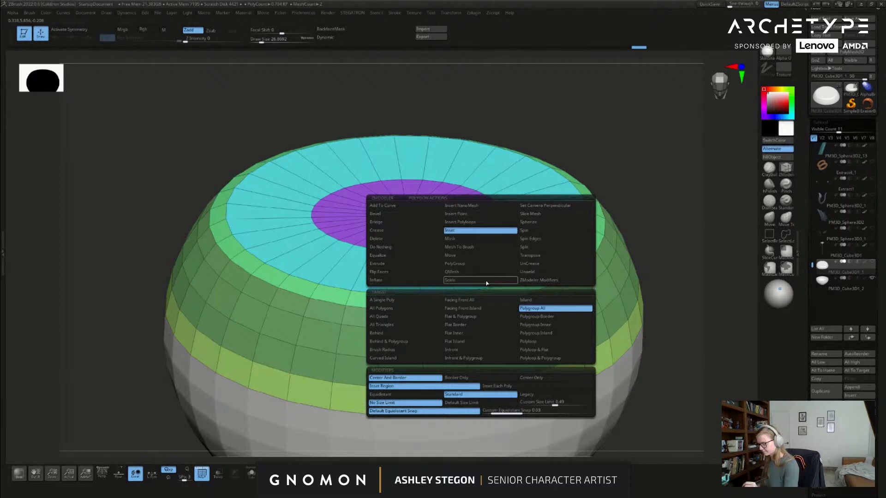
{"action": "left_click", "coordinate": [514, 257]}
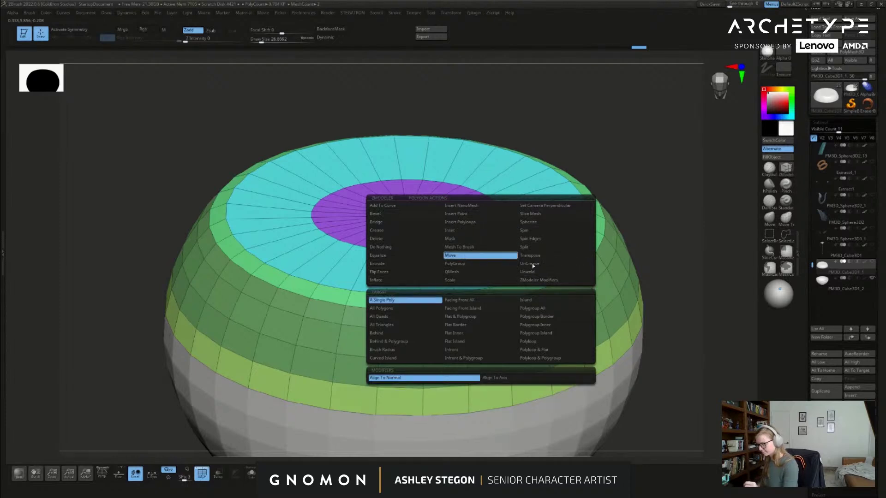
{"action": "left_click", "coordinate": [549, 311]}
{"action": "left_click_drag", "start_coordinate": [469, 237], "coordinate": [468, 215]}
{"action": "mouse_move", "coordinate": [508, 247]}
{"action": "right_mouse_down"}
{"action": "mouse_move", "coordinate": [510, 210]}
{"action": "mouse_move", "coordinate": [505, 235]}
{"action": "right_mouse_up"}
Step: Extrude the central disc's polygroup upward with ZModeler to form a short raised collar on top
{"action": "key", "text": "space"}
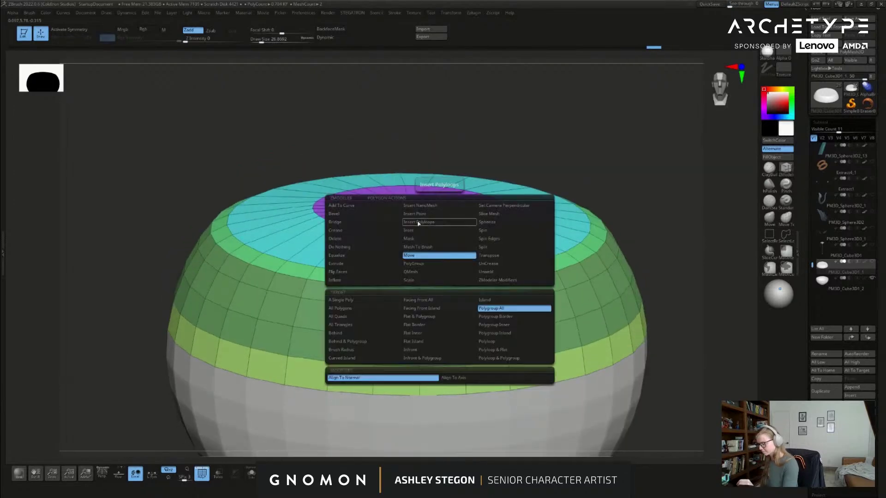
{"action": "left_click", "coordinate": [351, 264]}
{"action": "left_click_drag", "start_coordinate": [425, 224], "coordinate": [436, 216]}
Step: Examine the silhouette of the upper section and bowl together, with and without the polygroup wireframe
{"action": "left_click_drag", "start_coordinate": [654, 241], "coordinate": [617, 249], "text": "alt"}
{"action": "key", "text": "shift+f"}
{"action": "left_click_drag", "start_coordinate": [625, 292], "coordinate": [583, 290], "text": "alt"}
{"action": "left_click_drag", "start_coordinate": [628, 290], "coordinate": [604, 275]}
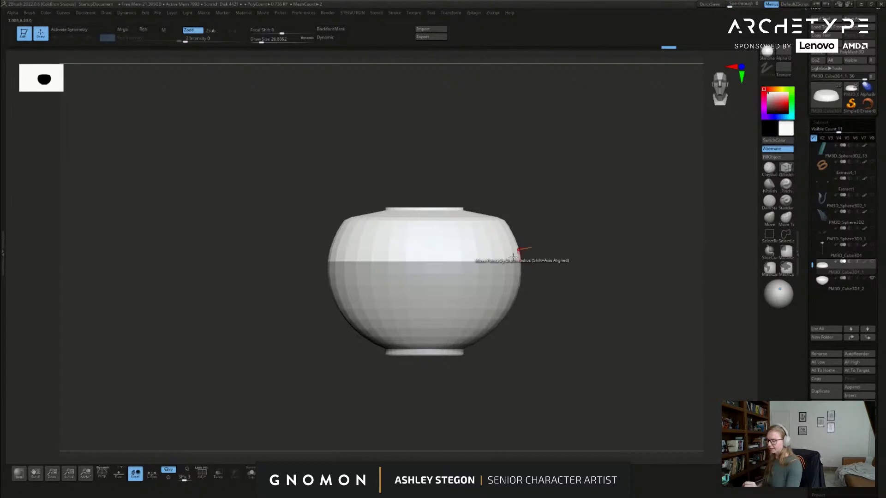
{"action": "left_click_drag", "start_coordinate": [513, 255], "coordinate": [521, 264]}
{"action": "key", "text": "shift+f"}
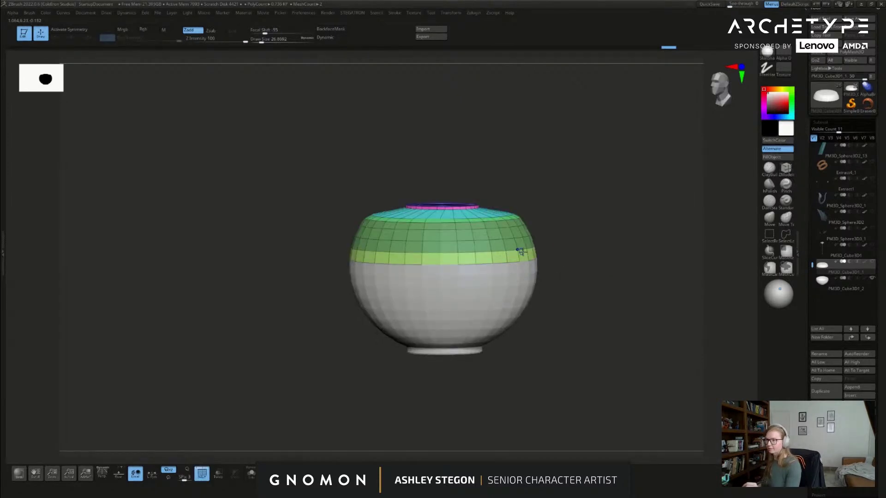
{"action": "key", "text": "shift+f"}
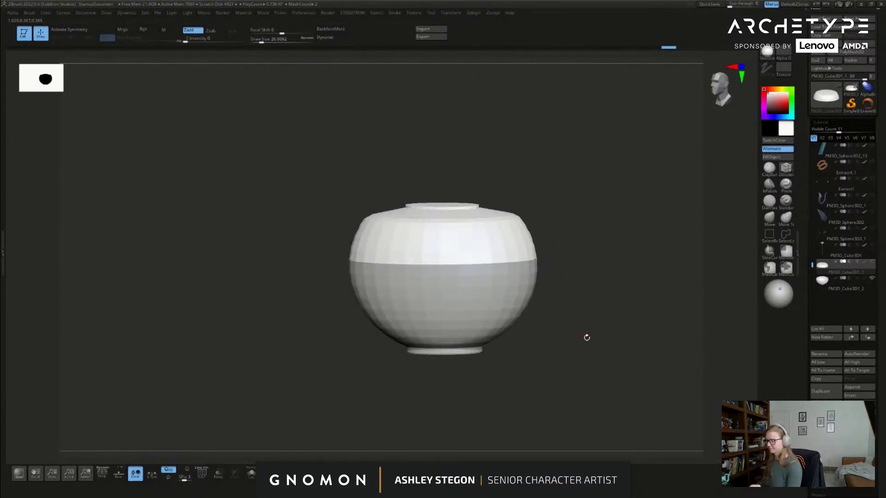
{"action": "left_click_drag", "start_coordinate": [585, 337], "coordinate": [515, 220]}
{"action": "left_click_drag", "start_coordinate": [479, 346], "coordinate": [489, 368]}
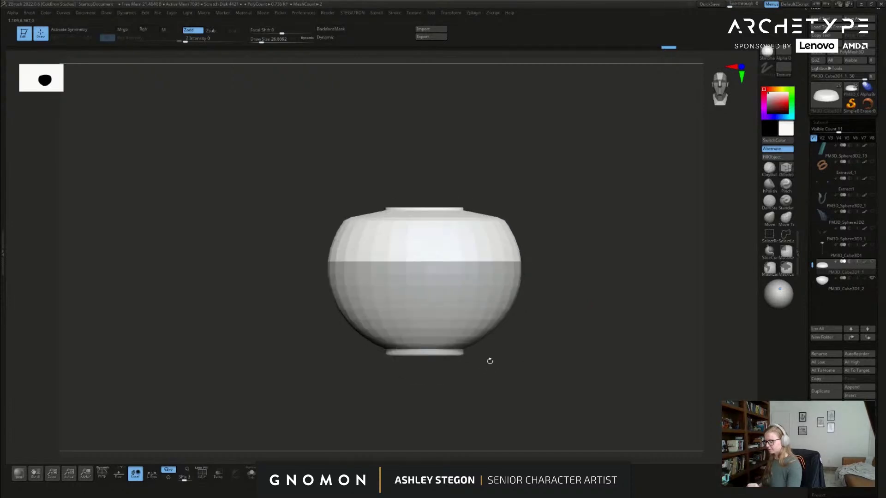
{"action": "key", "text": "shift+f"}
{"action": "left_click_drag", "start_coordinate": [553, 304], "coordinate": [349, 452], "text": "alt"}
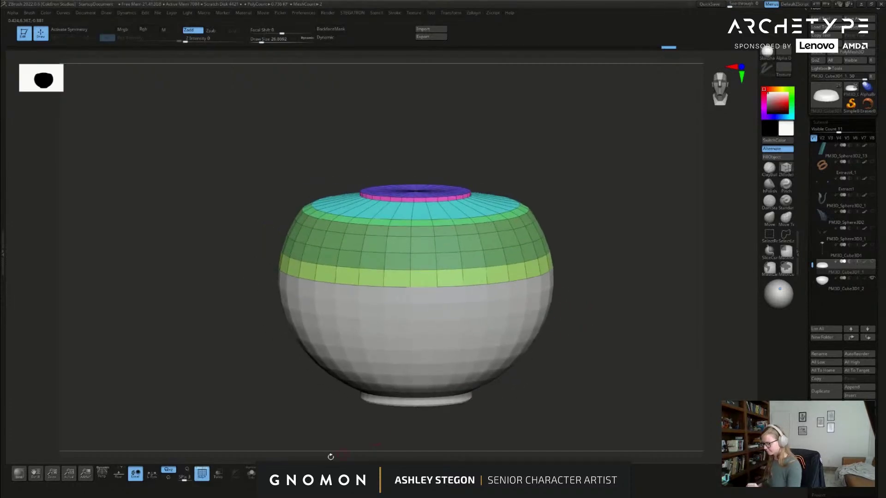
{"action": "left_click_drag", "start_coordinate": [613, 363], "coordinate": [529, 322]}
Step: Solo the upper section and extrude it inward with ZModeler's All Polygons target to give the shell thickness
{"action": "left_click", "coordinate": [250, 481]}
{"action": "left_click_drag", "start_coordinate": [553, 369], "coordinate": [563, 259]}
{"action": "key", "text": "space"}
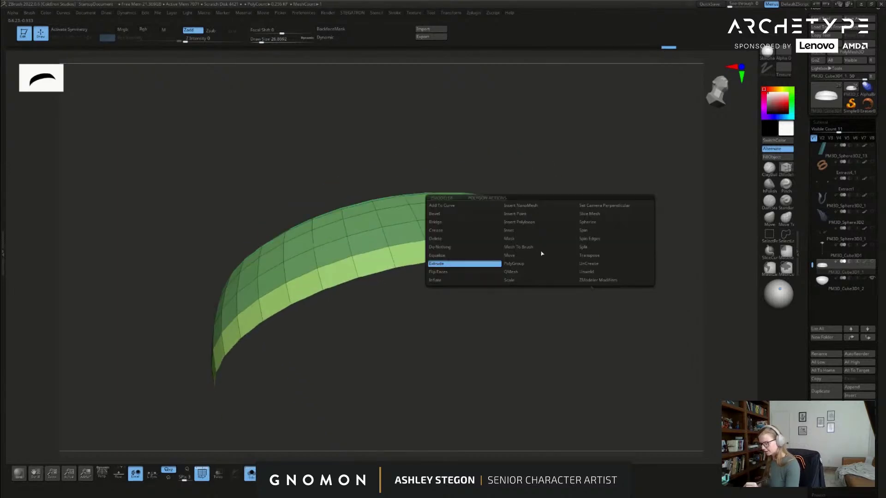
{"action": "left_click", "coordinate": [442, 308]}
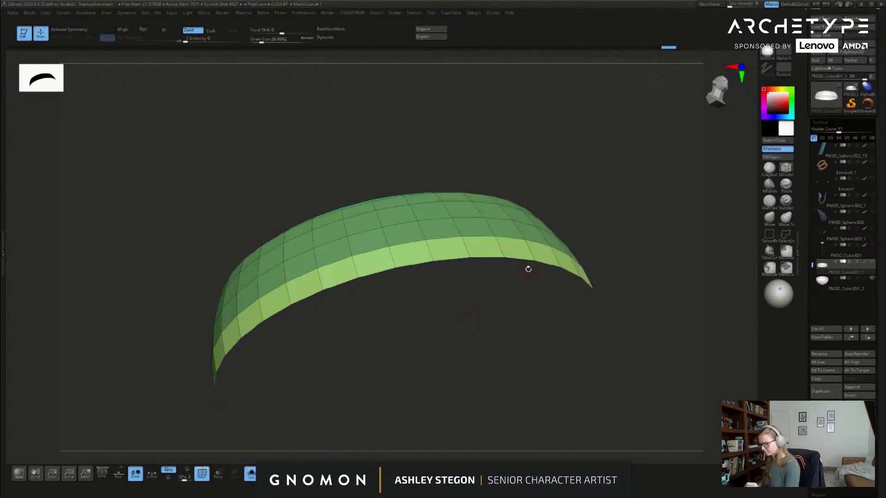
{"action": "mouse_move", "coordinate": [519, 249]}
{"action": "left_mouse_down"}
{"action": "mouse_move", "coordinate": [515, 264]}
{"action": "mouse_move", "coordinate": [529, 235]}
{"action": "mouse_move", "coordinate": [513, 261]}
{"action": "left_mouse_up"}
{"action": "key", "text": "ctrl+z"}
{"action": "key", "text": "ctrl+z"}
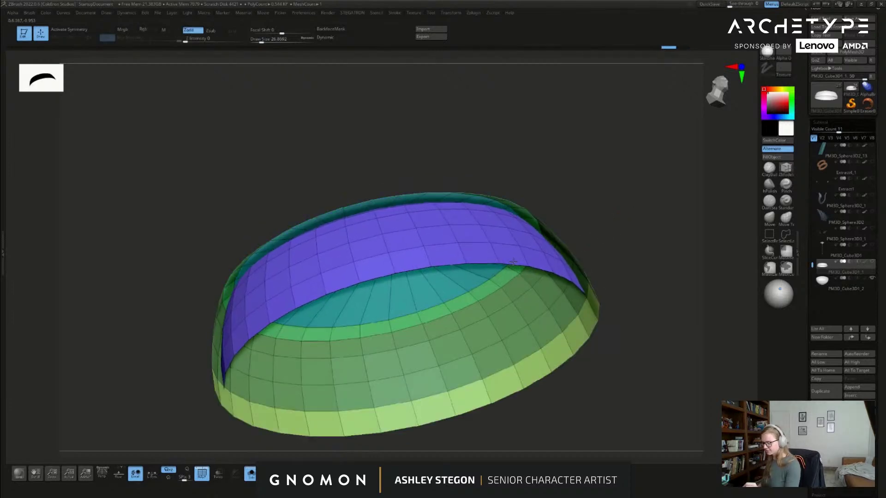
{"action": "left_click_drag", "start_coordinate": [644, 298], "coordinate": [537, 336]}
{"action": "left_click_drag", "start_coordinate": [584, 309], "coordinate": [587, 286], "text": "alt"}
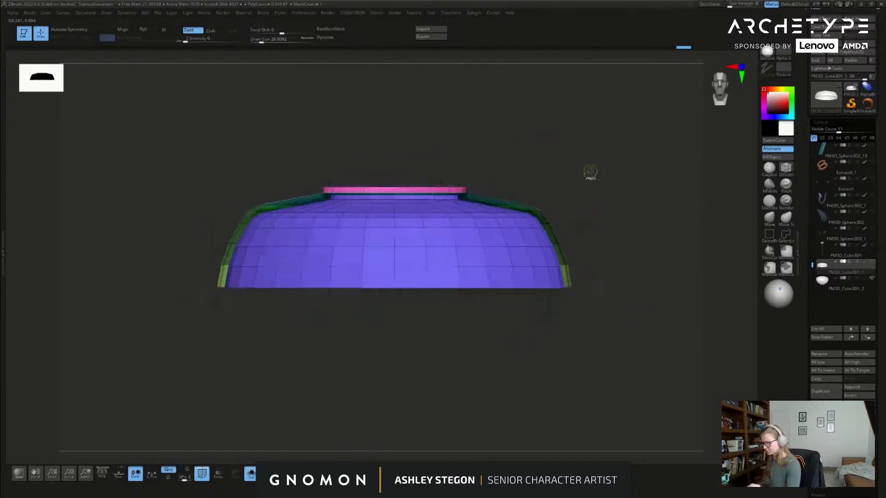
Step: Flip the upper section's normals and turn off Solo to bring back the lower bowl
{"action": "key", "text": "1"}
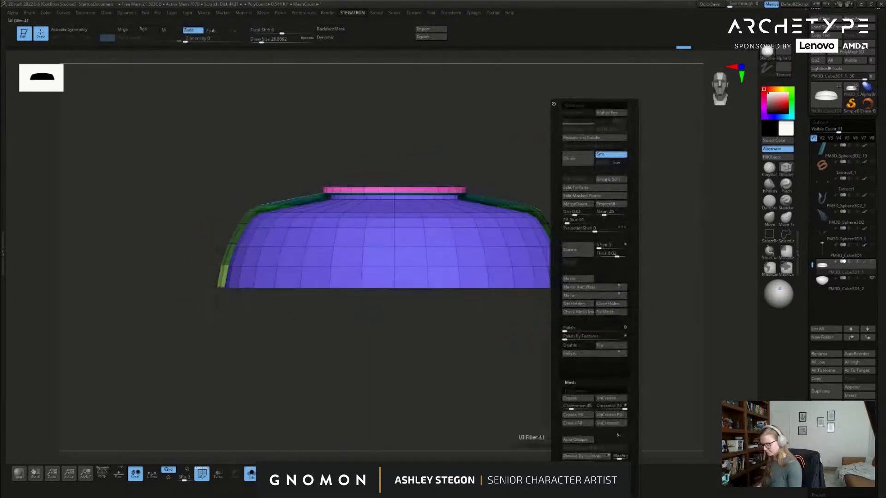
{"action": "left_click", "coordinate": [610, 345]}
{"action": "left_click_drag", "start_coordinate": [636, 331], "coordinate": [609, 302]}
{"action": "left_click", "coordinate": [252, 476]}
Step: Insert an edge loop through the upper section's lowest band, just above the seam with the bowl
{"action": "right_click_drag", "start_coordinate": [523, 272], "coordinate": [526, 275], "text": "ctrl"}
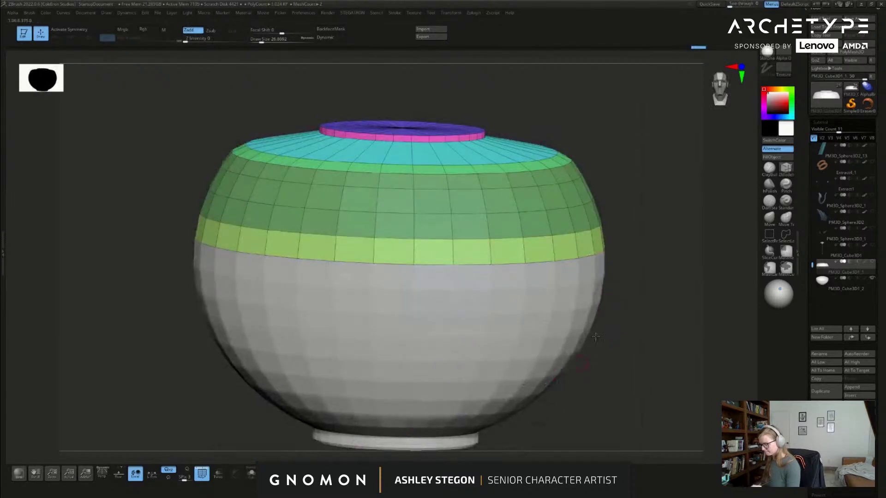
{"action": "left_click_drag", "start_coordinate": [595, 340], "coordinate": [572, 303]}
{"action": "right_click_drag", "start_coordinate": [564, 297], "coordinate": [557, 327], "text": "ctrl"}
{"action": "key", "text": "space"}
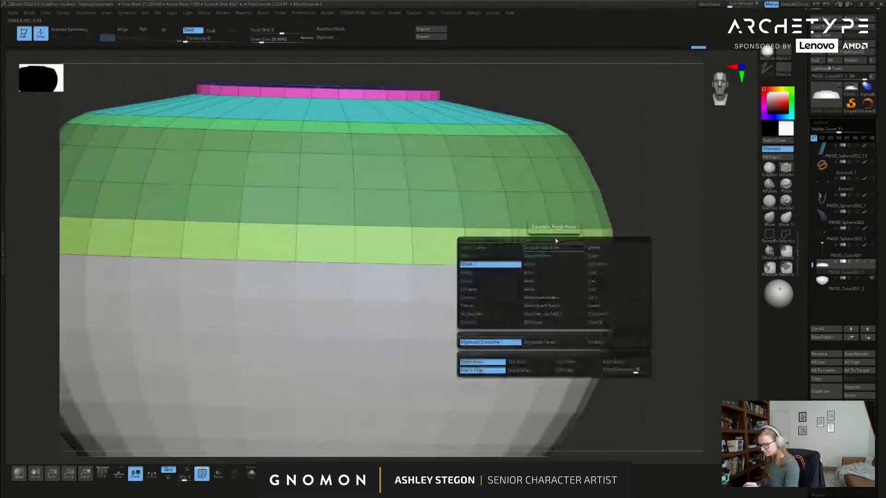
{"action": "left_click", "coordinate": [550, 265]}
{"action": "left_click_drag", "start_coordinate": [554, 245], "coordinate": [557, 252]}
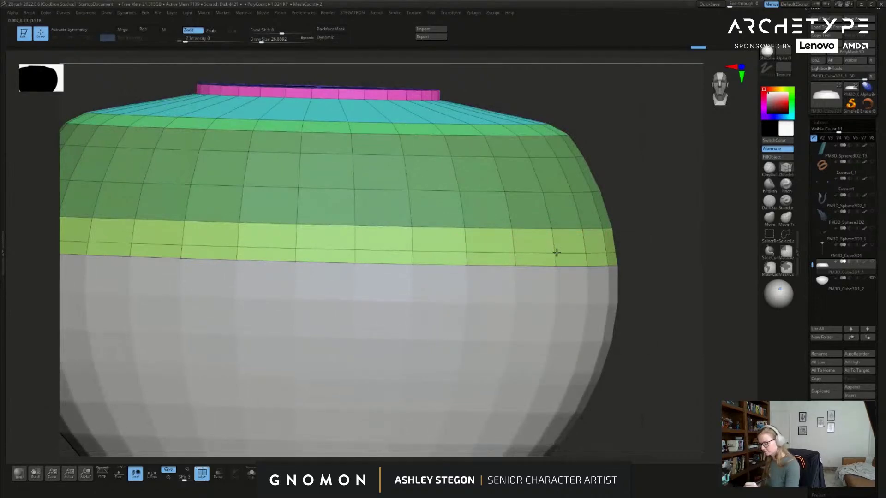
Step: Extrude the upper section's lowest polygon loop outward with ZModeler's Polyloop target to form a raised lip above the seam
{"action": "key", "text": "space"}
{"action": "left_click_drag", "start_coordinate": [650, 291], "coordinate": [580, 281]}
{"action": "mouse_move", "coordinate": [549, 269]}
{"action": "right_mouse_down"}
{"action": "mouse_move", "coordinate": [549, 277]}
{"action": "mouse_move", "coordinate": [556, 251]}
{"action": "mouse_move", "coordinate": [549, 259]}
{"action": "right_mouse_up"}
{"action": "key", "text": "space"}
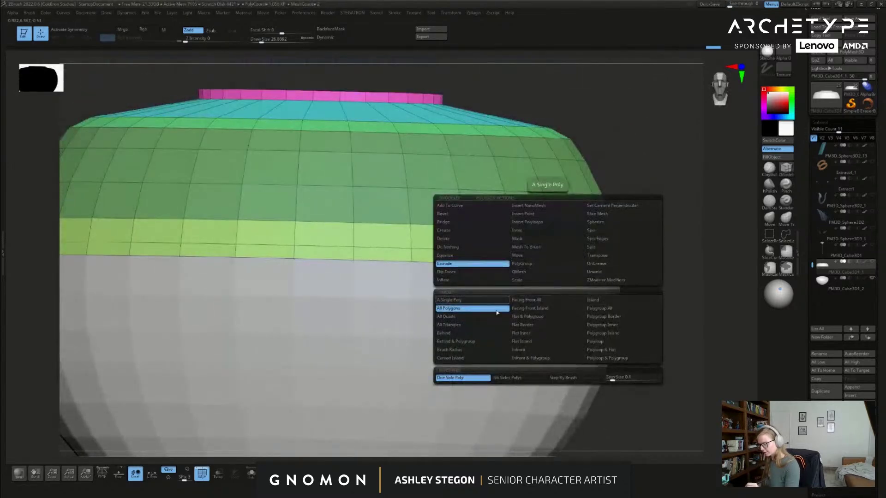
{"action": "left_click", "coordinate": [594, 342]}
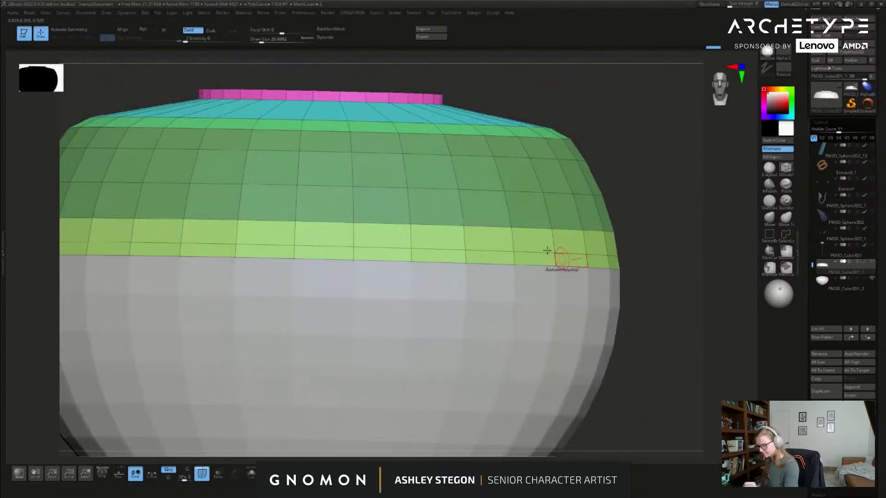
{"action": "left_click_drag", "start_coordinate": [550, 259], "coordinate": [645, 284]}
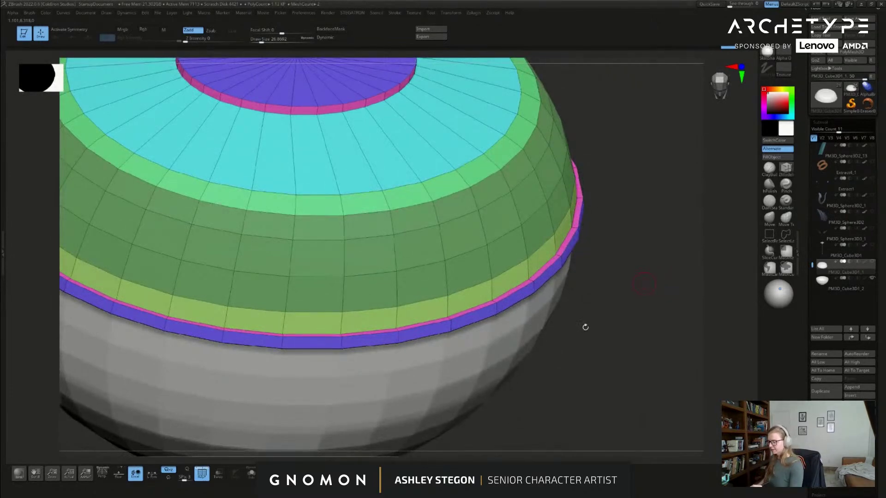
Step: Switch ZModeler's edge action to Slide with Single EdgeLoop and slide the new lip's edge loops to taper its profile
{"action": "left_click_drag", "start_coordinate": [596, 352], "coordinate": [579, 306]}
{"action": "key", "text": "space"}
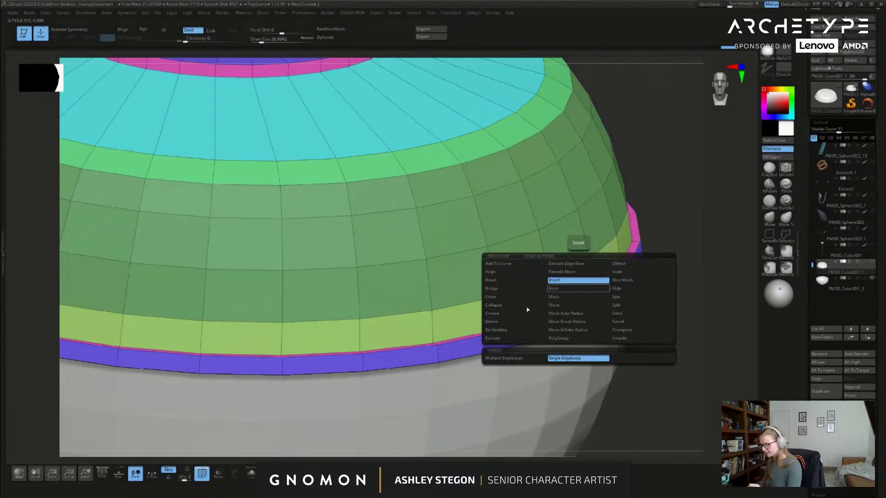
{"action": "left_click", "coordinate": [625, 289]}
{"action": "left_click", "coordinate": [578, 358]}
{"action": "left_click_drag", "start_coordinate": [573, 304], "coordinate": [573, 316]}
{"action": "left_click_drag", "start_coordinate": [675, 308], "coordinate": [648, 295]}
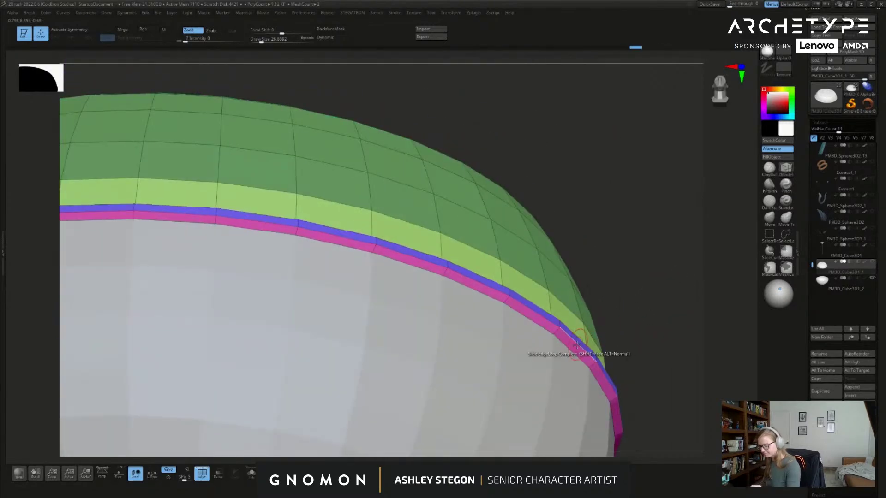
{"action": "left_click_drag", "start_coordinate": [575, 347], "coordinate": [573, 351]}
{"action": "left_click_drag", "start_coordinate": [646, 259], "coordinate": [665, 350]}
{"action": "left_click_drag", "start_coordinate": [578, 316], "coordinate": [578, 316]}
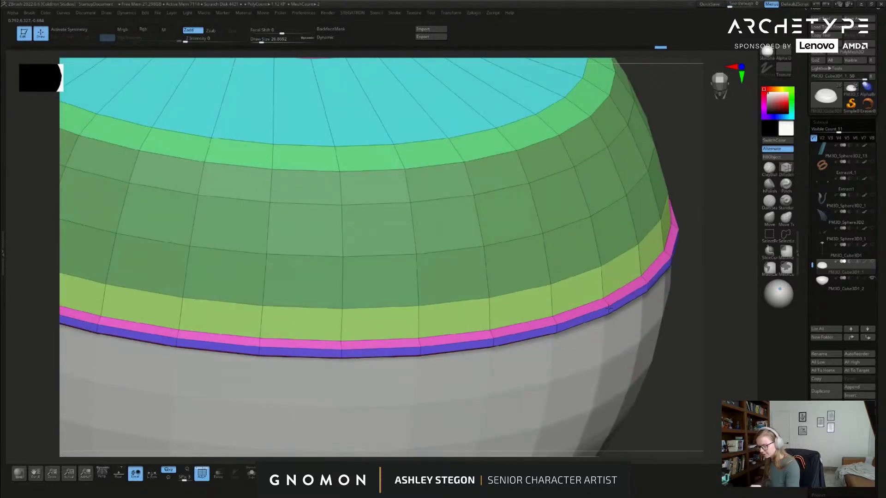
Step: Isolate the upper section's lip, assign it to a single polygroup, and bring the rest of the section back into view
{"action": "left_click", "coordinate": [609, 305], "text": "ctrl+shift"}
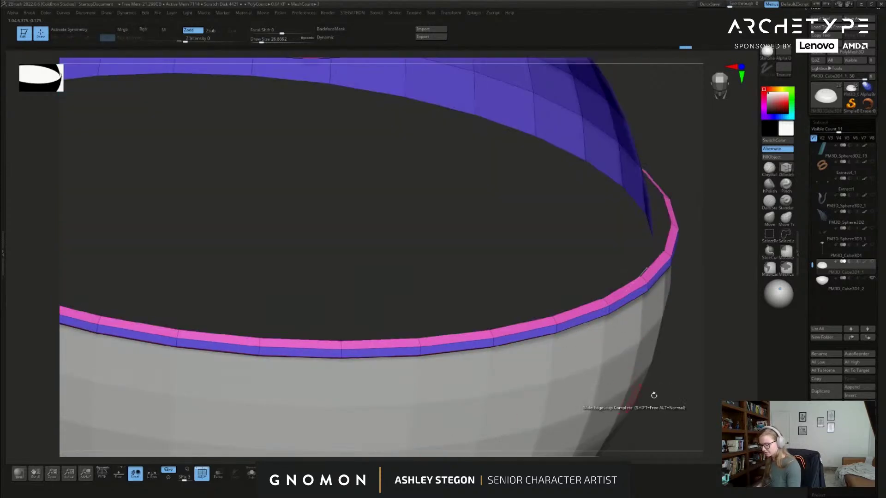
{"action": "right_click_drag", "start_coordinate": [654, 396], "coordinate": [500, 421], "text": "ctrl"}
{"action": "mouse_move", "coordinate": [379, 455]}
{"action": "right_mouse_down"}
{"action": "mouse_move", "coordinate": [651, 378]}
{"action": "mouse_move", "coordinate": [661, 252]}
{"action": "mouse_move", "coordinate": [653, 346]}
{"action": "right_mouse_up"}
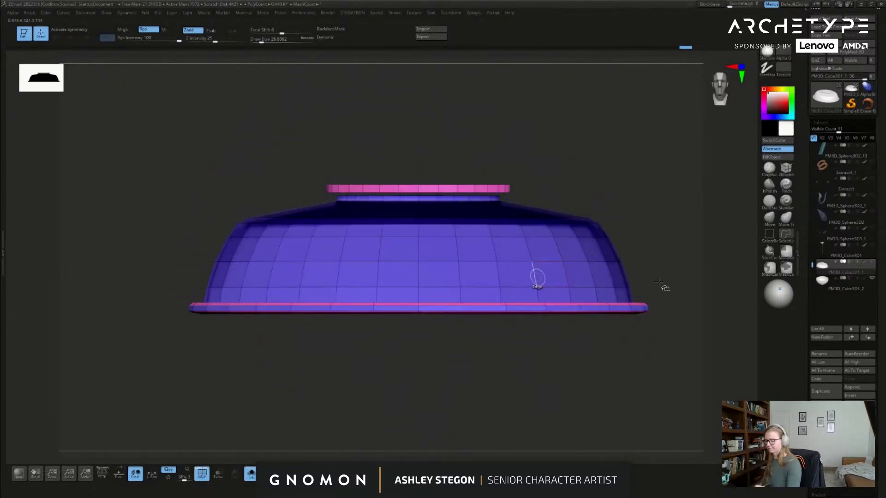
{"action": "left_click_drag", "start_coordinate": [106, 152], "coordinate": [674, 291], "text": "ctrl+shift"}
{"action": "right_click_drag", "start_coordinate": [630, 354], "coordinate": [642, 305]}
{"action": "key", "text": "ctrl+w"}
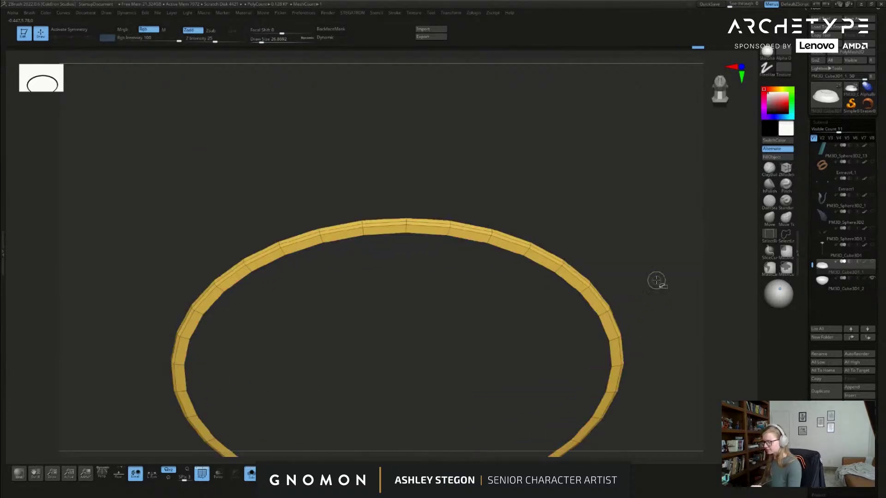
{"action": "left_click", "coordinate": [658, 265], "text": "ctrl+shift"}
{"action": "right_click_drag", "start_coordinate": [657, 249], "coordinate": [656, 355]}
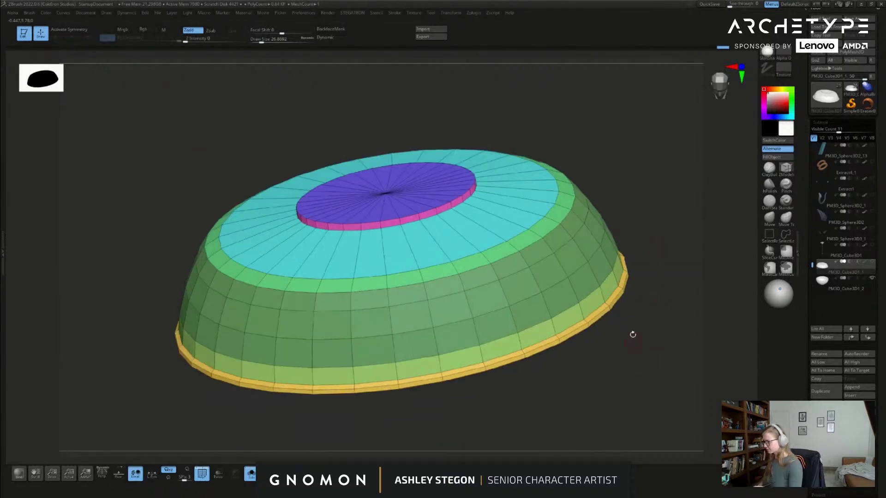
Step: Merge the upper section's side bands into one polygroup and its sloped top with the bordering strip into another
{"action": "key", "text": "ctrl+space"}
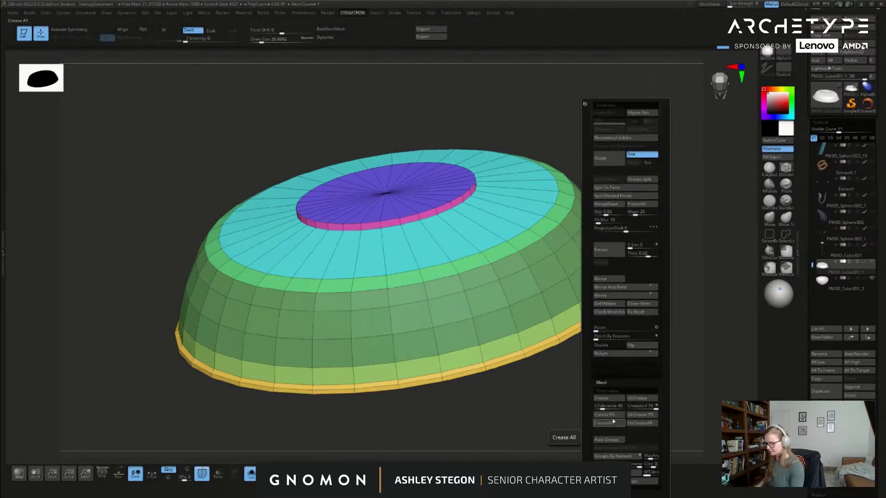
{"action": "left_click_drag", "start_coordinate": [586, 375], "coordinate": [598, 328]}
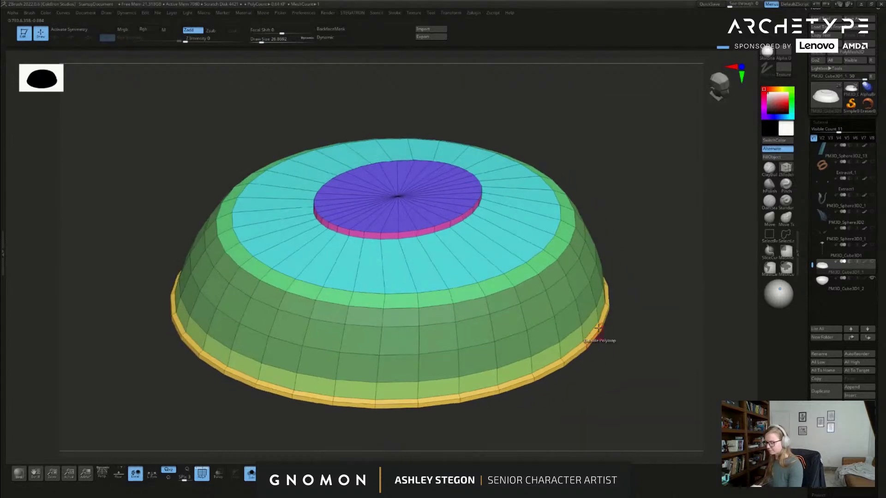
{"action": "left_click", "coordinate": [560, 343], "text": "ctrl+shift"}
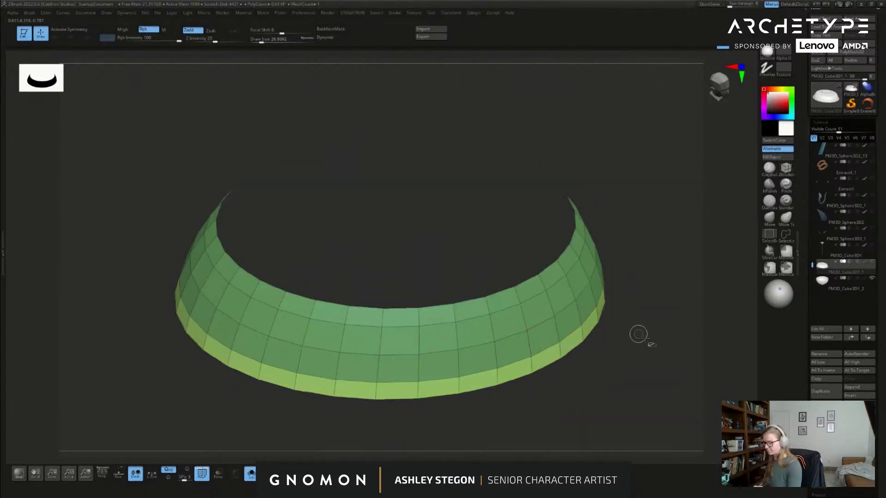
{"action": "left_click", "coordinate": [595, 306], "text": "ctrl+shift"}
{"action": "left_click", "coordinate": [636, 356], "text": "ctrl+shift"}
{"action": "left_click_drag", "start_coordinate": [637, 367], "coordinate": [604, 326], "text": "ctrl+shift"}
{"action": "left_click", "coordinate": [526, 262], "text": "ctrl+shift"}
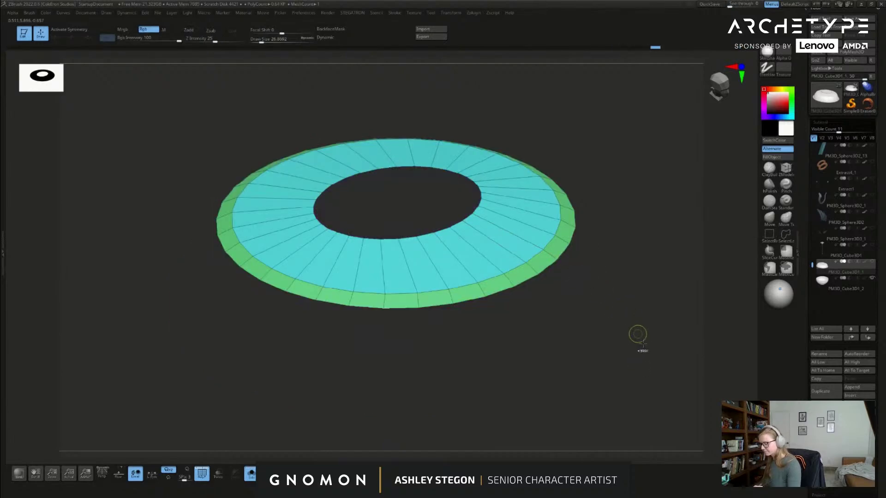
{"action": "key", "text": "ctrl+w"}
{"action": "left_click", "coordinate": [643, 354], "text": "ctrl+shift"}
Step: Crease the upper section's edges along its polygroup borders with Crease PG
{"action": "key", "text": "ctrl+q"}
{"action": "key", "text": "ctrl+q"}
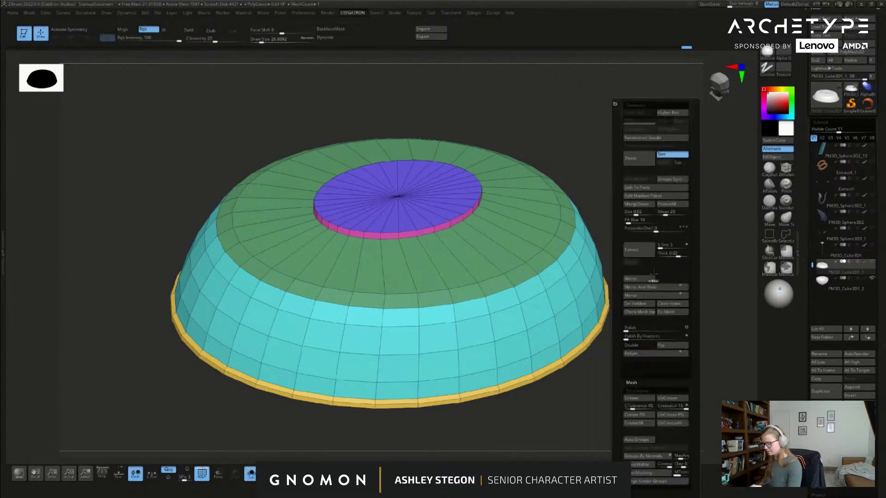
{"action": "left_click", "coordinate": [641, 417]}
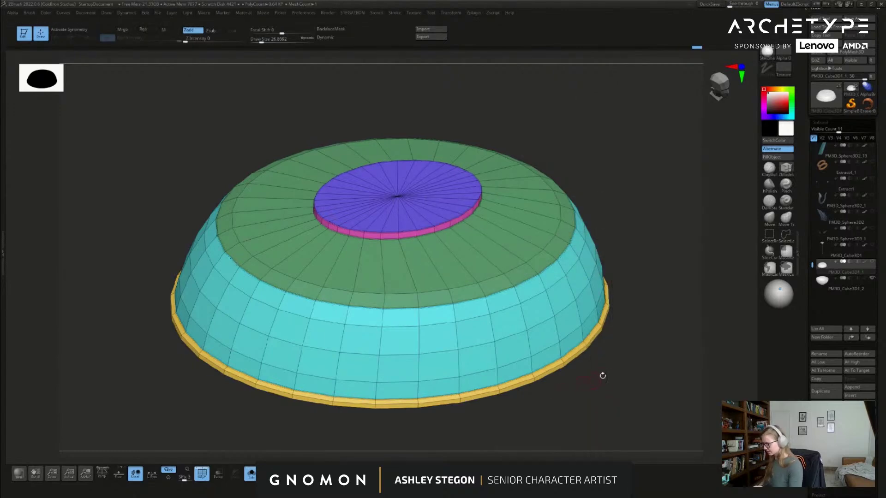
Step: Turn on dynamic subdivision for the upper section, hide the polygroup wireframe, and bring the lower bowl back into view
{"action": "key", "text": "shift+f"}
{"action": "key", "text": "d"}
{"action": "mouse_move", "coordinate": [639, 389]}
{"action": "left_mouse_down"}
{"action": "mouse_move", "coordinate": [655, 370]}
{"action": "mouse_move", "coordinate": [638, 389]}
{"action": "left_mouse_up"}
{"action": "left_click", "coordinate": [254, 476]}
{"action": "mouse_move", "coordinate": [630, 332]}
{"action": "left_mouse_down", "text": "shift"}
{"action": "mouse_move", "coordinate": [636, 371]}
{"action": "mouse_move", "coordinate": [655, 365]}
{"action": "mouse_move", "coordinate": [652, 346]}
{"action": "mouse_move", "coordinate": [624, 328]}
{"action": "left_mouse_up", "text": "shift"}
{"action": "key", "text": "shift+f"}
{"action": "key", "text": "shift+f"}
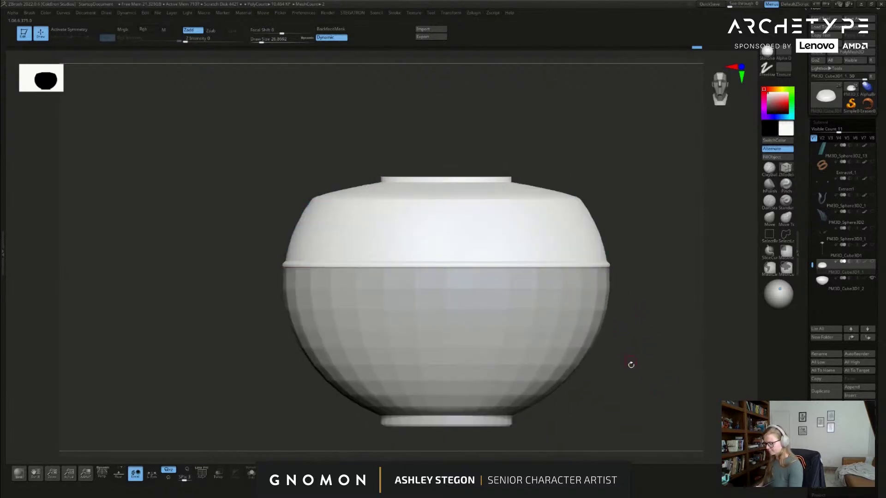
Step: Select the lower bowl and extrude it inward with ZModeler's All Polygons target to give the shell thickness
{"action": "left_click_drag", "start_coordinate": [631, 360], "coordinate": [609, 340], "text": "alt"}
{"action": "left_click", "coordinate": [540, 328], "text": "alt"}
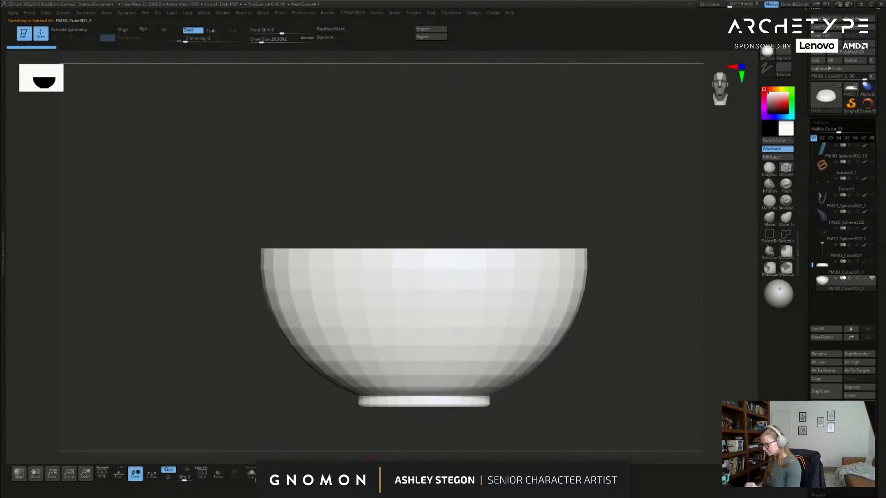
{"action": "key", "text": "shift+f"}
{"action": "left_click_drag", "start_coordinate": [574, 333], "coordinate": [549, 265]}
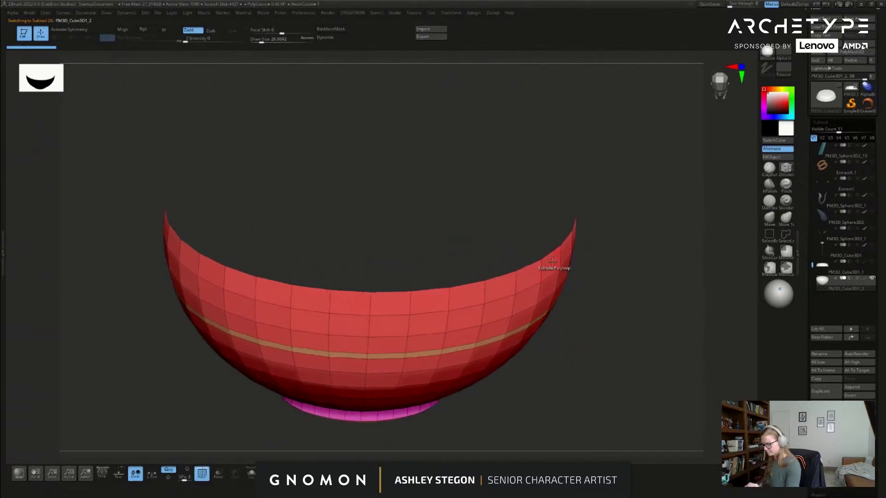
{"action": "key", "text": "space"}
{"action": "left_click", "coordinate": [471, 276]}
{"action": "left_click", "coordinate": [473, 306]}
{"action": "left_click_drag", "start_coordinate": [532, 275], "coordinate": [522, 271]}
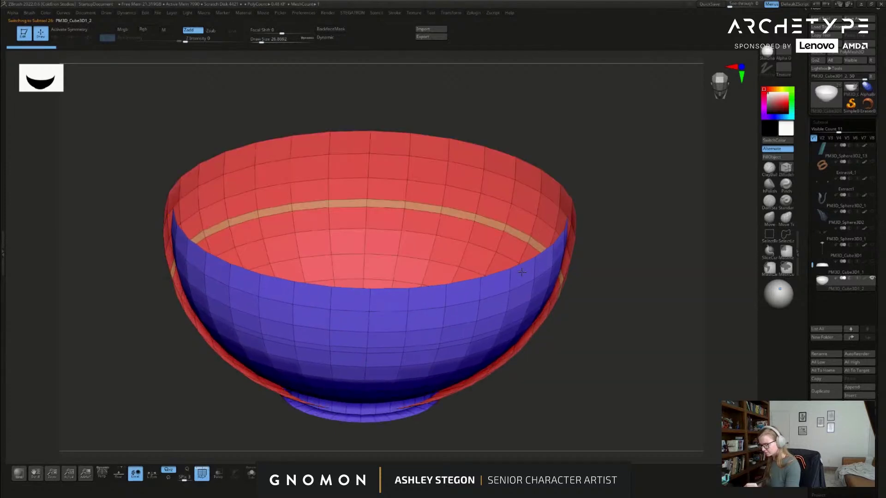
Step: Flip the lower bowl's normals and insert an edge loop around its outer wall just below the rim
{"action": "key", "text": "2"}
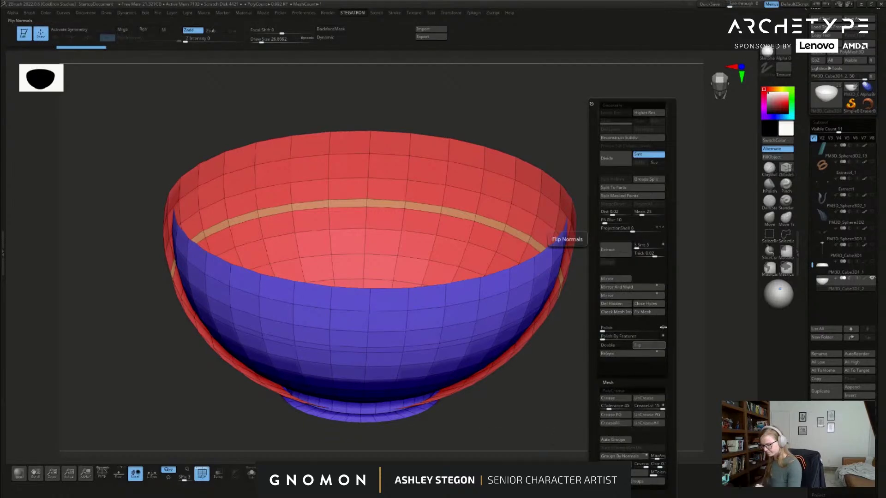
{"action": "left_click", "coordinate": [648, 345]}
{"action": "mouse_move", "coordinate": [625, 359]}
{"action": "left_mouse_down", "text": "shift"}
{"action": "mouse_move", "coordinate": [632, 339]}
{"action": "mouse_move", "coordinate": [629, 370]}
{"action": "left_mouse_up", "text": "shift"}
{"action": "right_click_drag", "start_coordinate": [503, 276], "coordinate": [527, 297], "text": "ctrl"}
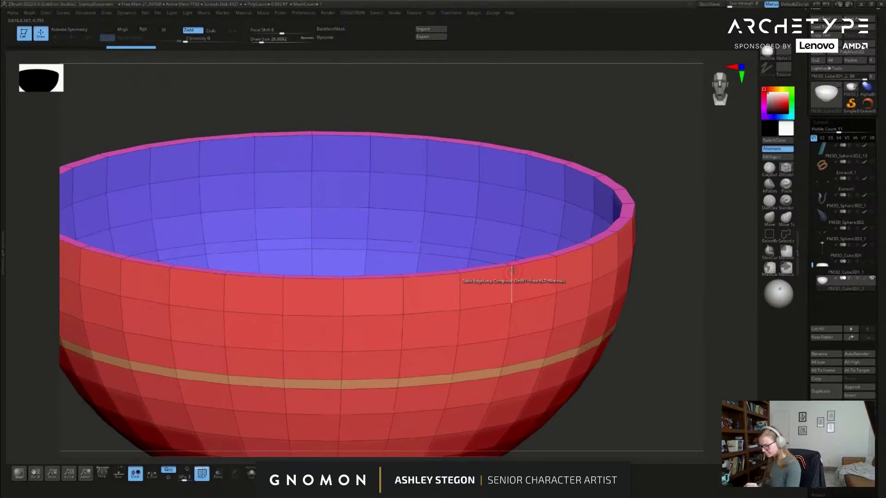
{"action": "key", "text": "space"}
{"action": "left_click", "coordinate": [505, 279]}
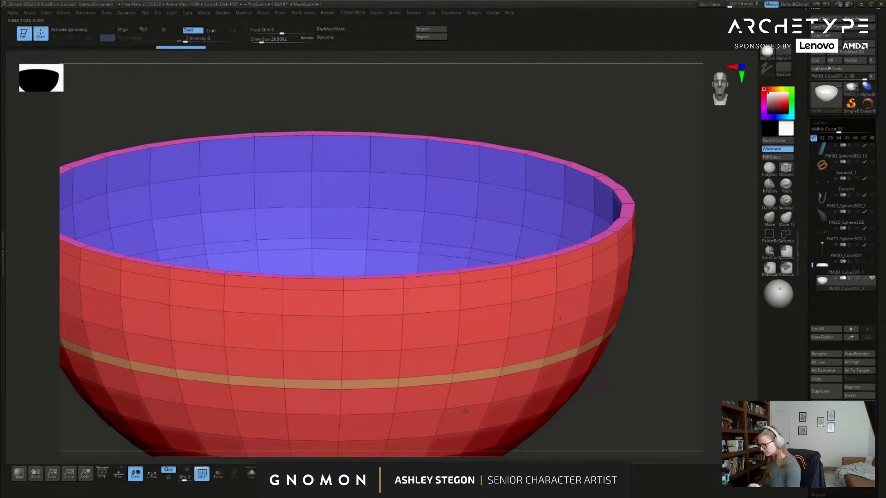
Step: Show the upper section for reference and extrude the bowl's top outer polygon loop outward with the Polyloop target as a lip
{"action": "left_click", "coordinate": [872, 261]}
{"action": "key", "text": "space"}
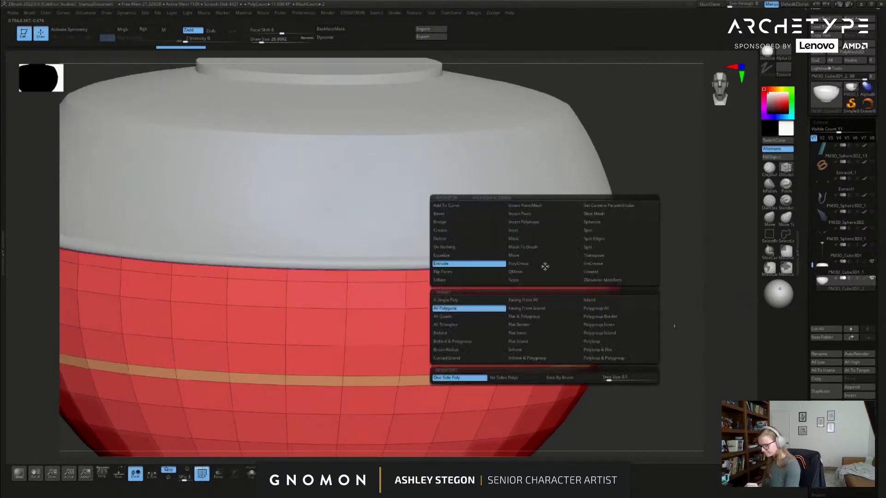
{"action": "left_click", "coordinate": [595, 344]}
{"action": "left_click_drag", "start_coordinate": [547, 267], "coordinate": [554, 268]}
{"action": "left_click_drag", "start_coordinate": [648, 295], "coordinate": [657, 347]}
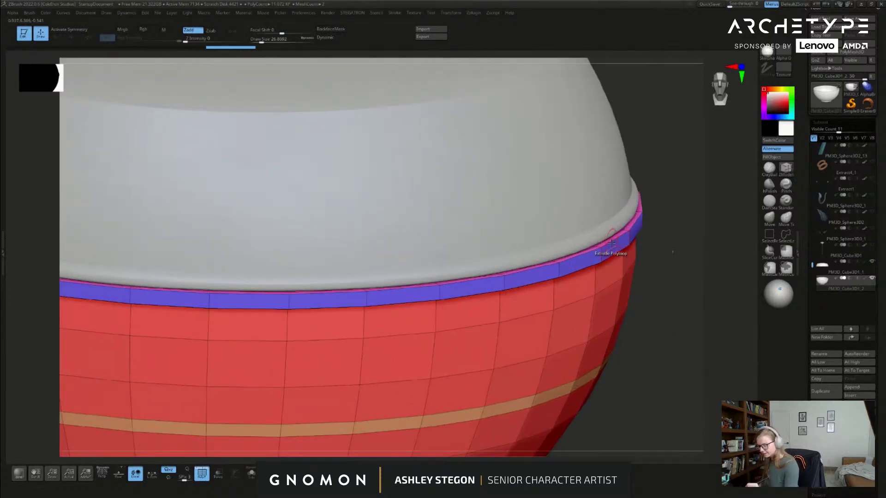
Step: Solo the bowl and slide the edge loops of its rim lip with ZModeler's Slide action to taper the lip's profile
{"action": "key", "text": "space"}
{"action": "left_click", "coordinate": [655, 267]}
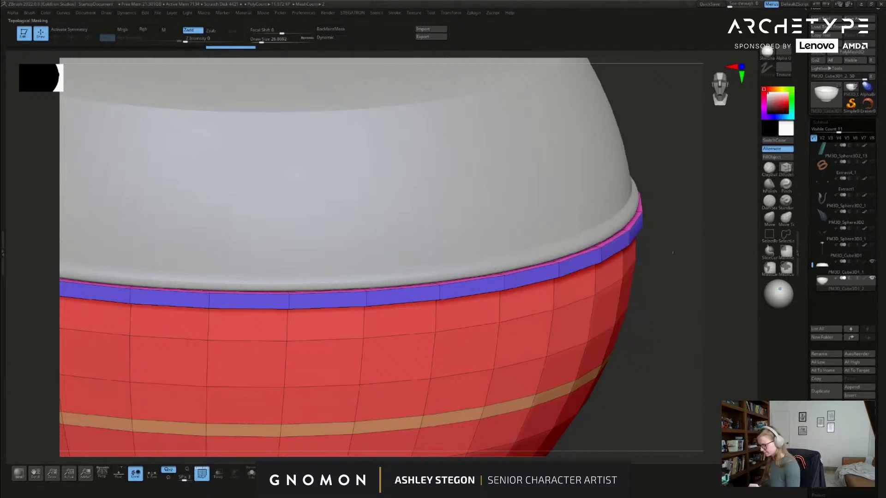
{"action": "left_click", "coordinate": [252, 476]}
{"action": "mouse_move", "coordinate": [561, 277]}
{"action": "right_mouse_down", "text": "ctrl"}
{"action": "mouse_move", "coordinate": [575, 300]}
{"action": "mouse_move", "coordinate": [585, 265]}
{"action": "right_mouse_up", "text": "ctrl"}
{"action": "key", "text": "s"}
{"action": "left_click_drag", "start_coordinate": [585, 264], "coordinate": [582, 263]}
{"action": "mouse_move", "coordinate": [602, 272]}
{"action": "right_mouse_down"}
{"action": "mouse_move", "coordinate": [603, 199]}
{"action": "mouse_move", "coordinate": [577, 144]}
{"action": "mouse_move", "coordinate": [583, 244]}
{"action": "right_mouse_up"}
{"action": "left_click_drag", "start_coordinate": [578, 250], "coordinate": [588, 222]}
{"action": "right_click_drag", "start_coordinate": [635, 199], "coordinate": [629, 271]}
{"action": "key", "text": "ctrl+z"}
{"action": "mouse_move", "coordinate": [585, 269]}
{"action": "left_mouse_down"}
{"action": "mouse_move", "coordinate": [586, 250]}
{"action": "mouse_move", "coordinate": [591, 256]}
{"action": "left_mouse_up"}
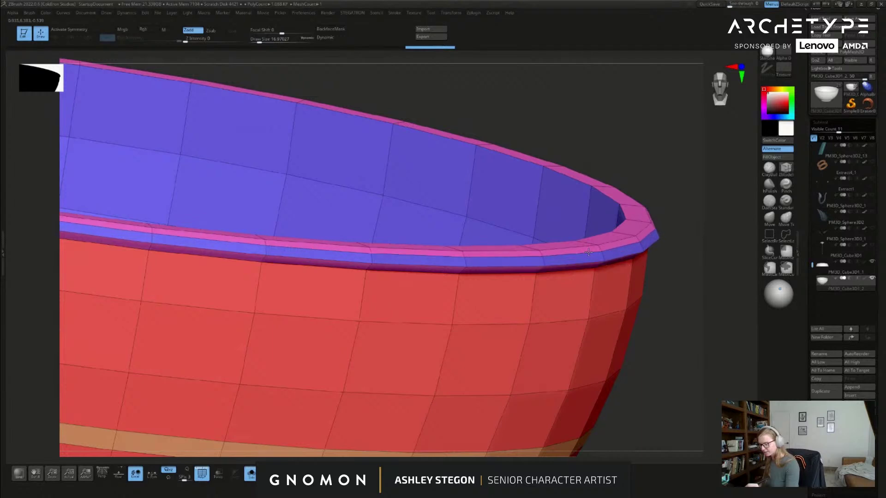
{"action": "left_click_drag", "start_coordinate": [699, 300], "coordinate": [621, 275]}
{"action": "left_click", "coordinate": [620, 276]}
{"action": "key", "text": "ctrl+z"}
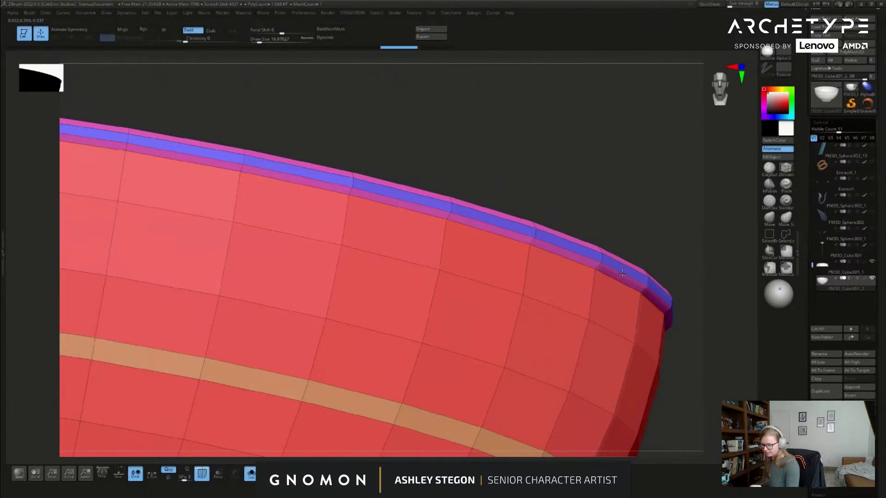
Step: Isolate the bowl's rim lip and foot by hiding the rim's polygroup and outer lip loop and inverting the visibility
{"action": "mouse_move", "coordinate": [666, 231]}
{"action": "left_mouse_down"}
{"action": "mouse_move", "coordinate": [671, 310]}
{"action": "mouse_move", "coordinate": [648, 275]}
{"action": "mouse_move", "coordinate": [649, 340]}
{"action": "mouse_move", "coordinate": [658, 342]}
{"action": "mouse_move", "coordinate": [603, 260]}
{"action": "left_mouse_up"}
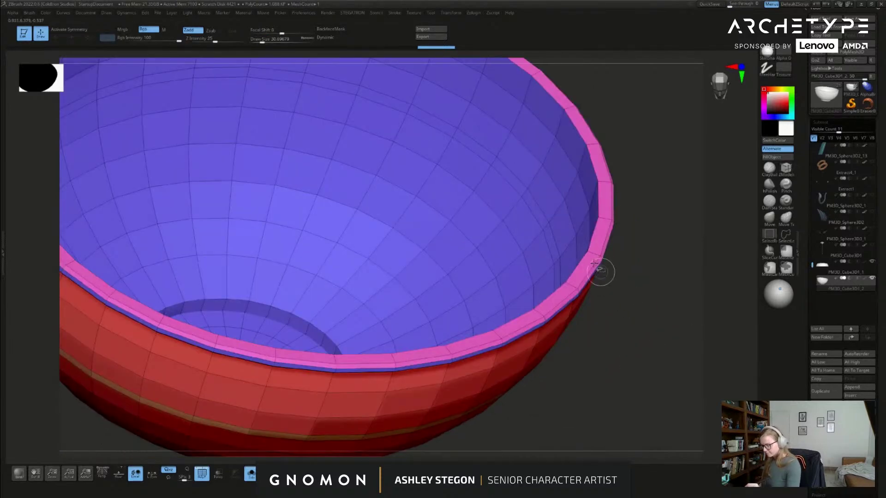
{"action": "left_click", "coordinate": [598, 253], "text": "ctrl+shift"}
{"action": "left_click_drag", "start_coordinate": [621, 292], "coordinate": [621, 310], "text": "shift"}
{"action": "left_click", "coordinate": [637, 336], "text": "ctrl+shift"}
{"action": "left_click_drag", "start_coordinate": [634, 274], "coordinate": [636, 312]}
{"action": "left_click_drag", "start_coordinate": [629, 250], "coordinate": [631, 299], "text": "alt"}
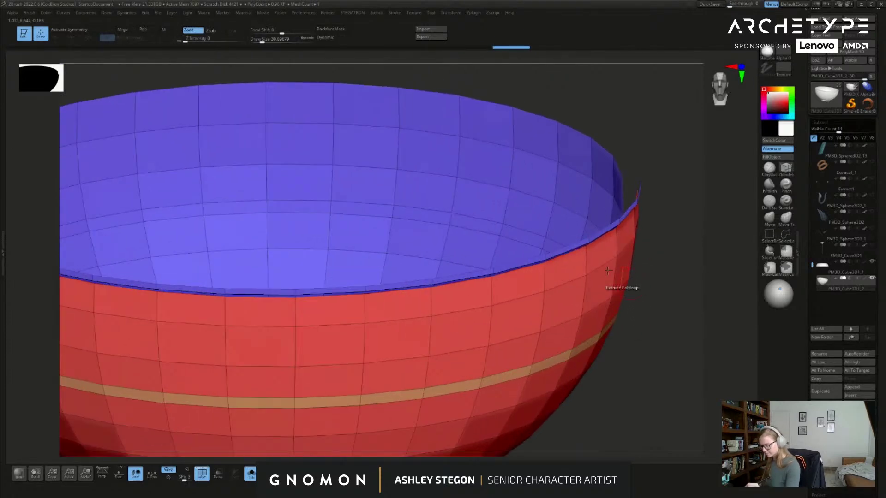
{"action": "left_click", "coordinate": [786, 235]}
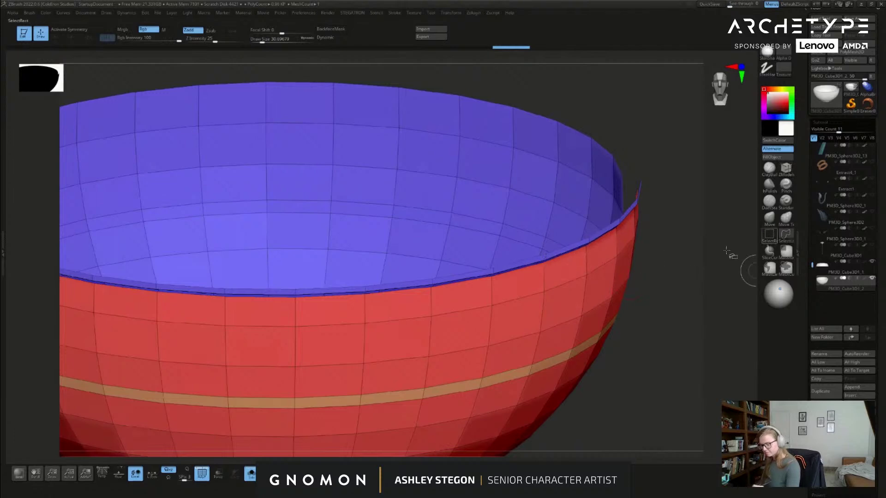
{"action": "left_click", "coordinate": [557, 256], "text": "ctrl+shift"}
{"action": "left_click_drag", "start_coordinate": [655, 326], "coordinate": [610, 309], "text": "alt"}
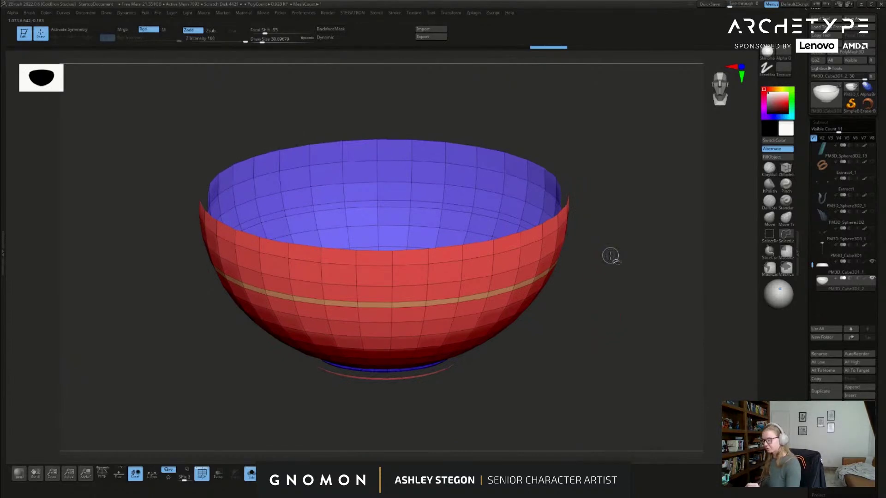
{"action": "left_click_drag", "start_coordinate": [611, 255], "coordinate": [621, 289], "text": "ctrl+shift"}
{"action": "left_click_drag", "start_coordinate": [603, 328], "coordinate": [570, 348]}
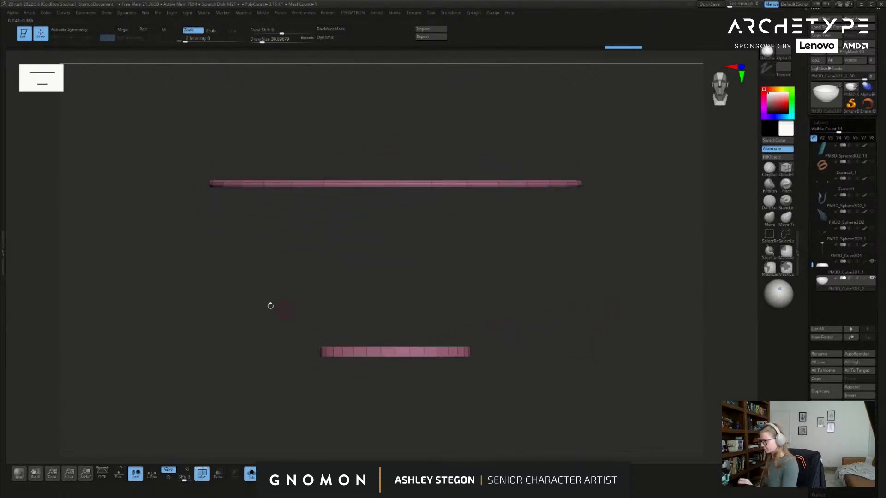
Step: Turn on double-sided display, hide the foot, and give the rim lip its own polygroup before showing the whole bowl
{"action": "key", "text": "1"}
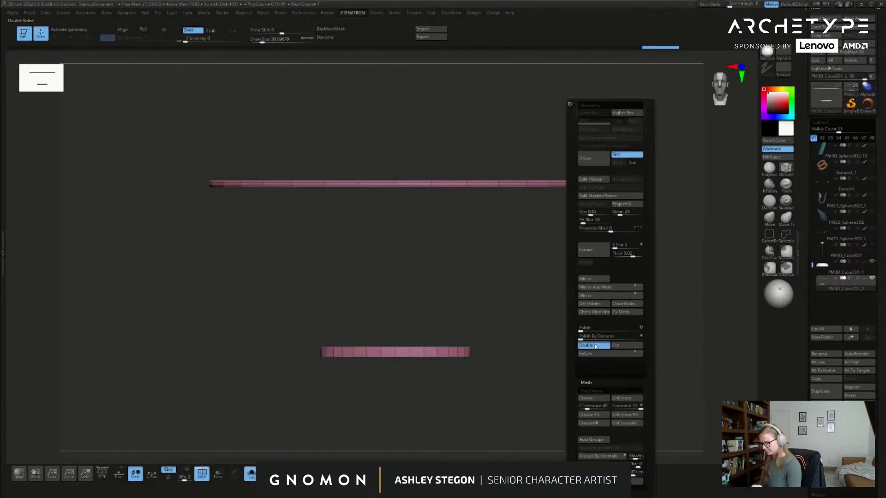
{"action": "left_click", "coordinate": [594, 303]}
{"action": "right_click", "coordinate": [419, 313]}
{"action": "mouse_move", "coordinate": [290, 311]}
{"action": "left_mouse_down", "text": "ctrl+alt+shift"}
{"action": "mouse_move", "coordinate": [438, 330]}
{"action": "mouse_move", "coordinate": [406, 395]}
{"action": "mouse_move", "coordinate": [382, 362]}
{"action": "left_mouse_up", "text": "ctrl+alt+shift"}
{"action": "mouse_move", "coordinate": [581, 275]}
{"action": "left_mouse_down"}
{"action": "mouse_move", "coordinate": [581, 287]}
{"action": "mouse_move", "coordinate": [560, 266]}
{"action": "left_mouse_up"}
{"action": "left_click_drag", "start_coordinate": [546, 221], "coordinate": [546, 265], "text": "alt"}
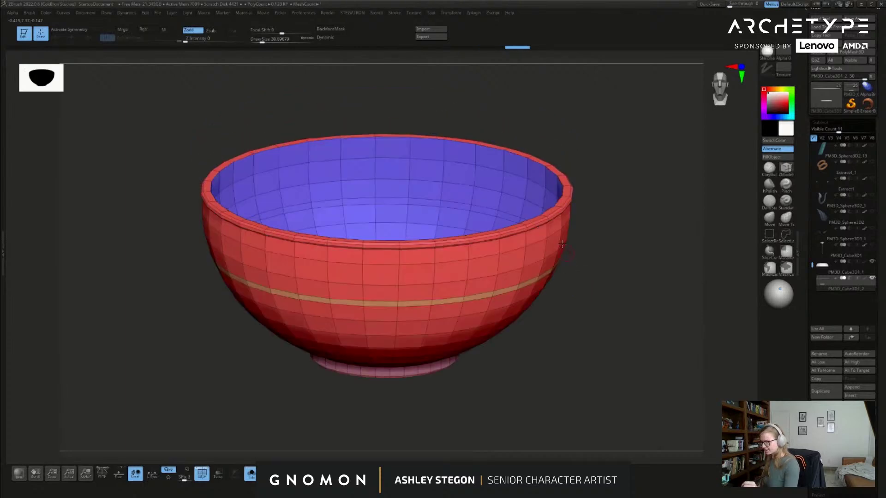
{"action": "right_click_drag", "start_coordinate": [537, 233], "coordinate": [522, 257]}
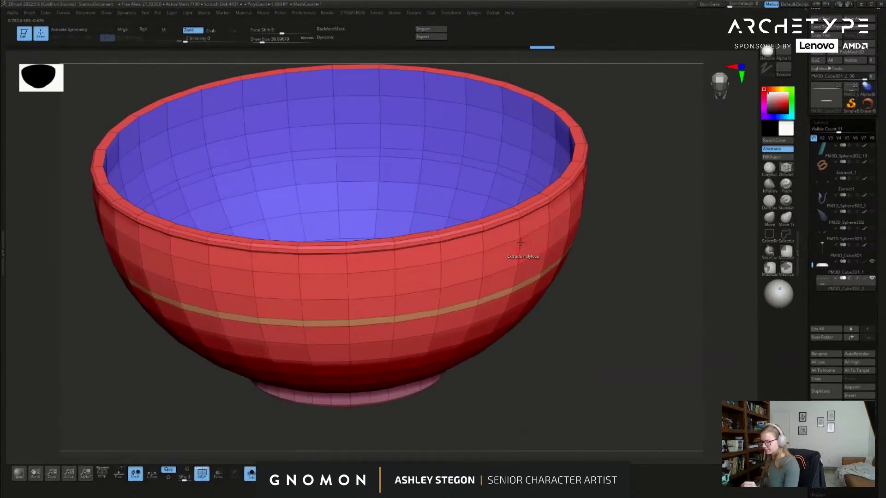
{"action": "key", "text": "space"}
{"action": "key", "text": "space"}
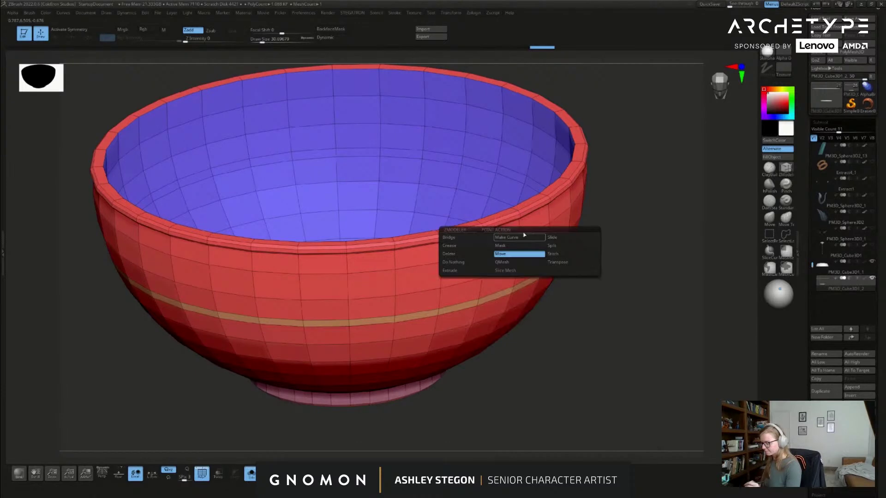
{"action": "key", "text": "space"}
{"action": "left_click", "coordinate": [419, 257]}
{"action": "key", "text": "space"}
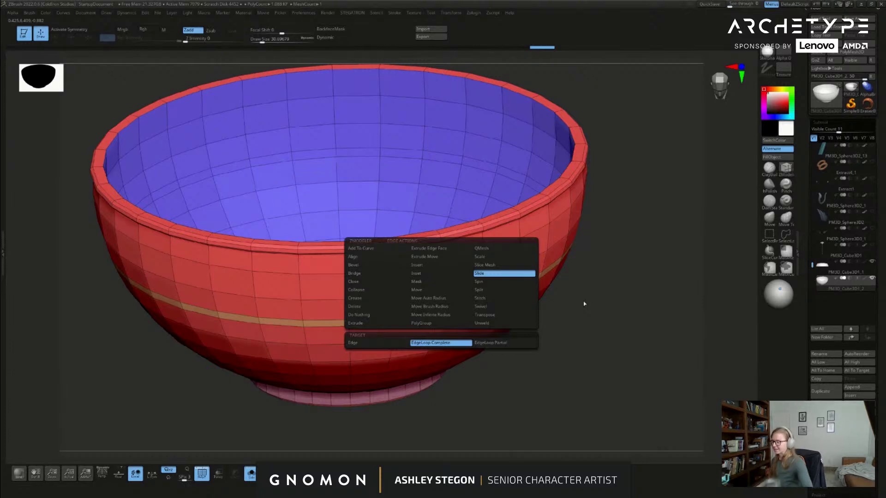
{"action": "key", "text": "space"}
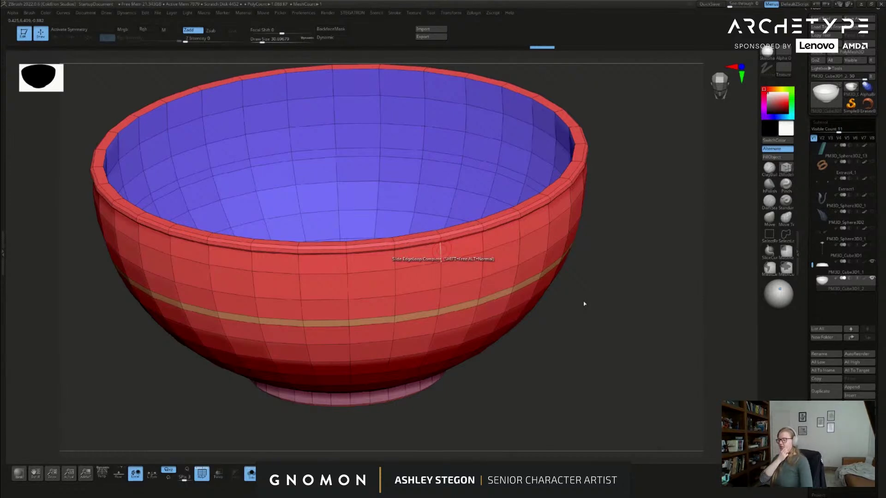
Step: Isolate the bowl's outer wall, give it its own polygroup, and show the whole bowl again
{"action": "left_click_drag", "start_coordinate": [563, 375], "coordinate": [602, 319]}
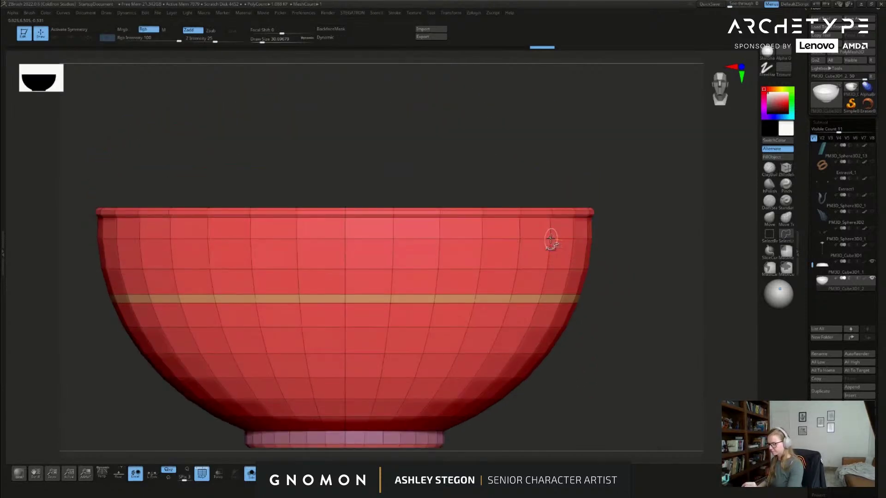
{"action": "left_click", "coordinate": [559, 241], "text": "ctrl+shift"}
{"action": "left_click", "coordinate": [621, 324], "text": "ctrl+shift"}
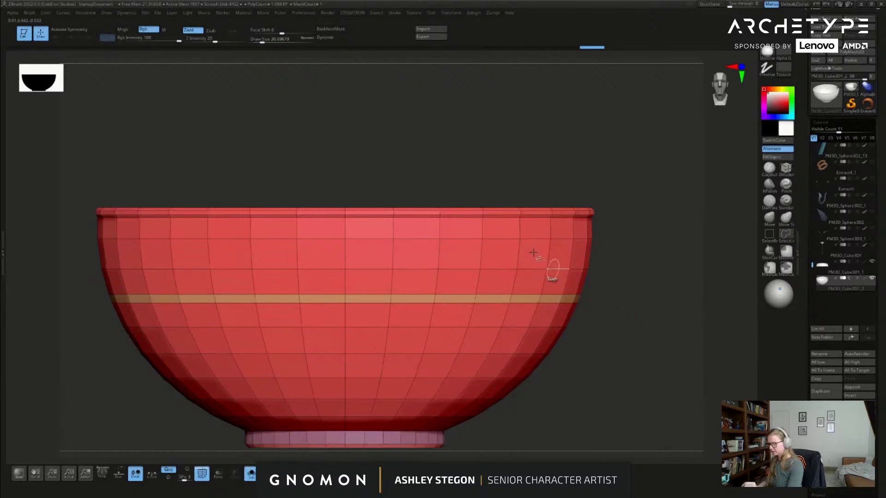
{"action": "left_click", "coordinate": [520, 237], "text": "ctrl+shift"}
{"action": "key", "text": "ctrl+w"}
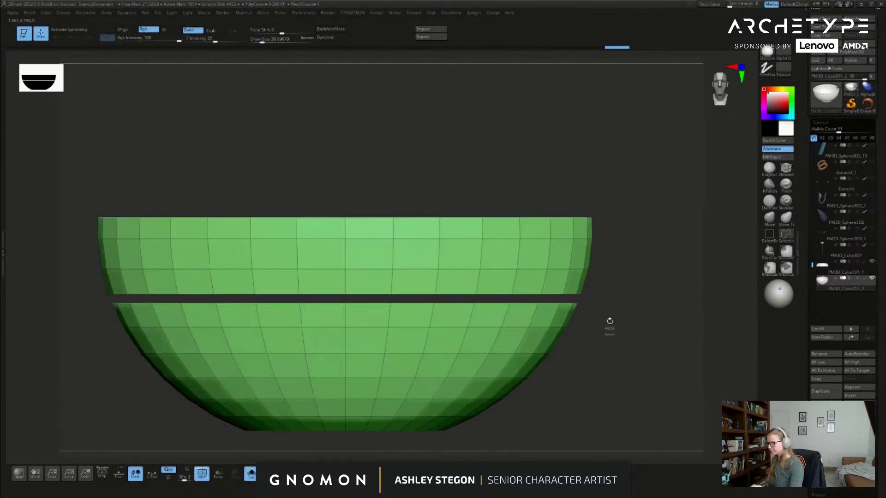
{"action": "left_click", "coordinate": [609, 322], "text": "ctrl+shift"}
Step: Extrude the narrow polygon loop around the bowl's outer wall outward with the Polyloop target to form a raised band
{"action": "left_click_drag", "start_coordinate": [592, 286], "coordinate": [595, 311]}
{"action": "mouse_move", "coordinate": [534, 297]}
{"action": "right_mouse_down", "text": "ctrl"}
{"action": "mouse_move", "coordinate": [543, 324]}
{"action": "mouse_move", "coordinate": [529, 307]}
{"action": "right_mouse_up", "text": "ctrl"}
{"action": "left_click_drag", "start_coordinate": [529, 306], "coordinate": [537, 312]}
{"action": "mouse_move", "coordinate": [557, 319]}
{"action": "right_mouse_down"}
{"action": "mouse_move", "coordinate": [560, 302]}
{"action": "mouse_move", "coordinate": [569, 313]}
{"action": "right_mouse_up"}
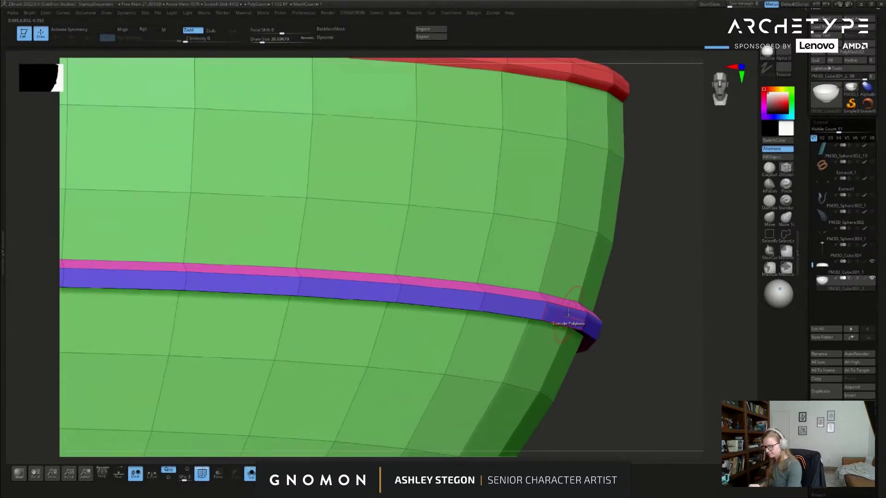
{"action": "left_click_drag", "start_coordinate": [558, 321], "coordinate": [560, 313]}
{"action": "right_click_drag", "start_coordinate": [559, 313], "coordinate": [569, 312]}
{"action": "left_click_drag", "start_coordinate": [569, 318], "coordinate": [570, 314]}
Step: Hide the bowl's outer wall and rim lip, and regroup the remaining visible parts with Auto Groups
{"action": "right_click_drag", "start_coordinate": [606, 274], "coordinate": [607, 296], "text": "alt"}
{"action": "right_click_drag", "start_coordinate": [615, 339], "coordinate": [609, 302]}
{"action": "right_click_drag", "start_coordinate": [608, 302], "coordinate": [600, 356]}
{"action": "right_click_drag", "start_coordinate": [577, 317], "coordinate": [581, 300]}
{"action": "right_click_drag", "start_coordinate": [581, 300], "coordinate": [575, 350], "text": "ctrl"}
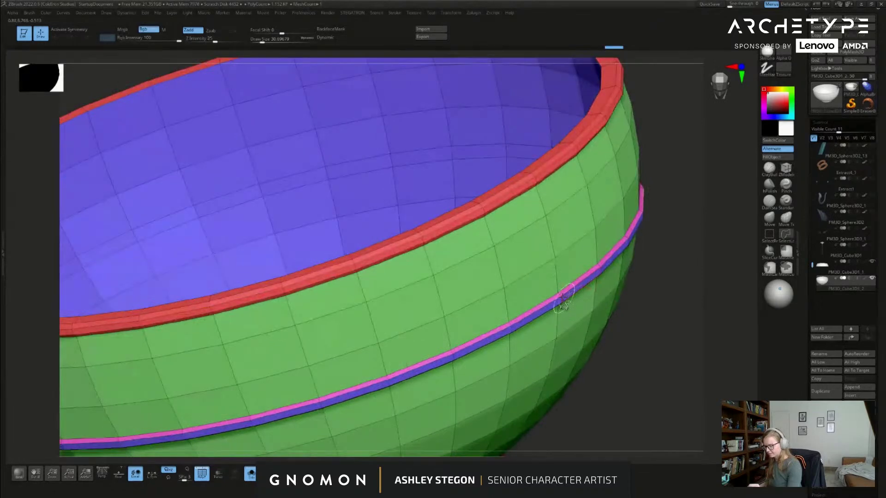
{"action": "left_click", "coordinate": [563, 297], "text": "ctrl+shift"}
{"action": "right_click_drag", "start_coordinate": [635, 332], "coordinate": [610, 303], "text": "shift"}
{"action": "mouse_move", "coordinate": [609, 303]}
{"action": "right_mouse_down", "text": "alt"}
{"action": "mouse_move", "coordinate": [613, 281]}
{"action": "mouse_move", "coordinate": [611, 316]}
{"action": "right_mouse_up", "text": "alt"}
{"action": "key", "text": "space"}
{"action": "left_click", "coordinate": [596, 439]}
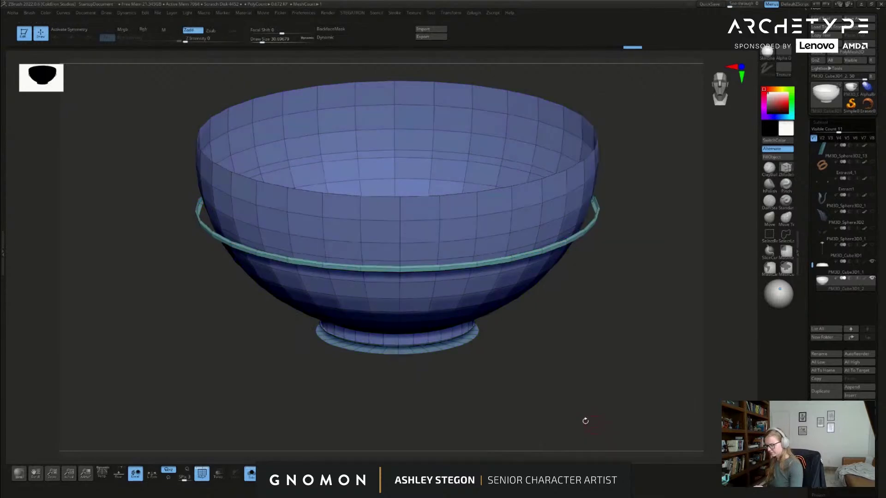
Step: Isolate the bowl's inner surface, split its polygroups with Groups By Normals, and show the whole bowl again
{"action": "right_click_drag", "start_coordinate": [542, 397], "coordinate": [559, 363]}
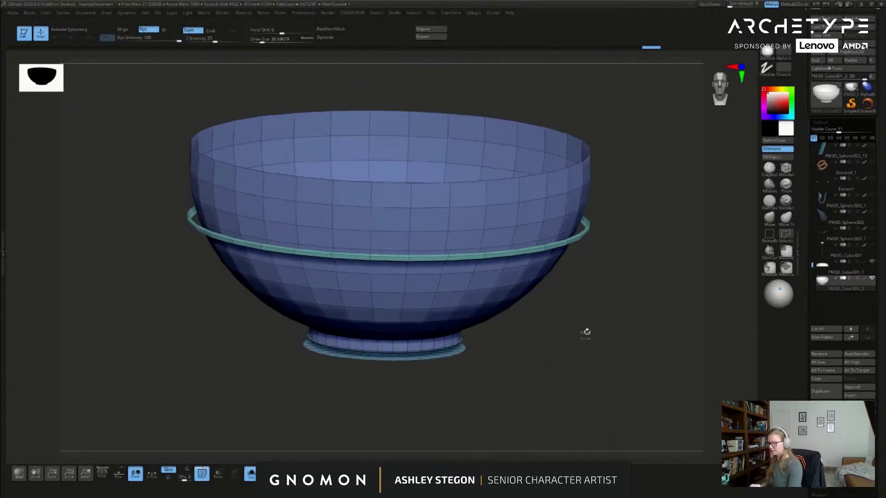
{"action": "key", "text": "shift+f"}
{"action": "left_click_drag", "start_coordinate": [596, 330], "coordinate": [599, 372]}
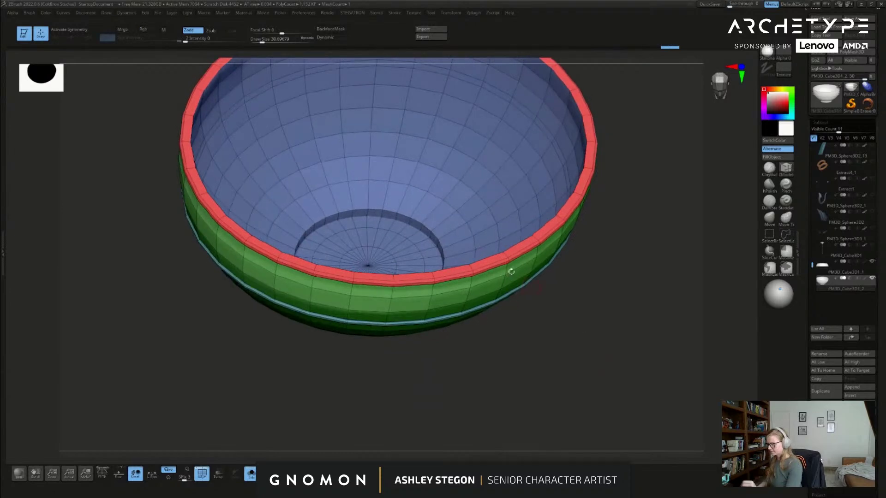
{"action": "key", "text": "shift+f"}
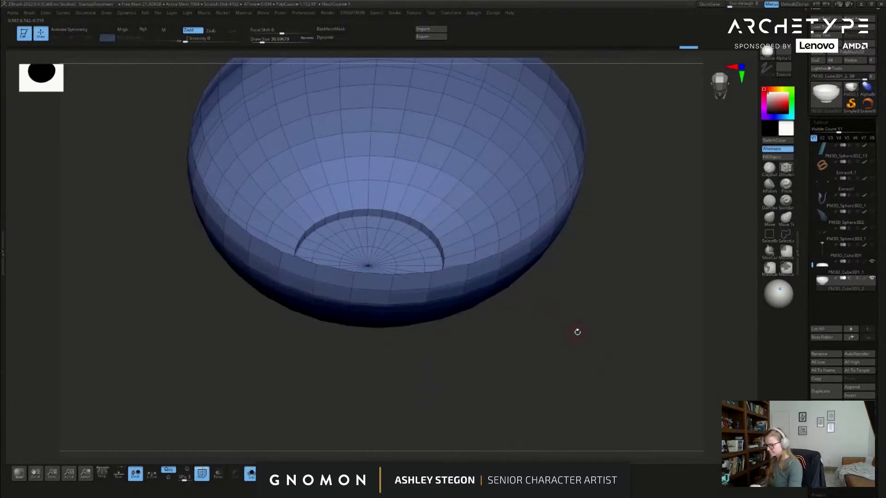
{"action": "key", "text": "1"}
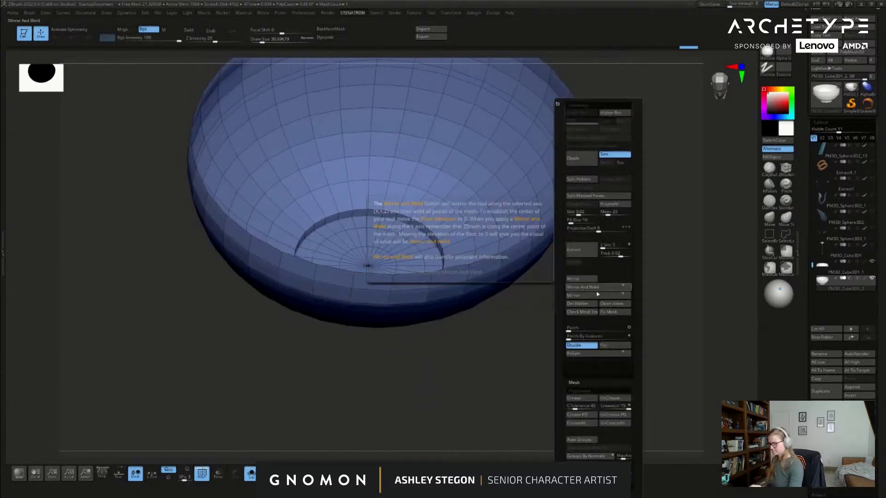
{"action": "left_click", "coordinate": [590, 458]}
{"action": "left_click", "coordinate": [656, 352], "text": "ctrl+shift"}
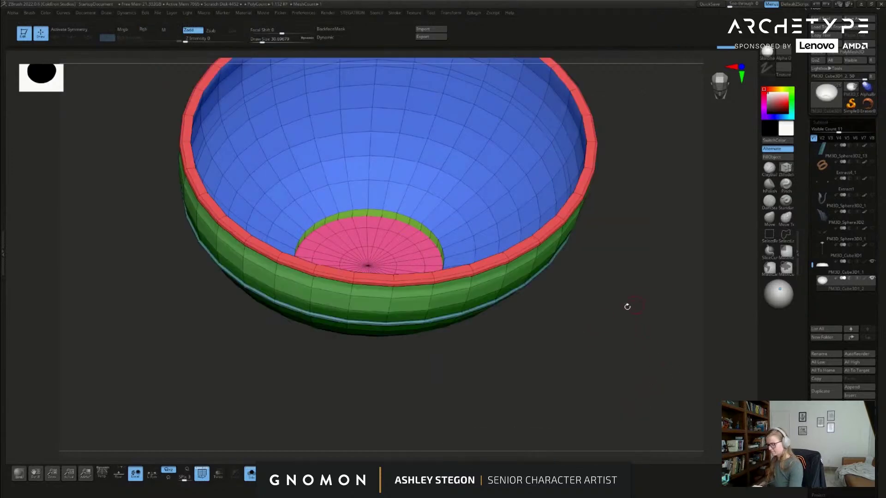
Step: Turn on dynamic subdivision for the bowl, hide the polyframe, and leave solo mode to show the upper section
{"action": "key", "text": "1"}
{"action": "left_click_drag", "start_coordinate": [572, 392], "coordinate": [508, 371]}
{"action": "left_click", "coordinate": [306, 474]}
{"action": "left_click_drag", "start_coordinate": [585, 319], "coordinate": [582, 351], "text": "alt"}
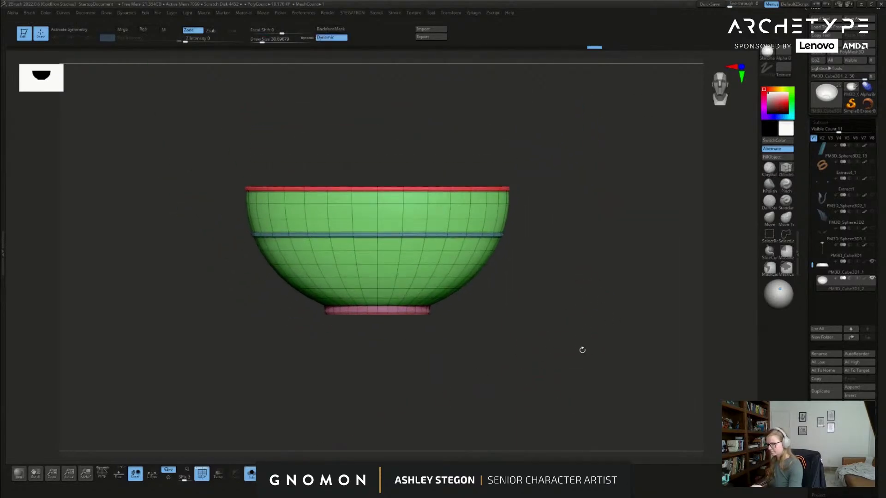
{"action": "key", "text": "shift+f"}
{"action": "left_click", "coordinate": [251, 476]}
{"action": "left_click_drag", "start_coordinate": [568, 298], "coordinate": [488, 314], "text": "alt"}
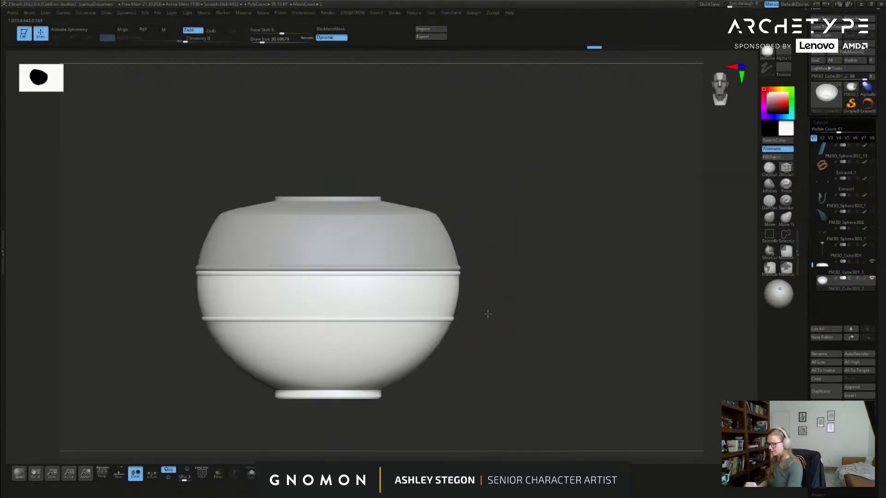
Step: Examine the smoothed bowl and upper section together from several angles, with and without the polyframe
{"action": "key", "text": "shift+f"}
{"action": "mouse_move", "coordinate": [530, 336]}
{"action": "left_mouse_down", "text": "alt"}
{"action": "mouse_move", "coordinate": [585, 306]}
{"action": "mouse_move", "coordinate": [575, 306]}
{"action": "left_mouse_up", "text": "alt"}
{"action": "key", "text": "shift+f"}
{"action": "key", "text": "s"}
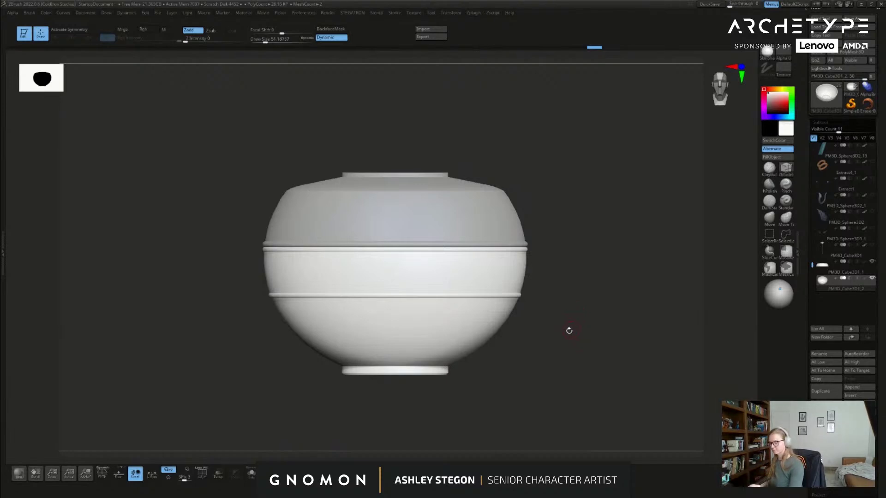
{"action": "key", "text": "s"}
{"action": "left_click_drag", "start_coordinate": [572, 337], "coordinate": [573, 336]}
{"action": "mouse_move", "coordinate": [574, 337]}
{"action": "left_mouse_down"}
{"action": "mouse_move", "coordinate": [594, 355]}
{"action": "mouse_move", "coordinate": [588, 373]}
{"action": "mouse_move", "coordinate": [568, 303]}
{"action": "mouse_move", "coordinate": [575, 354]}
{"action": "left_mouse_up"}
{"action": "key", "text": "shift+f"}
{"action": "key", "text": "shift+f"}
{"action": "left_click_drag", "start_coordinate": [573, 318], "coordinate": [597, 313], "text": "alt"}
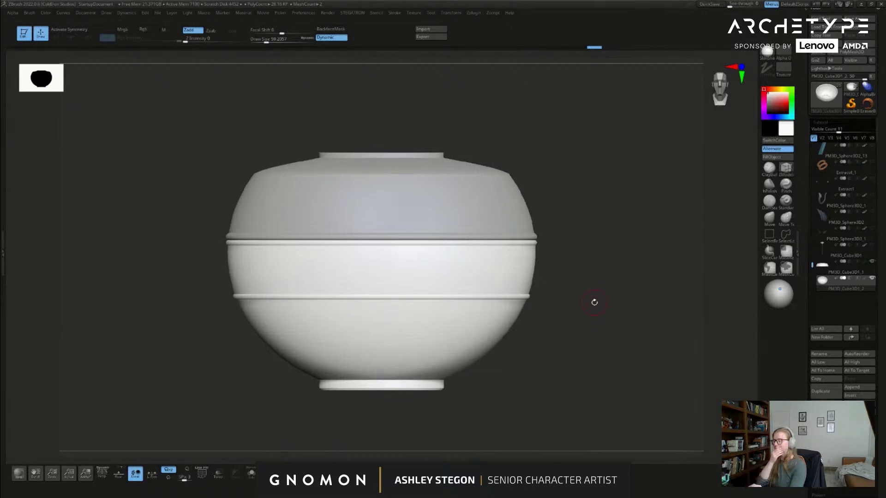
{"action": "left_click_drag", "start_coordinate": [602, 325], "coordinate": [530, 301]}
{"action": "key", "text": "shift+f"}
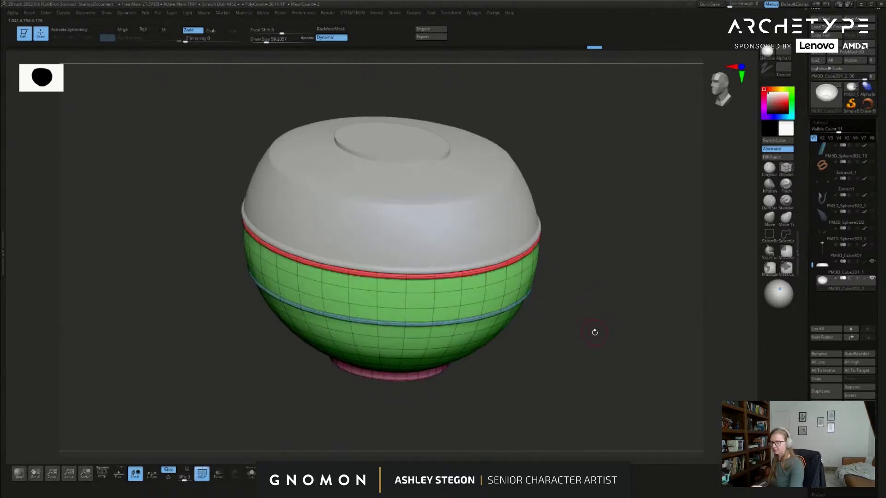
{"action": "left_click_drag", "start_coordinate": [602, 336], "coordinate": [641, 384]}
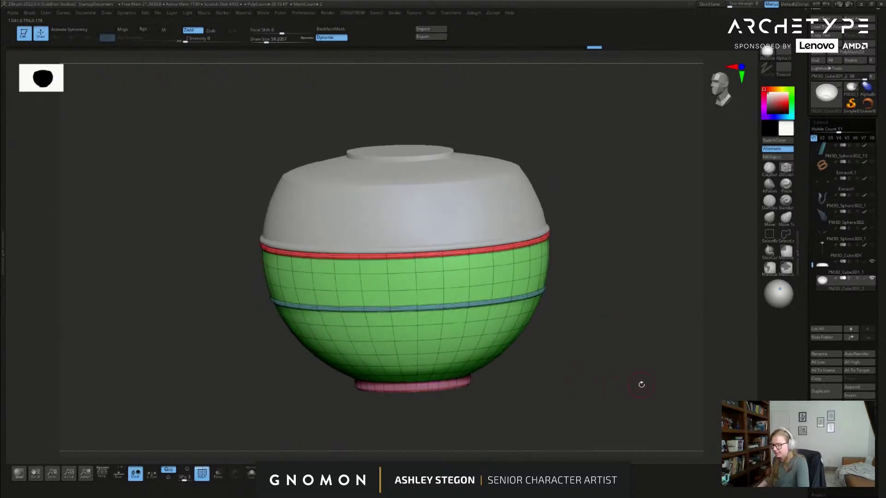
Step: Duplicate the bowl subtool and solo the copy
{"action": "left_click", "coordinate": [823, 391]}
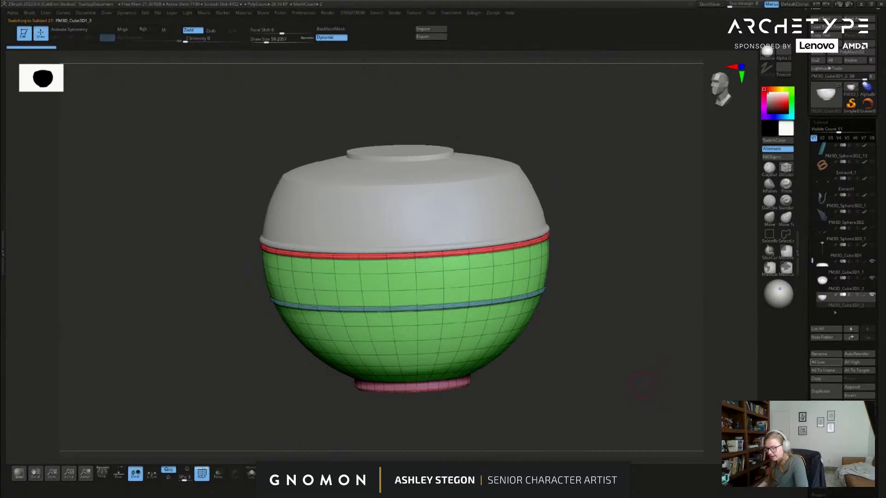
{"action": "left_click", "coordinate": [250, 477]}
{"action": "right_click_drag", "start_coordinate": [511, 271], "coordinate": [498, 286], "text": "ctrl"}
{"action": "right_click_drag", "start_coordinate": [499, 286], "coordinate": [548, 256]}
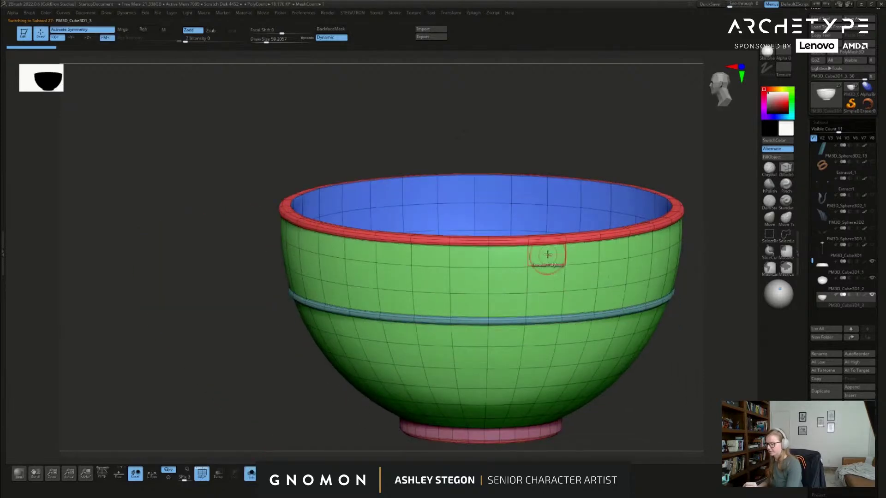
Step: Mark a rectangle of polygons, four wide and two high, below the copy's rim using ZModeler's PolyGroup action with symmetry on
{"action": "key", "text": "space"}
{"action": "left_click", "coordinate": [527, 264]}
{"action": "mouse_move", "coordinate": [551, 255]}
{"action": "left_mouse_down"}
{"action": "mouse_move", "coordinate": [435, 253]}
{"action": "mouse_move", "coordinate": [441, 277]}
{"action": "mouse_move", "coordinate": [541, 275]}
{"action": "left_mouse_up"}
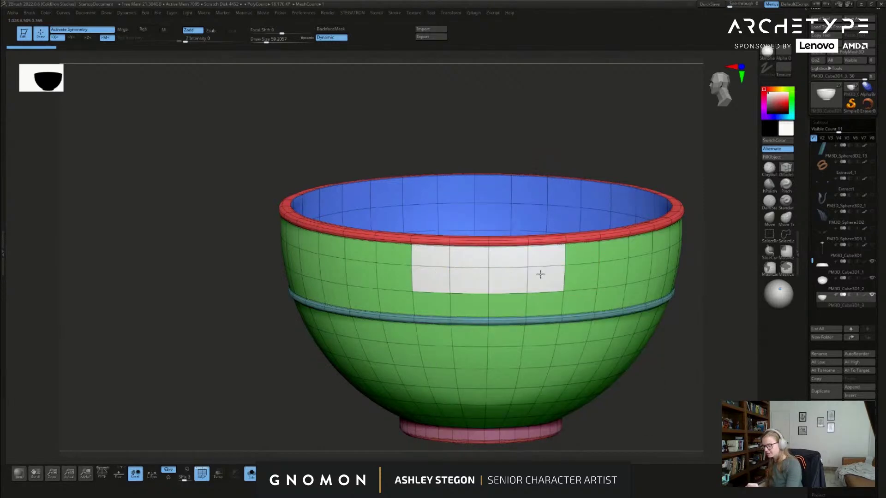
{"action": "right_click_drag", "start_coordinate": [615, 264], "coordinate": [623, 283]}
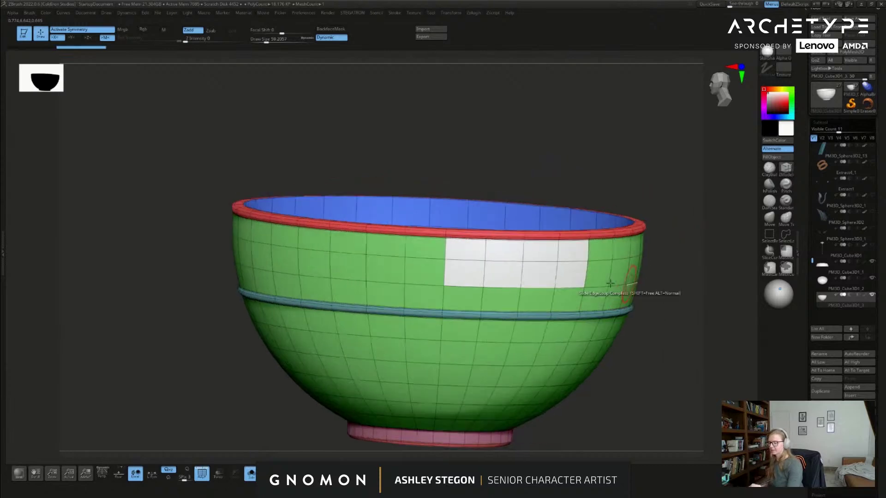
Step: Isolate the marked patches, delete the hidden geometry, and turn off dynamic subdivision
{"action": "left_click", "coordinate": [561, 263], "text": "ctrl+shift"}
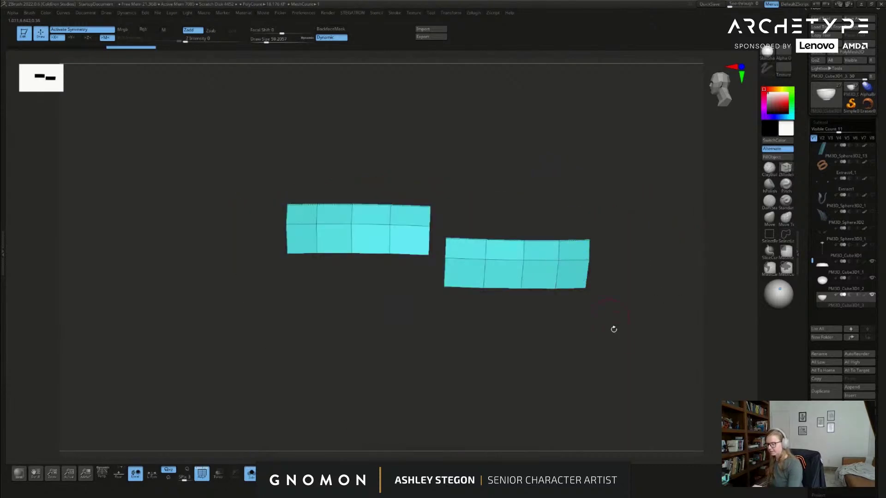
{"action": "key", "text": "space"}
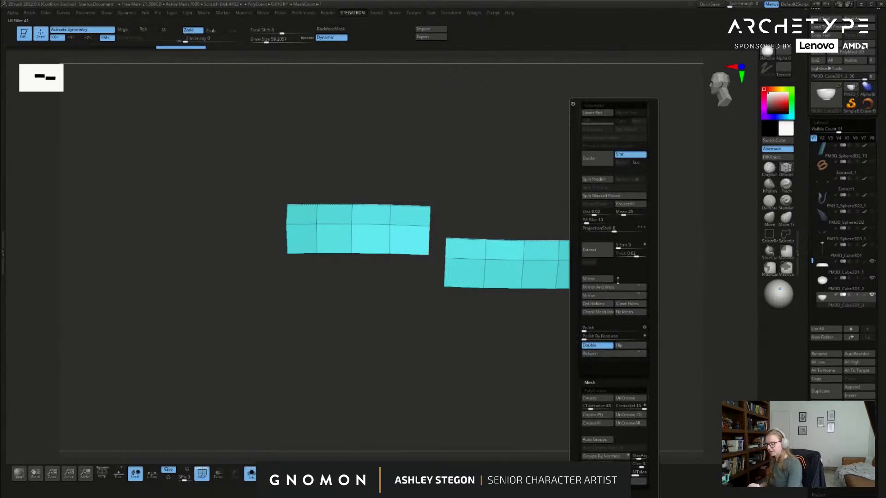
{"action": "left_click", "coordinate": [601, 305]}
{"action": "key", "text": "shift+d"}
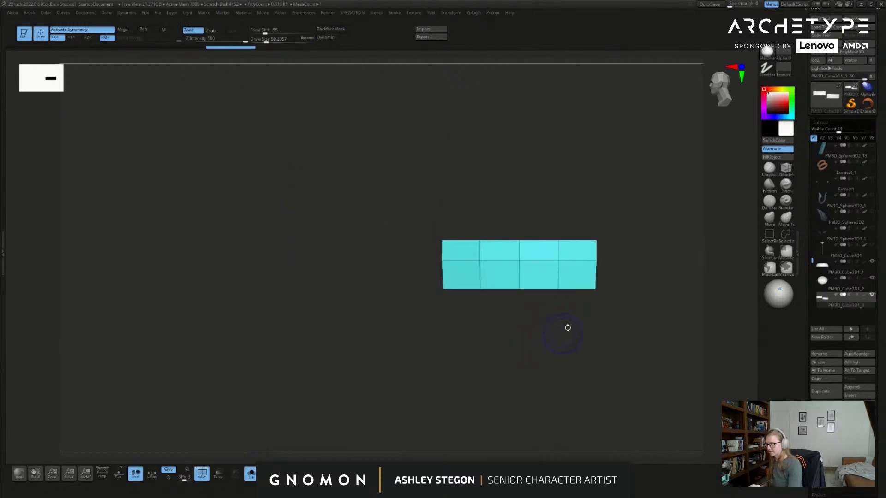
Step: Leave solo mode to show the extracted patch against the bowl and upper section
{"action": "left_click_drag", "start_coordinate": [563, 332], "coordinate": [518, 360]}
{"action": "left_click", "coordinate": [250, 474]}
{"action": "right_click_drag", "start_coordinate": [533, 259], "coordinate": [556, 274]}
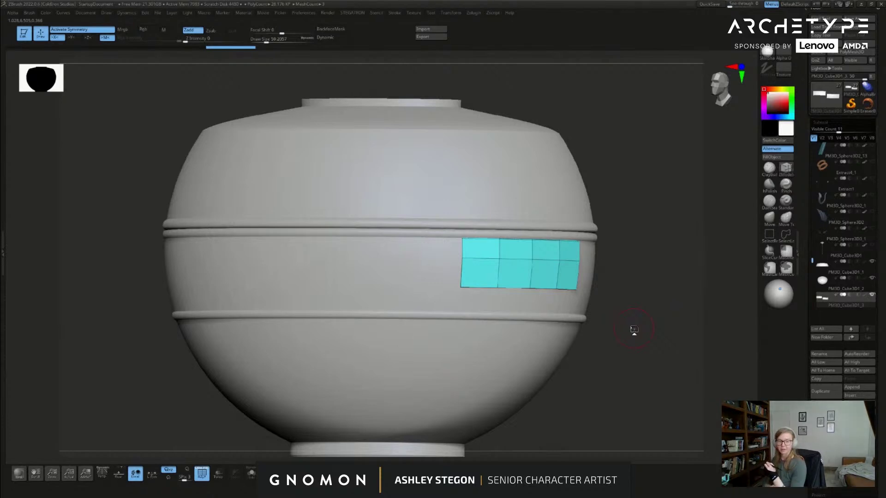
Step: Examine how the extracted patch sits on the bowl's side between the rim lip and the raised band
{"action": "key", "text": "s"}
{"action": "left_click_drag", "start_coordinate": [641, 279], "coordinate": [638, 279]}
{"action": "left_click_drag", "start_coordinate": [644, 226], "coordinate": [636, 240], "text": "alt"}
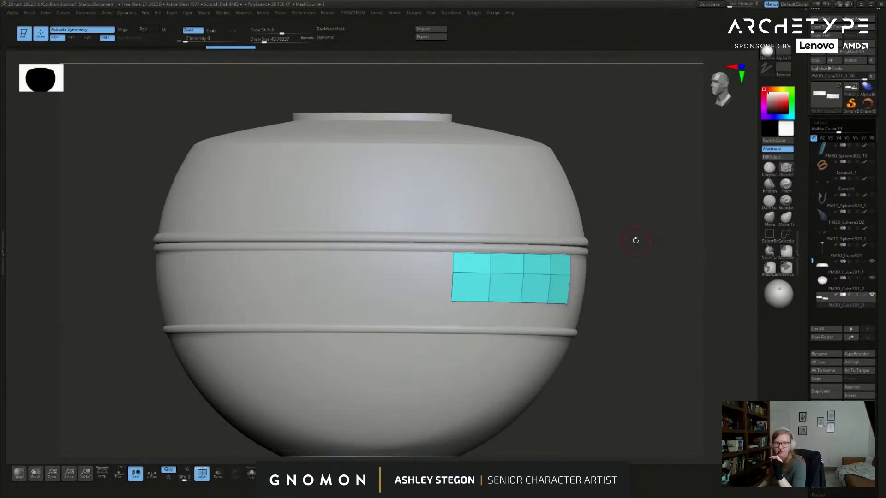
{"action": "key", "text": "s"}
{"action": "left_click_drag", "start_coordinate": [630, 338], "coordinate": [625, 338]}
{"action": "mouse_move", "coordinate": [629, 264]}
{"action": "left_mouse_down"}
{"action": "mouse_move", "coordinate": [635, 296]}
{"action": "mouse_move", "coordinate": [622, 298]}
{"action": "left_mouse_up"}
{"action": "left_click_drag", "start_coordinate": [610, 332], "coordinate": [631, 327]}
{"action": "left_click_drag", "start_coordinate": [632, 335], "coordinate": [648, 303]}
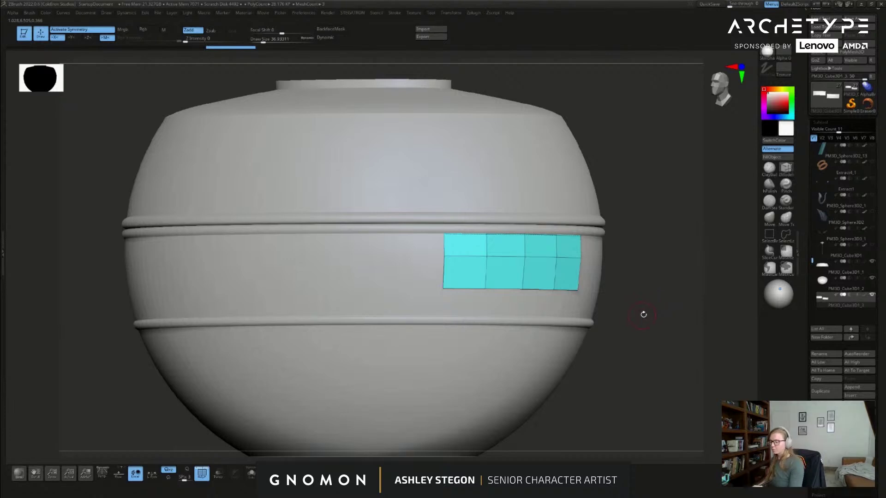
{"action": "left_click_drag", "start_coordinate": [645, 317], "coordinate": [642, 284]}
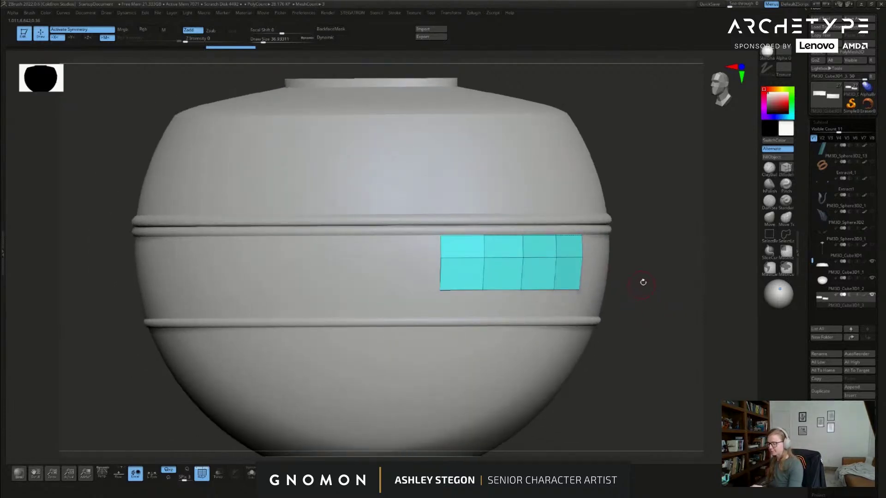
{"action": "right_click_drag", "start_coordinate": [574, 257], "coordinate": [577, 243], "text": "ctrl"}
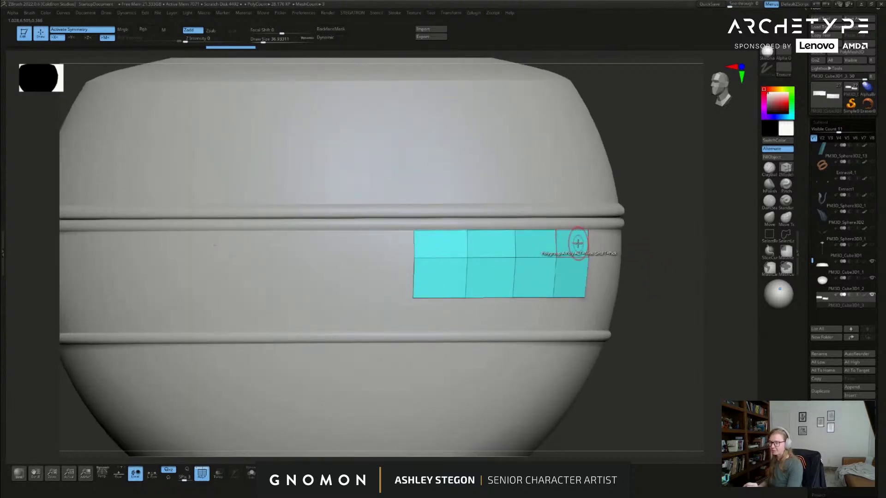
{"action": "left_click_drag", "start_coordinate": [682, 285], "coordinate": [668, 283], "text": "shift"}
{"action": "right_click_drag", "start_coordinate": [607, 235], "coordinate": [581, 258], "text": "alt"}
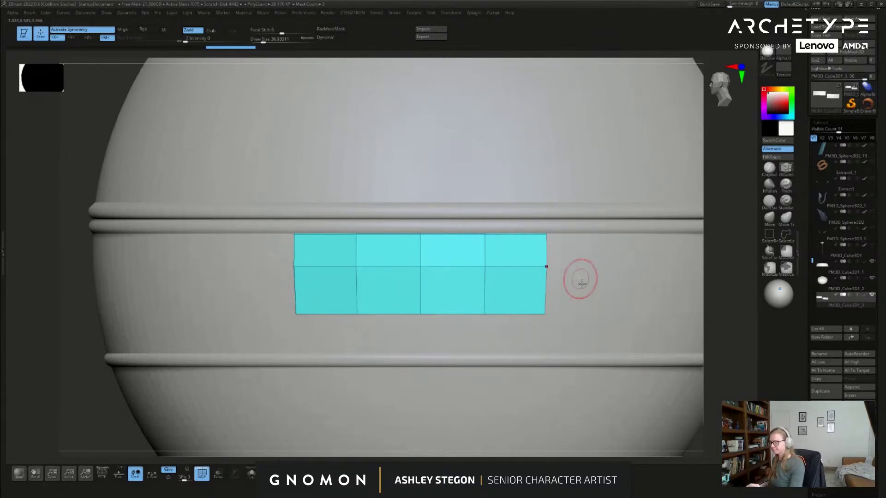
{"action": "mouse_move", "coordinate": [589, 297]}
{"action": "right_mouse_down"}
{"action": "mouse_move", "coordinate": [608, 302]}
{"action": "mouse_move", "coordinate": [638, 292]}
{"action": "right_mouse_up"}
{"action": "key", "text": "s"}
{"action": "left_click_drag", "start_coordinate": [649, 287], "coordinate": [647, 288]}
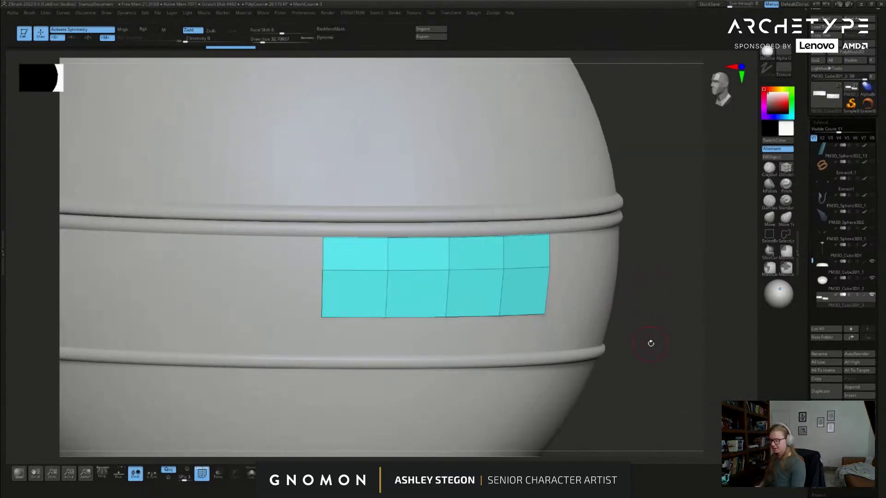
Step: Delete the two middle polygons in the patch's lower row with ZModeler's Delete action targeting a single poly
{"action": "right_click_drag", "start_coordinate": [662, 352], "coordinate": [613, 295], "text": "ctrl"}
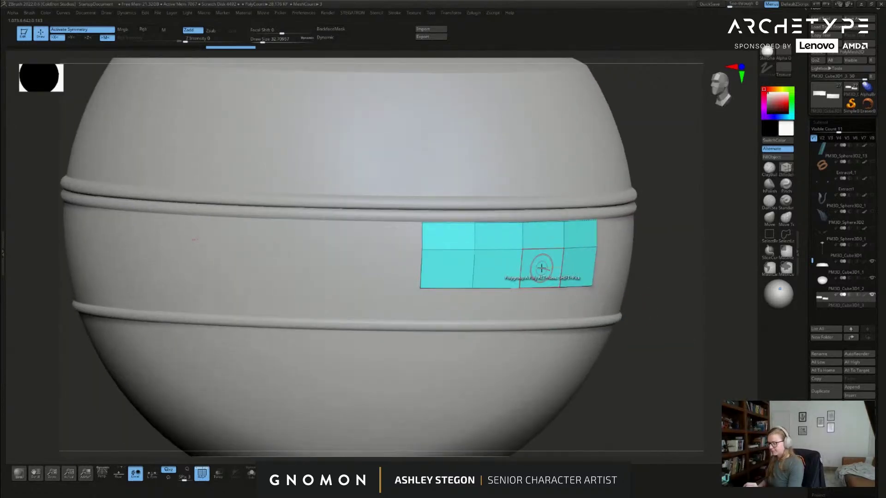
{"action": "key", "text": "space"}
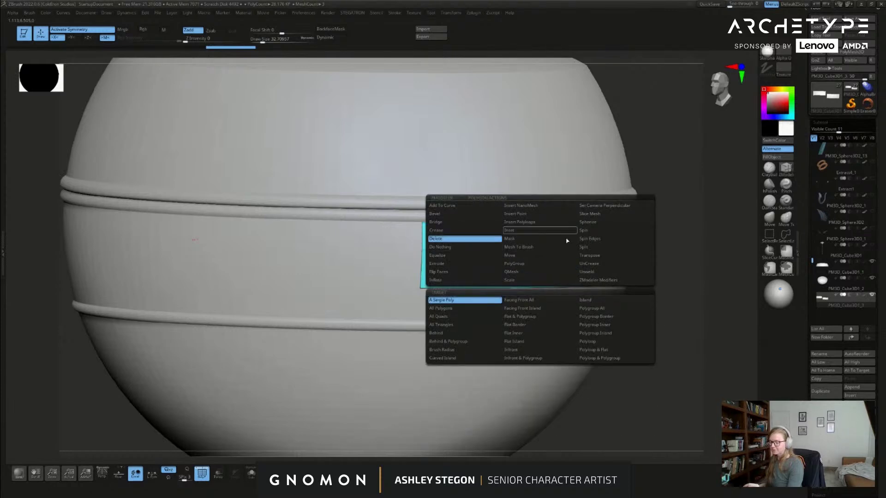
{"action": "left_click", "coordinate": [602, 310]}
{"action": "left_click", "coordinate": [453, 301]}
{"action": "left_click", "coordinate": [536, 265]}
{"action": "left_click", "coordinate": [502, 270]}
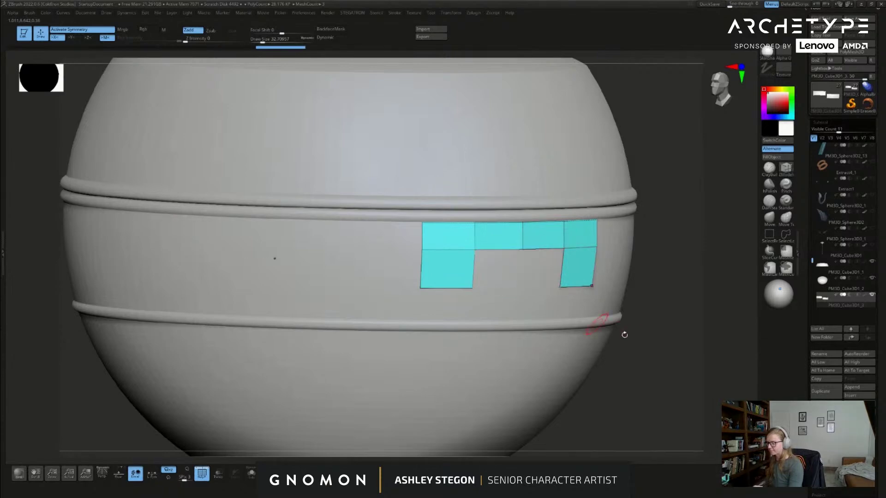
Step: Examine the notched patch's position and proportions against the side of the bowl
{"action": "key", "text": "f"}
{"action": "mouse_move", "coordinate": [611, 333]}
{"action": "left_mouse_down"}
{"action": "mouse_move", "coordinate": [640, 336]}
{"action": "mouse_move", "coordinate": [614, 337]}
{"action": "left_mouse_up"}
{"action": "key", "text": "s"}
{"action": "mouse_move", "coordinate": [609, 289]}
{"action": "left_mouse_down"}
{"action": "mouse_move", "coordinate": [638, 322]}
{"action": "mouse_move", "coordinate": [651, 310]}
{"action": "left_mouse_up"}
{"action": "key", "text": "s"}
{"action": "mouse_move", "coordinate": [661, 351]}
{"action": "left_mouse_down"}
{"action": "mouse_move", "coordinate": [650, 334]}
{"action": "mouse_move", "coordinate": [646, 360]}
{"action": "mouse_move", "coordinate": [668, 278]}
{"action": "mouse_move", "coordinate": [685, 333]}
{"action": "mouse_move", "coordinate": [676, 351]}
{"action": "left_mouse_up"}
{"action": "key", "text": "s"}
{"action": "left_click", "coordinate": [676, 351]}
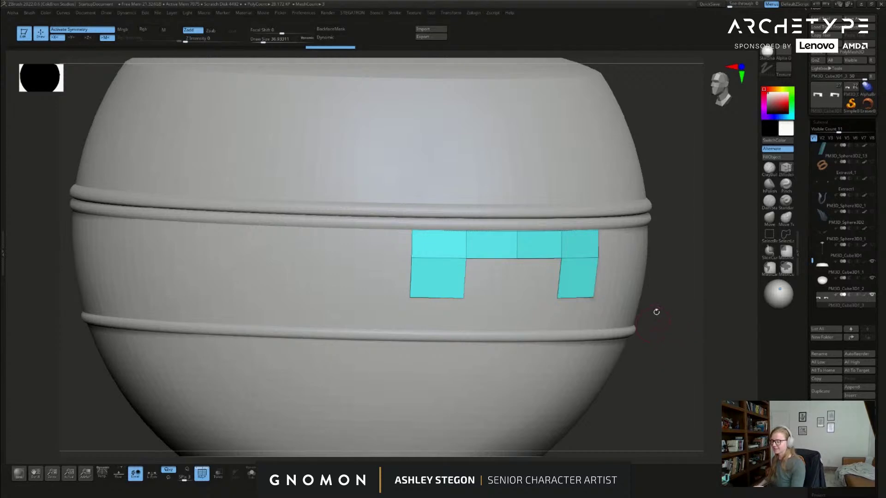
{"action": "left_click_drag", "start_coordinate": [677, 354], "coordinate": [681, 341]}
{"action": "key", "text": "["}
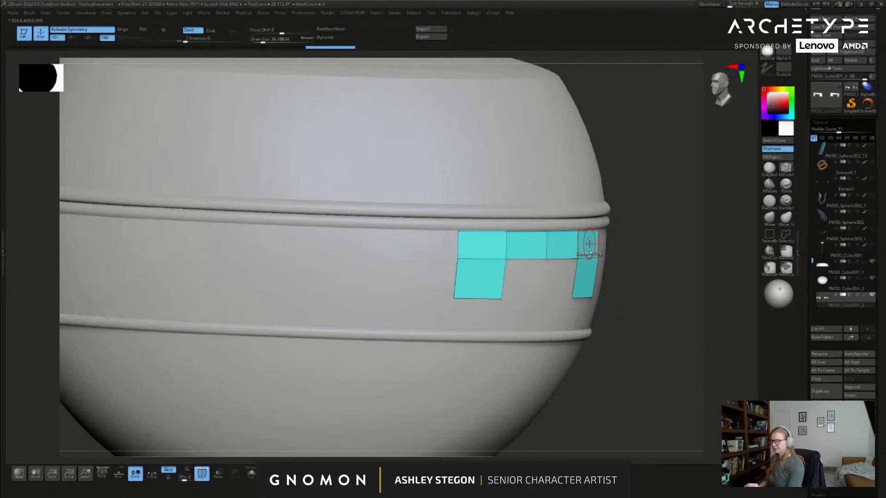
Step: Extrude the whole notched patch slightly outward using ZModeler's Extrude action with the Polygroup All target
{"action": "key", "text": "space"}
{"action": "left_click", "coordinate": [498, 264]}
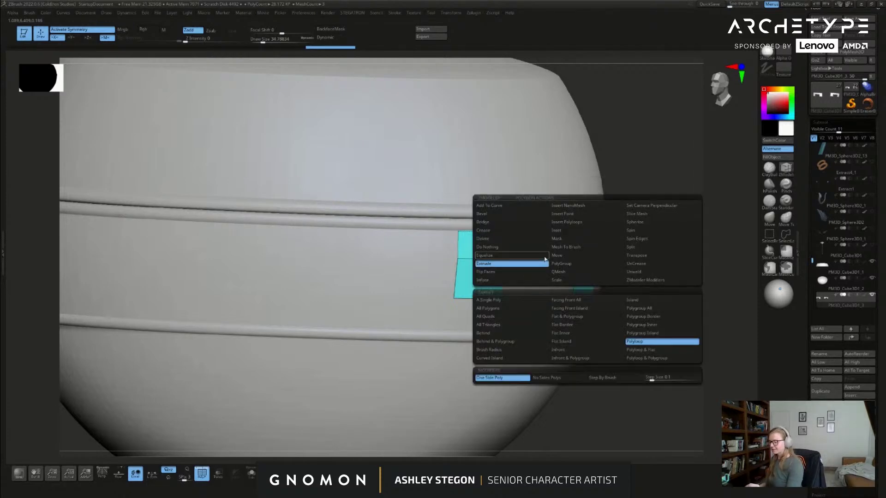
{"action": "left_click", "coordinate": [650, 309]}
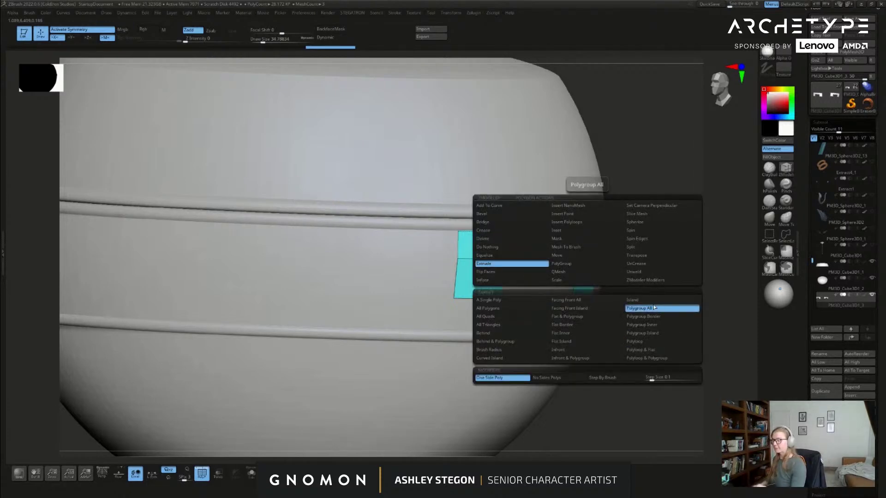
{"action": "left_click_drag", "start_coordinate": [660, 276], "coordinate": [651, 335]}
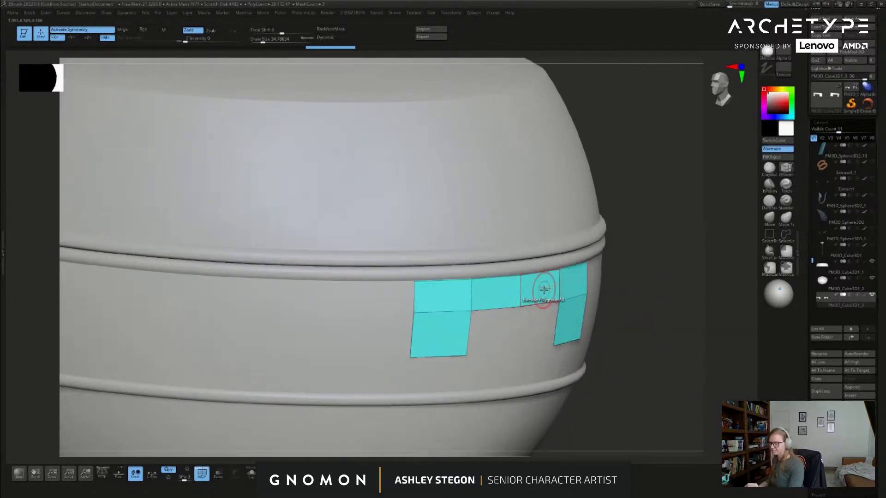
{"action": "left_click_drag", "start_coordinate": [544, 287], "coordinate": [557, 299]}
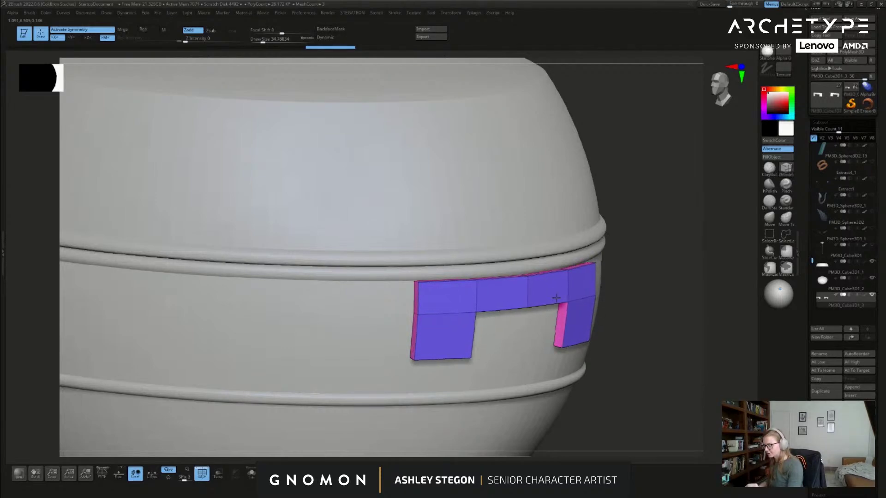
{"action": "left_click_drag", "start_coordinate": [643, 316], "coordinate": [583, 317]}
{"action": "right_click_drag", "start_coordinate": [518, 317], "coordinate": [580, 301]}
{"action": "key", "text": "space"}
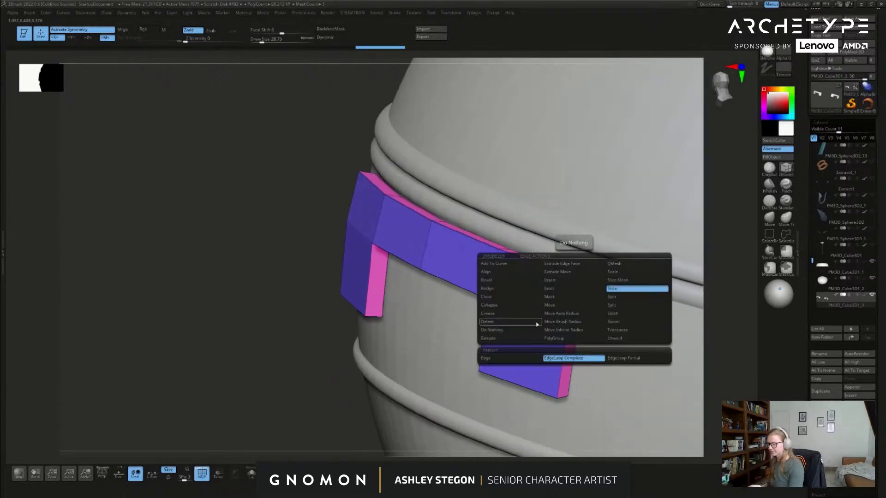
{"action": "left_click", "coordinate": [568, 282]}
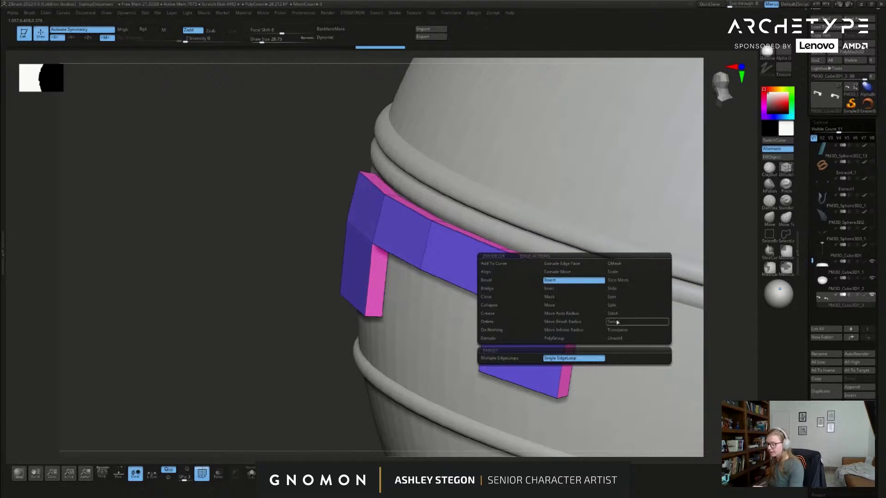
{"action": "left_click", "coordinate": [564, 289]}
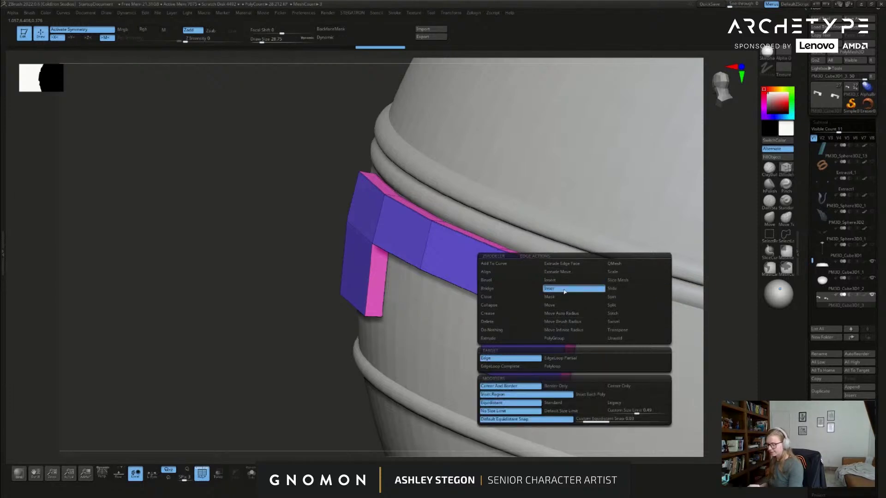
{"action": "left_click", "coordinate": [539, 359]}
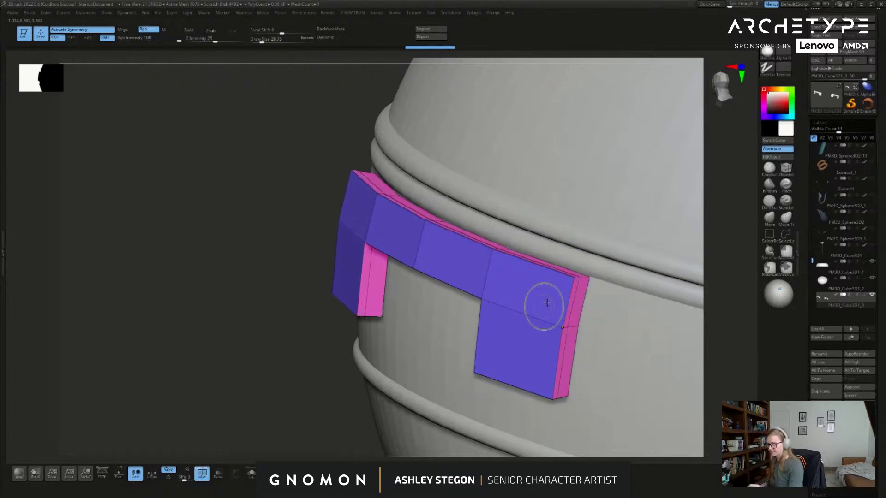
Step: Inset the extruded piece's front face as one region to form a narrow border along its outline
{"action": "key", "text": "space"}
{"action": "left_click", "coordinate": [563, 232]}
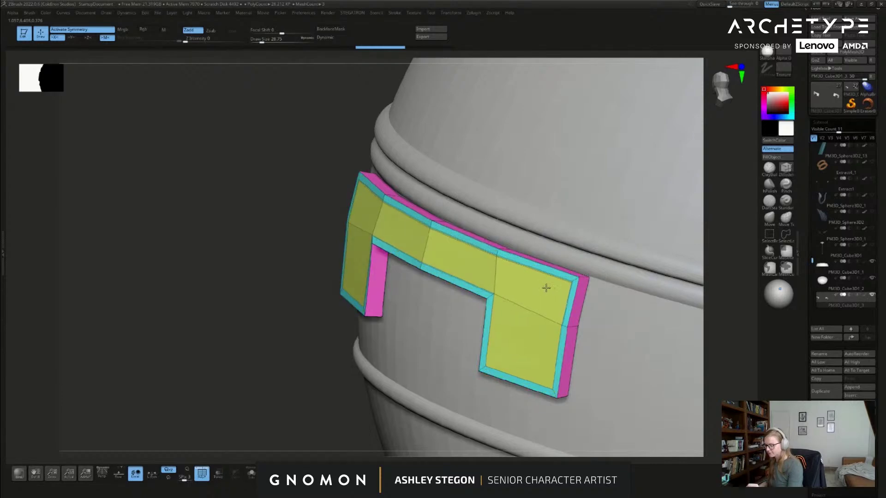
{"action": "mouse_move", "coordinate": [554, 300]}
{"action": "right_mouse_down"}
{"action": "mouse_move", "coordinate": [587, 288]}
{"action": "mouse_move", "coordinate": [566, 296]}
{"action": "mouse_move", "coordinate": [515, 347]}
{"action": "mouse_move", "coordinate": [540, 318]}
{"action": "mouse_move", "coordinate": [530, 312]}
{"action": "mouse_move", "coordinate": [517, 353]}
{"action": "right_mouse_up"}
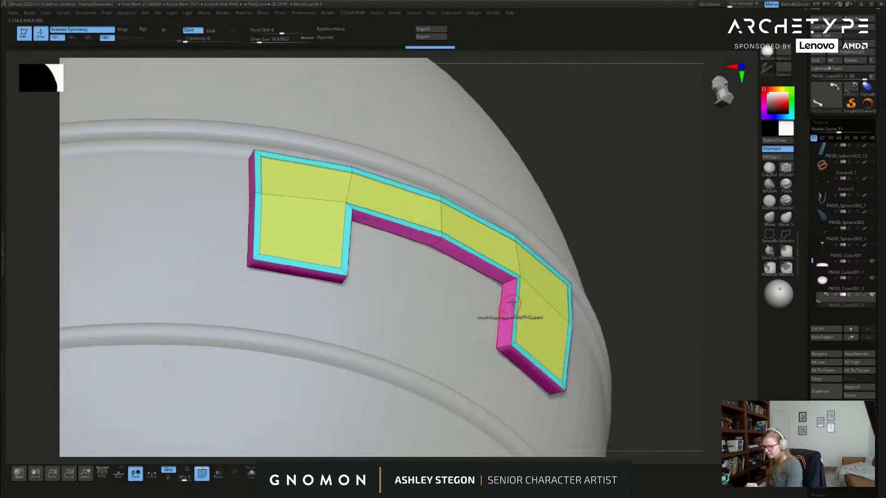
Step: Slide the front outer edge loop back along the piece's sides to turn the inset border into a chamfer
{"action": "key", "text": "space"}
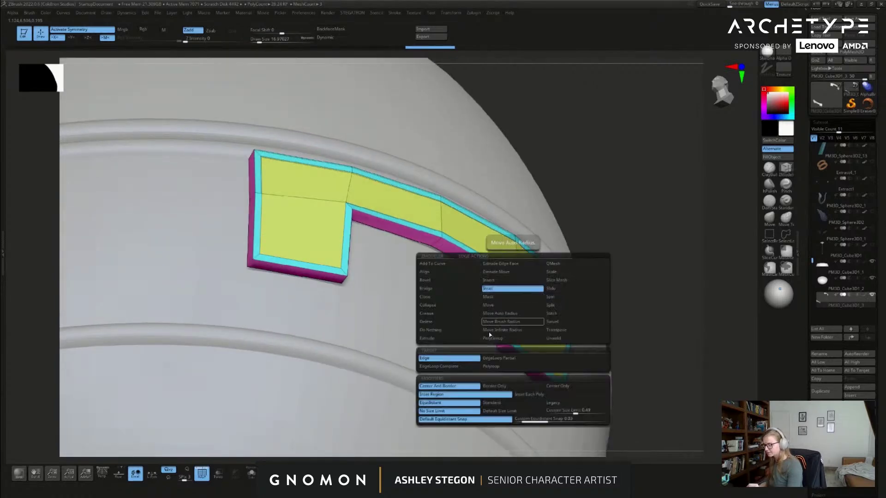
{"action": "left_click", "coordinate": [558, 289]}
{"action": "left_click_drag", "start_coordinate": [672, 248], "coordinate": [692, 274]}
{"action": "left_click_drag", "start_coordinate": [515, 312], "coordinate": [504, 318]}
{"action": "left_click_drag", "start_coordinate": [631, 301], "coordinate": [628, 304]}
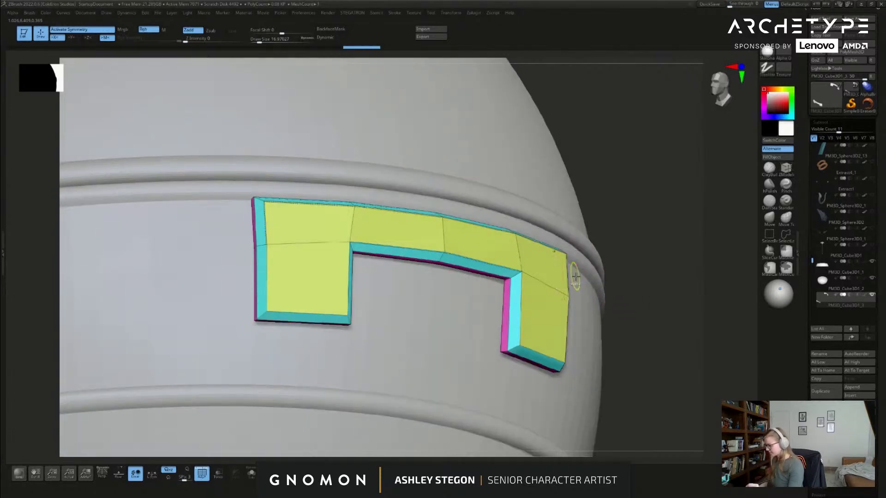
Step: Adjust the maximum angle for Groups By Normals and regroup the chamfered piece's faces by their normals
{"action": "key", "text": "space"}
{"action": "left_click_drag", "start_coordinate": [614, 430], "coordinate": [612, 418]}
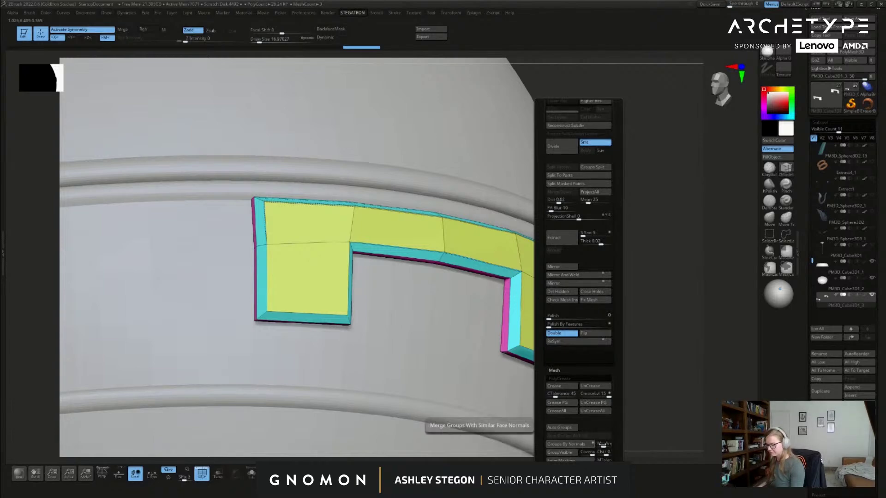
{"action": "left_click", "coordinate": [601, 444]}
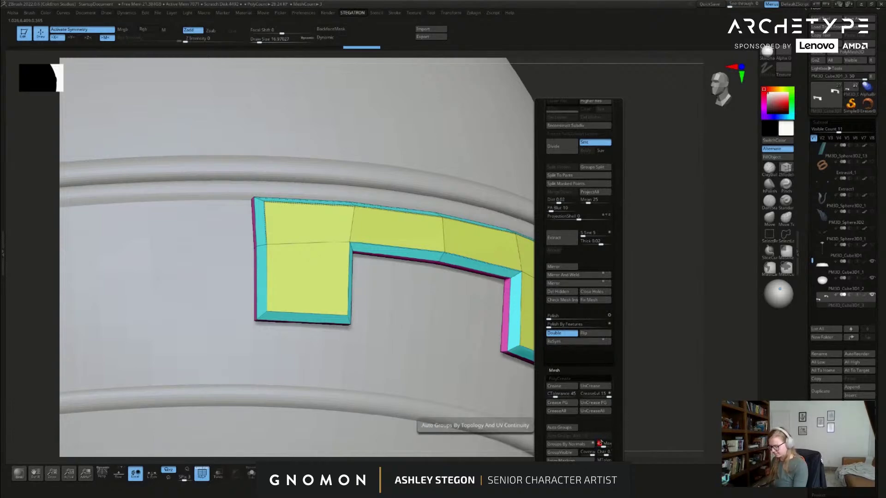
{"action": "key", "text": "Return"}
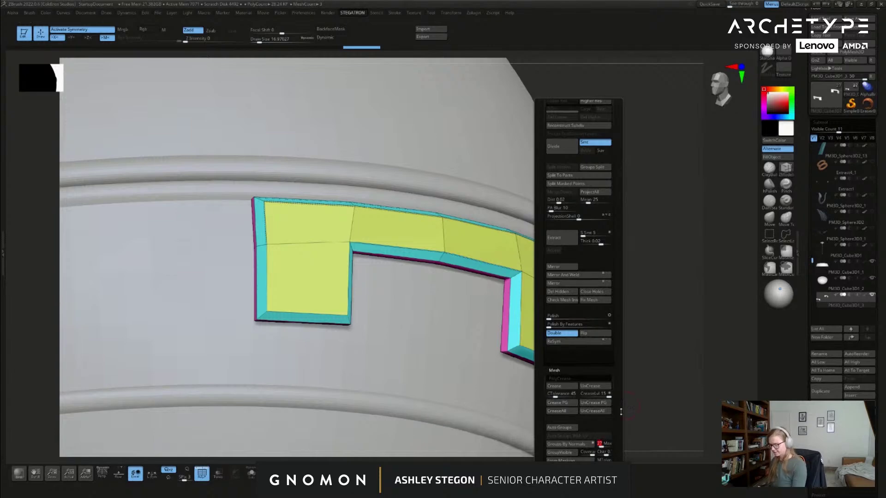
{"action": "left_click", "coordinate": [575, 445]}
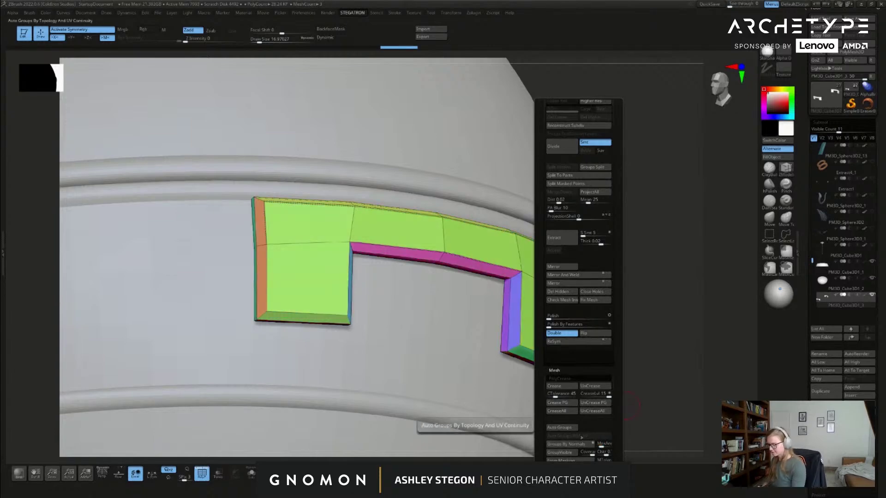
Step: Crease the piece along its polygroup borders, turn on dynamic subdivision, and hide the polyframe
{"action": "key", "text": "space"}
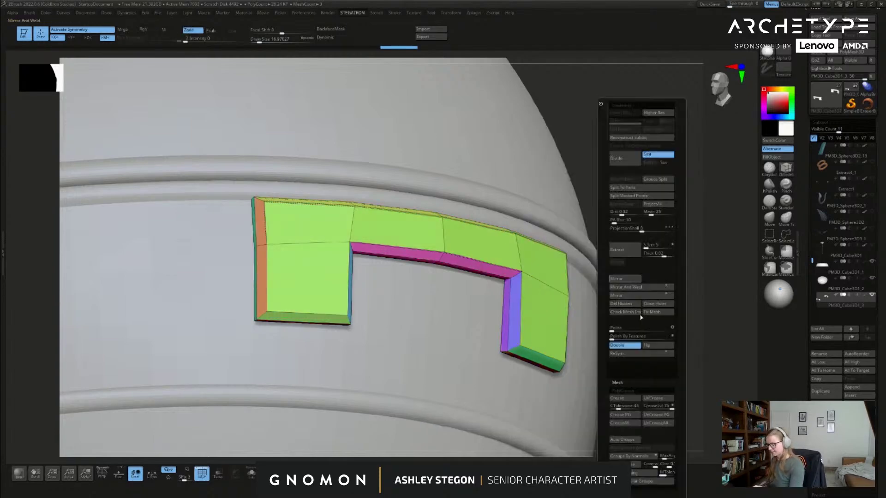
{"action": "left_click", "coordinate": [627, 418]}
{"action": "left_click_drag", "start_coordinate": [701, 277], "coordinate": [655, 299]}
{"action": "key", "text": "d"}
{"action": "key", "text": "shift+f"}
Step: Examine the smoothed side piece against the whole bowl, with and without the polyframe
{"action": "right_click_drag", "start_coordinate": [571, 295], "coordinate": [544, 303], "text": "ctrl"}
{"action": "mouse_move", "coordinate": [683, 309]}
{"action": "right_mouse_down"}
{"action": "mouse_move", "coordinate": [592, 314]}
{"action": "mouse_move", "coordinate": [627, 357]}
{"action": "mouse_move", "coordinate": [616, 361]}
{"action": "mouse_move", "coordinate": [649, 346]}
{"action": "right_mouse_up"}
{"action": "right_click_drag", "start_coordinate": [749, 236], "coordinate": [638, 336]}
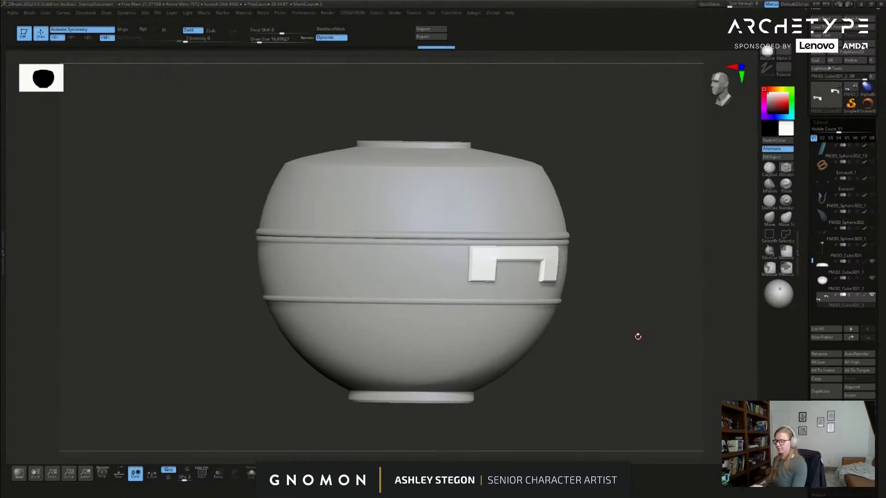
{"action": "key", "text": "s"}
{"action": "left_click_drag", "start_coordinate": [608, 323], "coordinate": [603, 295]}
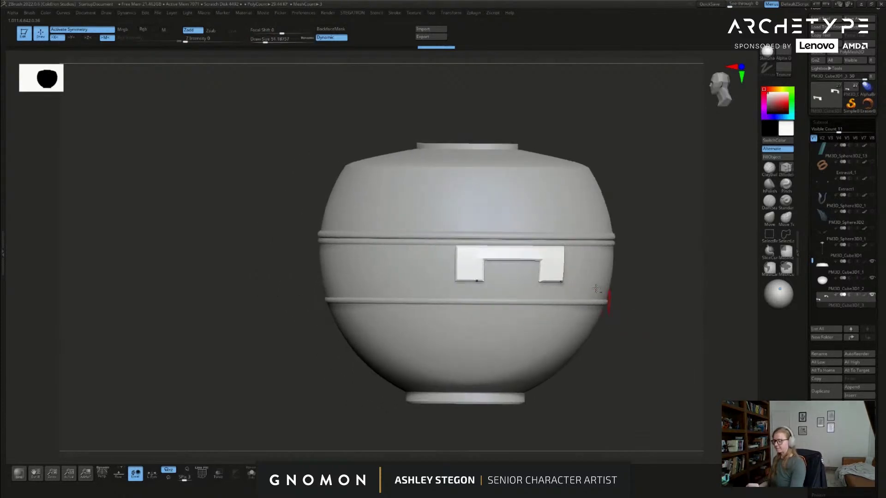
{"action": "mouse_move", "coordinate": [639, 330]}
{"action": "right_mouse_down", "text": "ctrl"}
{"action": "mouse_move", "coordinate": [643, 369]}
{"action": "mouse_move", "coordinate": [661, 352]}
{"action": "mouse_move", "coordinate": [654, 326]}
{"action": "right_mouse_up", "text": "ctrl"}
{"action": "key", "text": "shift+f"}
{"action": "key", "text": "shift+f"}
{"action": "key", "text": "shift+f"}
Step: Try inserting a single vertical edge loop through each leg of the side piece with ZModeler
{"action": "key", "text": "b"}
{"action": "key", "text": "z"}
{"action": "key", "text": "m"}
{"action": "right_click_drag", "start_coordinate": [564, 253], "coordinate": [571, 300]}
{"action": "key", "text": "space"}
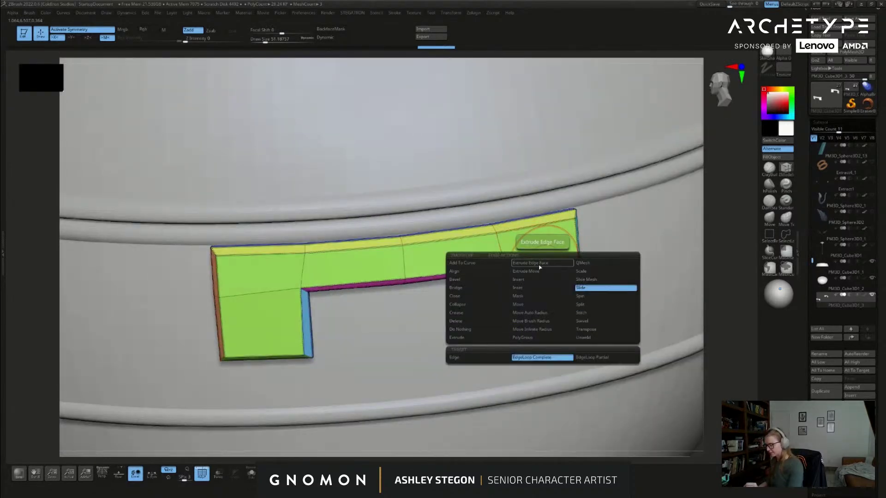
{"action": "left_click", "coordinate": [535, 280]}
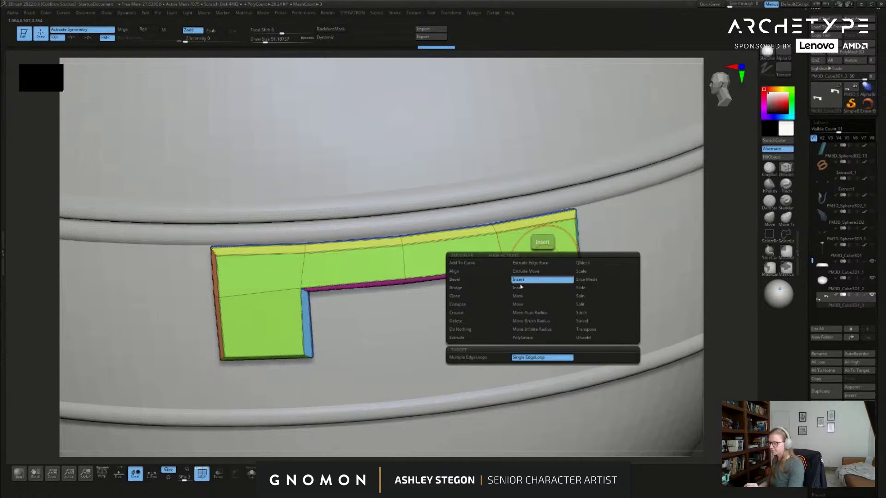
{"action": "key", "text": "x"}
{"action": "key", "text": "x"}
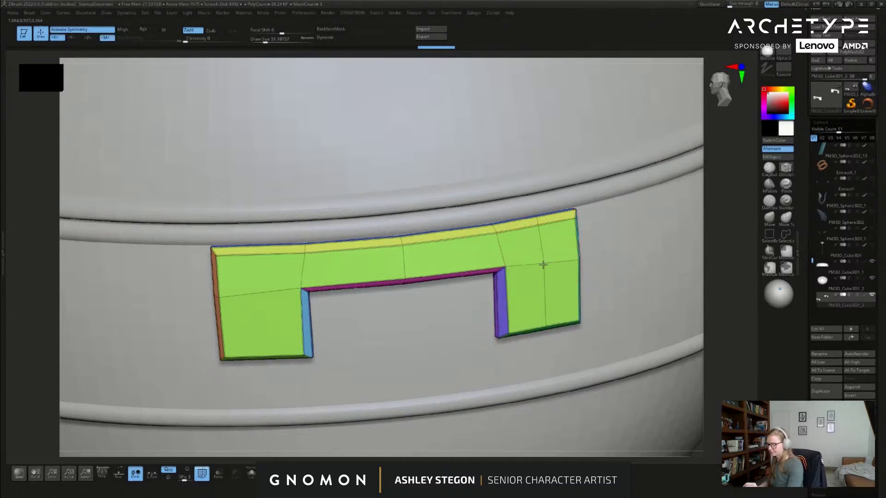
{"action": "left_click", "coordinate": [257, 294]}
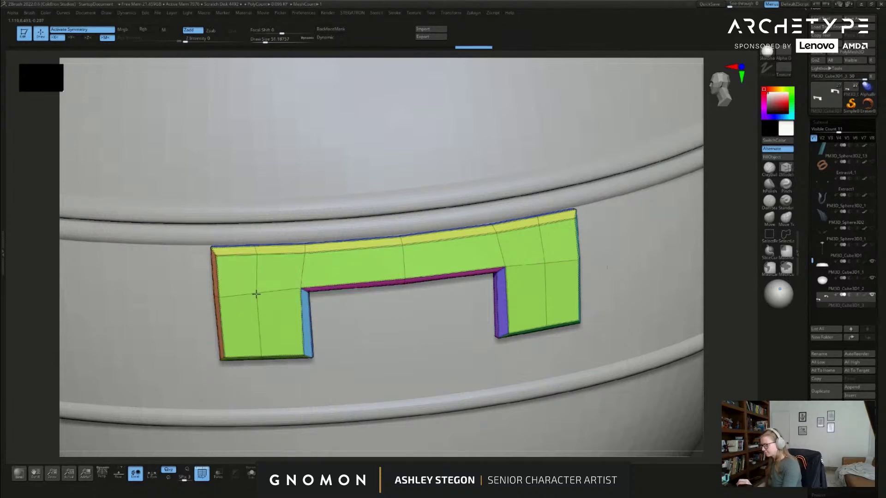
Step: Undo the edge loops inserted in the legs and show the piece with dynamic subdivision again
{"action": "left_click", "coordinate": [769, 218]}
{"action": "right_click_drag", "start_coordinate": [552, 222], "coordinate": [553, 235]}
{"action": "key", "text": "ctrl"}
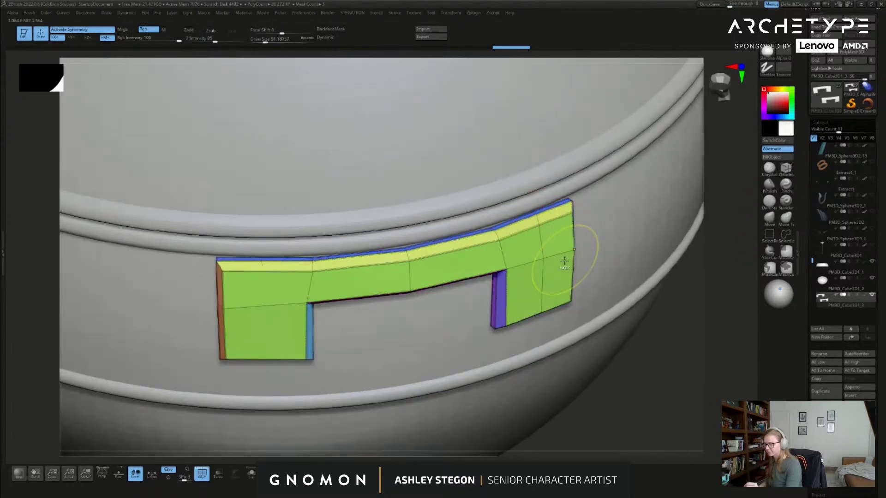
{"action": "key", "text": "shift+f"}
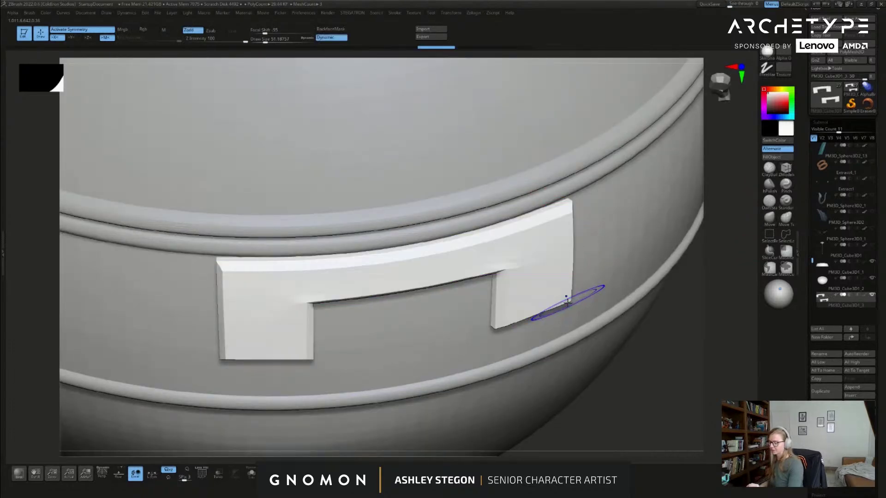
Step: Examine the smoothed side piece from the front, below and above to judge its fit around the bowl
{"action": "right_click_drag", "start_coordinate": [564, 291], "coordinate": [545, 265]}
{"action": "key", "text": "s"}
{"action": "left_click_drag", "start_coordinate": [548, 265], "coordinate": [546, 265]}
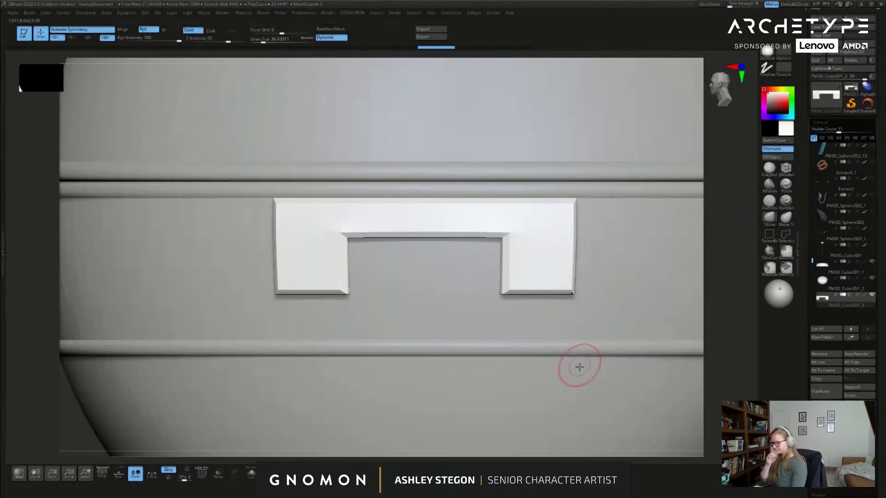
{"action": "mouse_move", "coordinate": [601, 379]}
{"action": "right_mouse_down"}
{"action": "mouse_move", "coordinate": [539, 356]}
{"action": "mouse_move", "coordinate": [490, 354]}
{"action": "mouse_move", "coordinate": [562, 335]}
{"action": "mouse_move", "coordinate": [524, 306]}
{"action": "mouse_move", "coordinate": [588, 335]}
{"action": "mouse_move", "coordinate": [558, 338]}
{"action": "mouse_move", "coordinate": [649, 340]}
{"action": "right_mouse_up"}
{"action": "key", "text": "s"}
{"action": "left_click_drag", "start_coordinate": [587, 340], "coordinate": [590, 339]}
{"action": "right_click_drag", "start_coordinate": [588, 340], "coordinate": [613, 340], "text": "alt"}
{"action": "key", "text": "s"}
{"action": "left_click_drag", "start_coordinate": [600, 341], "coordinate": [604, 340]}
{"action": "right_click_drag", "start_coordinate": [627, 359], "coordinate": [597, 342]}
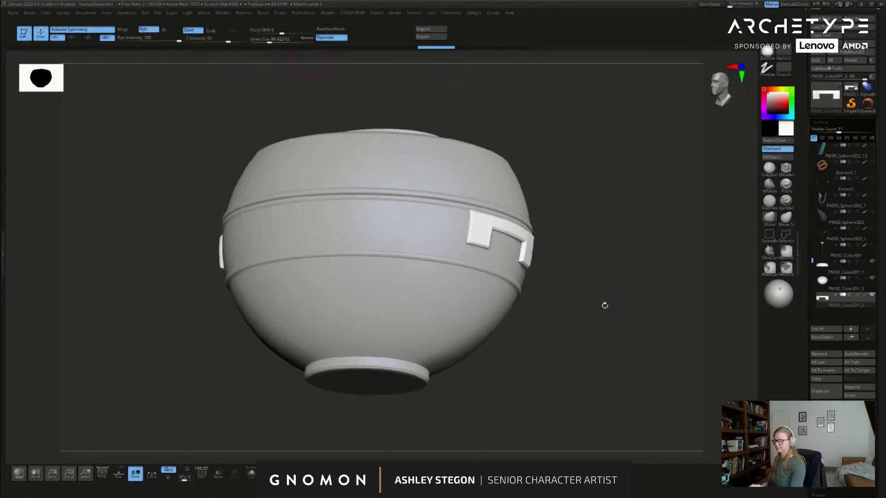
{"action": "left_click_drag", "start_coordinate": [610, 266], "coordinate": [577, 299]}
{"action": "left_click_drag", "start_coordinate": [564, 245], "coordinate": [567, 314]}
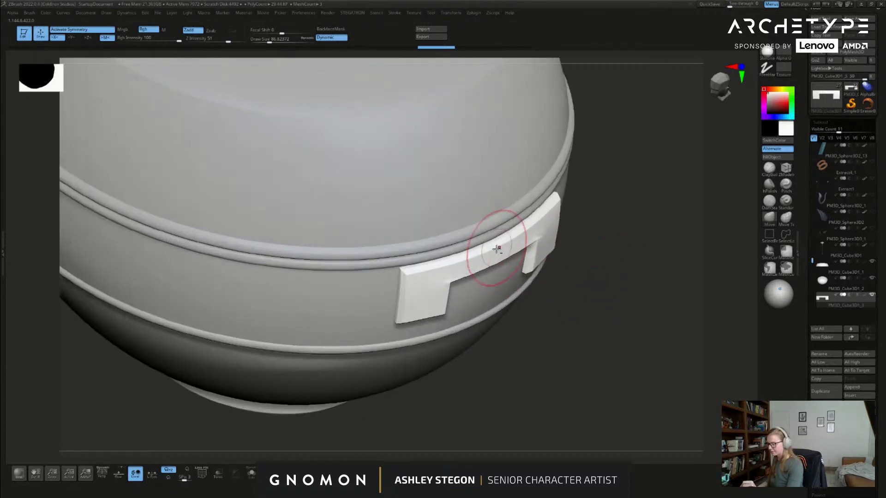
Step: Bevel the crossbar's centre edge loop on the side piece with ZModeler to form a separate middle section
{"action": "key", "text": "shift+f"}
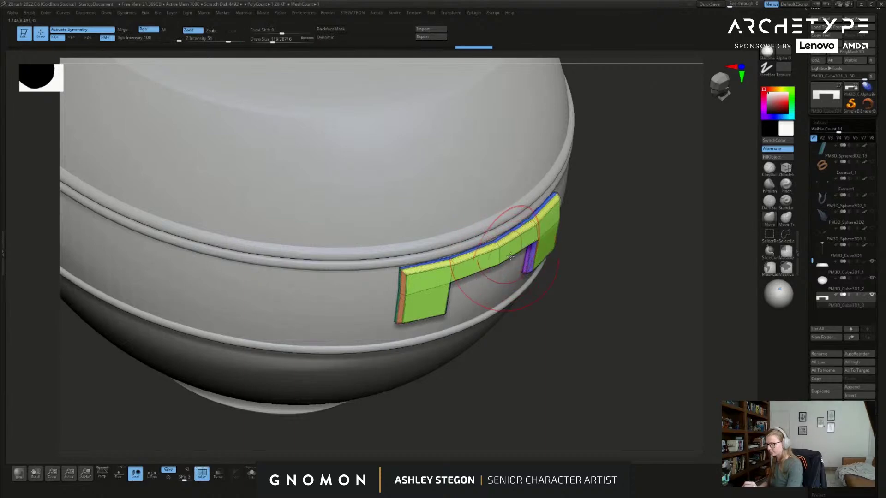
{"action": "left_click", "coordinate": [786, 169]}
{"action": "key", "text": "space"}
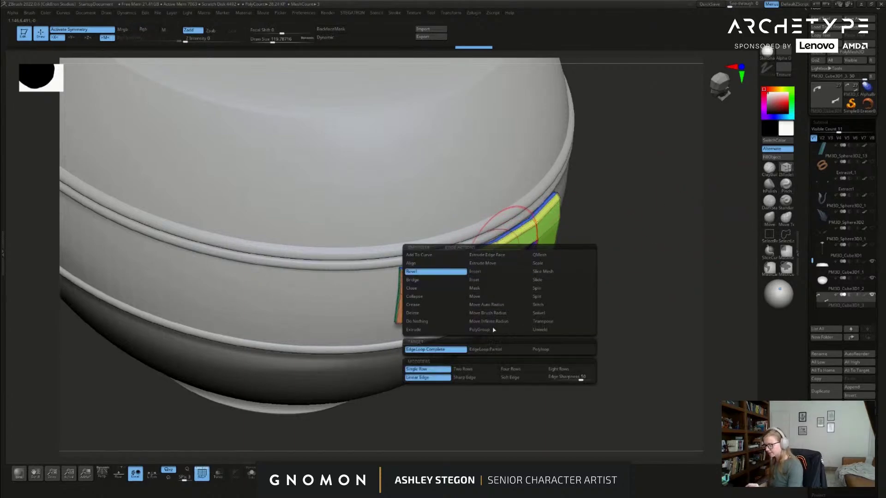
{"action": "left_click_drag", "start_coordinate": [574, 330], "coordinate": [547, 292]}
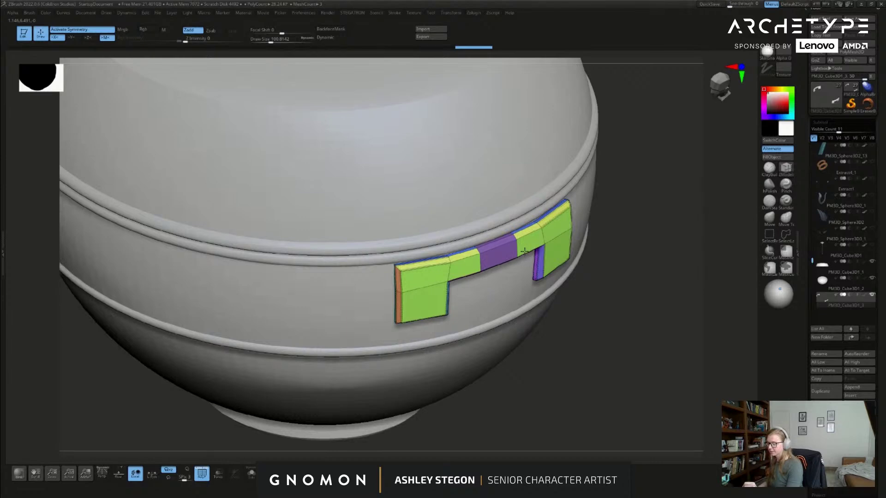
Step: Isolate the side piece and use ZModeler's PolyGroup action to match the middle section's front face to the adjoining green polygroup
{"action": "left_click", "coordinate": [247, 478]}
{"action": "mouse_move", "coordinate": [588, 363]}
{"action": "left_mouse_down", "text": "shift"}
{"action": "mouse_move", "coordinate": [589, 352]}
{"action": "mouse_move", "coordinate": [586, 360]}
{"action": "left_mouse_up", "text": "shift"}
{"action": "key", "text": "s"}
{"action": "right_click_drag", "start_coordinate": [527, 270], "coordinate": [526, 291], "text": "ctrl"}
{"action": "right_click_drag", "start_coordinate": [526, 291], "coordinate": [531, 307]}
{"action": "key", "text": "s"}
{"action": "left_click_drag", "start_coordinate": [531, 307], "coordinate": [526, 308]}
{"action": "key", "text": "space"}
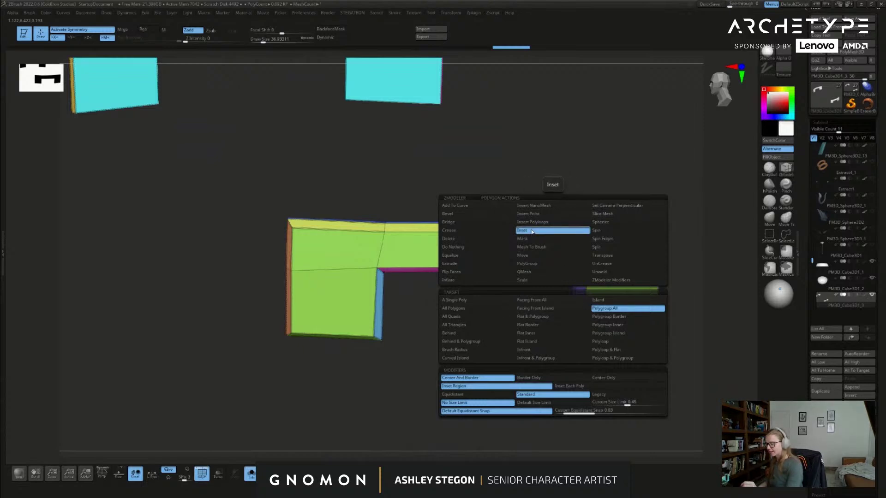
{"action": "left_click", "coordinate": [527, 264]}
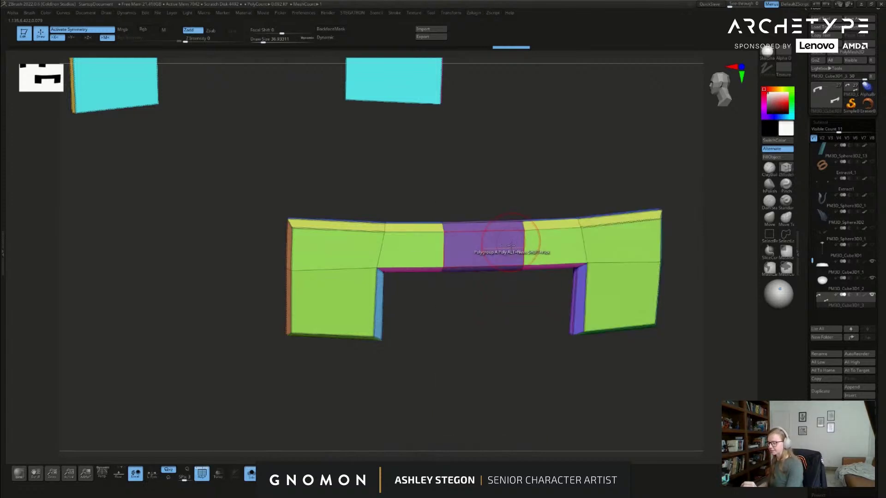
{"action": "left_click", "coordinate": [496, 251]}
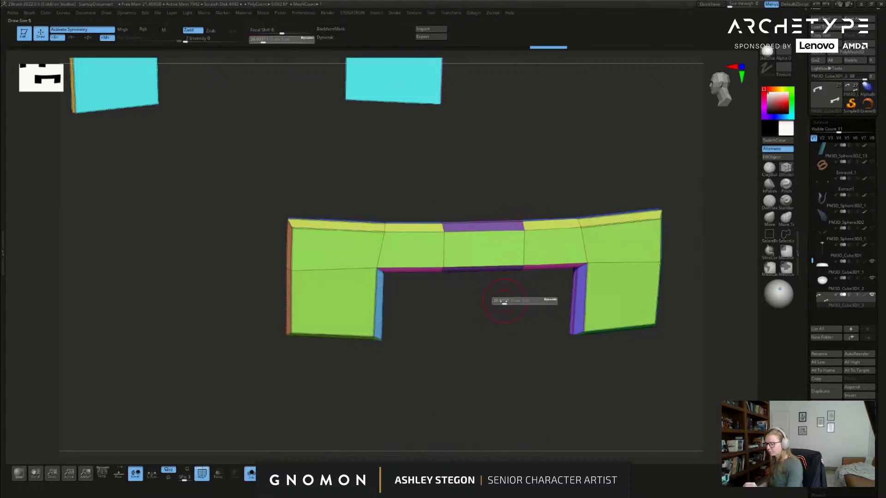
Step: Assign the middle section's upper and lower bevel faces to the polygroups of their neighbouring faces
{"action": "right_click_drag", "start_coordinate": [513, 338], "coordinate": [510, 331]}
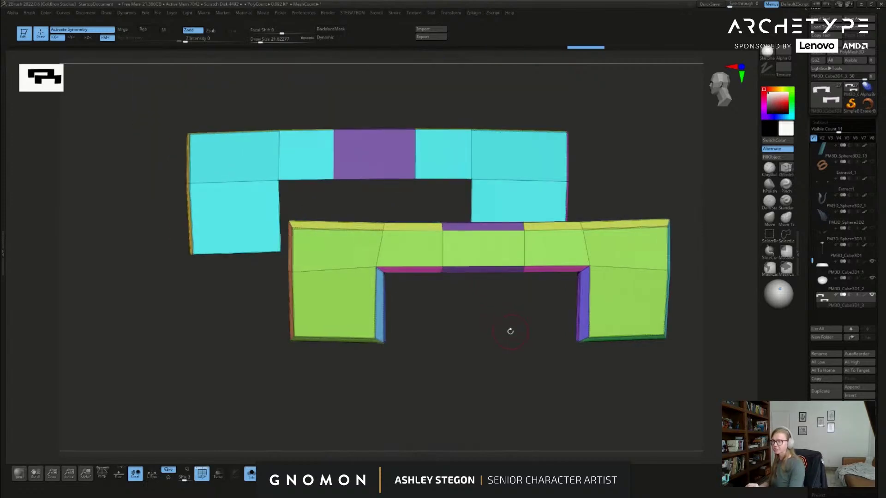
{"action": "right_click_drag", "start_coordinate": [510, 269], "coordinate": [535, 277], "text": "ctrl"}
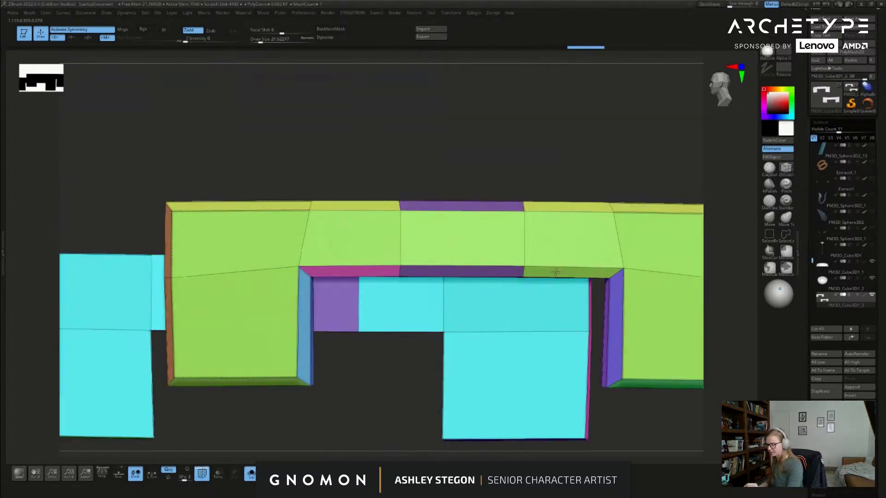
{"action": "left_click", "coordinate": [505, 271]}
{"action": "right_click_drag", "start_coordinate": [546, 239], "coordinate": [554, 253]}
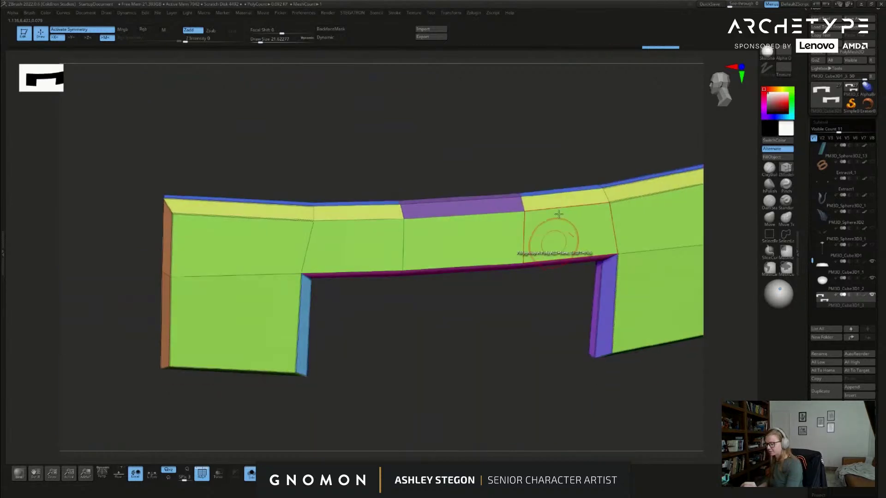
{"action": "left_click", "coordinate": [558, 201], "text": "shift"}
{"action": "left_click", "coordinate": [496, 206]}
{"action": "right_click_drag", "start_coordinate": [496, 205], "coordinate": [531, 203]}
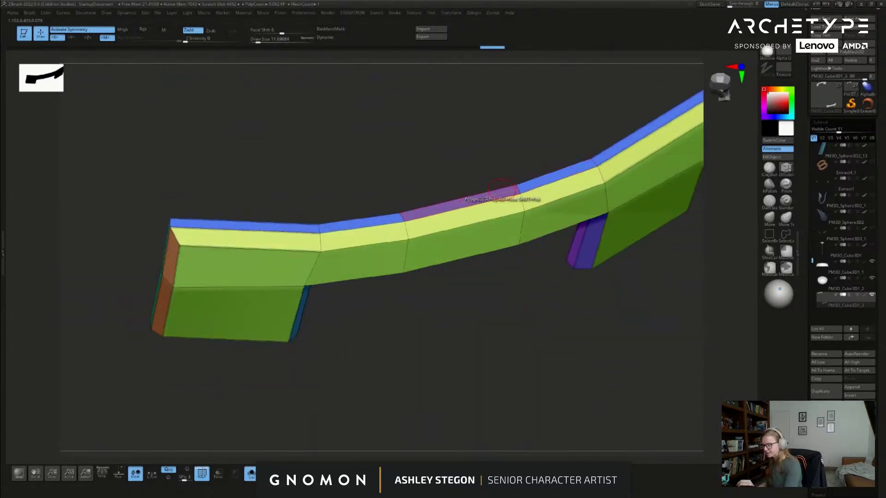
Step: Reassign the differently coloured faces on the back of the side piece to a single matching polygroup
{"action": "right_click_drag", "start_coordinate": [555, 340], "coordinate": [642, 362]}
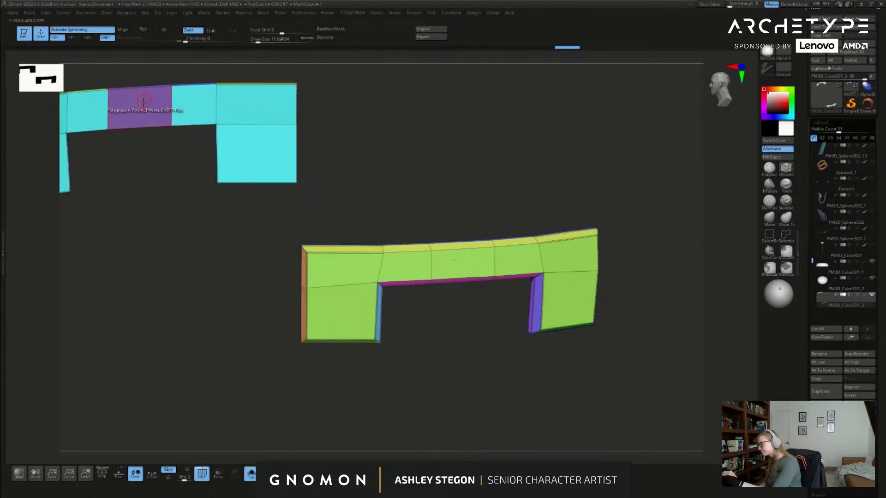
{"action": "right_click_drag", "start_coordinate": [534, 391], "coordinate": [629, 370]}
{"action": "right_click_drag", "start_coordinate": [496, 173], "coordinate": [454, 336], "text": "alt"}
{"action": "left_click", "coordinate": [446, 297], "text": "shift"}
{"action": "left_click", "coordinate": [415, 295]}
{"action": "right_click_drag", "start_coordinate": [519, 374], "coordinate": [495, 306]}
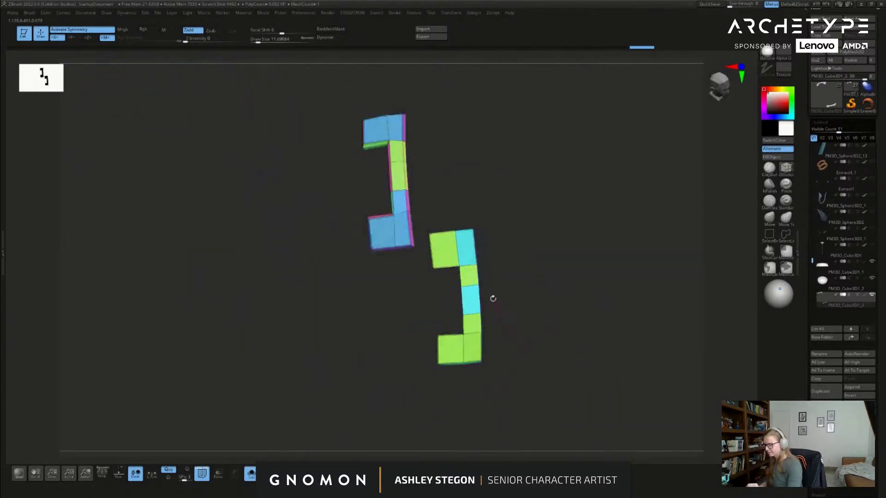
{"action": "left_click", "coordinate": [466, 252]}
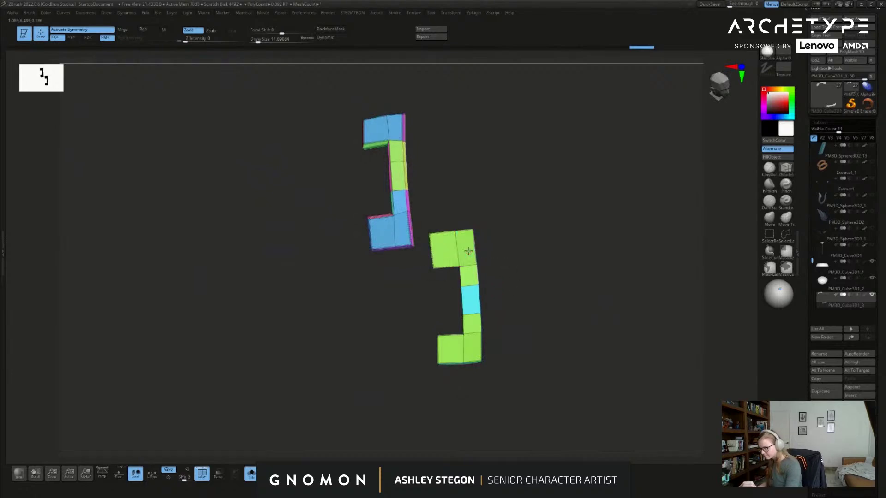
{"action": "right_click_drag", "start_coordinate": [474, 299], "coordinate": [436, 282]}
Step: Apply Mirror And Weld to the side piece and show it together with the bowl again
{"action": "key", "text": "space"}
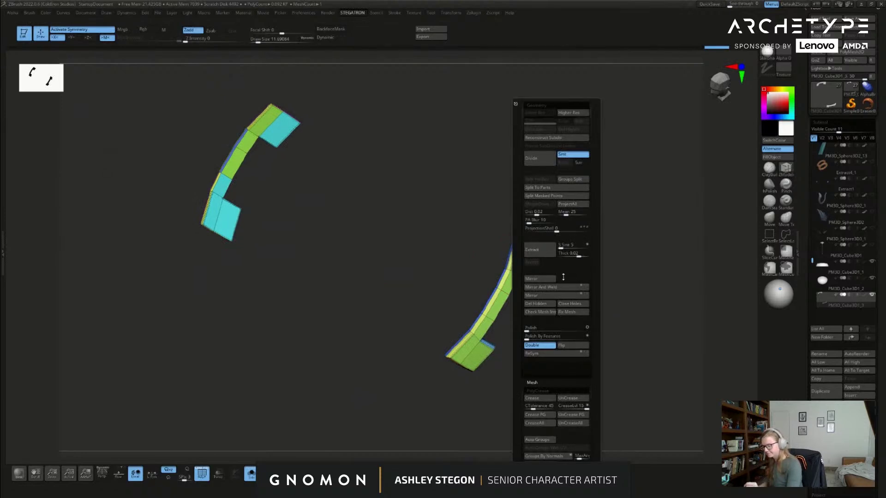
{"action": "left_click", "coordinate": [559, 289]}
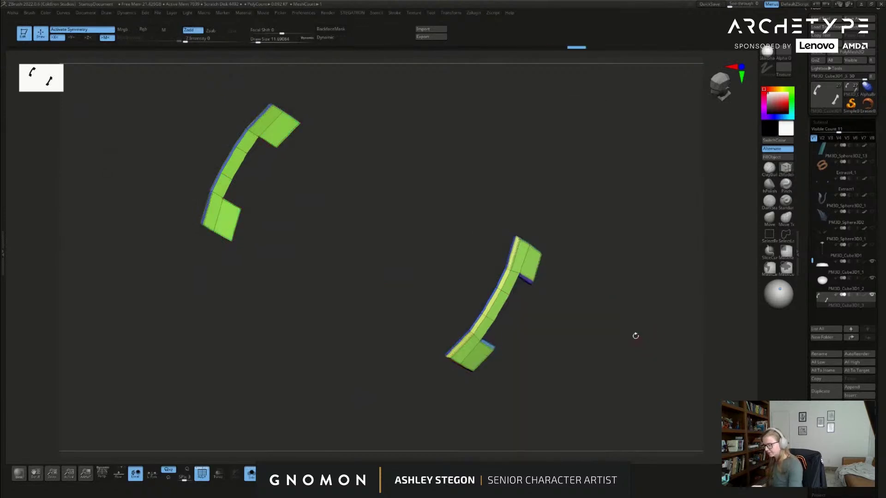
{"action": "right_click_drag", "start_coordinate": [637, 342], "coordinate": [411, 440]}
{"action": "left_click", "coordinate": [250, 474]}
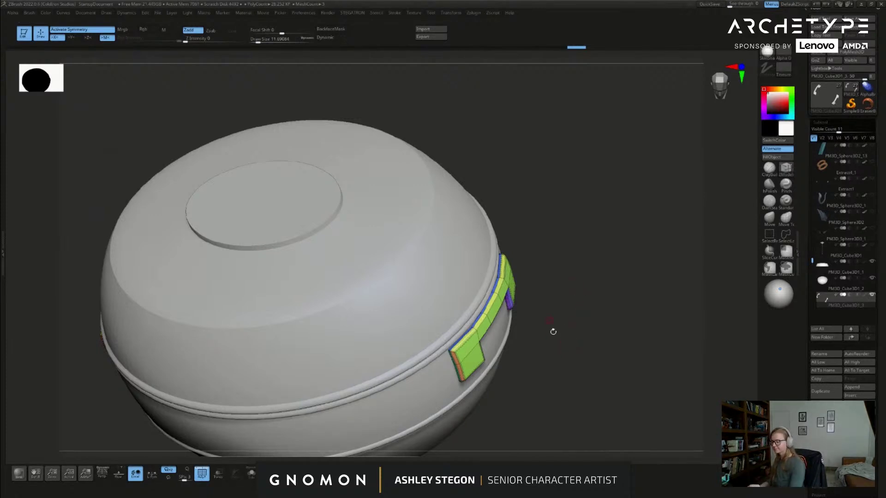
Step: Show all subtools and examine the bowl and its side pieces in proportion to the whole creature
{"action": "left_click_drag", "start_coordinate": [592, 354], "coordinate": [616, 258]}
{"action": "left_click_drag", "start_coordinate": [611, 289], "coordinate": [391, 429], "text": "shift"}
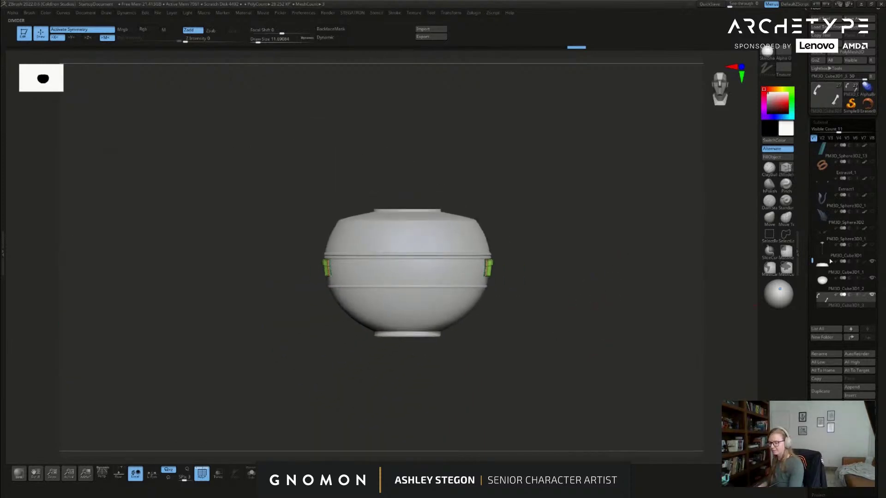
{"action": "left_click", "coordinate": [872, 294], "text": "shift"}
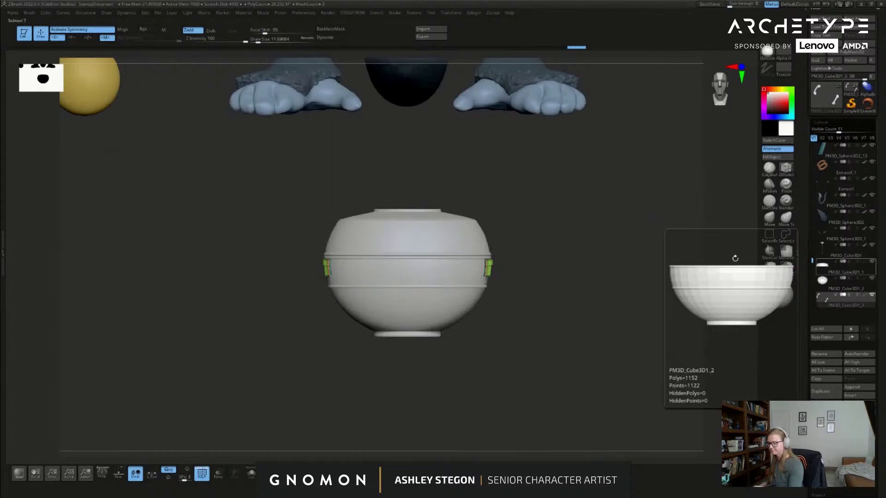
{"action": "key", "text": "f"}
{"action": "key", "text": "f"}
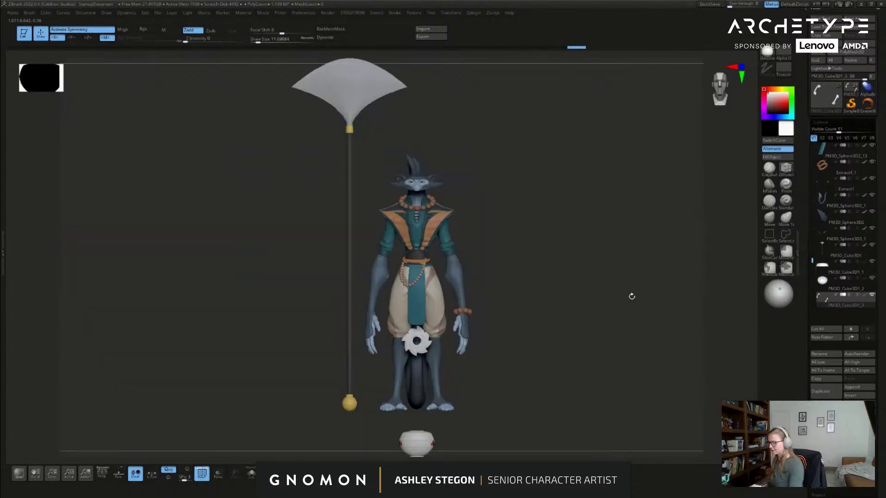
{"action": "left_click_drag", "start_coordinate": [634, 291], "coordinate": [468, 158]}
{"action": "left_click_drag", "start_coordinate": [481, 294], "coordinate": [549, 354]}
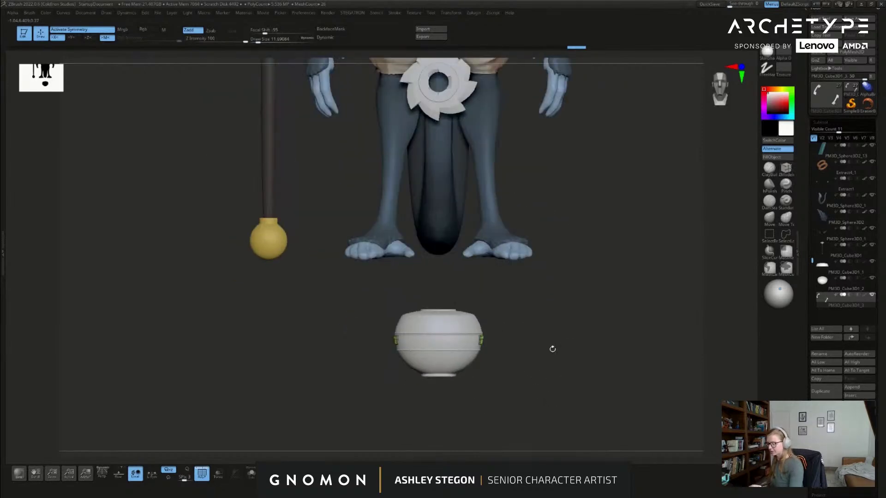
Step: Hide the creature so only the bowl and its side pieces remain, with the polyframe off
{"action": "left_click", "coordinate": [869, 296]}
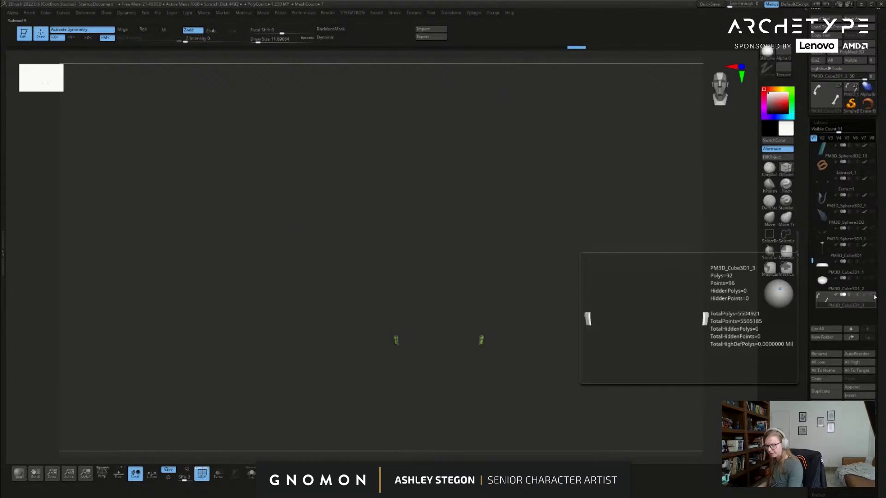
{"action": "left_click", "coordinate": [874, 266]}
{"action": "left_click", "coordinate": [872, 262]}
{"action": "left_click_drag", "start_coordinate": [623, 319], "coordinate": [450, 255], "text": "alt"}
{"action": "key", "text": "shift+f"}
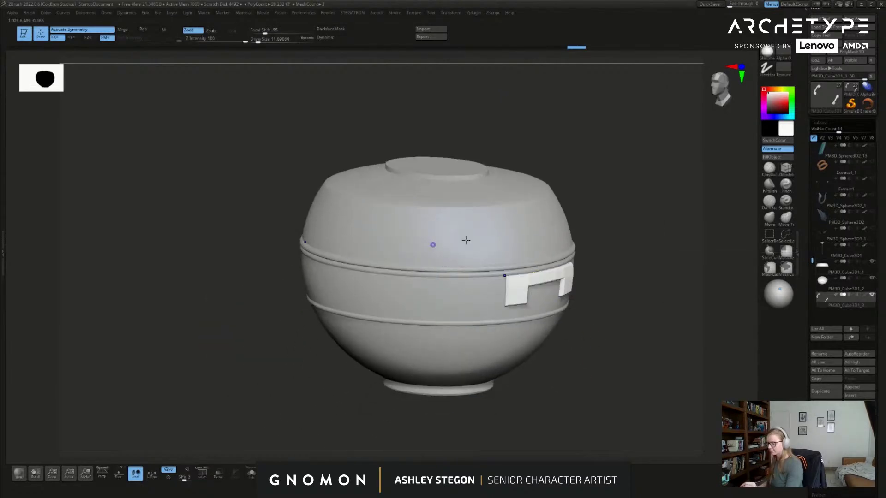
Step: Examine the side piece's fit against the bowl up close, with and without the polyframe
{"action": "key", "text": "b"}
{"action": "key", "text": "z"}
{"action": "key", "text": "m"}
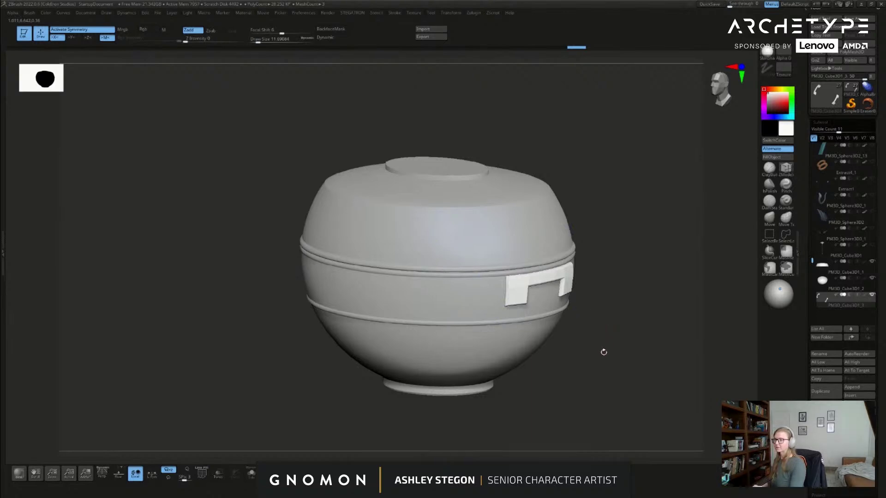
{"action": "mouse_move", "coordinate": [604, 352]}
{"action": "left_mouse_down", "text": "shift"}
{"action": "mouse_move", "coordinate": [552, 340]}
{"action": "mouse_move", "coordinate": [554, 353]}
{"action": "left_mouse_up", "text": "shift"}
{"action": "key", "text": "shift+f"}
{"action": "key", "text": "shift+f"}
{"action": "mouse_move", "coordinate": [664, 323]}
{"action": "left_mouse_down"}
{"action": "mouse_move", "coordinate": [668, 348]}
{"action": "mouse_move", "coordinate": [628, 337]}
{"action": "left_mouse_up"}
{"action": "key", "text": "s"}
{"action": "left_click", "coordinate": [769, 218]}
{"action": "key", "text": "shift+f"}
{"action": "key", "text": "s"}
{"action": "left_click_drag", "start_coordinate": [467, 264], "coordinate": [477, 264]}
{"action": "left_click_drag", "start_coordinate": [607, 295], "coordinate": [600, 313], "text": "alt"}
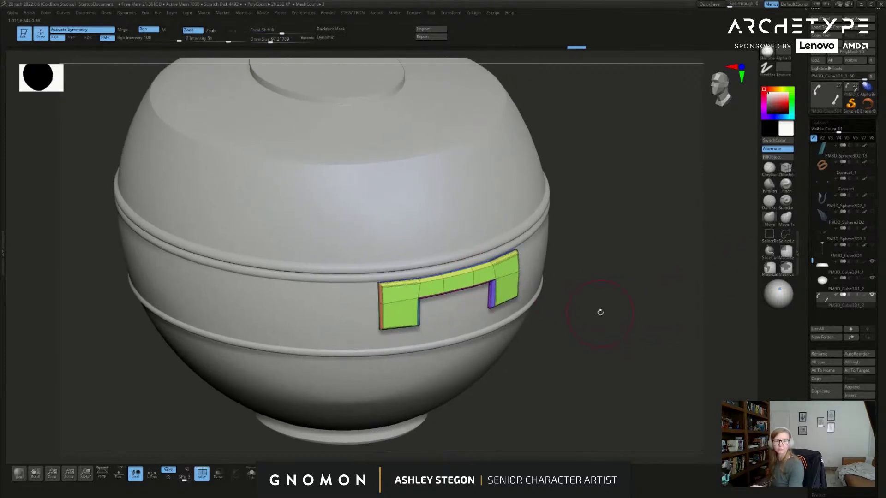
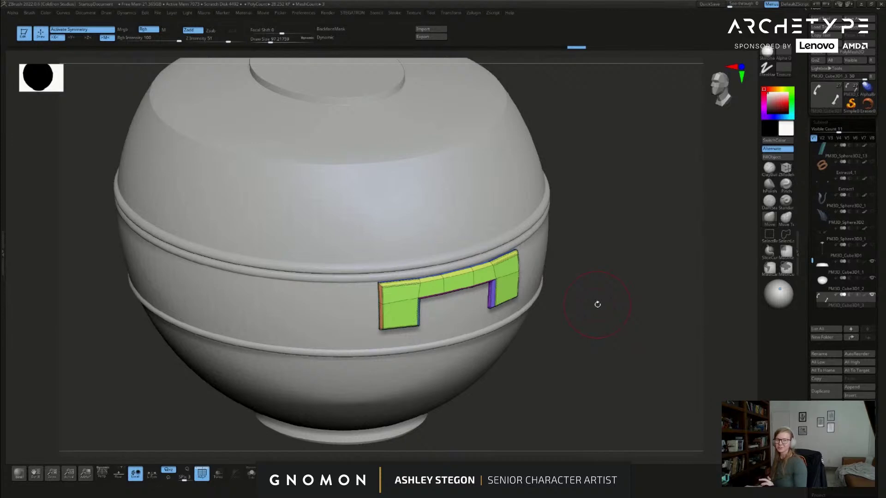
Step: Adjust the side piece's crossbar with the Move brush so it follows the curve of the bowl
{"action": "key", "text": "s"}
{"action": "left_click_drag", "start_coordinate": [594, 360], "coordinate": [592, 360]}
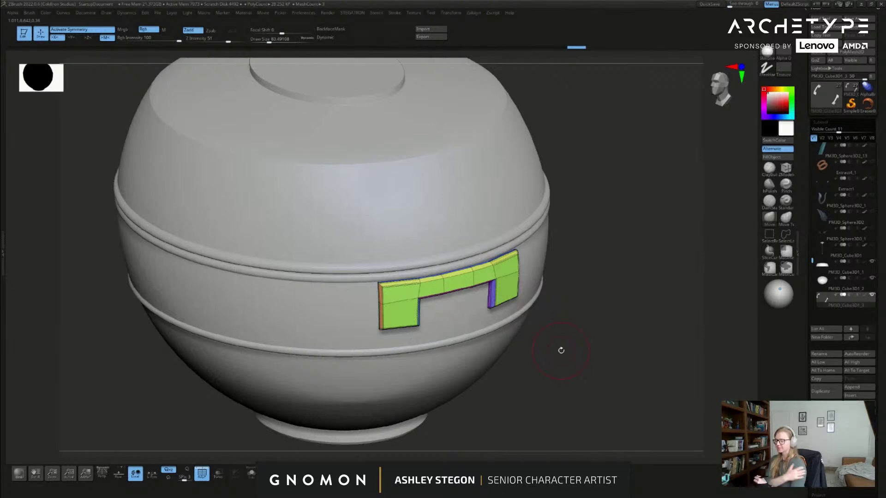
{"action": "key", "text": "s"}
{"action": "left_click_drag", "start_coordinate": [579, 328], "coordinate": [600, 370]}
{"action": "left_click_drag", "start_coordinate": [729, 230], "coordinate": [738, 260]}
{"action": "left_click", "coordinate": [768, 218]}
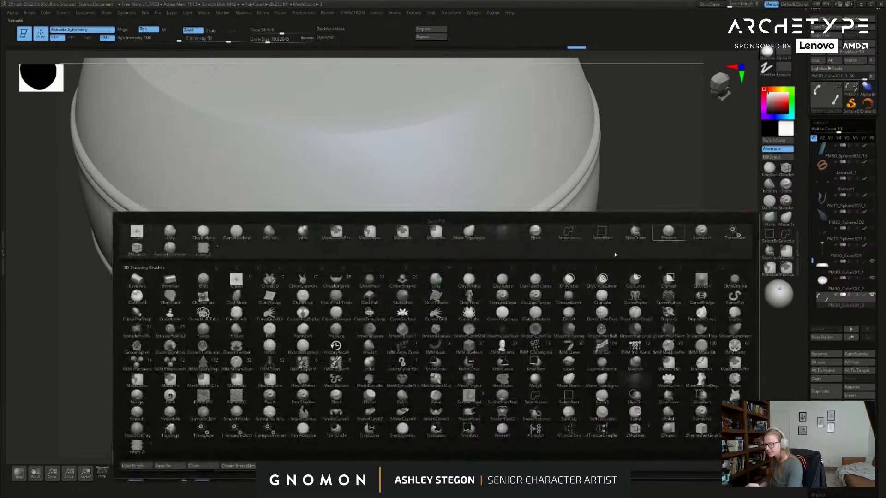
{"action": "key", "text": "s"}
{"action": "mouse_move", "coordinate": [497, 269]}
{"action": "left_mouse_down"}
{"action": "mouse_move", "coordinate": [487, 271]}
{"action": "mouse_move", "coordinate": [494, 275]}
{"action": "left_mouse_up"}
{"action": "key", "text": "s"}
{"action": "mouse_move", "coordinate": [495, 268]}
{"action": "right_mouse_down"}
{"action": "mouse_move", "coordinate": [507, 297]}
{"action": "mouse_move", "coordinate": [500, 272]}
{"action": "right_mouse_up"}
{"action": "key", "text": "s"}
{"action": "left_click_drag", "start_coordinate": [501, 269], "coordinate": [497, 268]}
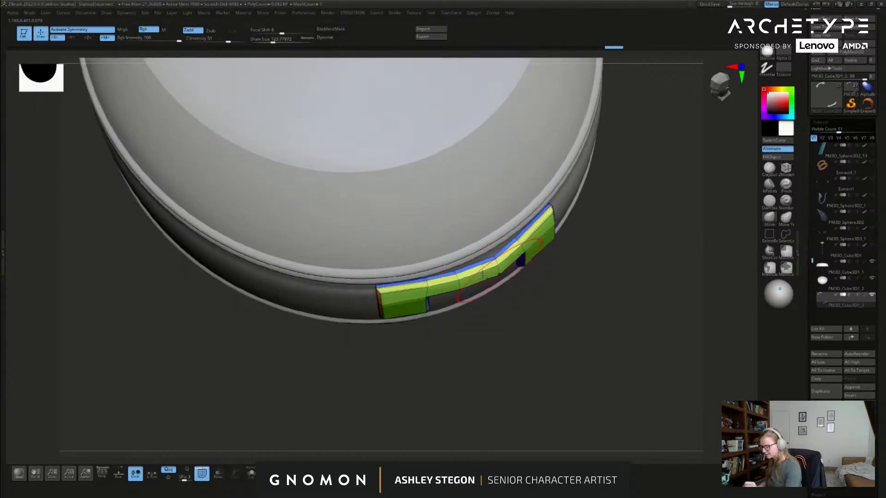
{"action": "key", "text": "s"}
{"action": "left_click_drag", "start_coordinate": [507, 259], "coordinate": [500, 262]}
Step: Examine the adjusted side piece from several angles, with and without the polyframe
{"action": "right_click_drag", "start_coordinate": [550, 285], "coordinate": [603, 307]}
{"action": "key", "text": "shift+f"}
{"action": "key", "text": "shift+f"}
{"action": "mouse_move", "coordinate": [619, 338]}
{"action": "right_mouse_down"}
{"action": "mouse_move", "coordinate": [609, 358]}
{"action": "mouse_move", "coordinate": [603, 323]}
{"action": "right_mouse_up"}
{"action": "key", "text": "shift+f"}
{"action": "key", "text": "shift+f"}
{"action": "key", "text": "s"}
Step: Set ZModeler's edge action to Insert over the side piece
{"action": "left_click", "coordinate": [789, 168]}
{"action": "right_click_drag", "start_coordinate": [507, 251], "coordinate": [494, 260], "text": "ctrl"}
{"action": "key", "text": "s"}
{"action": "left_click_drag", "start_coordinate": [495, 259], "coordinate": [488, 259]}
{"action": "key", "text": "s"}
{"action": "right_click_drag", "start_coordinate": [493, 245], "coordinate": [495, 259]}
{"action": "key", "text": "space"}
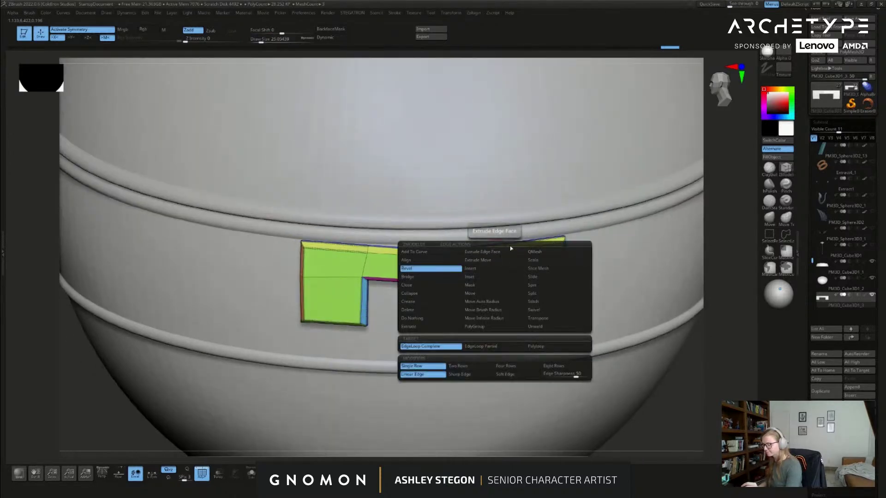
{"action": "left_click", "coordinate": [480, 271]}
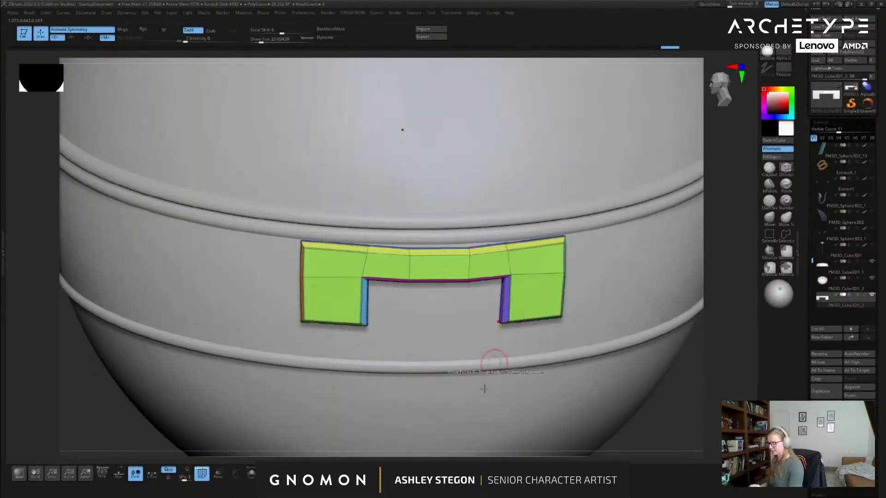
Step: Isolate the side piece and hide both legs, leaving only its crossbar displayed
{"action": "left_click", "coordinate": [249, 475]}
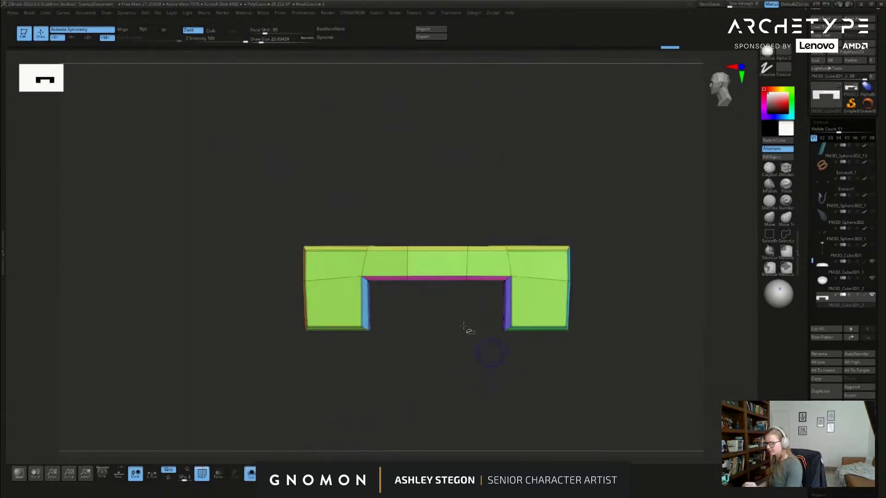
{"action": "mouse_move", "coordinate": [473, 279]}
{"action": "left_mouse_down", "text": "ctrl+shift"}
{"action": "mouse_move", "coordinate": [442, 314]}
{"action": "mouse_move", "coordinate": [407, 225]}
{"action": "mouse_move", "coordinate": [395, 276]}
{"action": "left_mouse_up", "text": "ctrl+shift"}
{"action": "left_click", "coordinate": [447, 320], "text": "ctrl+shift"}
{"action": "left_click_drag", "start_coordinate": [455, 361], "coordinate": [489, 406], "text": "ctrl+shift"}
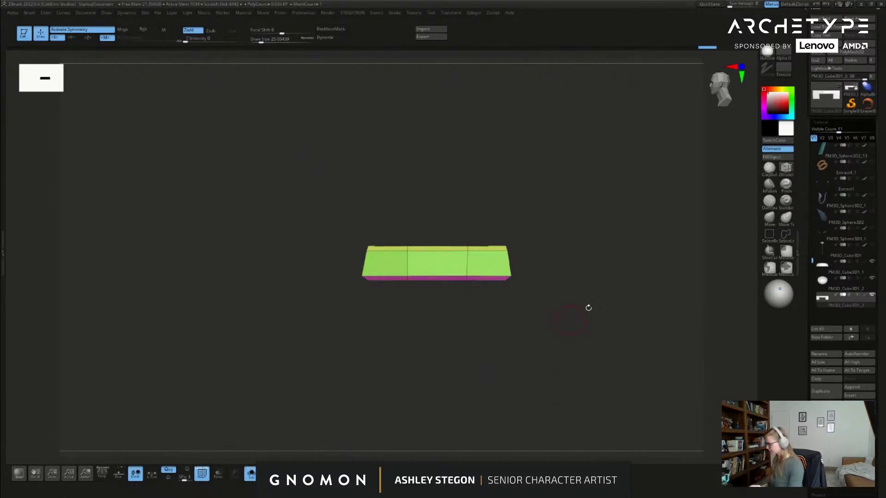
Step: Regroup the crossbar's faces by normals and crease the full side piece along its polygroup borders
{"action": "key", "text": "space"}
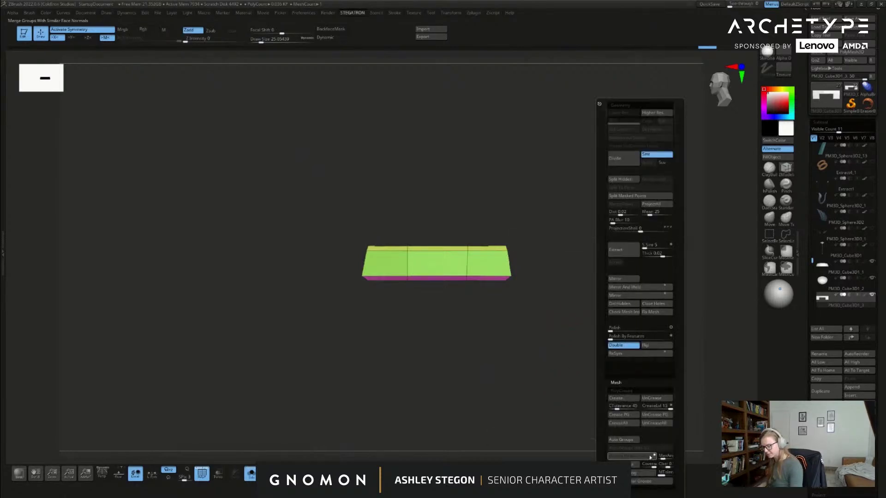
{"action": "left_click", "coordinate": [630, 455]}
{"action": "left_click", "coordinate": [584, 396], "text": "ctrl+shift"}
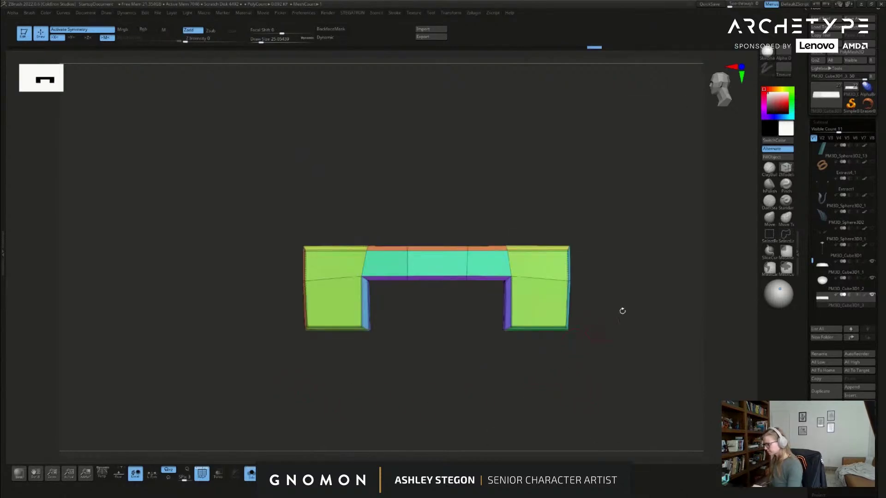
{"action": "key", "text": "space"}
{"action": "left_click", "coordinate": [642, 414]}
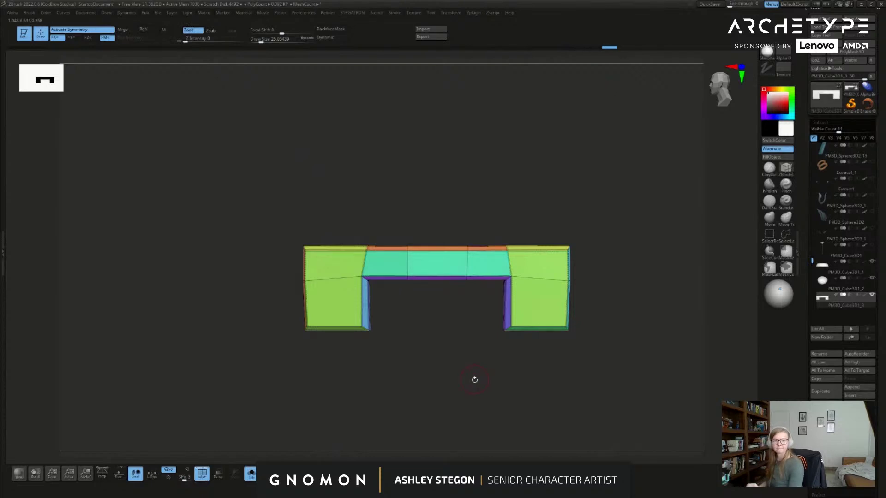
Step: Bring the bowl back into view around the isolated side piece and check the piece's placement without the polyframe
{"action": "left_click_drag", "start_coordinate": [586, 371], "coordinate": [361, 432]}
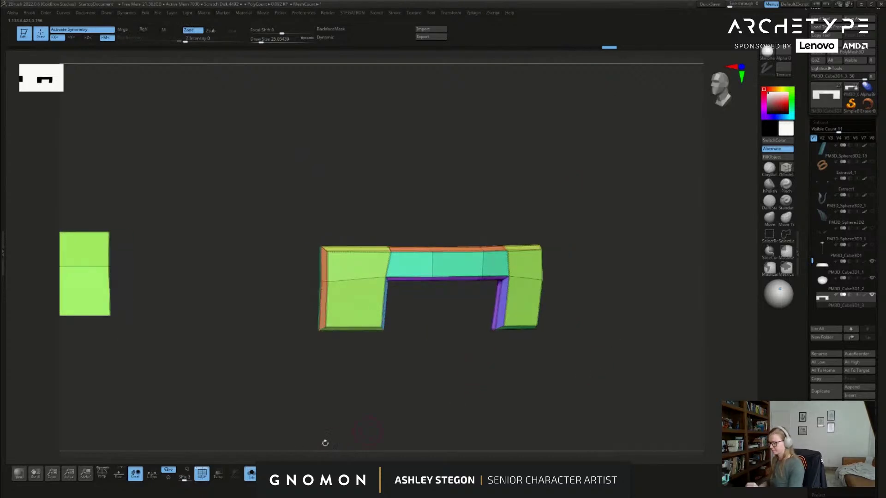
{"action": "left_click", "coordinate": [250, 474]}
{"action": "left_click_drag", "start_coordinate": [642, 337], "coordinate": [648, 317]}
{"action": "key", "text": "shift+f"}
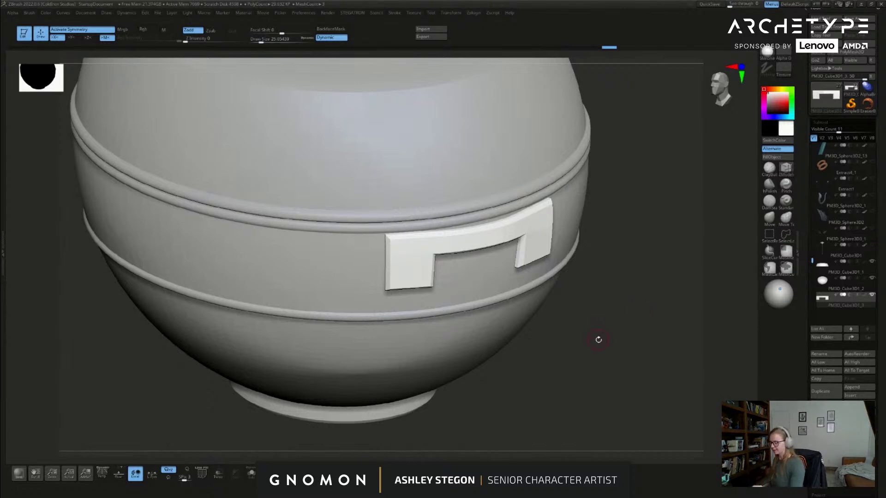
{"action": "key", "text": "s"}
{"action": "left_click_drag", "start_coordinate": [597, 341], "coordinate": [600, 342]}
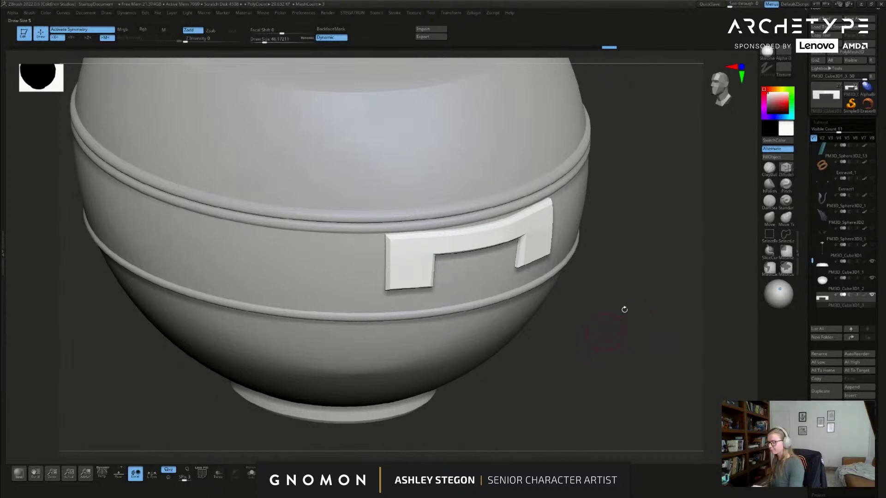
{"action": "left_click_drag", "start_coordinate": [647, 240], "coordinate": [654, 329]}
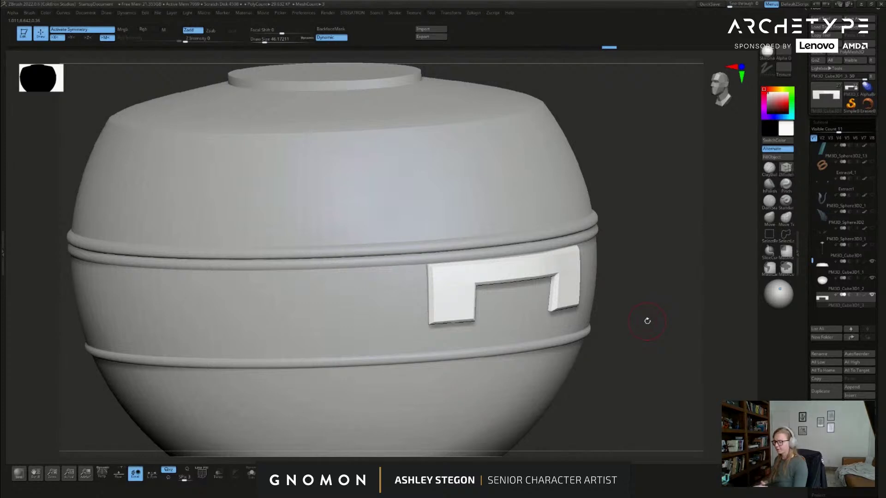
{"action": "mouse_move", "coordinate": [629, 358]}
{"action": "left_mouse_down"}
{"action": "mouse_move", "coordinate": [638, 340]}
{"action": "mouse_move", "coordinate": [649, 348]}
{"action": "mouse_move", "coordinate": [639, 351]}
{"action": "mouse_move", "coordinate": [660, 259]}
{"action": "mouse_move", "coordinate": [641, 263]}
{"action": "left_mouse_up"}
Step: Nudge the side pieces slightly inward along the X axis toward the bowl's wall
{"action": "left_click", "coordinate": [762, 170]}
{"action": "key", "text": "w"}
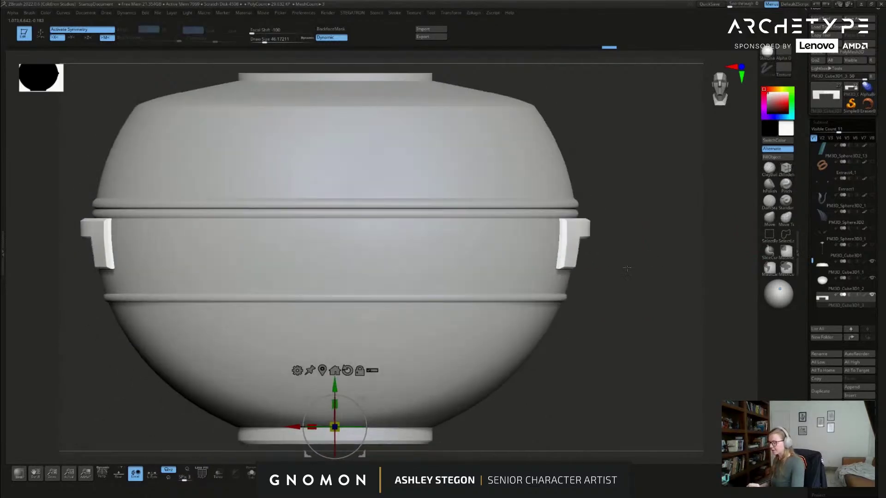
{"action": "left_click", "coordinate": [534, 379]}
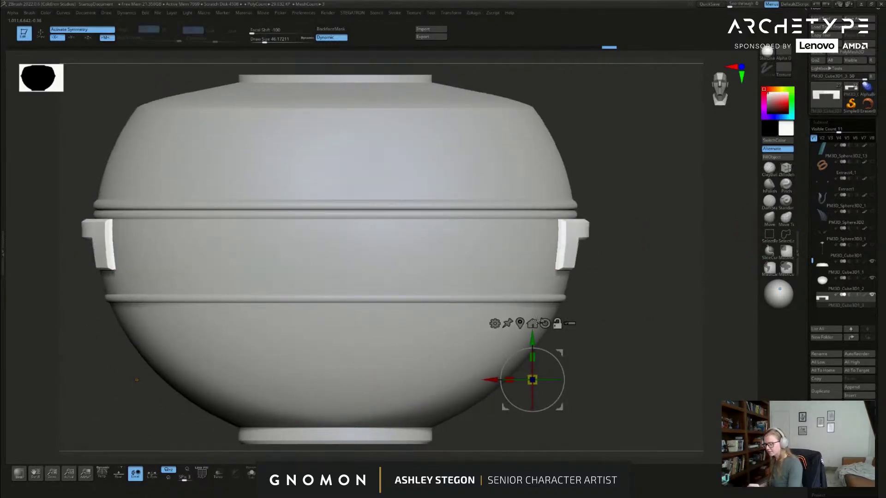
{"action": "left_click", "coordinate": [572, 244]}
{"action": "left_click_drag", "start_coordinate": [527, 244], "coordinate": [523, 244]}
{"action": "key", "text": "q"}
Step: Insert a vertical edge loop down the middle of each leg of the side piece with ZModeler
{"action": "mouse_move", "coordinate": [648, 291]}
{"action": "left_mouse_down"}
{"action": "mouse_move", "coordinate": [620, 322]}
{"action": "mouse_move", "coordinate": [627, 283]}
{"action": "mouse_move", "coordinate": [644, 288]}
{"action": "left_mouse_up"}
{"action": "key", "text": "s"}
{"action": "mouse_move", "coordinate": [613, 334]}
{"action": "left_mouse_down"}
{"action": "mouse_move", "coordinate": [617, 353]}
{"action": "mouse_move", "coordinate": [610, 322]}
{"action": "mouse_move", "coordinate": [624, 346]}
{"action": "mouse_move", "coordinate": [576, 339]}
{"action": "mouse_move", "coordinate": [588, 322]}
{"action": "mouse_move", "coordinate": [588, 258]}
{"action": "mouse_move", "coordinate": [595, 273]}
{"action": "mouse_move", "coordinate": [549, 324]}
{"action": "left_mouse_up"}
{"action": "key", "text": "shift+f"}
{"action": "key", "text": "shift+f"}
{"action": "right_click_drag", "start_coordinate": [549, 325], "coordinate": [526, 318], "text": "alt"}
{"action": "key", "text": "shift+f"}
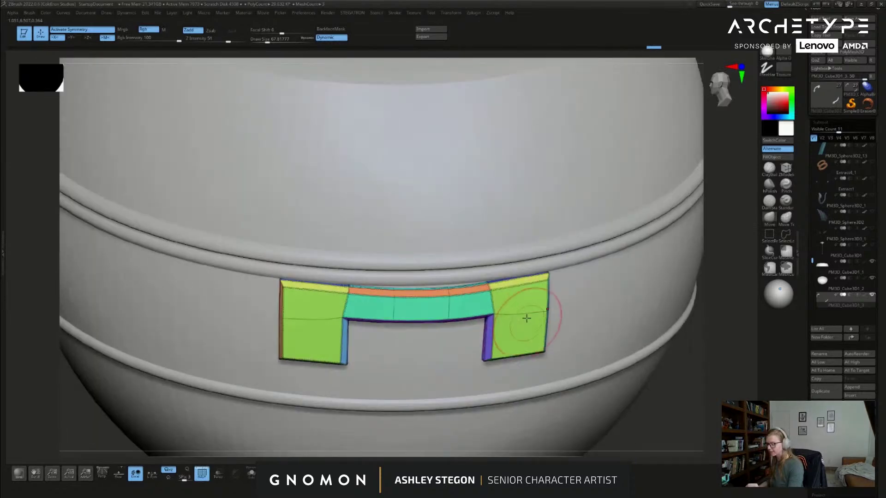
{"action": "left_click", "coordinate": [786, 169]}
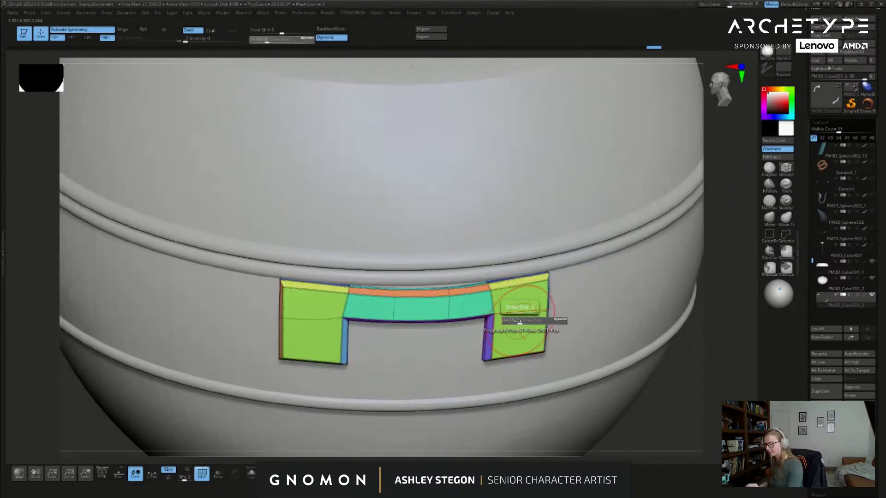
{"action": "key", "text": "shift+f"}
{"action": "key", "text": "shift+f"}
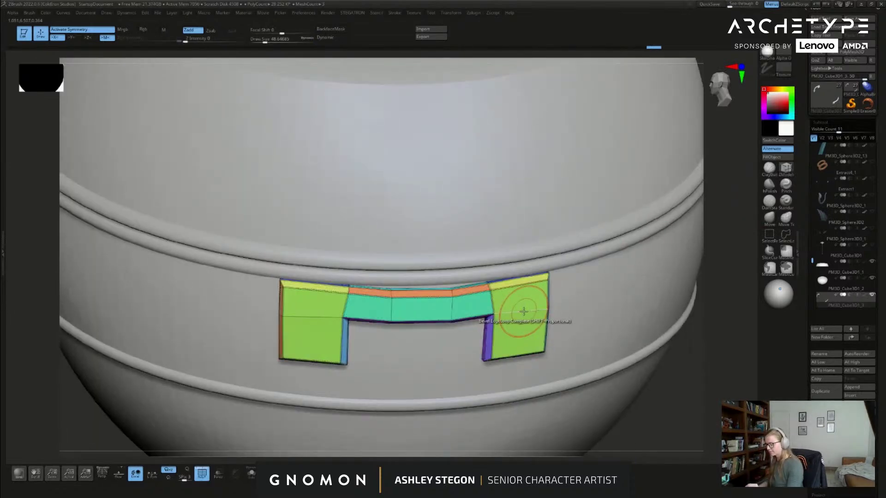
{"action": "key", "text": "space"}
{"action": "left_click", "coordinate": [521, 282]}
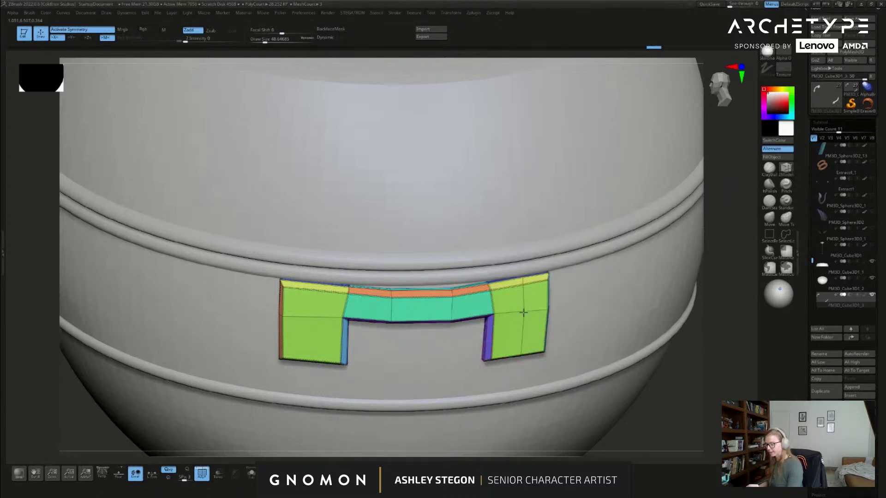
{"action": "left_click", "coordinate": [521, 314]}
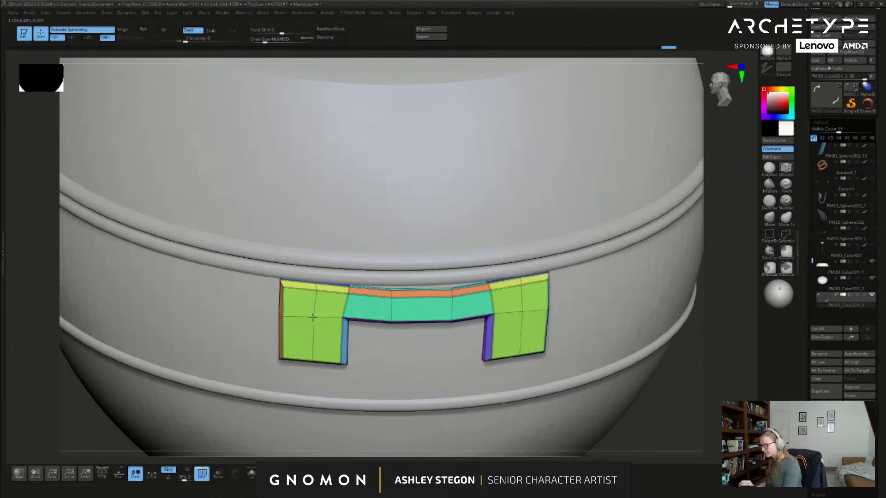
{"action": "left_click", "coordinate": [310, 317]}
Step: Pull the new middle edges of both legs outward with the Move brush so the legs follow the bowl's curvature
{"action": "left_click", "coordinate": [770, 219]}
{"action": "key", "text": "s"}
{"action": "right_click_drag", "start_coordinate": [523, 279], "coordinate": [521, 285]}
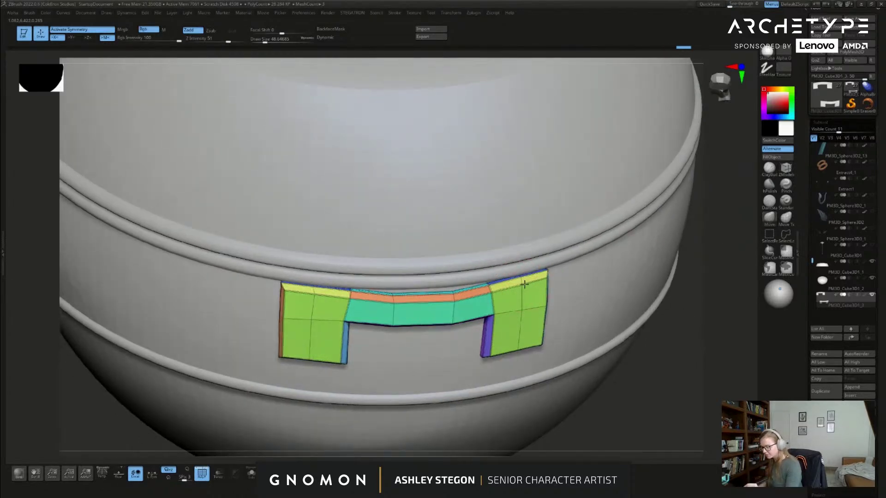
{"action": "left_click_drag", "start_coordinate": [527, 286], "coordinate": [522, 284]}
{"action": "key", "text": "s"}
{"action": "left_click_drag", "start_coordinate": [312, 302], "coordinate": [314, 293]}
{"action": "right_click_drag", "start_coordinate": [326, 354], "coordinate": [333, 260]}
{"action": "right_click_drag", "start_coordinate": [309, 359], "coordinate": [324, 354]}
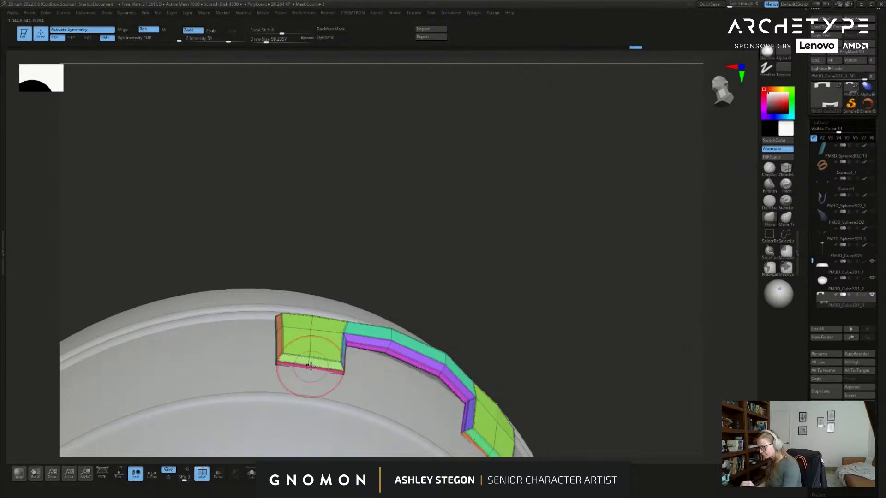
{"action": "left_click_drag", "start_coordinate": [324, 355], "coordinate": [324, 354]}
{"action": "left_click_drag", "start_coordinate": [550, 354], "coordinate": [577, 277], "text": "alt"}
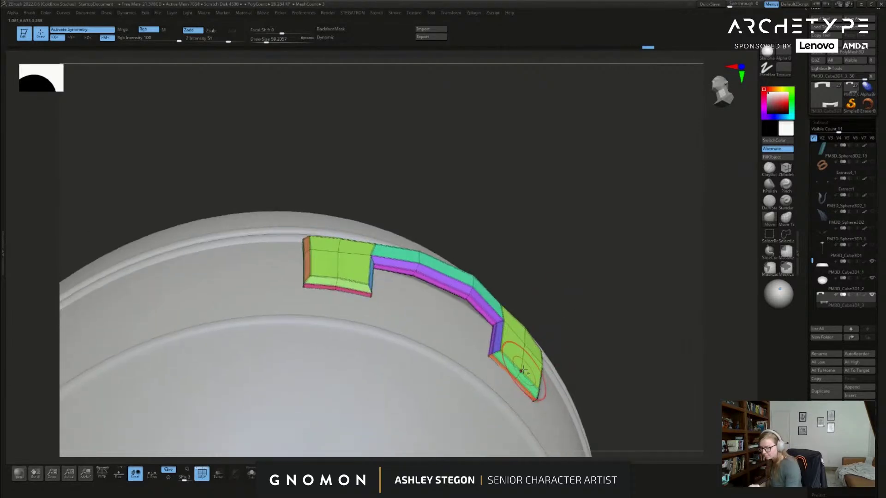
{"action": "right_click_drag", "start_coordinate": [518, 375], "coordinate": [579, 293]}
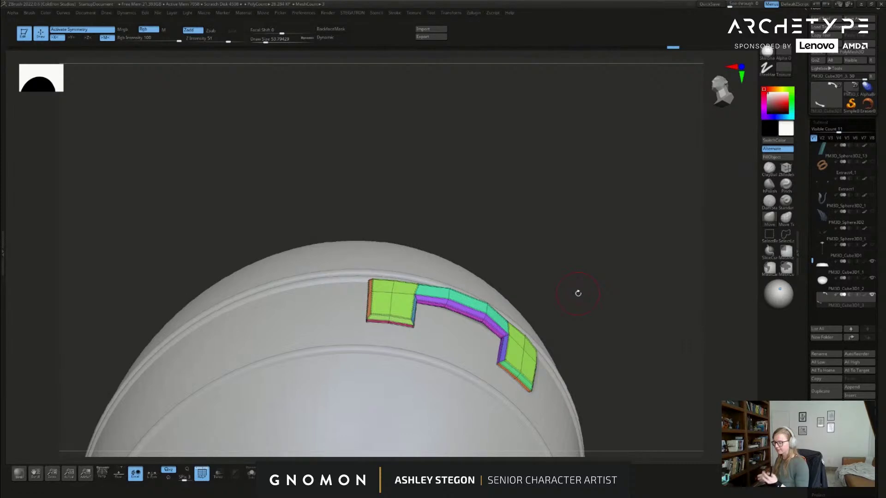
Step: Examine how the side pieces sit against the bowl in the front and side views, both close up and farther away
{"action": "right_click_drag", "start_coordinate": [604, 256], "coordinate": [612, 333]}
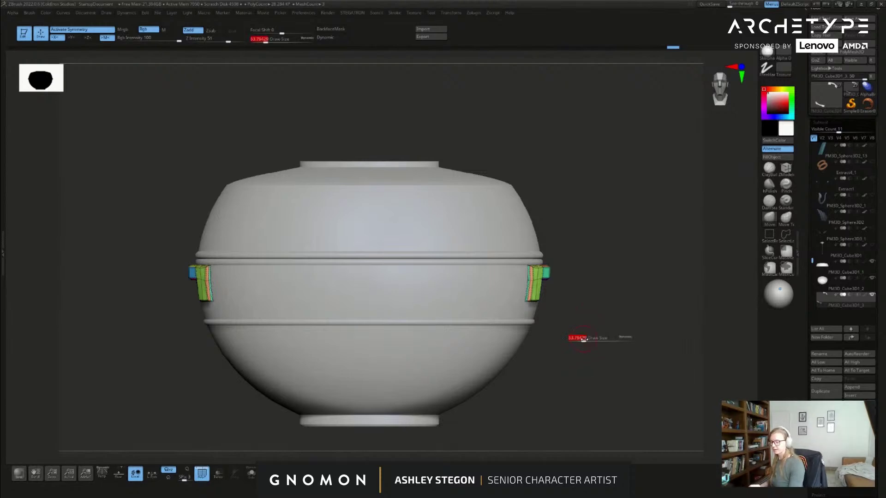
{"action": "right_click_drag", "start_coordinate": [589, 328], "coordinate": [574, 338]}
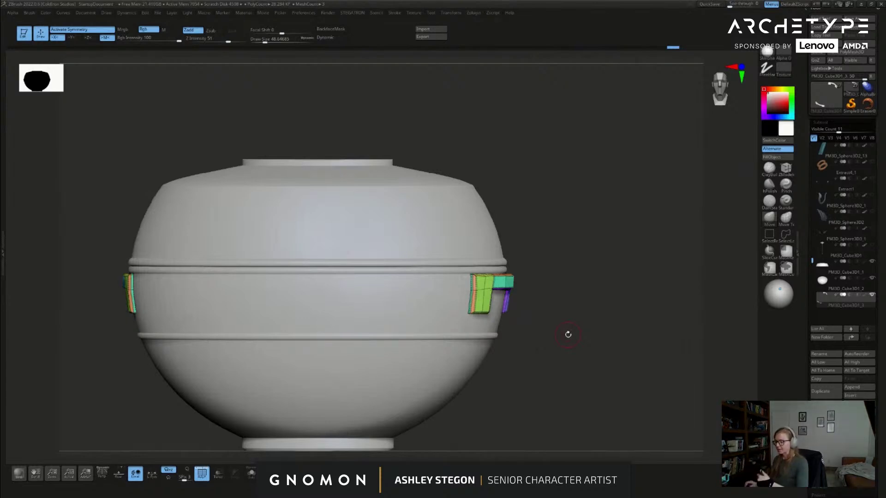
{"action": "left_click_drag", "start_coordinate": [574, 351], "coordinate": [581, 346]}
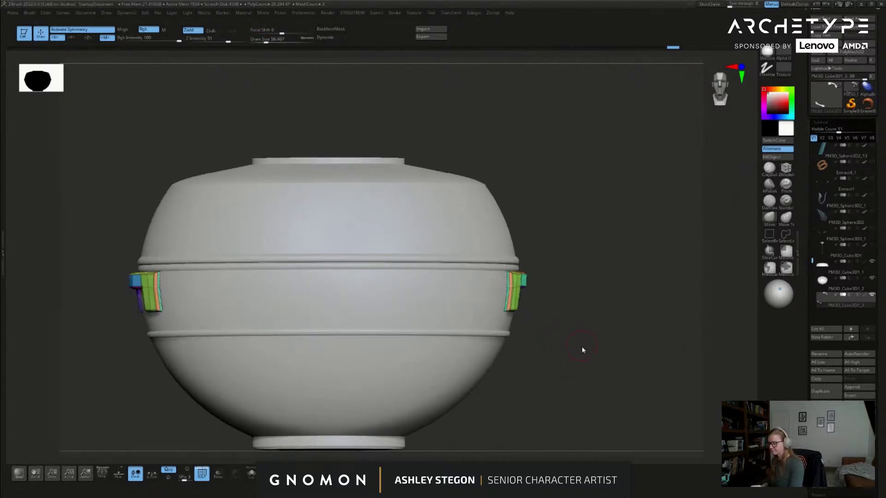
{"action": "right_click_drag", "start_coordinate": [512, 292], "coordinate": [535, 318], "text": "ctrl"}
{"action": "key", "text": "s"}
{"action": "left_click_drag", "start_coordinate": [596, 324], "coordinate": [597, 321]}
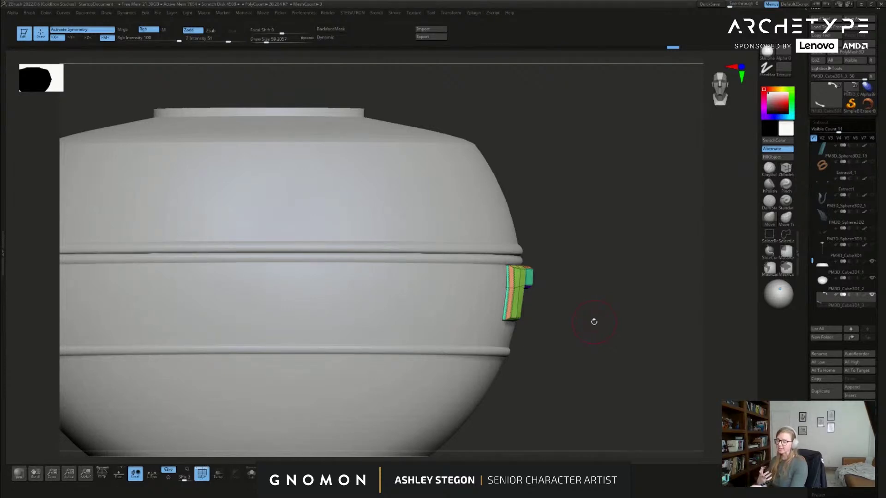
{"action": "left_click_drag", "start_coordinate": [578, 316], "coordinate": [588, 319]}
{"action": "key", "text": "s"}
{"action": "left_click_drag", "start_coordinate": [589, 319], "coordinate": [585, 320]}
{"action": "right_click_drag", "start_coordinate": [509, 300], "coordinate": [506, 289], "text": "ctrl"}
{"action": "key", "text": "s"}
{"action": "left_click_drag", "start_coordinate": [503, 291], "coordinate": [506, 290]}
{"action": "mouse_move", "coordinate": [587, 325]}
{"action": "right_mouse_down"}
{"action": "mouse_move", "coordinate": [475, 317]}
{"action": "mouse_move", "coordinate": [538, 336]}
{"action": "mouse_move", "coordinate": [553, 297]}
{"action": "mouse_move", "coordinate": [574, 304]}
{"action": "right_mouse_up"}
{"action": "key", "text": "s"}
{"action": "left_click_drag", "start_coordinate": [577, 305], "coordinate": [574, 305]}
{"action": "right_click_drag", "start_coordinate": [583, 308], "coordinate": [532, 301], "text": "ctrl"}
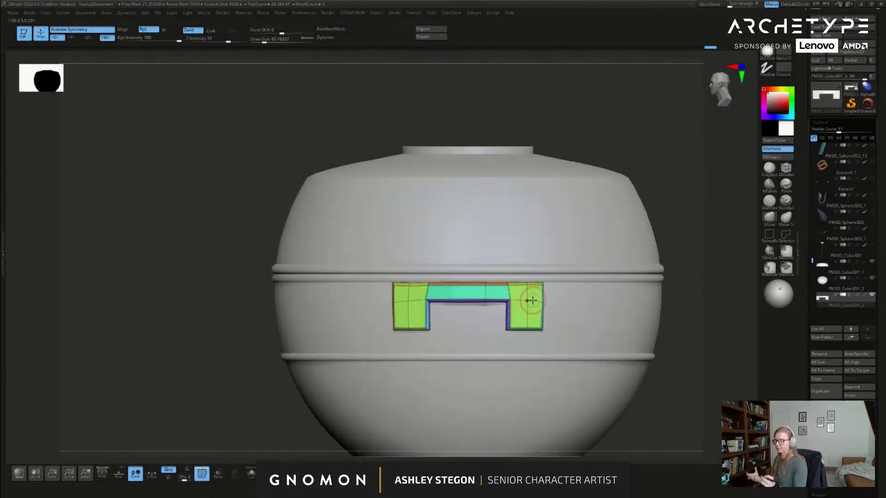
Step: Examine the legs' curvature against the bowl from below, and compare both side pieces from the front
{"action": "right_click_drag", "start_coordinate": [656, 392], "coordinate": [660, 328]}
{"action": "right_click_drag", "start_coordinate": [542, 339], "coordinate": [558, 304], "text": "ctrl"}
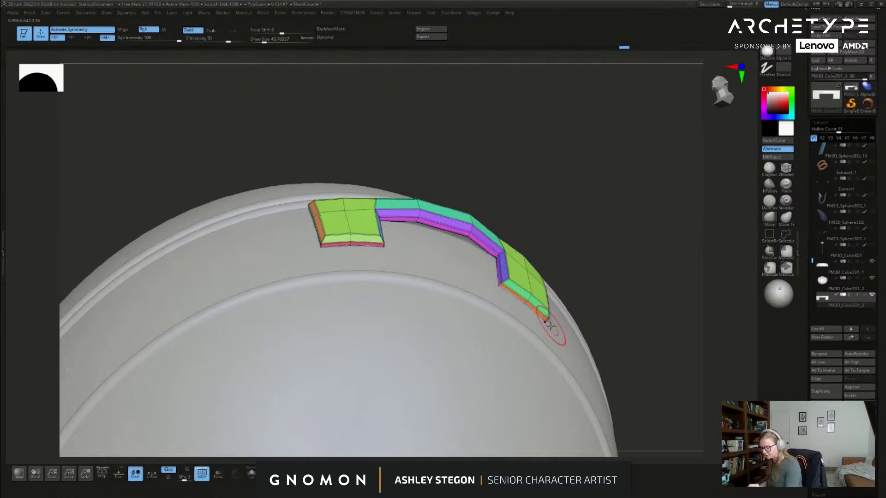
{"action": "right_click_drag", "start_coordinate": [560, 324], "coordinate": [599, 338]}
{"action": "right_click_drag", "start_coordinate": [591, 371], "coordinate": [585, 320], "text": "alt"}
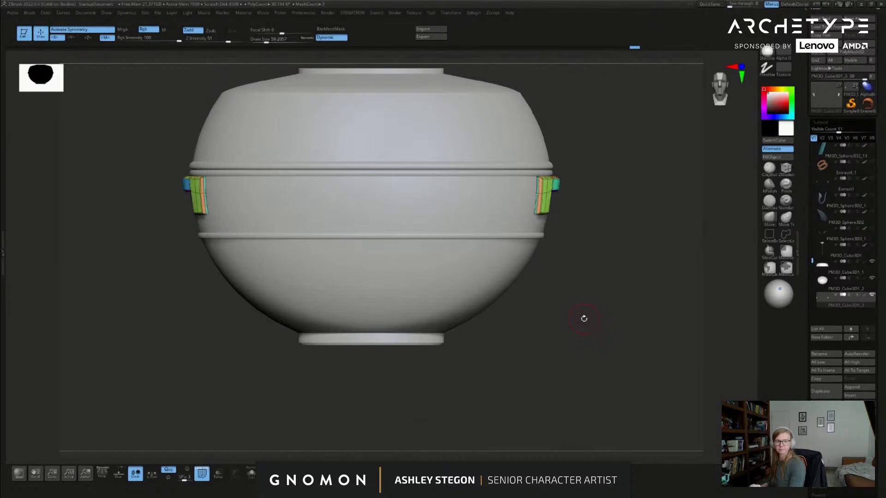
{"action": "key", "text": "s"}
{"action": "left_click_drag", "start_coordinate": [548, 352], "coordinate": [550, 352]}
{"action": "mouse_move", "coordinate": [527, 342]}
{"action": "right_mouse_down", "text": "ctrl"}
{"action": "mouse_move", "coordinate": [499, 342]}
{"action": "mouse_move", "coordinate": [528, 358]}
{"action": "mouse_move", "coordinate": [582, 352]}
{"action": "right_mouse_up", "text": "ctrl"}
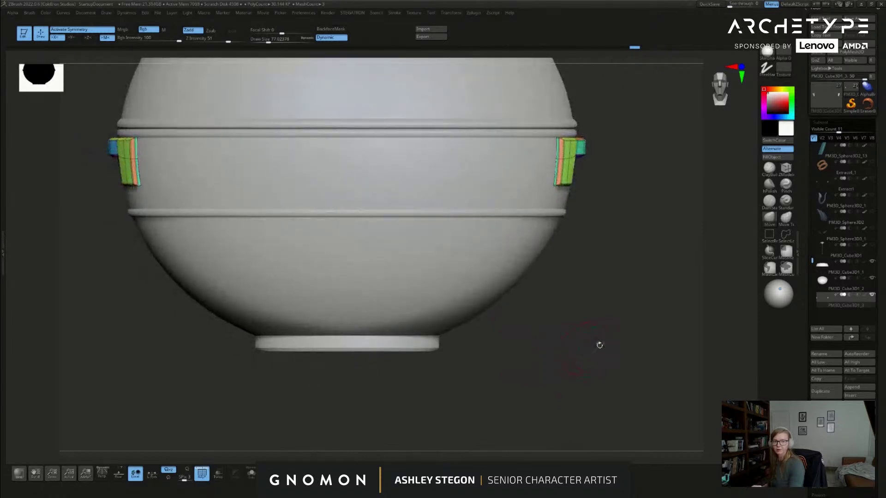
{"action": "mouse_move", "coordinate": [534, 360]}
{"action": "left_mouse_down"}
{"action": "mouse_move", "coordinate": [529, 331]}
{"action": "mouse_move", "coordinate": [558, 368]}
{"action": "left_mouse_up"}
{"action": "right_click_drag", "start_coordinate": [558, 369], "coordinate": [572, 323], "text": "ctrl"}
Step: Inspect the whole lidded bowl and its side pieces without the polyframe from several angles
{"action": "key", "text": "shift+f"}
{"action": "left_click_drag", "start_coordinate": [572, 323], "coordinate": [502, 368]}
{"action": "key", "text": "shift+f"}
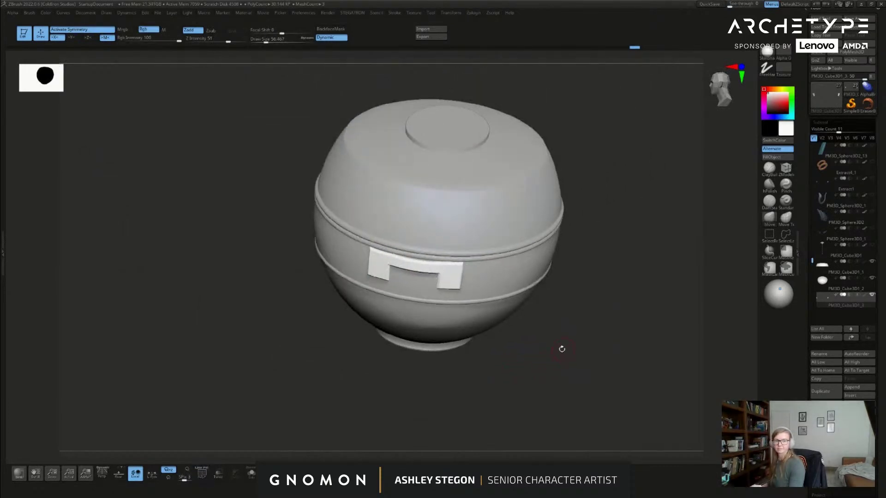
{"action": "mouse_move", "coordinate": [548, 362]}
{"action": "left_mouse_down"}
{"action": "mouse_move", "coordinate": [566, 367]}
{"action": "mouse_move", "coordinate": [580, 342]}
{"action": "mouse_move", "coordinate": [593, 353]}
{"action": "mouse_move", "coordinate": [587, 337]}
{"action": "mouse_move", "coordinate": [608, 320]}
{"action": "left_mouse_up"}
{"action": "key", "text": "s"}
{"action": "left_click_drag", "start_coordinate": [549, 326], "coordinate": [542, 326]}
{"action": "left_click_drag", "start_coordinate": [544, 286], "coordinate": [584, 318], "text": "alt"}
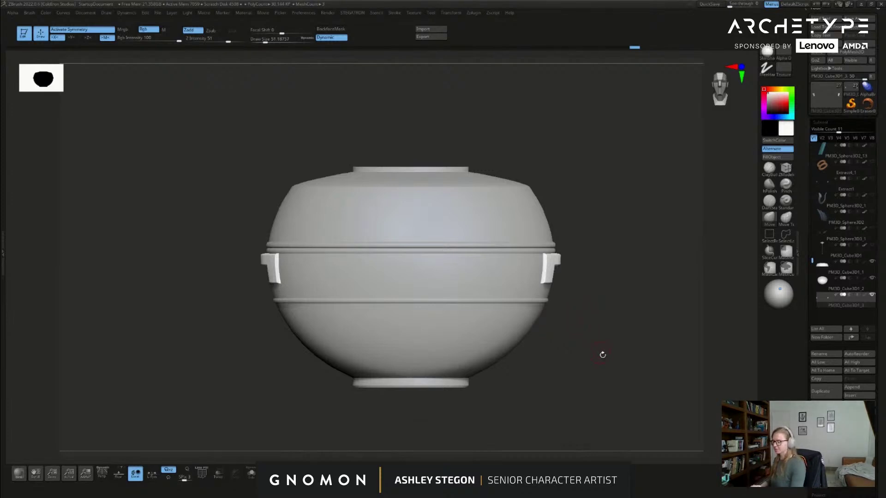
{"action": "left_click_drag", "start_coordinate": [601, 353], "coordinate": [593, 350]}
{"action": "left_click_drag", "start_coordinate": [589, 277], "coordinate": [591, 303]}
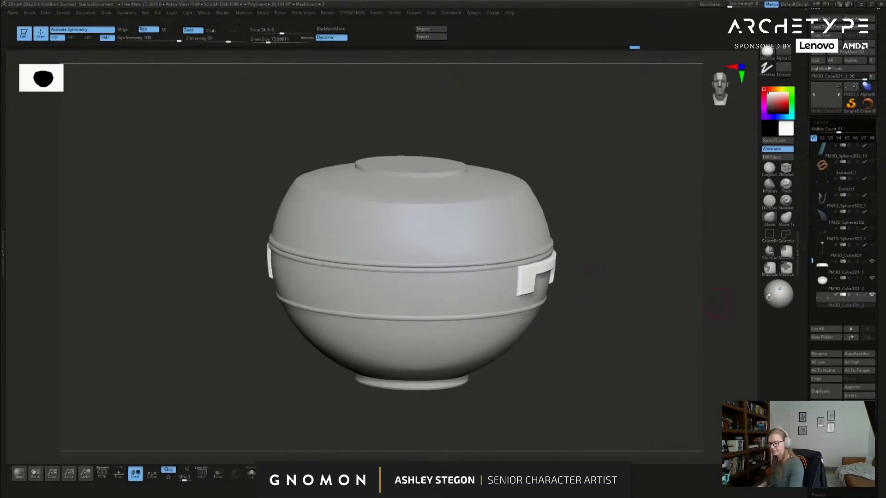
{"action": "mouse_move", "coordinate": [785, 312]}
{"action": "left_click_drag", "start_coordinate": [719, 339], "coordinate": [660, 342]}
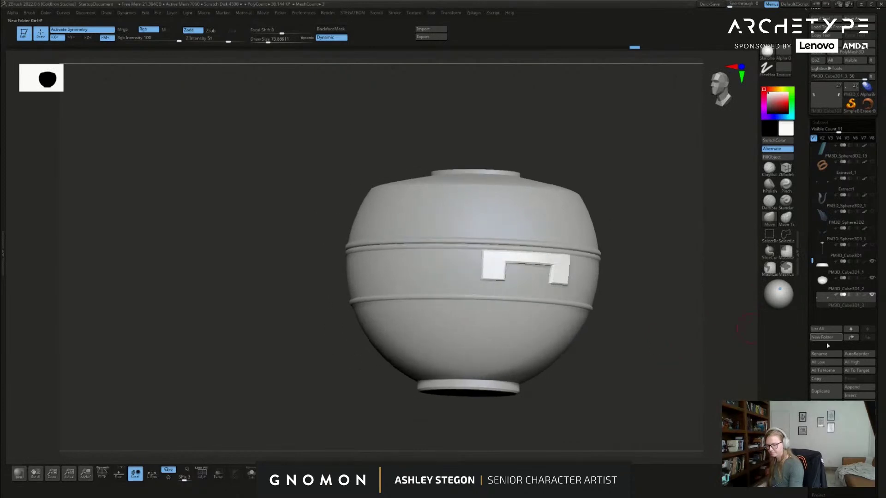
Step: Display the side piece's polyframe and set its crease level to 3
{"action": "key", "text": "shift+f"}
{"action": "key", "text": "shift+f"}
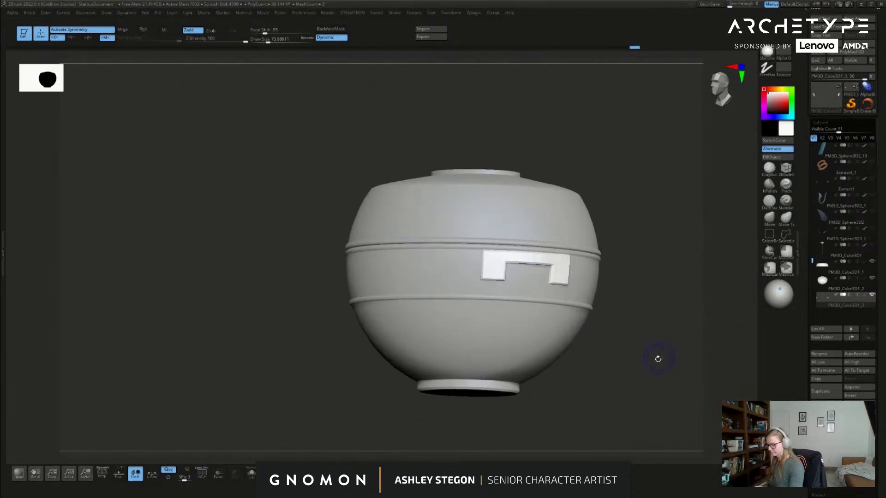
{"action": "key", "text": "shift+f"}
{"action": "key", "text": "space"}
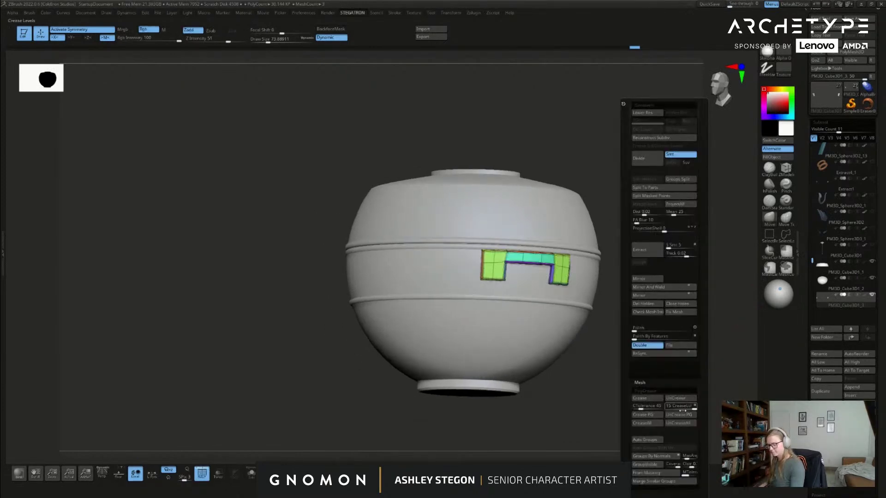
{"action": "left_click", "coordinate": [673, 408]}
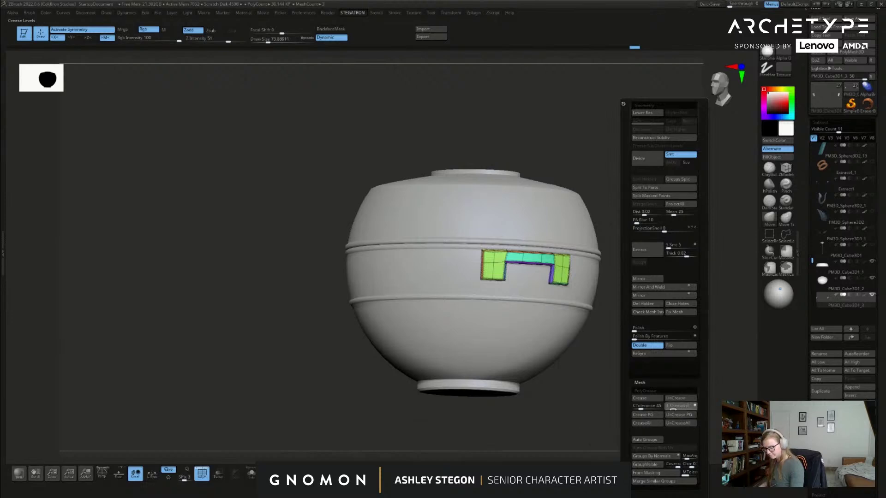
Step: Open the side piece's Dynamic Subdiv settings and check its edge smoothing up close, with and without the polyframe
{"action": "left_click_drag", "start_coordinate": [801, 320], "coordinate": [802, 177]}
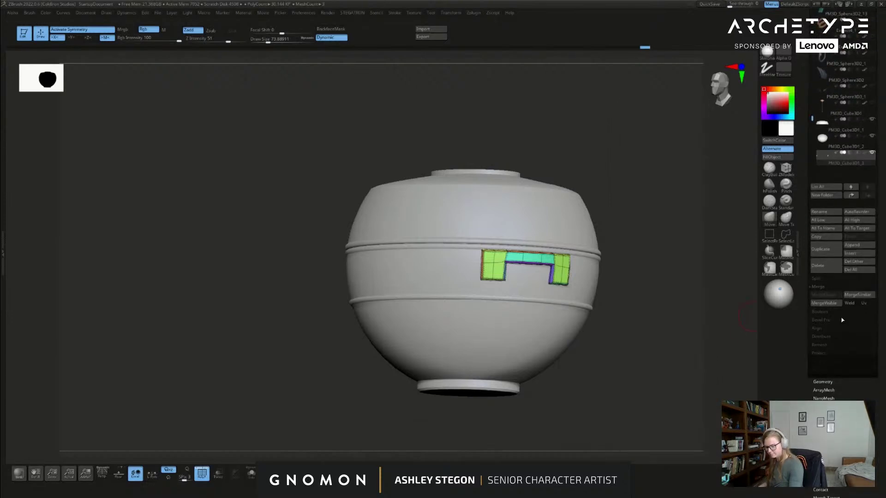
{"action": "left_click", "coordinate": [824, 381]}
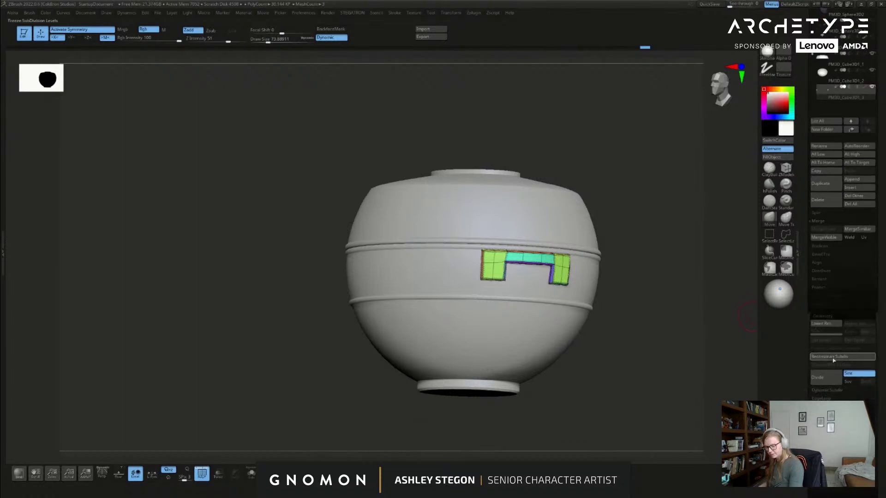
{"action": "left_click", "coordinate": [827, 392]}
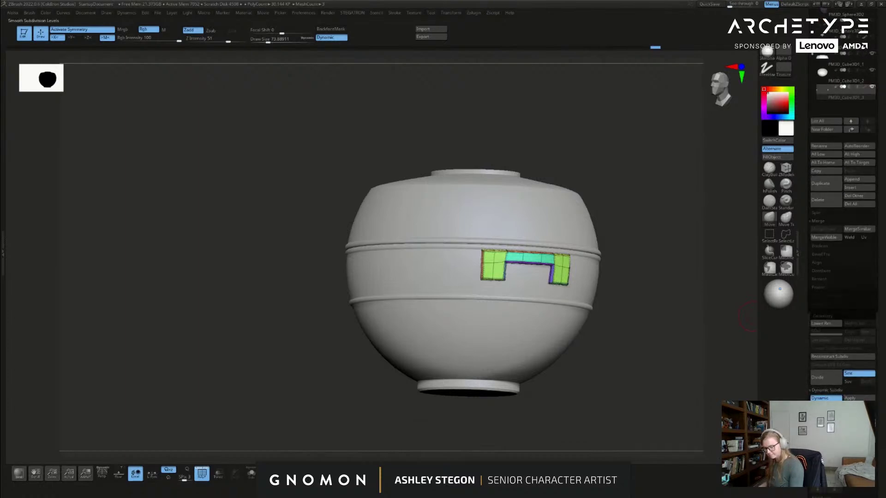
{"action": "key", "text": "ctrl+1"}
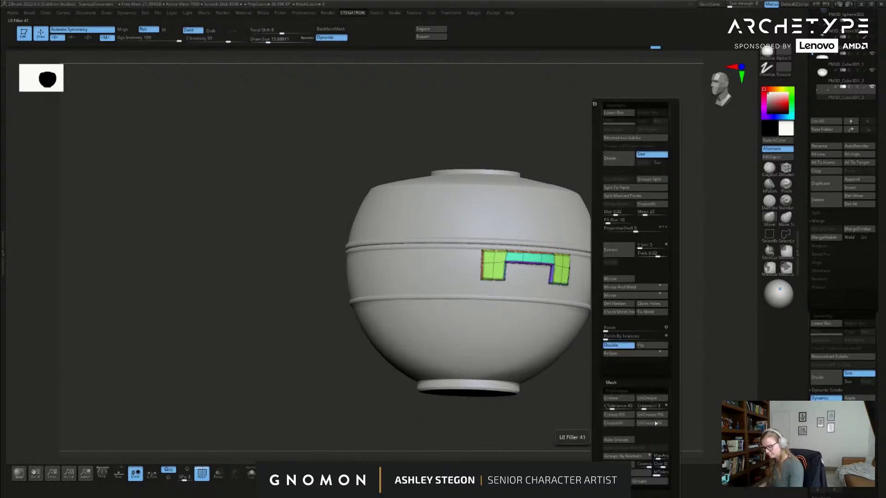
{"action": "key", "text": "shift+f"}
{"action": "left_click_drag", "start_coordinate": [692, 336], "coordinate": [641, 341]}
{"action": "key", "text": "shift+f"}
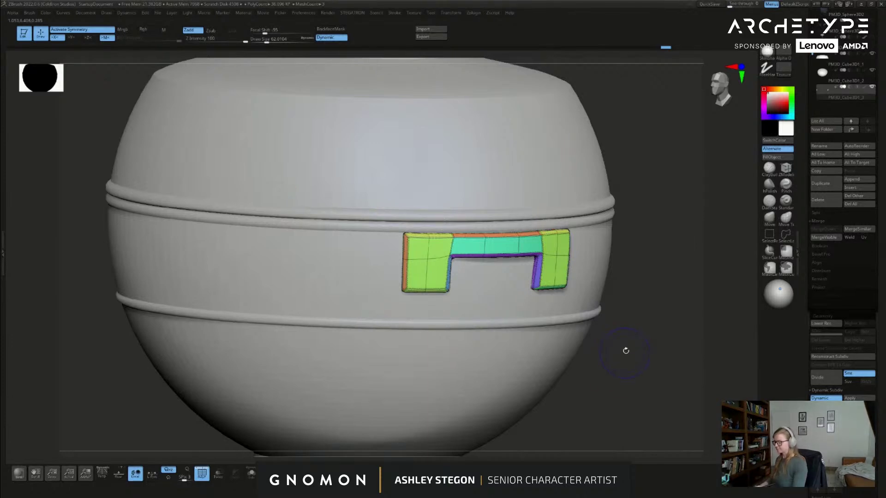
Step: Examine the side piece from above and the lid from the front, with and without their polyframes
{"action": "key", "text": "shift+f"}
{"action": "key", "text": "s"}
{"action": "key", "text": "f"}
{"action": "mouse_move", "coordinate": [612, 333]}
{"action": "left_mouse_down"}
{"action": "mouse_move", "coordinate": [627, 339]}
{"action": "mouse_move", "coordinate": [661, 326]}
{"action": "left_mouse_up"}
{"action": "key", "text": "shift+f"}
{"action": "left_click_drag", "start_coordinate": [805, 161], "coordinate": [805, 181]}
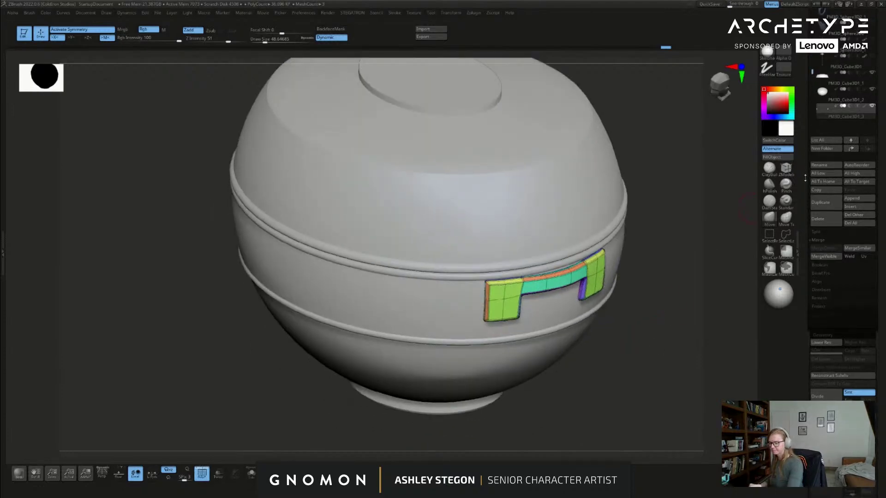
{"action": "left_click", "coordinate": [567, 231], "text": "alt"}
{"action": "key", "text": "shift+f"}
{"action": "key", "text": "shift+f"}
{"action": "left_click_drag", "start_coordinate": [646, 326], "coordinate": [623, 302]}
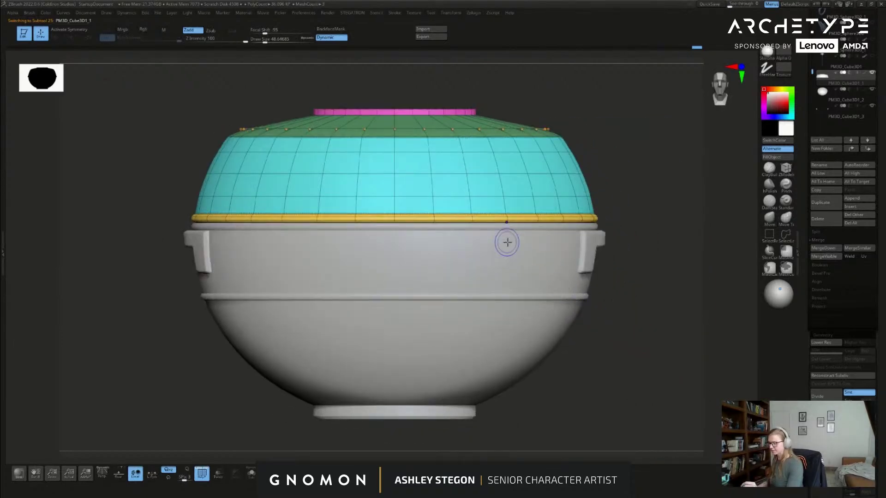
{"action": "key", "text": "shift+f"}
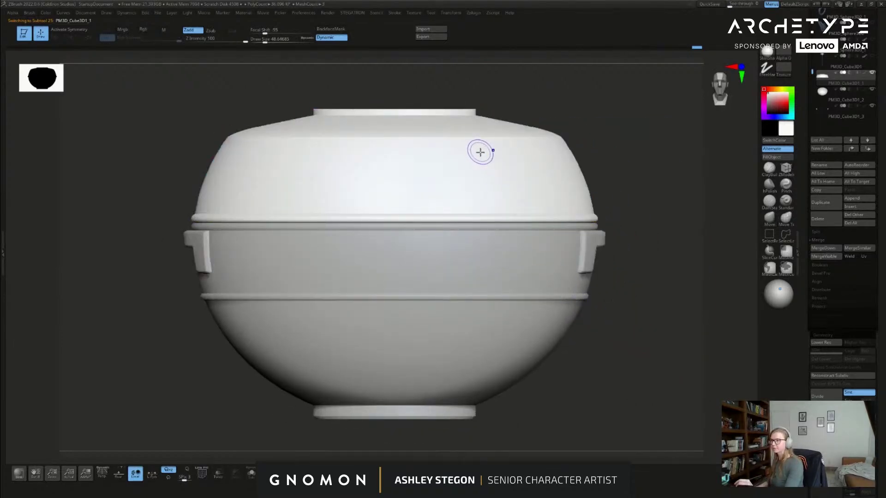
{"action": "key", "text": "shift+f"}
{"action": "key", "text": "shift+f"}
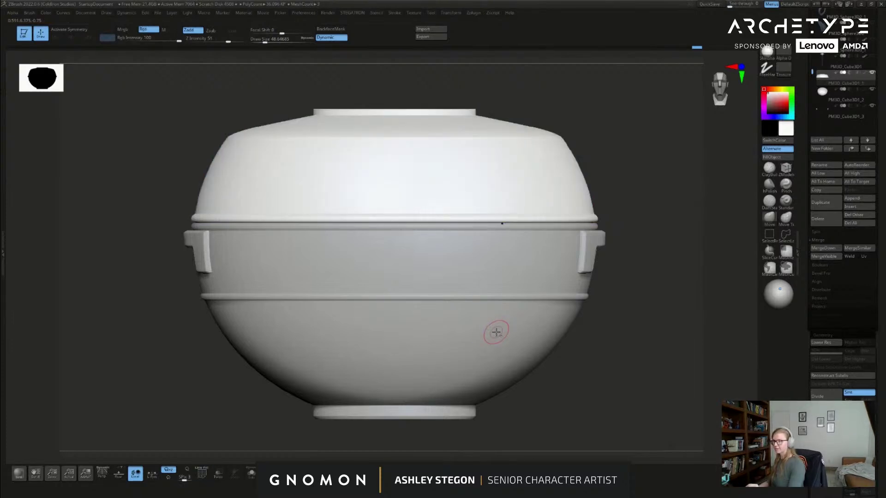
Step: Duplicate the lower bowl, isolate the copy and display only its green wall polygroup
{"action": "left_click", "coordinate": [496, 331], "text": "alt"}
{"action": "key", "text": "shift+f"}
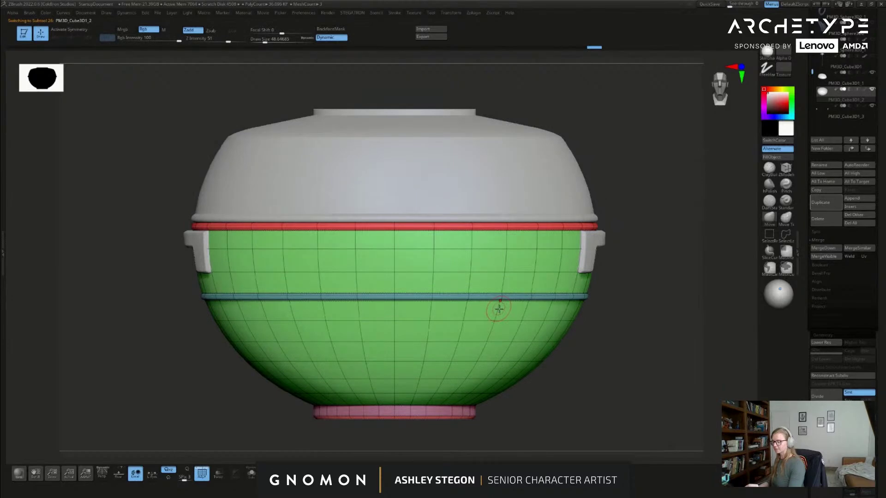
{"action": "left_click_drag", "start_coordinate": [619, 336], "coordinate": [621, 354], "text": "alt"}
{"action": "mouse_move", "coordinate": [621, 354]}
{"action": "left_mouse_down"}
{"action": "mouse_move", "coordinate": [600, 353]}
{"action": "mouse_move", "coordinate": [626, 351]}
{"action": "left_mouse_up"}
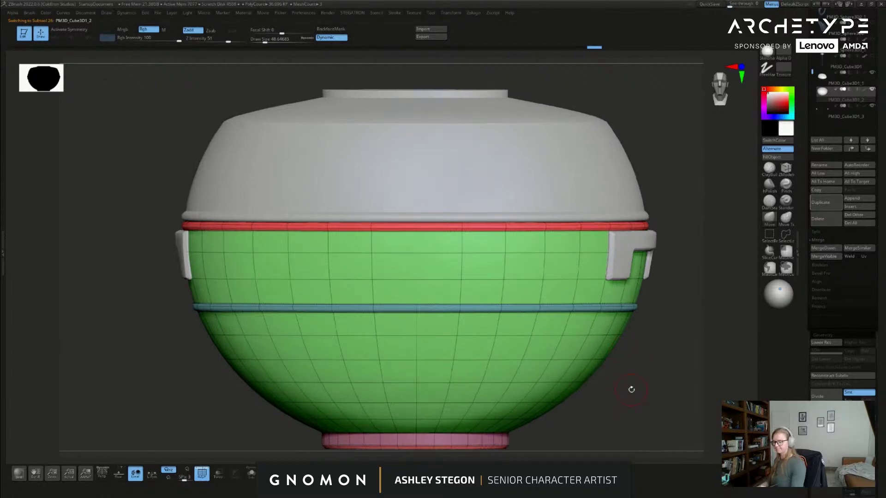
{"action": "left_click", "coordinate": [821, 203]}
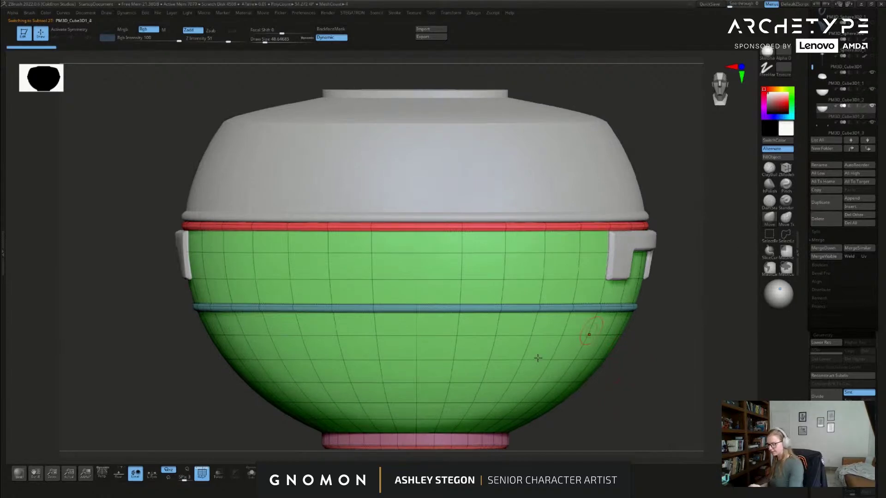
{"action": "left_click", "coordinate": [250, 475]}
{"action": "key", "text": "shift+f"}
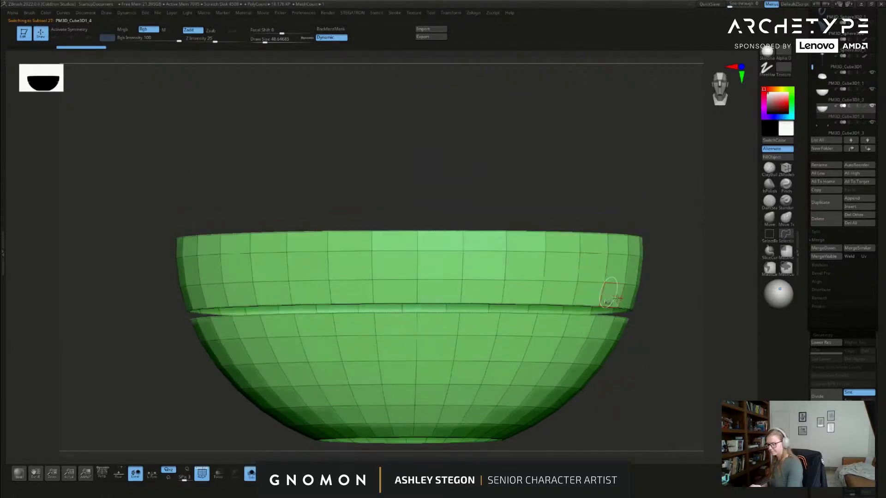
{"action": "mouse_move", "coordinate": [654, 321]}
{"action": "left_mouse_down"}
{"action": "mouse_move", "coordinate": [656, 339]}
{"action": "mouse_move", "coordinate": [654, 303]}
{"action": "left_mouse_up"}
Step: Split the copy's visible upper and lower wall sections into separate polygroups with Auto Groups
{"action": "key", "text": "1"}
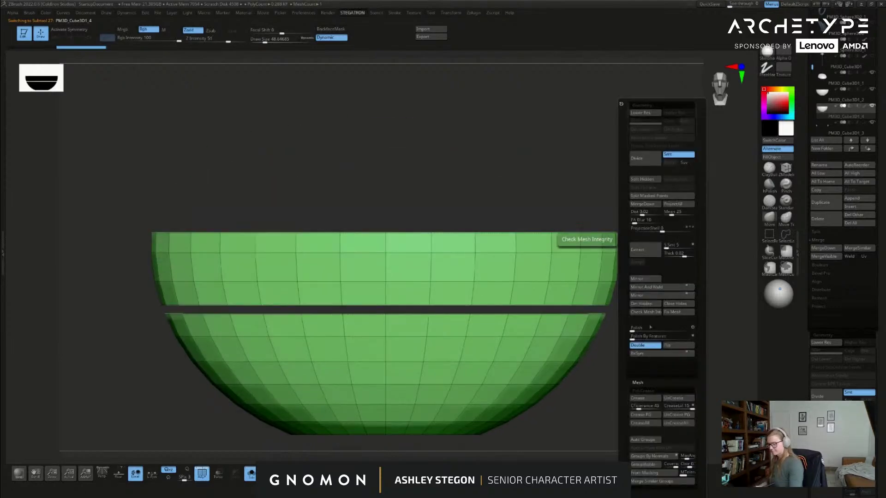
{"action": "left_click", "coordinate": [656, 439]}
{"action": "left_click", "coordinate": [657, 435]}
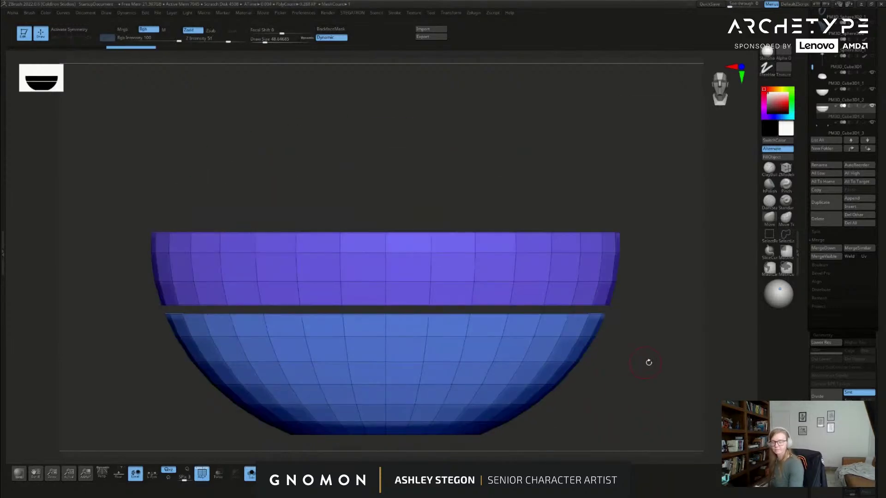
Step: Isolate the upper wall section of the duplicated bowl and delete all its hidden geometry
{"action": "left_click", "coordinate": [659, 367], "text": "ctrl+shift"}
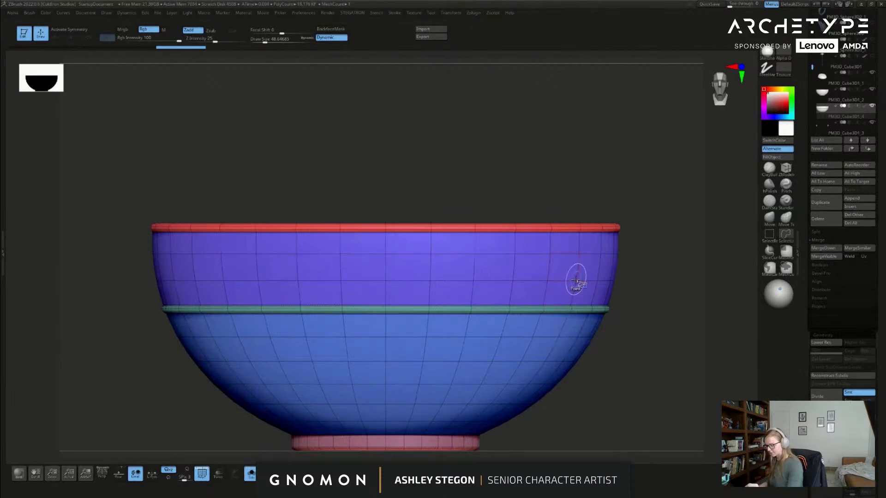
{"action": "left_click", "coordinate": [577, 277], "text": "ctrl+shift"}
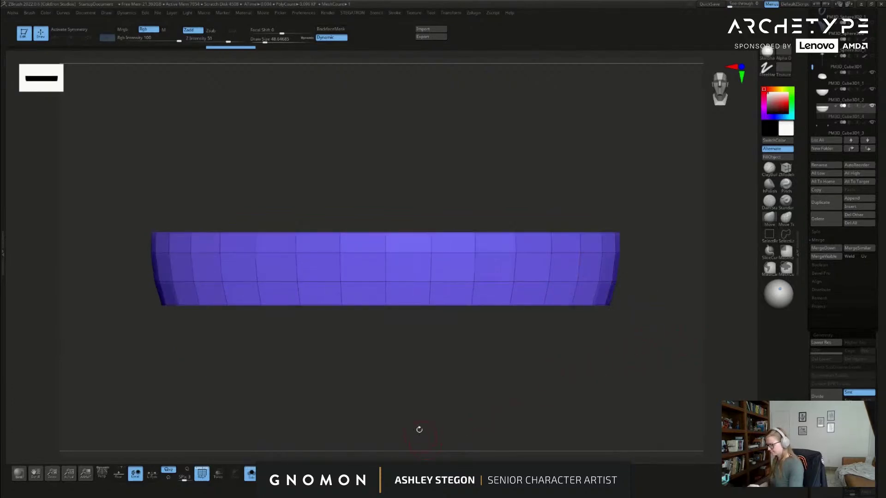
{"action": "key", "text": "space"}
{"action": "left_click", "coordinate": [636, 303]}
{"action": "key", "text": "shift+f"}
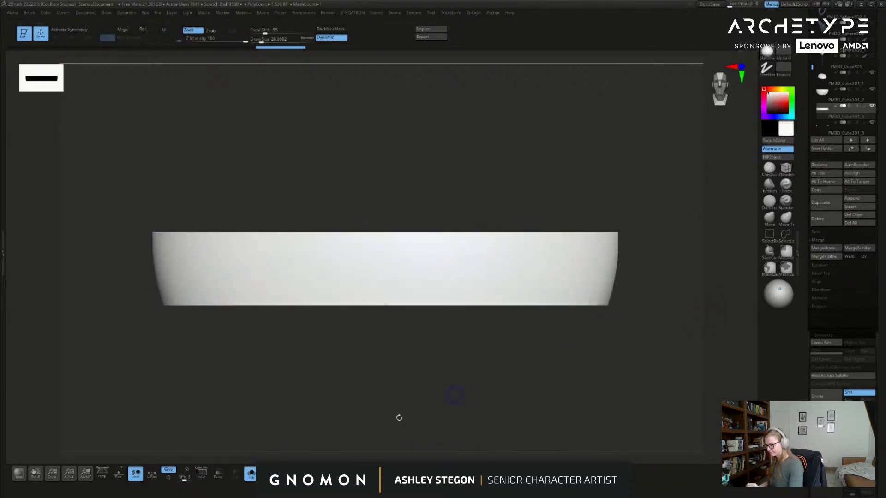
Step: Show the whole lidded bowl again and check the wall band's fit from the front, with and without polyframe
{"action": "left_click", "coordinate": [251, 477]}
{"action": "left_click_drag", "start_coordinate": [637, 328], "coordinate": [733, 307], "text": "alt"}
{"action": "left_click_drag", "start_coordinate": [805, 336], "coordinate": [824, 280]}
{"action": "left_click", "coordinate": [823, 280]}
{"action": "left_click_drag", "start_coordinate": [632, 341], "coordinate": [635, 345], "text": "shift"}
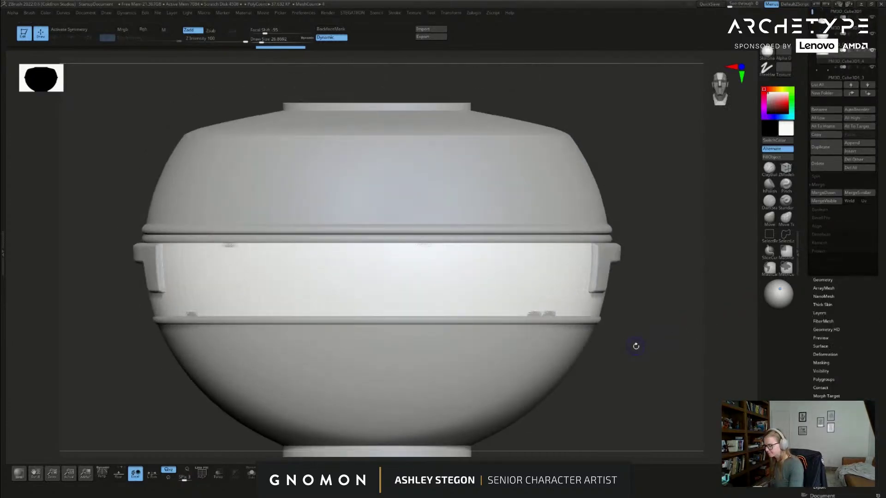
{"action": "key", "text": "shift+f"}
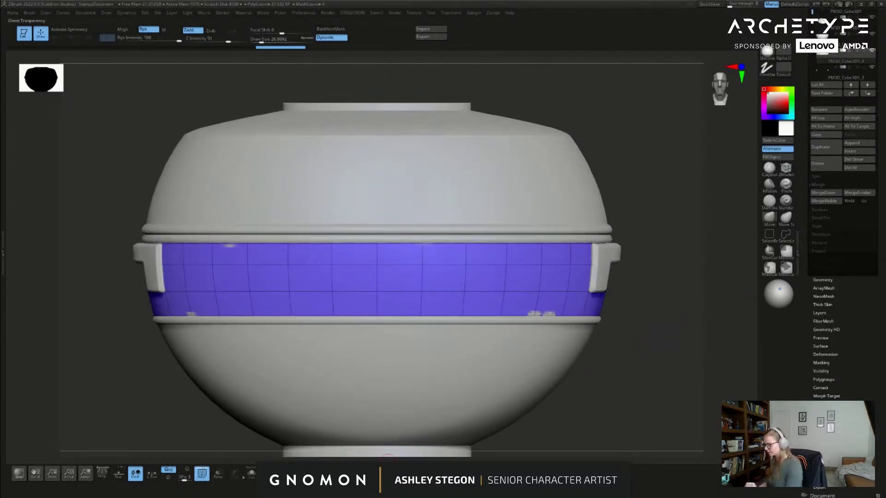
Step: Isolate the wall band and open its Surface noise settings
{"action": "left_click", "coordinate": [251, 473]}
{"action": "left_click_drag", "start_coordinate": [603, 332], "coordinate": [599, 352]}
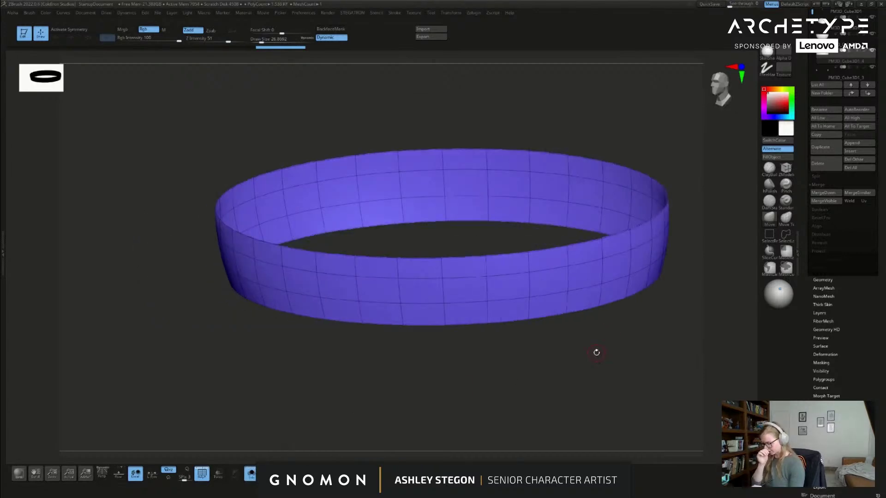
{"action": "left_click", "coordinate": [820, 346]}
{"action": "left_click_drag", "start_coordinate": [807, 355], "coordinate": [812, 305]}
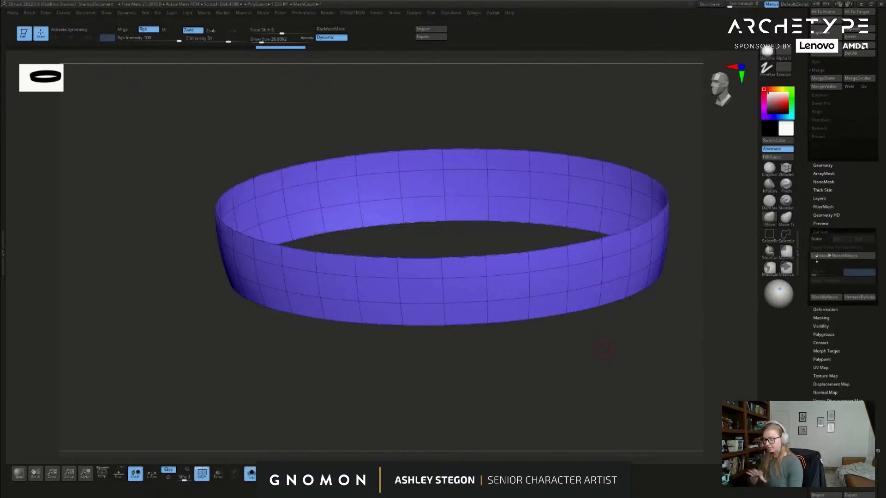
Step: Create a UV Master working clone of the band and unwrap it with Symmetry on
{"action": "left_click_drag", "start_coordinate": [601, 369], "coordinate": [557, 149]}
{"action": "left_click", "coordinate": [492, 14]}
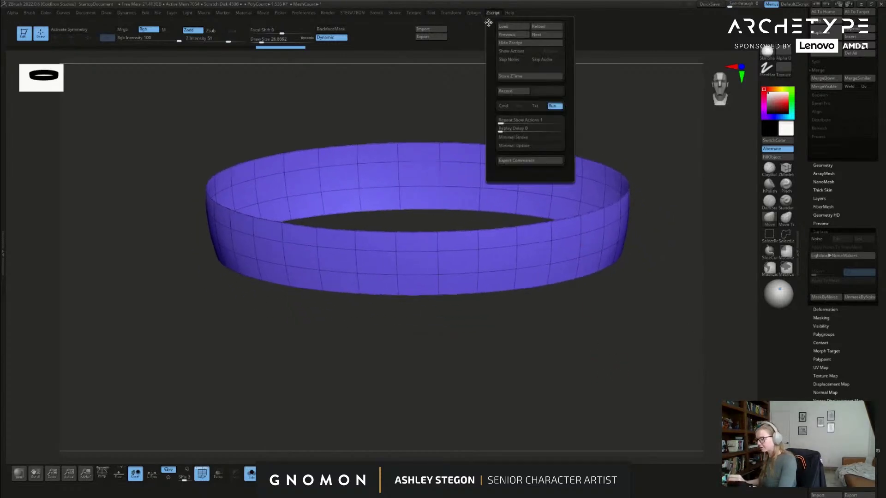
{"action": "left_click", "coordinate": [475, 13]}
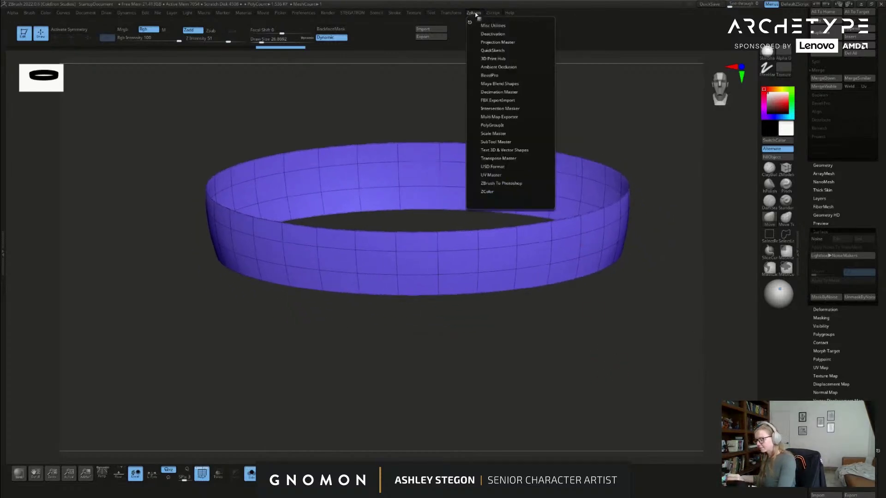
{"action": "left_click", "coordinate": [493, 175]}
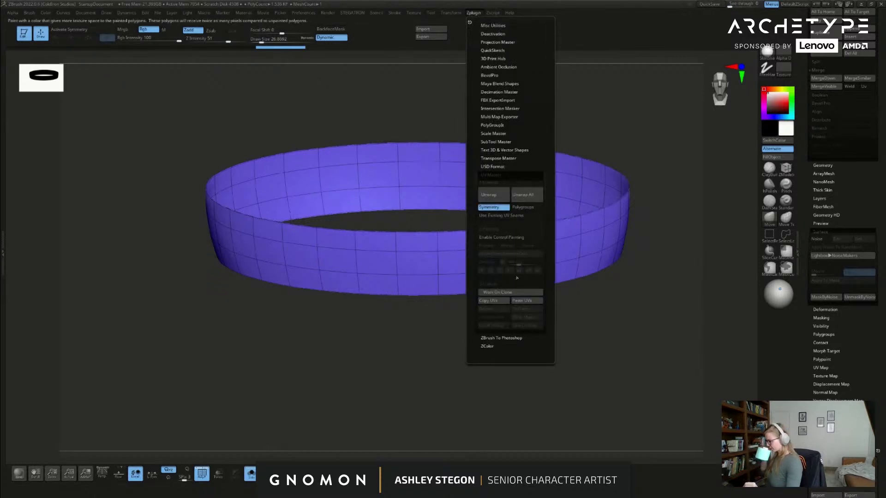
{"action": "left_click", "coordinate": [518, 292]}
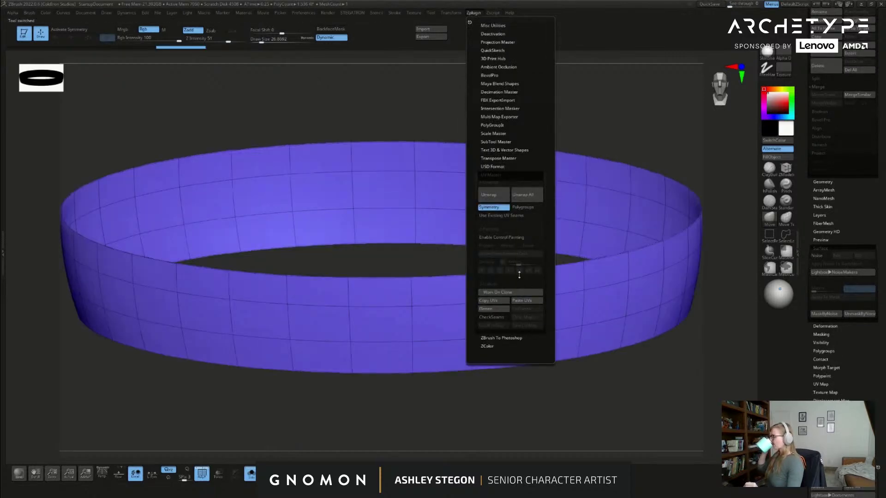
{"action": "left_click", "coordinate": [504, 195]}
Step: Flatten the clone's UVs, move the strip up to the middle of the UV square, and unflatten it
{"action": "left_click", "coordinate": [479, 13]}
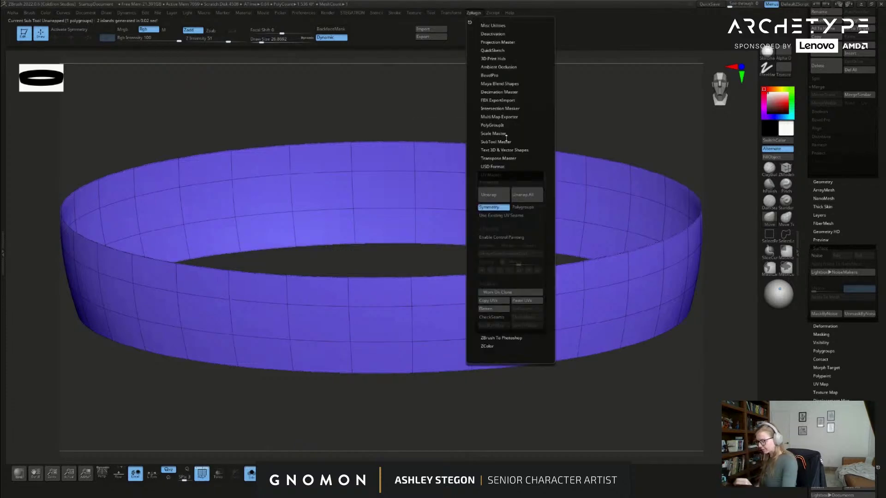
{"action": "left_click", "coordinate": [494, 309]}
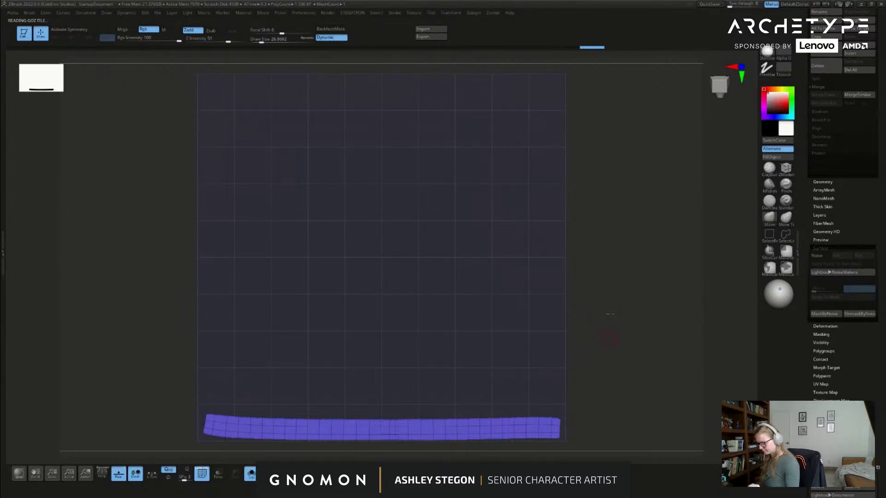
{"action": "key", "text": "w"}
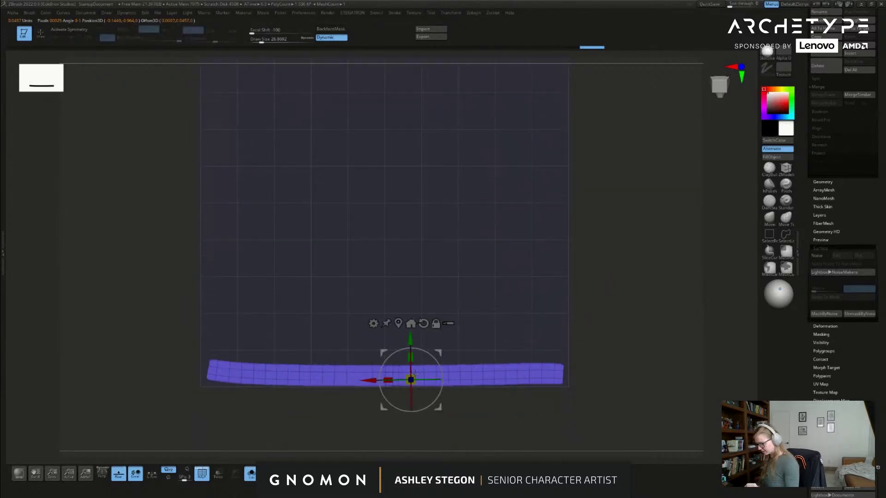
{"action": "left_click_drag", "start_coordinate": [409, 341], "coordinate": [408, 176]}
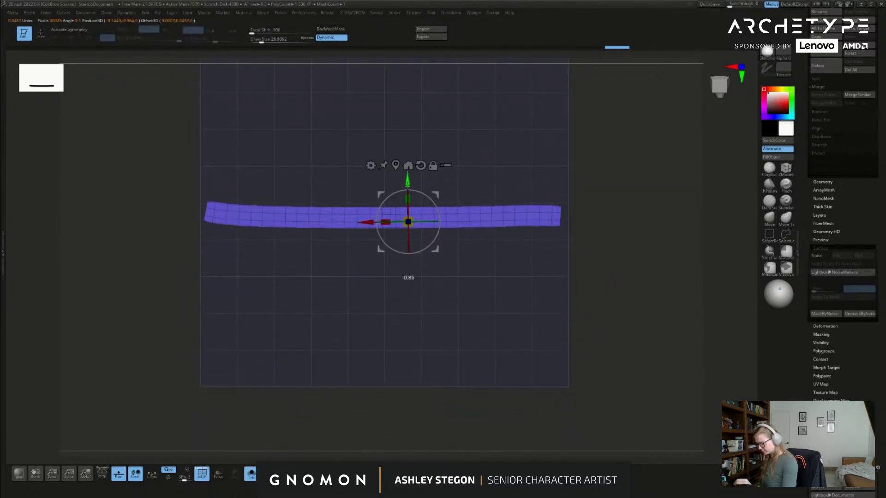
{"action": "key", "text": "q"}
{"action": "left_click_drag", "start_coordinate": [602, 253], "coordinate": [595, 244]}
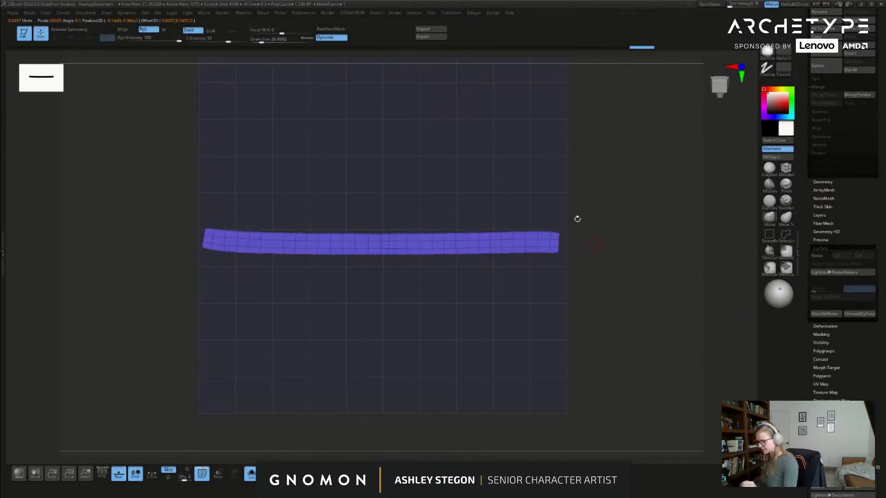
{"action": "left_click", "coordinate": [474, 13]}
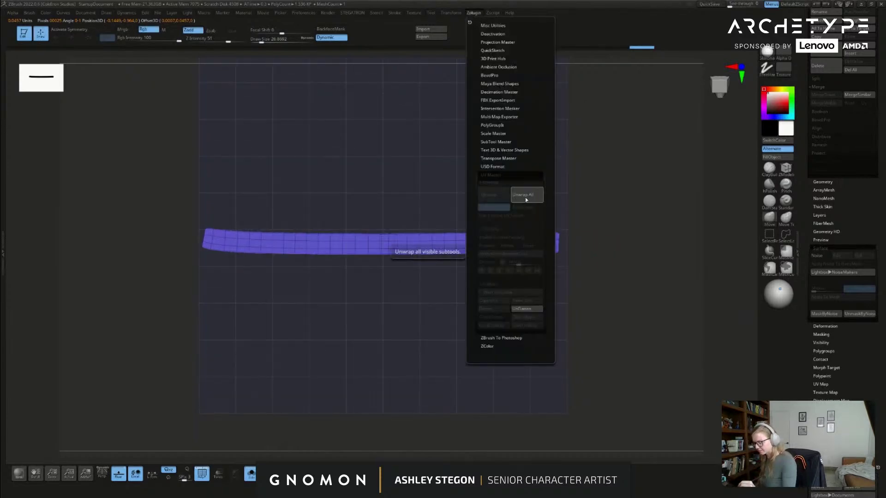
{"action": "left_click", "coordinate": [525, 308]}
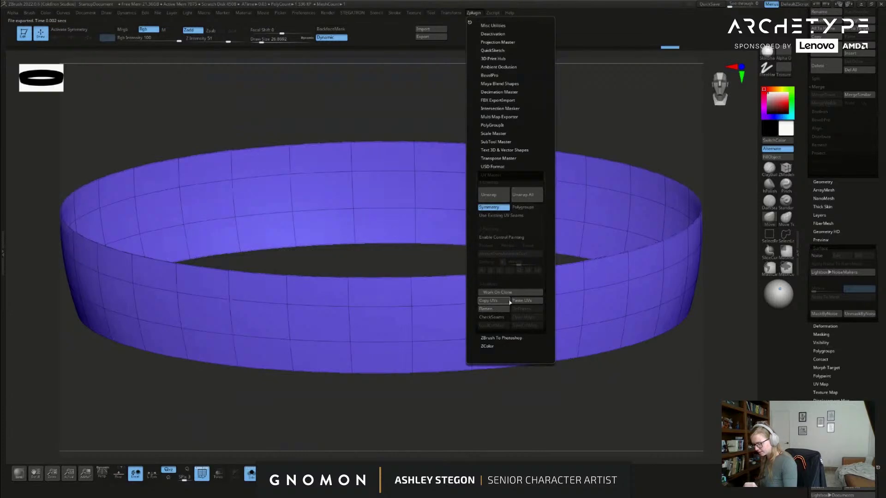
Step: Copy the clone's UVs and paste them onto the original wall band
{"action": "left_click", "coordinate": [506, 304]}
{"action": "left_click_drag", "start_coordinate": [807, 120], "coordinate": [807, 189]}
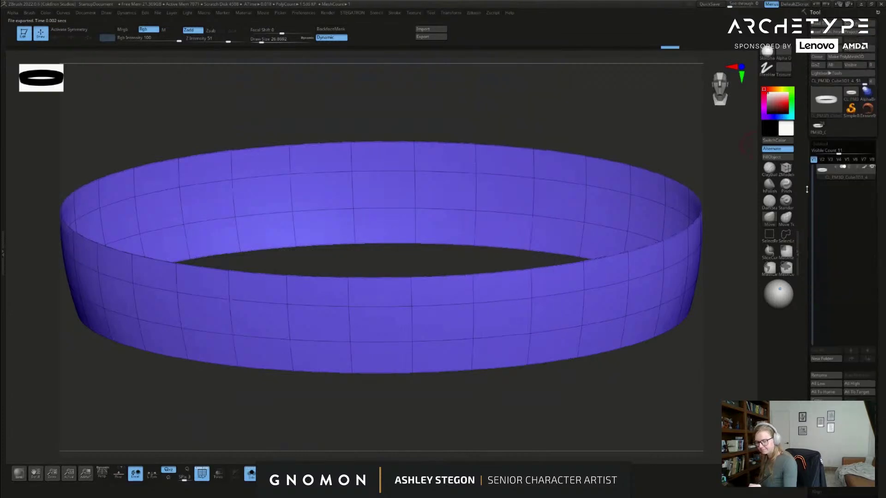
{"action": "left_click", "coordinate": [820, 126]}
{"action": "left_click", "coordinate": [474, 13]}
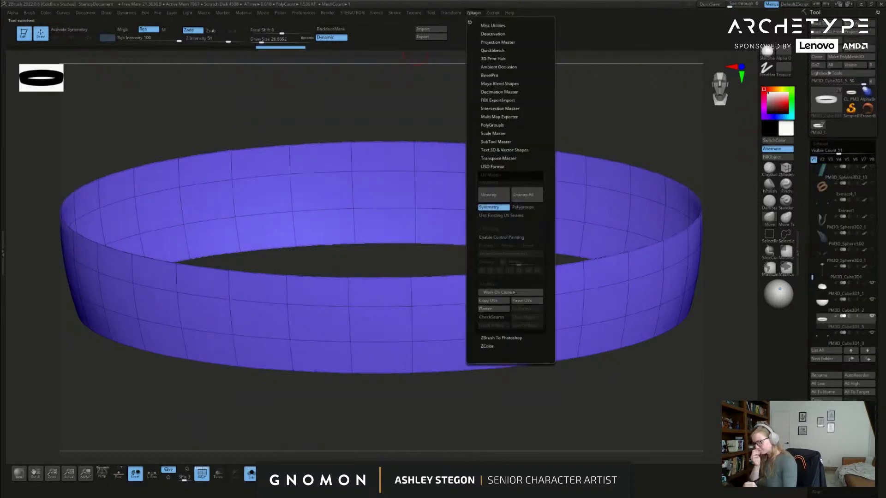
{"action": "left_click", "coordinate": [522, 301]}
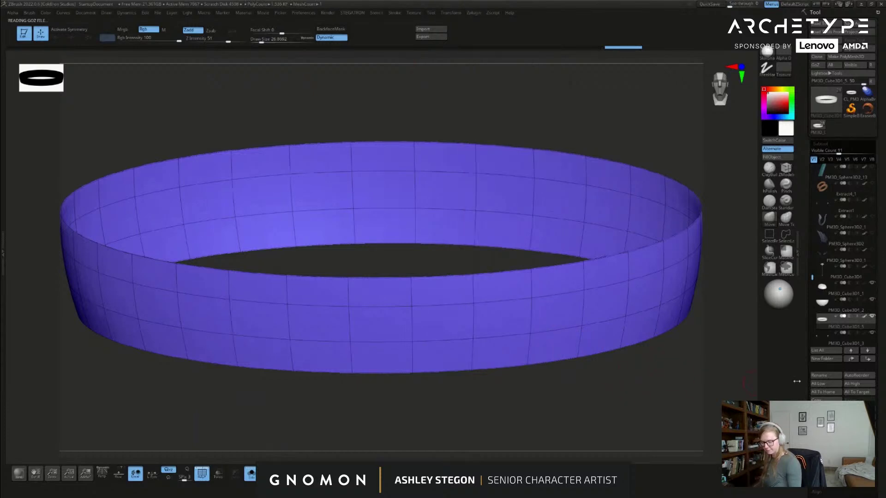
Step: Open NoiseMaker for the band, frame the ring in its preview, and open the NoisePlug patterns in UV mode
{"action": "scroll", "coordinate": [795, 381], "scroll_direction": "down", "scroll_amount": 5}
{"action": "left_click_drag", "start_coordinate": [720, 350], "coordinate": [641, 363]}
{"action": "left_click", "coordinate": [818, 314]}
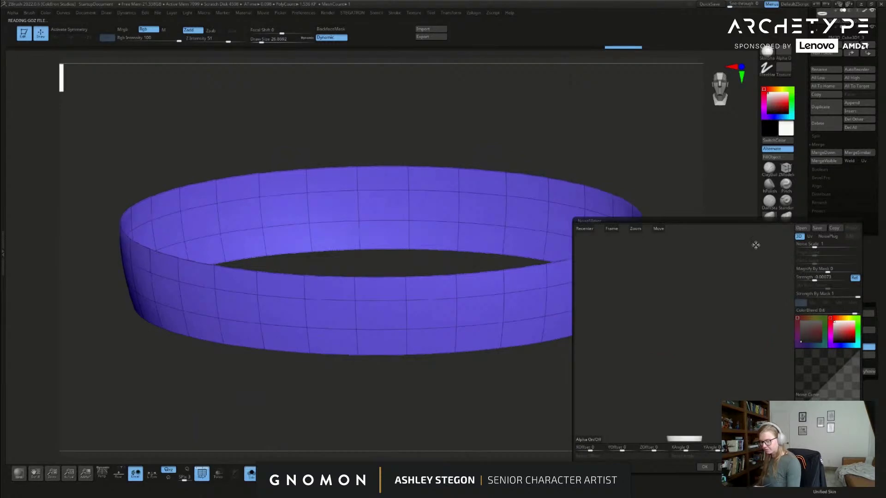
{"action": "left_click", "coordinate": [612, 230]}
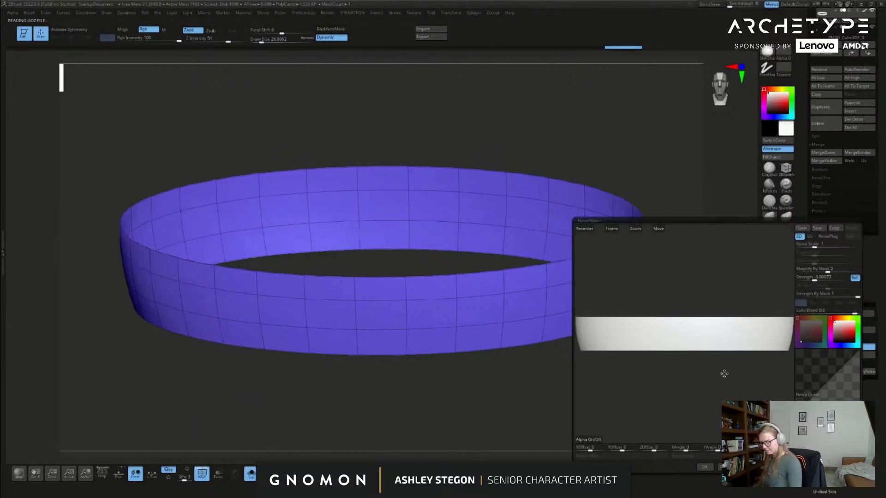
{"action": "left_click_drag", "start_coordinate": [725, 334], "coordinate": [712, 352], "text": "alt"}
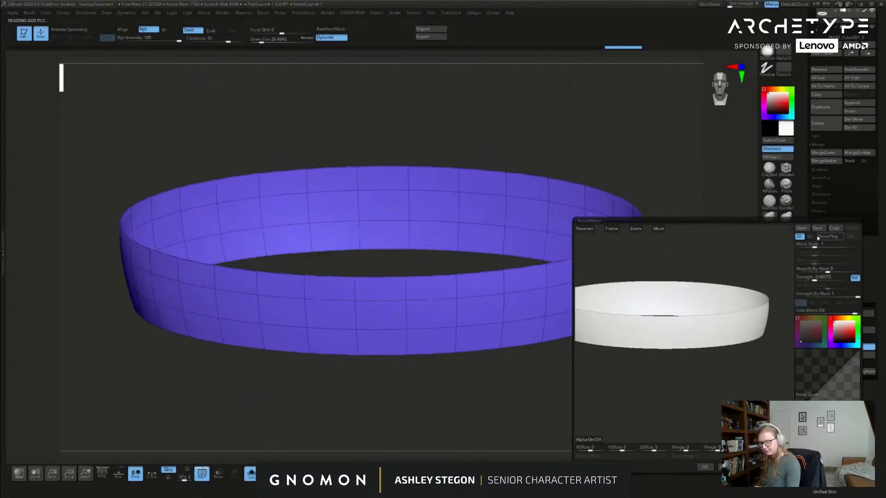
{"action": "left_click", "coordinate": [836, 237]}
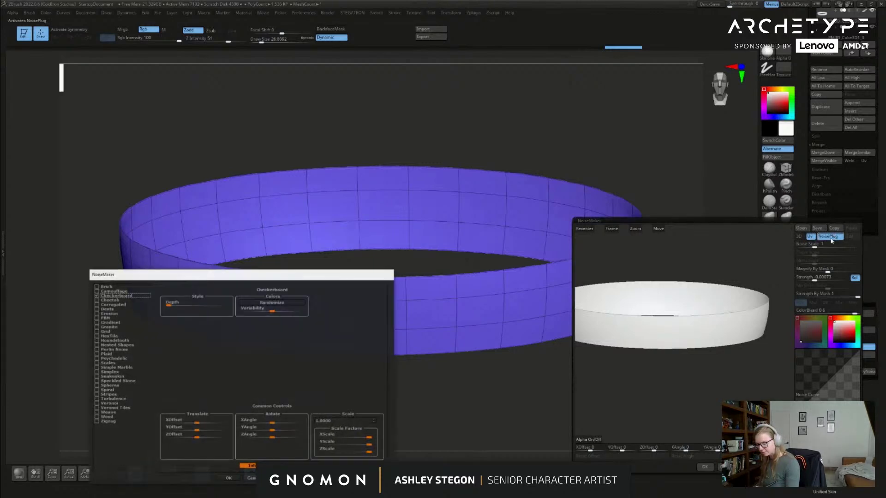
Step: Choose the Weave pattern in NoisePlug and accept it for the band
{"action": "left_click_drag", "start_coordinate": [339, 276], "coordinate": [533, 150]}
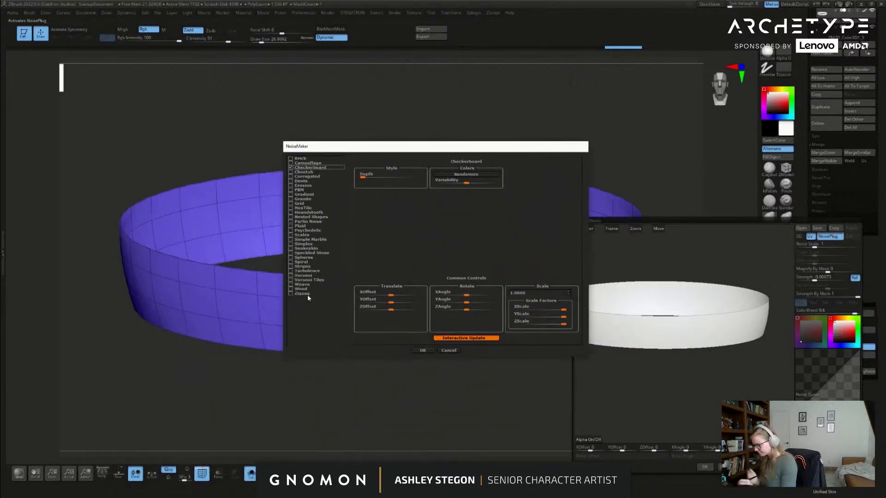
{"action": "left_click", "coordinate": [291, 285]}
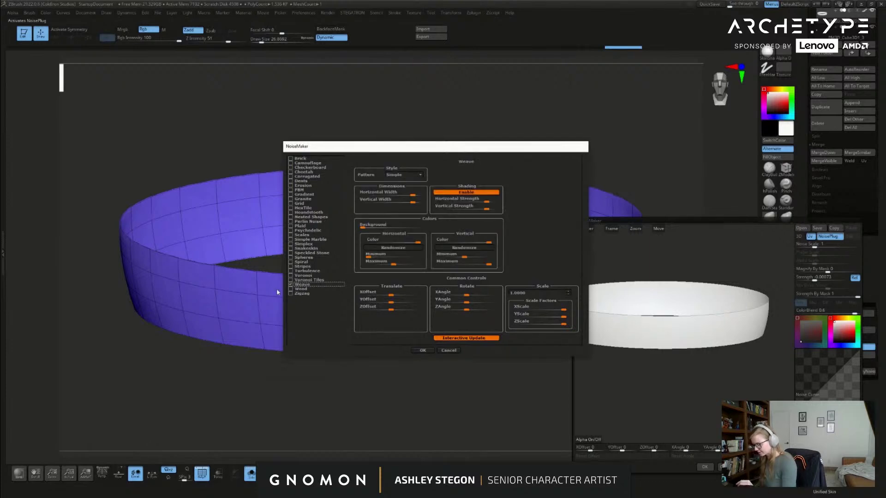
{"action": "left_click", "coordinate": [423, 351]}
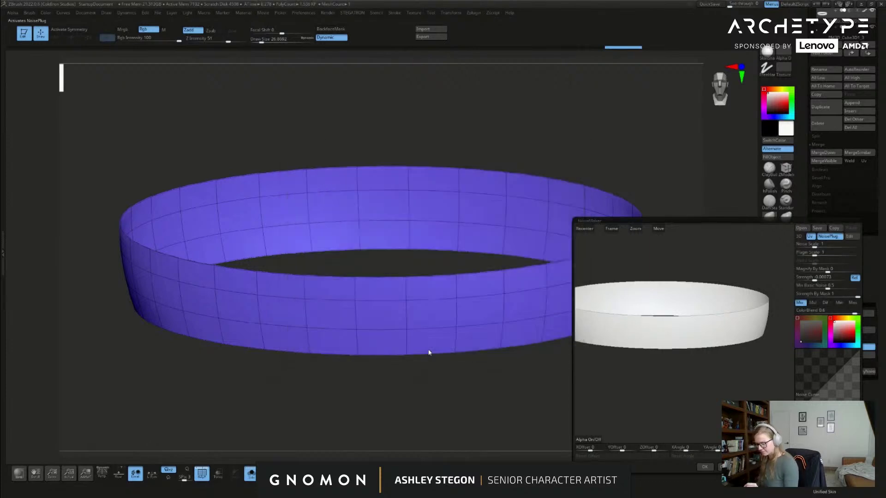
Step: Set the band's Noise Scale and Mix Basic Noise to 0, and raise the noise strength to about 0.021
{"action": "left_click_drag", "start_coordinate": [696, 317], "coordinate": [713, 329]}
{"action": "left_click", "coordinate": [813, 252]}
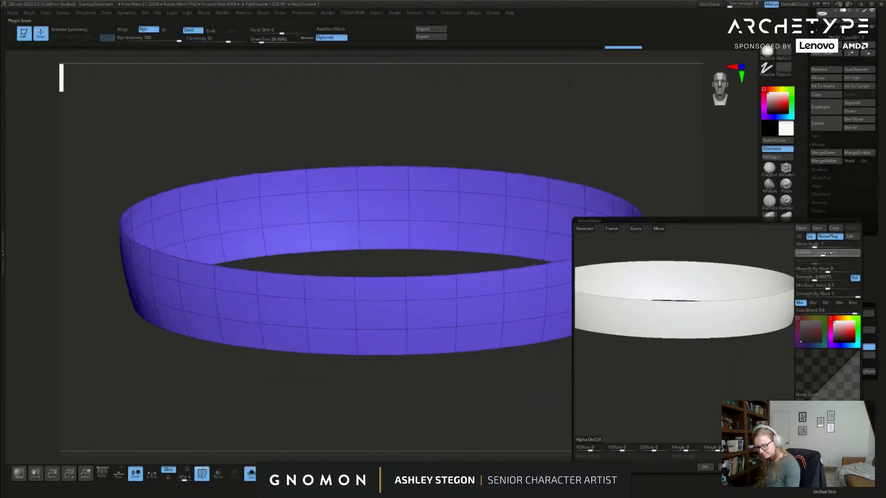
{"action": "mouse_move", "coordinate": [823, 254]}
{"action": "left_mouse_down"}
{"action": "mouse_move", "coordinate": [796, 254]}
{"action": "mouse_move", "coordinate": [823, 248]}
{"action": "left_mouse_up"}
{"action": "mouse_move", "coordinate": [813, 254]}
{"action": "left_mouse_down"}
{"action": "mouse_move", "coordinate": [827, 247]}
{"action": "mouse_move", "coordinate": [797, 247]}
{"action": "left_mouse_up"}
{"action": "left_click_drag", "start_coordinate": [815, 280], "coordinate": [797, 289]}
{"action": "left_click", "coordinate": [829, 298]}
{"action": "left_click_drag", "start_coordinate": [716, 316], "coordinate": [716, 325], "text": "alt"}
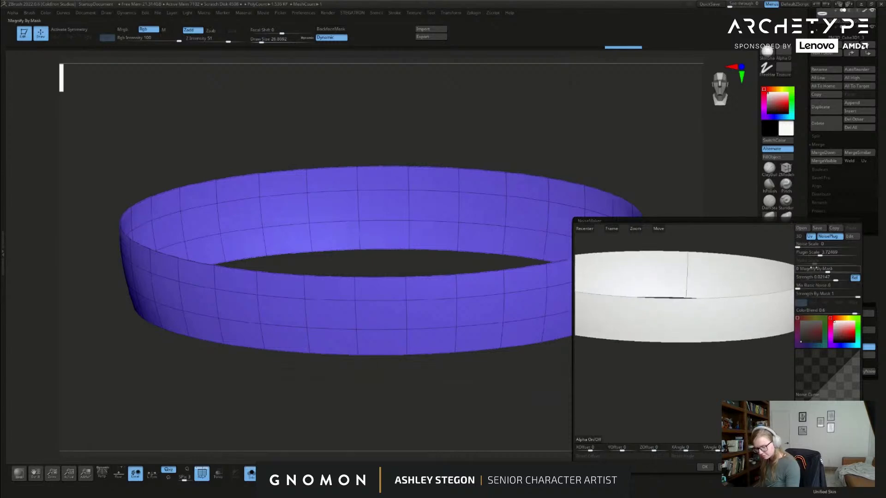
Step: Reduce the Plugin Scale to about 0.0131, turn off scale-relative strength, and lower the strength for a fine, shallow weave
{"action": "left_click_drag", "start_coordinate": [820, 256], "coordinate": [822, 255]}
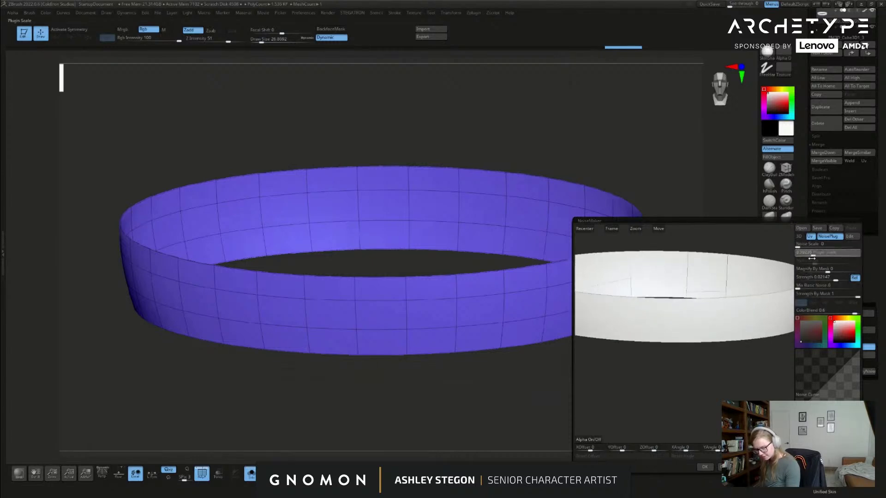
{"action": "left_click_drag", "start_coordinate": [813, 257], "coordinate": [843, 280]}
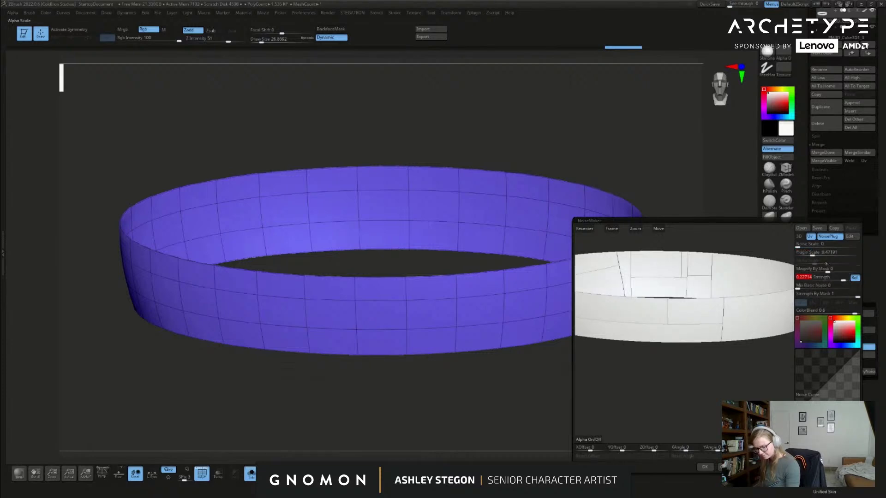
{"action": "left_click", "coordinate": [812, 254]}
{"action": "left_click_drag", "start_coordinate": [812, 254], "coordinate": [803, 253]}
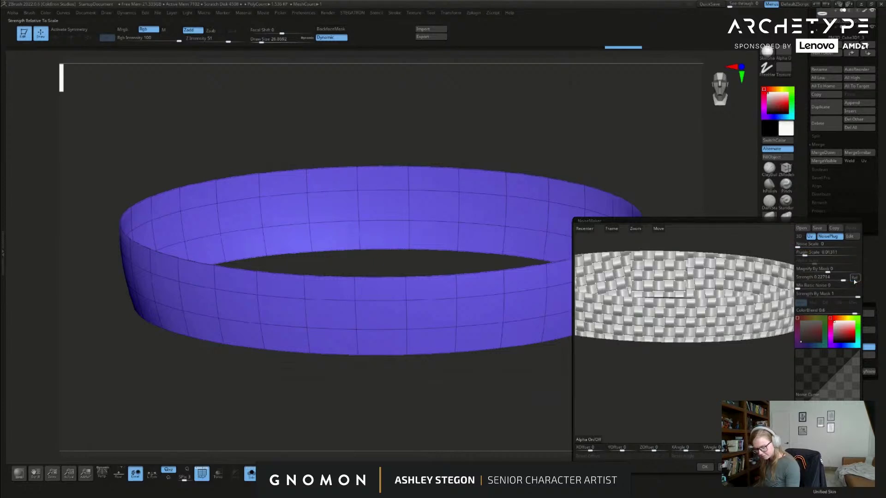
{"action": "left_click_drag", "start_coordinate": [843, 280], "coordinate": [834, 281]}
{"action": "left_click_drag", "start_coordinate": [715, 323], "coordinate": [684, 293]}
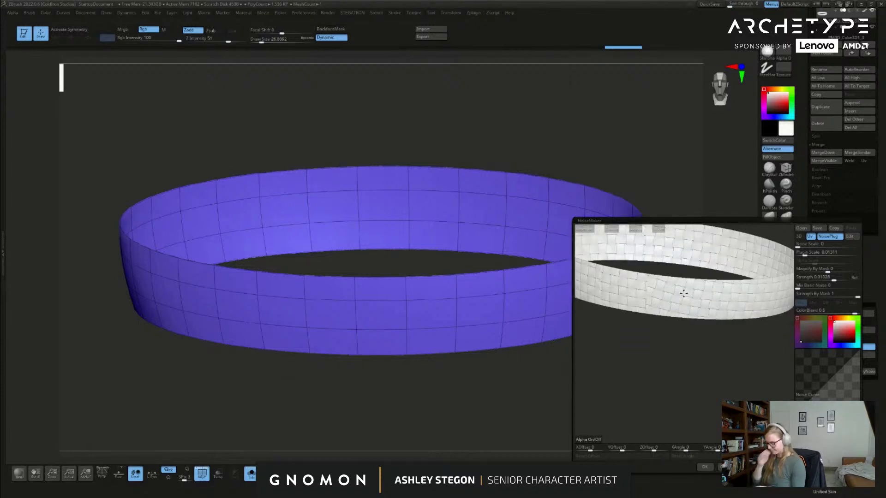
Step: Accept the weave noise, bring back the rest of the bowl, and inspect the woven band around its side
{"action": "left_click_drag", "start_coordinate": [715, 364], "coordinate": [698, 309]}
{"action": "left_click", "coordinate": [705, 467]}
{"action": "mouse_move", "coordinate": [633, 380]}
{"action": "left_mouse_down"}
{"action": "mouse_move", "coordinate": [630, 370]}
{"action": "mouse_move", "coordinate": [578, 369]}
{"action": "mouse_move", "coordinate": [611, 337]}
{"action": "left_mouse_up"}
{"action": "left_click", "coordinate": [251, 473]}
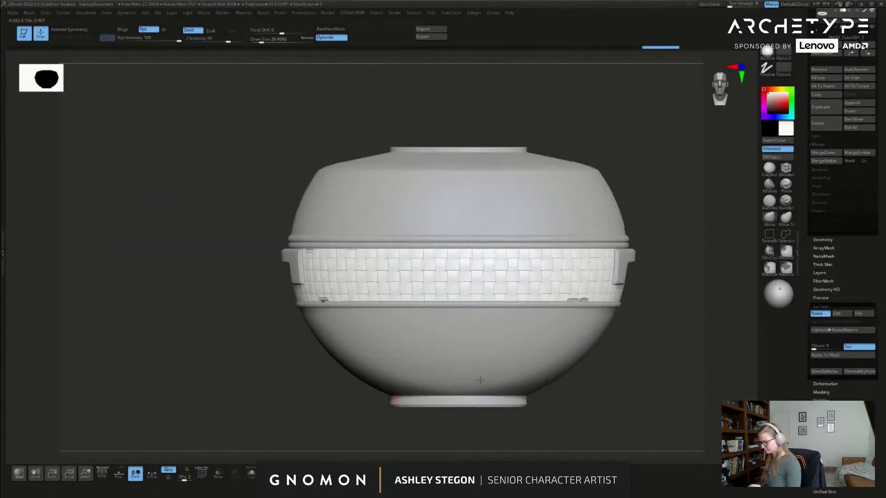
{"action": "left_click_drag", "start_coordinate": [645, 377], "coordinate": [494, 356]}
{"action": "left_click_drag", "start_coordinate": [594, 274], "coordinate": [627, 301]}
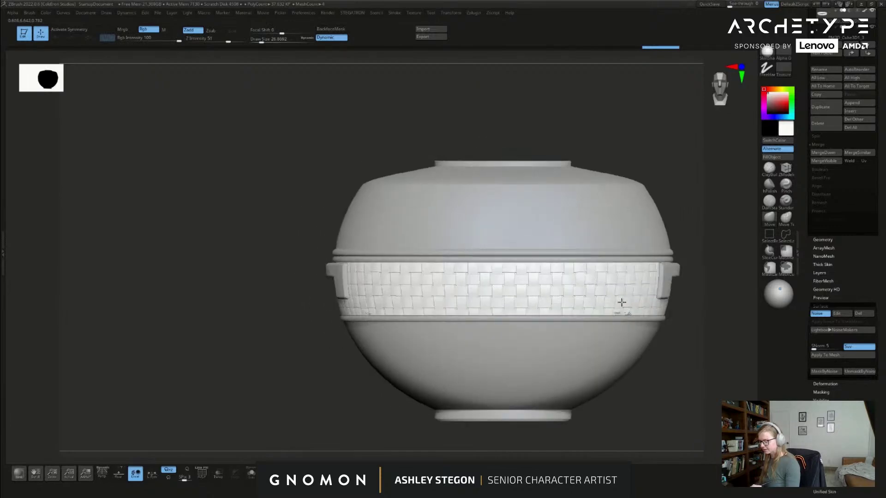
{"action": "left_click_drag", "start_coordinate": [674, 372], "coordinate": [605, 330], "text": "alt"}
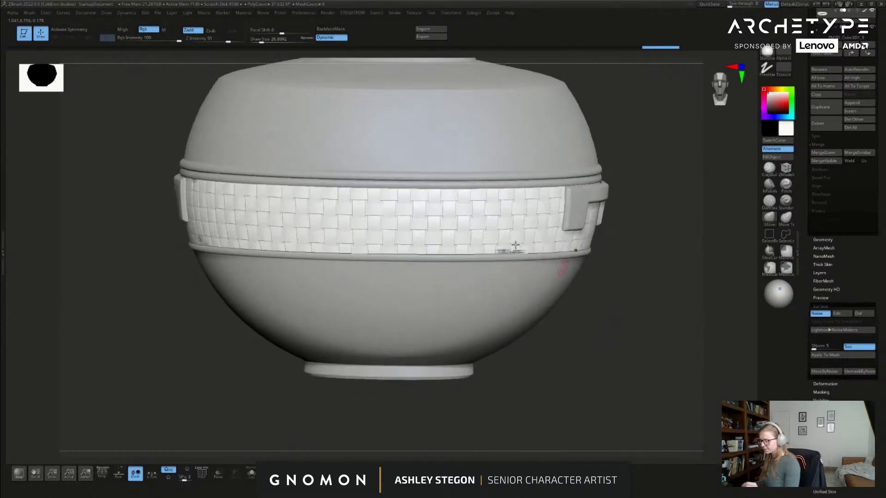
Step: Reopen the band's noise settings and switch the NoisePlug pattern from Weave to Stripes
{"action": "left_click", "coordinate": [836, 314]}
{"action": "left_click", "coordinate": [828, 237]}
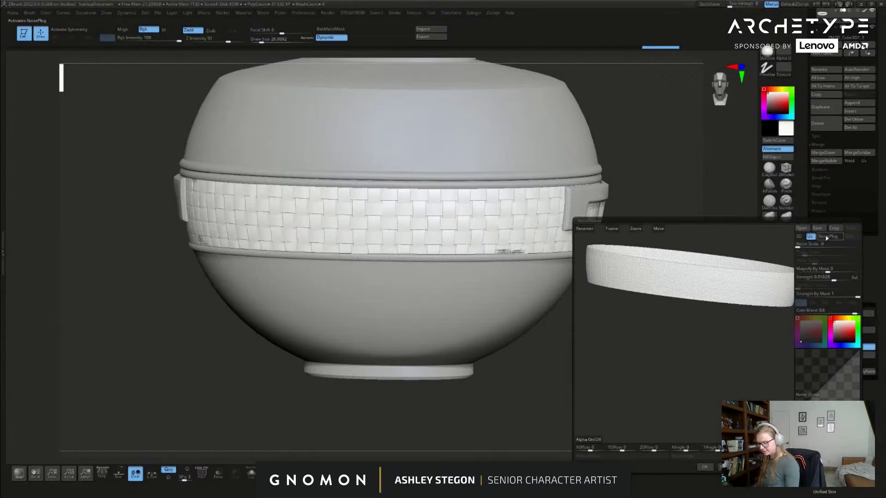
{"action": "left_click", "coordinate": [829, 238]}
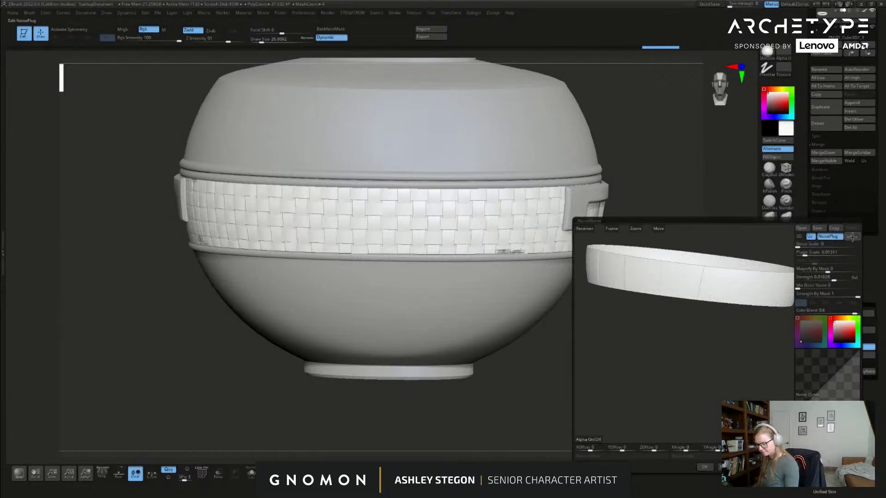
{"action": "left_click", "coordinate": [850, 237]}
{"action": "left_click_drag", "start_coordinate": [360, 278], "coordinate": [685, 168]}
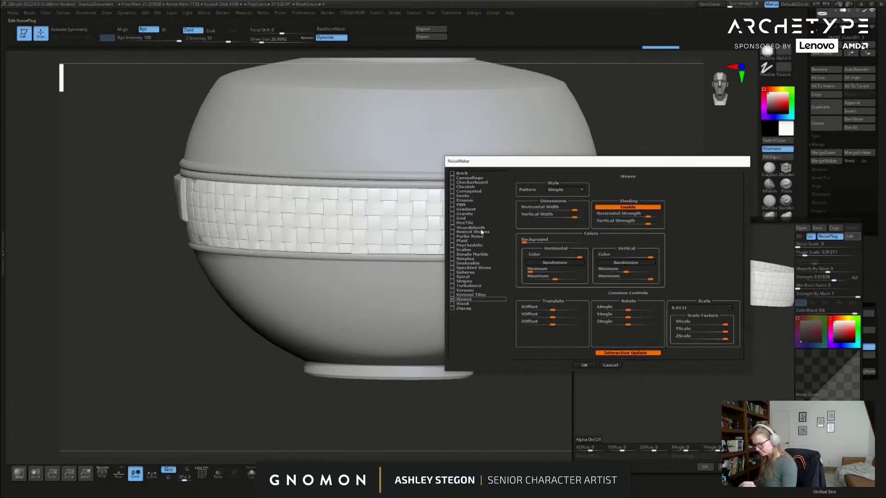
{"action": "left_click", "coordinate": [460, 281]}
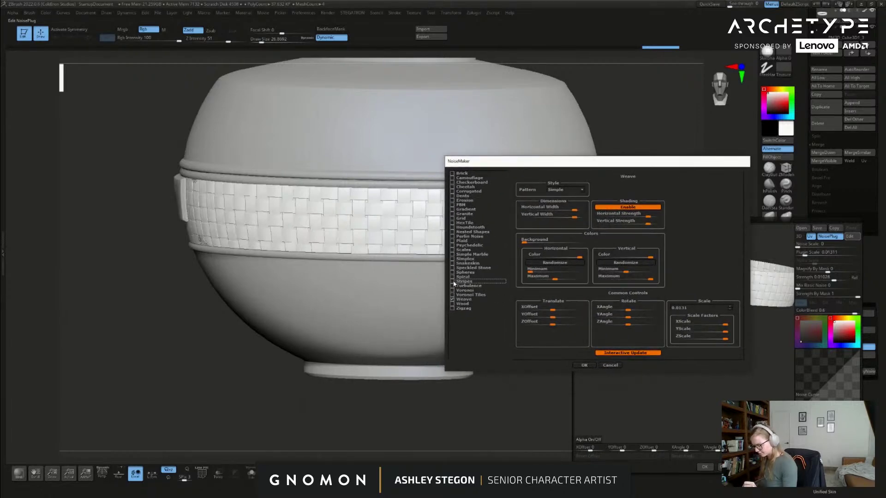
{"action": "left_click", "coordinate": [584, 365]}
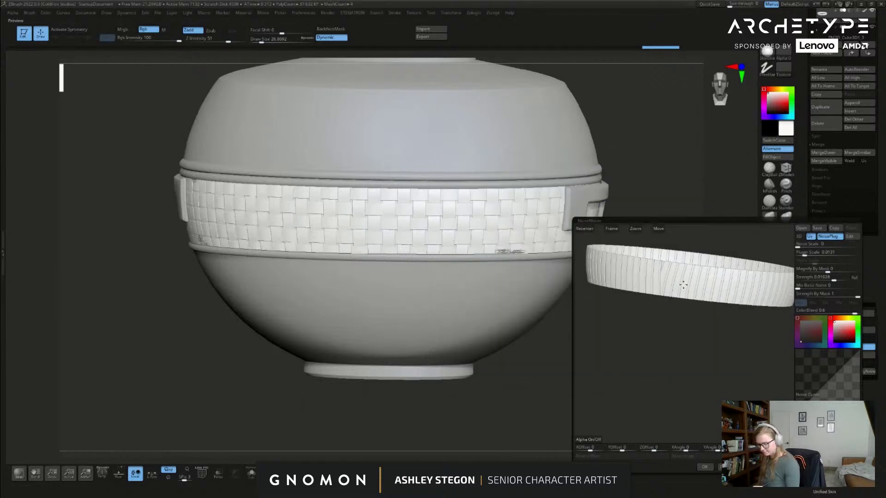
Step: Rotate the stripe pattern so it runs diagonally around the band, and accept the noise
{"action": "left_click_drag", "start_coordinate": [750, 449], "coordinate": [752, 449]}
{"action": "left_click_drag", "start_coordinate": [707, 284], "coordinate": [733, 298]}
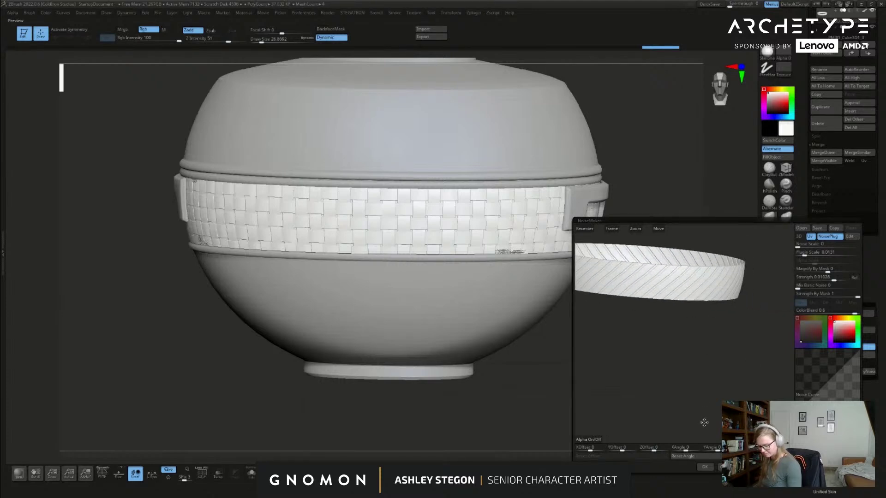
{"action": "left_click", "coordinate": [705, 468]}
Step: Make all the hidden subtools visible again so the bowl appears with the creature and its props
{"action": "left_click_drag", "start_coordinate": [653, 368], "coordinate": [397, 270]}
{"action": "left_click_drag", "start_coordinate": [802, 141], "coordinate": [803, 349]}
{"action": "left_click", "coordinate": [873, 221], "text": "shift"}
{"action": "left_click", "coordinate": [873, 221], "text": "shift"}
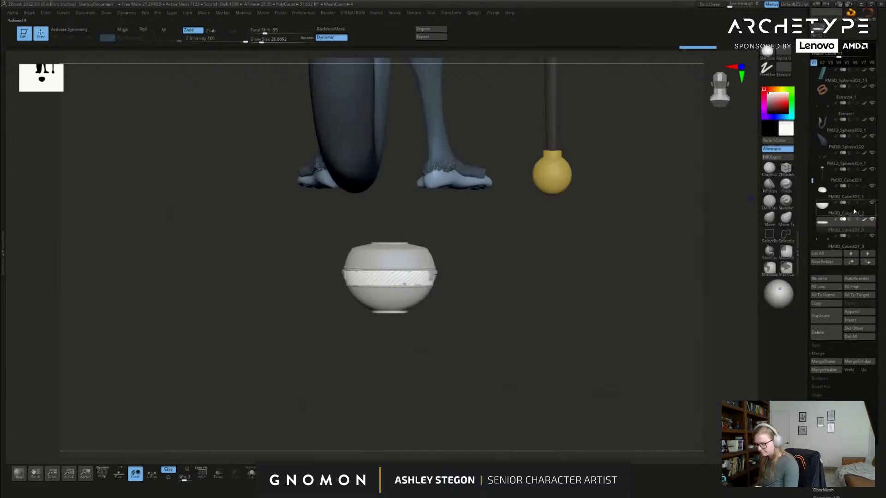
Step: Select the orange rope belt at the character's waist and switch to the Move brush
{"action": "left_click_drag", "start_coordinate": [499, 273], "coordinate": [489, 171]}
{"action": "left_click", "coordinate": [406, 94], "text": "alt"}
{"action": "left_click_drag", "start_coordinate": [443, 99], "coordinate": [417, 186], "text": "alt"}
{"action": "key", "text": "shift+f"}
{"action": "key", "text": "shift+f"}
{"action": "key", "text": "b"}
{"action": "key", "text": "m"}
{"action": "key", "text": "v"}
{"action": "mouse_move", "coordinate": [415, 183]}
{"action": "right_mouse_down"}
{"action": "mouse_move", "coordinate": [459, 178]}
{"action": "mouse_move", "coordinate": [447, 177]}
{"action": "mouse_move", "coordinate": [502, 311]}
{"action": "mouse_move", "coordinate": [507, 346]}
{"action": "right_mouse_up"}
{"action": "key", "text": "shift+f"}
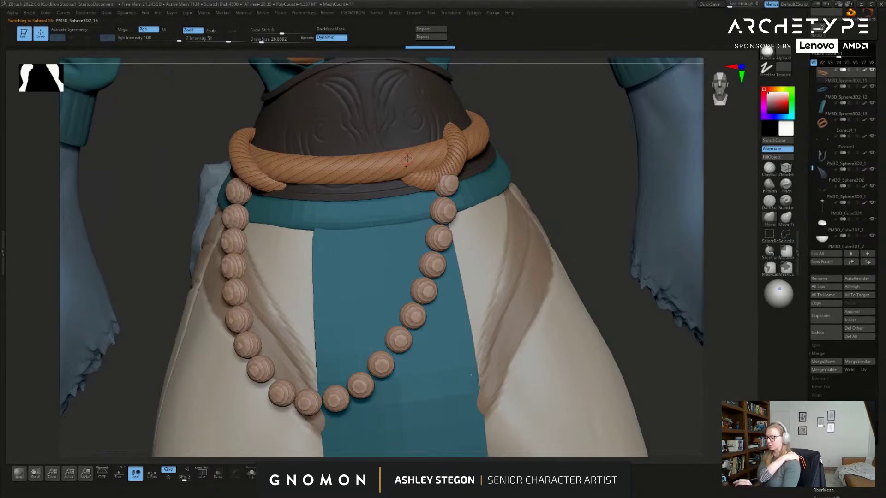
Step: Examine the bead strand on the waist belt and the beaded bracelet from several angles, with and without the polyframe
{"action": "right_click_drag", "start_coordinate": [407, 158], "coordinate": [446, 167]}
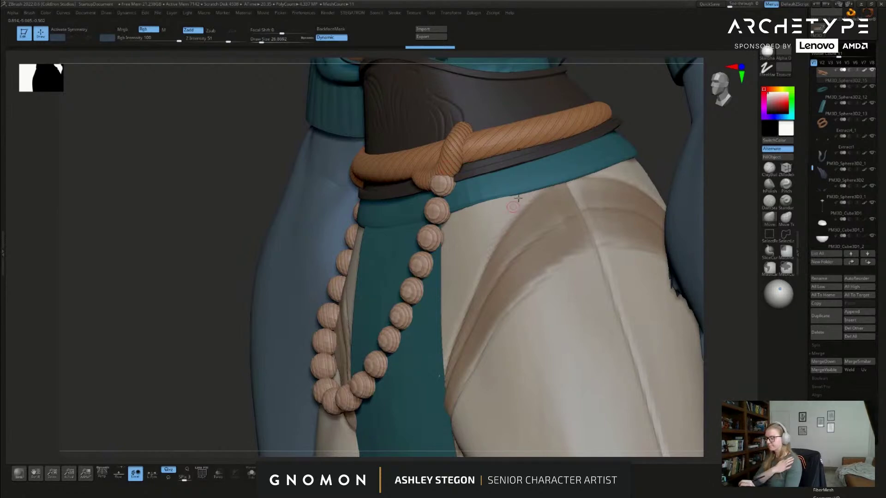
{"action": "right_click_drag", "start_coordinate": [463, 156], "coordinate": [554, 239]}
{"action": "right_click_drag", "start_coordinate": [462, 208], "coordinate": [478, 229], "text": "ctrl"}
{"action": "left_click", "coordinate": [460, 262], "text": "alt"}
{"action": "key", "text": "shift+f"}
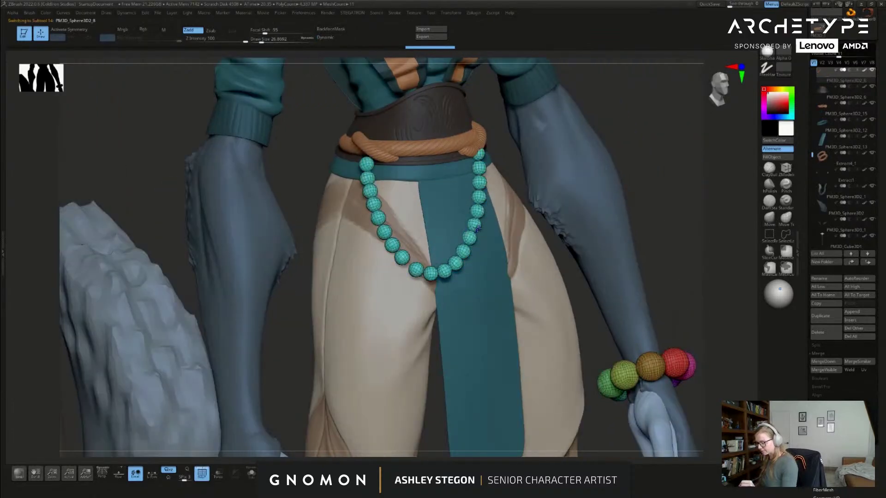
{"action": "key", "text": "shift+f"}
{"action": "right_click_drag", "start_coordinate": [665, 284], "coordinate": [646, 118], "text": "alt"}
{"action": "key", "text": "s"}
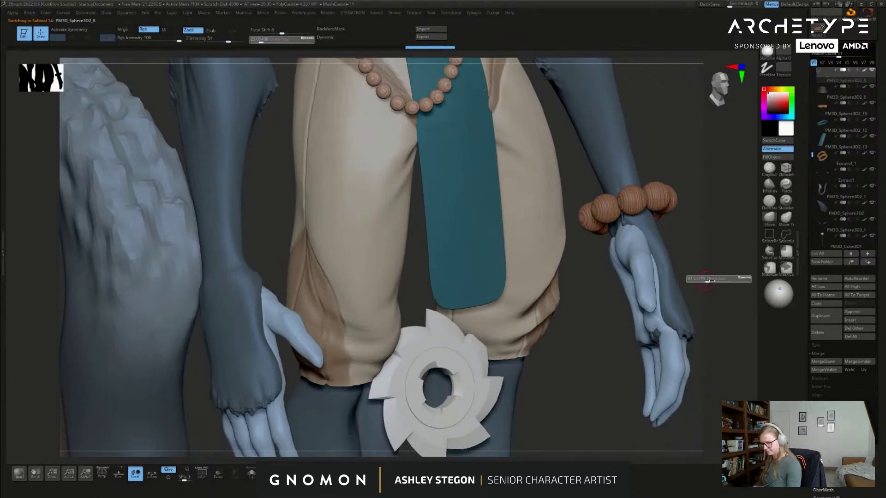
{"action": "left_click_drag", "start_coordinate": [712, 280], "coordinate": [714, 280]}
{"action": "key", "text": "s"}
{"action": "left_click_drag", "start_coordinate": [679, 239], "coordinate": [679, 238]}
{"action": "mouse_move", "coordinate": [687, 270]}
{"action": "right_mouse_down", "text": "alt"}
{"action": "mouse_move", "coordinate": [642, 216]}
{"action": "mouse_move", "coordinate": [614, 233]}
{"action": "mouse_move", "coordinate": [652, 254]}
{"action": "mouse_move", "coordinate": [658, 245]}
{"action": "mouse_move", "coordinate": [618, 172]}
{"action": "mouse_move", "coordinate": [535, 90]}
{"action": "mouse_move", "coordinate": [506, 124]}
{"action": "right_mouse_up", "text": "alt"}
{"action": "mouse_move", "coordinate": [610, 229]}
{"action": "right_mouse_down", "text": "shift"}
{"action": "mouse_move", "coordinate": [613, 287]}
{"action": "mouse_move", "coordinate": [606, 218]}
{"action": "right_mouse_up", "text": "shift"}
Step: Hide the gear-shaped piece in front of the legs and frame the pot below the feet
{"action": "left_click_drag", "start_coordinate": [812, 155], "coordinate": [824, 63]}
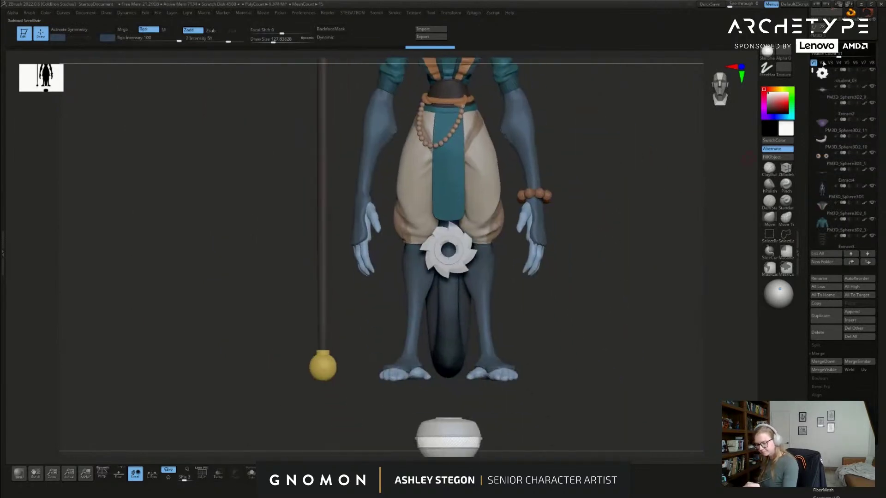
{"action": "left_click", "coordinate": [873, 71]}
{"action": "key", "text": "s"}
{"action": "left_click_drag", "start_coordinate": [558, 352], "coordinate": [562, 353]}
{"action": "right_click_drag", "start_coordinate": [590, 346], "coordinate": [592, 261], "text": "alt"}
{"action": "key", "text": "s"}
{"action": "left_click_drag", "start_coordinate": [588, 299], "coordinate": [594, 300]}
{"action": "mouse_move", "coordinate": [491, 349]}
{"action": "right_mouse_down", "text": "alt"}
{"action": "mouse_move", "coordinate": [501, 240]}
{"action": "mouse_move", "coordinate": [512, 300]}
{"action": "mouse_move", "coordinate": [509, 388]}
{"action": "right_mouse_up", "text": "alt"}
{"action": "right_click_drag", "start_coordinate": [451, 446], "coordinate": [557, 205], "text": "alt"}
{"action": "right_click_drag", "start_coordinate": [559, 424], "coordinate": [571, 204], "text": "alt"}
{"action": "key", "text": "s"}
{"action": "left_click_drag", "start_coordinate": [584, 282], "coordinate": [582, 283]}
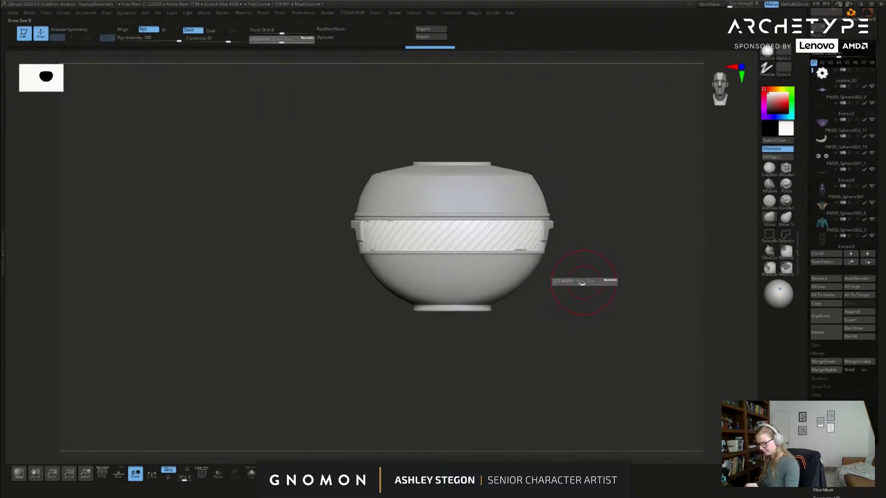
Step: Select the pot's lower half, choose an orange-brown colour and fill it with Mrgb mode on
{"action": "left_click", "coordinate": [510, 274], "text": "alt"}
{"action": "right_click_drag", "start_coordinate": [573, 287], "coordinate": [585, 300]}
{"action": "key", "text": "s"}
{"action": "left_click_drag", "start_coordinate": [586, 299], "coordinate": [582, 299]}
{"action": "right_click_drag", "start_coordinate": [506, 261], "coordinate": [458, 310]}
{"action": "right_click_drag", "start_coordinate": [457, 310], "coordinate": [503, 304], "text": "alt"}
{"action": "key", "text": "s"}
{"action": "left_click_drag", "start_coordinate": [567, 311], "coordinate": [564, 311]}
{"action": "right_click_drag", "start_coordinate": [563, 311], "coordinate": [582, 324]}
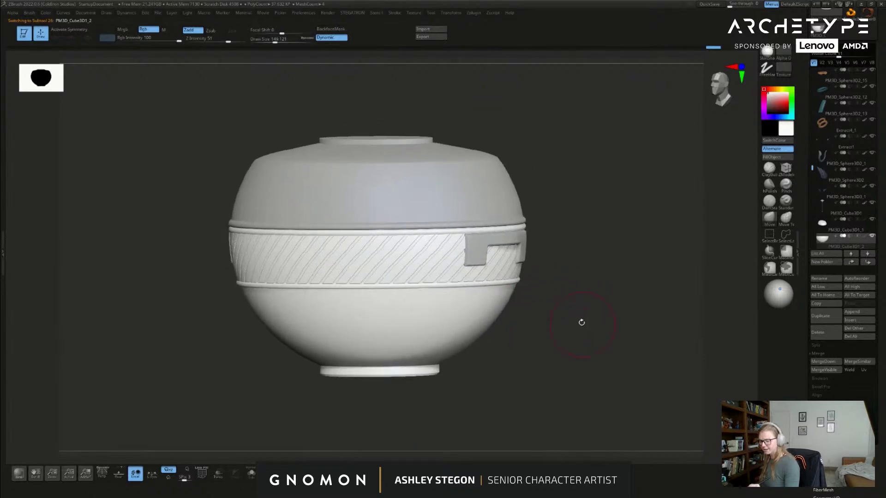
{"action": "left_click", "coordinate": [777, 90]}
{"action": "mouse_move", "coordinate": [783, 105]}
{"action": "left_mouse_down"}
{"action": "mouse_move", "coordinate": [785, 98]}
{"action": "mouse_move", "coordinate": [780, 105]}
{"action": "left_mouse_up"}
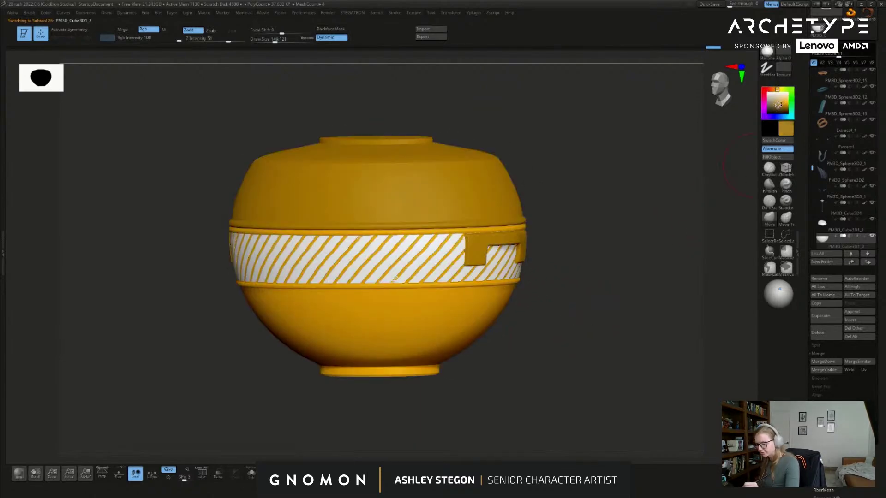
{"action": "left_click", "coordinate": [774, 106]}
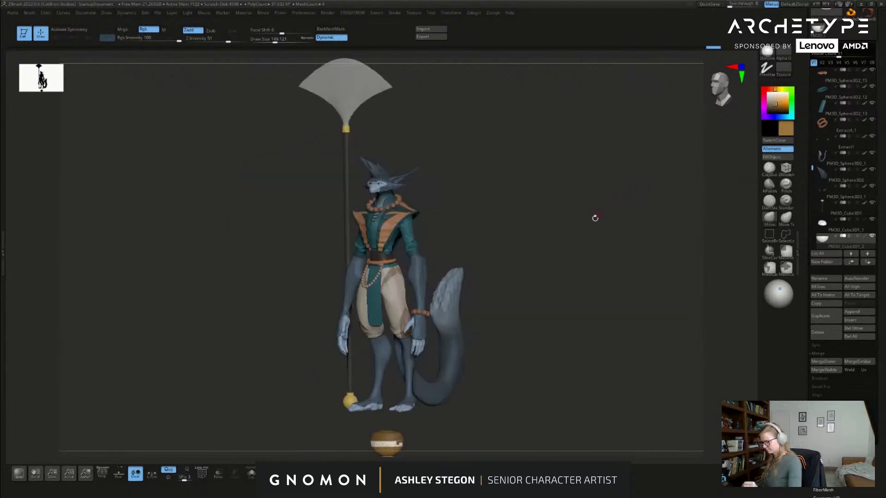
{"action": "left_click_drag", "start_coordinate": [593, 217], "coordinate": [454, 153]}
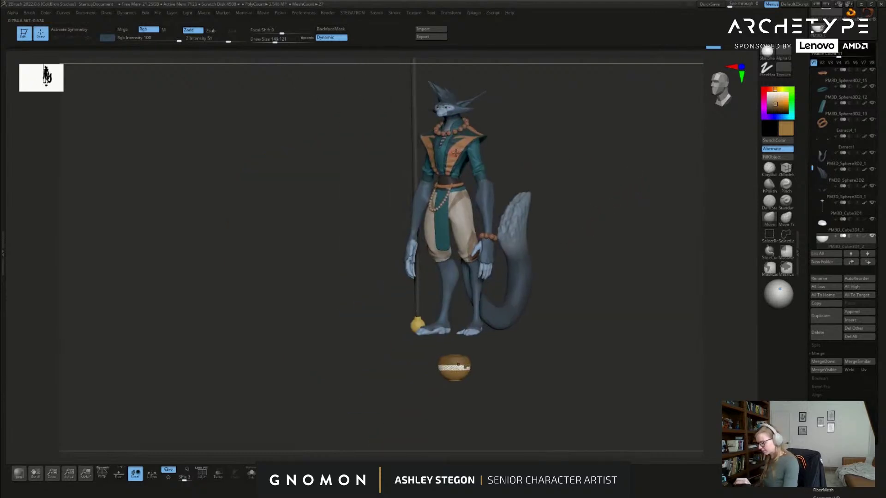
{"action": "left_click", "coordinate": [777, 156]}
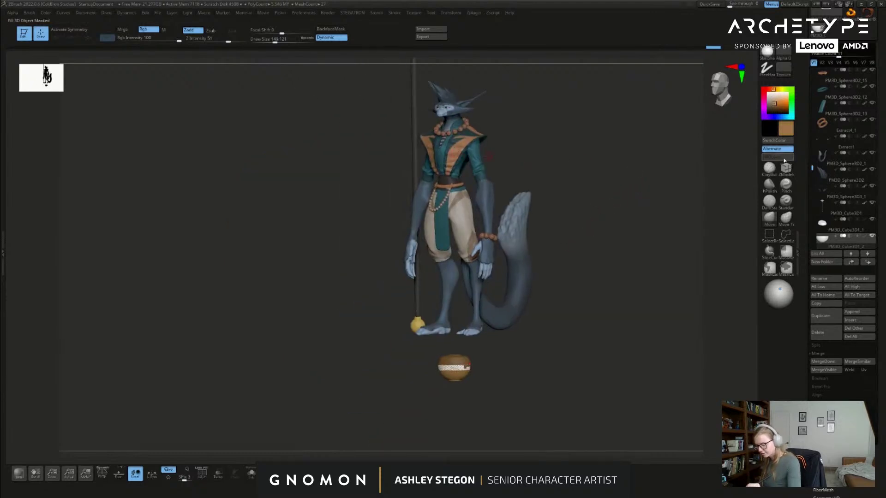
{"action": "left_click_drag", "start_coordinate": [472, 377], "coordinate": [518, 323], "text": "alt"}
{"action": "left_click_drag", "start_coordinate": [742, 168], "coordinate": [721, 173]}
{"action": "left_click", "coordinate": [132, 30]}
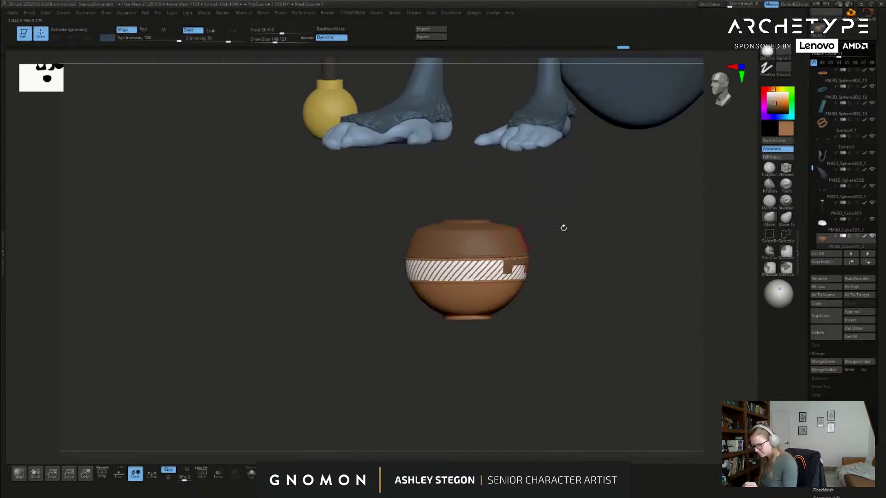
{"action": "key", "text": "shift+f"}
{"action": "key", "text": "shift+f"}
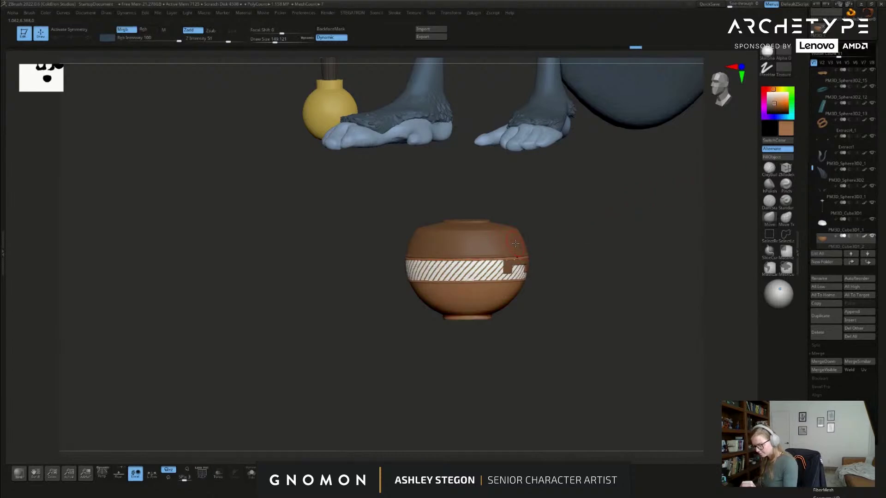
Step: Fill the pot's upper half with the same brown and its striped band with a lighter tan
{"action": "left_click", "coordinate": [514, 242], "text": "alt"}
{"action": "left_click", "coordinate": [782, 158]}
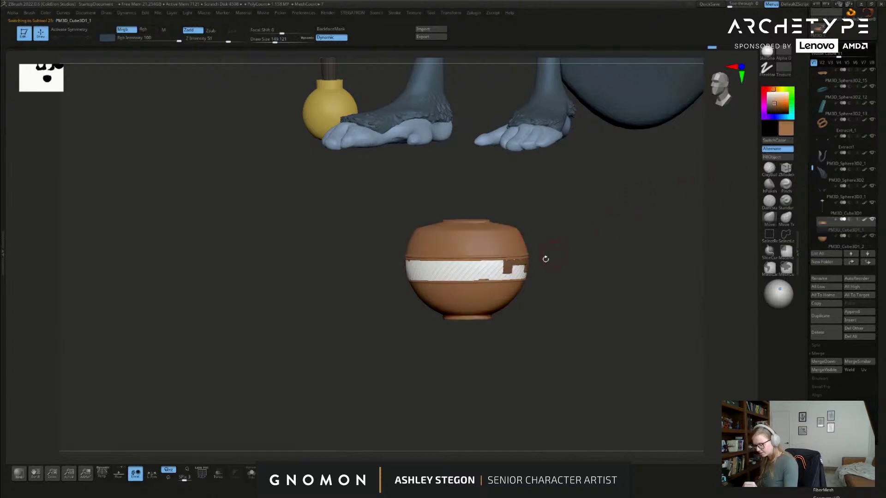
{"action": "left_click_drag", "start_coordinate": [549, 257], "coordinate": [549, 287], "text": "alt"}
{"action": "left_click", "coordinate": [494, 277], "text": "alt"}
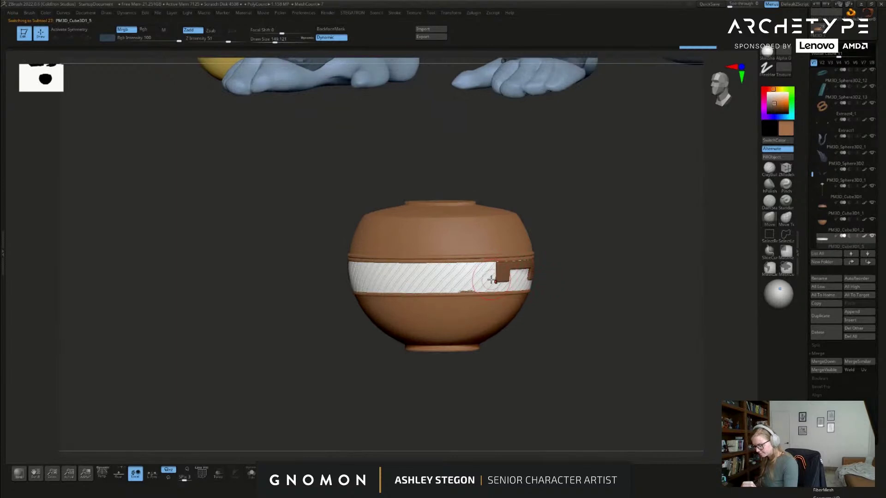
{"action": "key", "text": "shift+f"}
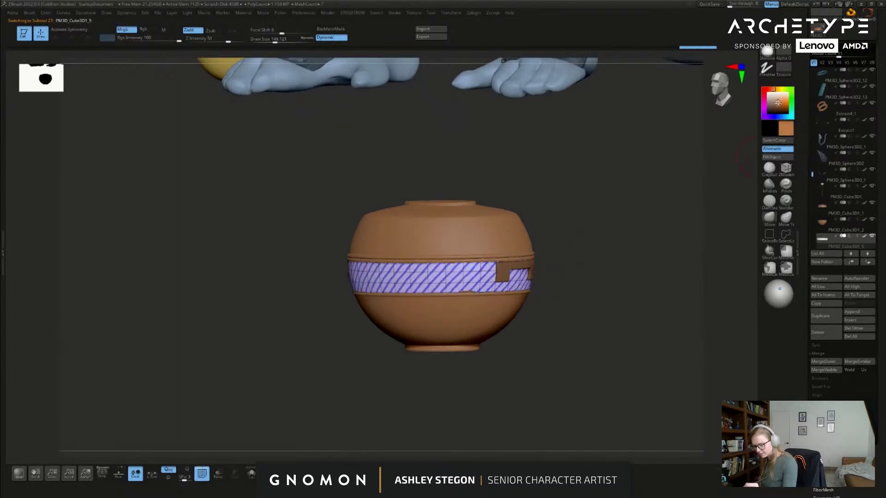
{"action": "left_click", "coordinate": [778, 101]}
{"action": "left_click", "coordinate": [778, 156]}
{"action": "key", "text": "shift+f"}
{"action": "left_click_drag", "start_coordinate": [609, 336], "coordinate": [621, 334], "text": "shift"}
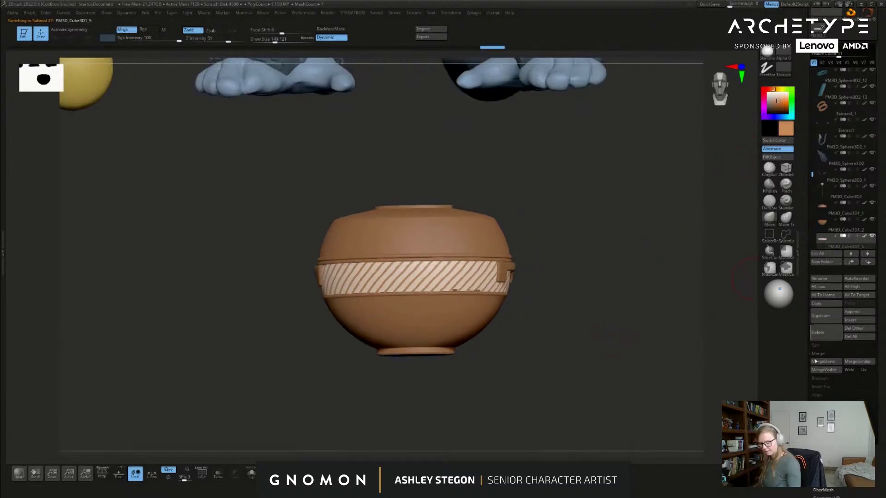
Step: Edit the band's surface noise, setting Color Blend to about 0.35 and the noise colour to orange
{"action": "left_click_drag", "start_coordinate": [803, 389], "coordinate": [804, 380]}
{"action": "scroll", "coordinate": [803, 380], "scroll_direction": "down", "scroll_amount": 10}
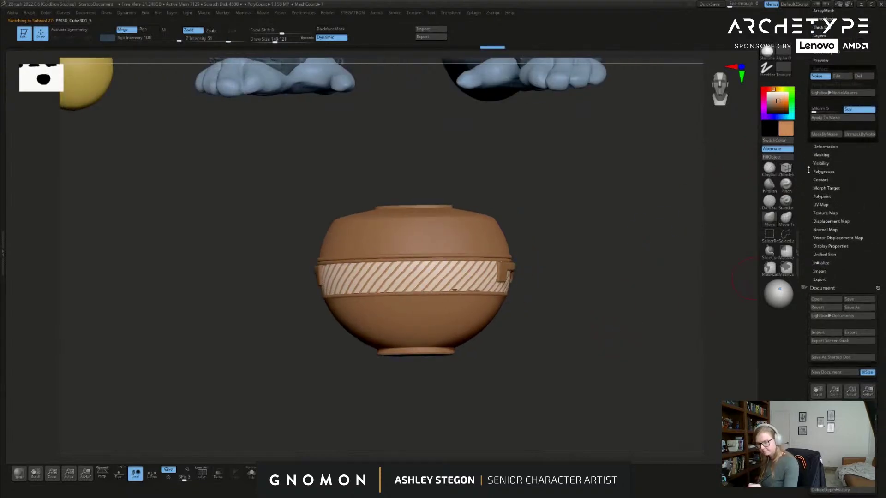
{"action": "left_click", "coordinate": [842, 74]}
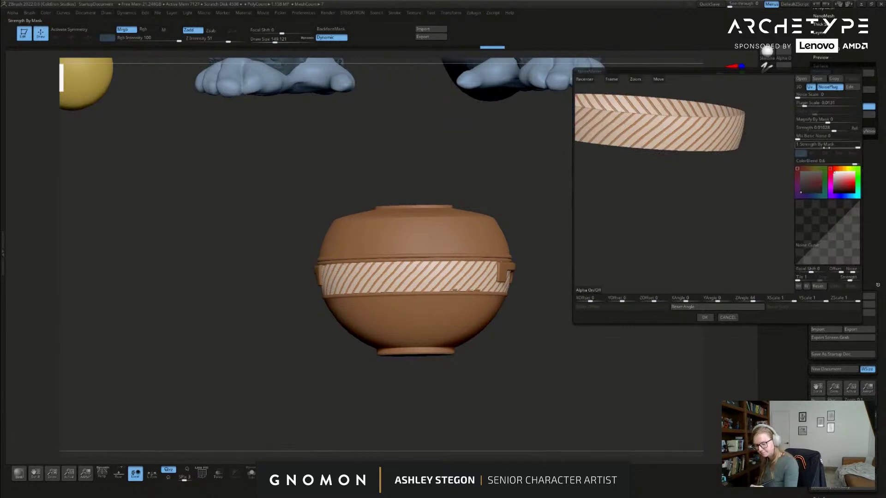
{"action": "mouse_move", "coordinate": [853, 164]}
{"action": "left_mouse_down"}
{"action": "mouse_move", "coordinate": [836, 164]}
{"action": "mouse_move", "coordinate": [849, 164]}
{"action": "left_mouse_up"}
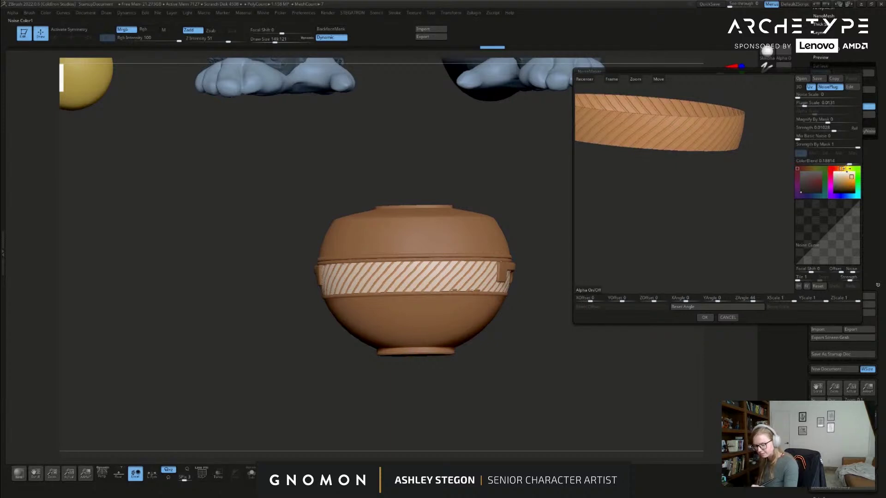
{"action": "left_click", "coordinate": [852, 163]}
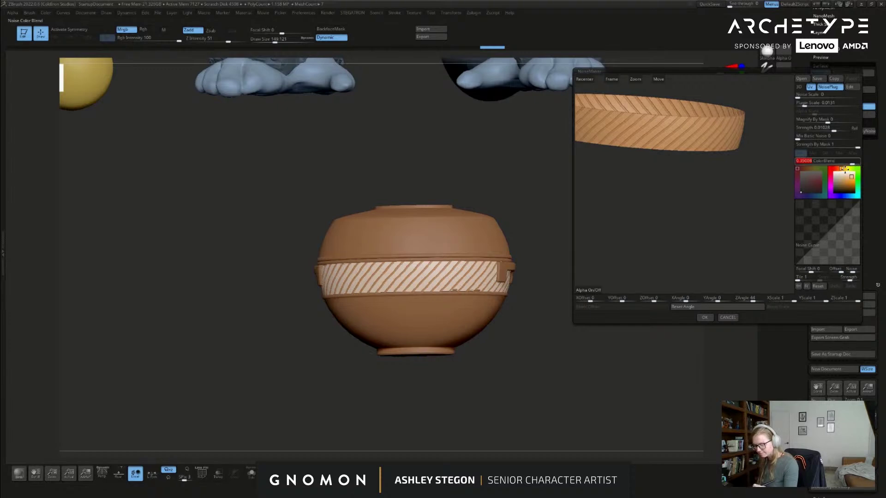
{"action": "left_click", "coordinate": [705, 317]}
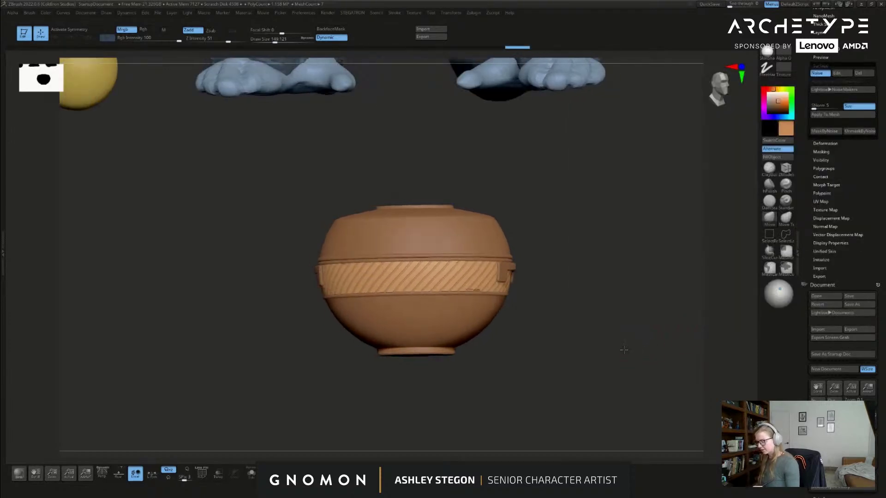
{"action": "left_click_drag", "start_coordinate": [626, 350], "coordinate": [604, 329]}
Step: Fill the pot's lower and upper halves with a brighter orange
{"action": "key", "text": "s"}
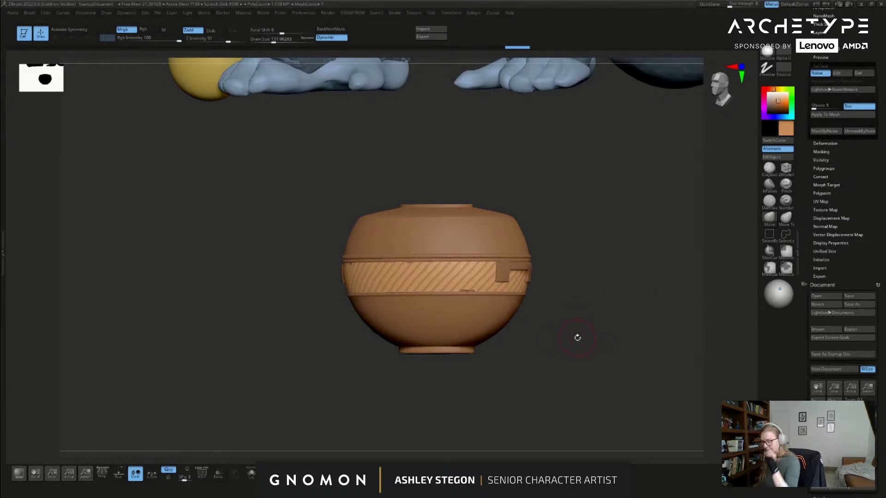
{"action": "left_click_drag", "start_coordinate": [568, 342], "coordinate": [562, 338], "text": "shift"}
{"action": "left_click", "coordinate": [498, 305], "text": "alt"}
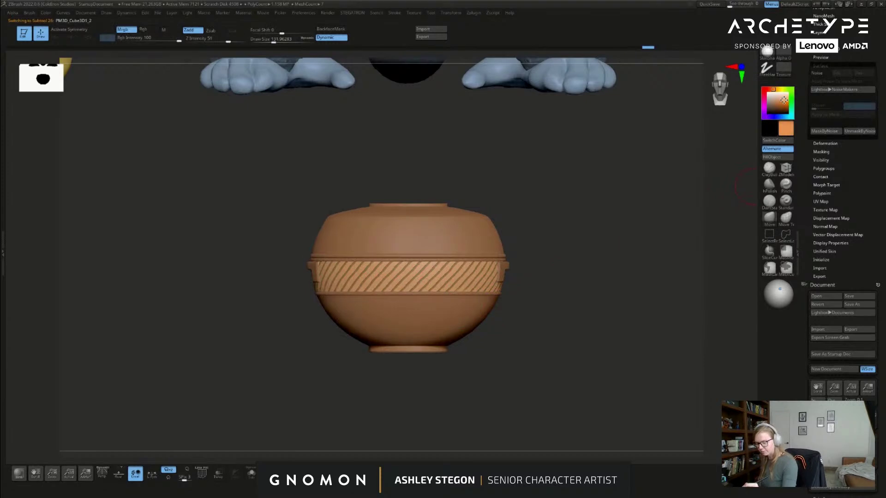
{"action": "left_click", "coordinate": [771, 157]}
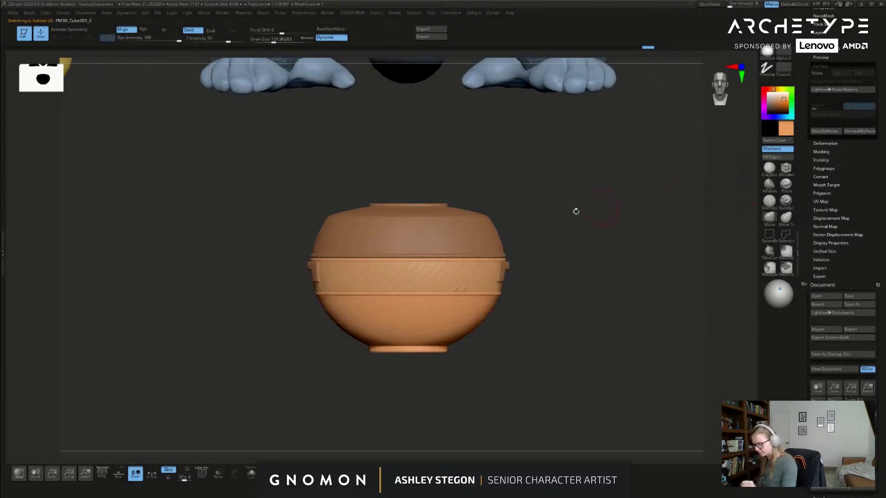
{"action": "left_click", "coordinate": [475, 235], "text": "alt"}
{"action": "left_click", "coordinate": [791, 157]}
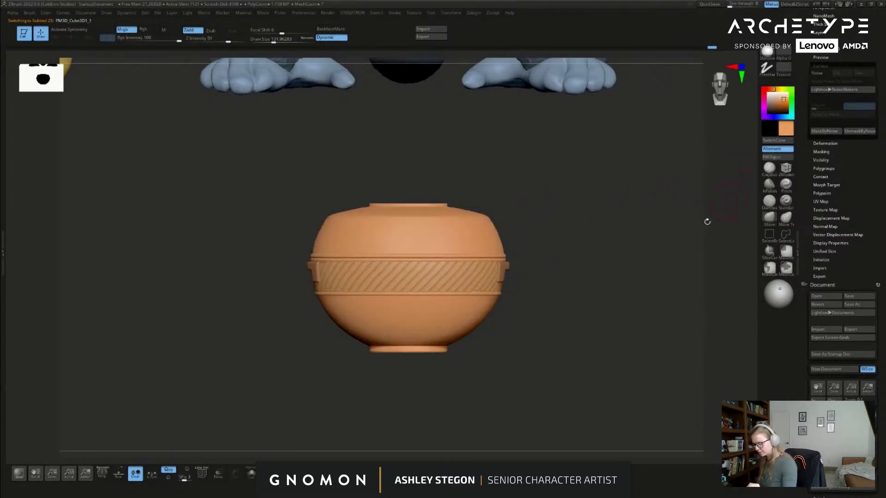
{"action": "mouse_move", "coordinate": [643, 293]}
{"action": "left_mouse_down"}
{"action": "mouse_move", "coordinate": [619, 291]}
{"action": "mouse_move", "coordinate": [626, 264]}
{"action": "mouse_move", "coordinate": [633, 291]}
{"action": "mouse_move", "coordinate": [597, 292]}
{"action": "mouse_move", "coordinate": [572, 308]}
{"action": "left_mouse_up"}
{"action": "key", "text": "s"}
{"action": "left_click_drag", "start_coordinate": [583, 323], "coordinate": [559, 343]}
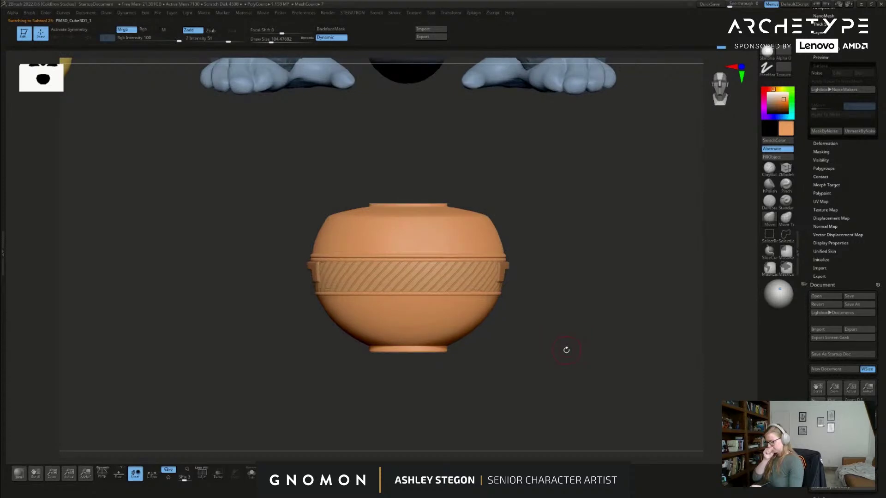
Step: Display the polyframe on the pot's lower half and turn off its subdivision smoothing
{"action": "key", "text": "shift+f"}
{"action": "key", "text": "f"}
{"action": "mouse_move", "coordinate": [506, 411]}
{"action": "left_mouse_down", "text": "alt"}
{"action": "mouse_move", "coordinate": [561, 341]}
{"action": "mouse_move", "coordinate": [550, 352]}
{"action": "left_mouse_up", "text": "alt"}
{"action": "key", "text": "s"}
{"action": "key", "text": "shift+f"}
{"action": "key", "text": "shift+f"}
{"action": "key", "text": "shift+d"}
Step: Bevel a single edge loop around the lower bowl with the ZModeler brush to form a thin band
{"action": "right_click_drag", "start_coordinate": [514, 325], "coordinate": [504, 291]}
{"action": "key", "text": "s"}
{"action": "left_click_drag", "start_coordinate": [466, 279], "coordinate": [462, 278]}
{"action": "mouse_move", "coordinate": [474, 269]}
{"action": "right_mouse_down", "text": "alt"}
{"action": "mouse_move", "coordinate": [486, 243]}
{"action": "mouse_move", "coordinate": [485, 270]}
{"action": "mouse_move", "coordinate": [485, 221]}
{"action": "mouse_move", "coordinate": [484, 250]}
{"action": "mouse_move", "coordinate": [506, 259]}
{"action": "mouse_move", "coordinate": [539, 304]}
{"action": "right_mouse_up", "text": "alt"}
{"action": "left_click", "coordinate": [784, 171]}
{"action": "mouse_move", "coordinate": [456, 256]}
{"action": "right_mouse_down", "text": "ctrl"}
{"action": "mouse_move", "coordinate": [440, 273]}
{"action": "mouse_move", "coordinate": [443, 263]}
{"action": "right_mouse_up", "text": "ctrl"}
{"action": "key", "text": "space"}
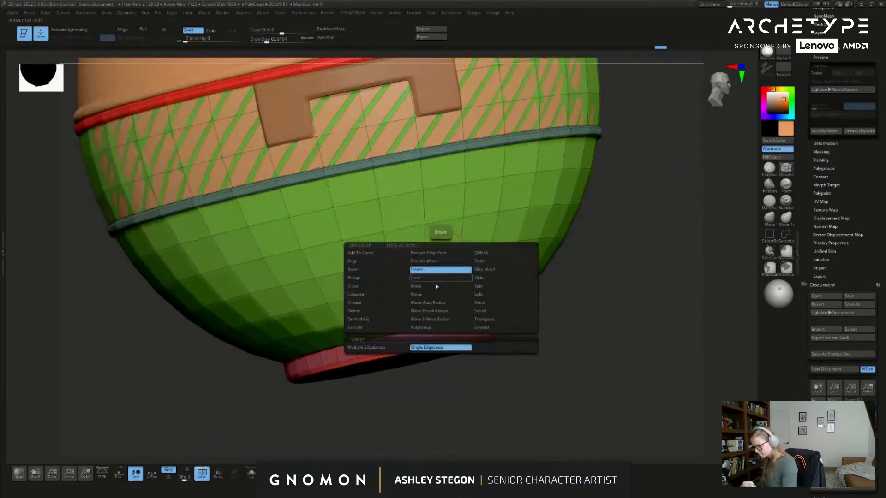
{"action": "left_click", "coordinate": [371, 276]}
{"action": "left_click_drag", "start_coordinate": [444, 251], "coordinate": [449, 254]}
Step: Extrude the purple band around the lower bowl slightly outward with a polygroup target
{"action": "key", "text": "space"}
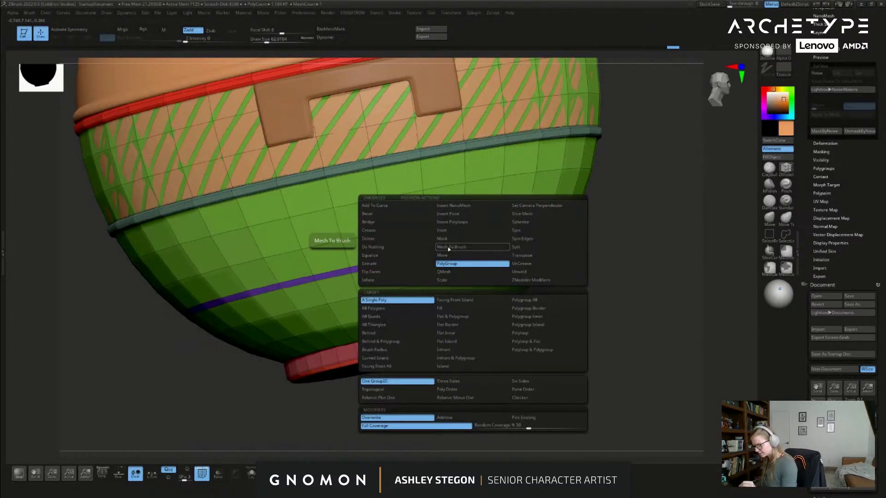
{"action": "left_click", "coordinate": [388, 265]}
{"action": "left_click", "coordinate": [547, 308]}
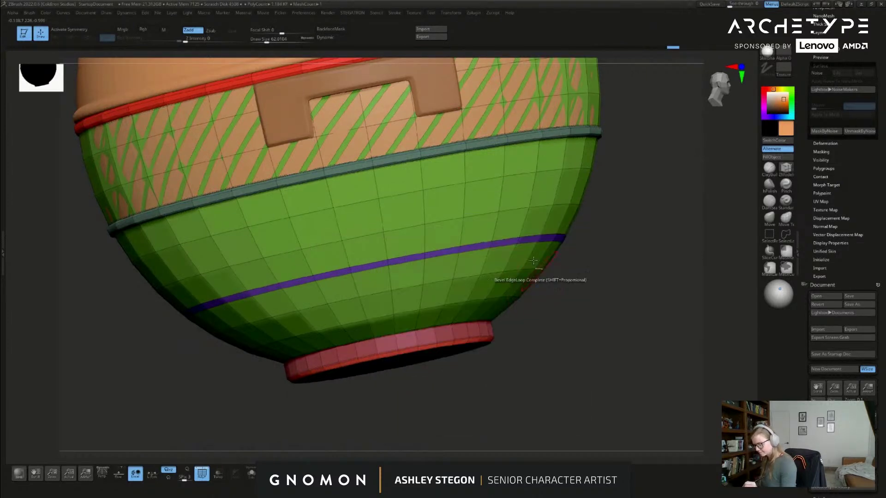
{"action": "left_click_drag", "start_coordinate": [499, 242], "coordinate": [504, 241]}
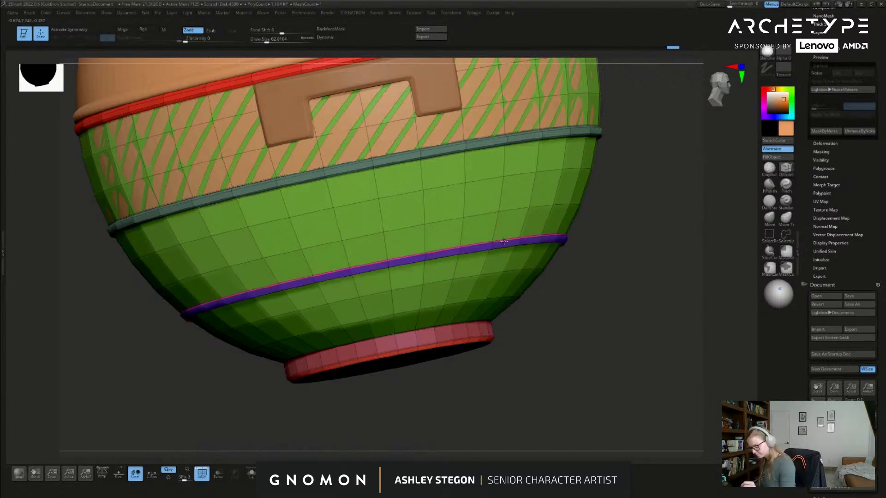
Step: Isolate the extruded band to inspect its faces and show the whole lower half again
{"action": "left_click_drag", "start_coordinate": [577, 272], "coordinate": [568, 254]}
{"action": "right_click_drag", "start_coordinate": [462, 259], "coordinate": [471, 269], "text": "ctrl"}
{"action": "key", "text": "s"}
{"action": "left_click", "coordinate": [472, 269]}
{"action": "key", "text": "ctrl+shift"}
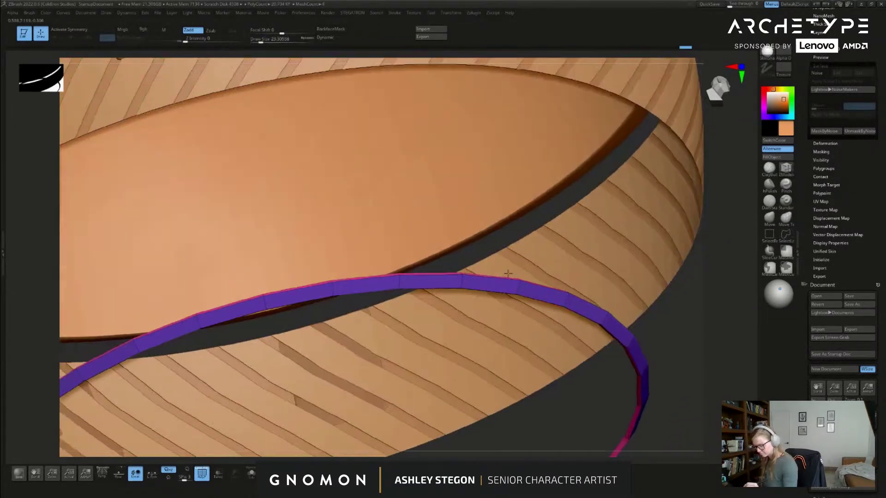
{"action": "scroll", "coordinate": [618, 300], "scroll_direction": "down", "scroll_amount": 5}
{"action": "left_click_drag", "start_coordinate": [618, 300], "coordinate": [592, 295]}
{"action": "left_click", "coordinate": [593, 296], "text": "ctrl+shift"}
Step: Adjust the thin band around the lower bowl with a different ZModeler action
{"action": "right_click_drag", "start_coordinate": [411, 257], "coordinate": [470, 323], "text": "ctrl"}
{"action": "right_click_drag", "start_coordinate": [474, 238], "coordinate": [475, 234]}
{"action": "key", "text": "space"}
{"action": "left_click", "coordinate": [527, 258]}
{"action": "left_click_drag", "start_coordinate": [484, 233], "coordinate": [483, 241]}
{"action": "mouse_move", "coordinate": [482, 242]}
{"action": "right_mouse_down"}
{"action": "mouse_move", "coordinate": [485, 216]}
{"action": "mouse_move", "coordinate": [478, 232]}
{"action": "right_mouse_up"}
{"action": "left_click_drag", "start_coordinate": [478, 232], "coordinate": [477, 228]}
Step: Crease the lower half along its polygroups, turn subdivision smoothing back on and hide the polyframe
{"action": "right_click_drag", "start_coordinate": [549, 314], "coordinate": [609, 333], "text": "ctrl"}
{"action": "key", "text": "space"}
{"action": "left_click", "coordinate": [603, 414]}
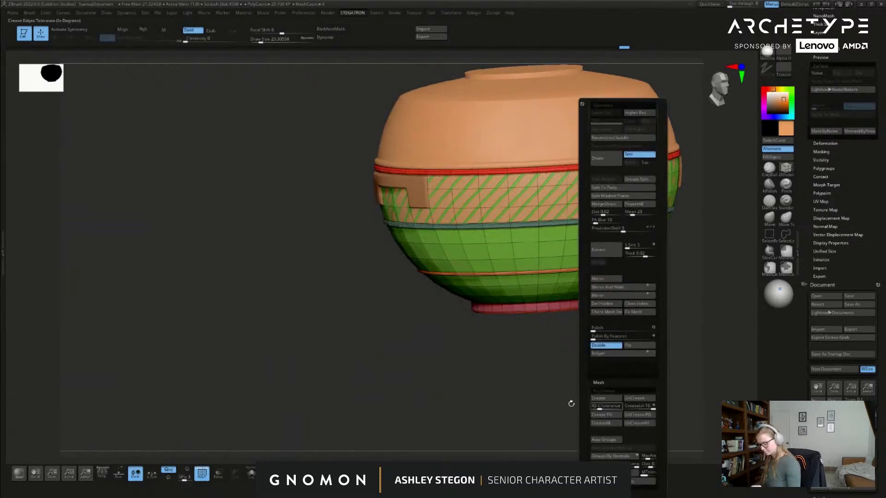
{"action": "key", "text": "d"}
{"action": "key", "text": "shift+f"}
Step: Select the side handles of the pot and fill them with a muted grey-brown
{"action": "mouse_move", "coordinate": [636, 328]}
{"action": "right_mouse_down"}
{"action": "mouse_move", "coordinate": [654, 316]}
{"action": "mouse_move", "coordinate": [575, 336]}
{"action": "mouse_move", "coordinate": [587, 344]}
{"action": "right_mouse_up"}
{"action": "key", "text": "s"}
{"action": "left_click_drag", "start_coordinate": [586, 345], "coordinate": [591, 344]}
{"action": "mouse_move", "coordinate": [591, 345]}
{"action": "right_mouse_down"}
{"action": "mouse_move", "coordinate": [646, 259]}
{"action": "mouse_move", "coordinate": [547, 321]}
{"action": "right_mouse_up"}
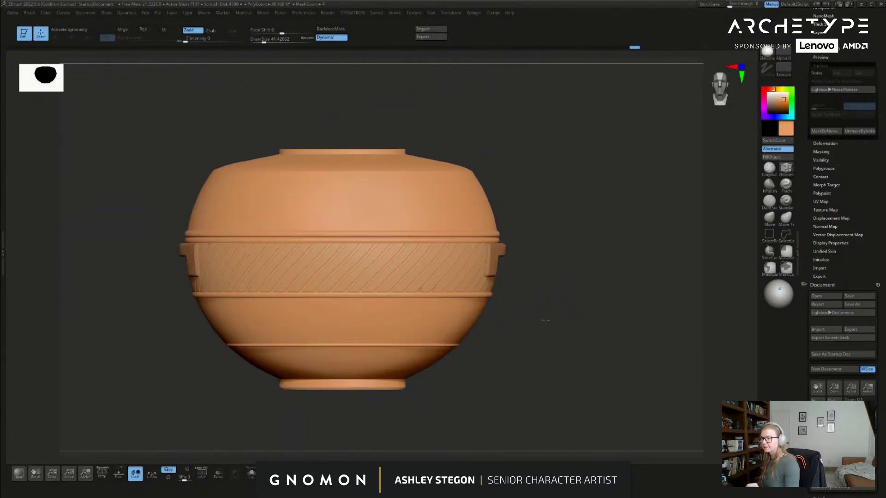
{"action": "left_click", "coordinate": [766, 220]}
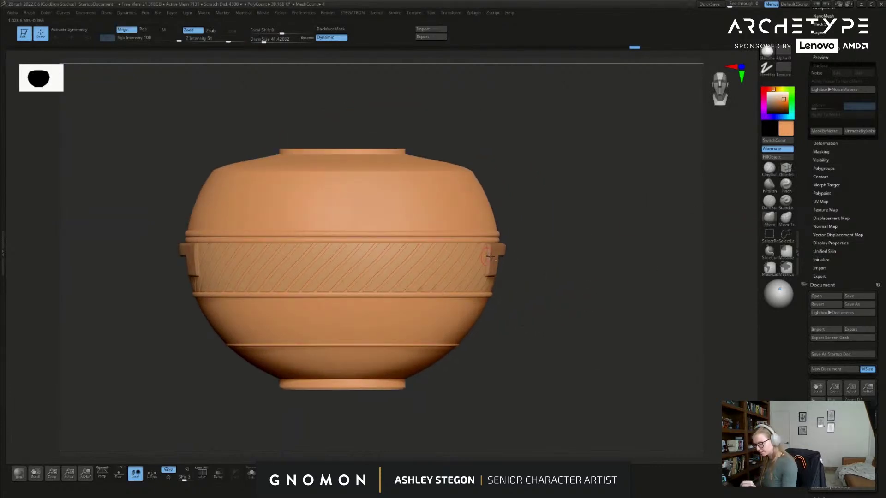
{"action": "left_click", "coordinate": [488, 257], "text": "alt"}
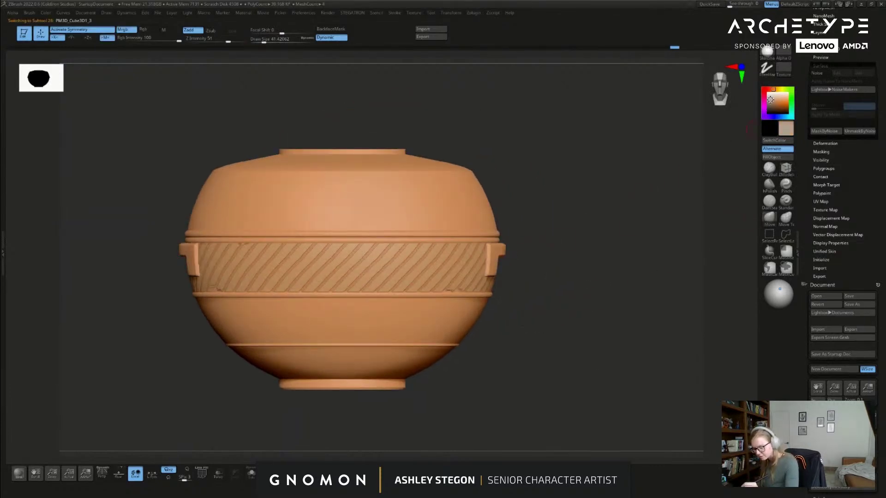
{"action": "left_click", "coordinate": [779, 157]}
{"action": "left_click_drag", "start_coordinate": [620, 299], "coordinate": [604, 278]}
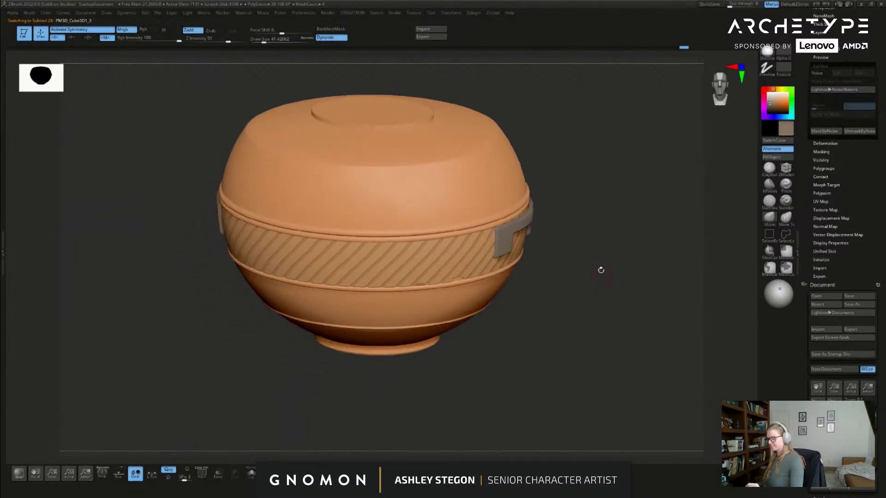
Step: Select the upper half of the pot and fill it with a golden yellow-orange
{"action": "left_click", "coordinate": [488, 201], "text": "alt"}
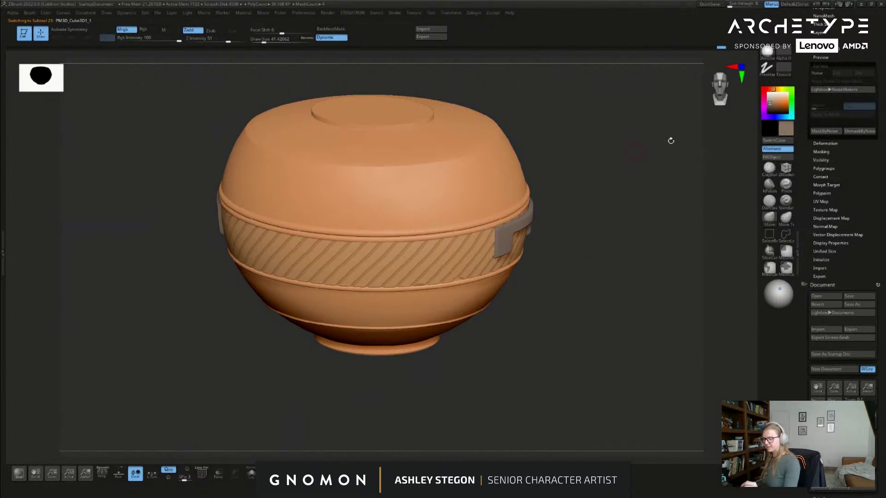
{"action": "left_click", "coordinate": [777, 90]}
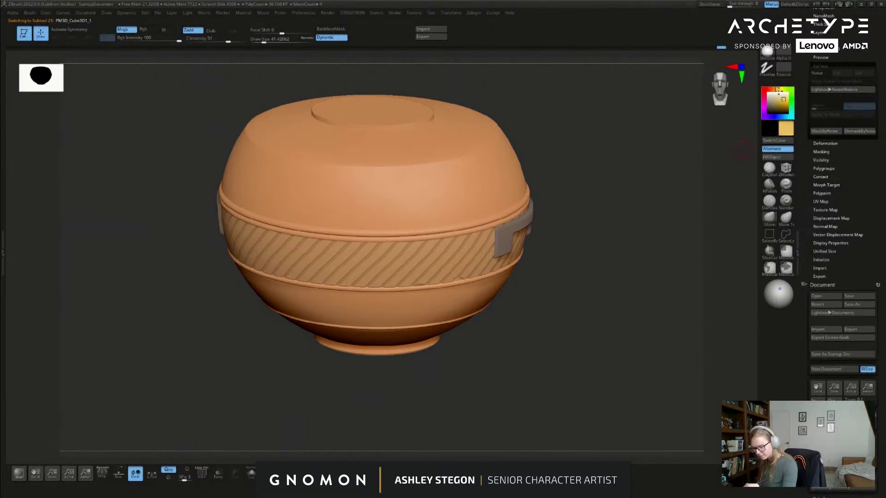
{"action": "left_click_drag", "start_coordinate": [774, 89], "coordinate": [777, 90]}
{"action": "left_click", "coordinate": [772, 156]}
{"action": "left_click_drag", "start_coordinate": [651, 267], "coordinate": [616, 263]}
Step: Fill the lower bowl and the diagonally grooved middle band with the same golden yellow-orange
{"action": "left_click", "coordinate": [468, 307], "text": "alt"}
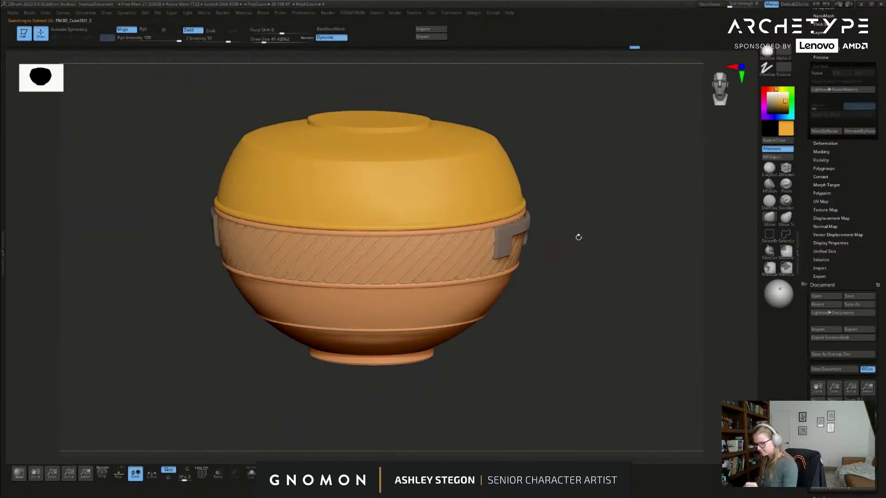
{"action": "left_click", "coordinate": [463, 251], "text": "alt"}
{"action": "left_click", "coordinate": [776, 158]}
{"action": "left_click_drag", "start_coordinate": [613, 318], "coordinate": [581, 317]}
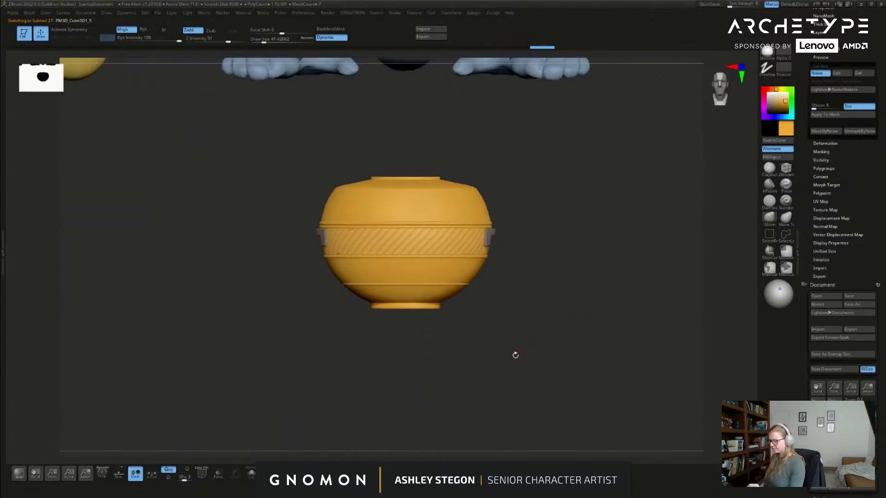
Step: Isolate the foot polygroups at the base of the lower bowl and split them into a separate subtool
{"action": "left_click_drag", "start_coordinate": [516, 356], "coordinate": [490, 312]}
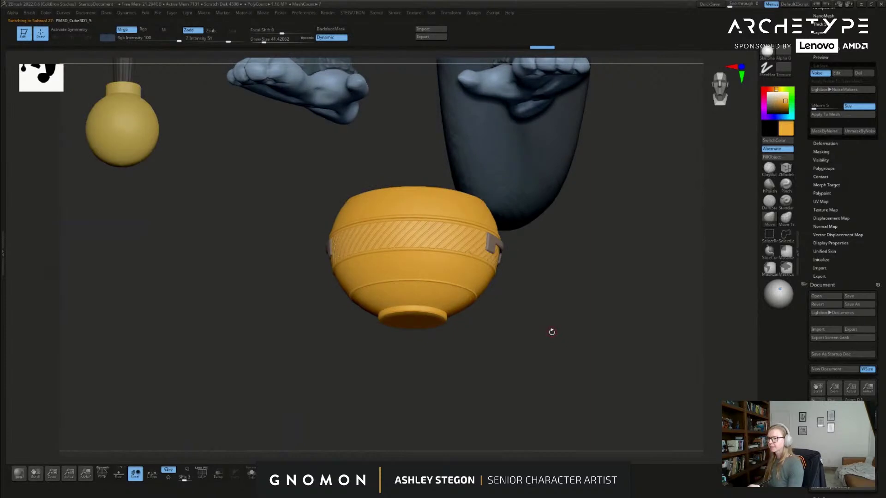
{"action": "left_click_drag", "start_coordinate": [558, 345], "coordinate": [568, 317]}
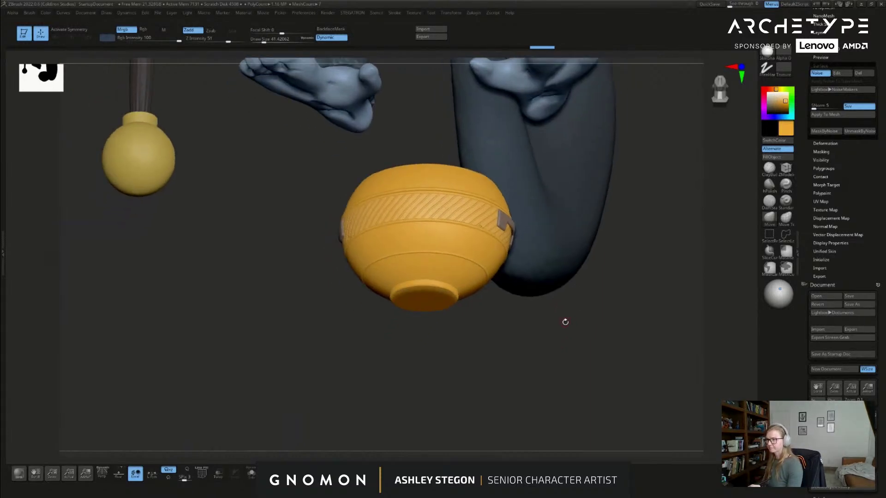
{"action": "right_click_drag", "start_coordinate": [450, 292], "coordinate": [474, 282]}
{"action": "left_click", "coordinate": [483, 171], "text": "alt"}
{"action": "key", "text": "shift+f"}
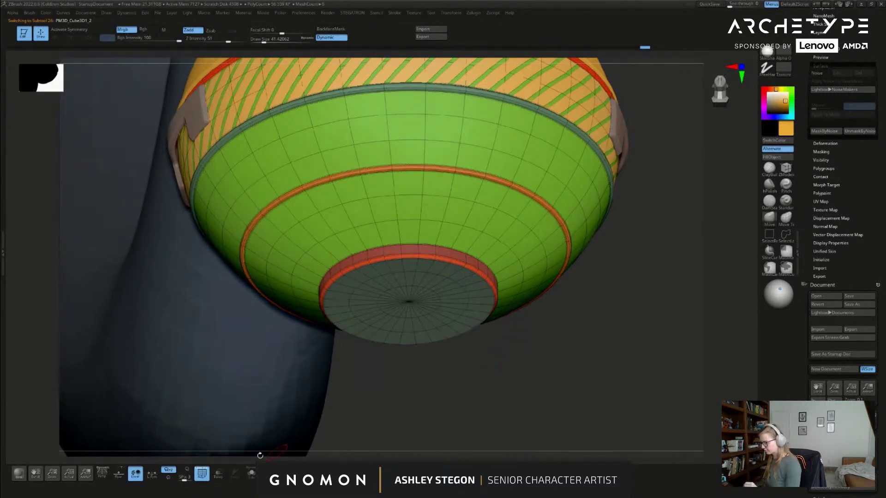
{"action": "scroll", "coordinate": [805, 189], "scroll_direction": "up", "scroll_amount": 10}
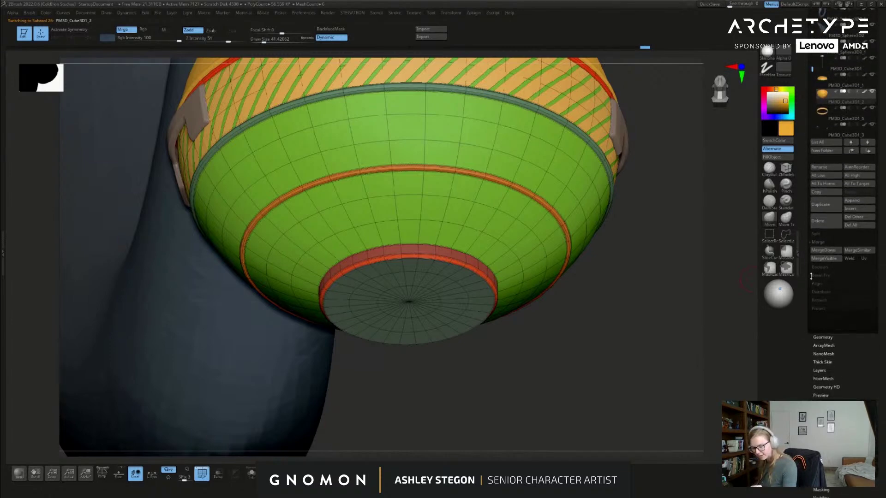
{"action": "left_click", "coordinate": [471, 274], "text": "ctrl+shift"}
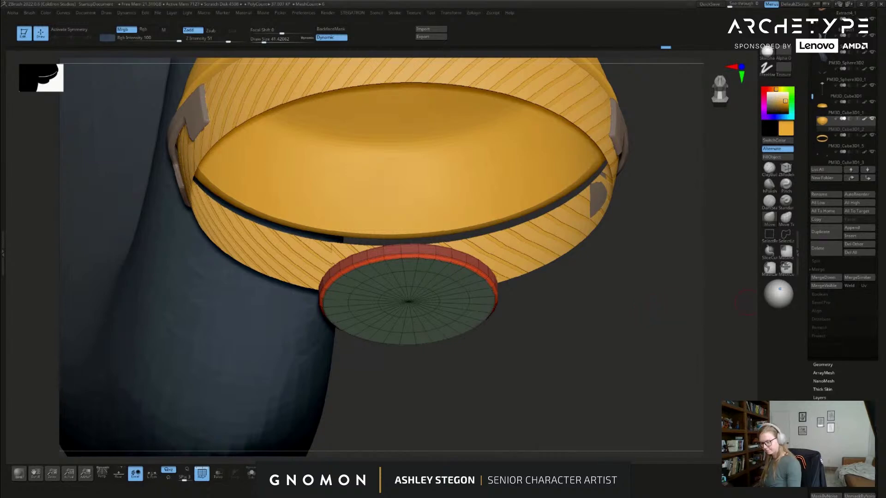
{"action": "key", "text": "1"}
{"action": "left_click", "coordinate": [617, 182]}
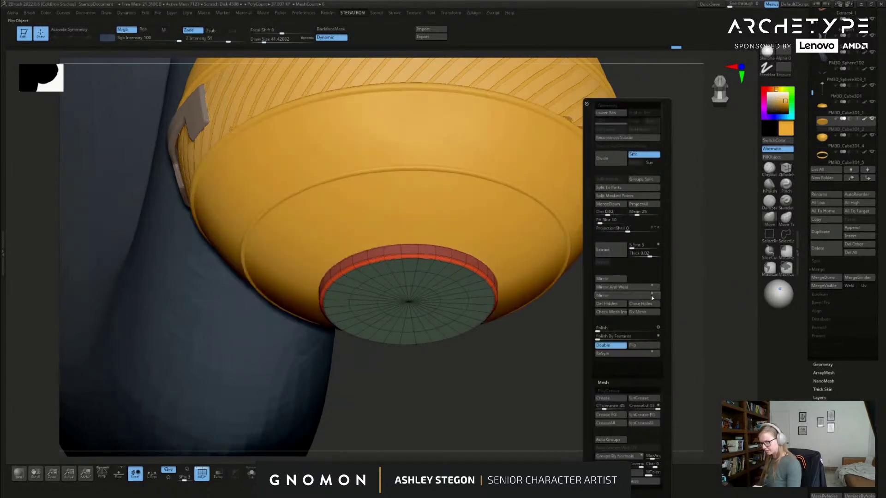
Step: Fill the separated foot with the handles' grey-brown and hide the polyframe
{"action": "left_click_drag", "start_coordinate": [498, 356], "coordinate": [506, 343]}
{"action": "key", "text": "shift+f"}
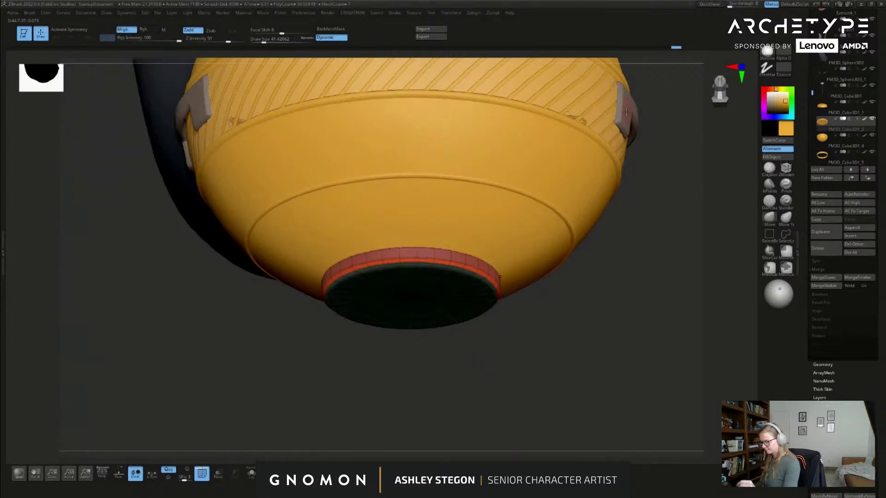
{"action": "key", "text": "c"}
{"action": "left_click", "coordinate": [783, 158]}
{"action": "left_click_drag", "start_coordinate": [624, 328], "coordinate": [583, 345]}
{"action": "key", "text": "shift+f"}
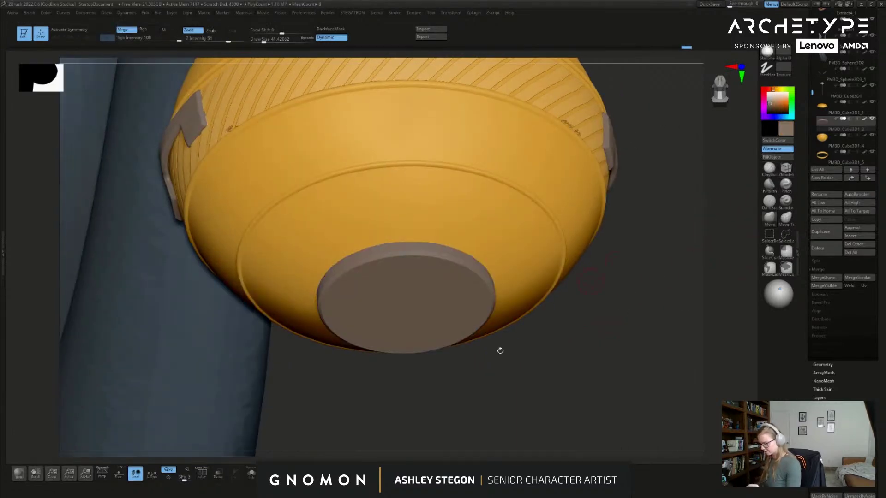
Step: Solo the foot, close its open side with the ZModeler Close action, and show the whole pot again
{"action": "left_click", "coordinate": [251, 474]}
{"action": "key", "text": "shift+f"}
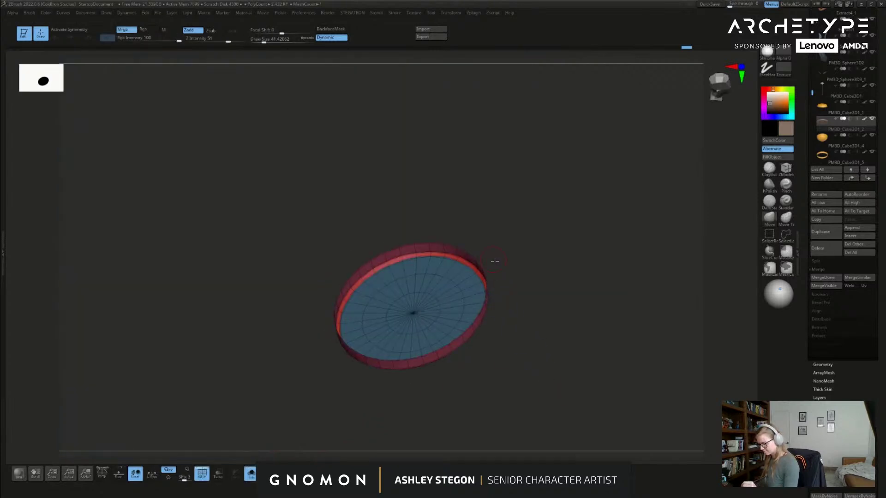
{"action": "left_click_drag", "start_coordinate": [528, 344], "coordinate": [503, 249]}
{"action": "left_click", "coordinate": [786, 168]}
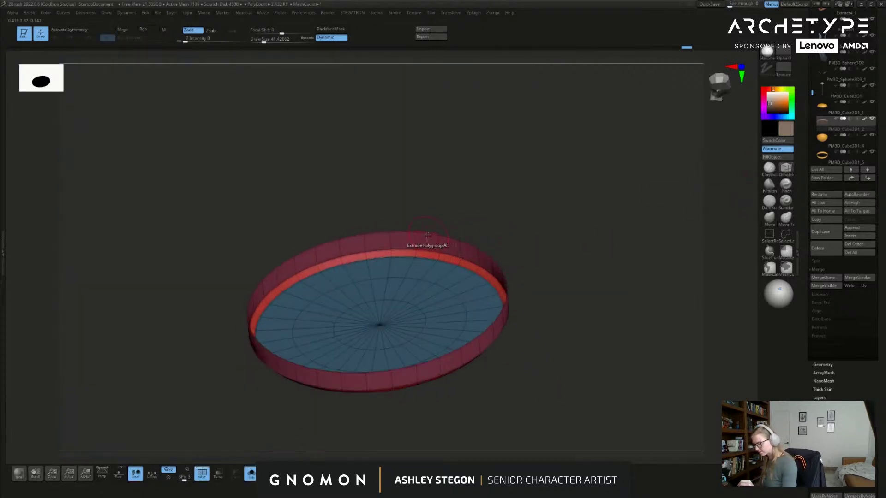
{"action": "key", "text": "space"}
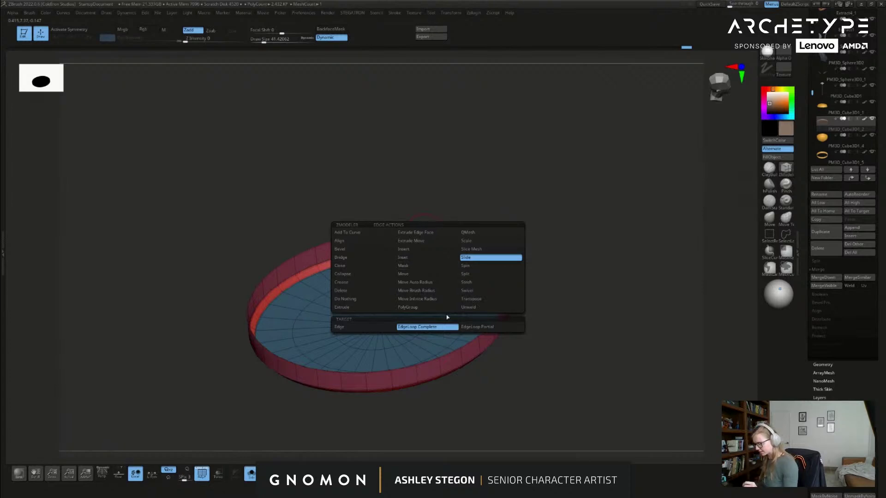
{"action": "left_click", "coordinate": [363, 266]}
{"action": "left_click", "coordinate": [410, 327]}
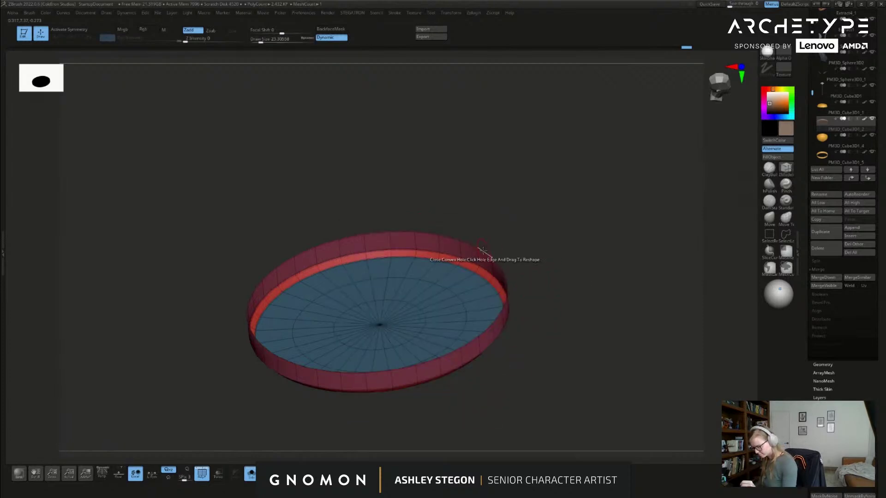
{"action": "left_click", "coordinate": [486, 250]}
{"action": "mouse_move", "coordinate": [489, 250]}
{"action": "left_mouse_down"}
{"action": "mouse_move", "coordinate": [582, 310]}
{"action": "mouse_move", "coordinate": [596, 345]}
{"action": "mouse_move", "coordinate": [541, 304]}
{"action": "left_mouse_up"}
{"action": "key", "text": "shift+f"}
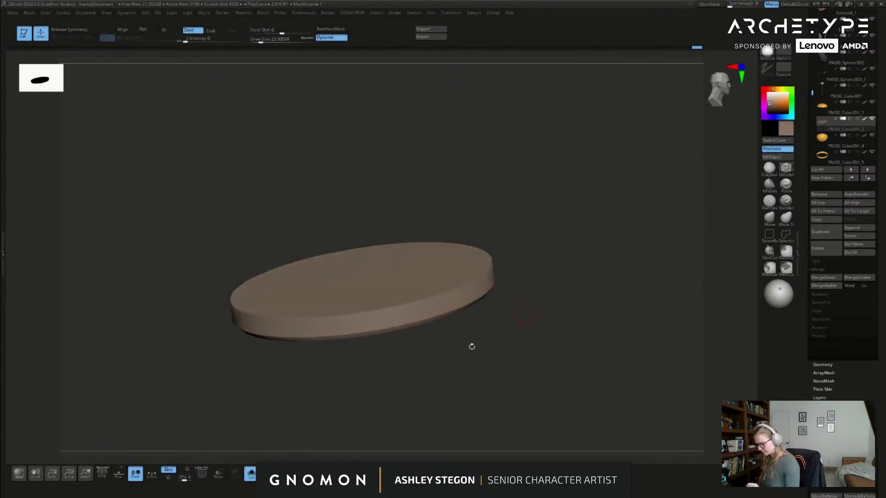
{"action": "left_click", "coordinate": [251, 473]}
{"action": "left_click_drag", "start_coordinate": [548, 356], "coordinate": [593, 397]}
Step: Isolate the lower bowl with the polyframe shown and clear the extra faces at its base opening with ZModeler
{"action": "left_click", "coordinate": [556, 211], "text": "alt"}
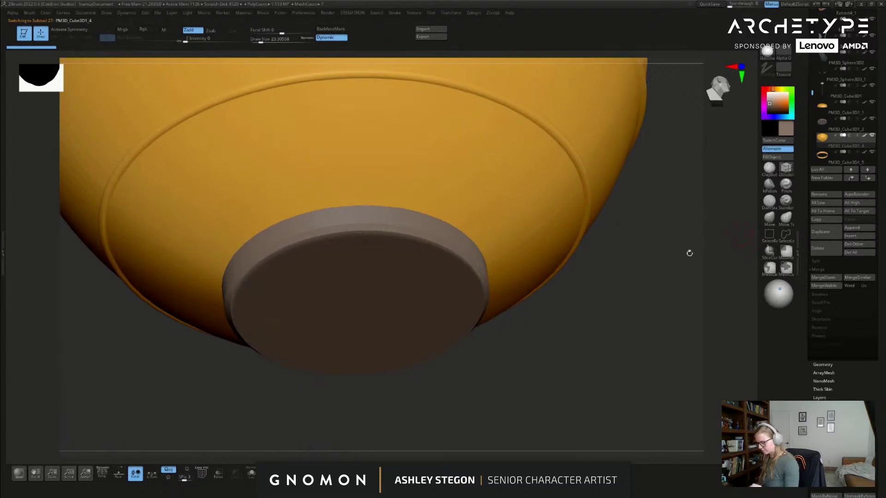
{"action": "key", "text": "shift+f"}
{"action": "left_click_drag", "start_coordinate": [514, 332], "coordinate": [536, 321]}
{"action": "mouse_move", "coordinate": [467, 271]}
{"action": "right_mouse_down", "text": "ctrl"}
{"action": "mouse_move", "coordinate": [484, 221]}
{"action": "mouse_move", "coordinate": [526, 233]}
{"action": "mouse_move", "coordinate": [500, 241]}
{"action": "mouse_move", "coordinate": [507, 227]}
{"action": "mouse_move", "coordinate": [501, 263]}
{"action": "right_mouse_up", "text": "ctrl"}
{"action": "right_click_drag", "start_coordinate": [489, 205], "coordinate": [480, 227]}
{"action": "key", "text": "s"}
{"action": "left_click_drag", "start_coordinate": [482, 205], "coordinate": [488, 206]}
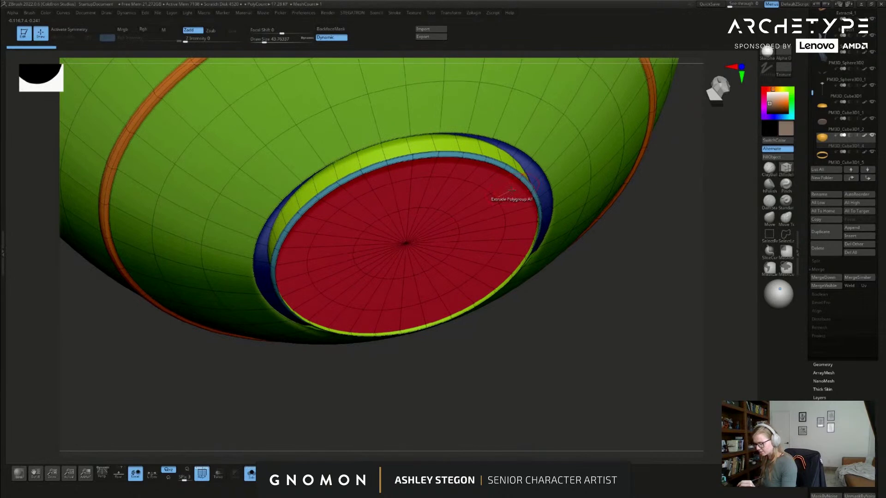
{"action": "key", "text": "space"}
{"action": "left_click", "coordinate": [417, 222]}
{"action": "left_click", "coordinate": [572, 291]}
{"action": "left_click", "coordinate": [507, 219]}
Step: Close the open hole at the base of the lower bowl with ZModeler
{"action": "right_click_drag", "start_coordinate": [510, 201], "coordinate": [490, 233]}
{"action": "right_click_drag", "start_coordinate": [369, 305], "coordinate": [461, 260], "text": "alt"}
{"action": "left_click", "coordinate": [438, 257]}
{"action": "key", "text": "space"}
{"action": "left_click", "coordinate": [463, 258]}
{"action": "left_click_drag", "start_coordinate": [467, 263], "coordinate": [520, 253]}
{"action": "mouse_move", "coordinate": [520, 254]}
{"action": "right_mouse_down"}
{"action": "mouse_move", "coordinate": [518, 279]}
{"action": "mouse_move", "coordinate": [538, 252]}
{"action": "mouse_move", "coordinate": [537, 207]}
{"action": "mouse_move", "coordinate": [533, 245]}
{"action": "mouse_move", "coordinate": [526, 258]}
{"action": "mouse_move", "coordinate": [521, 253]}
{"action": "right_mouse_up"}
{"action": "key", "text": "ctrl+z"}
{"action": "left_click", "coordinate": [520, 252]}
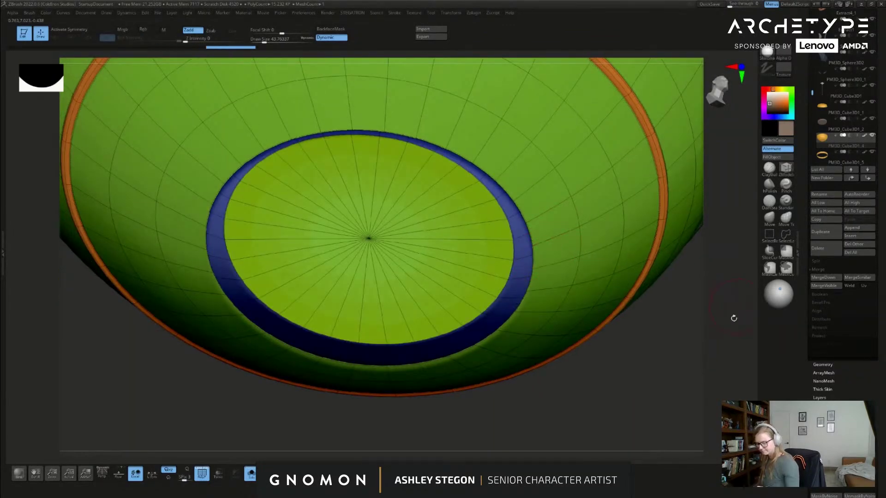
Step: Update the lower bowl's polygroup creasing around the closed base and hide the polyframe
{"action": "key", "text": "b"}
{"action": "key", "text": "p"}
{"action": "key", "text": "a"}
{"action": "key", "text": "ctrl+space"}
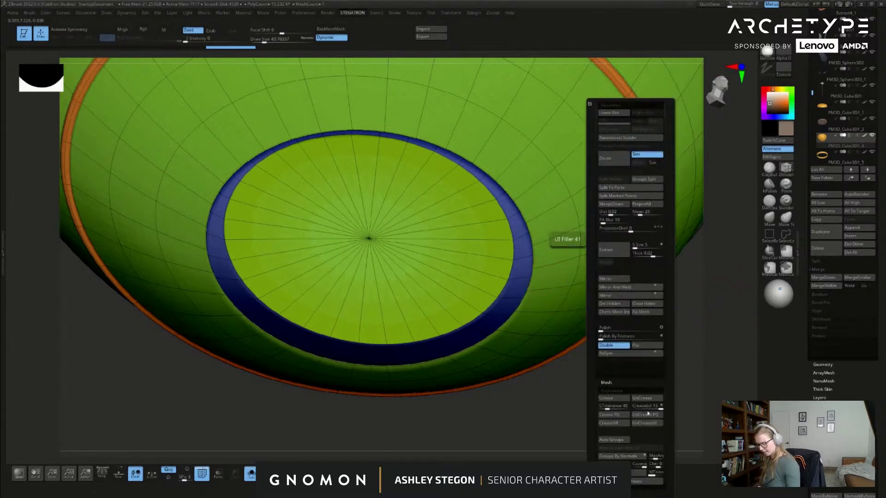
{"action": "left_click", "coordinate": [534, 256]}
{"action": "left_click_drag", "start_coordinate": [615, 328], "coordinate": [634, 310]}
{"action": "key", "text": "shift+f"}
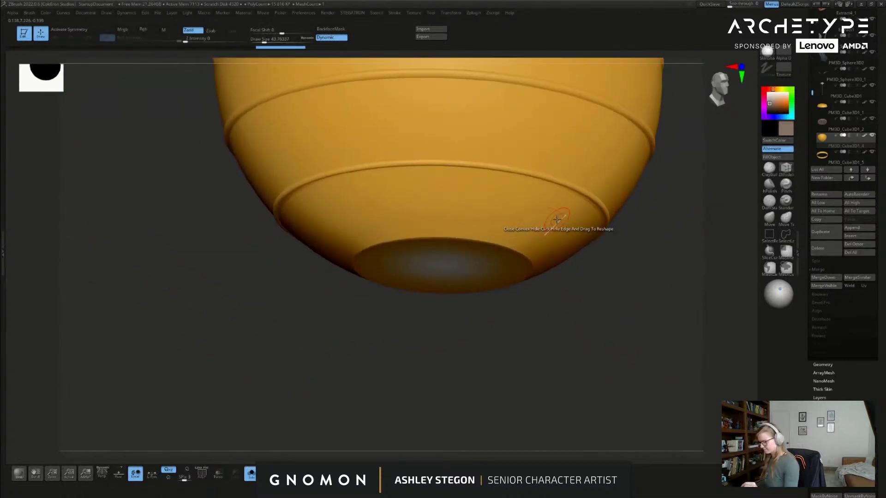
Step: Fill the lower bowl including its closed base with the sampled golden yellow-orange and show the whole pot again
{"action": "key", "text": "c"}
{"action": "left_click", "coordinate": [777, 156]}
{"action": "left_click_drag", "start_coordinate": [625, 292], "coordinate": [427, 393]}
{"action": "left_click", "coordinate": [250, 474]}
{"action": "mouse_move", "coordinate": [592, 382]}
{"action": "left_mouse_down"}
{"action": "mouse_move", "coordinate": [607, 358]}
{"action": "mouse_move", "coordinate": [555, 364]}
{"action": "mouse_move", "coordinate": [591, 379]}
{"action": "mouse_move", "coordinate": [588, 338]}
{"action": "left_mouse_up"}
{"action": "key", "text": "s"}
{"action": "left_click", "coordinate": [585, 344]}
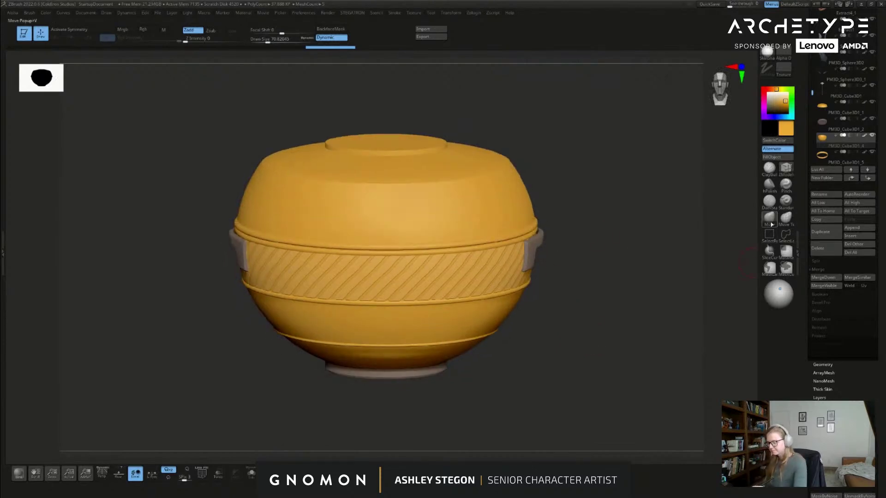
Step: Select the upper half of the pot, show its polyframe, and create a UV Master working clone of it
{"action": "left_click_drag", "start_coordinate": [571, 347], "coordinate": [594, 373], "text": "alt"}
{"action": "left_click", "coordinate": [520, 227], "text": "alt"}
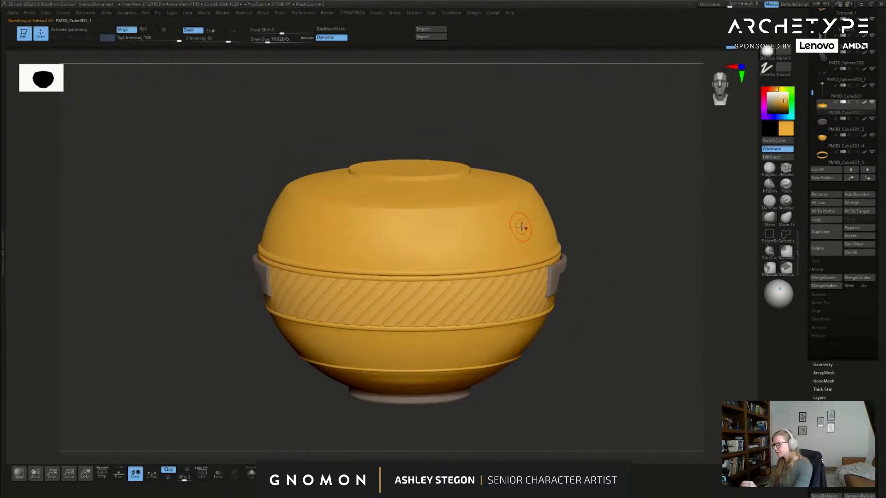
{"action": "key", "text": "shift+f"}
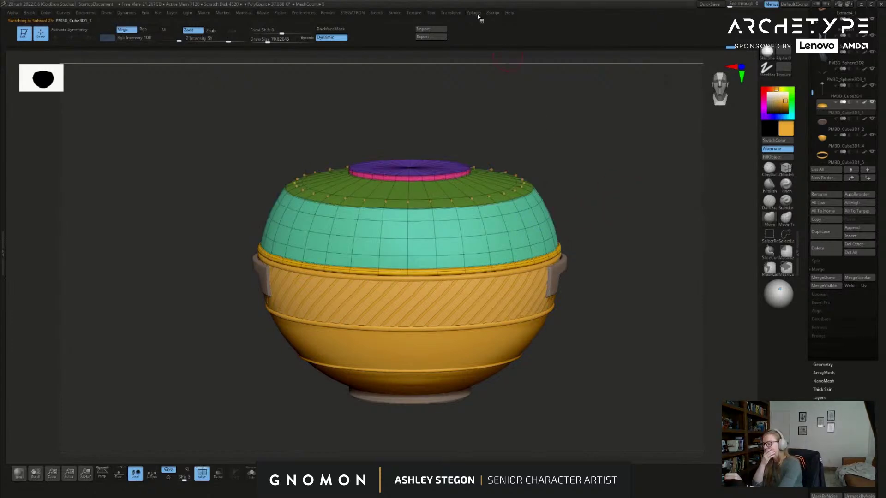
{"action": "left_click", "coordinate": [477, 13]}
{"action": "left_click", "coordinate": [469, 17]}
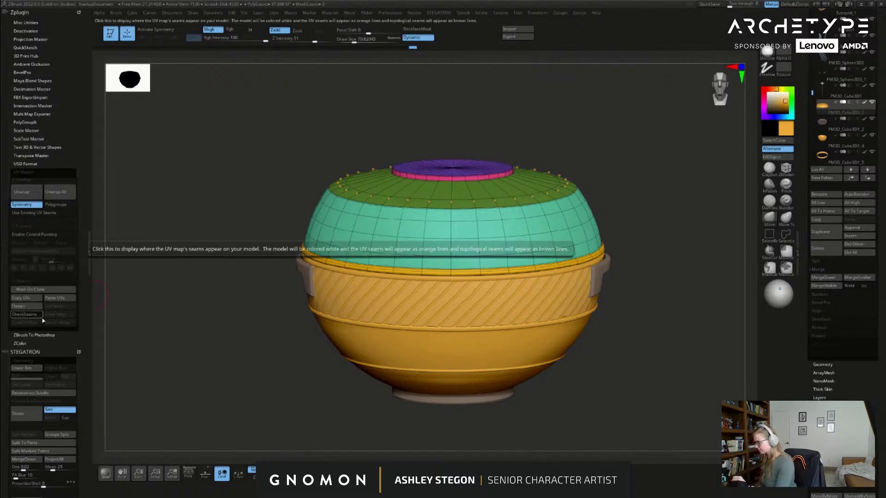
{"action": "left_click", "coordinate": [47, 288]}
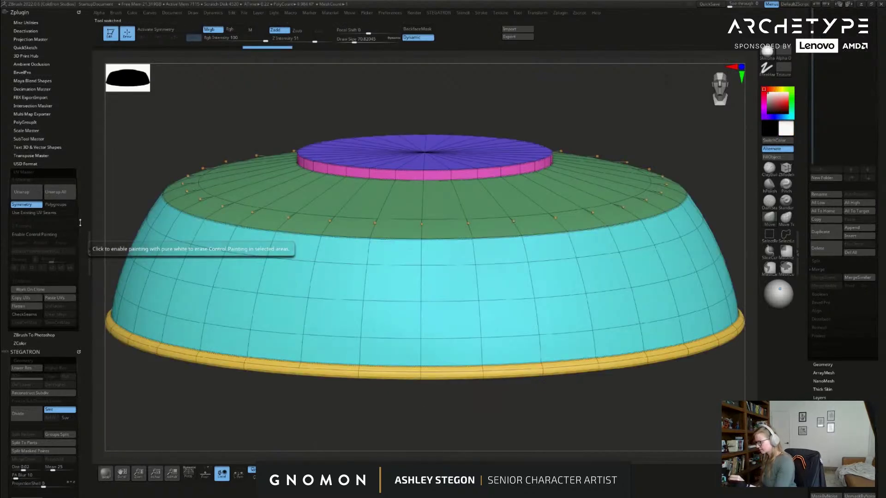
Step: Isolate the clone's sloped shoulder and side wall, merge them into one polygroup, and show the full mesh again
{"action": "key", "text": "b"}
{"action": "key", "text": "z"}
{"action": "key", "text": "m"}
{"action": "left_click", "coordinate": [380, 241], "text": "ctrl+shift"}
{"action": "key", "text": "ctrl+w"}
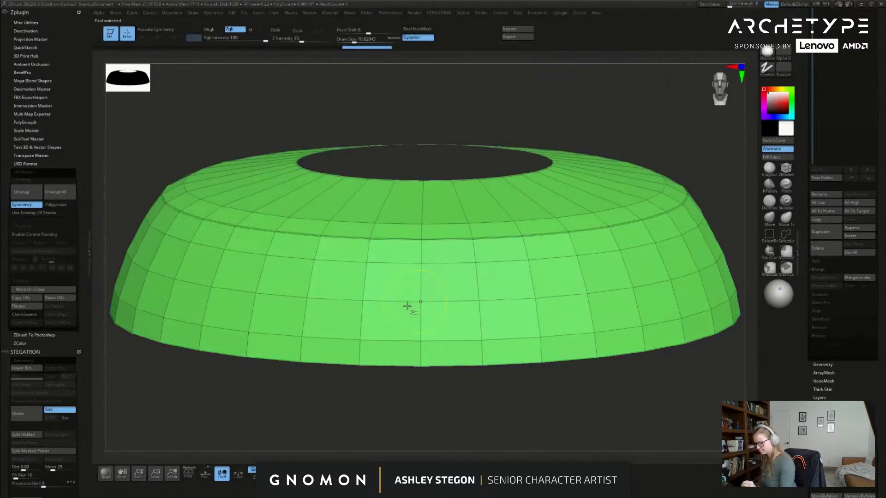
{"action": "left_click", "coordinate": [332, 390], "text": "ctrl+shift"}
Step: Unwrap the clone with the Polygroups option, preview its flattened UVs, and copy them
{"action": "left_click", "coordinate": [56, 204]}
{"action": "left_click", "coordinate": [22, 191]}
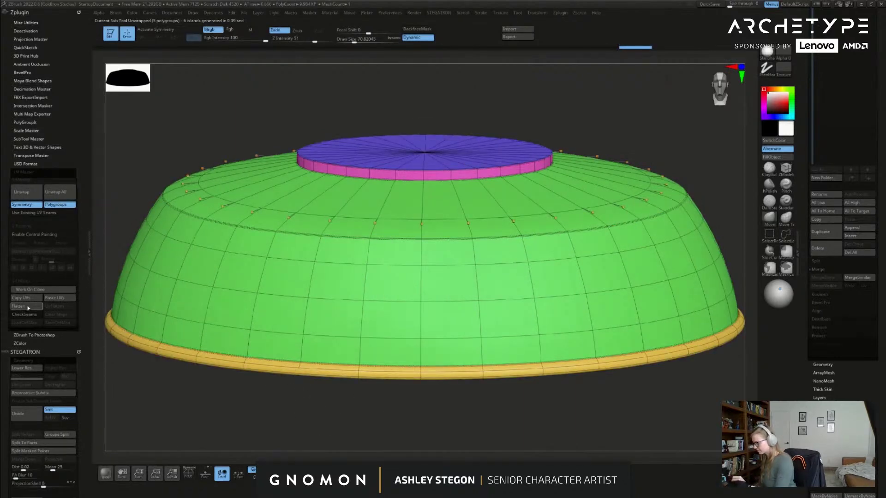
{"action": "left_click", "coordinate": [19, 306]}
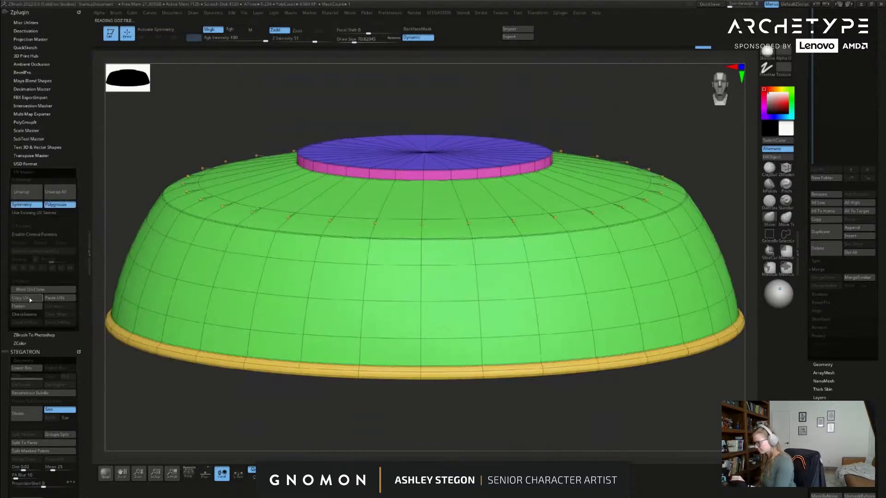
{"action": "left_click", "coordinate": [29, 298]}
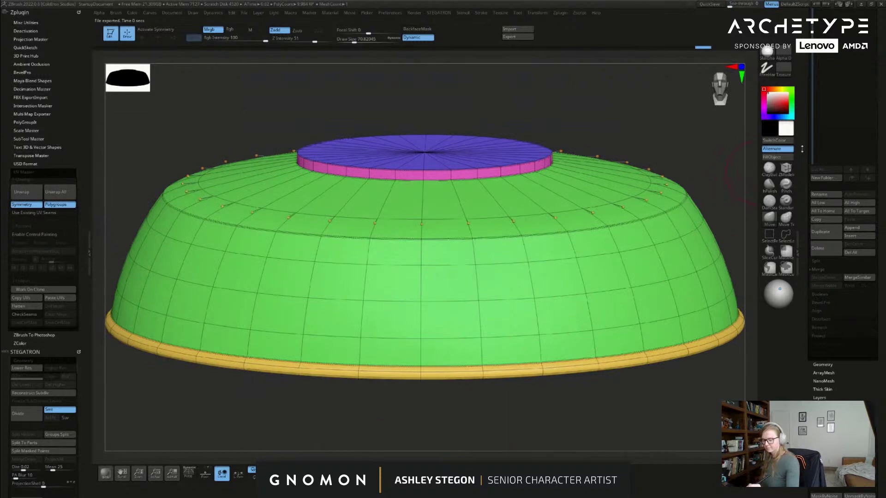
Step: Paste the copied UVs onto the original pot's upper half and give it UV-based surface noise with the NoisePlug Weave pattern
{"action": "left_click_drag", "start_coordinate": [802, 149], "coordinate": [792, 259]}
{"action": "left_click", "coordinate": [838, 128]}
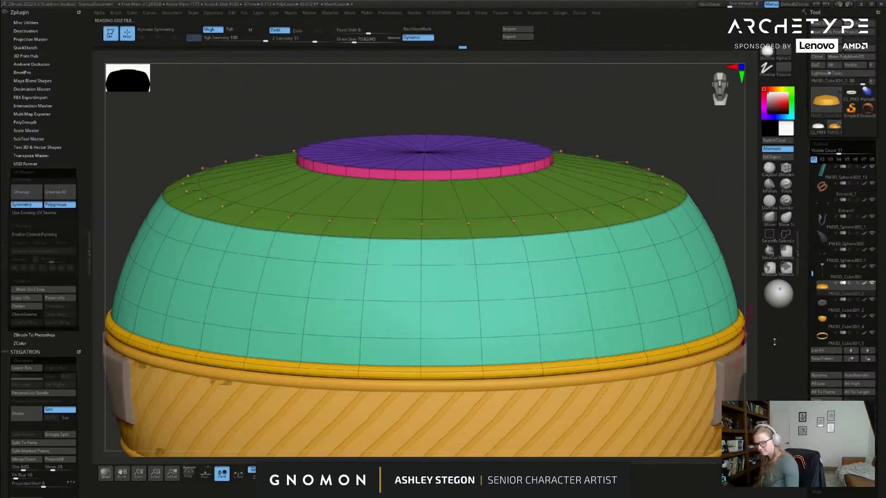
{"action": "scroll", "coordinate": [839, 278], "scroll_direction": "down", "scroll_amount": 5}
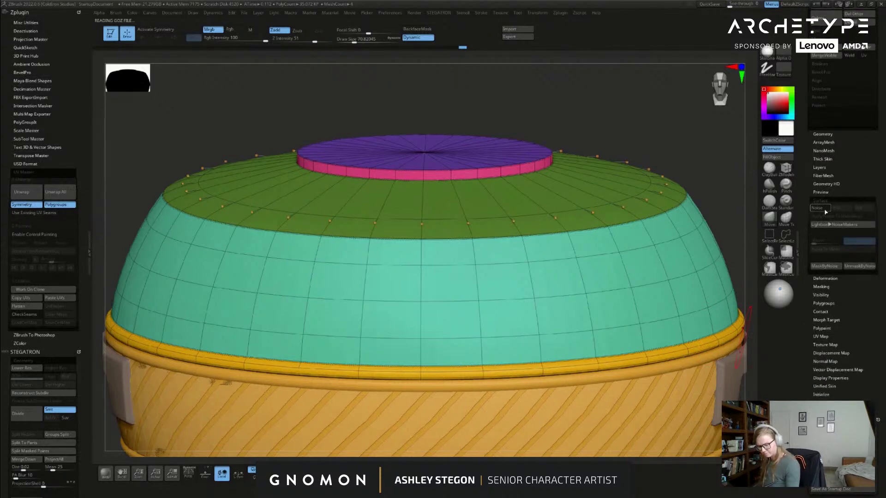
{"action": "left_click", "coordinate": [824, 210]}
{"action": "left_click", "coordinate": [828, 220]}
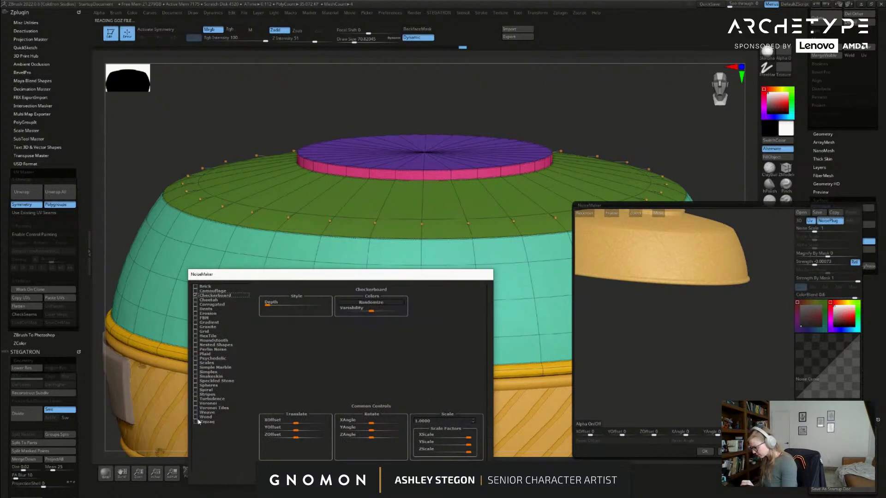
{"action": "left_click", "coordinate": [196, 412]}
{"action": "left_click", "coordinate": [346, 461]}
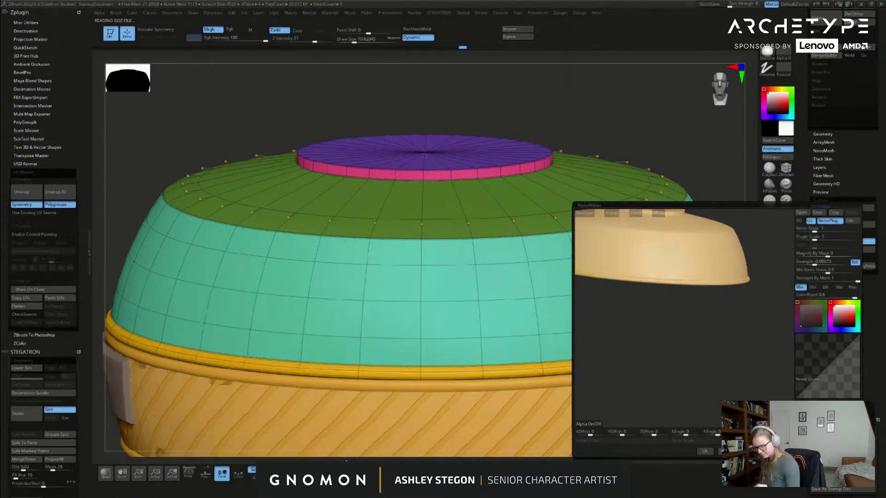
Step: Set the weave noise's Noise Scale and Mix Basic Noise to 0, Strength to -0.0001, and Plugin Scale to 0.00336
{"action": "left_click_drag", "start_coordinate": [826, 271], "coordinate": [797, 271]}
{"action": "left_click", "coordinate": [822, 261]}
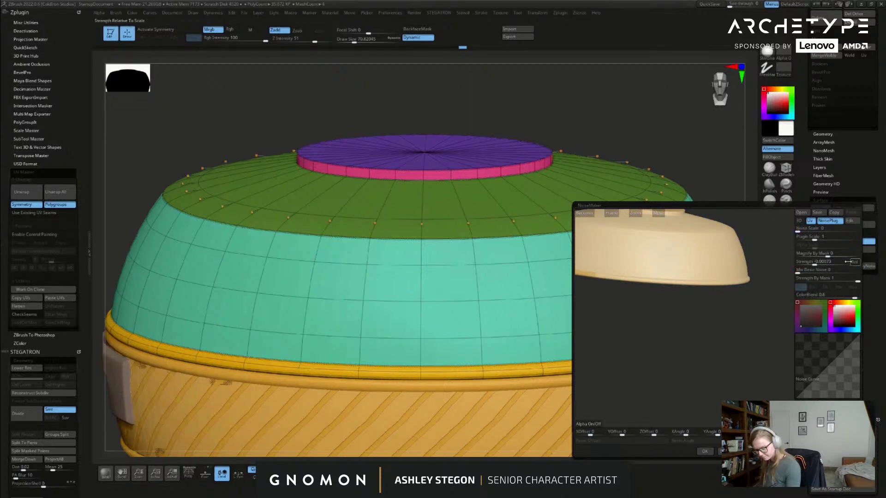
{"action": "type", "text": "-0.0001"}
{"action": "key", "text": "Return"}
{"action": "left_click_drag", "start_coordinate": [814, 239], "coordinate": [804, 240]}
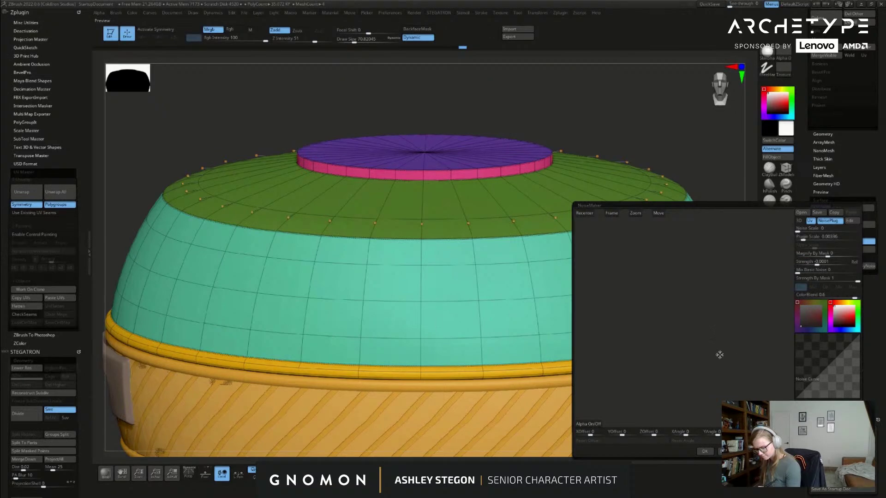
{"action": "left_click_drag", "start_coordinate": [627, 213], "coordinate": [749, 367]}
{"action": "left_click_drag", "start_coordinate": [803, 239], "coordinate": [766, 308]}
Step: Set the weave noise's Strength to -0.00521 and its ColorBlend to 0, and accept the noise on the upper half
{"action": "left_click", "coordinate": [818, 262]}
{"action": "left_click_drag", "start_coordinate": [813, 264], "coordinate": [809, 264]}
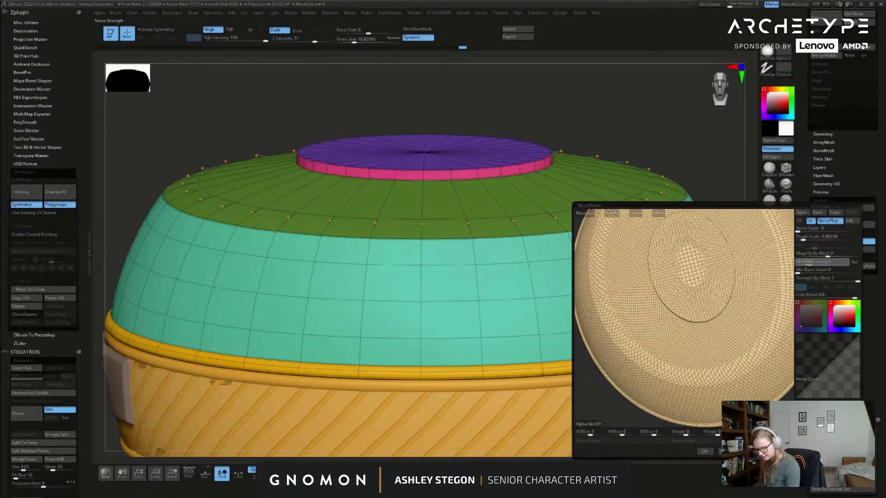
{"action": "left_click", "coordinate": [810, 264]}
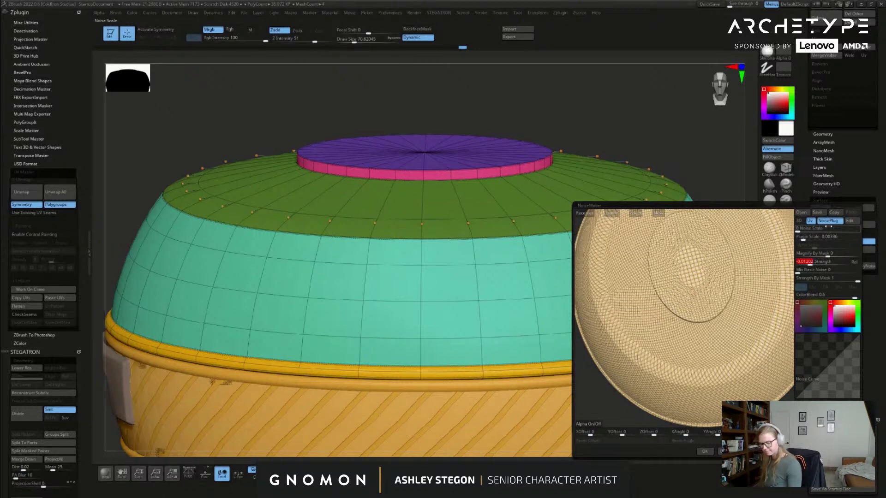
{"action": "left_click_drag", "start_coordinate": [811, 264], "coordinate": [812, 263]}
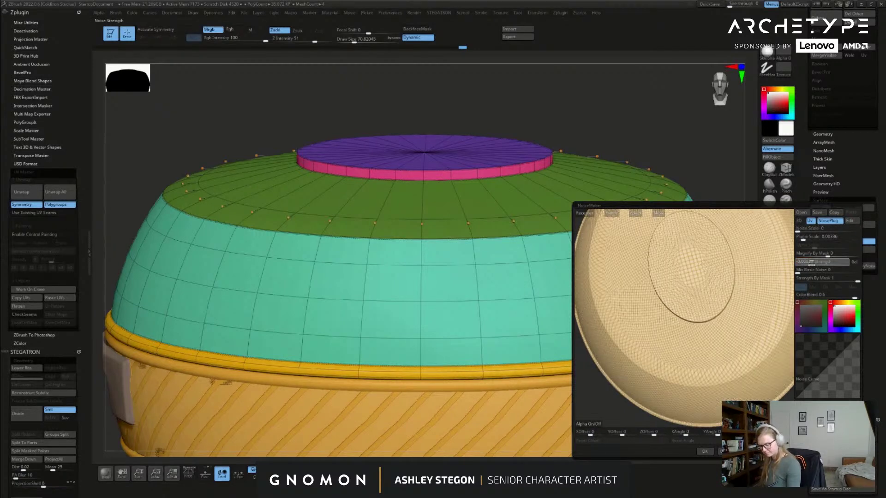
{"action": "left_click_drag", "start_coordinate": [839, 296], "coordinate": [830, 297]}
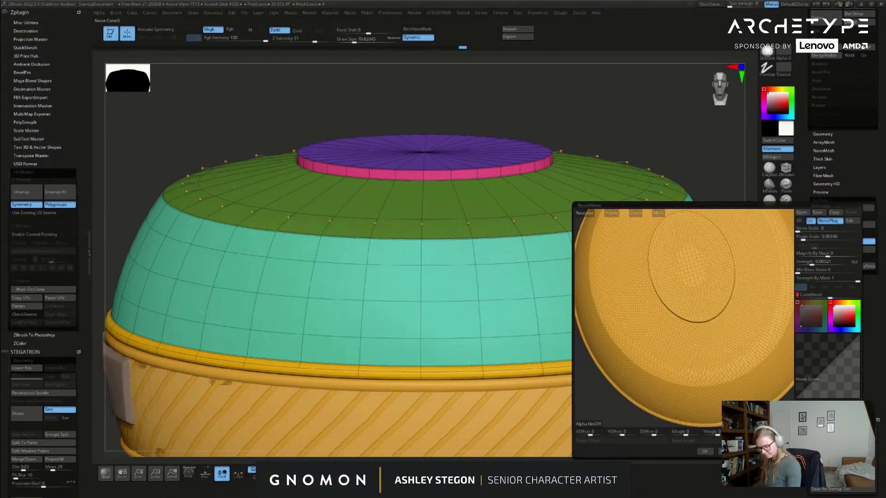
{"action": "left_click_drag", "start_coordinate": [743, 332], "coordinate": [703, 363]}
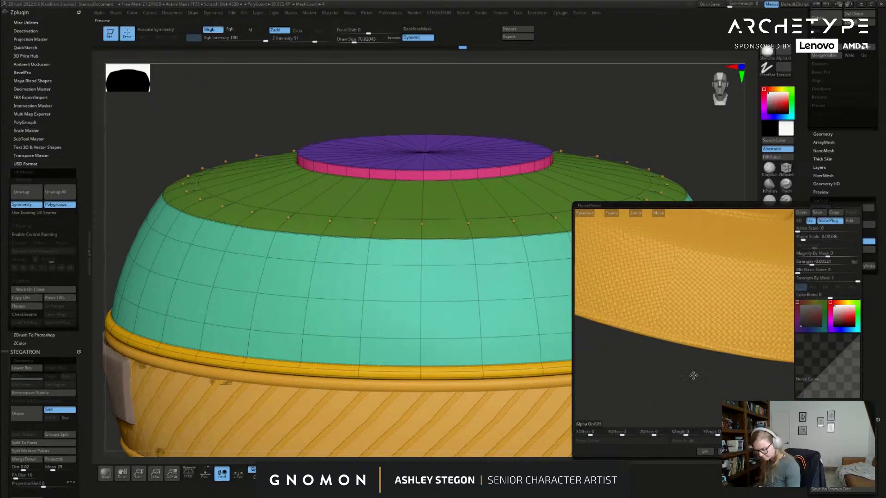
{"action": "left_click", "coordinate": [704, 452]}
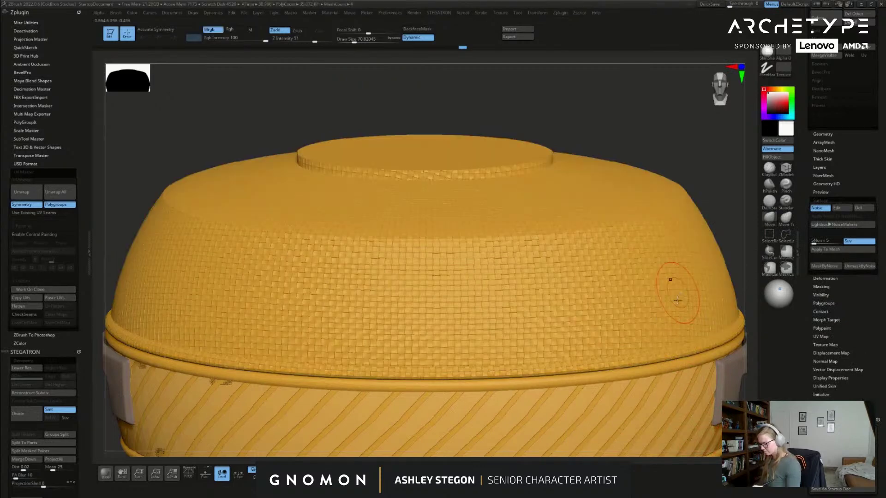
Step: Zoom out to the whole pot and copy the weave noise settings from its upper half
{"action": "mouse_move", "coordinate": [673, 307]}
{"action": "right_mouse_down", "text": "ctrl"}
{"action": "mouse_move", "coordinate": [658, 295]}
{"action": "mouse_move", "coordinate": [666, 352]}
{"action": "mouse_move", "coordinate": [647, 368]}
{"action": "mouse_move", "coordinate": [651, 330]}
{"action": "mouse_move", "coordinate": [650, 342]}
{"action": "mouse_move", "coordinate": [622, 349]}
{"action": "mouse_move", "coordinate": [650, 352]}
{"action": "right_mouse_up", "text": "ctrl"}
{"action": "key", "text": "s"}
{"action": "left_click_drag", "start_coordinate": [650, 352], "coordinate": [652, 351]}
{"action": "mouse_move", "coordinate": [660, 353]}
{"action": "right_mouse_down"}
{"action": "mouse_move", "coordinate": [655, 305]}
{"action": "mouse_move", "coordinate": [625, 286]}
{"action": "right_mouse_up"}
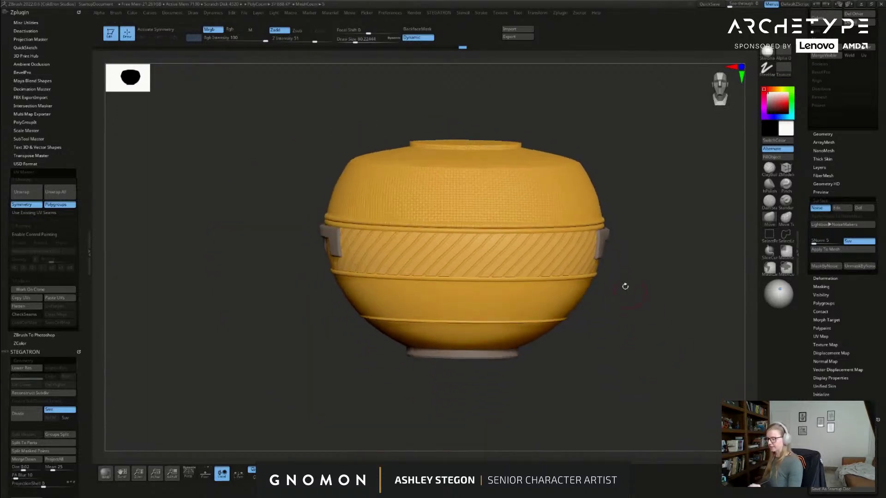
{"action": "left_click", "coordinate": [842, 210]}
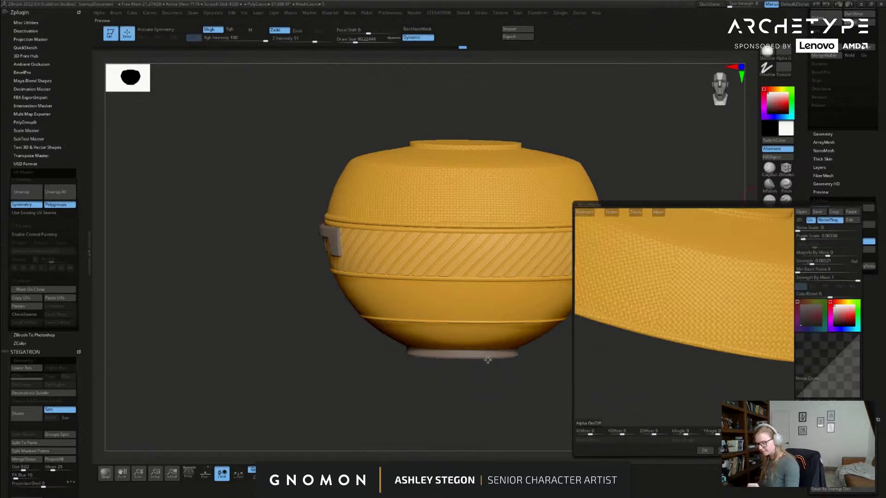
{"action": "left_click", "coordinate": [705, 450]}
Step: Select the lower bowl and apply the copied weave noise settings to it as surface noise
{"action": "left_click", "coordinate": [540, 295], "text": "alt"}
{"action": "key", "text": "shift+f"}
{"action": "key", "text": "shift+f"}
{"action": "left_click", "coordinate": [841, 210]}
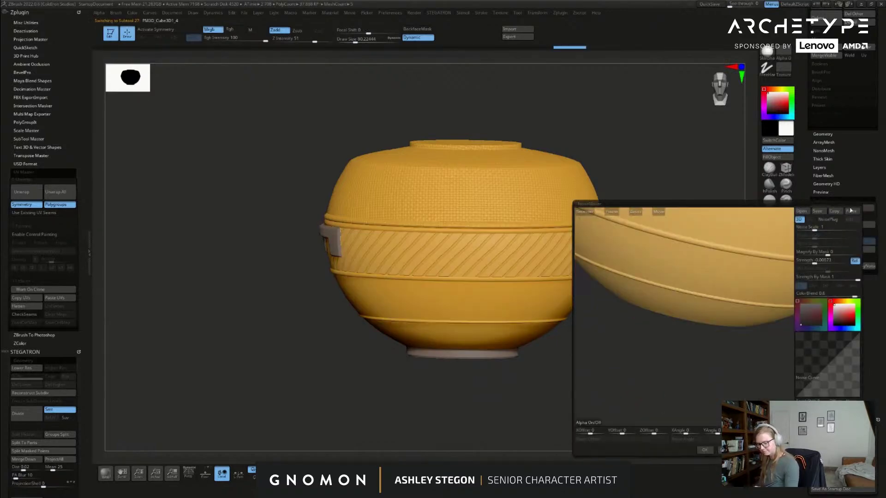
{"action": "left_click_drag", "start_coordinate": [718, 333], "coordinate": [751, 282]}
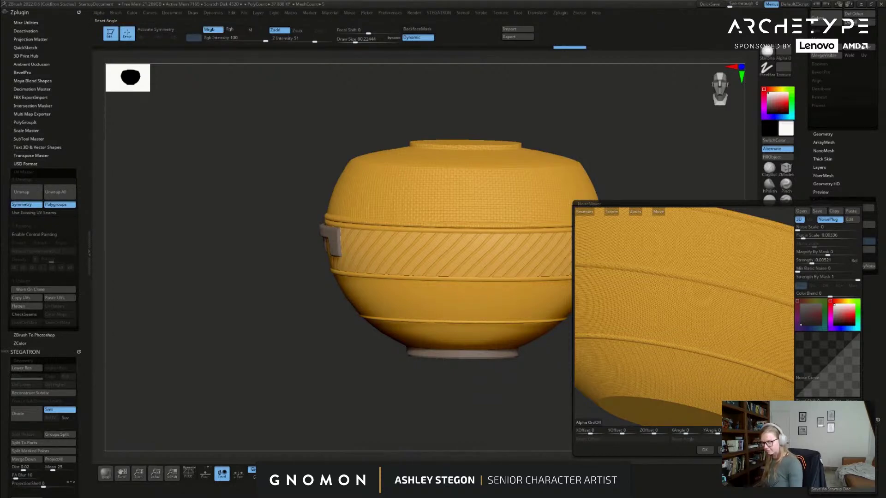
{"action": "left_click", "coordinate": [705, 451]}
Step: Mask everything on the pot's upper half except its side wall polygroup
{"action": "left_click_drag", "start_coordinate": [627, 320], "coordinate": [623, 330]}
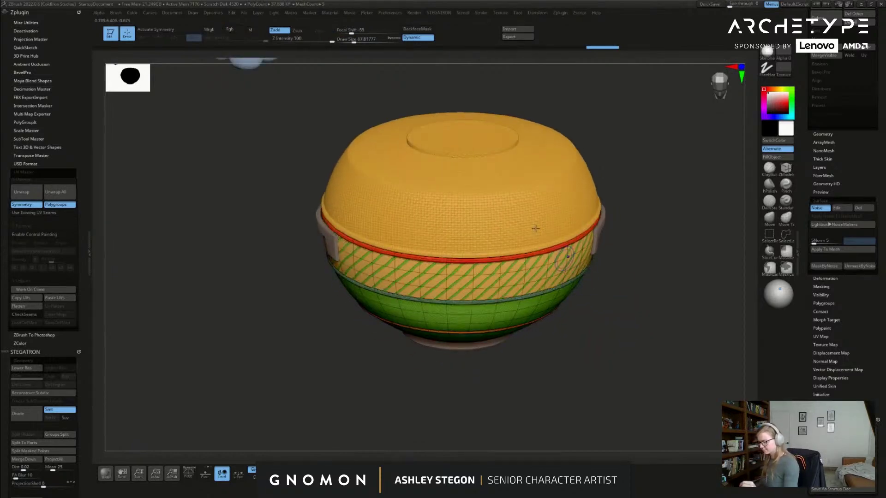
{"action": "key", "text": "shift+f"}
{"action": "key", "text": "shift+f"}
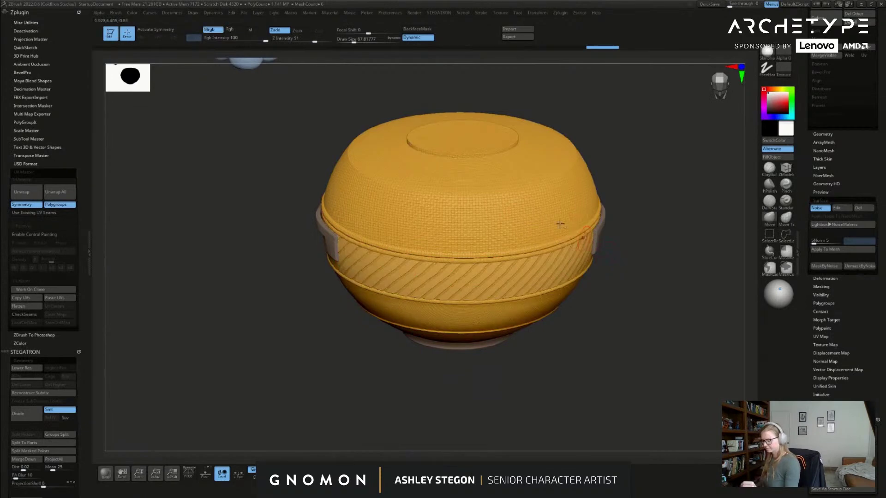
{"action": "left_click", "coordinate": [563, 212], "text": "alt"}
{"action": "left_click_drag", "start_coordinate": [633, 276], "coordinate": [636, 315]}
{"action": "key", "text": "shift+f"}
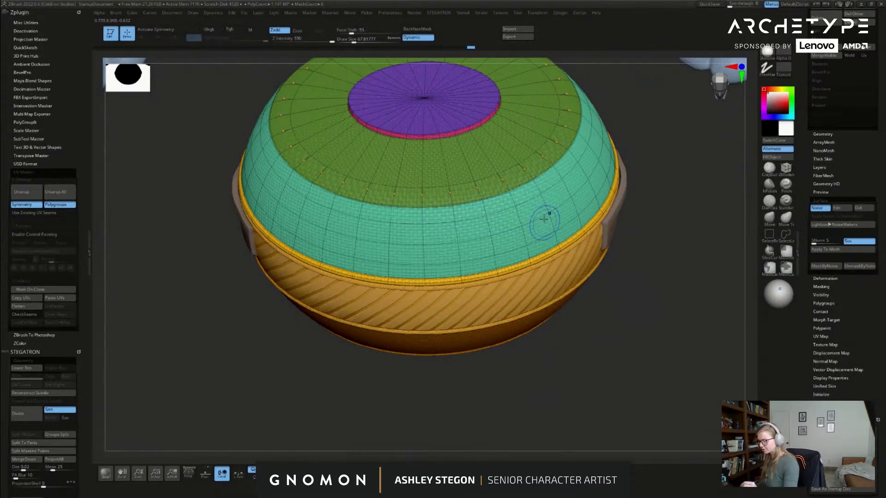
{"action": "key", "text": "shift+f"}
{"action": "key", "text": "w"}
{"action": "key", "text": "q"}
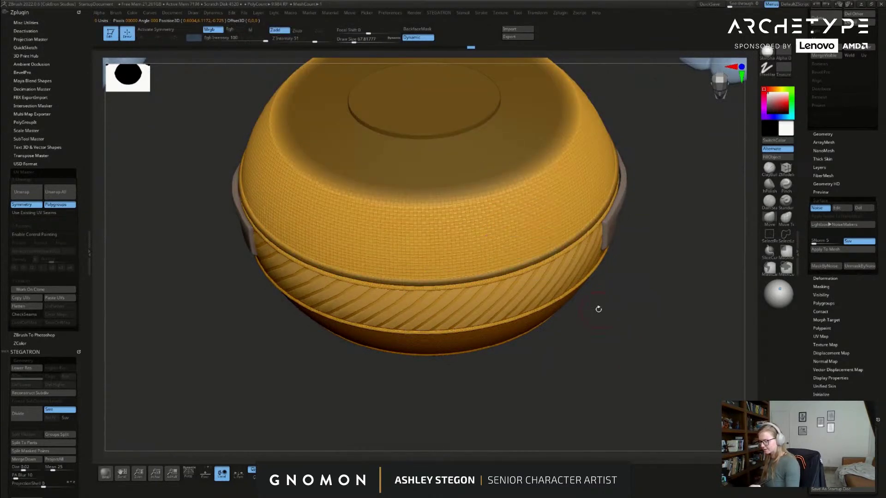
Step: Examine the weave on both halves of the pot with the mask in place, and clear the mask
{"action": "left_click_drag", "start_coordinate": [614, 317], "coordinate": [621, 302]}
{"action": "key", "text": "shift+f"}
{"action": "key", "text": "shift+f"}
{"action": "left_click_drag", "start_coordinate": [633, 334], "coordinate": [625, 305]}
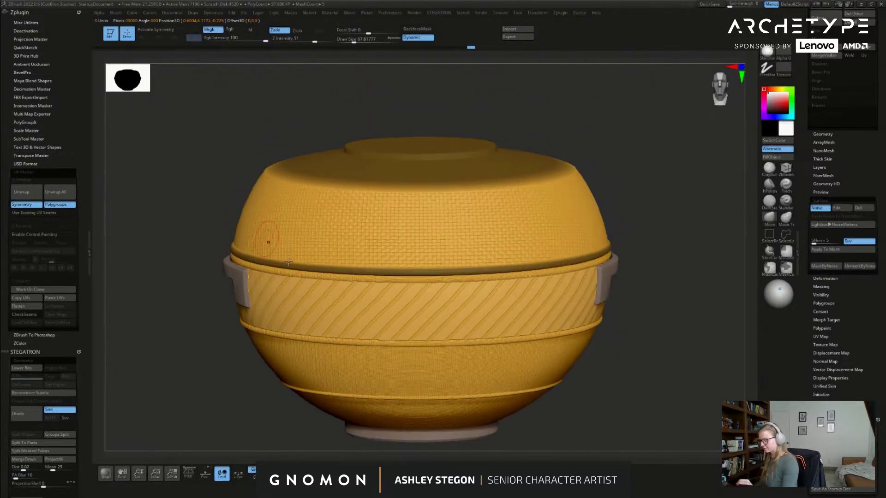
{"action": "mouse_move", "coordinate": [646, 270]}
{"action": "left_mouse_down"}
{"action": "mouse_move", "coordinate": [652, 289]}
{"action": "mouse_move", "coordinate": [644, 281]}
{"action": "left_mouse_up"}
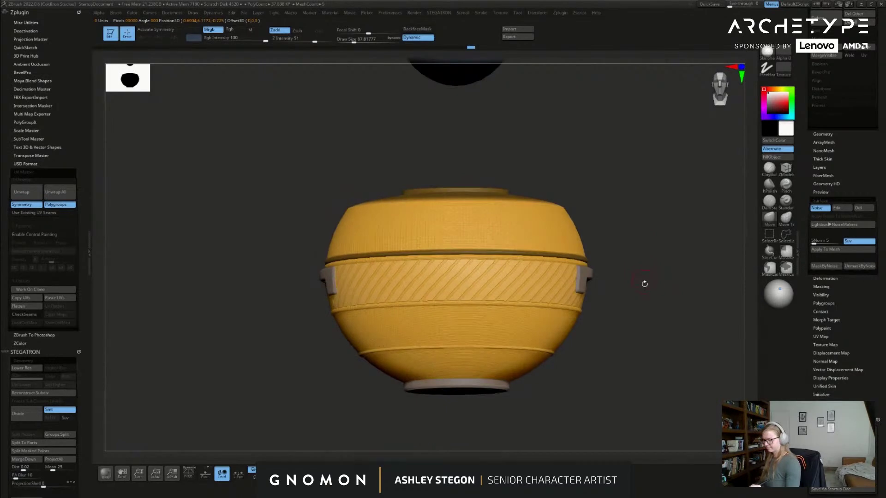
{"action": "left_click_drag", "start_coordinate": [640, 333], "coordinate": [589, 300]}
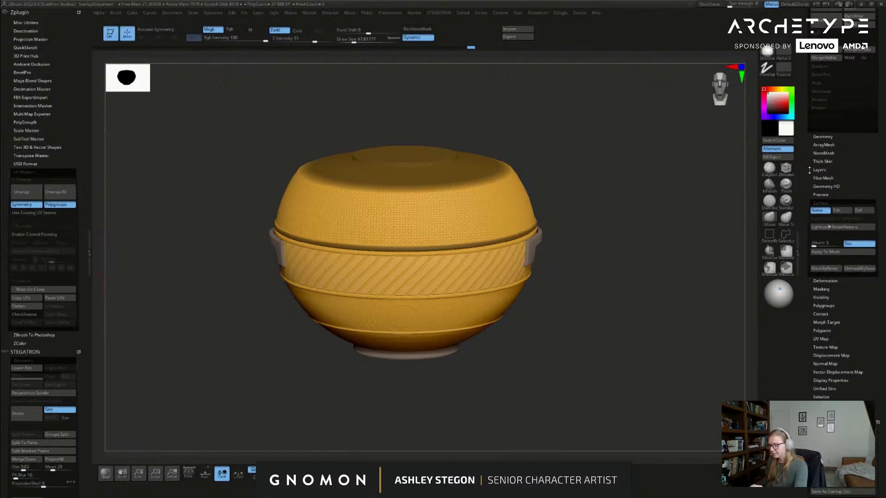
{"action": "scroll", "coordinate": [818, 176], "scroll_direction": "up", "scroll_amount": 10}
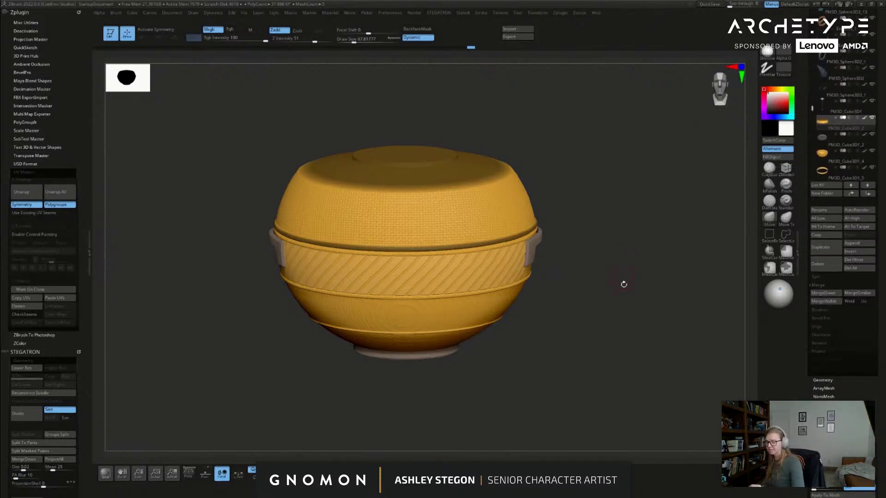
{"action": "left_click_drag", "start_coordinate": [628, 300], "coordinate": [634, 290], "text": "ctrl"}
{"action": "left_click_drag", "start_coordinate": [624, 344], "coordinate": [631, 319]}
Step: Select the lower bowl, show its polyframe, and create a UV Master working clone of it
{"action": "left_click", "coordinate": [830, 156]}
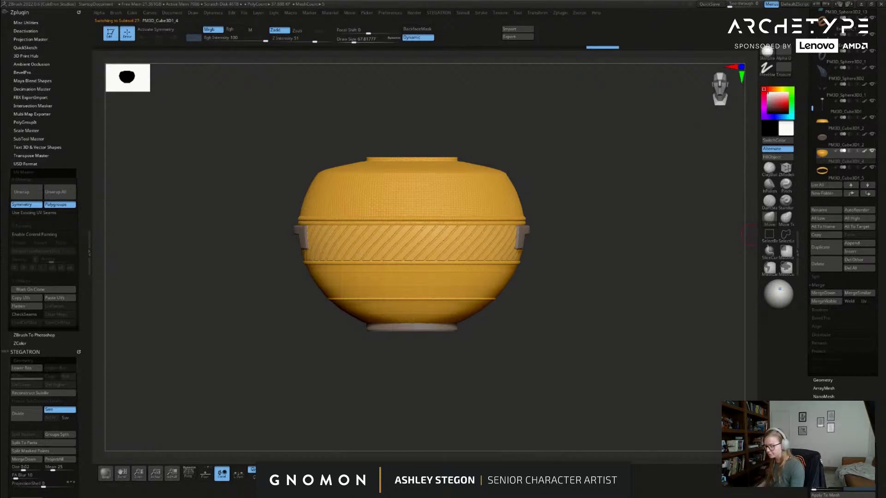
{"action": "left_click_drag", "start_coordinate": [645, 363], "coordinate": [648, 373], "text": "alt"}
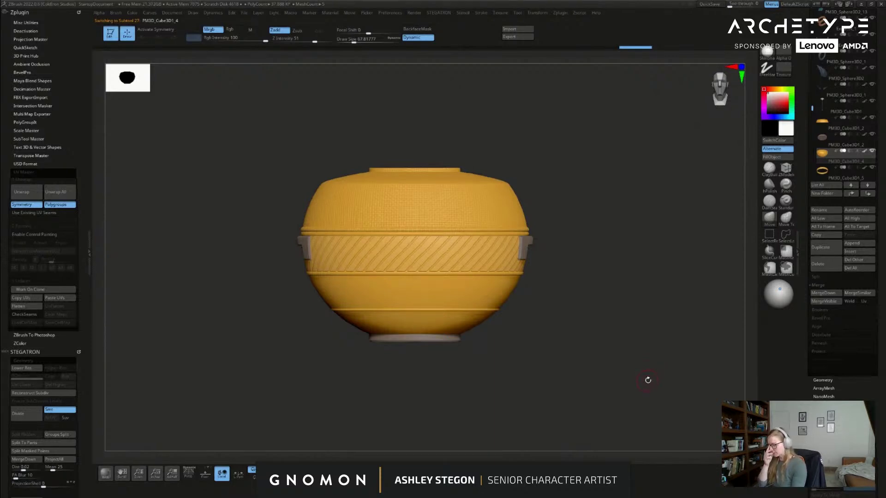
{"action": "key", "text": "shift+f"}
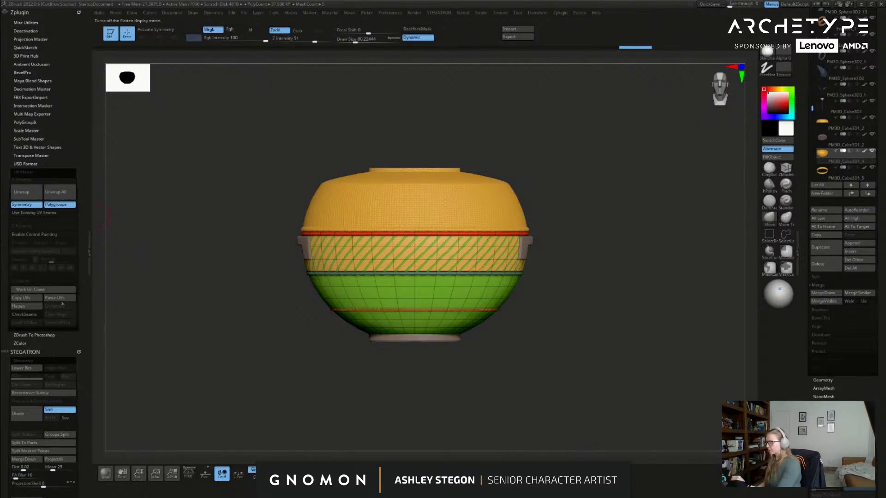
{"action": "left_click", "coordinate": [54, 290]}
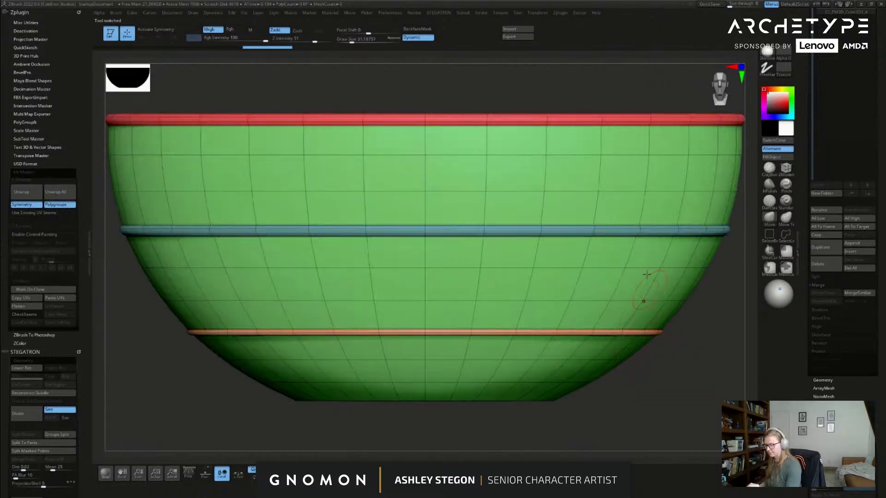
{"action": "right_click_drag", "start_coordinate": [646, 274], "coordinate": [541, 284], "text": "ctrl"}
{"action": "key", "text": "shift+d"}
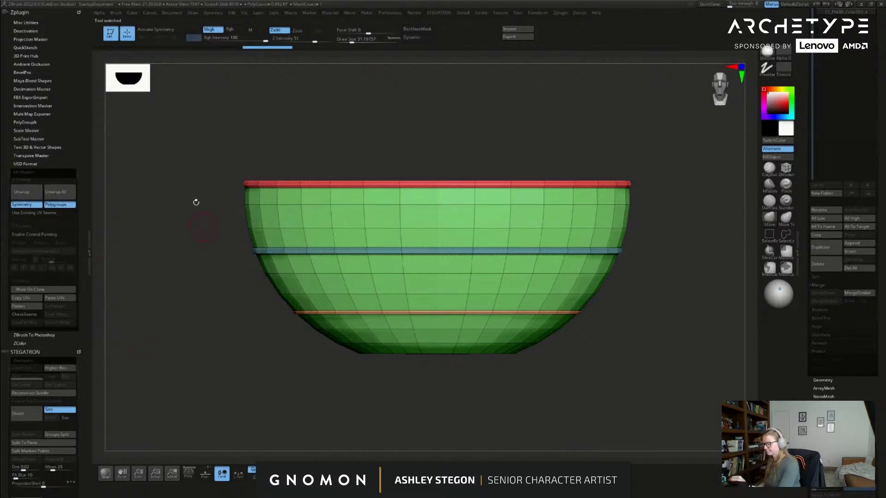
{"action": "left_click_drag", "start_coordinate": [197, 125], "coordinate": [352, 372], "text": "ctrl+alt+shift"}
{"action": "key", "text": "ctrl+z"}
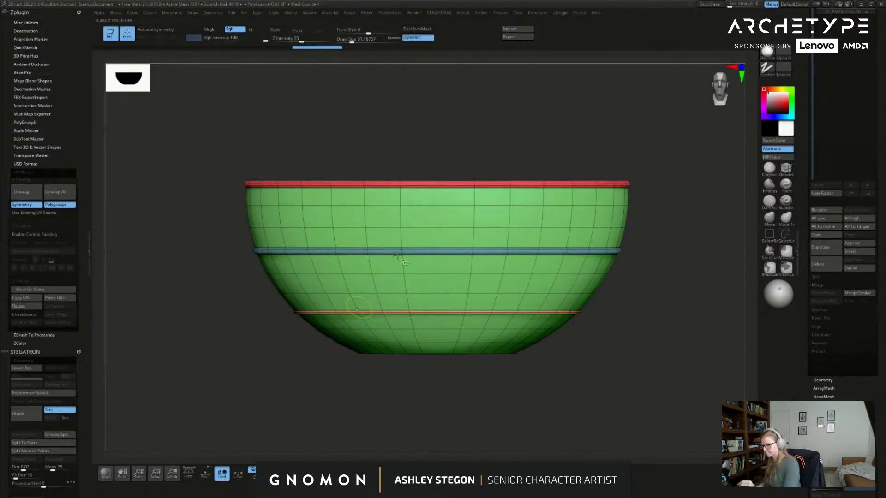
Step: Unwrap the bowl clone with the Symmetry and Polygroups options, preview its flattened UVs, and copy them
{"action": "left_click", "coordinate": [36, 194]}
{"action": "left_click", "coordinate": [28, 307]}
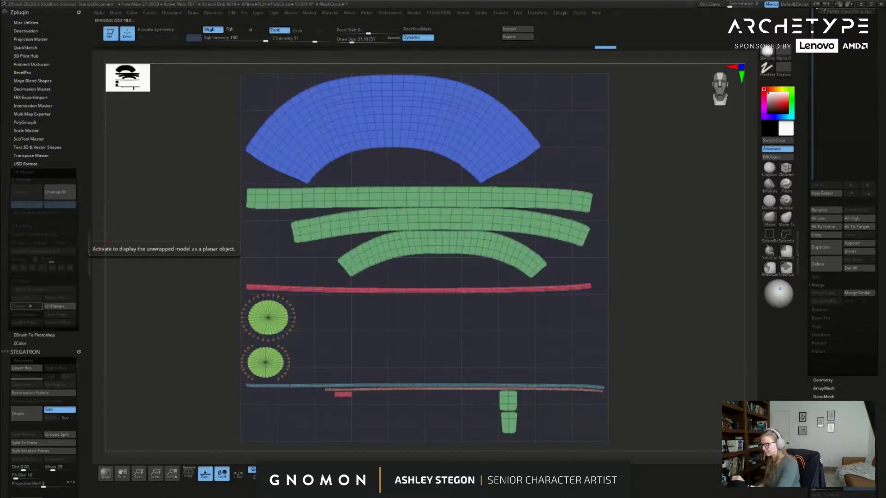
{"action": "left_click", "coordinate": [59, 305]}
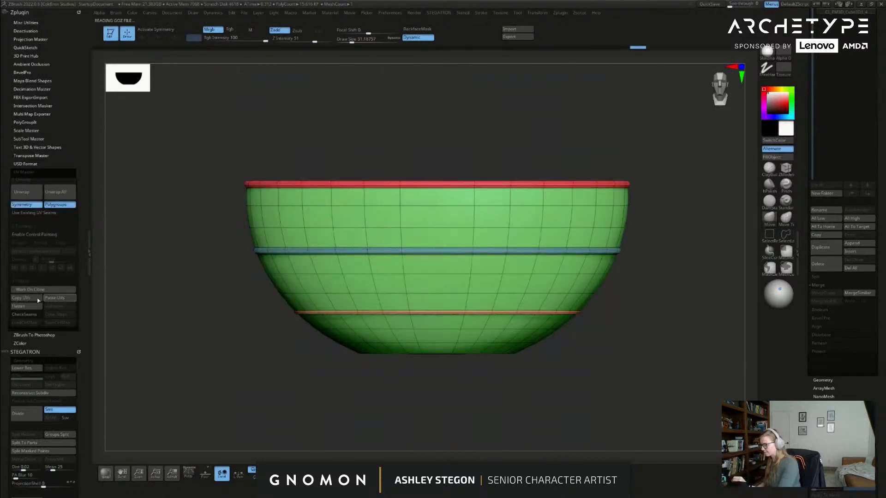
{"action": "left_click", "coordinate": [36, 299]}
Step: Return to the original pot and paste the copied UVs onto the lower bowl
{"action": "scroll", "coordinate": [845, 138], "scroll_direction": "up", "scroll_amount": 4}
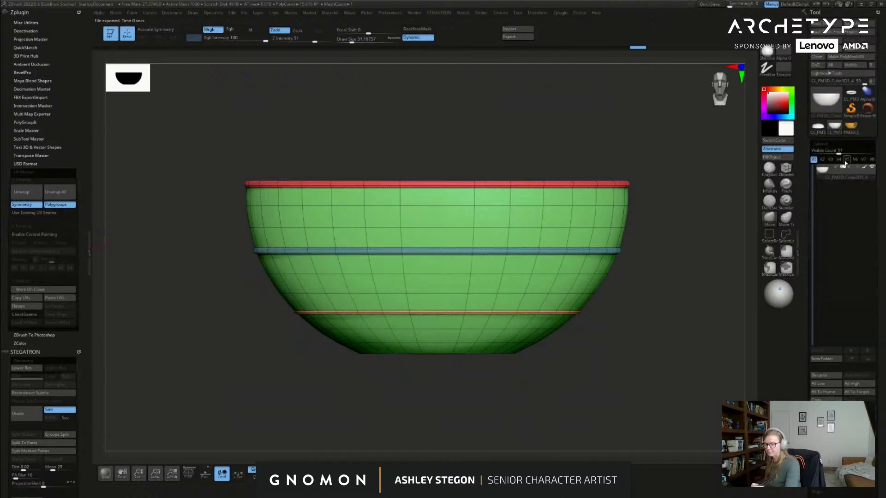
{"action": "left_click", "coordinate": [853, 129]}
{"action": "left_click", "coordinate": [62, 298]}
Step: Edit the lower bowl's woven surface noise so that it follows the UVs, and apply the noise settings
{"action": "scroll", "coordinate": [826, 348], "scroll_direction": "down", "scroll_amount": 10}
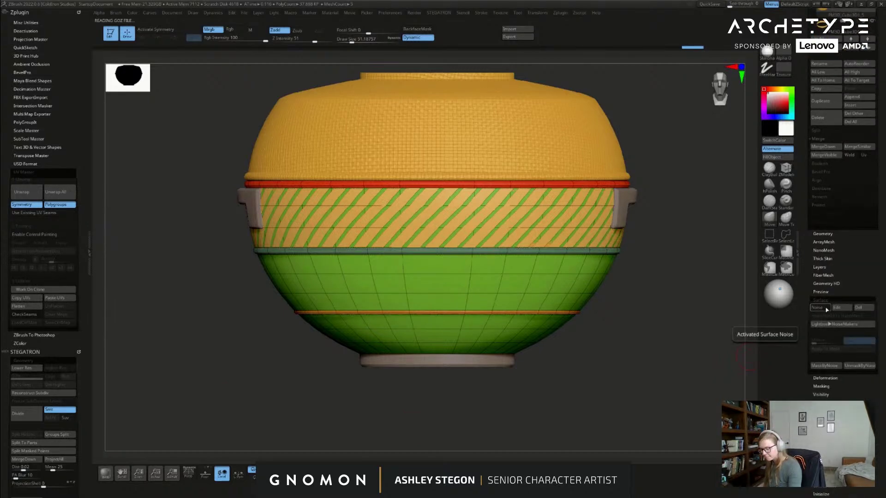
{"action": "left_click", "coordinate": [836, 307]}
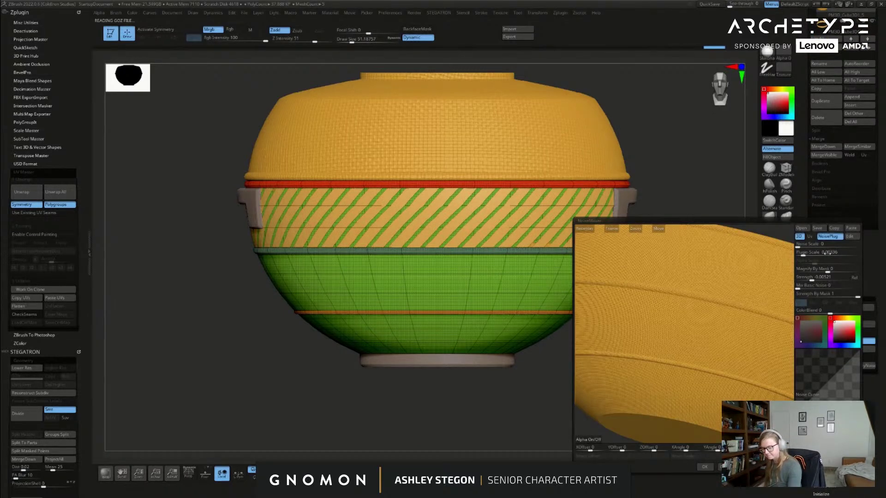
{"action": "left_click", "coordinate": [811, 237]}
{"action": "left_click", "coordinate": [705, 467]}
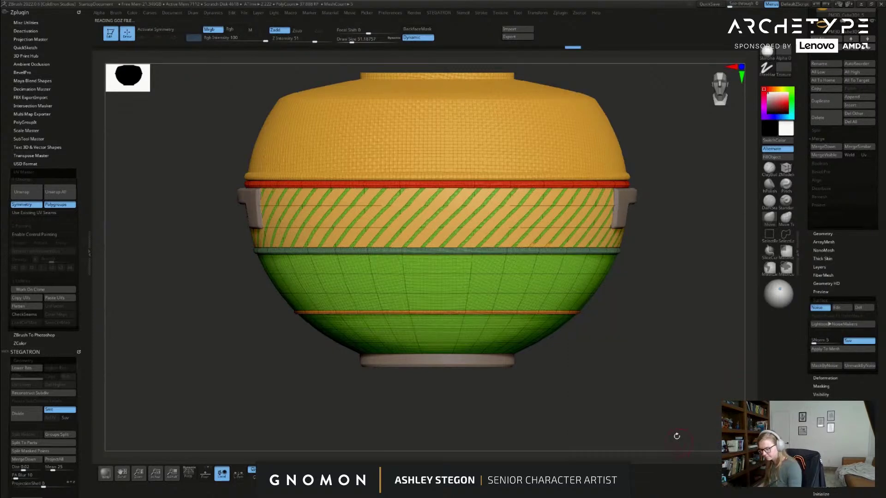
Step: Examine the weave on the lower bowl from the front and from below, with and without the polyframe
{"action": "key", "text": "shift+f"}
{"action": "left_click_drag", "start_coordinate": [643, 337], "coordinate": [595, 364]}
{"action": "key", "text": "shift+f"}
{"action": "key", "text": "shift+f"}
{"action": "mouse_move", "coordinate": [588, 329]}
{"action": "left_mouse_down", "text": "alt"}
{"action": "mouse_move", "coordinate": [611, 342]}
{"action": "mouse_move", "coordinate": [574, 306]}
{"action": "mouse_move", "coordinate": [577, 329]}
{"action": "mouse_move", "coordinate": [480, 317]}
{"action": "mouse_move", "coordinate": [511, 313]}
{"action": "mouse_move", "coordinate": [523, 359]}
{"action": "mouse_move", "coordinate": [502, 371]}
{"action": "left_mouse_up", "text": "alt"}
{"action": "key", "text": "s"}
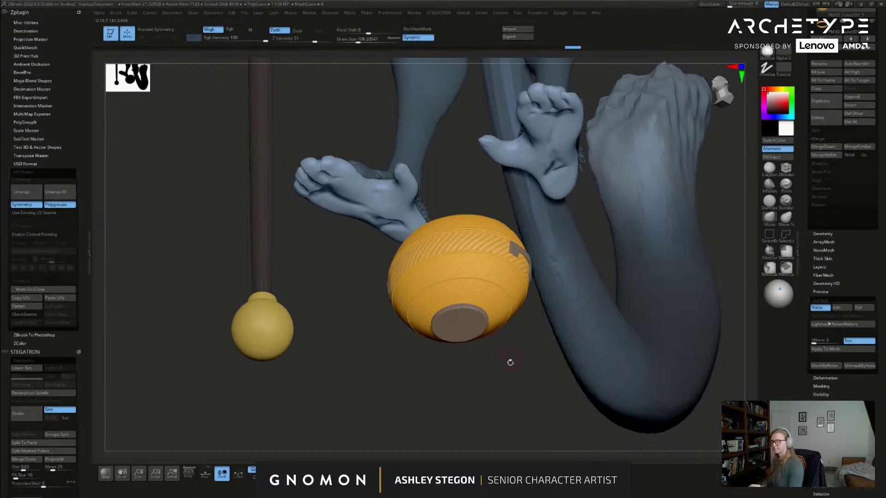
{"action": "left_click_drag", "start_coordinate": [512, 387], "coordinate": [480, 323]}
{"action": "left_click_drag", "start_coordinate": [573, 338], "coordinate": [462, 313]}
{"action": "key", "text": "shift+f"}
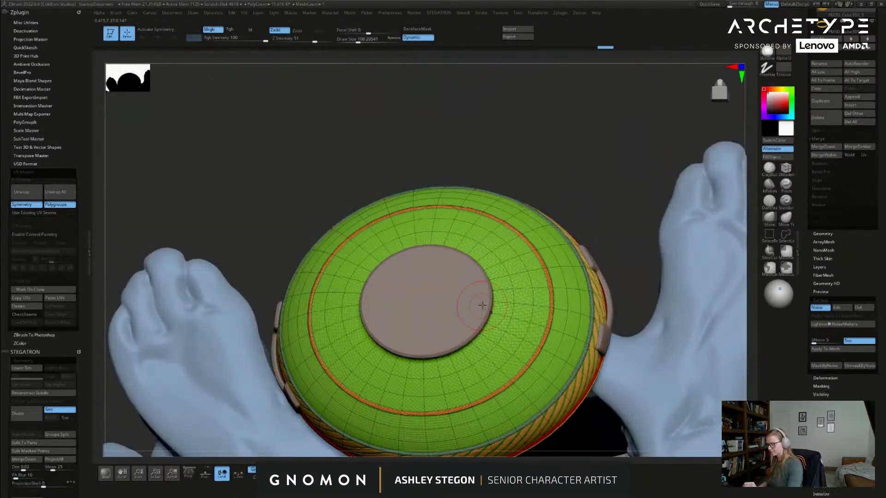
Step: Select the round base under the pot and isolate it from the other subtools with its polyframe shown
{"action": "left_click", "coordinate": [482, 307], "text": "alt"}
{"action": "right_click_drag", "start_coordinate": [510, 269], "coordinate": [522, 333]}
{"action": "key", "text": "shift+f"}
{"action": "right_click_drag", "start_coordinate": [475, 296], "coordinate": [492, 328], "text": "ctrl"}
{"action": "key", "text": "shift+f"}
{"action": "right_click_drag", "start_coordinate": [450, 235], "coordinate": [461, 231], "text": "alt"}
{"action": "key", "text": "s"}
{"action": "left_click_drag", "start_coordinate": [464, 231], "coordinate": [459, 232]}
{"action": "right_click_drag", "start_coordinate": [478, 309], "coordinate": [481, 358]}
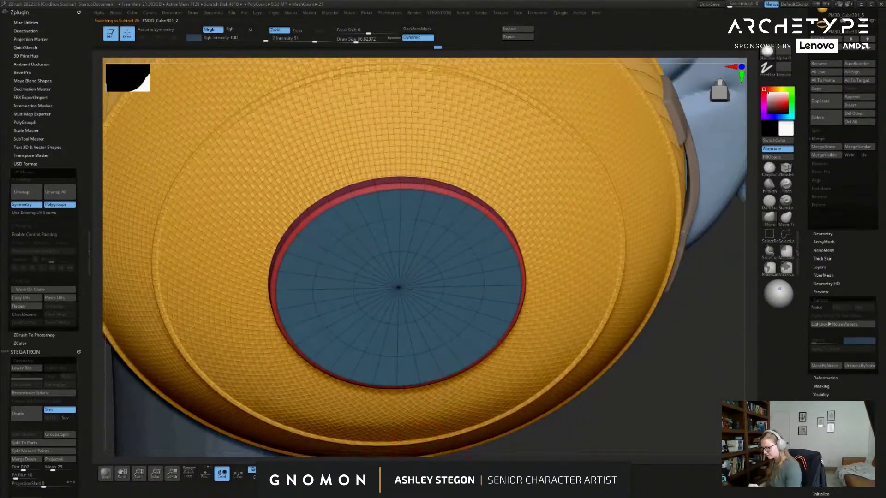
{"action": "left_click", "coordinate": [431, 466]}
Step: Isolate the base's flat circular face by polygroup and delete the hidden rim geometry
{"action": "key", "text": "s"}
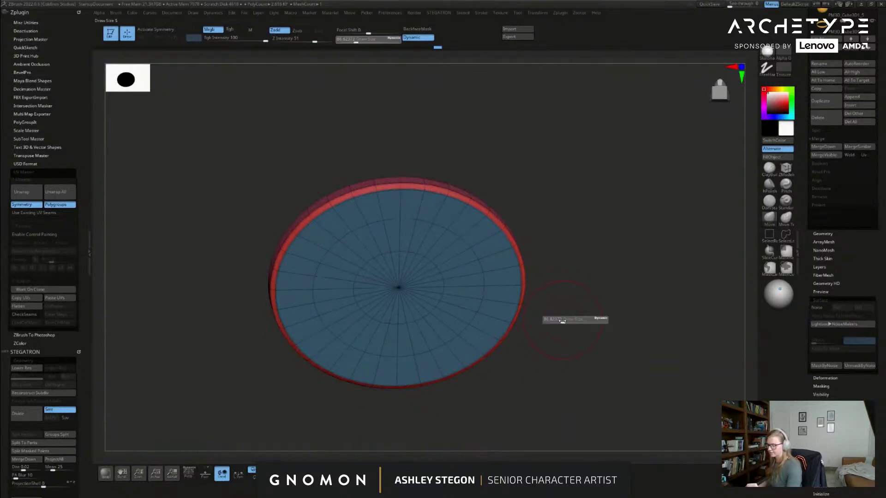
{"action": "right_click_drag", "start_coordinate": [536, 248], "coordinate": [532, 245]}
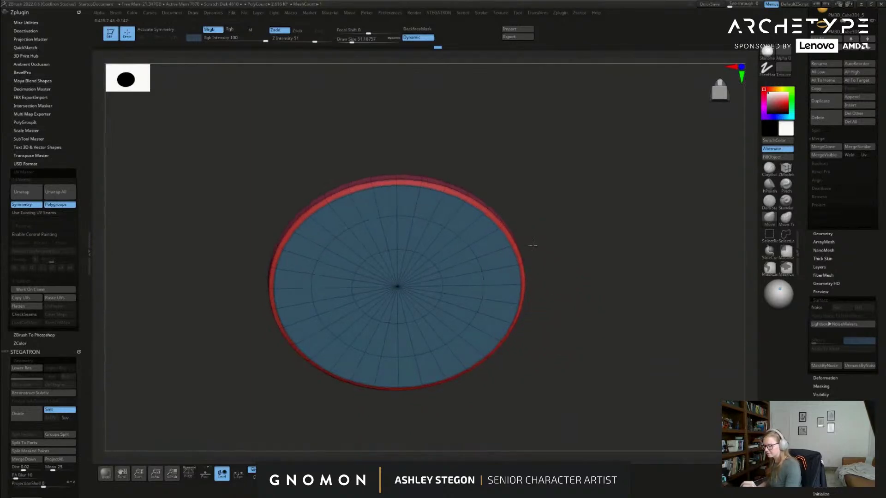
{"action": "left_click", "coordinate": [482, 272], "text": "ctrl+shift"}
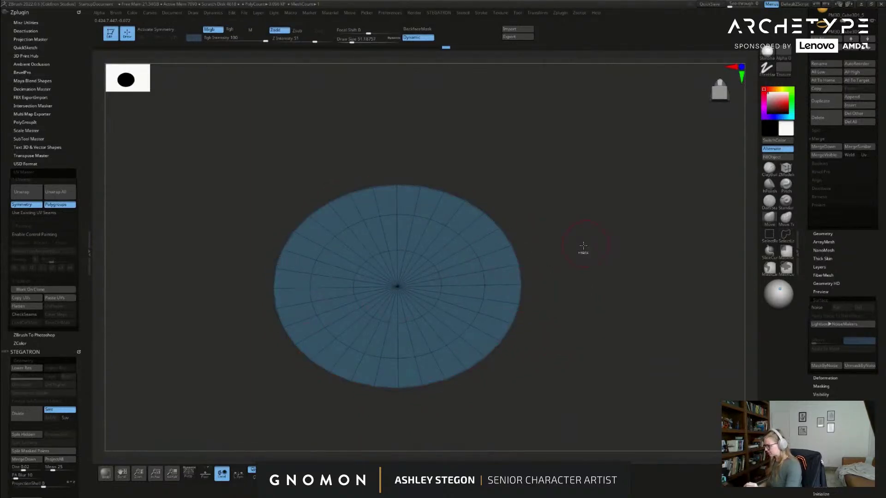
{"action": "key", "text": "1"}
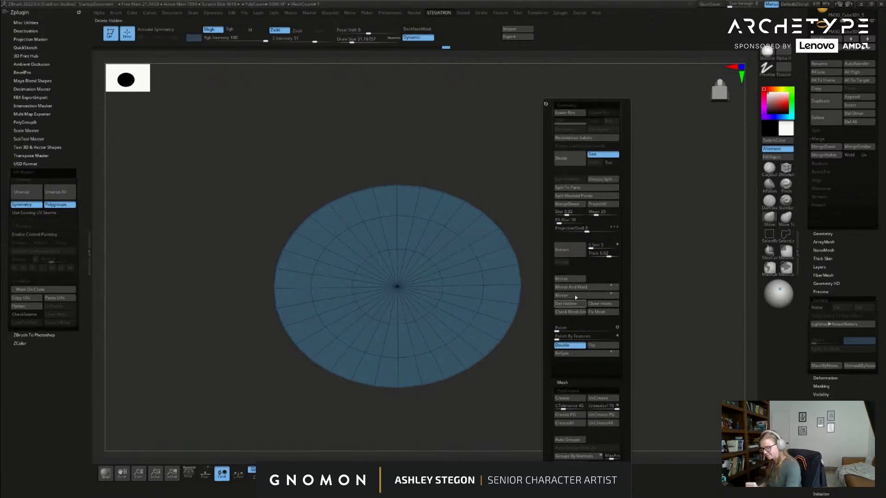
{"action": "left_click", "coordinate": [577, 304]}
Step: Insert a concentric edge loop around the disc with ZModeler and turn off the smoothed preview
{"action": "left_click_drag", "start_coordinate": [521, 345], "coordinate": [456, 255], "text": "shift"}
{"action": "key", "text": "ctrl+d"}
{"action": "key", "text": "ctrl+d"}
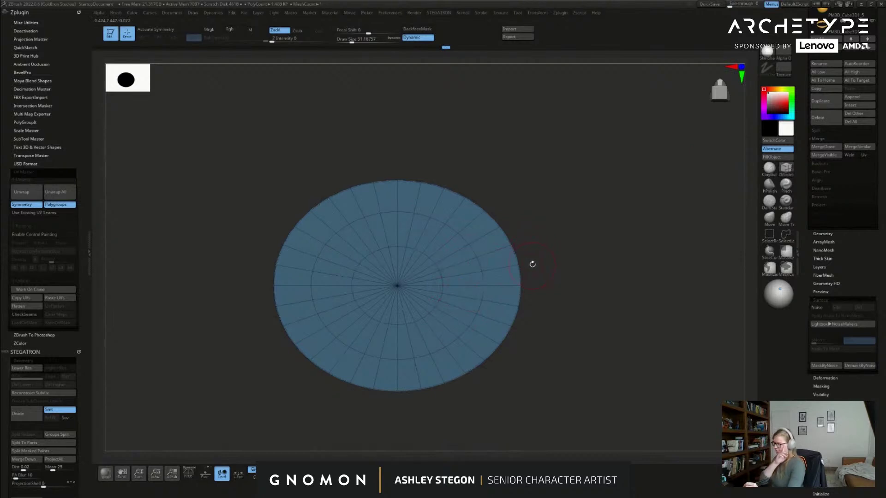
{"action": "key", "text": "space"}
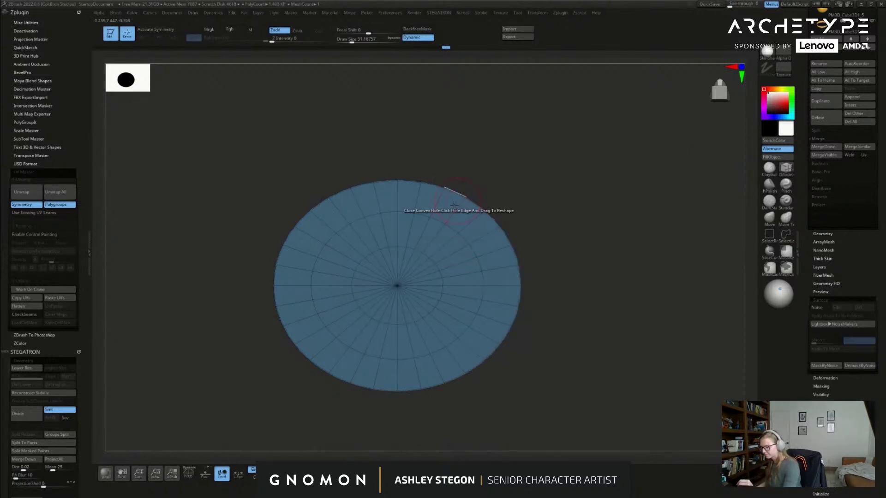
{"action": "key", "text": "space"}
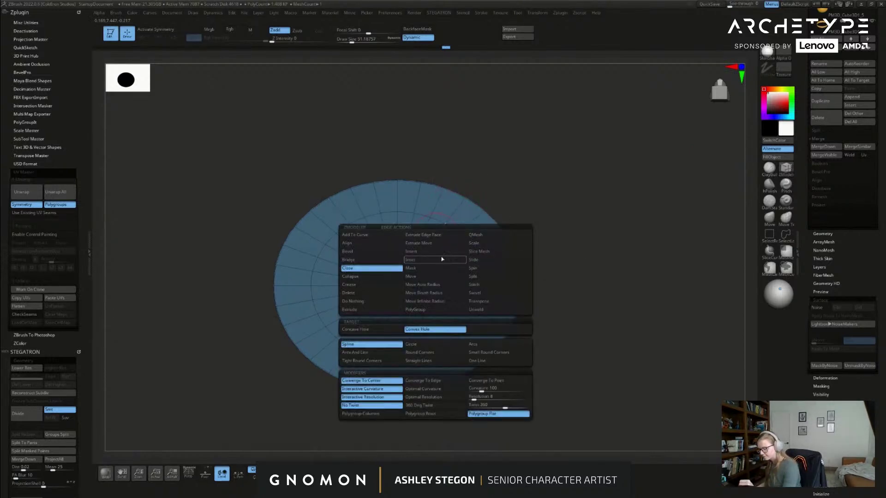
{"action": "left_click", "coordinate": [425, 251]}
{"action": "left_click", "coordinate": [437, 235]}
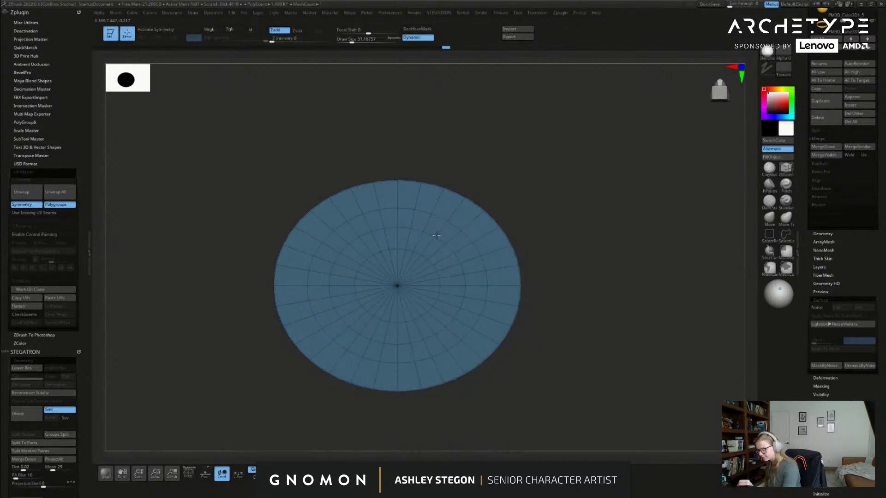
{"action": "key", "text": "shift+d"}
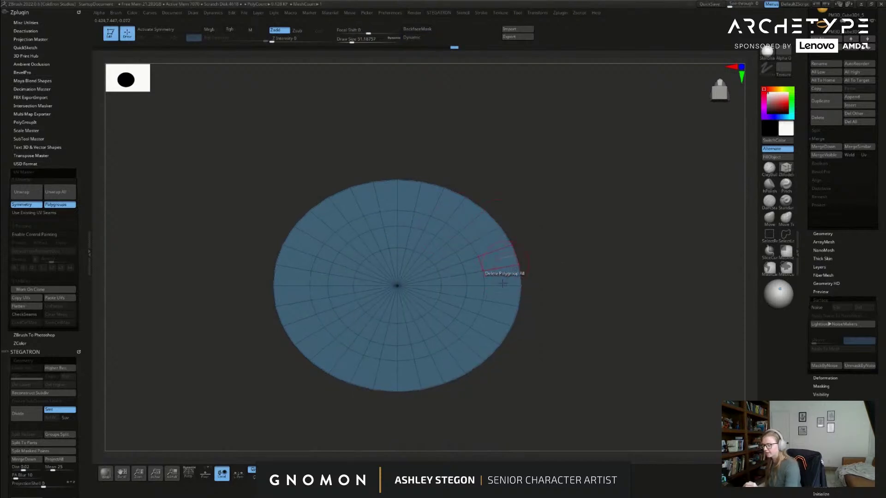
Step: With X symmetry on, use ZModeler's PolyGroup action to assign two mirrored C-shaped areas along the disc's rim to a new polygroup
{"action": "key", "text": "space"}
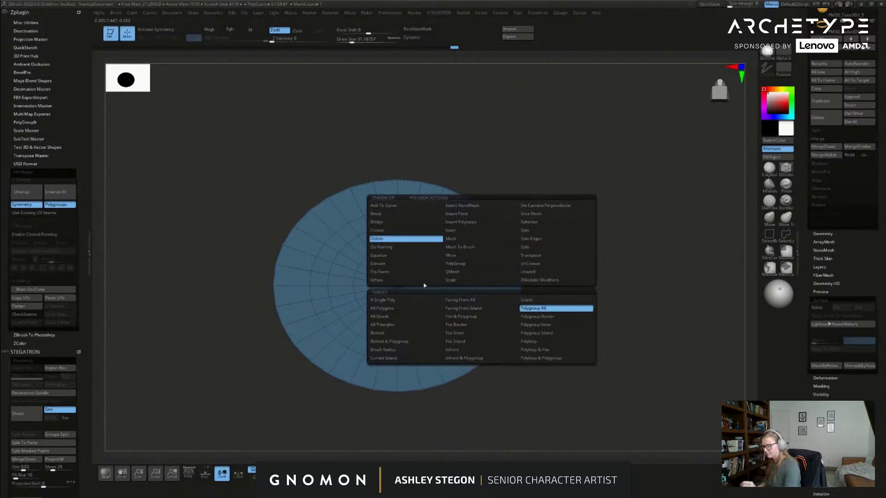
{"action": "left_click", "coordinate": [455, 264]}
{"action": "key", "text": "x"}
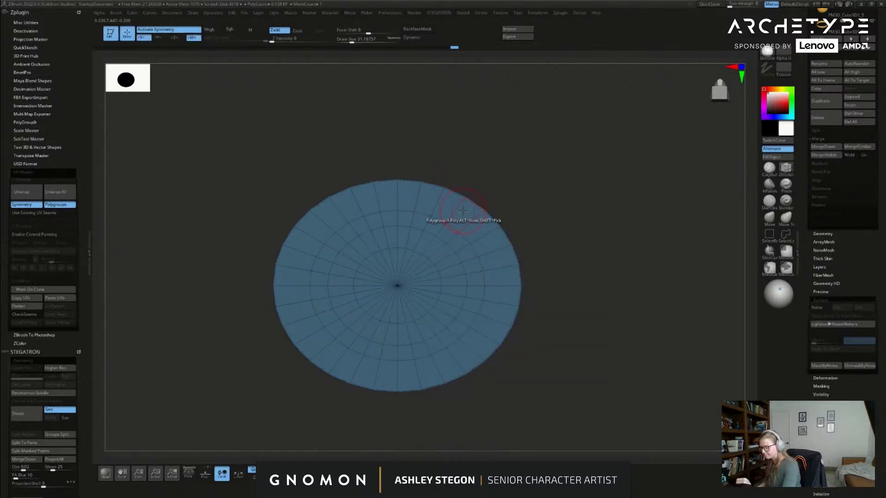
{"action": "mouse_move", "coordinate": [465, 215]}
{"action": "left_mouse_down"}
{"action": "mouse_move", "coordinate": [485, 238]}
{"action": "mouse_move", "coordinate": [501, 290]}
{"action": "mouse_move", "coordinate": [475, 340]}
{"action": "mouse_move", "coordinate": [467, 332]}
{"action": "left_mouse_up"}
{"action": "left_click", "coordinate": [461, 325]}
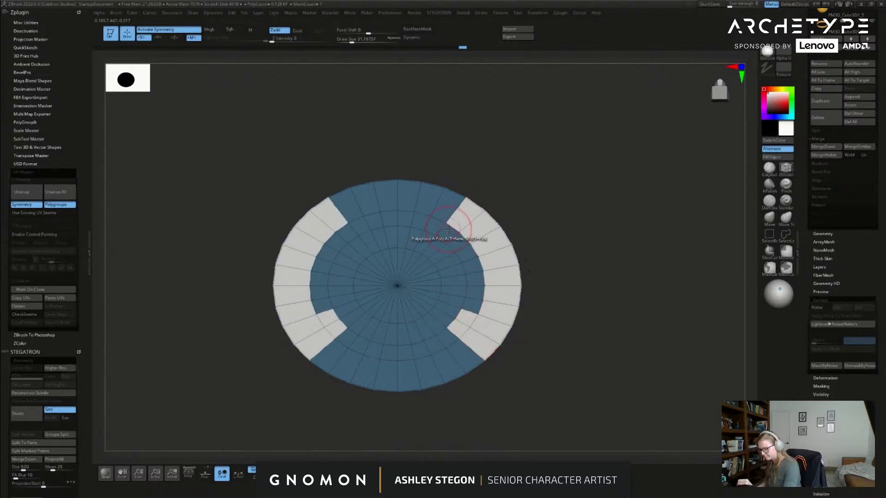
{"action": "left_click", "coordinate": [456, 237]}
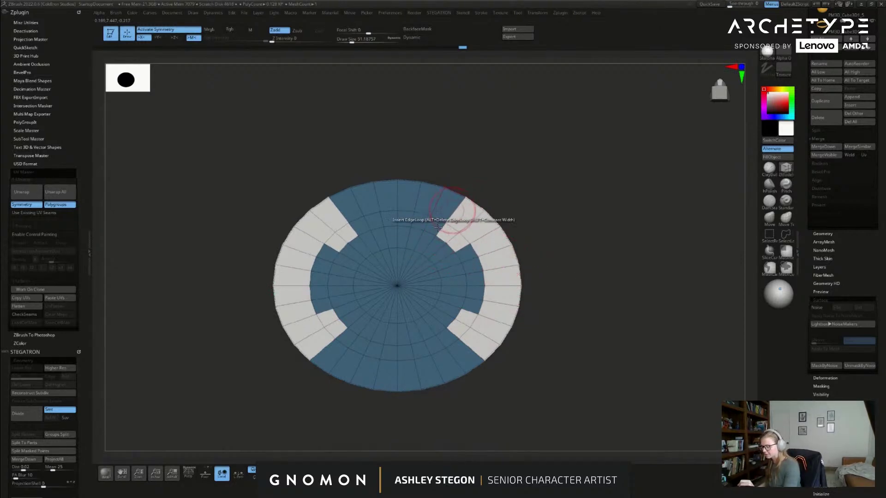
{"action": "left_click", "coordinate": [501, 261]}
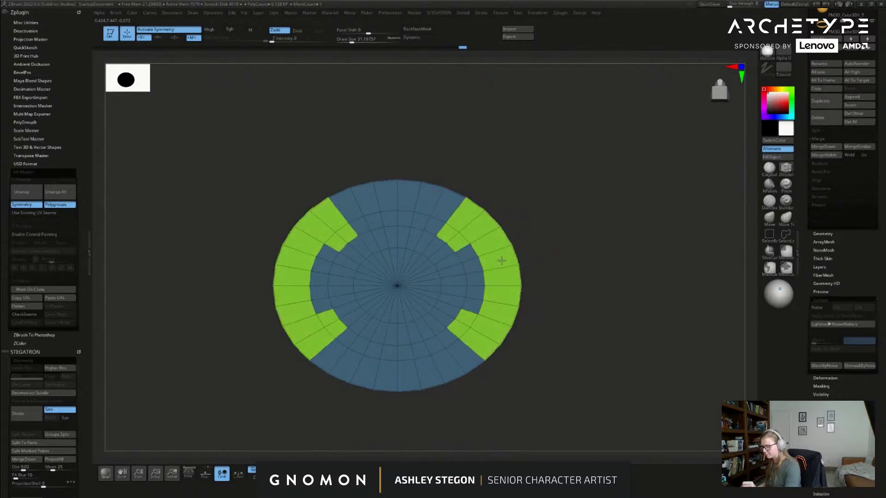
Step: Isolate the two C-shaped areas, delete the rest of the disc, and bring the pot back into view
{"action": "left_click", "coordinate": [520, 259], "text": "ctrl+shift"}
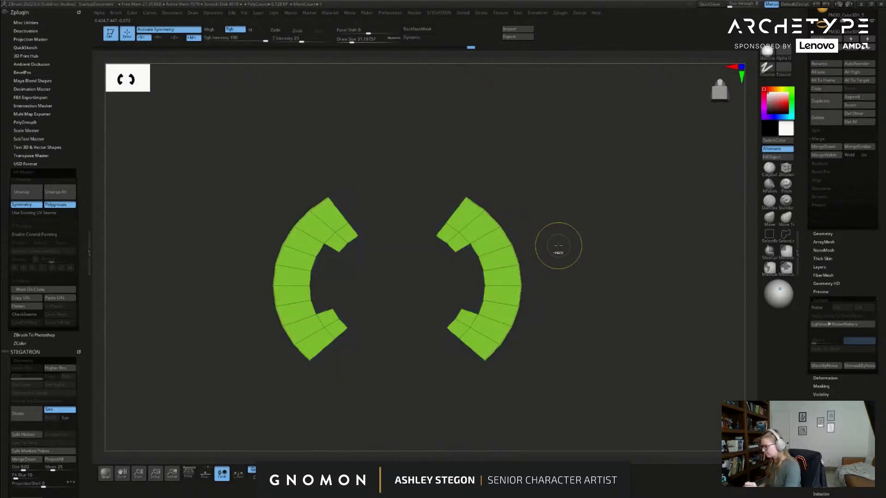
{"action": "key", "text": "1"}
{"action": "left_click", "coordinate": [546, 303]}
{"action": "left_click", "coordinate": [561, 294]}
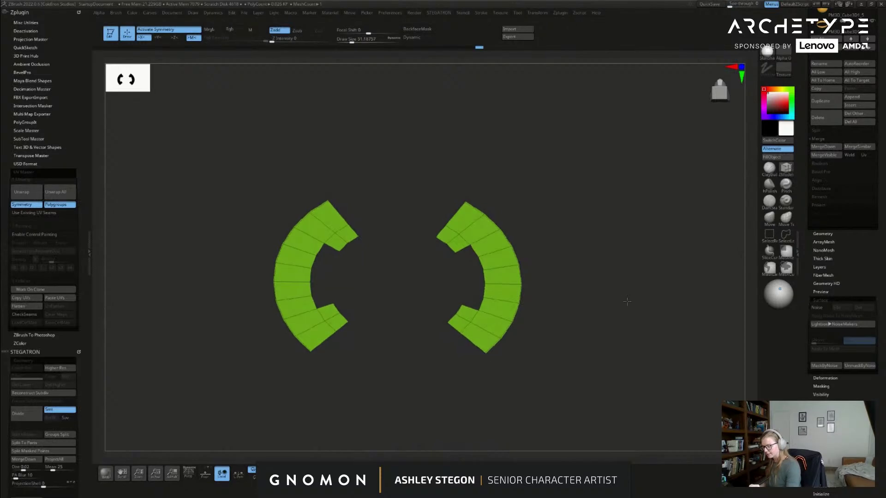
{"action": "left_click", "coordinate": [580, 347], "text": "ctrl+shift"}
{"action": "left_click_drag", "start_coordinate": [639, 368], "coordinate": [609, 342]}
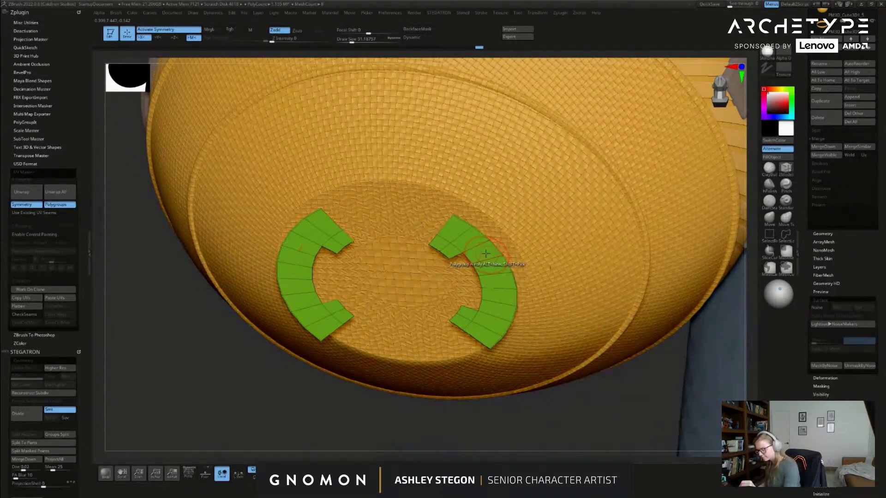
Step: Extrude both C-shaped faces into thick feet with ZModeler's Extrude action on Polygroup All
{"action": "key", "text": "space"}
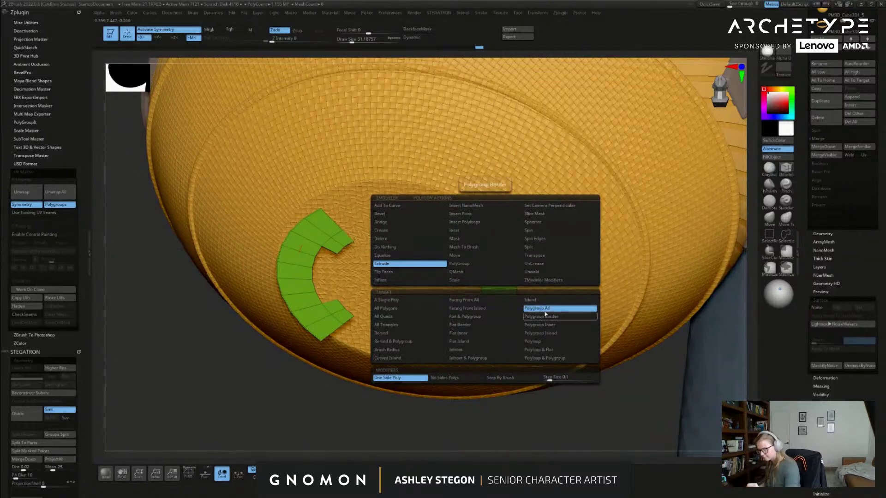
{"action": "left_click", "coordinate": [545, 317]}
{"action": "left_click_drag", "start_coordinate": [488, 252], "coordinate": [514, 225]}
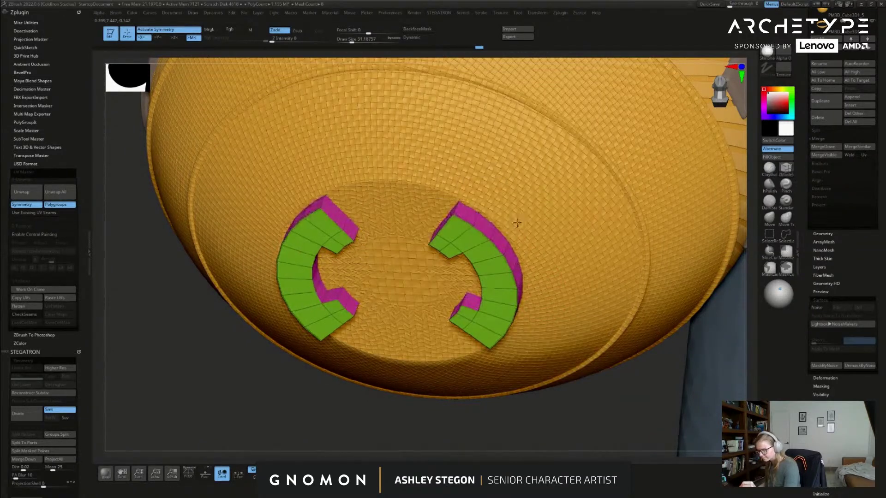
{"action": "right_click_drag", "start_coordinate": [517, 224], "coordinate": [605, 308]}
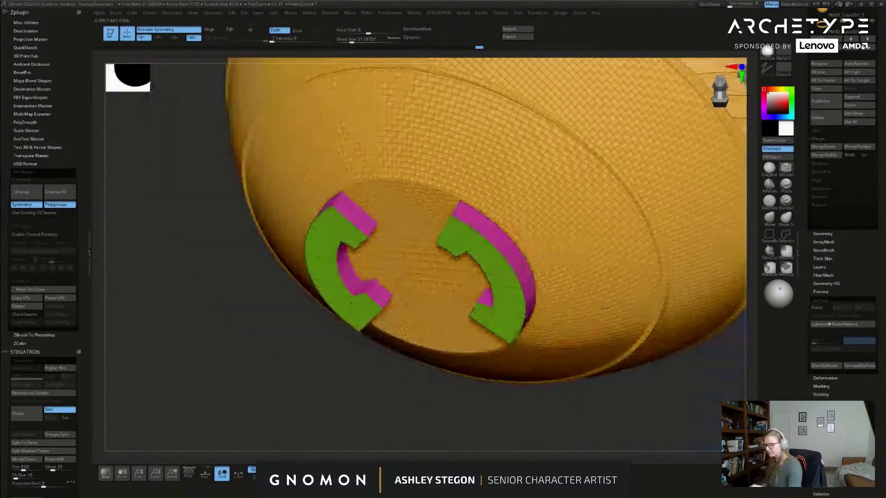
{"action": "right_click_drag", "start_coordinate": [478, 275], "coordinate": [469, 226]}
{"action": "key", "text": "space"}
{"action": "right_click_drag", "start_coordinate": [406, 224], "coordinate": [502, 230]}
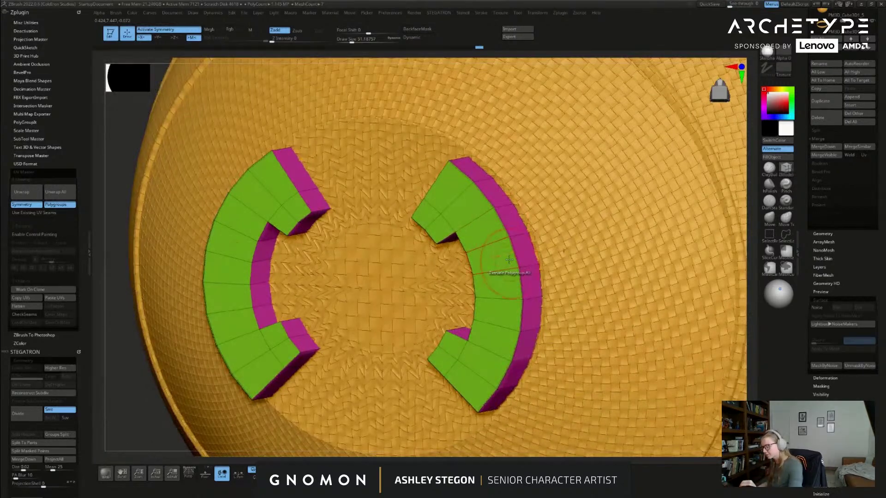
Step: Inset the outer faces of both C-shaped feet with ZModeler to form a narrow border around them
{"action": "key", "text": "space"}
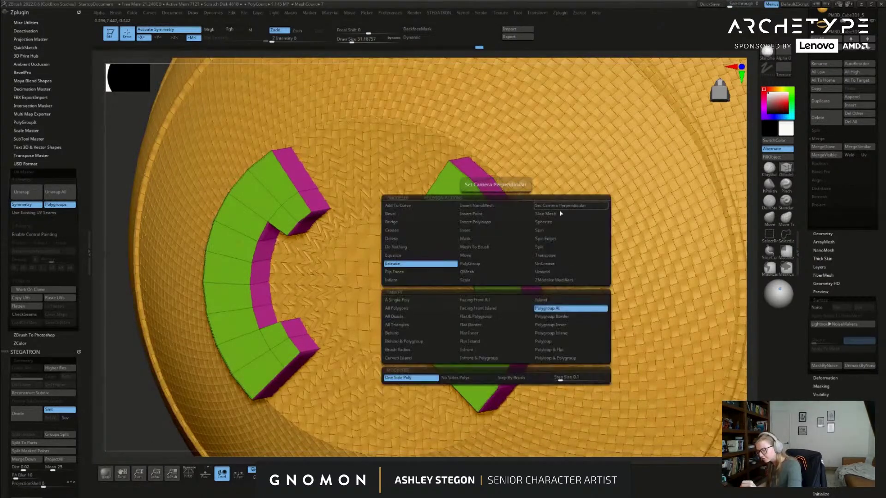
{"action": "left_click", "coordinate": [495, 230]}
{"action": "left_click", "coordinate": [495, 259]}
{"action": "right_click_drag", "start_coordinate": [528, 249], "coordinate": [507, 251]}
{"action": "key", "text": "space"}
{"action": "left_click", "coordinate": [558, 275]}
{"action": "left_click_drag", "start_coordinate": [506, 250], "coordinate": [513, 250]}
{"action": "right_click_drag", "start_coordinate": [544, 257], "coordinate": [565, 269]}
Step: Preview the feet smoothed, crease their polygroup borders at crease level 2, and return to the unsmoothed polyframe view
{"action": "key", "text": "d"}
{"action": "key", "text": "shift+f"}
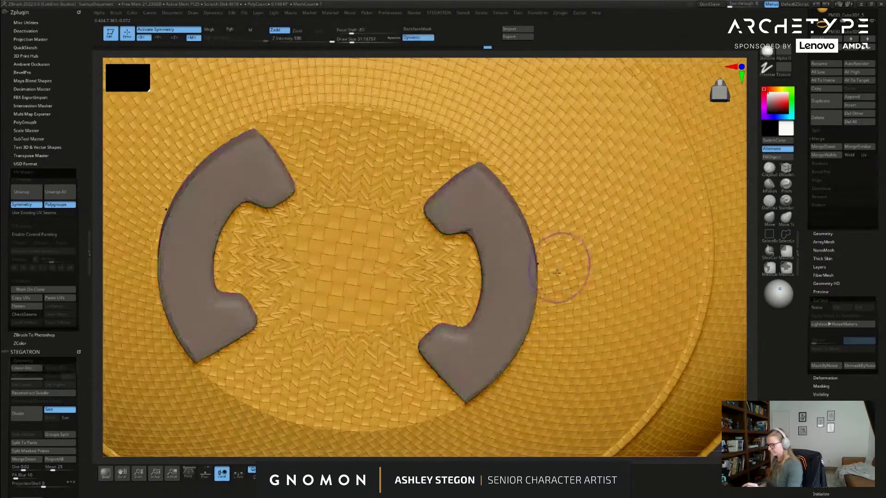
{"action": "key", "text": "1"}
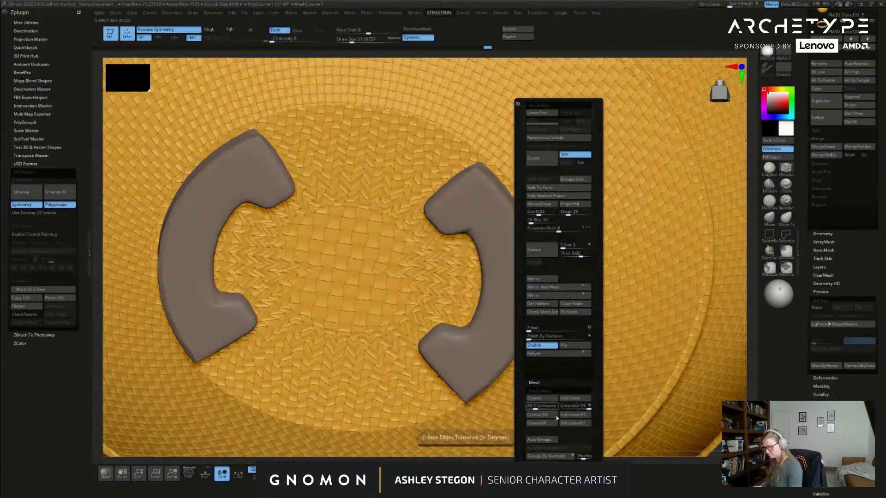
{"action": "left_click", "coordinate": [550, 414]}
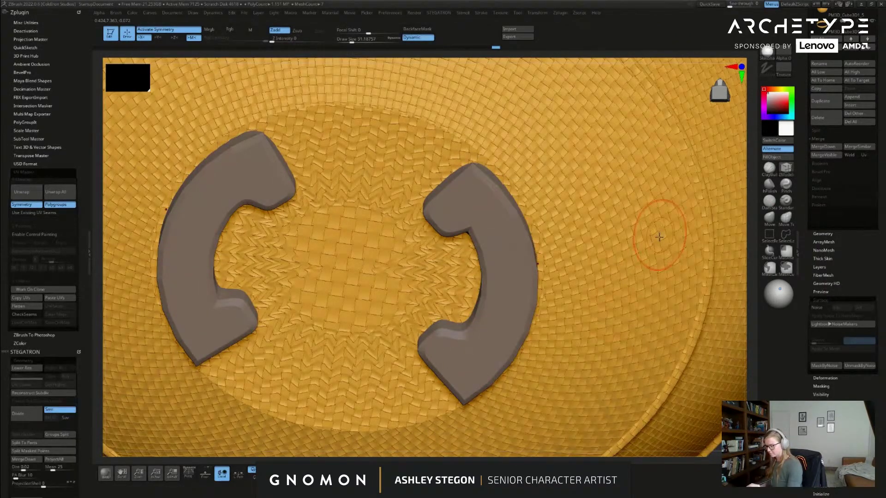
{"action": "right_click_drag", "start_coordinate": [659, 241], "coordinate": [655, 246]}
{"action": "key", "text": "shift+d"}
{"action": "key", "text": "shift+f"}
Step: Regroup the feet's polygroups by normals, with a lower maximum angle tolerance that separates the border strips from the sides
{"action": "key", "text": "g"}
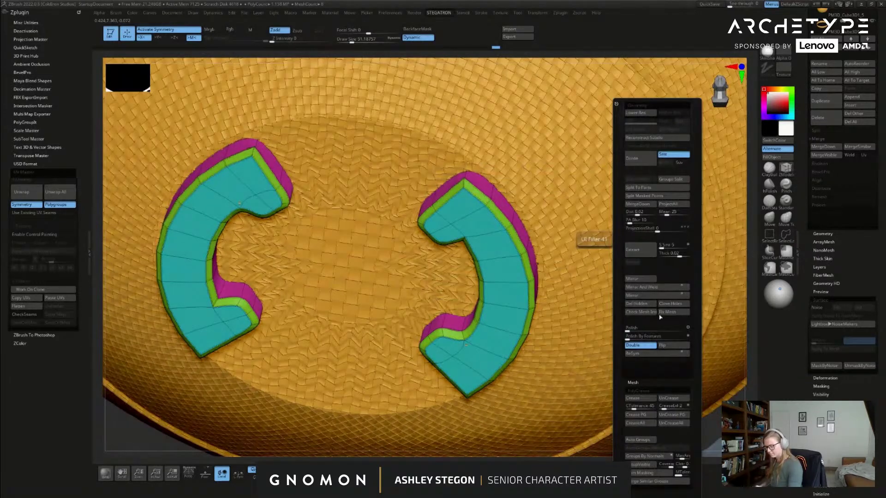
{"action": "left_click", "coordinate": [662, 457]}
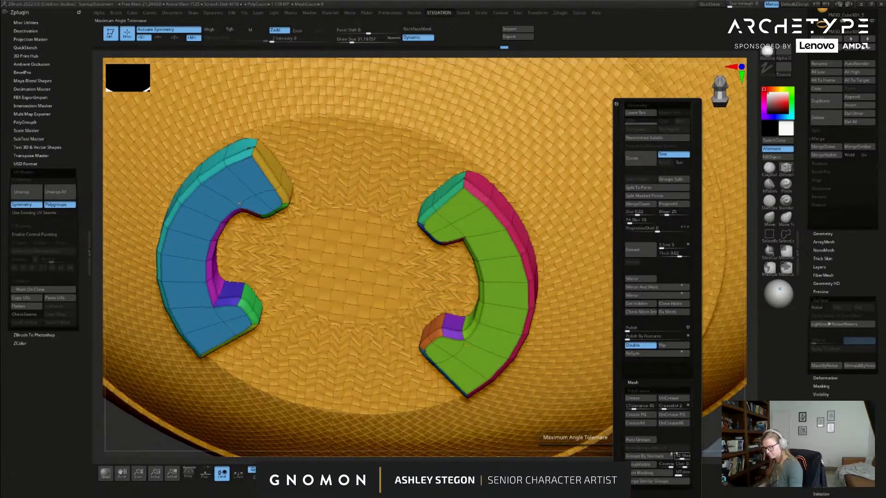
{"action": "left_click_drag", "start_coordinate": [678, 455], "coordinate": [677, 456]}
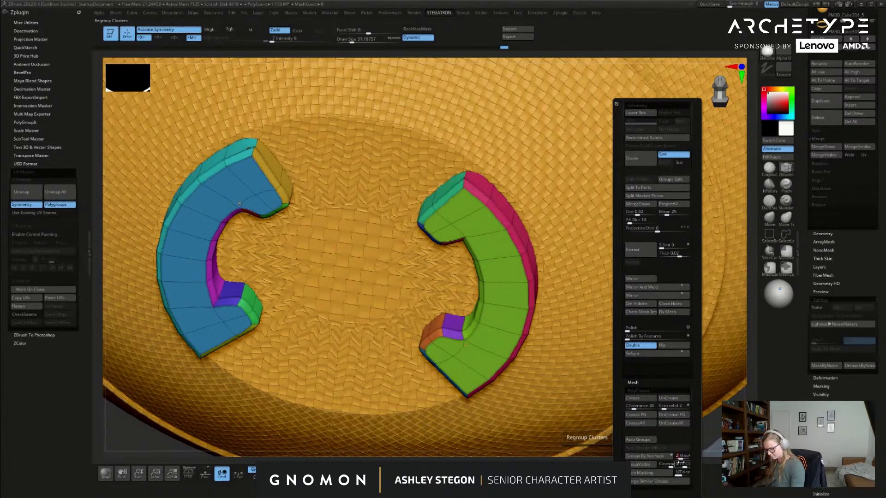
{"action": "left_click_drag", "start_coordinate": [680, 460], "coordinate": [678, 459]}
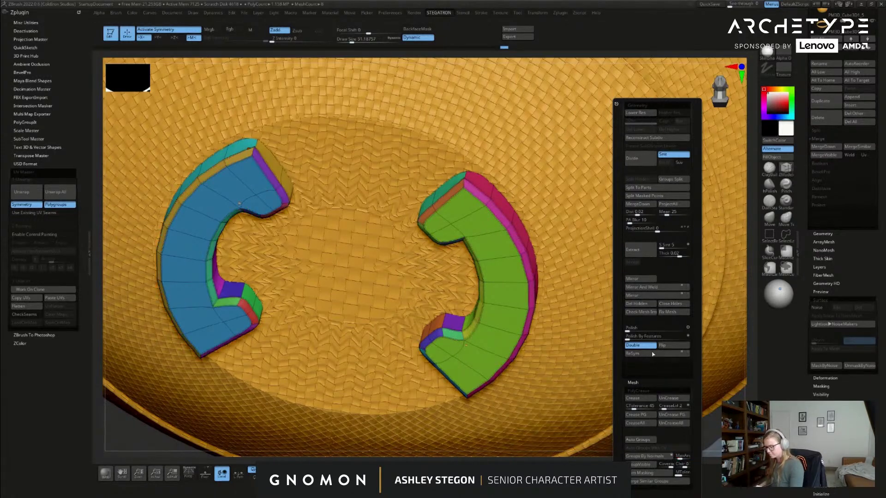
Step: Crease the feet's polygroup borders, hide the polyframe and turn on dynamic subdivision smoothing for them
{"action": "left_click", "coordinate": [641, 415]}
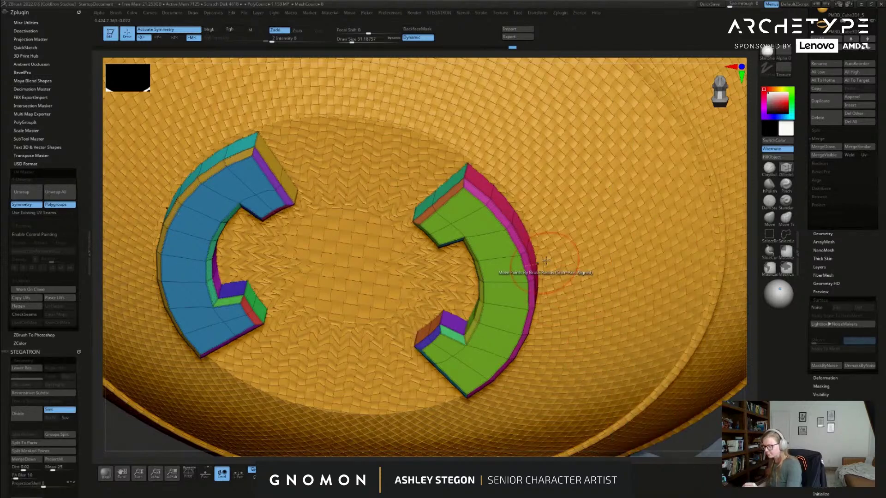
{"action": "key", "text": "shift+f"}
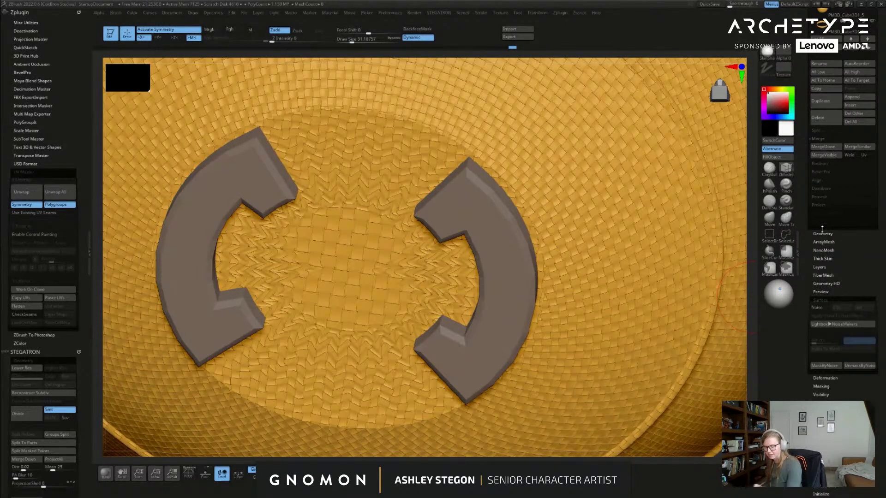
{"action": "key", "text": "ctrl+1"}
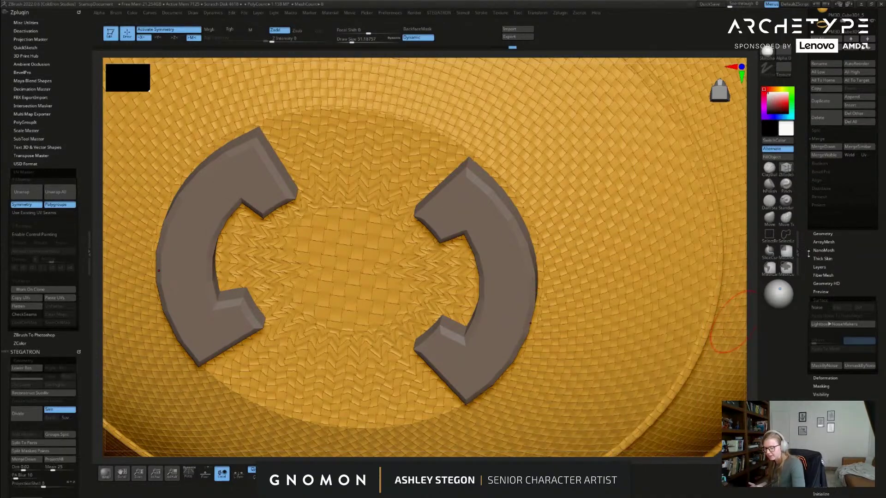
{"action": "left_click", "coordinate": [823, 233]}
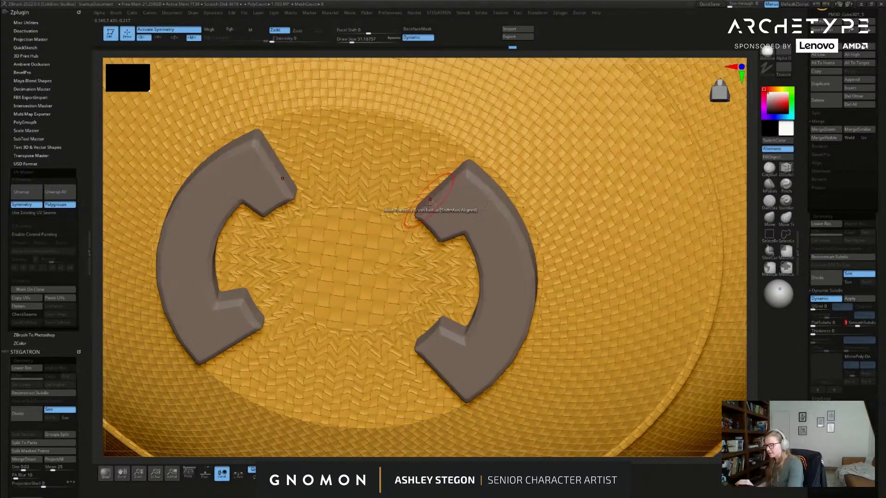
Step: Select the upper half of the pot as the active subtool with its coloured polygroups displayed
{"action": "right_click_drag", "start_coordinate": [643, 317], "coordinate": [624, 344], "text": "ctrl"}
{"action": "mouse_move", "coordinate": [624, 344]}
{"action": "left_mouse_down"}
{"action": "mouse_move", "coordinate": [652, 326]}
{"action": "mouse_move", "coordinate": [641, 308]}
{"action": "mouse_move", "coordinate": [672, 322]}
{"action": "mouse_move", "coordinate": [634, 321]}
{"action": "mouse_move", "coordinate": [653, 313]}
{"action": "mouse_move", "coordinate": [635, 290]}
{"action": "mouse_move", "coordinate": [643, 356]}
{"action": "mouse_move", "coordinate": [648, 310]}
{"action": "left_mouse_up"}
{"action": "key", "text": "s"}
{"action": "scroll", "coordinate": [800, 194], "scroll_direction": "up", "scroll_amount": 5}
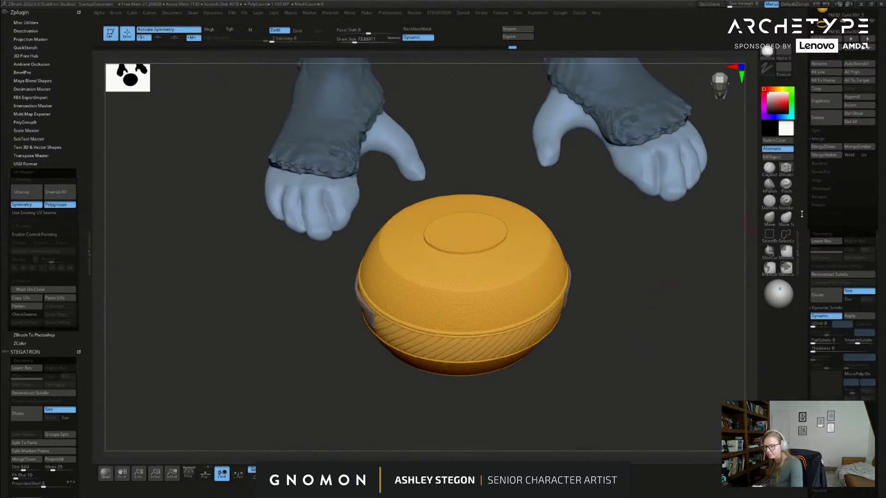
{"action": "left_click", "coordinate": [830, 146]}
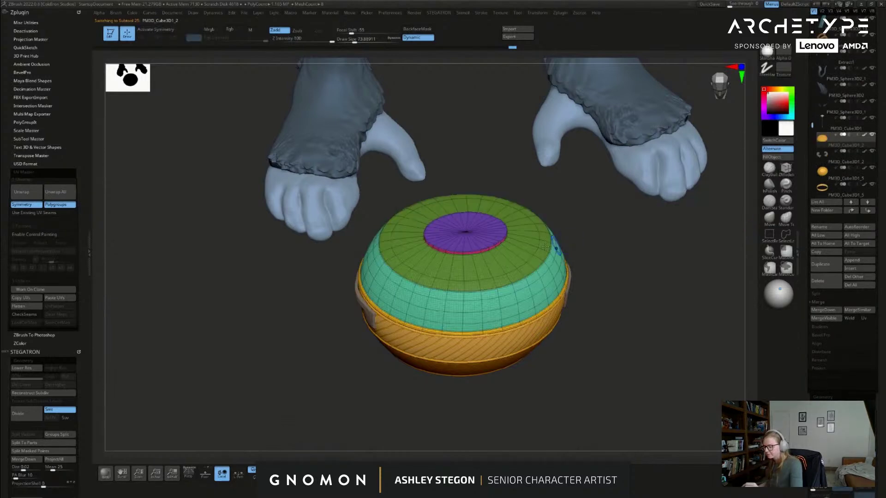
{"action": "right_click_drag", "start_coordinate": [501, 215], "coordinate": [545, 277]}
{"action": "left_click_drag", "start_coordinate": [572, 292], "coordinate": [541, 219]}
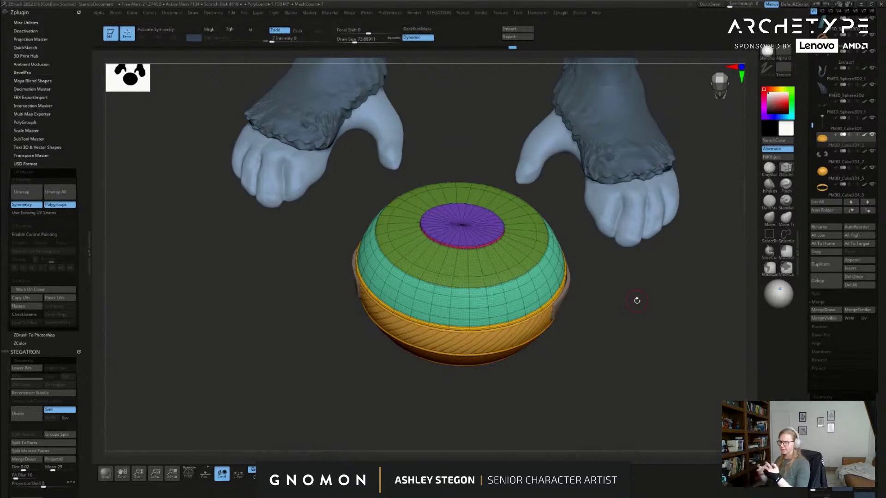
{"action": "key", "text": "shift+f"}
{"action": "key", "text": "shift+f"}
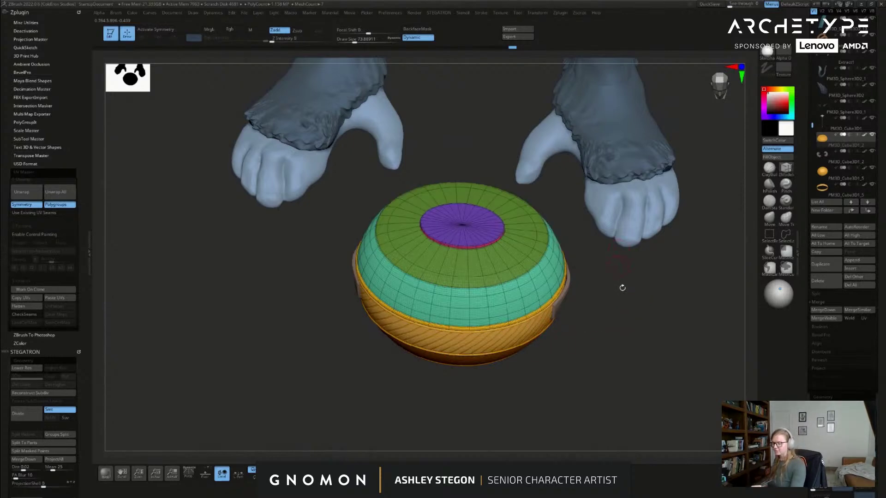
{"action": "left_click_drag", "start_coordinate": [619, 267], "coordinate": [627, 332]}
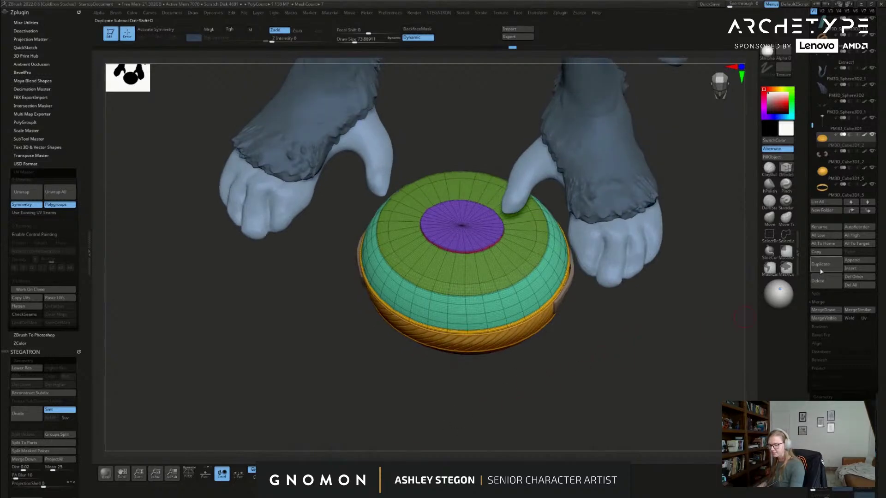
Step: Isolate the pot's upper half unsmoothed and delete everything except its green ring polygroup
{"action": "left_click", "coordinate": [366, 471]}
{"action": "left_click_drag", "start_coordinate": [589, 319], "coordinate": [597, 369]}
{"action": "key", "text": "shift+f"}
{"action": "key", "text": "shift+f"}
{"action": "right_click_drag", "start_coordinate": [548, 253], "coordinate": [545, 239], "text": "ctrl"}
{"action": "key", "text": "shift+d"}
{"action": "key", "text": "shift+d"}
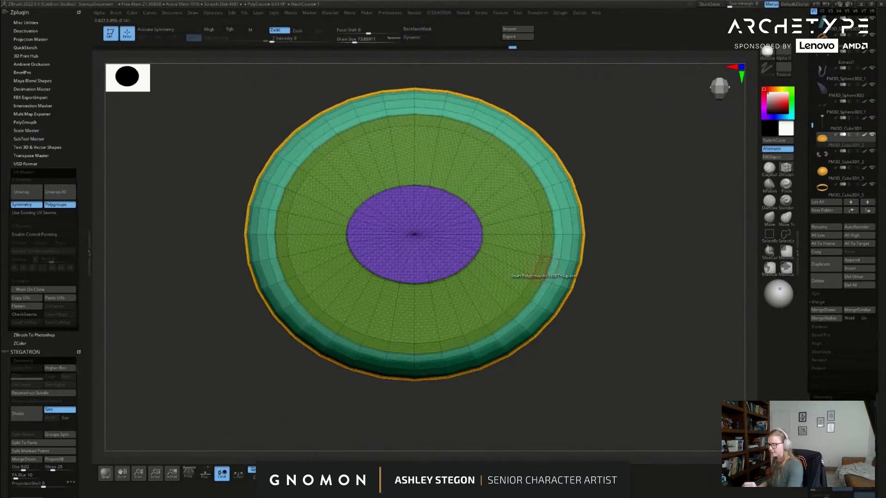
{"action": "left_click", "coordinate": [542, 234], "text": "ctrl+shift"}
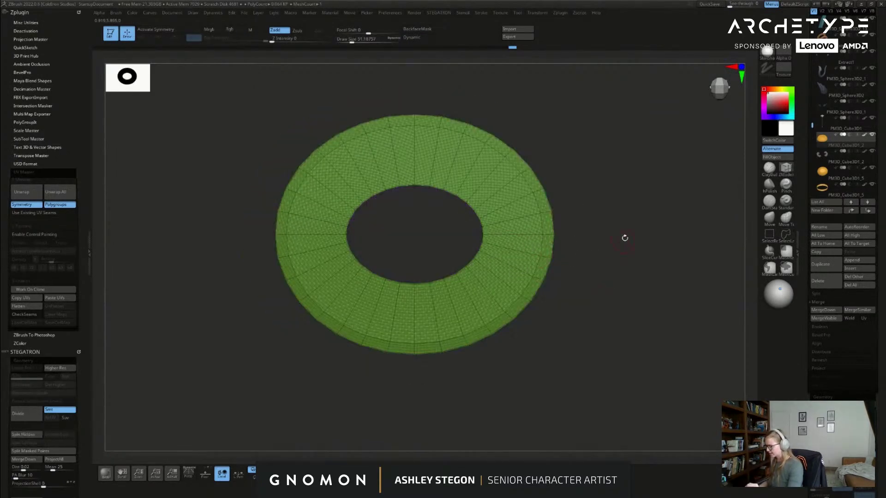
{"action": "key", "text": "1"}
{"action": "left_click", "coordinate": [614, 302]}
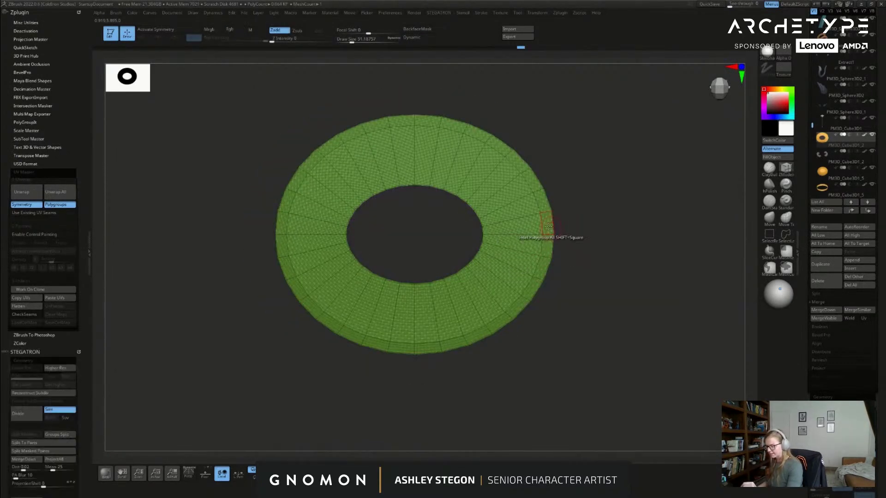
Step: With X symmetry on, give two adjacent outer-edge polygons on each side a new polygroup using ZModeler's PolyGroup action on A Single Poly
{"action": "key", "text": "space"}
{"action": "left_click", "coordinate": [543, 206]}
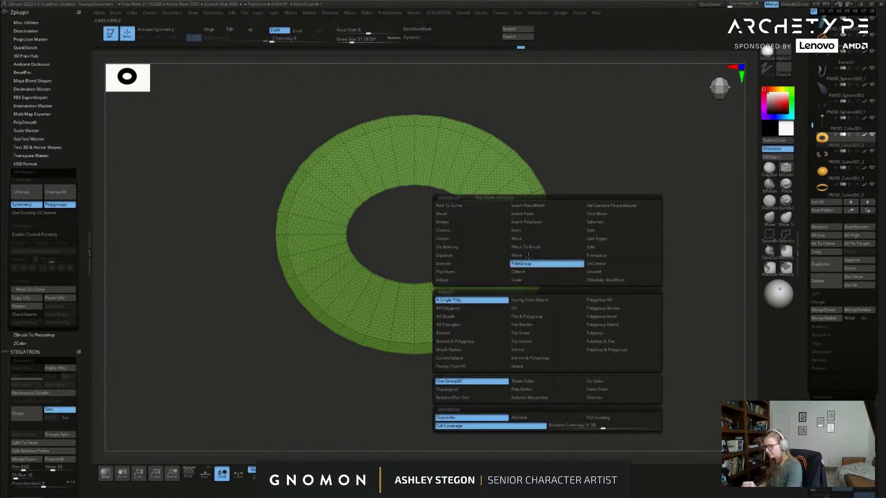
{"action": "key", "text": "x"}
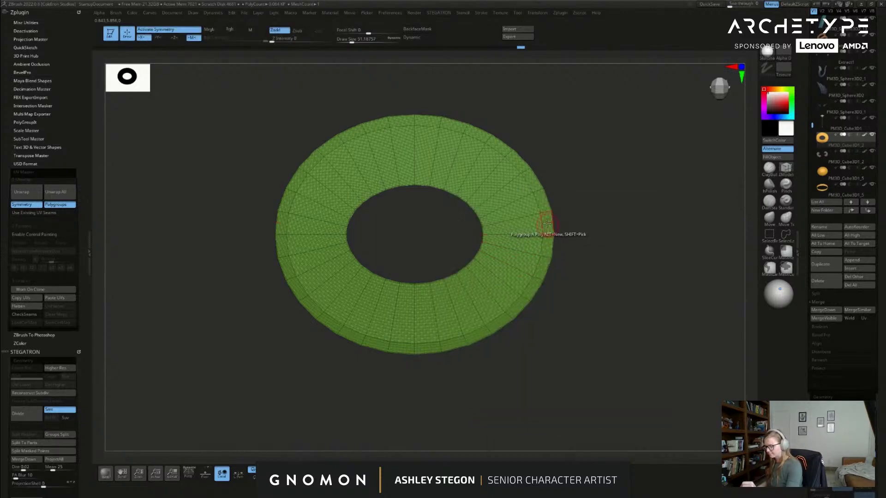
{"action": "left_click", "coordinate": [548, 224]}
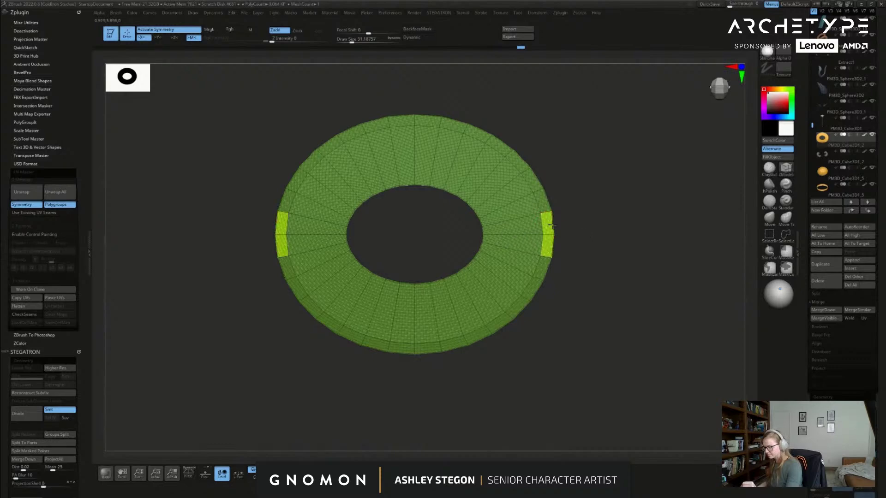
Step: Show only the two newly grouped edge patches and delete the hidden rest of the ring
{"action": "left_click", "coordinate": [551, 233], "text": "ctrl+shift"}
{"action": "key", "text": "2"}
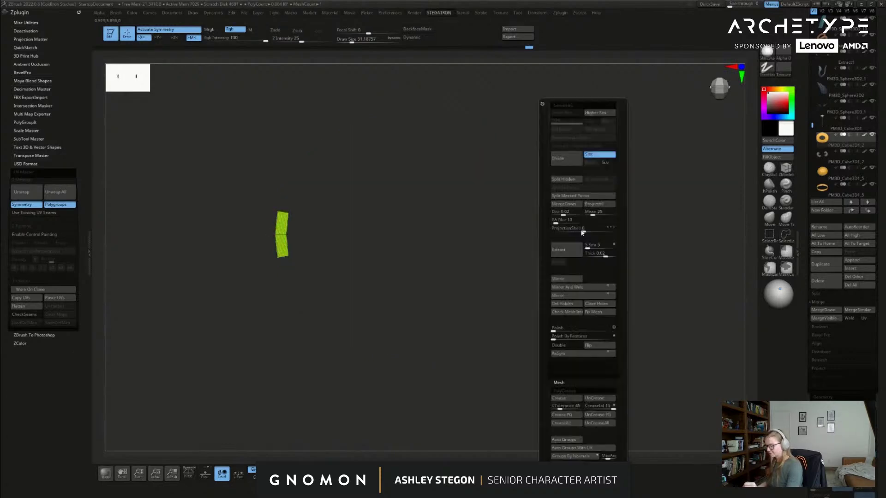
{"action": "left_click", "coordinate": [572, 305]}
{"action": "left_click", "coordinate": [570, 305]}
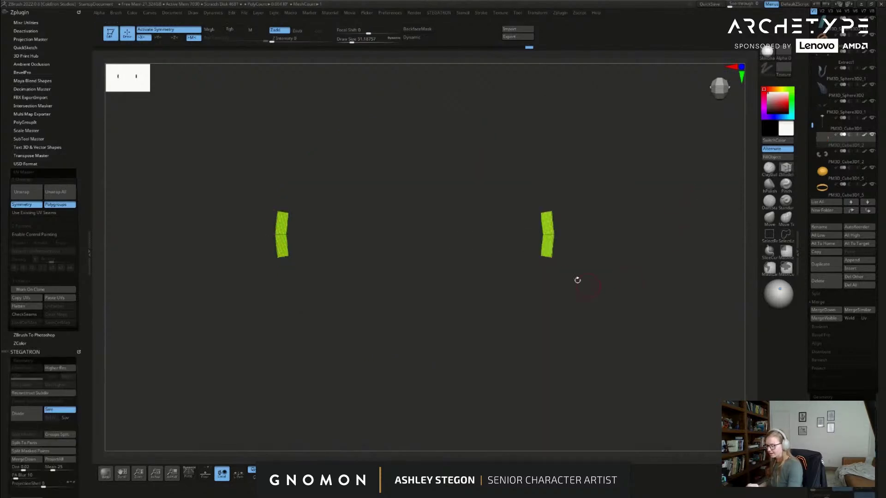
Step: Bridge the facing edges of the two patches into one straight strip, then apply Mirror And Weld
{"action": "key", "text": "space"}
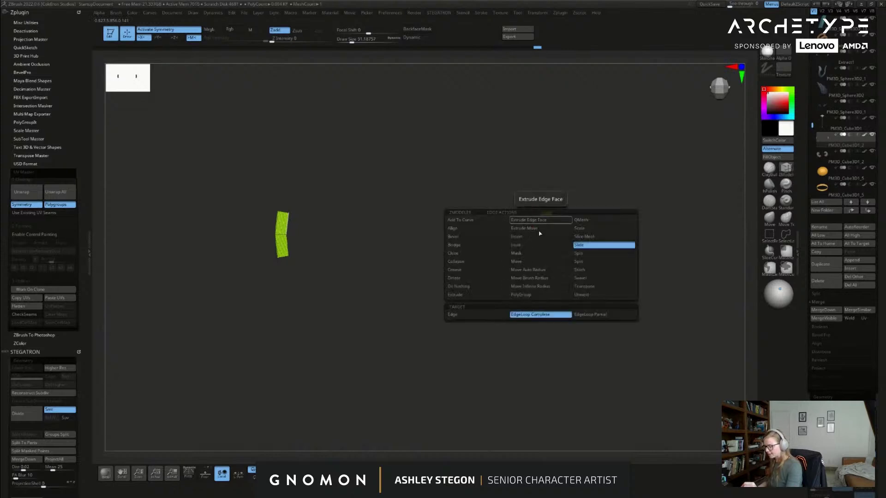
{"action": "left_click", "coordinate": [476, 248]}
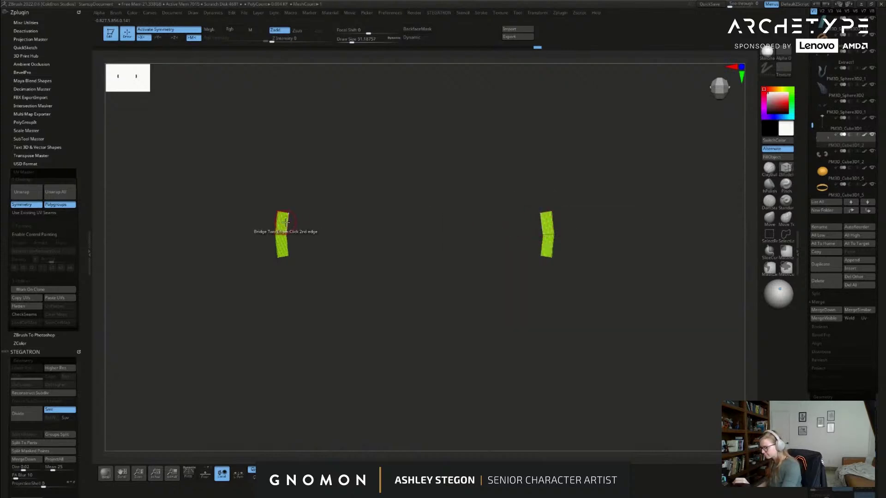
{"action": "left_click", "coordinate": [545, 245]}
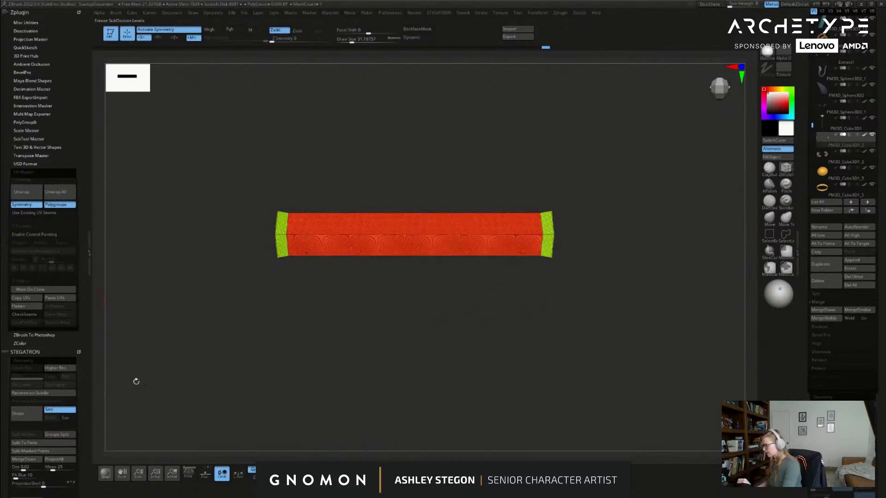
{"action": "key", "text": "2"}
{"action": "left_click", "coordinate": [595, 287]}
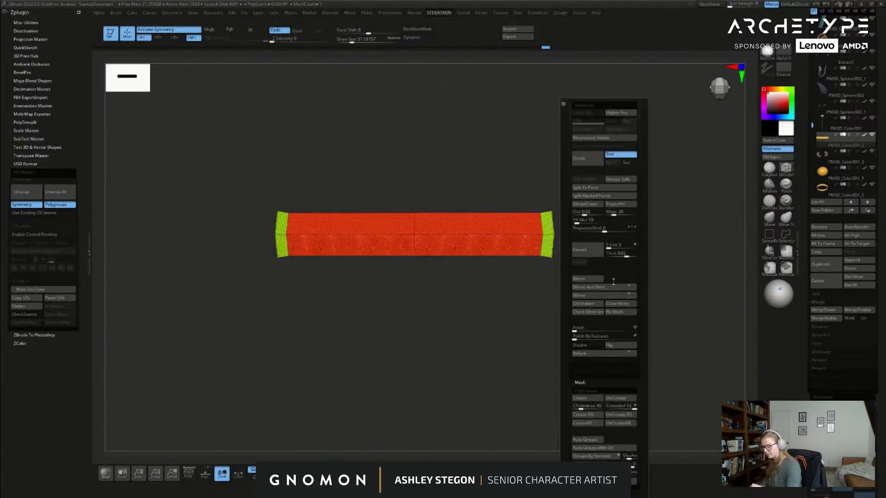
Step: Show all parts again, duplicate the strip subtool and roll the original's undo history back to the complete upper half
{"action": "left_click", "coordinate": [379, 474]}
{"action": "left_click_drag", "start_coordinate": [631, 376], "coordinate": [636, 336]}
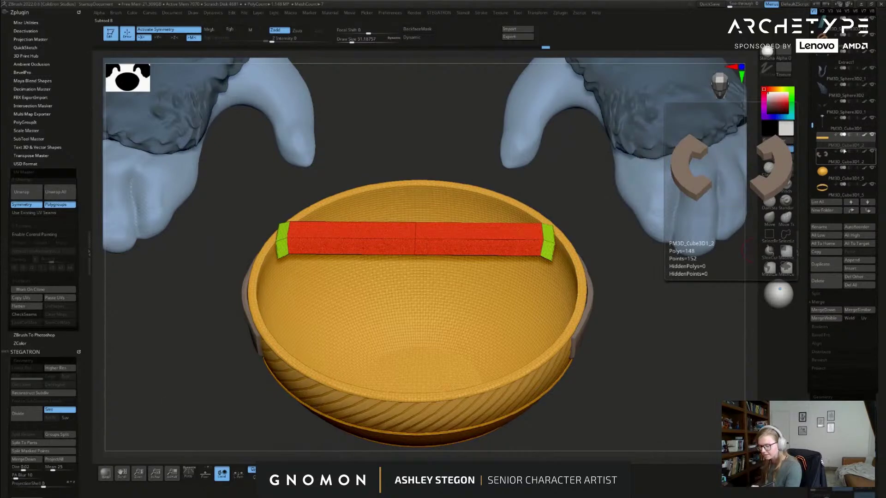
{"action": "left_click", "coordinate": [824, 268]}
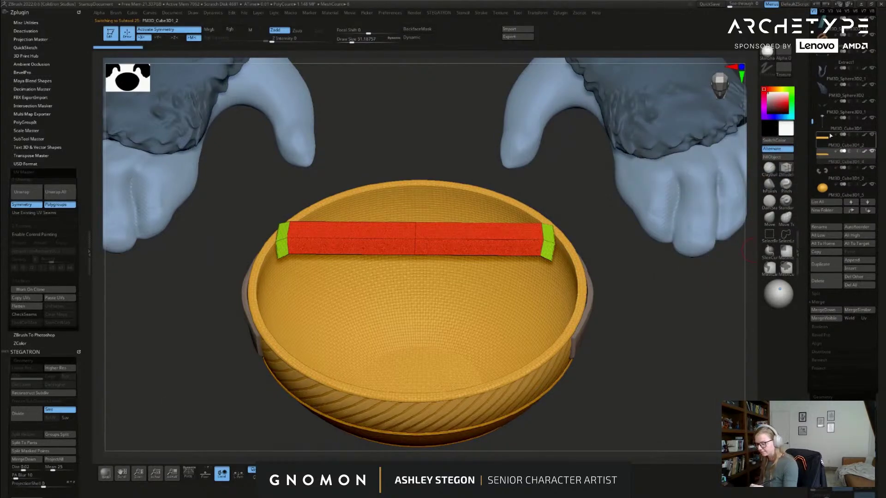
{"action": "left_click", "coordinate": [842, 136]}
{"action": "mouse_move", "coordinate": [546, 50]}
{"action": "left_mouse_down"}
{"action": "mouse_move", "coordinate": [466, 73]}
{"action": "mouse_move", "coordinate": [478, 75]}
{"action": "left_mouse_up"}
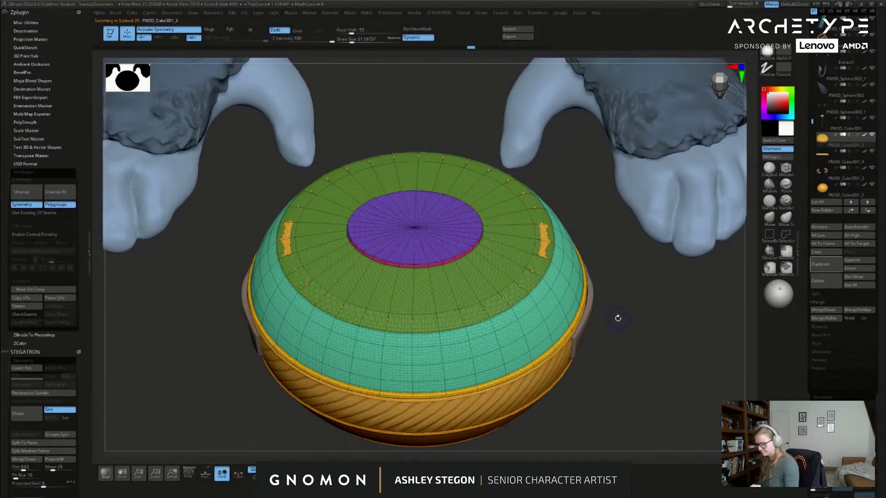
Step: Select the duplicated strip, show its polyframe and isolate it in a front view
{"action": "key", "text": "shift+f"}
{"action": "left_click", "coordinate": [831, 156]}
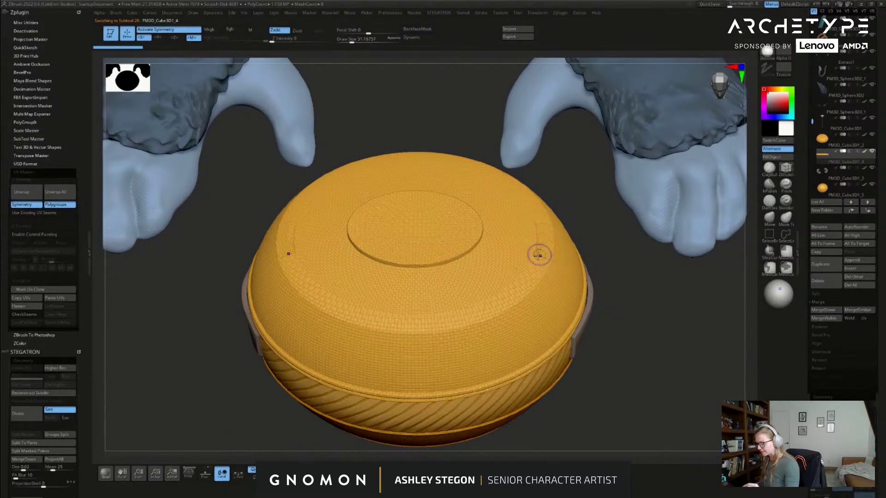
{"action": "key", "text": "shift+f"}
{"action": "left_click_drag", "start_coordinate": [608, 383], "coordinate": [539, 393]}
{"action": "left_click", "coordinate": [769, 219]}
{"action": "key", "text": "s"}
{"action": "mouse_move", "coordinate": [632, 322]}
{"action": "left_mouse_down"}
{"action": "mouse_move", "coordinate": [651, 324]}
{"action": "mouse_move", "coordinate": [637, 325]}
{"action": "left_mouse_up"}
{"action": "left_click", "coordinate": [394, 471]}
{"action": "left_click_drag", "start_coordinate": [594, 373], "coordinate": [594, 328]}
Step: Mask all but the strip's centre and raise the centre with the gizmo to bend the strip upward over the pot
{"action": "left_click_drag", "start_coordinate": [384, 202], "coordinate": [440, 291], "text": "ctrl"}
{"action": "key", "text": "w"}
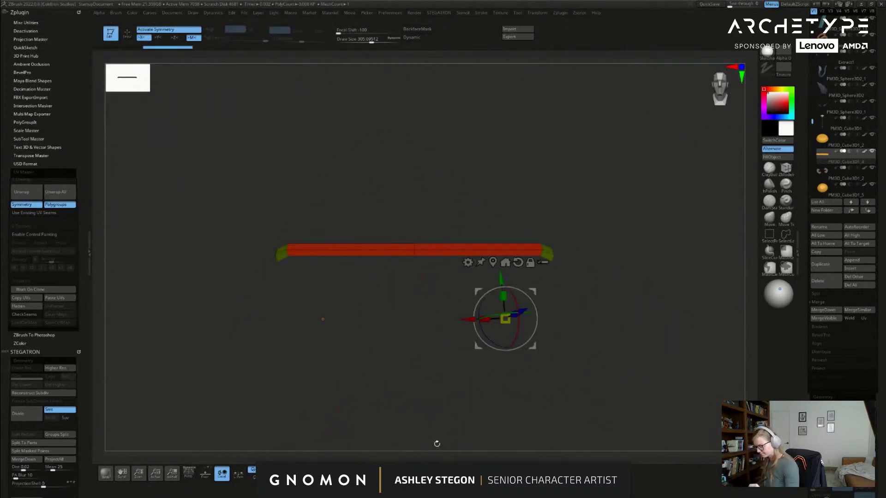
{"action": "left_click", "coordinate": [518, 262]}
{"action": "key", "text": "alt+shift+s"}
{"action": "left_click_drag", "start_coordinate": [505, 279], "coordinate": [505, 254]}
{"action": "key", "text": "q"}
{"action": "key", "text": "s"}
{"action": "left_click_drag", "start_coordinate": [617, 247], "coordinate": [616, 287]}
{"action": "key", "text": "s"}
{"action": "left_click_drag", "start_coordinate": [514, 204], "coordinate": [502, 204]}
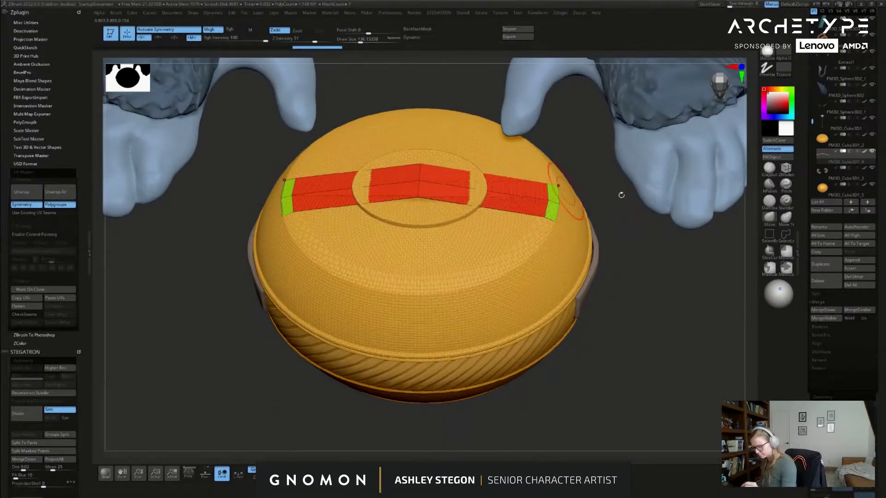
Step: Turn off the strip's surface noise and insert a symmetrical edge loop across each half with ZModeler
{"action": "scroll", "coordinate": [813, 342], "scroll_direction": "down", "scroll_amount": 10}
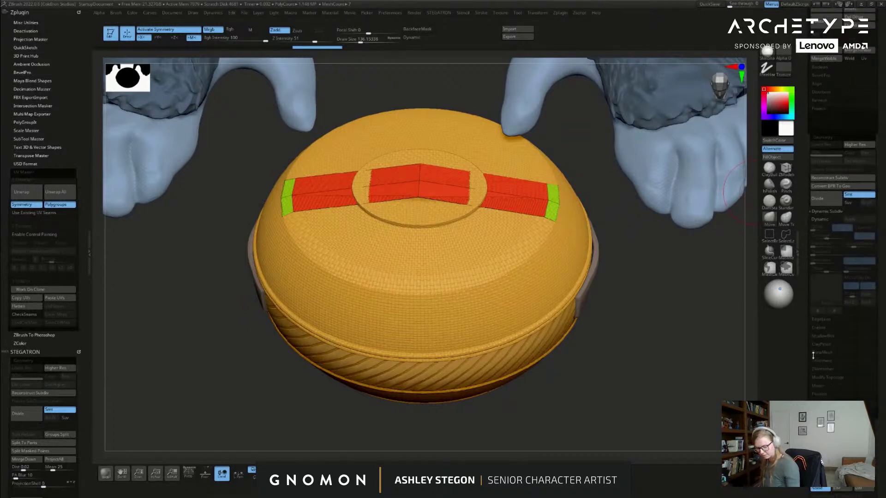
{"action": "left_click", "coordinate": [820, 369]}
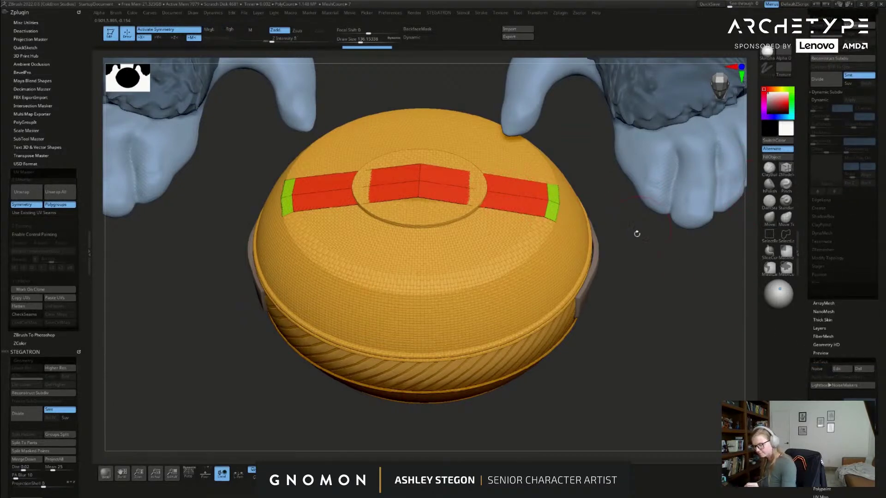
{"action": "key", "text": "space"}
{"action": "left_click", "coordinate": [507, 206]}
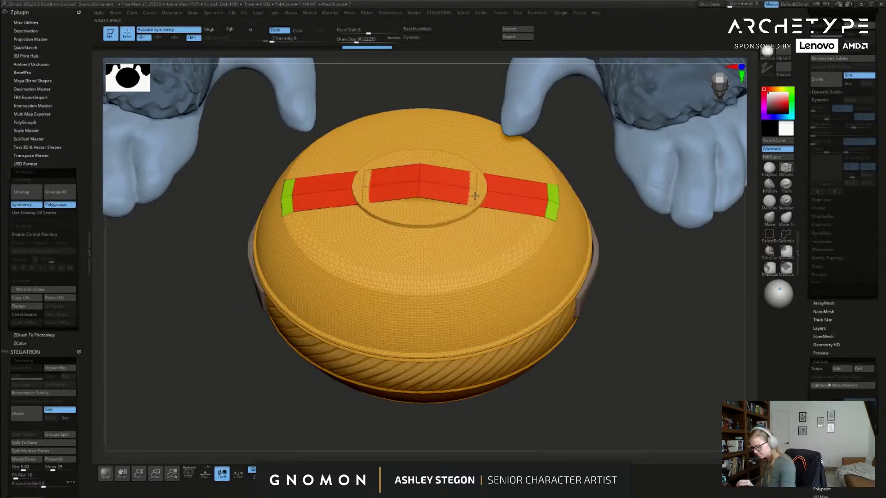
{"action": "left_click", "coordinate": [515, 196]}
Step: Mask all but the new edge loops, raise them slightly to round the strip's arch, and clear the mask
{"action": "mouse_move", "coordinate": [530, 208]}
{"action": "right_mouse_down"}
{"action": "mouse_move", "coordinate": [537, 180]}
{"action": "mouse_move", "coordinate": [471, 166]}
{"action": "right_mouse_up"}
{"action": "mouse_move", "coordinate": [461, 161]}
{"action": "left_mouse_down", "text": "ctrl"}
{"action": "mouse_move", "coordinate": [524, 208]}
{"action": "mouse_move", "coordinate": [534, 236]}
{"action": "left_mouse_up", "text": "ctrl"}
{"action": "left_click", "coordinate": [581, 190], "text": "ctrl"}
{"action": "right_click_drag", "start_coordinate": [581, 190], "coordinate": [577, 213]}
{"action": "key", "text": "w"}
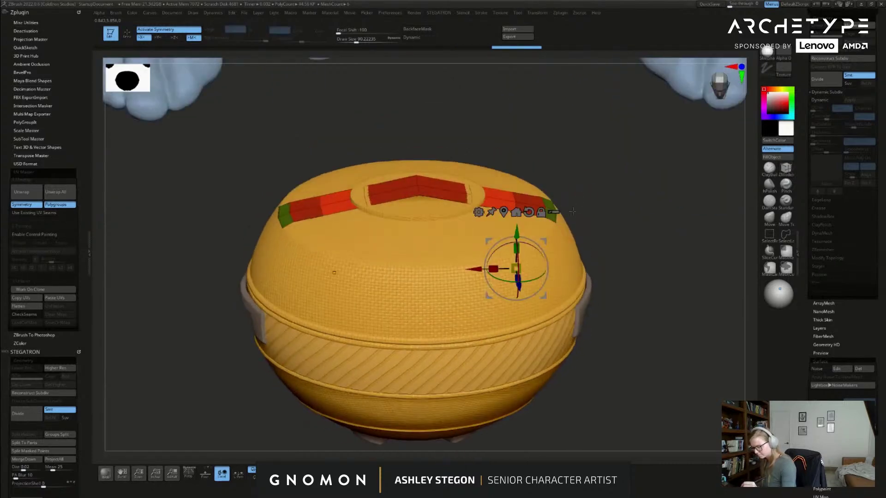
{"action": "left_click_drag", "start_coordinate": [519, 236], "coordinate": [519, 229]}
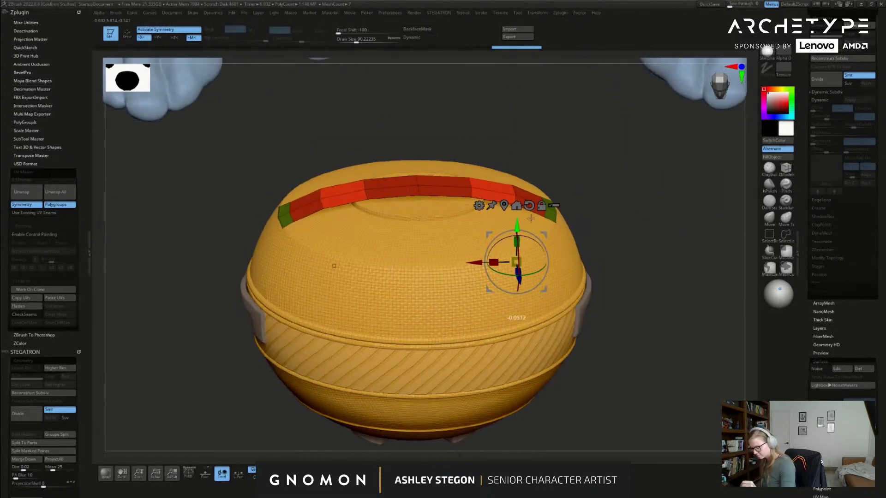
{"action": "key", "text": "q"}
{"action": "left_click_drag", "start_coordinate": [613, 231], "coordinate": [627, 246], "text": "ctrl"}
{"action": "mouse_move", "coordinate": [631, 271]}
{"action": "right_mouse_down"}
{"action": "mouse_move", "coordinate": [614, 287]}
{"action": "mouse_move", "coordinate": [559, 283]}
{"action": "mouse_move", "coordinate": [599, 226]}
{"action": "right_mouse_up"}
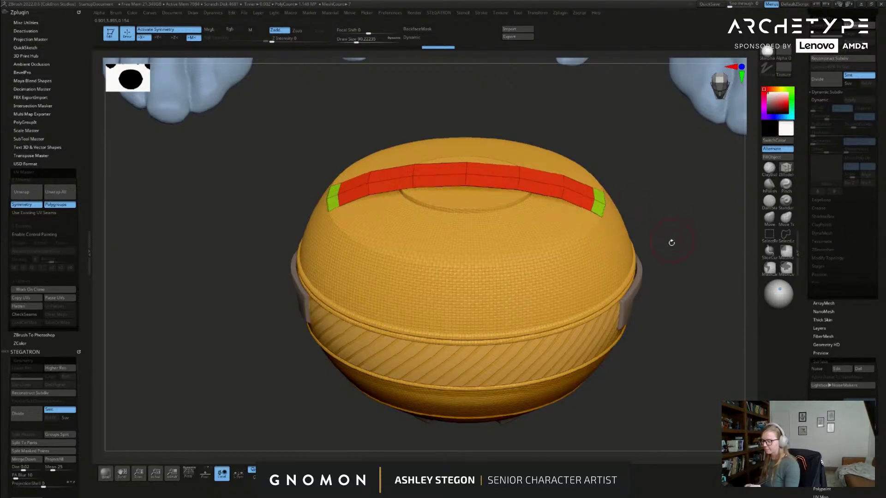
{"action": "right_click_drag", "start_coordinate": [671, 239], "coordinate": [601, 199]}
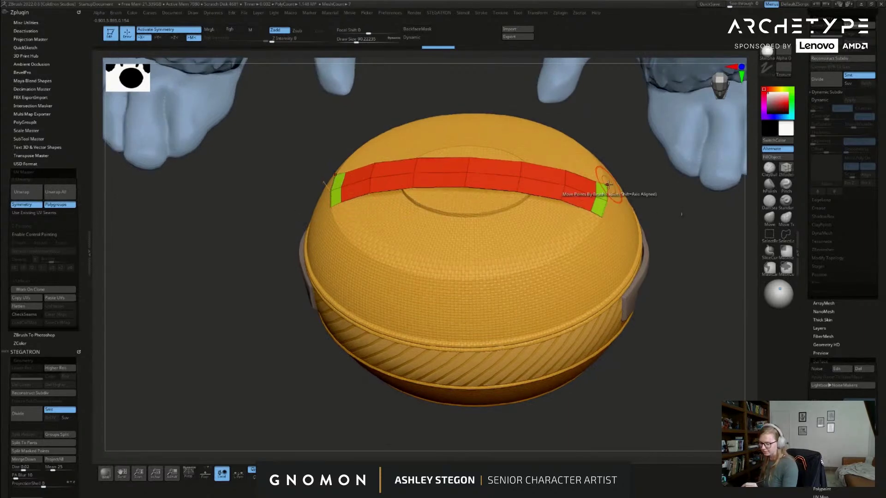
{"action": "key", "text": "s"}
{"action": "left_click_drag", "start_coordinate": [696, 238], "coordinate": [692, 238]}
{"action": "mouse_move", "coordinate": [582, 235]}
{"action": "right_mouse_down"}
{"action": "mouse_move", "coordinate": [586, 171]}
{"action": "mouse_move", "coordinate": [600, 152]}
{"action": "mouse_move", "coordinate": [591, 242]}
{"action": "right_mouse_up"}
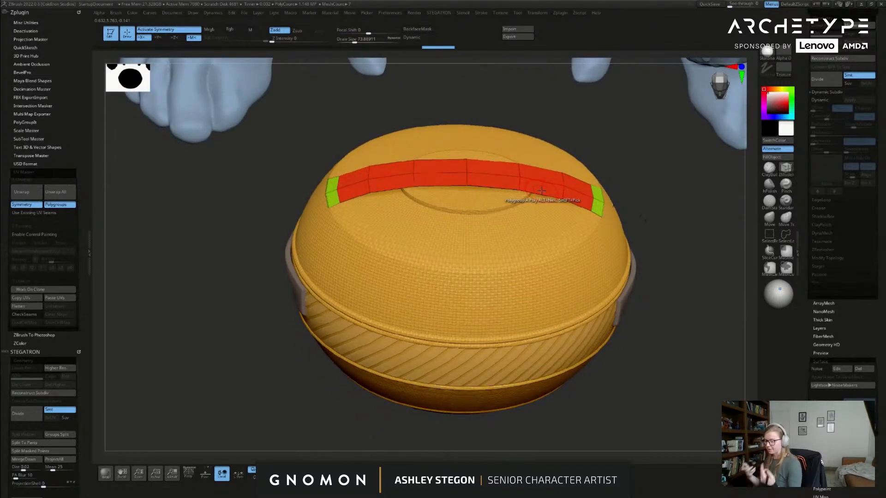
Step: Thicken the arched handle strip with a ZModeler Extrude on All Polygons, and flip its inverted faces outward
{"action": "key", "text": "space"}
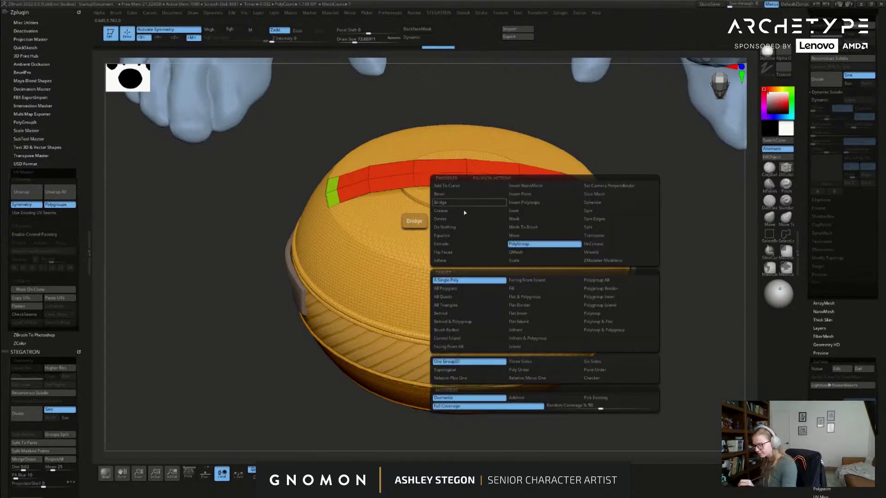
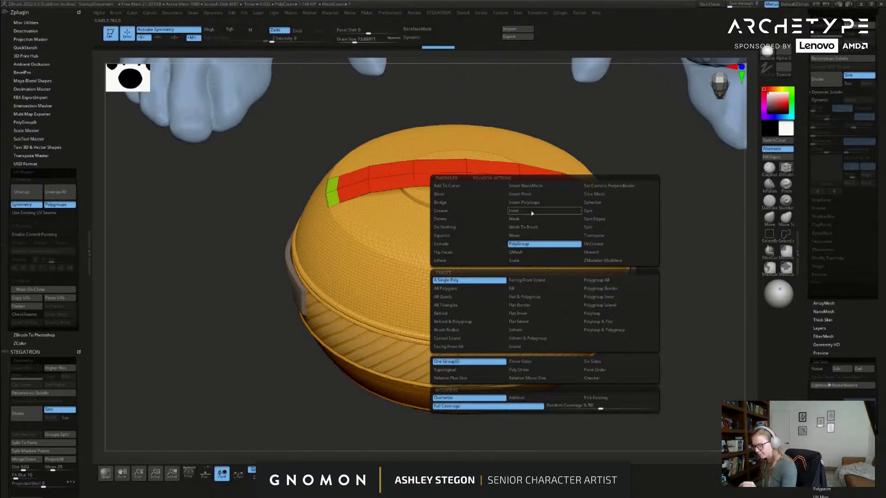
{"action": "left_click", "coordinate": [454, 244]}
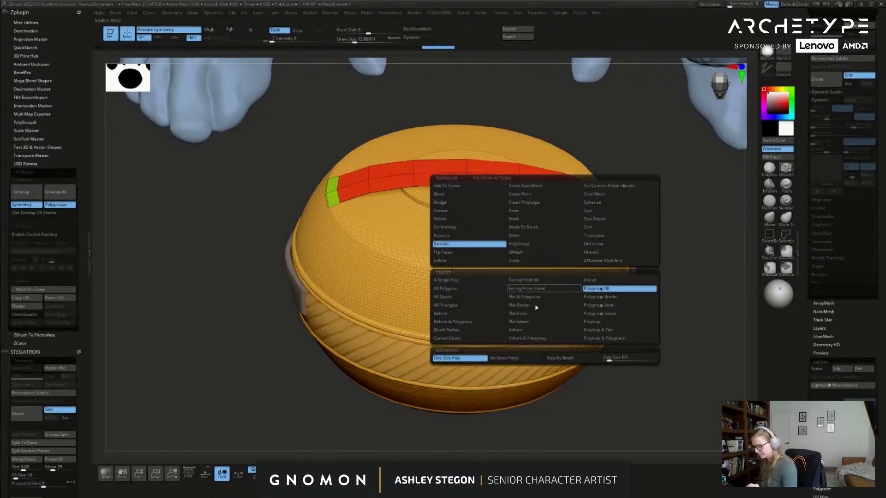
{"action": "left_click", "coordinate": [465, 290]}
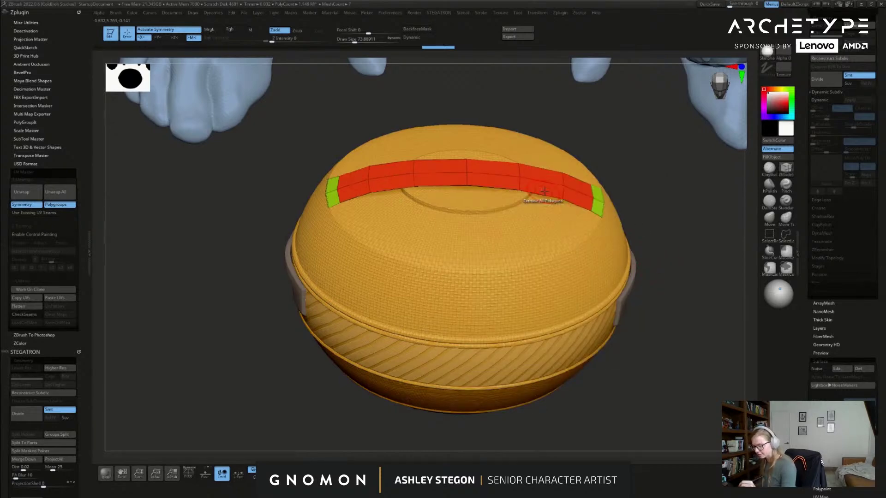
{"action": "left_click_drag", "start_coordinate": [542, 190], "coordinate": [543, 190]}
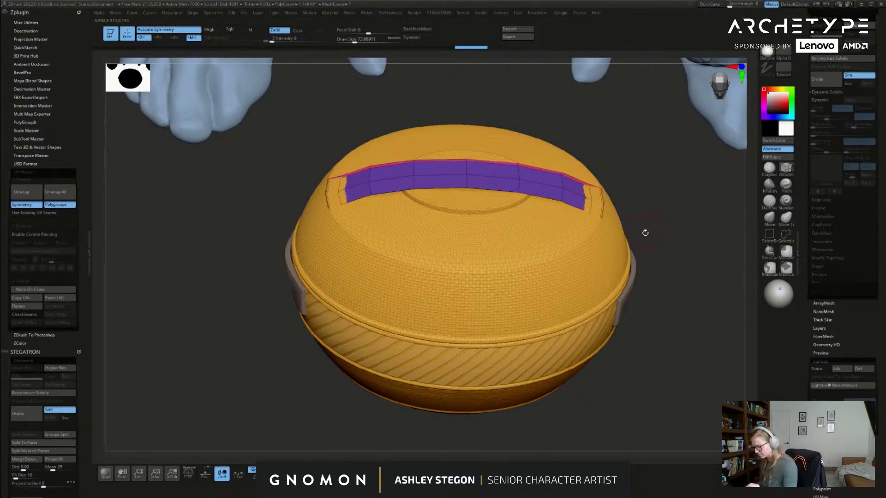
{"action": "key", "text": "1"}
{"action": "left_click", "coordinate": [661, 348]}
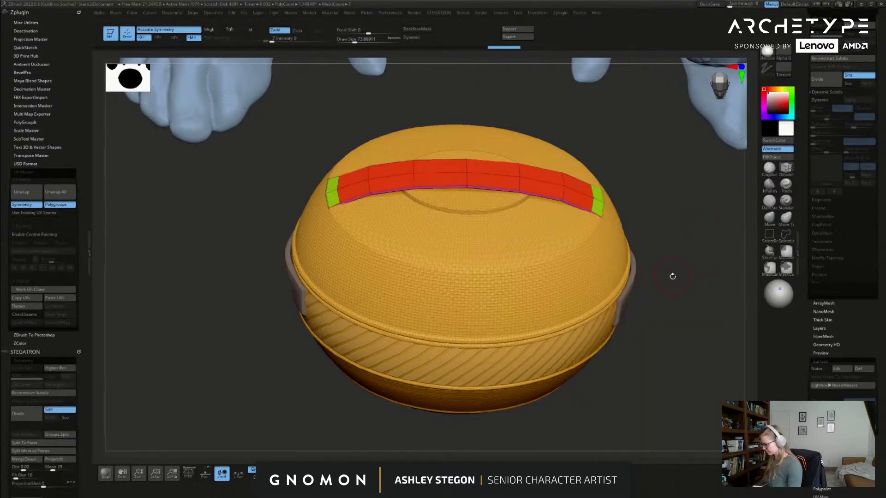
Step: Group the thickened strip's faces by normals and turn on dynamic subdivision with the polyframe hidden
{"action": "key", "text": "1"}
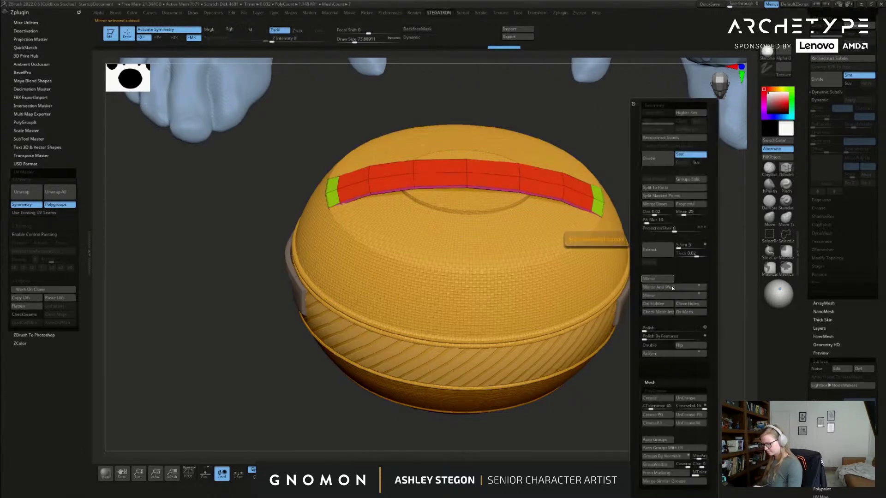
{"action": "left_click", "coordinate": [673, 458]}
{"action": "key", "text": "d"}
{"action": "key", "text": "shift+f"}
Step: In a front view, raise the handle strip's arch slightly higher above the pot with the gizmo
{"action": "mouse_move", "coordinate": [649, 364]}
{"action": "left_mouse_down", "text": "alt"}
{"action": "mouse_move", "coordinate": [643, 352]}
{"action": "mouse_move", "coordinate": [641, 382]}
{"action": "mouse_move", "coordinate": [629, 338]}
{"action": "mouse_move", "coordinate": [649, 342]}
{"action": "mouse_move", "coordinate": [631, 277]}
{"action": "left_mouse_up", "text": "alt"}
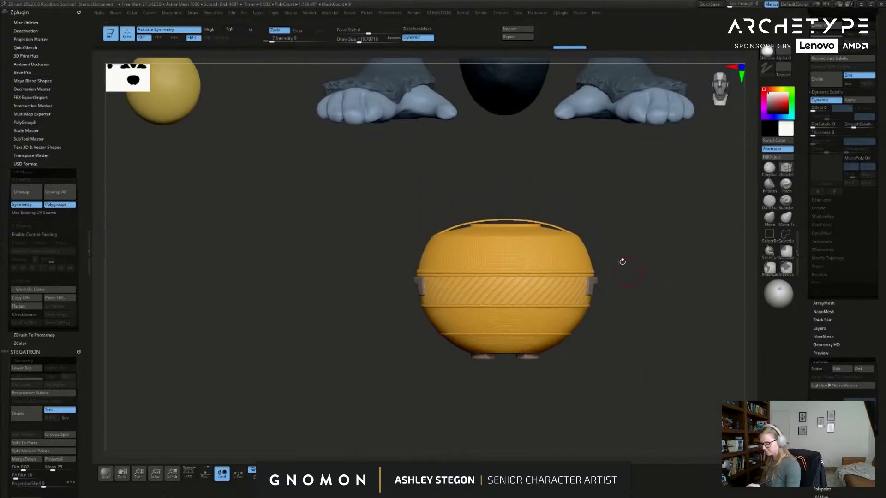
{"action": "left_click", "coordinate": [769, 221]}
{"action": "key", "text": "s"}
{"action": "mouse_move", "coordinate": [541, 212]}
{"action": "left_mouse_down"}
{"action": "mouse_move", "coordinate": [551, 213]}
{"action": "mouse_move", "coordinate": [547, 191]}
{"action": "mouse_move", "coordinate": [528, 200]}
{"action": "left_mouse_up"}
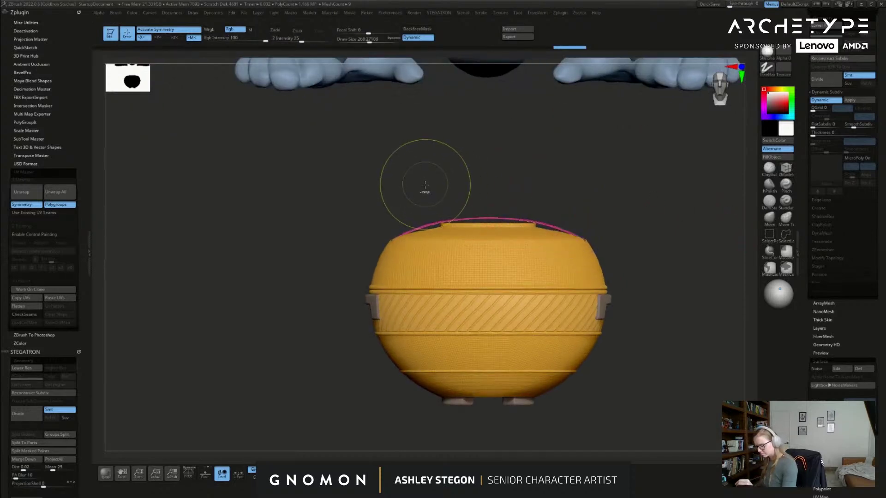
{"action": "left_click_drag", "start_coordinate": [436, 181], "coordinate": [531, 245], "text": "ctrl"}
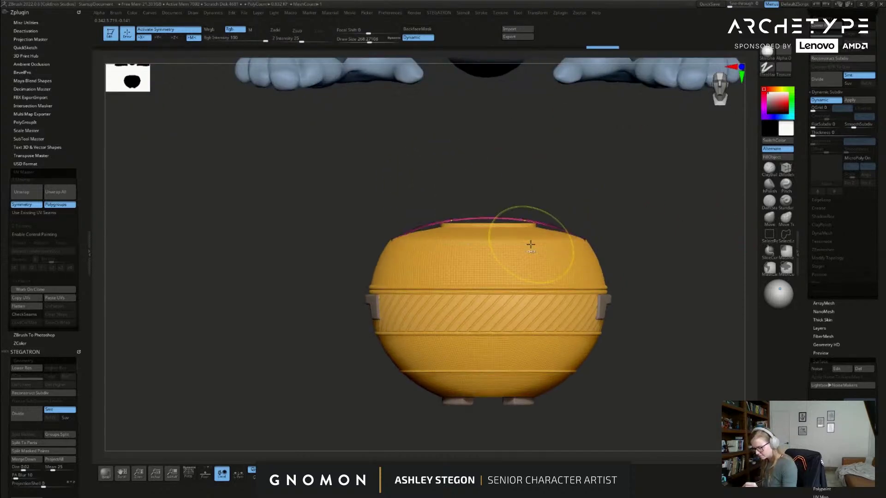
{"action": "key", "text": "w"}
{"action": "left_click_drag", "start_coordinate": [552, 199], "coordinate": [551, 193]}
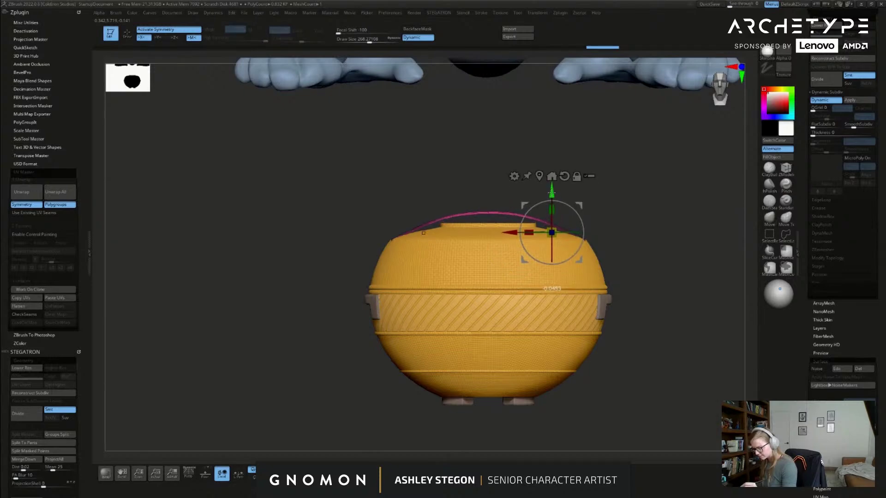
{"action": "key", "text": "q"}
Step: Select the pot's lid, show its polyframe without dynamic subdivision, and choose the ZModeler brush with a smaller size
{"action": "left_click_drag", "start_coordinate": [656, 272], "coordinate": [640, 337]}
{"action": "key", "text": "s"}
{"action": "mouse_move", "coordinate": [639, 353]}
{"action": "right_mouse_down", "text": "ctrl"}
{"action": "mouse_move", "coordinate": [615, 245]}
{"action": "mouse_move", "coordinate": [621, 294]}
{"action": "mouse_move", "coordinate": [618, 287]}
{"action": "right_mouse_up", "text": "ctrl"}
{"action": "key", "text": "shift+f"}
{"action": "key", "text": "shift+f"}
{"action": "key", "text": "s"}
{"action": "left_click", "coordinate": [587, 255], "text": "alt"}
{"action": "right_click_drag", "start_coordinate": [579, 244], "coordinate": [596, 329], "text": "ctrl"}
{"action": "key", "text": "shift+f"}
{"action": "key", "text": "shift+d"}
{"action": "key", "text": "s"}
{"action": "left_click_drag", "start_coordinate": [581, 251], "coordinate": [571, 252]}
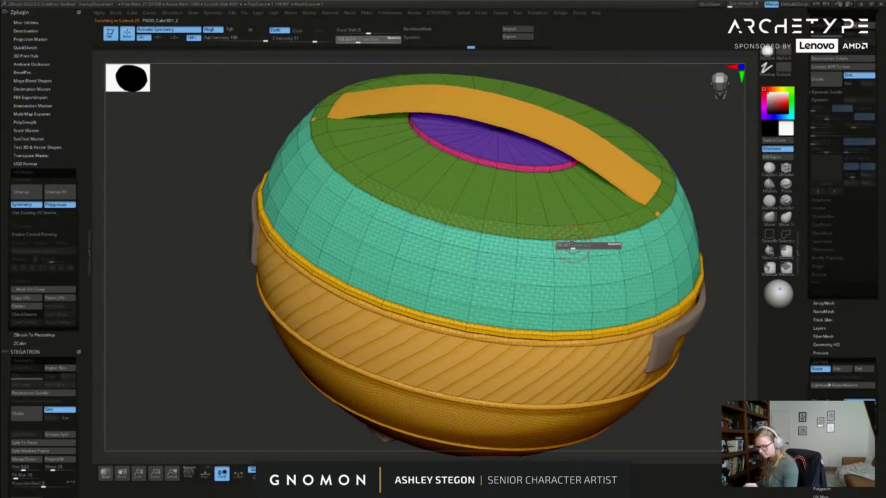
{"action": "left_click", "coordinate": [786, 172]}
{"action": "left_click", "coordinate": [786, 169]}
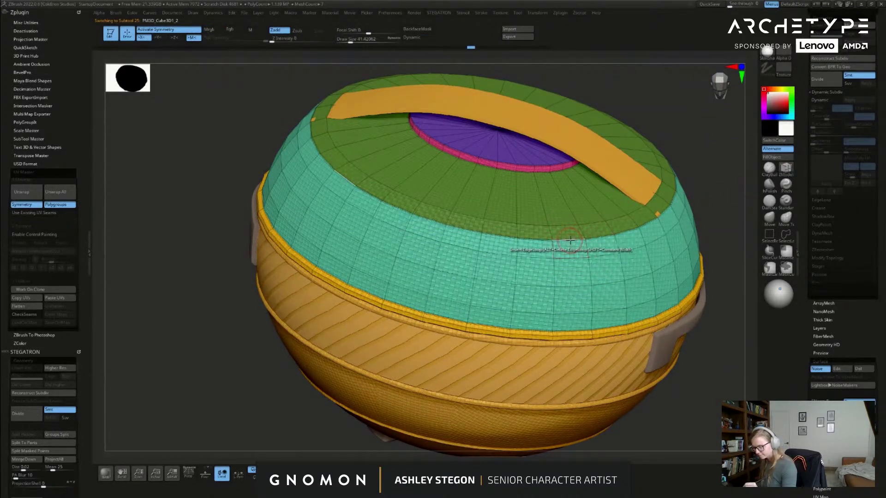
Step: Set ZModeler's edge action to Bevel on EdgeLoop Complete and bevel the lid's upper shoulder edge into a narrow band
{"action": "key", "text": "space"}
{"action": "left_click", "coordinate": [501, 261]}
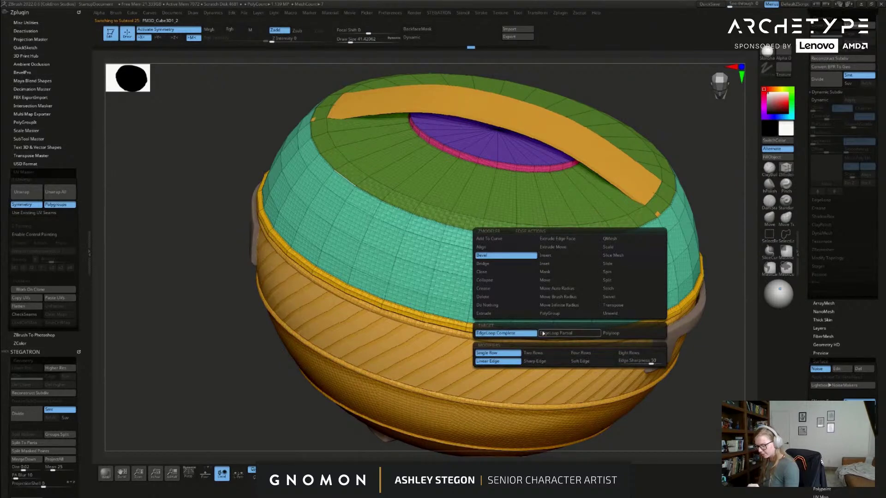
{"action": "left_click", "coordinate": [516, 336]}
{"action": "left_click_drag", "start_coordinate": [568, 239], "coordinate": [570, 243]}
{"action": "mouse_move", "coordinate": [583, 253]}
{"action": "right_mouse_down"}
{"action": "mouse_move", "coordinate": [595, 250]}
{"action": "mouse_move", "coordinate": [589, 261]}
{"action": "mouse_move", "coordinate": [577, 241]}
{"action": "right_mouse_up"}
{"action": "key", "text": "shift+f"}
{"action": "key", "text": "shift+f"}
Step: Set the polygon Extrude target to Polygroup All and extrude the narrow beveled band outward from the lid
{"action": "key", "text": "space"}
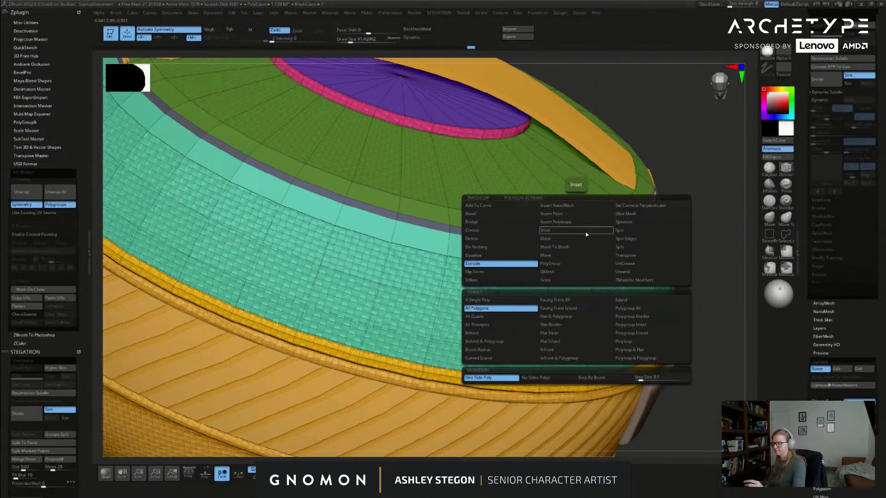
{"action": "left_click", "coordinate": [640, 308]}
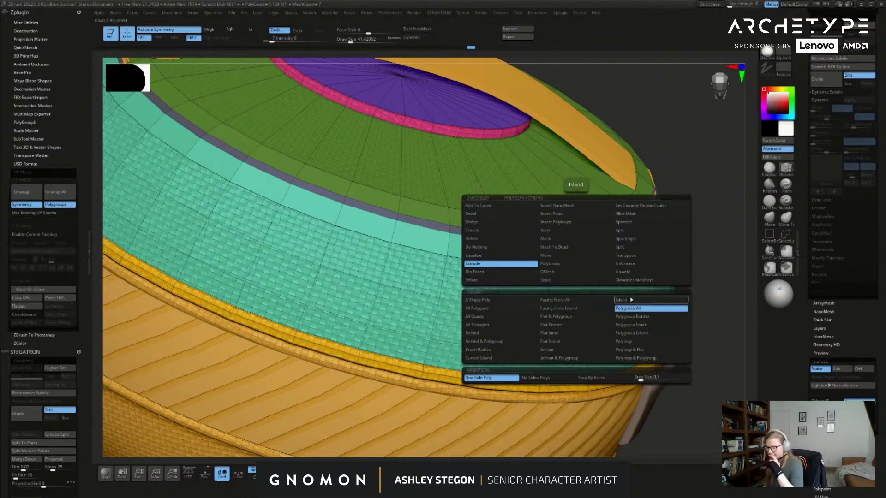
{"action": "key", "text": "space"}
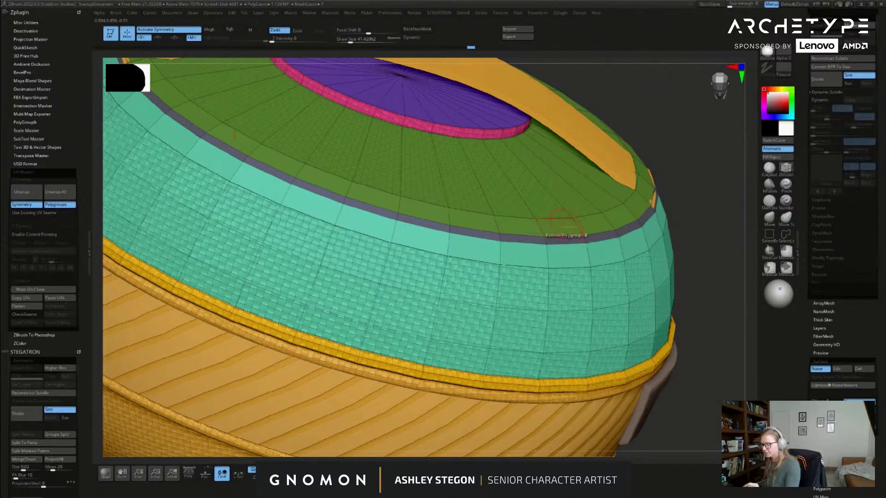
{"action": "left_click_drag", "start_coordinate": [574, 240], "coordinate": [580, 238]}
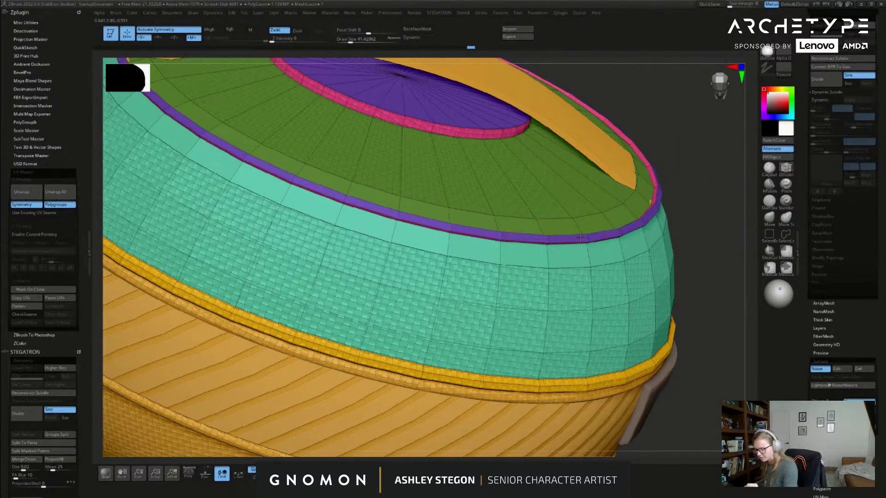
{"action": "right_click_drag", "start_coordinate": [638, 262], "coordinate": [636, 273]}
Step: Undo the band's extrusion and bevel, and bevel the lid's shoulder edge again into a wider band
{"action": "key", "text": "ctrl+z"}
{"action": "key", "text": "ctrl+z"}
{"action": "key", "text": "ctrl+z"}
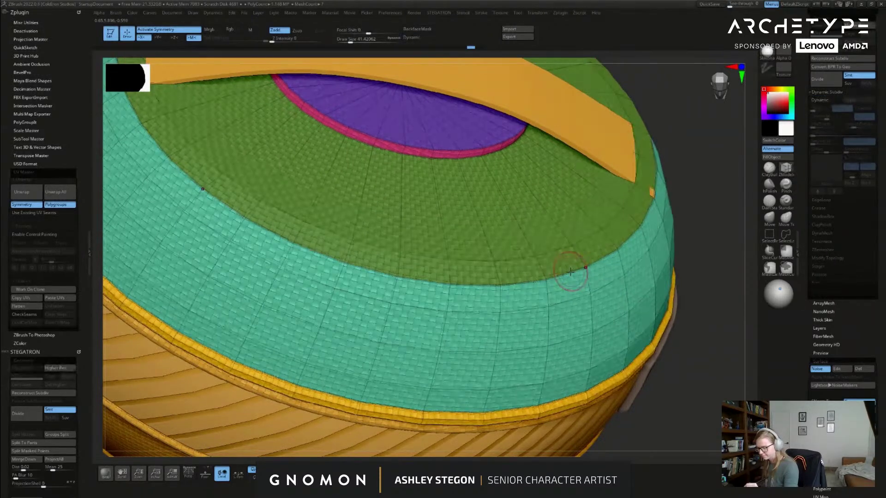
{"action": "left_click_drag", "start_coordinate": [572, 273], "coordinate": [573, 278]}
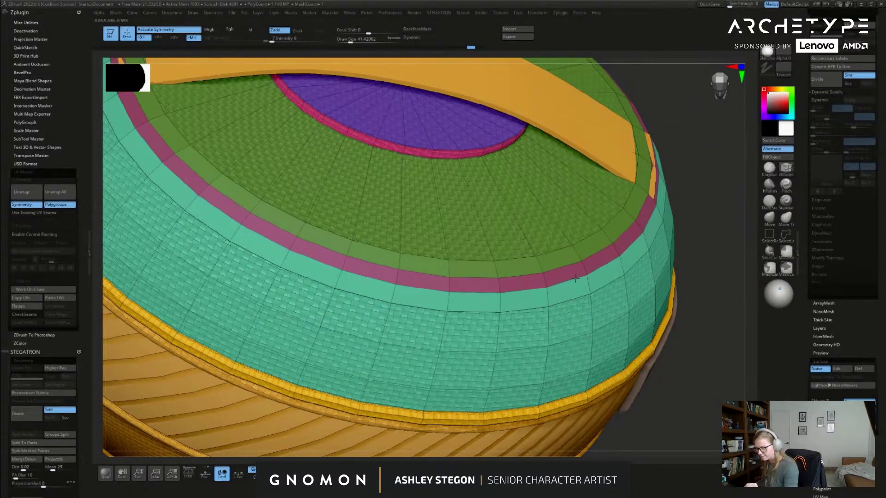
{"action": "right_click_drag", "start_coordinate": [581, 280], "coordinate": [580, 287], "text": "ctrl"}
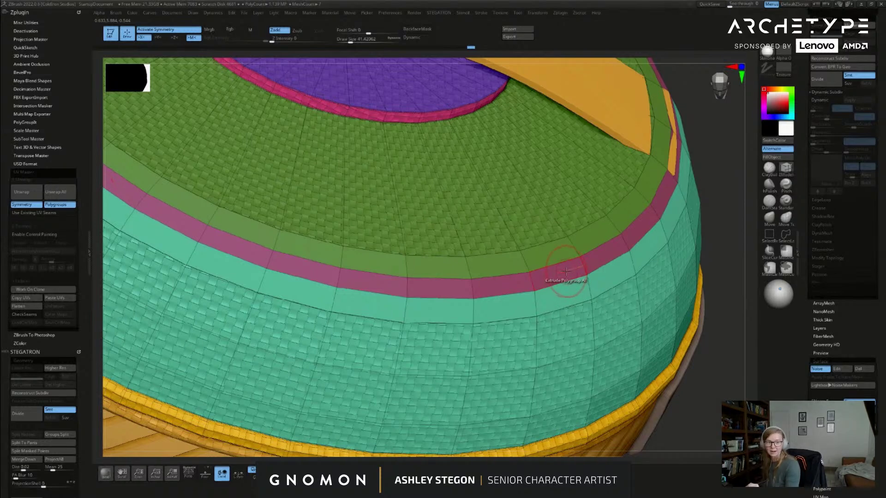
{"action": "right_click_drag", "start_coordinate": [579, 288], "coordinate": [567, 269]}
Step: Extrude the wider beveled band outward to form a raised rim around the lid's shoulder
{"action": "left_click_drag", "start_coordinate": [565, 272], "coordinate": [627, 255]}
{"action": "right_click_drag", "start_coordinate": [626, 272], "coordinate": [609, 258]}
{"action": "key", "text": "bracketleft"}
Step: Set ZModeler's edge action to Slide on EdgeLoop Complete and slide the raised rim's edge loops inward to taper its sides
{"action": "key", "text": "space"}
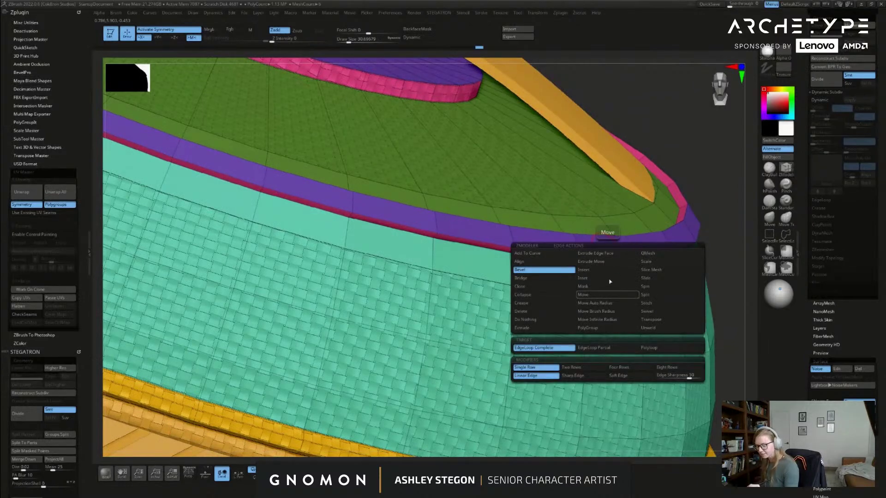
{"action": "left_click", "coordinate": [601, 271]}
{"action": "left_click", "coordinate": [608, 261]}
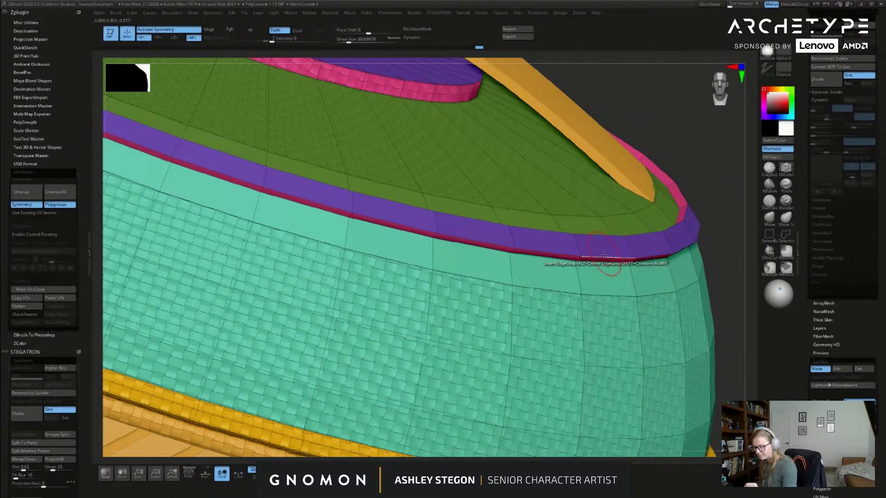
{"action": "key", "text": "space"}
{"action": "left_click", "coordinate": [647, 279]}
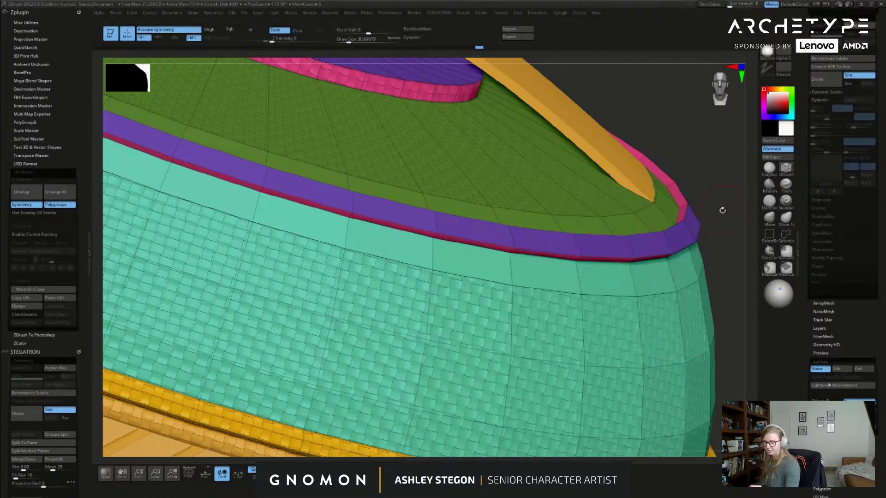
{"action": "left_click", "coordinate": [607, 254]}
{"action": "left_click_drag", "start_coordinate": [607, 252], "coordinate": [612, 245]}
{"action": "right_click_drag", "start_coordinate": [617, 244], "coordinate": [615, 256]}
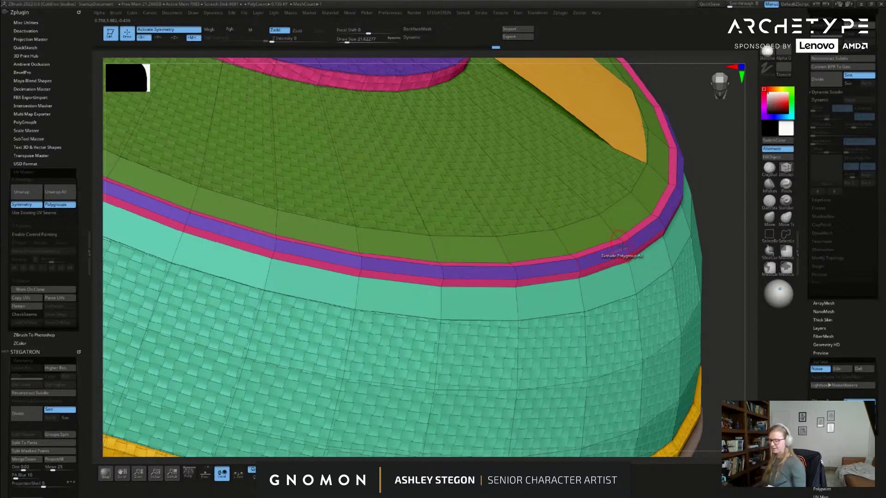
Step: Solo the lid and check which of its faces share the raised rim's polygroups
{"action": "key", "text": "ctrl+shift"}
{"action": "key", "text": "shift+f"}
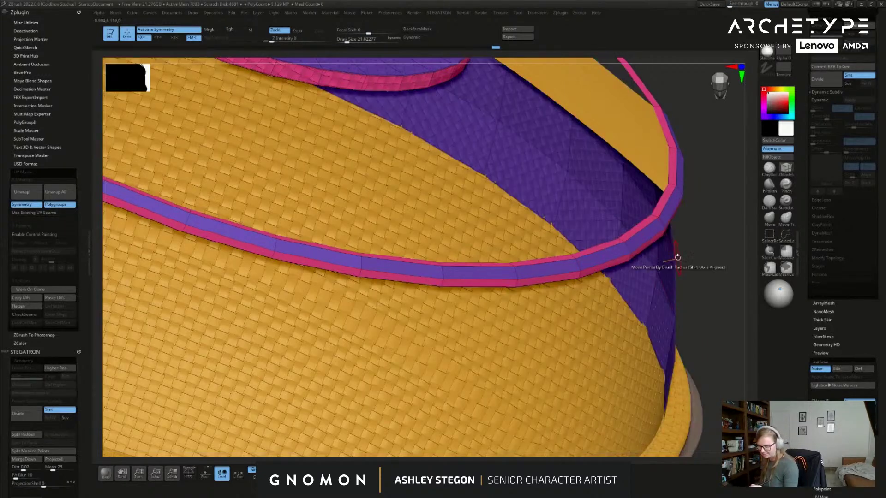
{"action": "key", "text": "f"}
{"action": "left_click", "coordinate": [371, 473]}
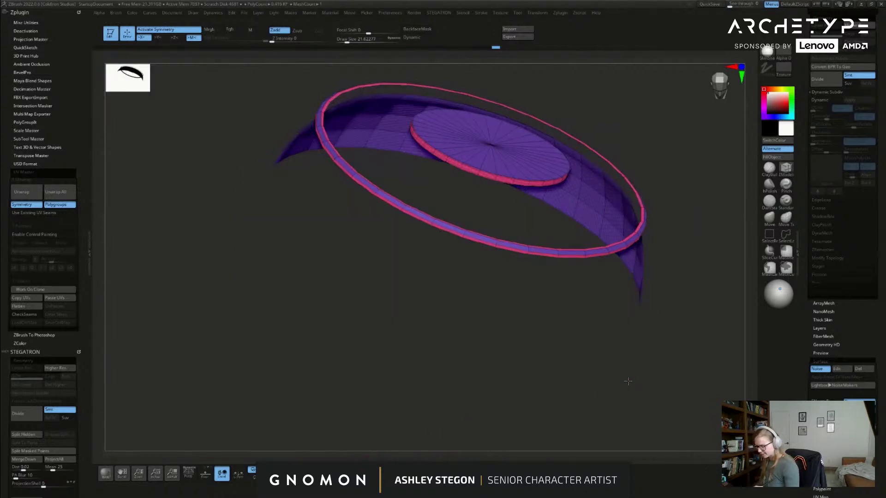
{"action": "left_click_drag", "start_coordinate": [629, 382], "coordinate": [652, 336], "text": "shift"}
{"action": "left_click_drag", "start_coordinate": [687, 217], "coordinate": [684, 271]}
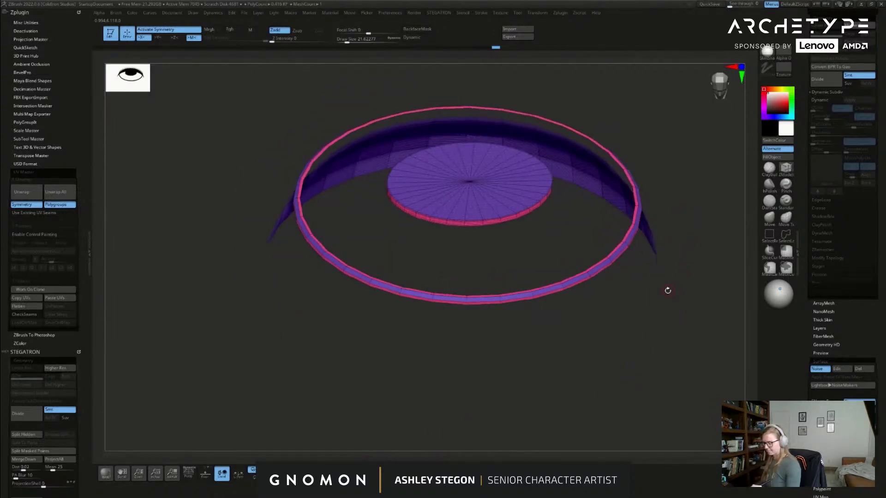
{"action": "left_click_drag", "start_coordinate": [663, 292], "coordinate": [661, 299]}
{"action": "left_click", "coordinate": [661, 299], "text": "ctrl+shift"}
Step: Isolate the raised rim's top and side faces, assign them one new polygroup, and unhide the rest of the lid
{"action": "mouse_move", "coordinate": [609, 261]}
{"action": "right_mouse_down", "text": "ctrl"}
{"action": "mouse_move", "coordinate": [605, 291]}
{"action": "mouse_move", "coordinate": [612, 268]}
{"action": "right_mouse_up", "text": "ctrl"}
{"action": "left_click", "coordinate": [612, 265], "text": "ctrl+shift"}
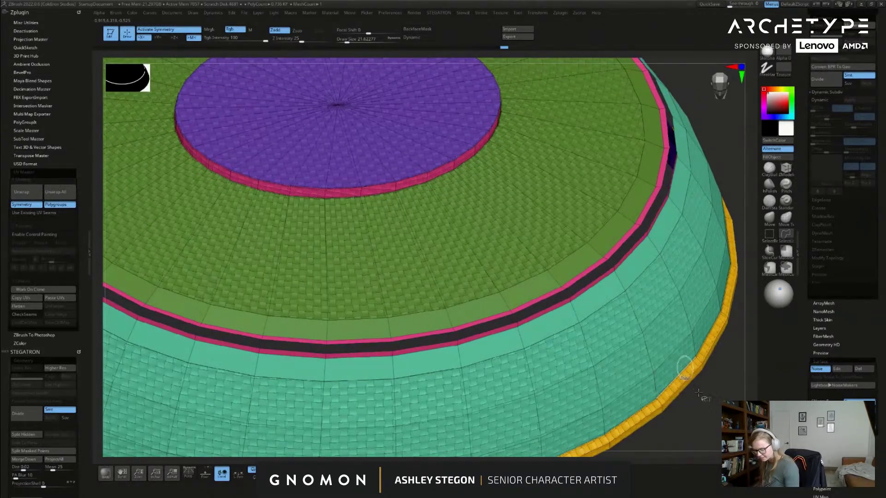
{"action": "left_click_drag", "start_coordinate": [696, 392], "coordinate": [701, 405], "text": "ctrl+shift"}
{"action": "left_click", "coordinate": [684, 367], "text": "ctrl+shift"}
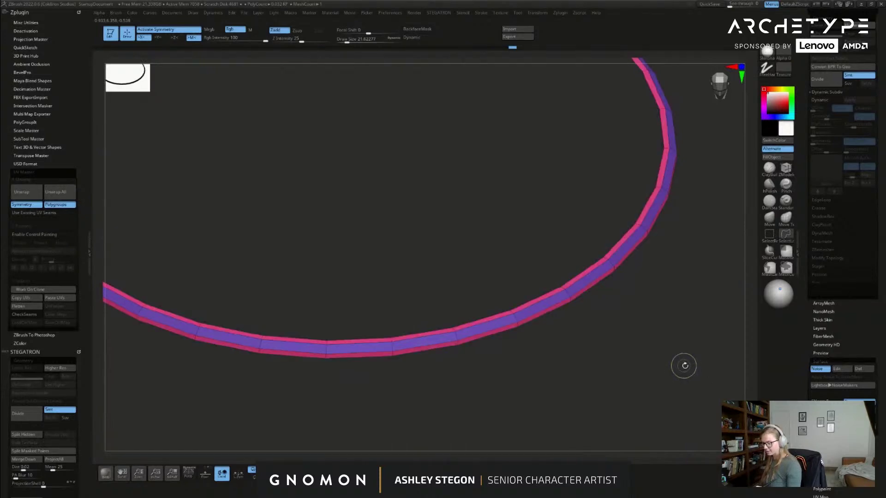
{"action": "key", "text": "ctrl+w"}
{"action": "left_click", "coordinate": [694, 386], "text": "ctrl+shift"}
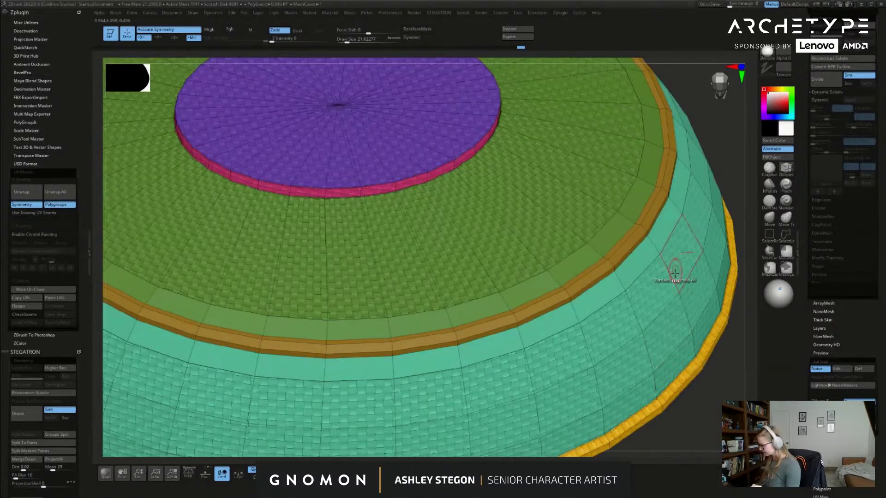
Step: Crease the lid by polygroups and preview it with dynamic subdivision and no polyframe
{"action": "key", "text": "1"}
{"action": "left_click", "coordinate": [663, 415]}
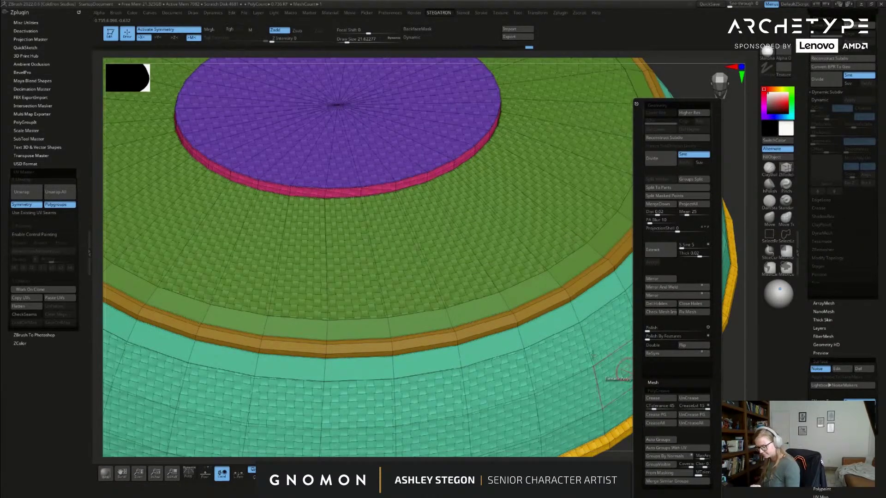
{"action": "key", "text": "d"}
{"action": "key", "text": "shift+f"}
{"action": "key", "text": "f"}
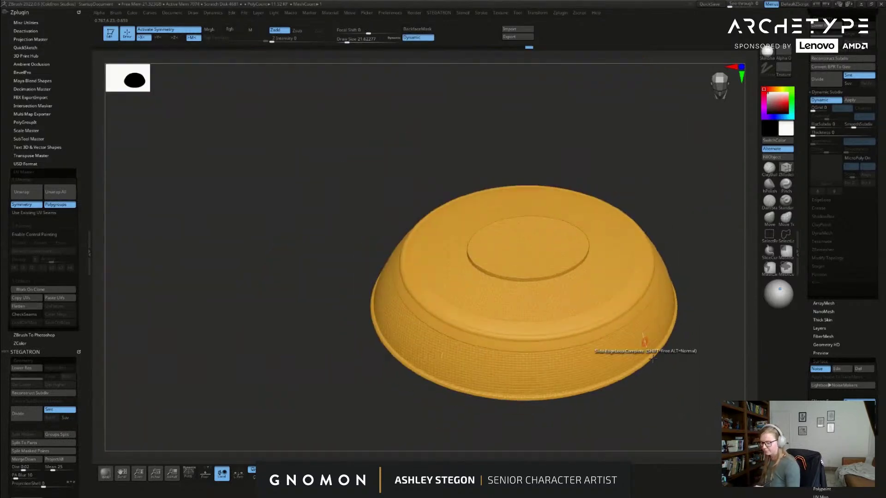
Step: Examine the smoothed lid and its raised rim from above and from the side
{"action": "mouse_move", "coordinate": [669, 382]}
{"action": "left_mouse_down"}
{"action": "mouse_move", "coordinate": [667, 362]}
{"action": "mouse_move", "coordinate": [638, 358]}
{"action": "left_mouse_up"}
{"action": "key", "text": "bracketright"}
{"action": "mouse_move", "coordinate": [660, 324]}
{"action": "left_mouse_down"}
{"action": "mouse_move", "coordinate": [655, 362]}
{"action": "mouse_move", "coordinate": [654, 346]}
{"action": "left_mouse_up"}
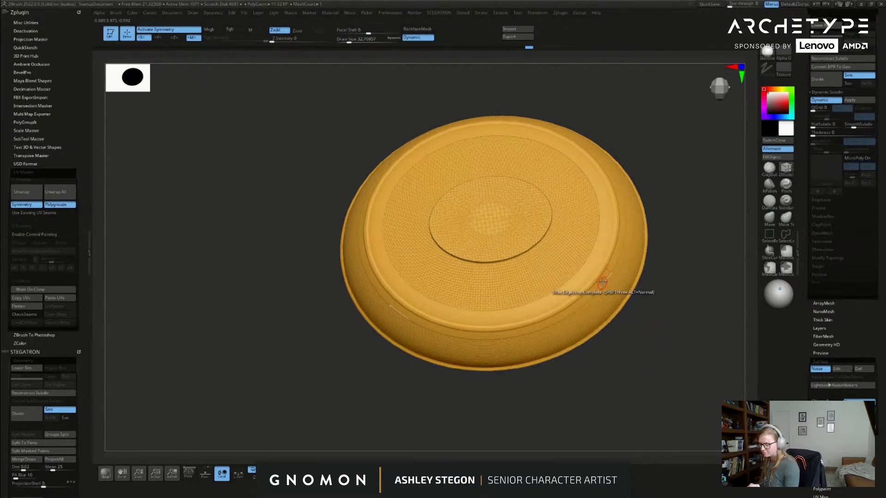
{"action": "right_click_drag", "start_coordinate": [575, 297], "coordinate": [594, 371], "text": "ctrl"}
{"action": "right_click_drag", "start_coordinate": [614, 288], "coordinate": [657, 303]}
{"action": "scroll", "coordinate": [657, 302], "scroll_direction": "down", "scroll_amount": 5}
{"action": "left_click_drag", "start_coordinate": [655, 270], "coordinate": [654, 360]}
{"action": "key", "text": "shift+f"}
{"action": "key", "text": "shift+f"}
{"action": "key", "text": "shift+f"}
Step: Show the lid's polyframe up close around the central disc and turn off dynamic subdivision
{"action": "left_click_drag", "start_coordinate": [572, 302], "coordinate": [570, 236]}
{"action": "right_click_drag", "start_coordinate": [520, 292], "coordinate": [530, 302], "text": "ctrl"}
{"action": "key", "text": "shift+f"}
{"action": "key", "text": "shift+f"}
{"action": "key", "text": "shift+d"}
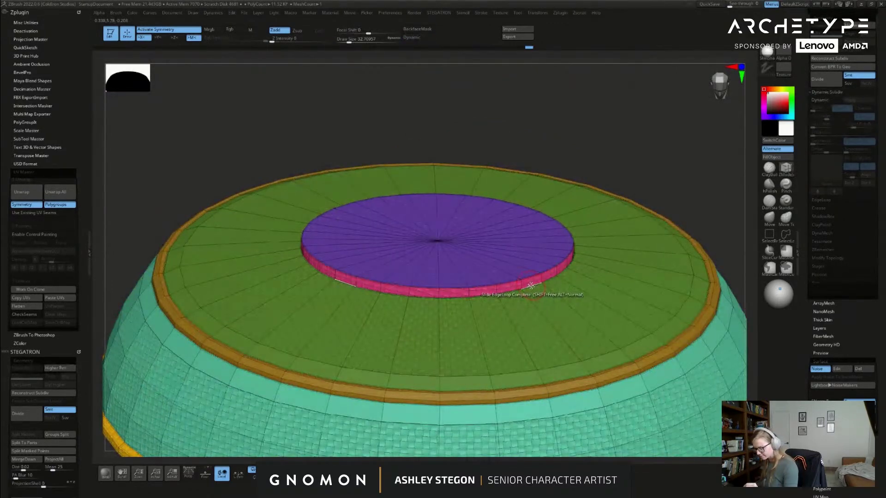
Step: Slide the edge loop at the base of the lid's central disc outward and preview the slope with dynamic subdivision and no polyframe
{"action": "left_click_drag", "start_coordinate": [537, 290], "coordinate": [541, 294]}
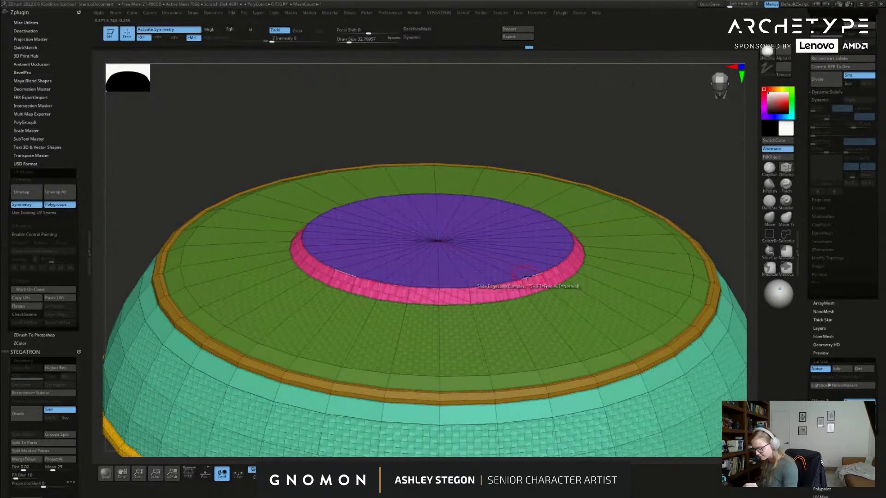
{"action": "key", "text": "d"}
{"action": "key", "text": "shift+f"}
{"action": "right_click_drag", "start_coordinate": [596, 287], "coordinate": [637, 322], "text": "ctrl"}
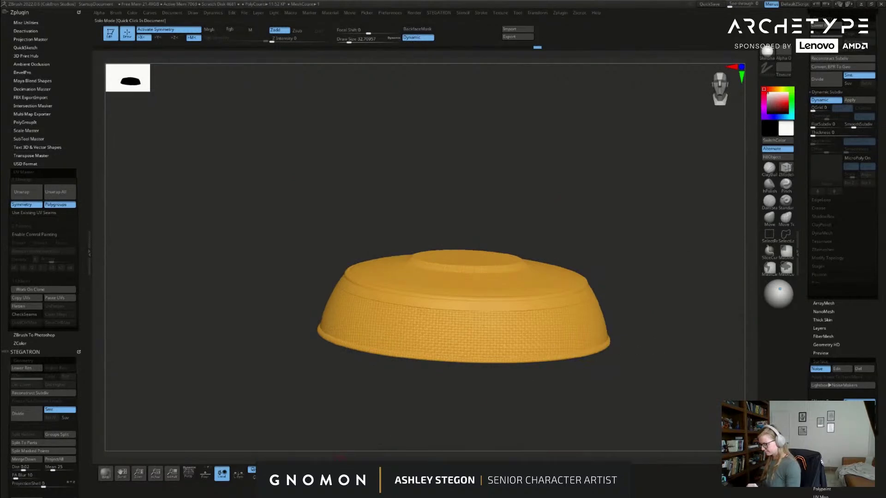
Step: Show the whole character and pot again and save the tool as student_04
{"action": "left_click", "coordinate": [339, 472]}
{"action": "right_click_drag", "start_coordinate": [648, 356], "coordinate": [614, 335]}
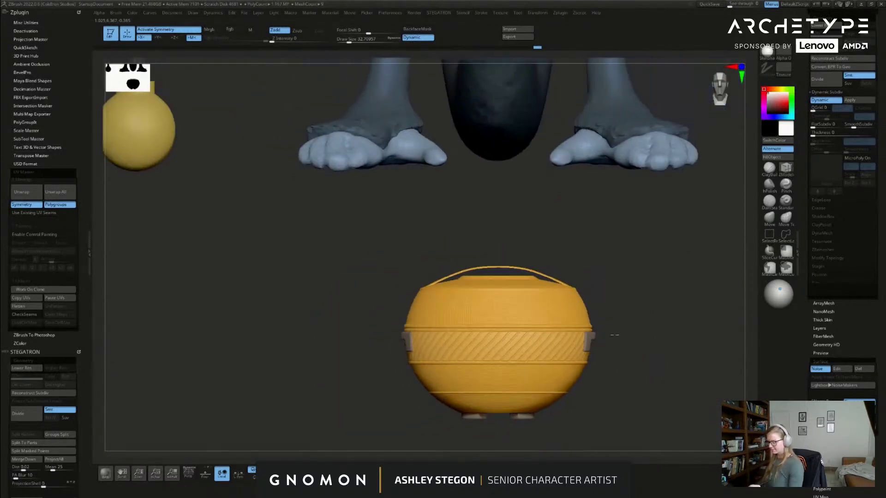
{"action": "right_click_drag", "start_coordinate": [611, 366], "coordinate": [612, 337]}
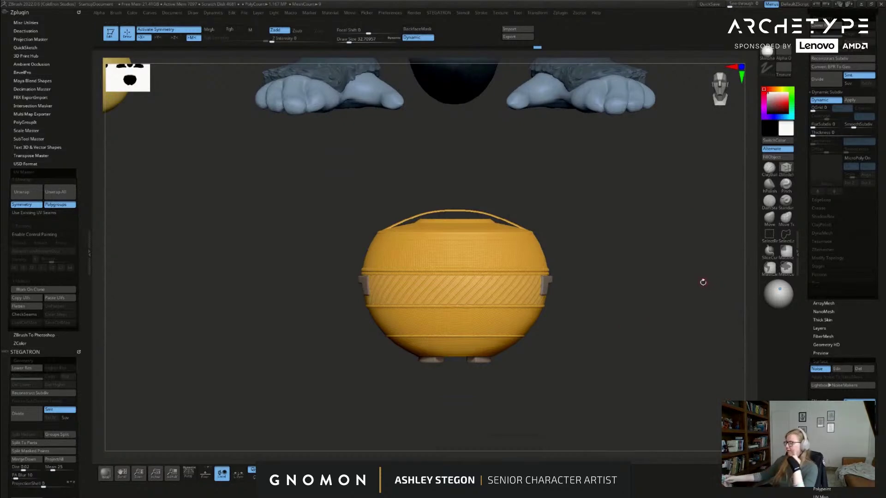
{"action": "key", "text": "ctrl+s"}
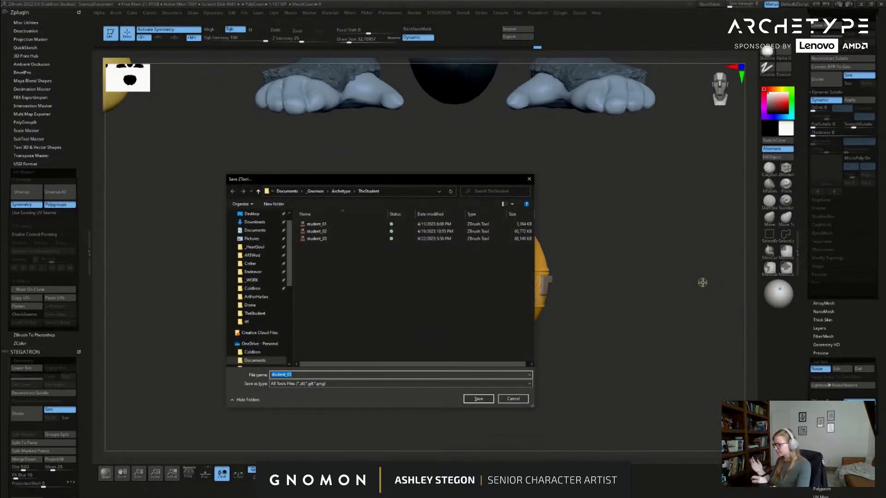
{"action": "key", "text": "BackSpace"}
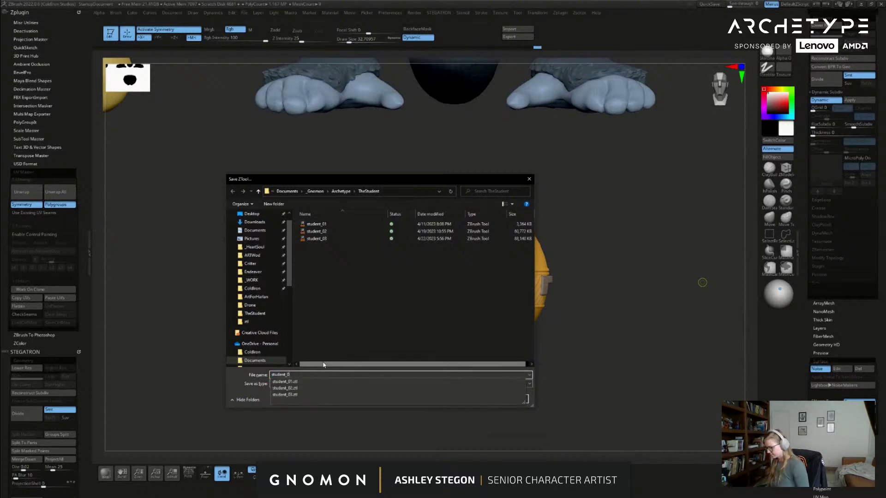
{"action": "type", "text": "4"}
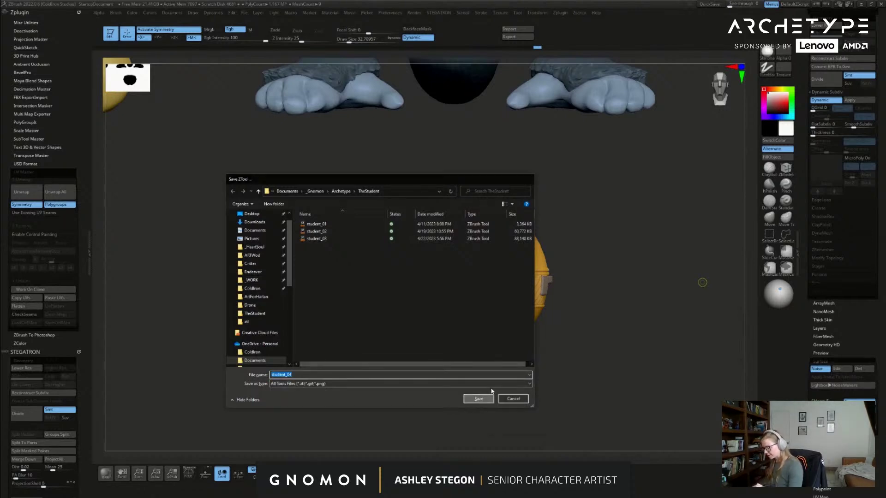
{"action": "left_click", "coordinate": [479, 397]}
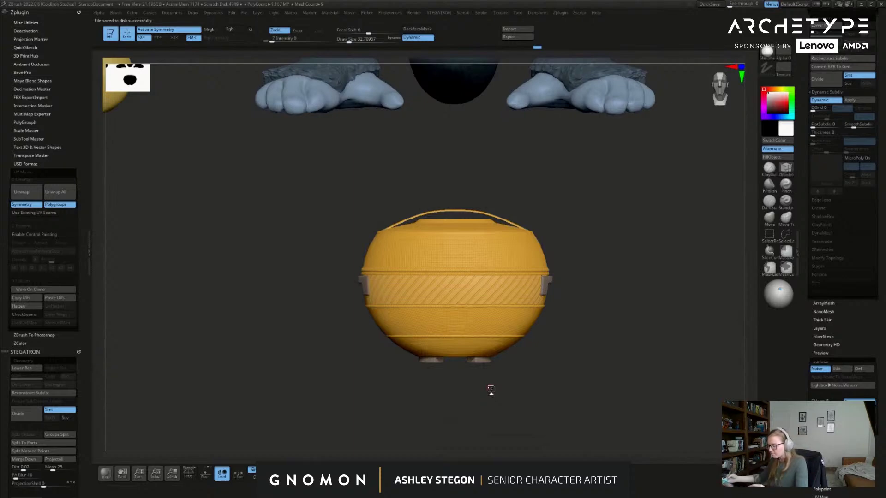
Step: Merge the lid subtool down repeatedly with the handle, feet and body subtools listed below it
{"action": "left_click_drag", "start_coordinate": [802, 157], "coordinate": [812, 193]}
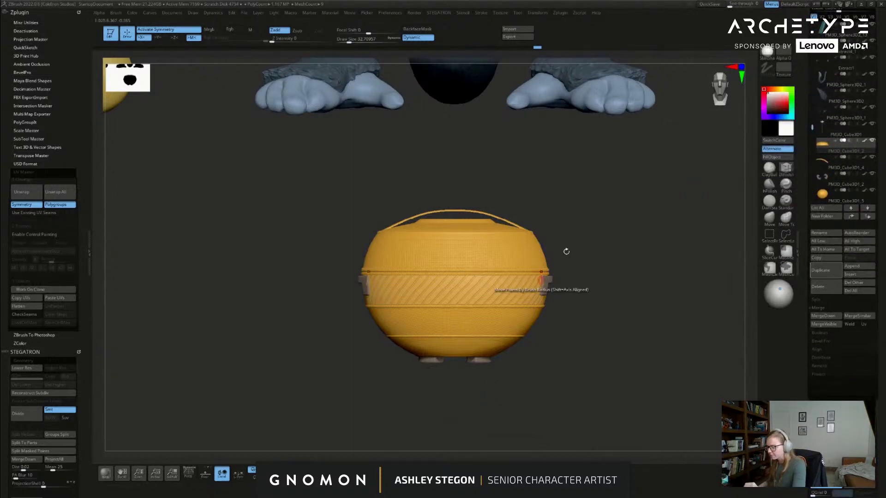
{"action": "key", "text": "shift+f"}
{"action": "key", "text": "shift+f"}
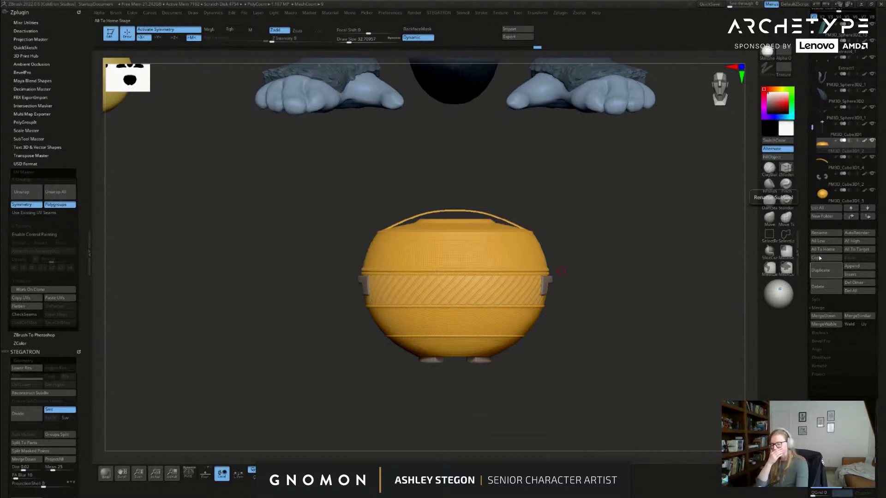
{"action": "left_click", "coordinate": [823, 316]}
{"action": "left_click", "coordinate": [762, 332]}
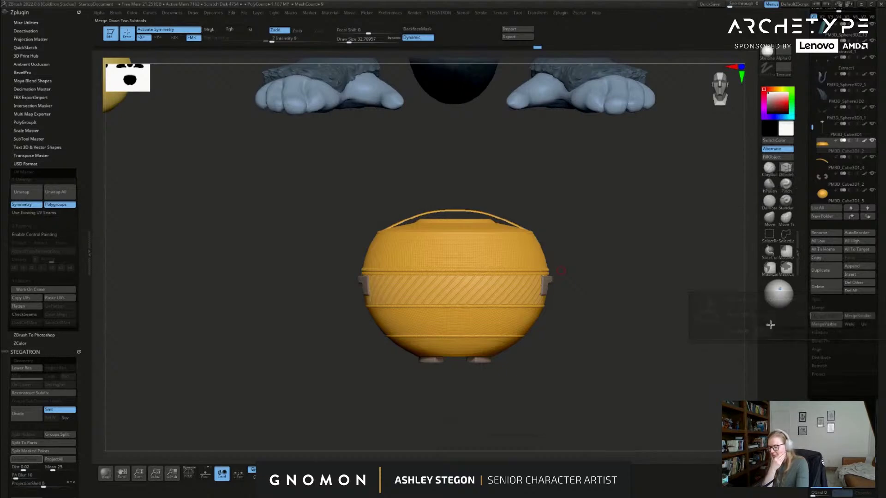
{"action": "left_click", "coordinate": [824, 316]}
{"action": "left_click", "coordinate": [763, 331]}
{"action": "left_click", "coordinate": [823, 316]}
{"action": "left_click", "coordinate": [767, 331]}
{"action": "left_click", "coordinate": [824, 316]}
{"action": "left_click", "coordinate": [764, 332]}
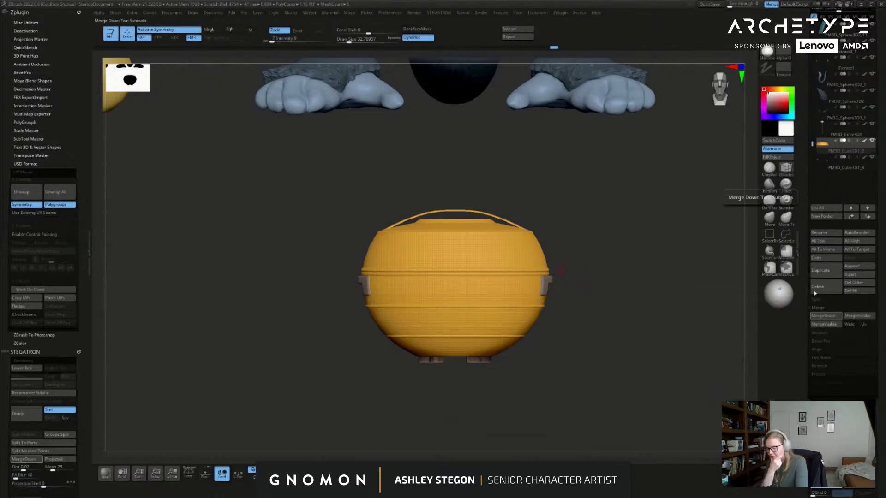
Step: Merge the combined pot with the remaining side bracket subtool and inspect the single mesh's polygroups
{"action": "left_click", "coordinate": [826, 167]}
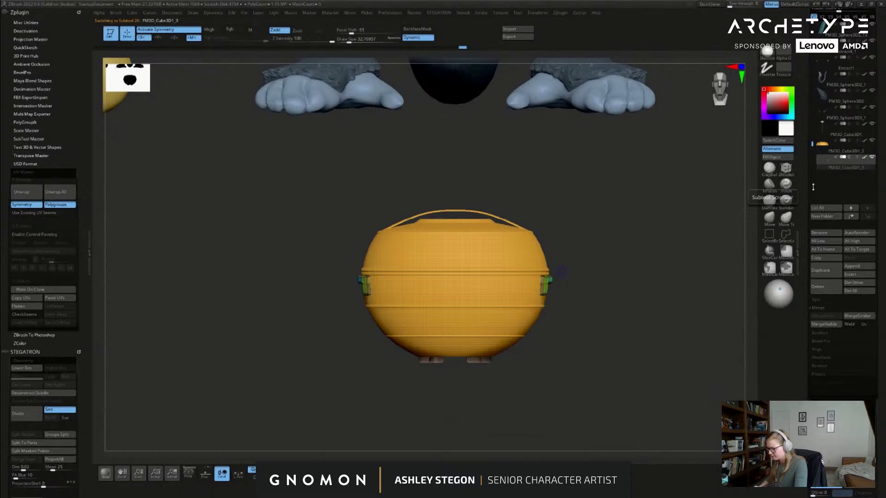
{"action": "key", "text": "Up"}
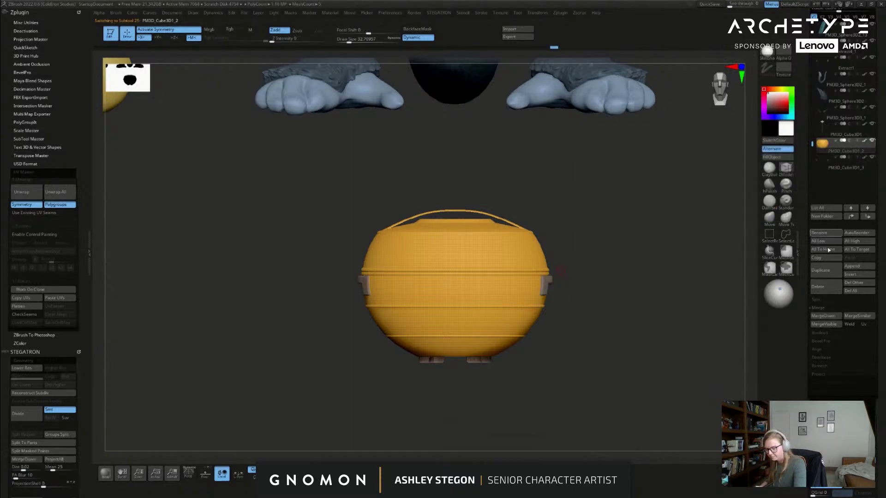
{"action": "left_click", "coordinate": [823, 317]}
{"action": "left_click", "coordinate": [764, 328]}
{"action": "key", "text": "shift+f"}
{"action": "key", "text": "shift+f"}
{"action": "mouse_move", "coordinate": [629, 364]}
{"action": "left_mouse_down"}
{"action": "mouse_move", "coordinate": [635, 372]}
{"action": "mouse_move", "coordinate": [620, 367]}
{"action": "left_mouse_up"}
{"action": "key", "text": "shift+f"}
{"action": "right_click_drag", "start_coordinate": [512, 298], "coordinate": [508, 310]}
Step: Select the ZModeler brush, hide the polyframe and set the draw size to about 108
{"action": "key", "text": "b"}
{"action": "key", "text": "z"}
{"action": "key", "text": "m"}
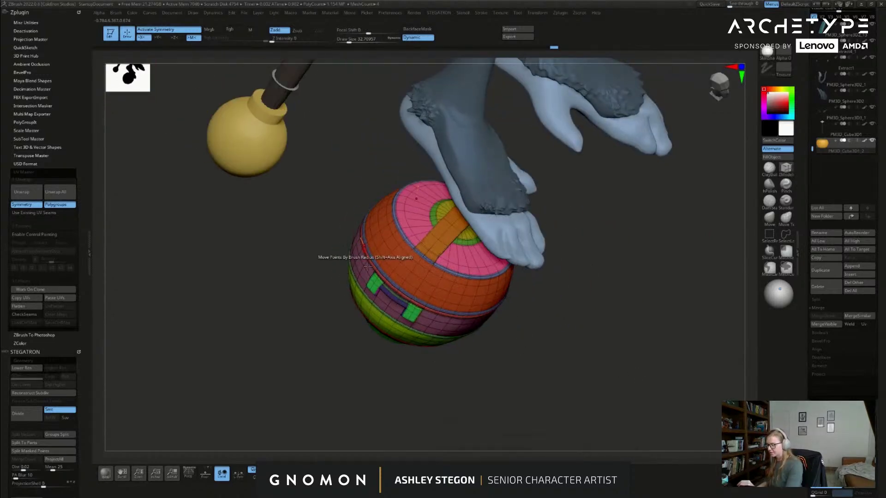
{"action": "left_click_drag", "start_coordinate": [579, 306], "coordinate": [581, 317]}
{"action": "key", "text": "shift+f"}
{"action": "key", "text": "s"}
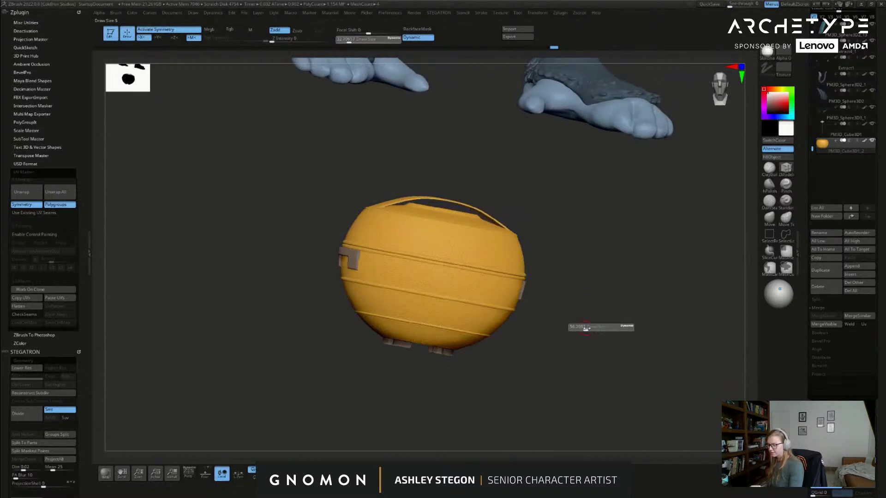
{"action": "left_click", "coordinate": [593, 327]}
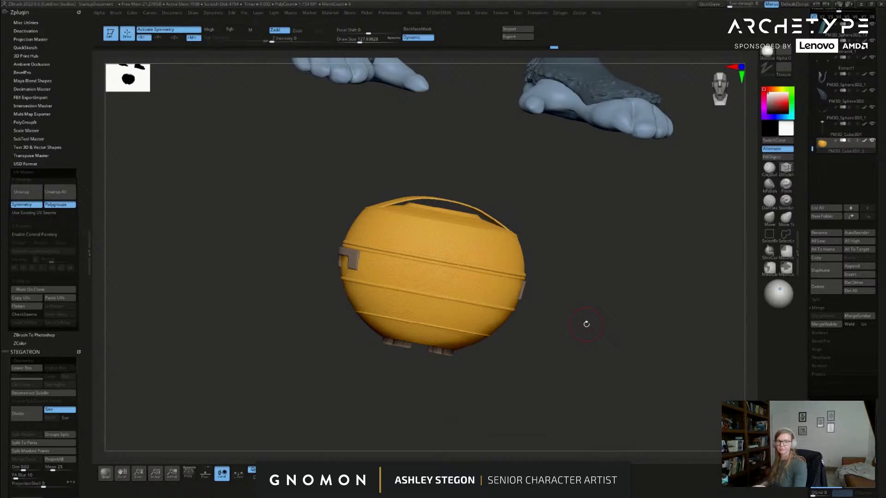
{"action": "key", "text": "s"}
{"action": "left_click", "coordinate": [610, 375]}
{"action": "left_click_drag", "start_coordinate": [610, 372], "coordinate": [757, 299]}
Step: Turn off the surface noise on the merged pot
{"action": "left_click_drag", "start_coordinate": [628, 258], "coordinate": [580, 300], "text": "alt"}
{"action": "scroll", "coordinate": [826, 323], "scroll_direction": "down", "scroll_amount": 10}
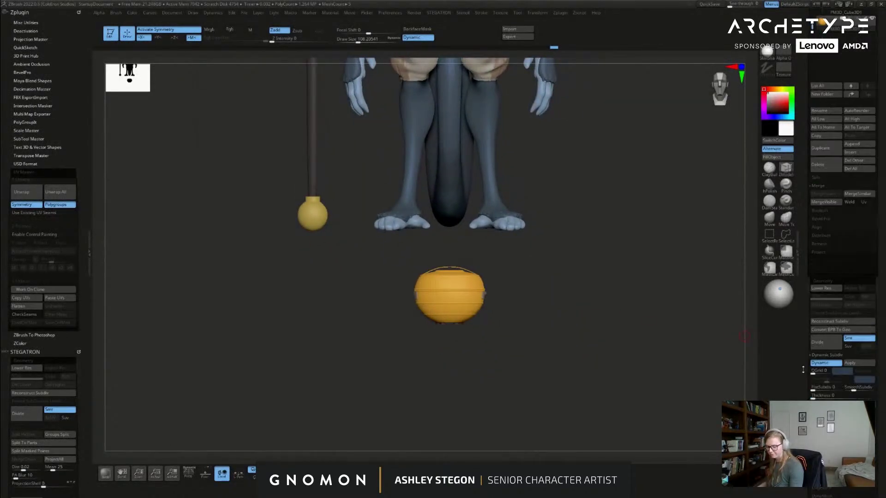
{"action": "left_click", "coordinate": [823, 373]}
Step: Center the transform gizmo on the pot, turn off symmetry and move the pot up to the character's lower back
{"action": "left_click_drag", "start_coordinate": [556, 344], "coordinate": [562, 323], "text": "alt"}
{"action": "key", "text": "w"}
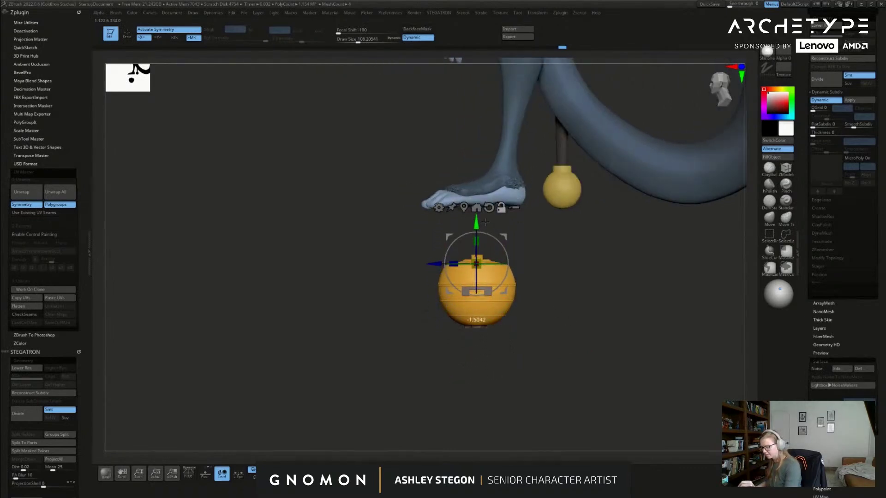
{"action": "left_click_drag", "start_coordinate": [506, 248], "coordinate": [579, 276]}
{"action": "left_click_drag", "start_coordinate": [609, 273], "coordinate": [588, 389], "text": "alt"}
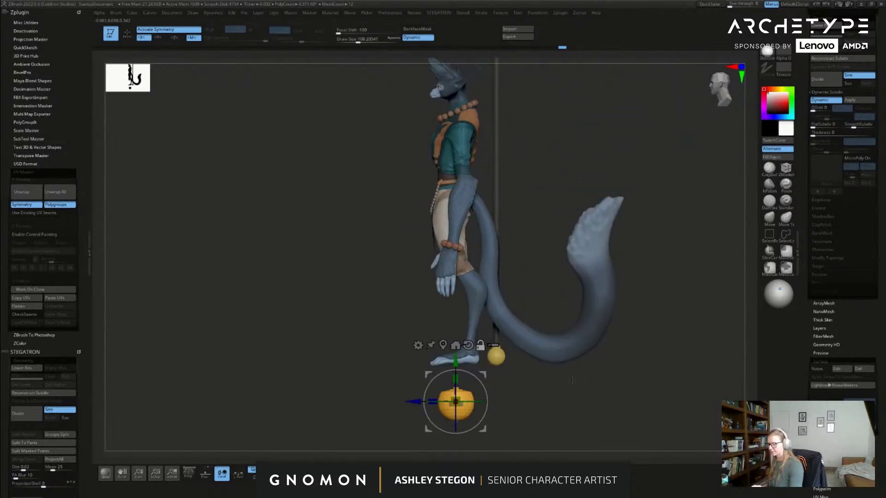
{"action": "key", "text": "x"}
{"action": "left_click_drag", "start_coordinate": [484, 374], "coordinate": [508, 146]}
Step: Tilt the pot and shift it into place against the character's lower back, just above the tail
{"action": "left_click_drag", "start_coordinate": [595, 167], "coordinate": [478, 212]}
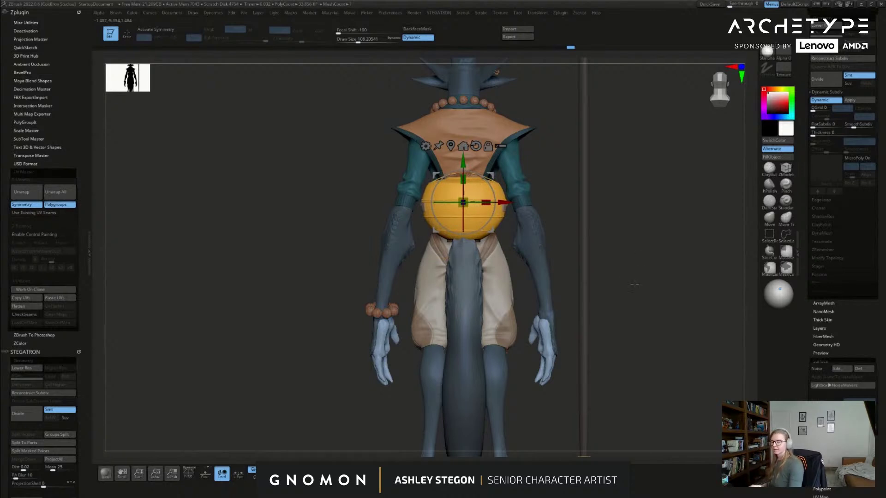
{"action": "left_click_drag", "start_coordinate": [623, 250], "coordinate": [560, 225]}
{"action": "left_click_drag", "start_coordinate": [575, 281], "coordinate": [517, 259]}
{"action": "right_click_drag", "start_coordinate": [421, 213], "coordinate": [402, 212], "text": "alt"}
{"action": "left_click_drag", "start_coordinate": [400, 213], "coordinate": [375, 238]}
{"action": "left_click_drag", "start_coordinate": [481, 271], "coordinate": [512, 243]}
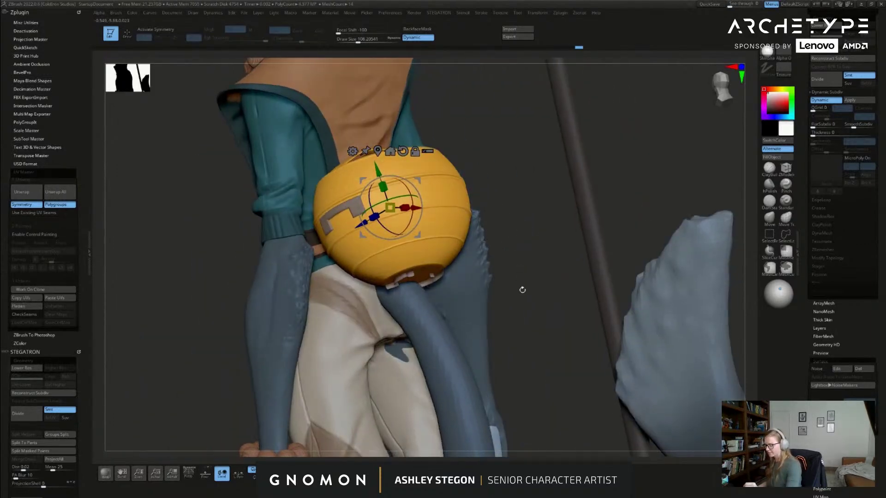
Step: Solo the pot with its polyframe shown and reduce the draw size to about 83
{"action": "key", "text": "q"}
{"action": "key", "text": "shift+f"}
{"action": "mouse_move", "coordinate": [431, 276]}
{"action": "right_mouse_down"}
{"action": "mouse_move", "coordinate": [508, 291]}
{"action": "mouse_move", "coordinate": [364, 447]}
{"action": "right_mouse_up"}
{"action": "right_click_drag", "start_coordinate": [463, 317], "coordinate": [482, 326]}
{"action": "key", "text": "shift+alt+s"}
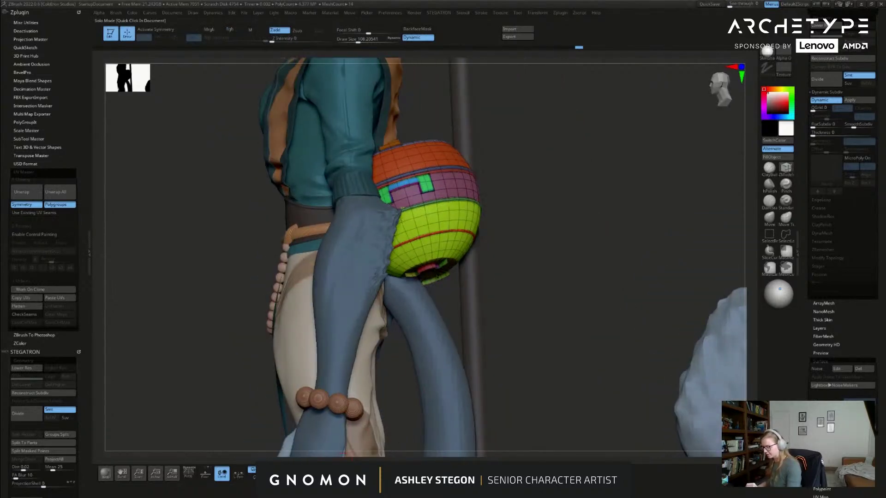
{"action": "key", "text": "s"}
{"action": "left_click_drag", "start_coordinate": [502, 318], "coordinate": [500, 319]}
{"action": "right_click_drag", "start_coordinate": [439, 282], "coordinate": [460, 326], "text": "ctrl"}
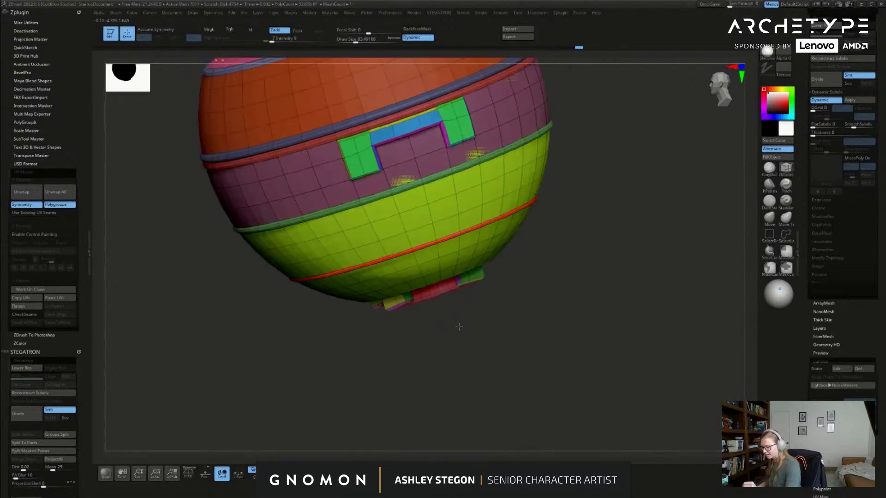
Step: Isolate the feet at the pot's base and grow the visible area until the foot pieces are complete
{"action": "left_click_drag", "start_coordinate": [490, 313], "coordinate": [480, 274], "text": "ctrl+alt+shift"}
{"action": "right_click_drag", "start_coordinate": [477, 276], "coordinate": [486, 301]}
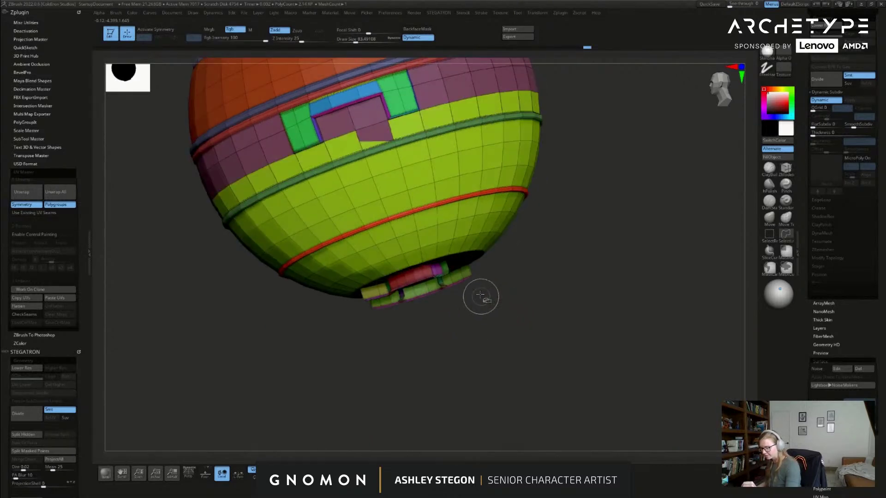
{"action": "left_click_drag", "start_coordinate": [459, 280], "coordinate": [485, 292], "text": "ctrl+alt+shift"}
{"action": "left_click_drag", "start_coordinate": [538, 297], "coordinate": [560, 330], "text": "ctrl+shift"}
{"action": "left_click", "coordinate": [585, 357], "text": "ctrl+shift"}
{"action": "key", "text": "ctrl+shift+x"}
{"action": "key", "text": "ctrl+shift+x"}
{"action": "key", "text": "ctrl+shift+x"}
{"action": "key", "text": "ctrl+shift+x"}
{"action": "key", "text": "ctrl+shift+x"}
{"action": "key", "text": "ctrl+shift+x"}
{"action": "key", "text": "ctrl+shift+x"}
{"action": "key", "text": "ctrl+shift+x"}
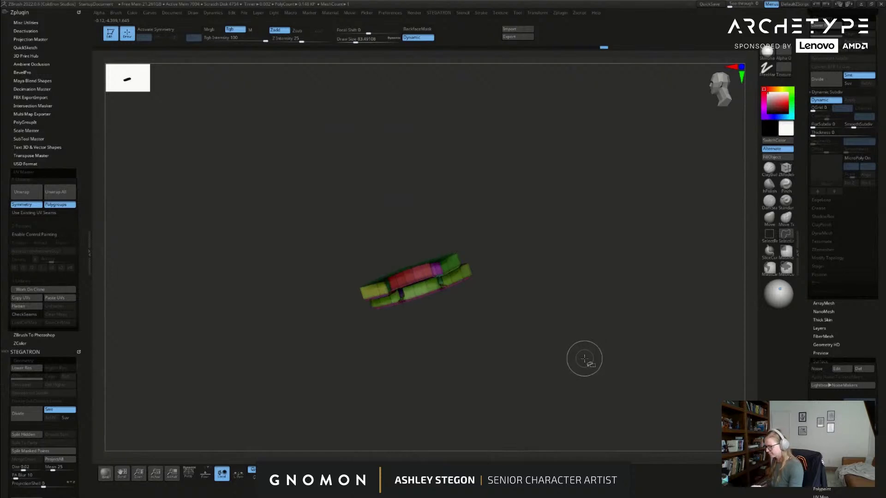
Step: Flip the normals of the isolated feet and unhide the rest of the pot
{"action": "key", "text": "space"}
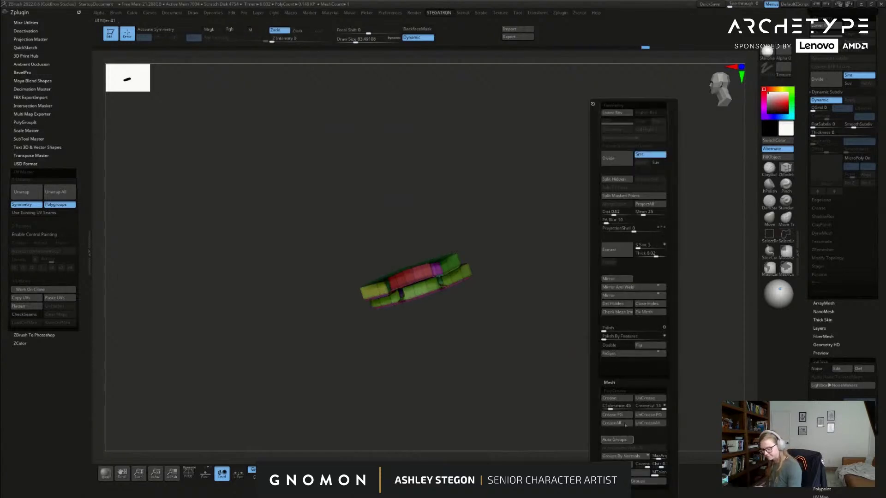
{"action": "left_click", "coordinate": [645, 346]}
{"action": "left_click", "coordinate": [543, 356], "text": "ctrl+shift"}
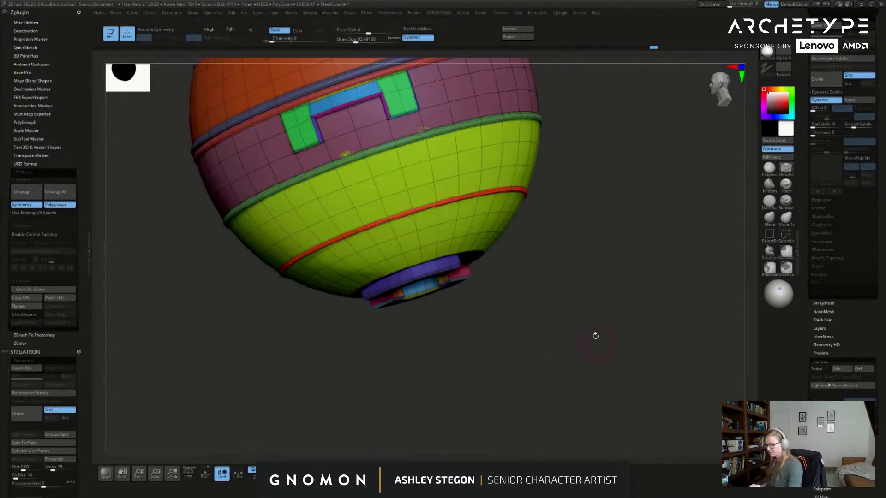
{"action": "mouse_move", "coordinate": [588, 321]}
{"action": "left_mouse_down", "text": "alt"}
{"action": "mouse_move", "coordinate": [558, 257]}
{"action": "mouse_move", "coordinate": [548, 261]}
{"action": "left_mouse_up", "text": "alt"}
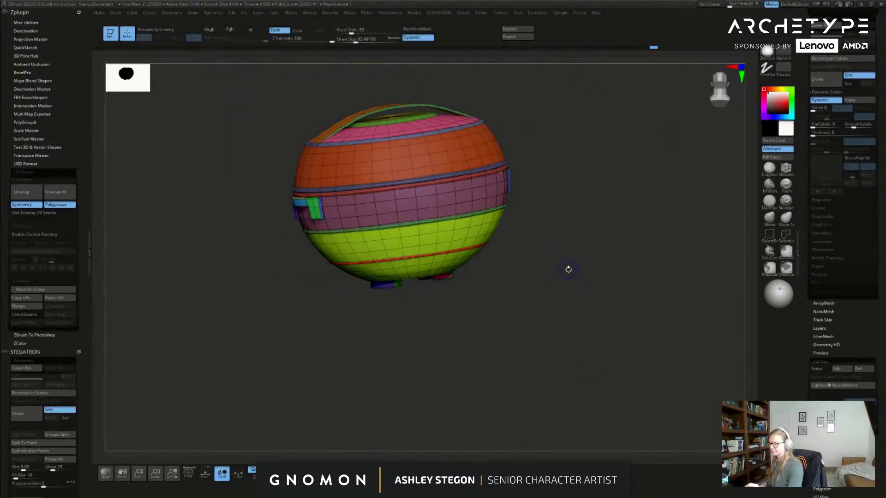
Step: Inspect the soloed pot from several sides and show the rest of the character again
{"action": "key", "text": "shift+f"}
{"action": "key", "text": "shift+f"}
{"action": "left_click_drag", "start_coordinate": [542, 194], "coordinate": [577, 213]}
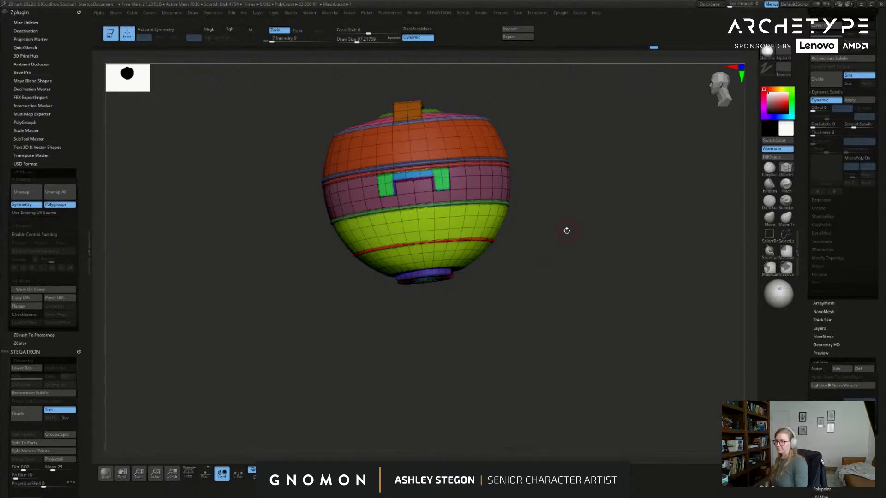
{"action": "mouse_move", "coordinate": [571, 299]}
{"action": "left_mouse_down"}
{"action": "mouse_move", "coordinate": [592, 304]}
{"action": "mouse_move", "coordinate": [591, 347]}
{"action": "mouse_move", "coordinate": [607, 292]}
{"action": "mouse_move", "coordinate": [597, 308]}
{"action": "mouse_move", "coordinate": [549, 330]}
{"action": "mouse_move", "coordinate": [564, 264]}
{"action": "mouse_move", "coordinate": [582, 263]}
{"action": "left_mouse_up"}
{"action": "left_click", "coordinate": [349, 470]}
Step: Move the pot sideways toward the character's right hip and hide its polyframe
{"action": "key", "text": "w"}
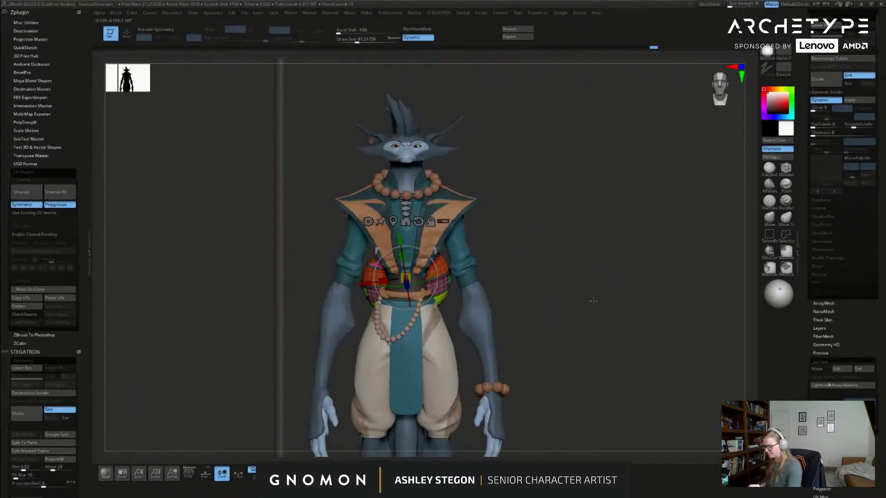
{"action": "left_click_drag", "start_coordinate": [578, 296], "coordinate": [608, 264], "text": "alt"}
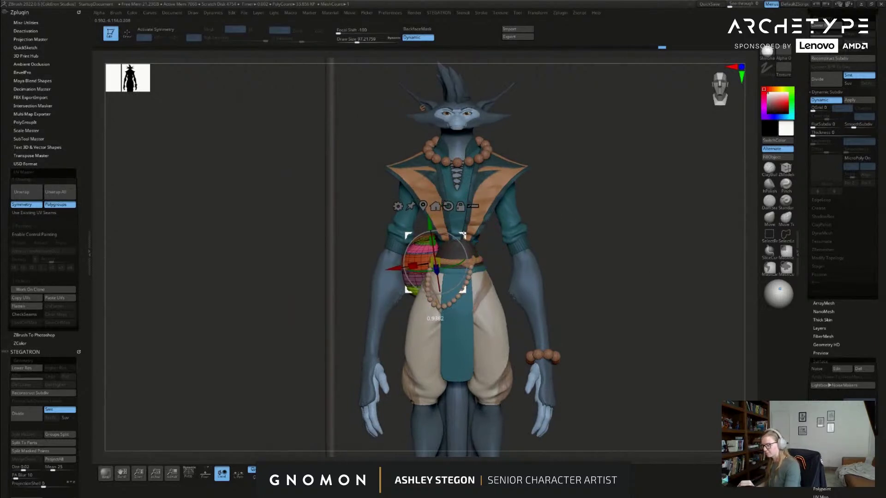
{"action": "left_click_drag", "start_coordinate": [518, 253], "coordinate": [563, 248]}
{"action": "key", "text": "q"}
{"action": "key", "text": "shift+f"}
Step: Refine the pot's placement behind the character's right hip and check it from the back and side
{"action": "mouse_move", "coordinate": [620, 264]}
{"action": "left_mouse_down"}
{"action": "mouse_move", "coordinate": [565, 271]}
{"action": "mouse_move", "coordinate": [604, 272]}
{"action": "mouse_move", "coordinate": [555, 247]}
{"action": "mouse_move", "coordinate": [629, 285]}
{"action": "mouse_move", "coordinate": [655, 282]}
{"action": "left_mouse_up"}
{"action": "key", "text": "w"}
{"action": "key", "text": "q"}
{"action": "left_click_drag", "start_coordinate": [549, 263], "coordinate": [567, 270]}
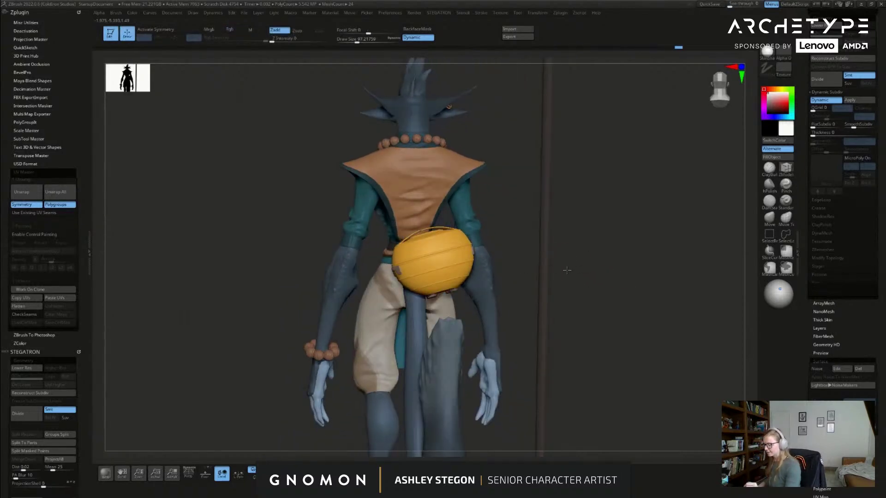
{"action": "key", "text": "w"}
{"action": "right_click_drag", "start_coordinate": [463, 258], "coordinate": [529, 237]}
{"action": "left_click_drag", "start_coordinate": [507, 223], "coordinate": [537, 227]}
{"action": "key", "text": "q"}
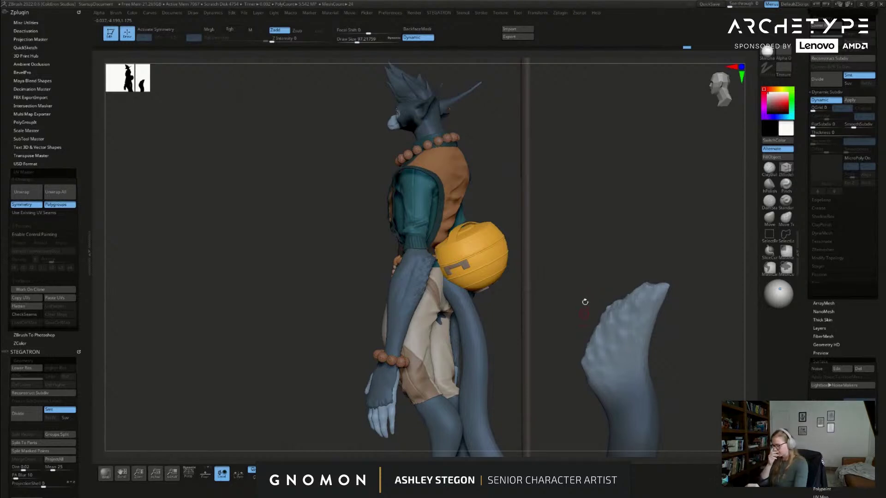
{"action": "left_click_drag", "start_coordinate": [584, 271], "coordinate": [697, 231]}
{"action": "left_click_drag", "start_coordinate": [637, 231], "coordinate": [631, 248]}
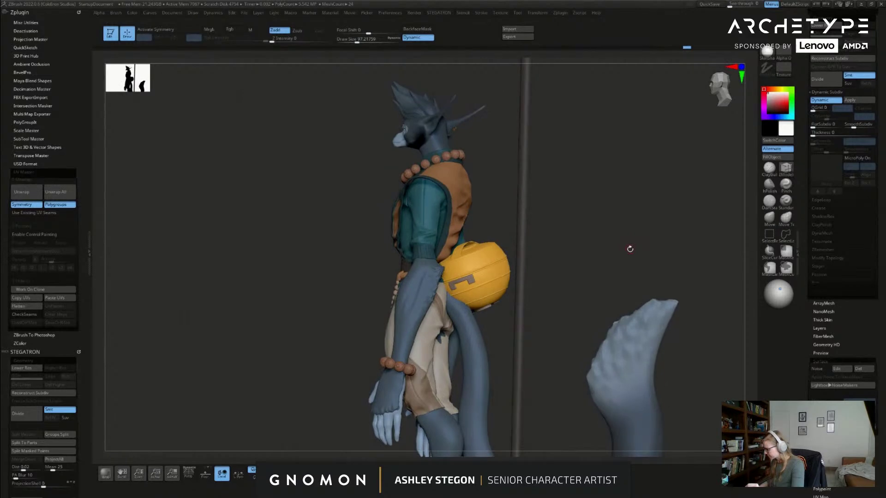
Step: Hide the bead necklace subtool around the character's neck and check the character from the front and side
{"action": "key", "text": "b"}
{"action": "left_click", "coordinate": [629, 249]}
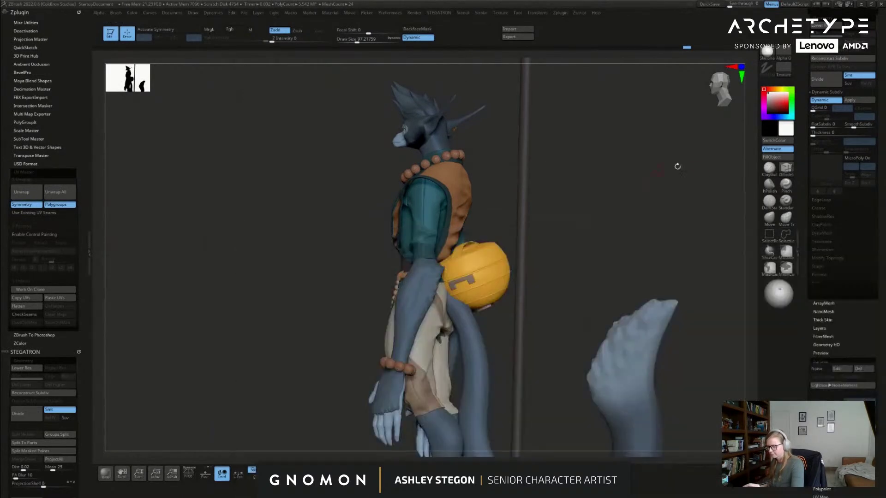
{"action": "left_click_drag", "start_coordinate": [805, 186], "coordinate": [800, 282]}
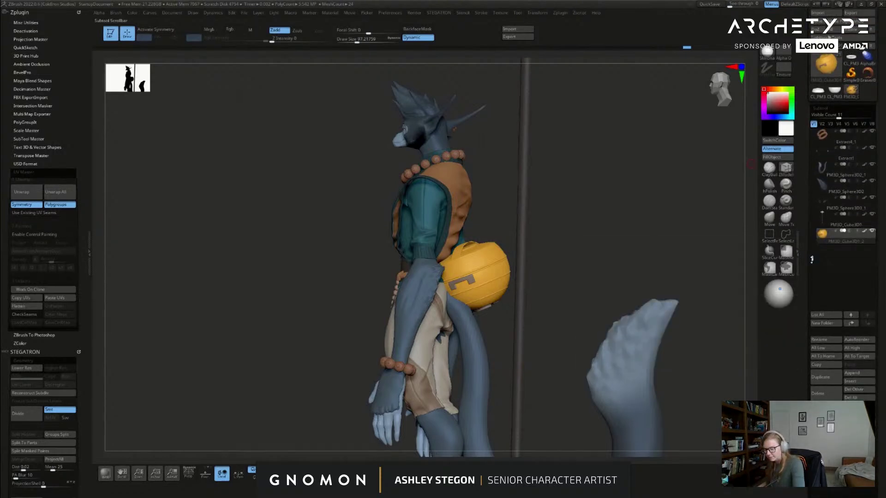
{"action": "left_click_drag", "start_coordinate": [812, 249], "coordinate": [812, 216]}
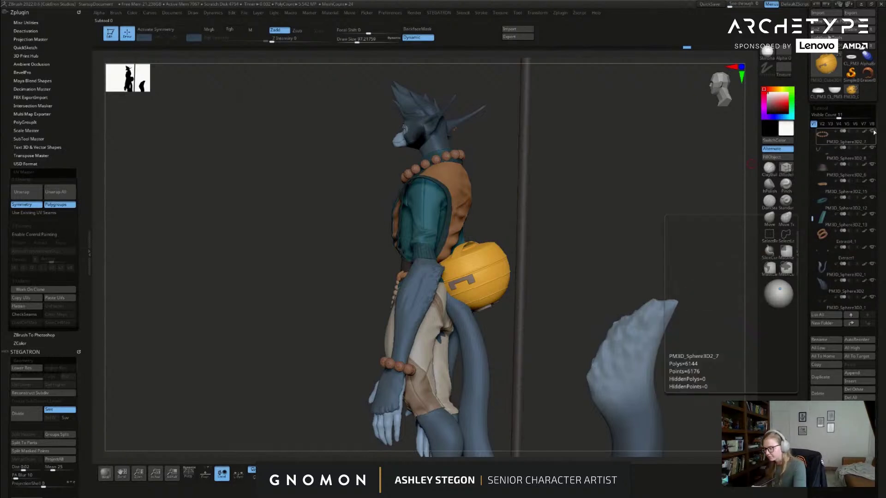
{"action": "left_click", "coordinate": [871, 131]}
{"action": "left_click_drag", "start_coordinate": [636, 210], "coordinate": [666, 201]}
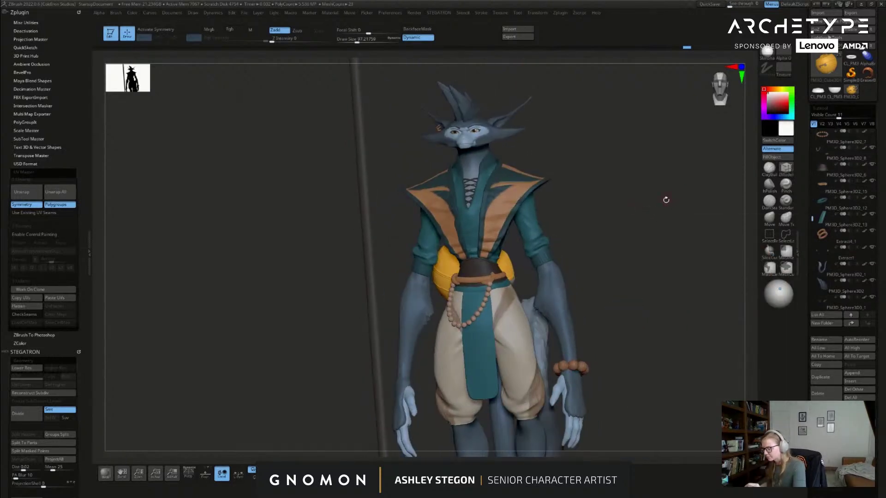
{"action": "left_click", "coordinate": [871, 132]}
{"action": "left_click", "coordinate": [871, 131]}
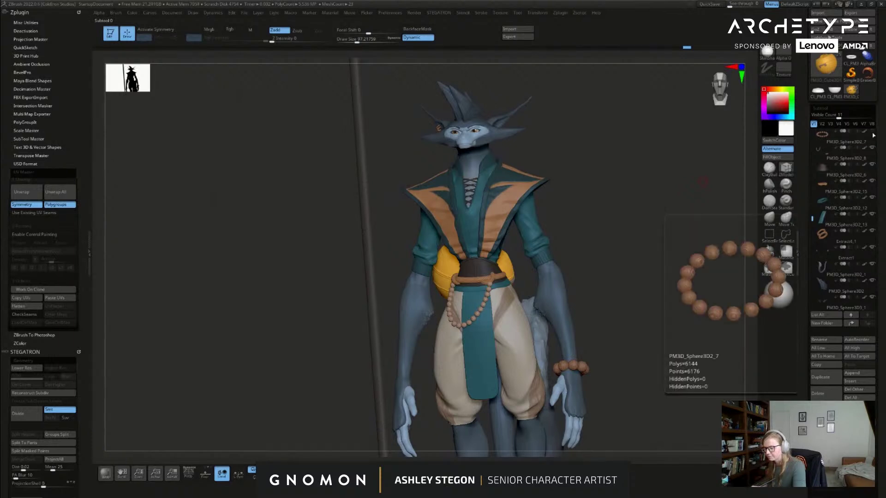
{"action": "left_click_drag", "start_coordinate": [633, 253], "coordinate": [614, 246]}
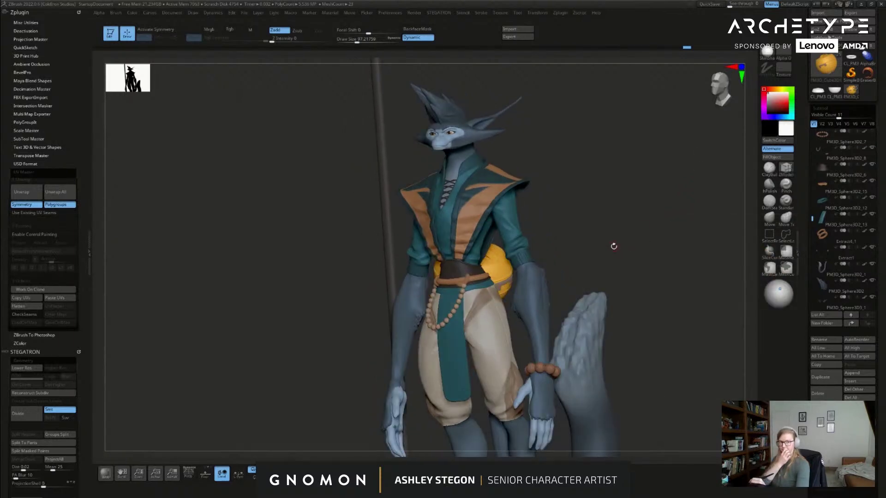
{"action": "left_click_drag", "start_coordinate": [645, 291], "coordinate": [600, 297]}
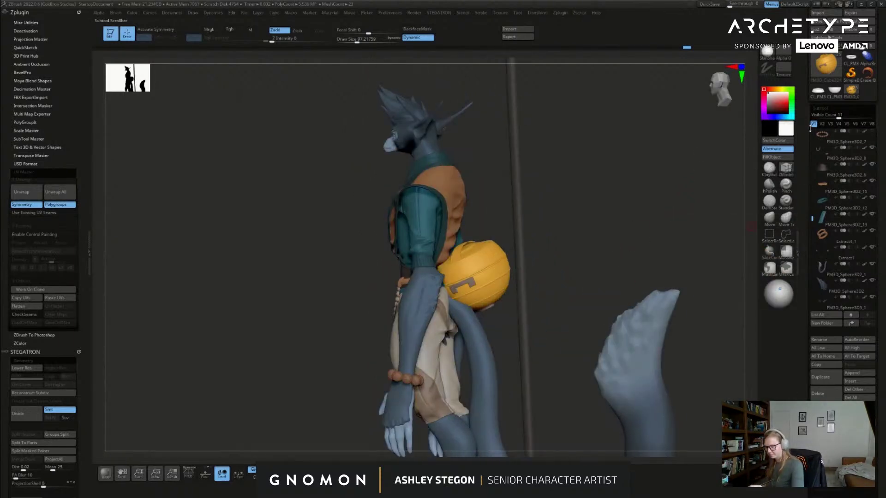
Step: Sample the vest's orange-brown colour and fill the pot with it at an Rgb Intensity of 10
{"action": "left_click_drag", "start_coordinate": [810, 137], "coordinate": [808, 252]}
{"action": "key", "text": "shift+f"}
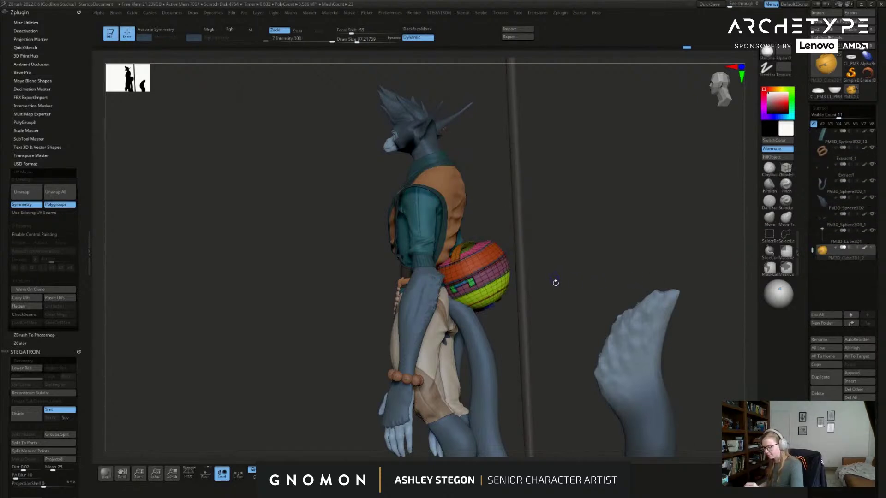
{"action": "key", "text": "shift+f"}
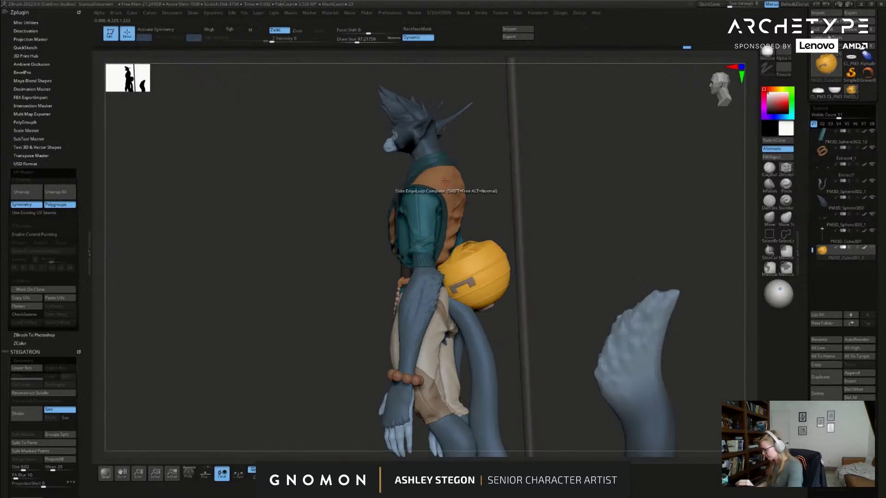
{"action": "key", "text": "c"}
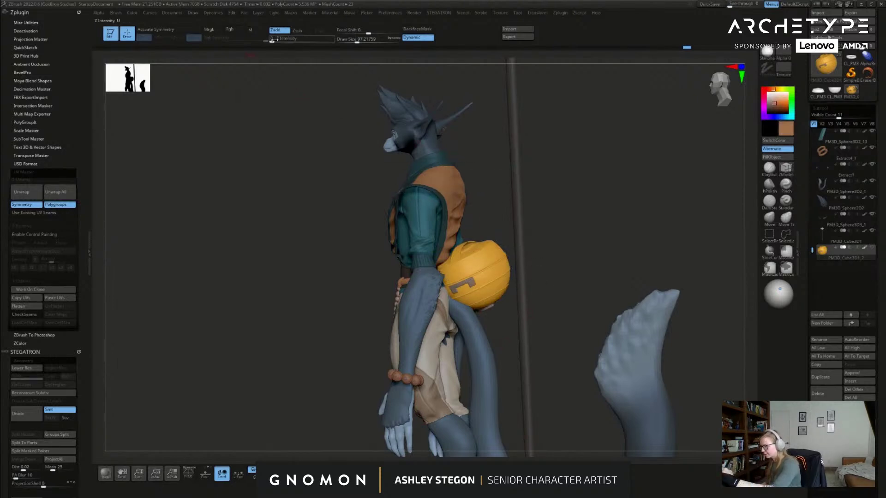
{"action": "left_click", "coordinate": [230, 29]}
{"action": "left_click", "coordinate": [240, 38]}
{"action": "type", "text": "10"}
{"action": "key", "text": "Return"}
{"action": "left_click", "coordinate": [783, 158]}
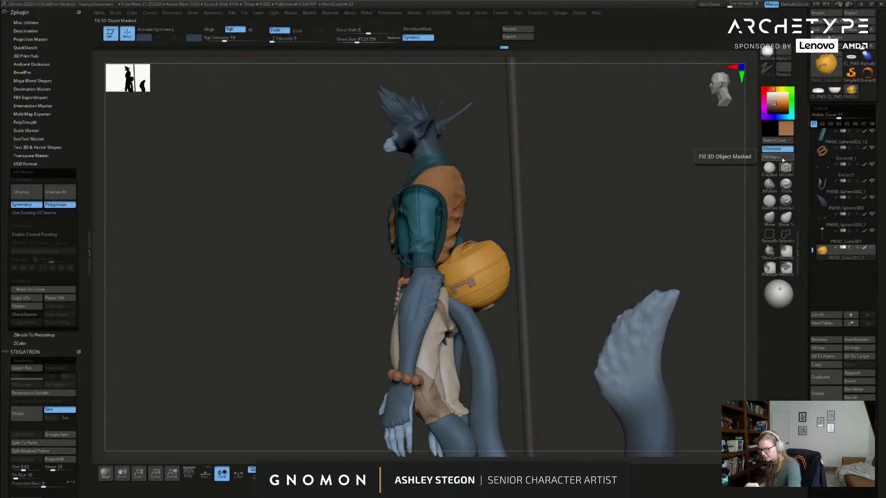
{"action": "left_click_drag", "start_coordinate": [686, 189], "coordinate": [285, 91]}
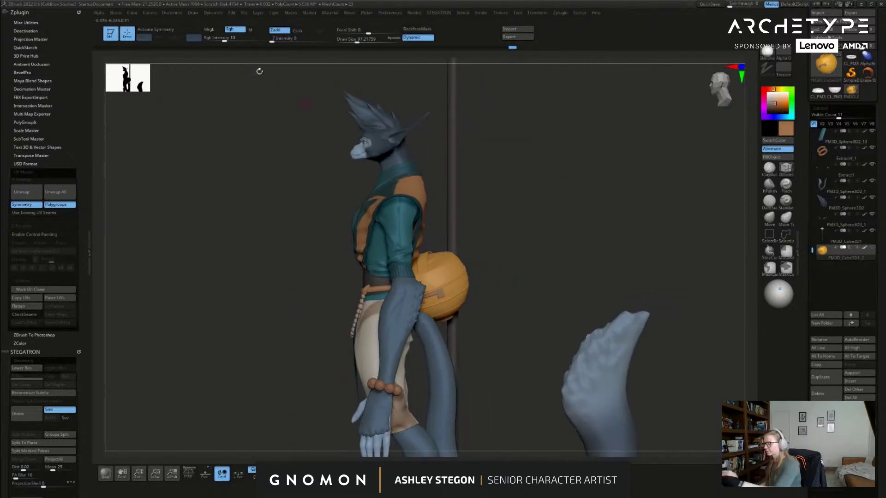
Step: Set the Rgb Intensity to 100 and enlarge the draw size to about 167
{"action": "left_click_drag", "start_coordinate": [225, 39], "coordinate": [269, 40]}
{"action": "key", "text": "s"}
{"action": "key", "text": "s"}
{"action": "left_click_drag", "start_coordinate": [524, 342], "coordinate": [530, 342]}
{"action": "left_click_drag", "start_coordinate": [533, 295], "coordinate": [542, 257]}
Step: Choose the IMM Curve brush and select its Wide Strap insert mesh
{"action": "key", "text": "b"}
{"action": "left_click", "coordinate": [674, 308]}
{"action": "key", "text": "b"}
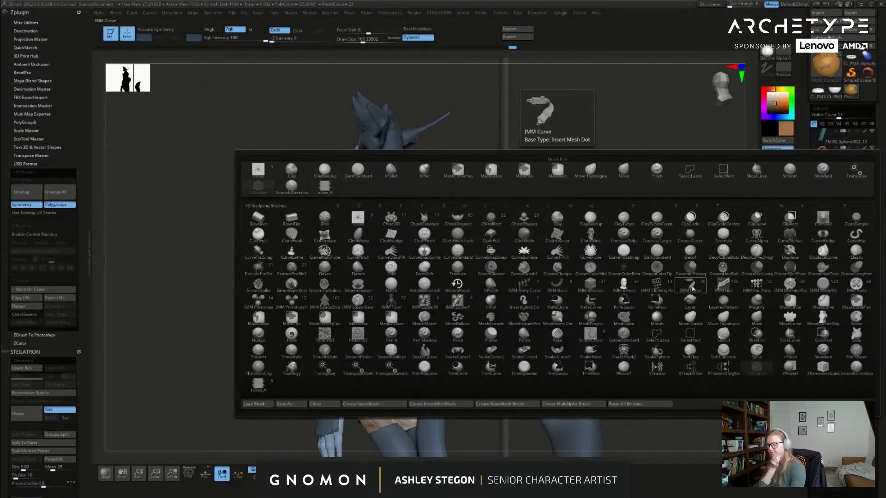
{"action": "left_click", "coordinate": [691, 287]}
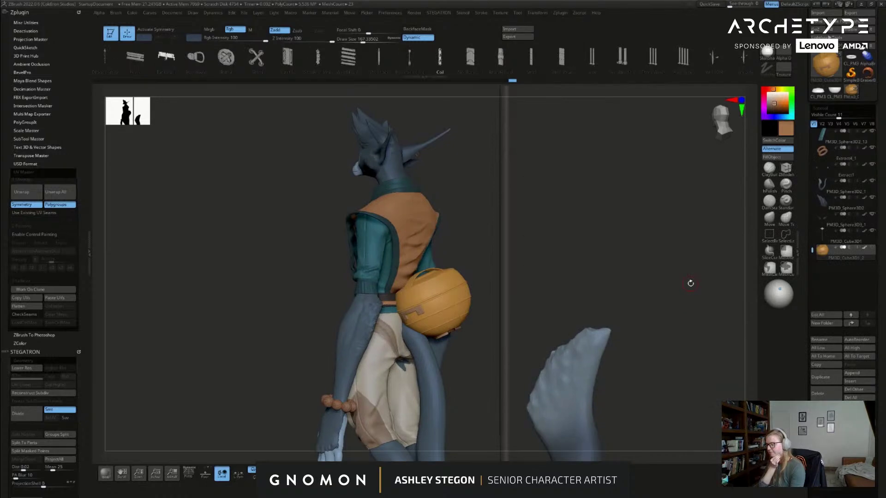
{"action": "left_click", "coordinate": [562, 59]}
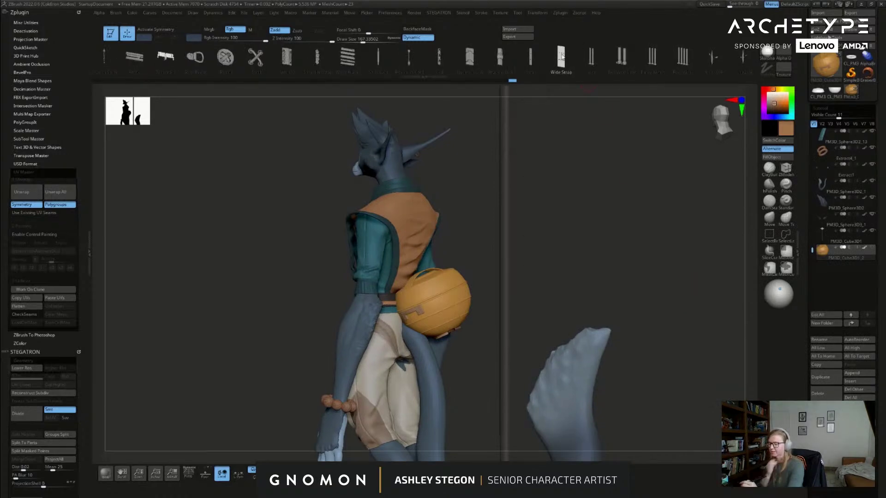
Step: Try to draw a strap curve from the pot's side bracket up the back of the vest to the shoulder
{"action": "left_click_drag", "start_coordinate": [494, 273], "coordinate": [604, 285]}
{"action": "left_click_drag", "start_coordinate": [464, 307], "coordinate": [464, 307]}
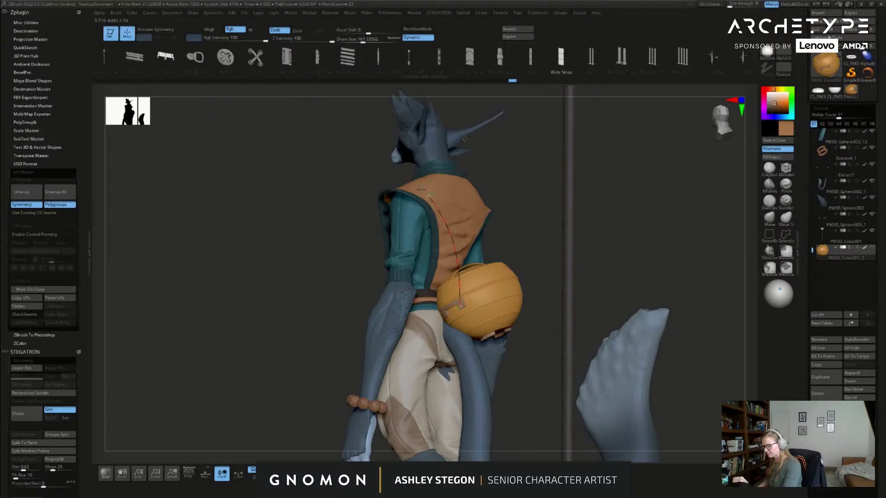
{"action": "left_click_drag", "start_coordinate": [425, 193], "coordinate": [426, 194]}
{"action": "left_click_drag", "start_coordinate": [516, 212], "coordinate": [501, 233]}
{"action": "key", "text": "ctrl+z"}
Step: Change the Picker's depth option used for drawing strokes
{"action": "left_click_drag", "start_coordinate": [395, 197], "coordinate": [419, 182]}
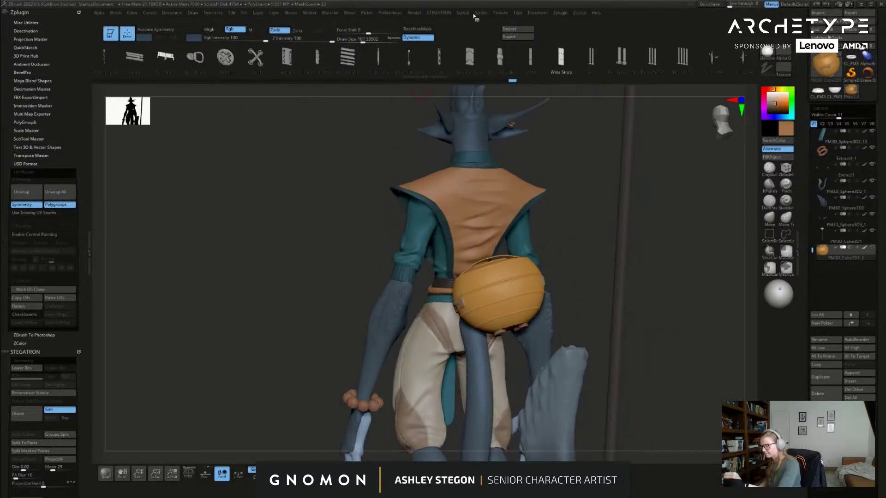
{"action": "left_click", "coordinate": [369, 14]}
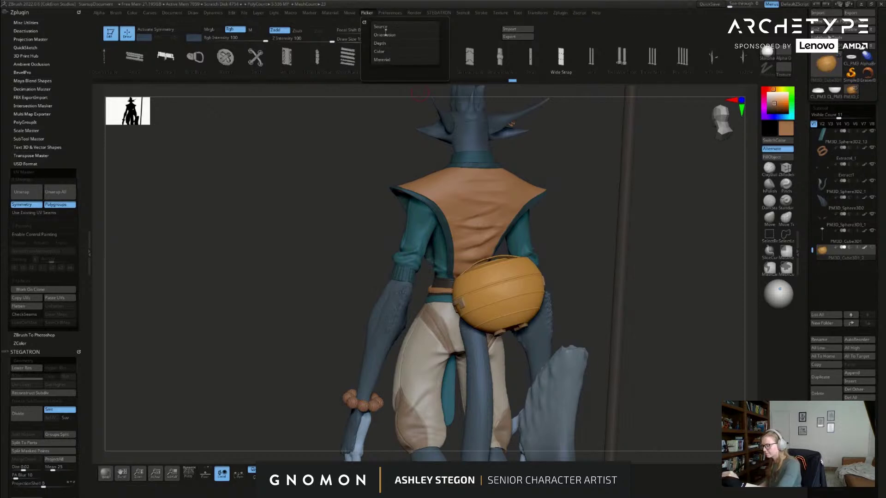
{"action": "left_click", "coordinate": [387, 43]}
{"action": "left_click", "coordinate": [394, 61]}
{"action": "right_click_drag", "start_coordinate": [466, 290], "coordinate": [461, 289]}
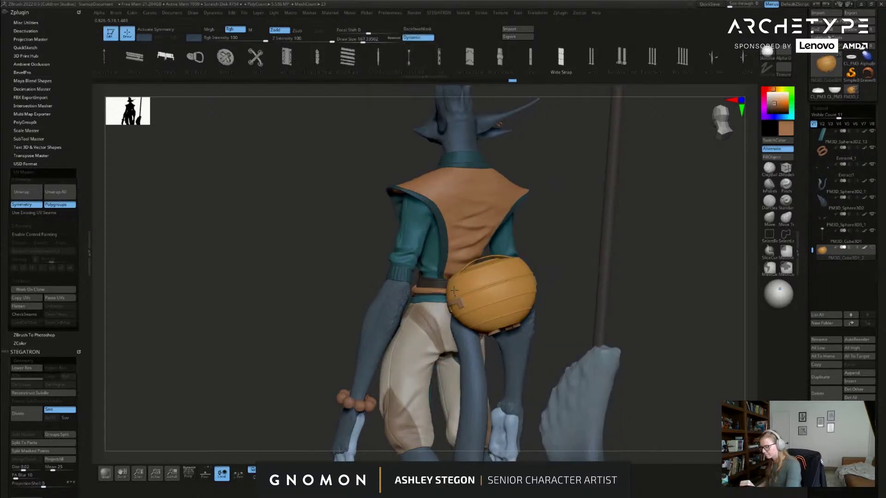
Step: Draw a strap curve between the pot and the shoulder along the back of the vest
{"action": "left_click_drag", "start_coordinate": [429, 165], "coordinate": [487, 150]}
{"action": "mouse_move", "coordinate": [445, 176]}
{"action": "left_mouse_down"}
{"action": "mouse_move", "coordinate": [430, 167]}
{"action": "mouse_move", "coordinate": [450, 166]}
{"action": "left_mouse_up"}
{"action": "right_click_drag", "start_coordinate": [448, 161], "coordinate": [463, 184]}
{"action": "key", "text": "s"}
{"action": "left_click_drag", "start_coordinate": [439, 177], "coordinate": [436, 177]}
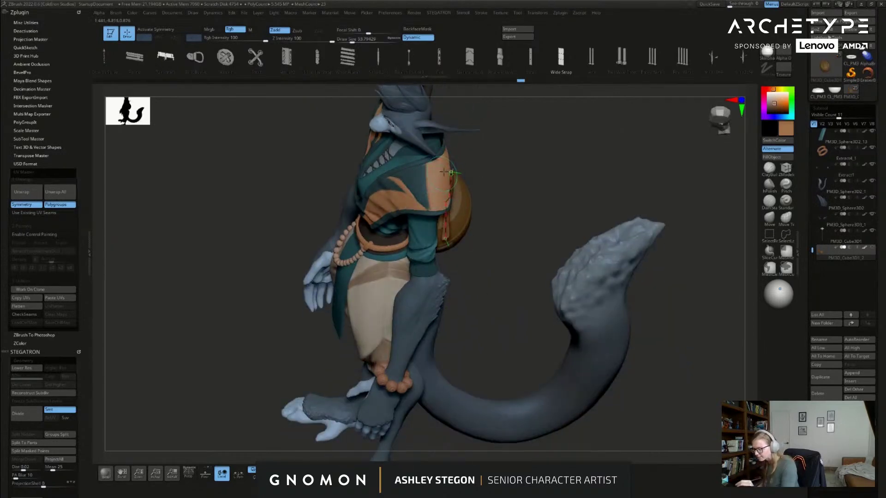
Step: Try to carry the strap curve over the shoulder and around the character's chest toward the pot
{"action": "left_click_drag", "start_coordinate": [491, 188], "coordinate": [549, 294]}
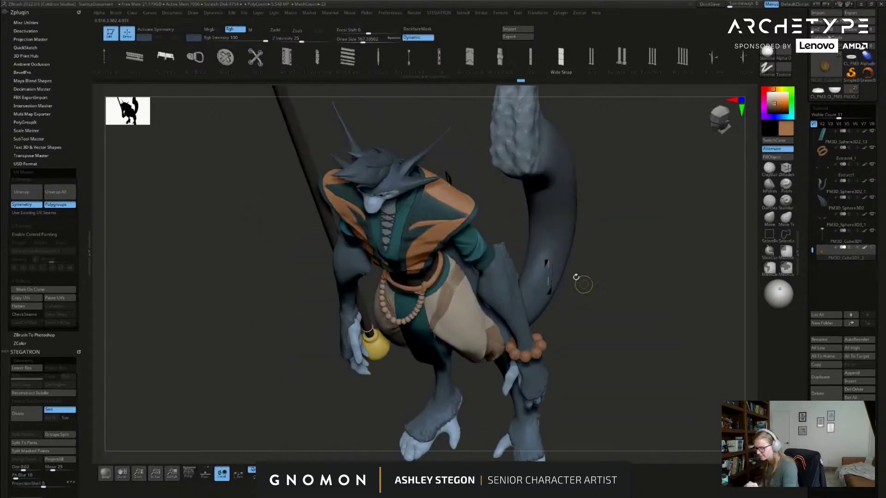
{"action": "left_click_drag", "start_coordinate": [464, 184], "coordinate": [389, 247]}
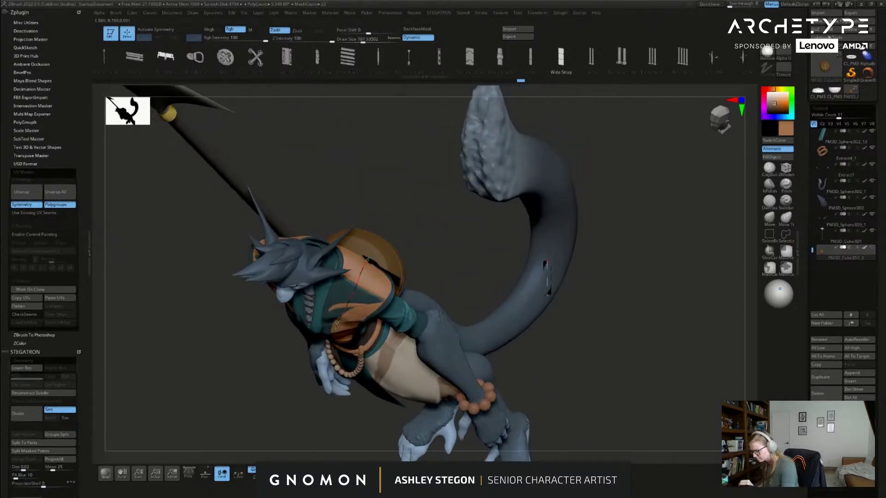
{"action": "left_click_drag", "start_coordinate": [305, 339], "coordinate": [312, 335]}
{"action": "mouse_move", "coordinate": [430, 273]}
{"action": "left_mouse_down"}
{"action": "mouse_move", "coordinate": [485, 259]}
{"action": "mouse_move", "coordinate": [534, 261]}
{"action": "mouse_move", "coordinate": [512, 265]}
{"action": "left_mouse_up"}
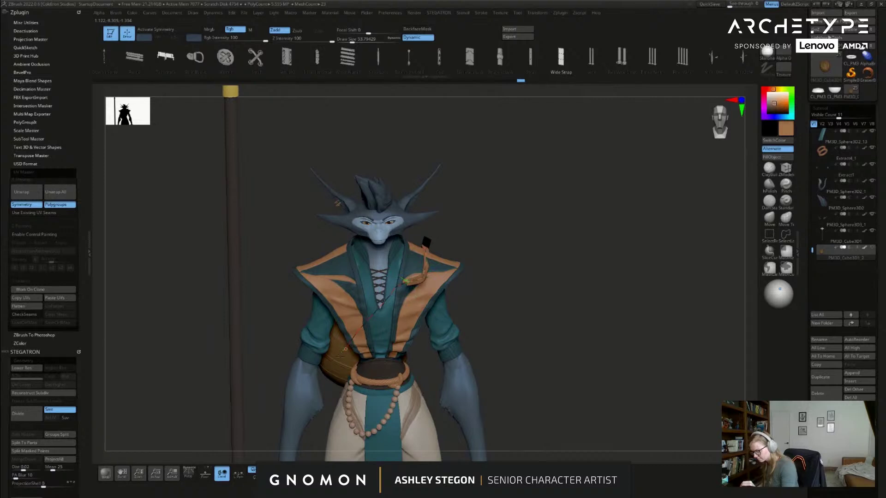
{"action": "left_click_drag", "start_coordinate": [332, 371], "coordinate": [332, 375]}
{"action": "mouse_move", "coordinate": [480, 346]}
{"action": "left_mouse_down"}
{"action": "mouse_move", "coordinate": [526, 348]}
{"action": "mouse_move", "coordinate": [495, 351]}
{"action": "mouse_move", "coordinate": [515, 322]}
{"action": "mouse_move", "coordinate": [479, 344]}
{"action": "mouse_move", "coordinate": [396, 352]}
{"action": "left_mouse_up"}
{"action": "left_click_drag", "start_coordinate": [569, 286], "coordinate": [565, 332]}
{"action": "left_click", "coordinate": [376, 281]}
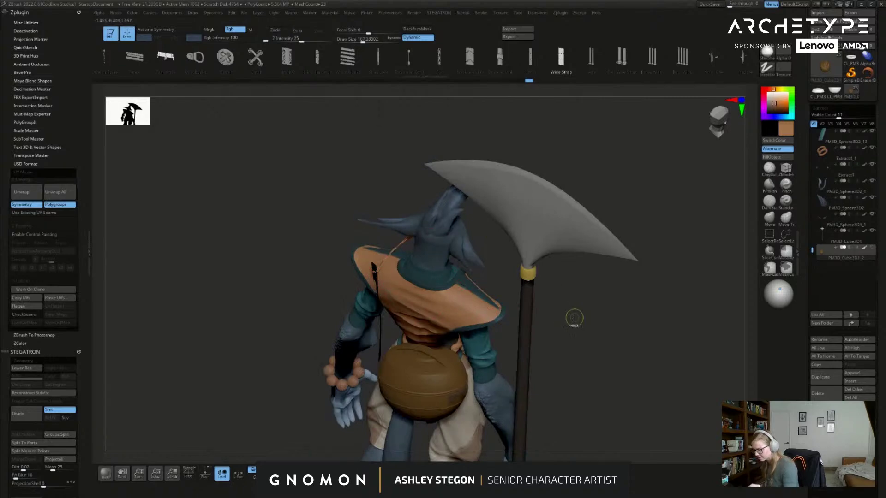
Step: Reposition the strap along the back of the vest so it runs from the shoulder down to the pot's bracket
{"action": "mouse_move", "coordinate": [391, 266]}
{"action": "right_mouse_down"}
{"action": "mouse_move", "coordinate": [383, 252]}
{"action": "mouse_move", "coordinate": [374, 261]}
{"action": "mouse_move", "coordinate": [424, 286]}
{"action": "mouse_move", "coordinate": [524, 275]}
{"action": "mouse_move", "coordinate": [516, 279]}
{"action": "right_mouse_up"}
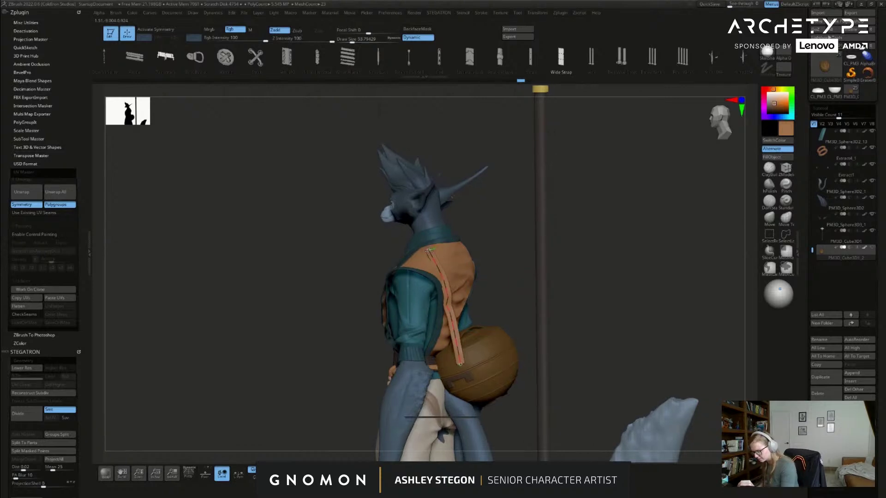
{"action": "left_click_drag", "start_coordinate": [446, 285], "coordinate": [455, 294]}
{"action": "left_click_drag", "start_coordinate": [462, 364], "coordinate": [462, 368]}
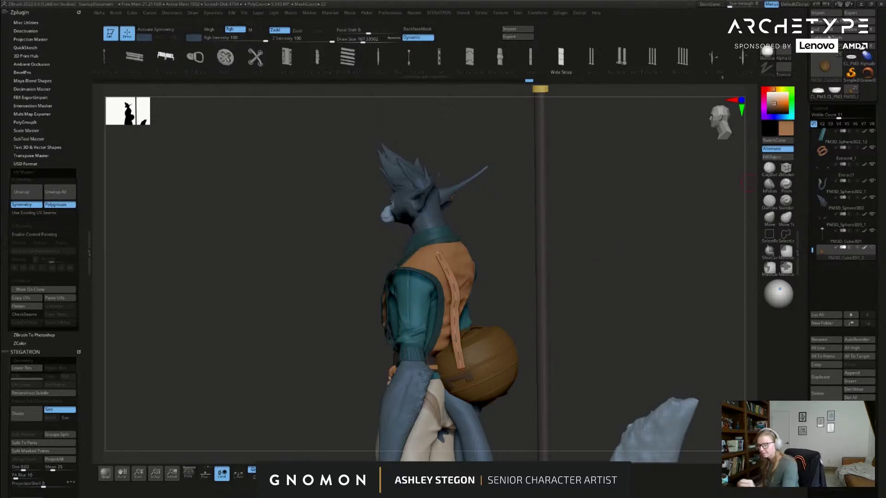
Step: Turn on Lock Start and Bend End for the curve stroke
{"action": "left_click", "coordinate": [482, 13]}
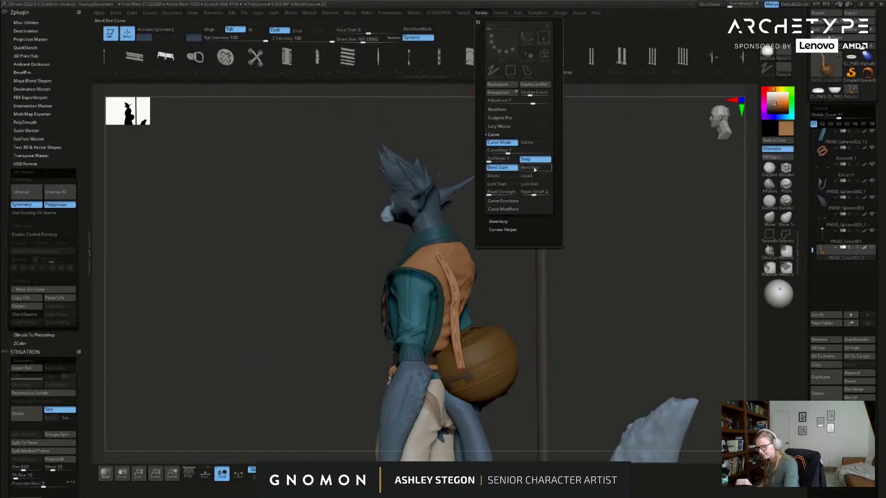
{"action": "left_click", "coordinate": [509, 184]}
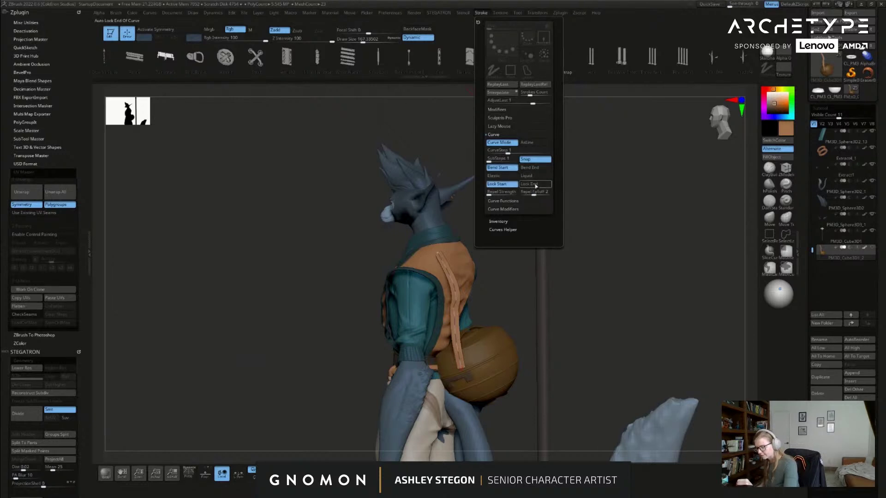
{"action": "left_click", "coordinate": [535, 168]}
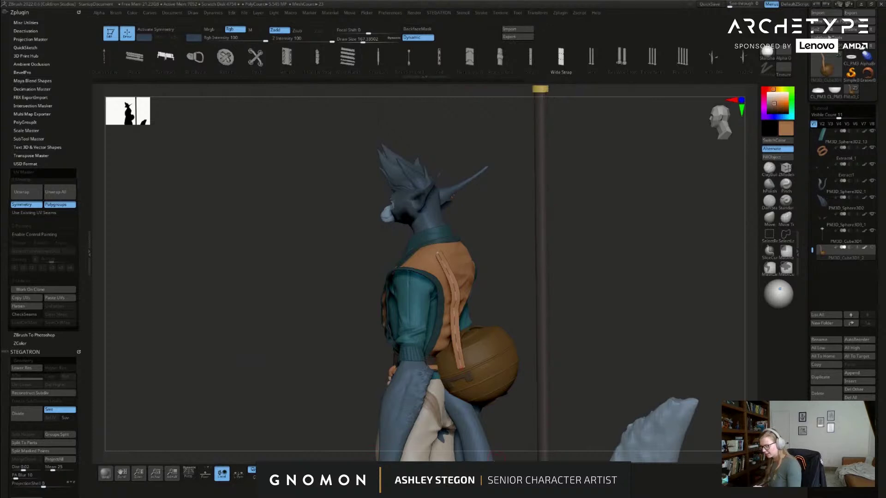
Step: Solo the pot with its strap and extend the strap curve in a tall arch toward the pot's other side
{"action": "left_click", "coordinate": [497, 473]}
{"action": "left_click_drag", "start_coordinate": [549, 369], "coordinate": [574, 276]}
{"action": "left_click_drag", "start_coordinate": [520, 224], "coordinate": [523, 219]}
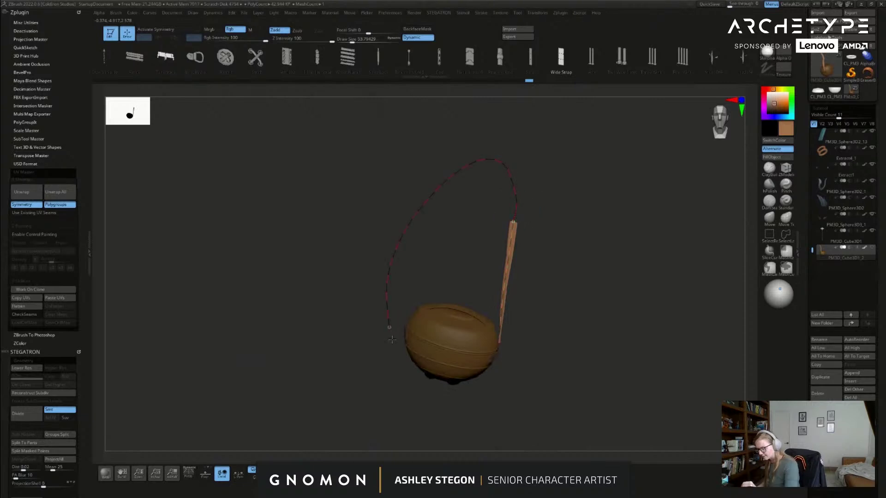
{"action": "left_click_drag", "start_coordinate": [410, 369], "coordinate": [403, 369]}
{"action": "left_click_drag", "start_coordinate": [586, 355], "coordinate": [561, 352]}
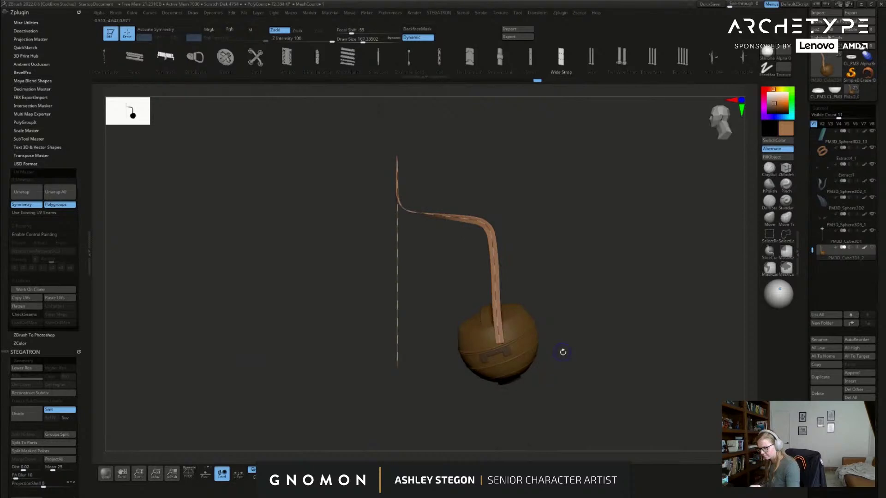
Step: Pull the strap's loose end and upper part into a loop that comes down beside the pot
{"action": "left_click_drag", "start_coordinate": [406, 371], "coordinate": [470, 367]}
{"action": "mouse_move", "coordinate": [332, 360]}
{"action": "left_mouse_down"}
{"action": "mouse_move", "coordinate": [317, 355]}
{"action": "mouse_move", "coordinate": [310, 327]}
{"action": "mouse_move", "coordinate": [303, 341]}
{"action": "left_mouse_up"}
{"action": "mouse_move", "coordinate": [406, 302]}
{"action": "left_mouse_down"}
{"action": "mouse_move", "coordinate": [487, 295]}
{"action": "mouse_move", "coordinate": [486, 319]}
{"action": "mouse_move", "coordinate": [534, 331]}
{"action": "left_mouse_up"}
{"action": "left_click_drag", "start_coordinate": [450, 257], "coordinate": [501, 250], "text": "alt"}
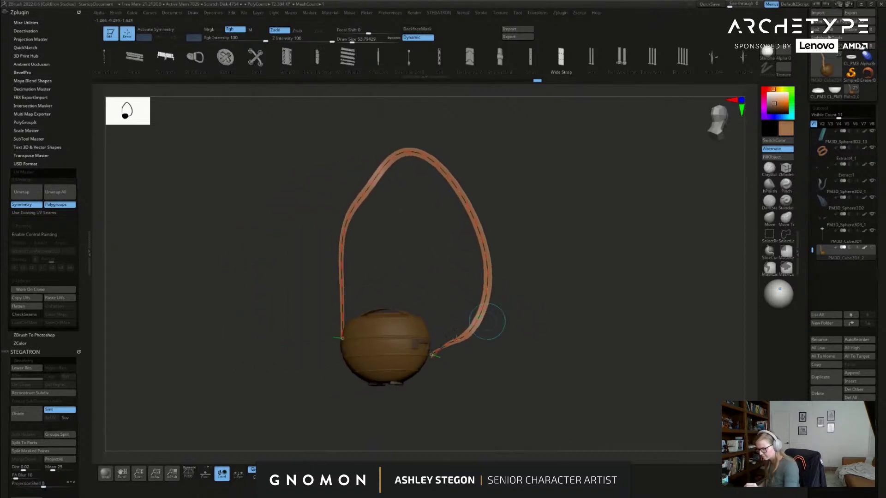
Step: Pull the strap's end in beside the pot and reshape the lower curve leading to it
{"action": "left_click_drag", "start_coordinate": [432, 355], "coordinate": [483, 374]}
{"action": "left_click_drag", "start_coordinate": [465, 303], "coordinate": [458, 343]}
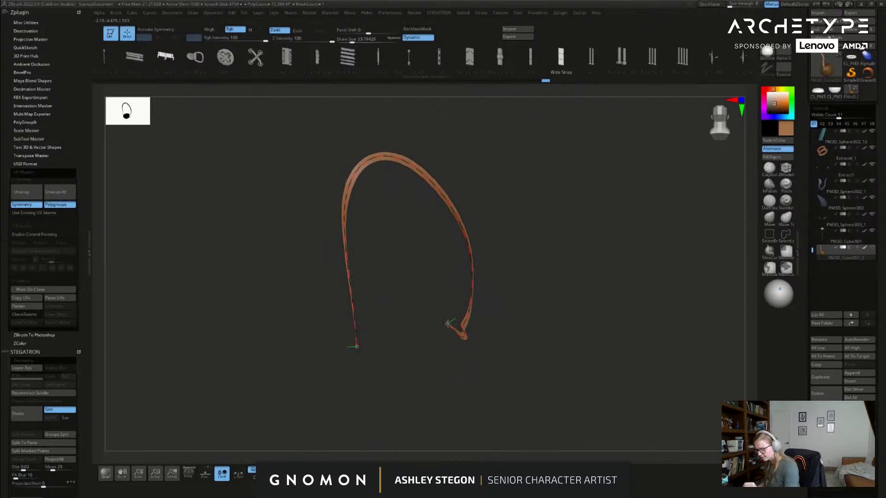
{"action": "left_click_drag", "start_coordinate": [496, 319], "coordinate": [498, 350]}
{"action": "left_click_drag", "start_coordinate": [452, 330], "coordinate": [433, 341]}
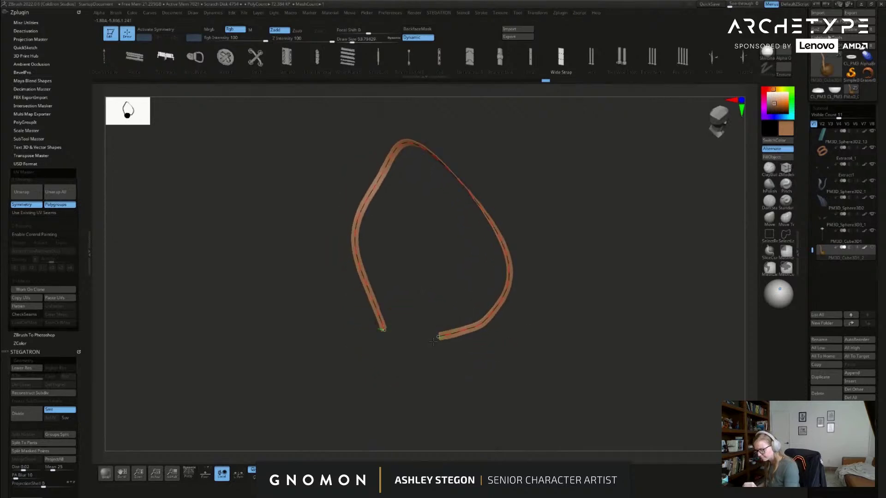
Step: Adjust the brush size, bend the strap loop's lower and side sections around the torso area, and show the full character again
{"action": "mouse_move", "coordinate": [572, 347]}
{"action": "left_mouse_down"}
{"action": "mouse_move", "coordinate": [512, 352]}
{"action": "mouse_move", "coordinate": [521, 352]}
{"action": "mouse_move", "coordinate": [512, 273]}
{"action": "left_mouse_up"}
{"action": "key", "text": "s"}
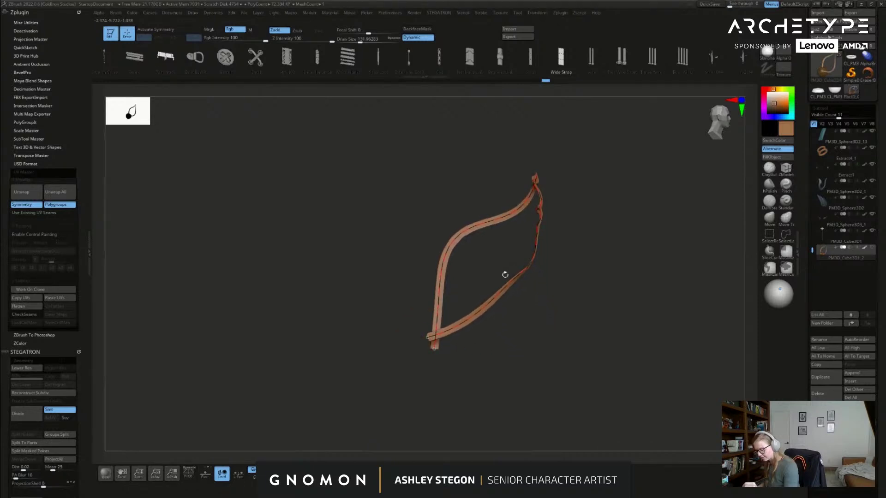
{"action": "left_click_drag", "start_coordinate": [467, 328], "coordinate": [639, 326]}
{"action": "mouse_move", "coordinate": [500, 346]}
{"action": "left_mouse_down"}
{"action": "mouse_move", "coordinate": [491, 355]}
{"action": "mouse_move", "coordinate": [501, 312]}
{"action": "mouse_move", "coordinate": [485, 306]}
{"action": "left_mouse_up"}
{"action": "left_click_drag", "start_coordinate": [514, 235], "coordinate": [514, 223]}
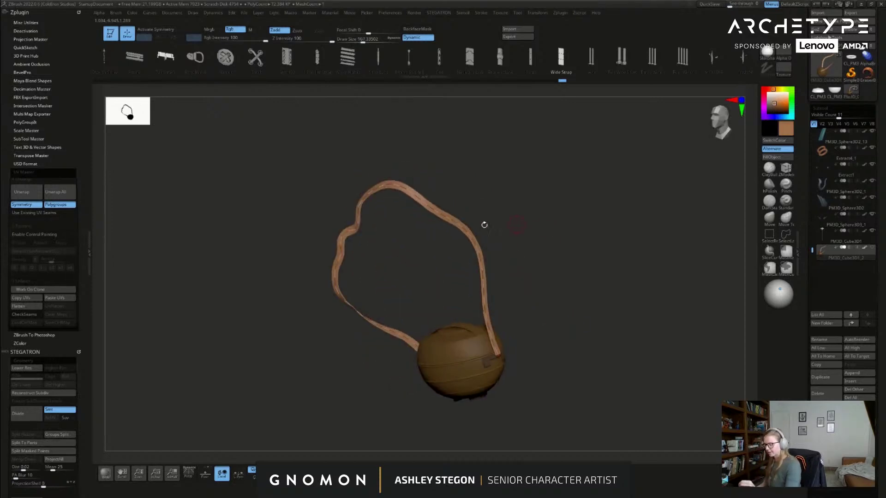
{"action": "mouse_move", "coordinate": [502, 281]}
{"action": "left_mouse_down"}
{"action": "mouse_move", "coordinate": [567, 317]}
{"action": "mouse_move", "coordinate": [546, 308]}
{"action": "left_mouse_up"}
{"action": "left_click_drag", "start_coordinate": [804, 174], "coordinate": [805, 250]}
{"action": "left_click_drag", "start_coordinate": [600, 300], "coordinate": [563, 325]}
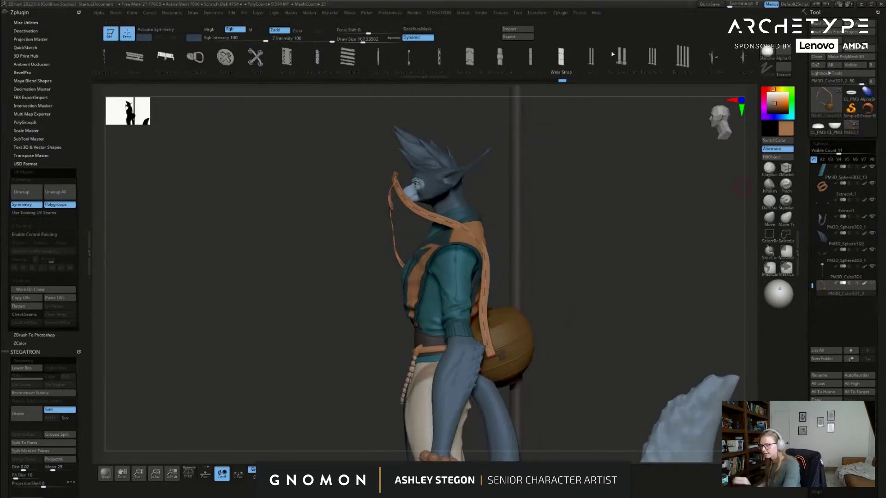
Step: Dock the Stroke palette in the tray and turn on Liquid for the curve
{"action": "left_click", "coordinate": [484, 14]}
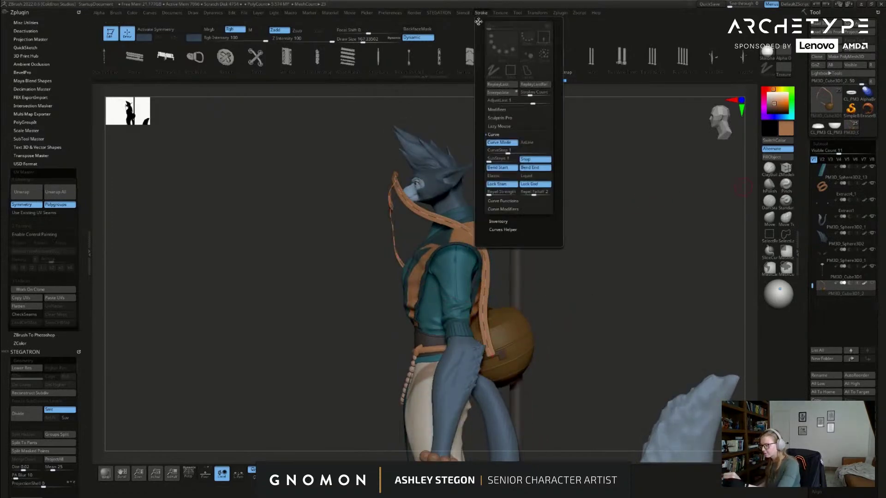
{"action": "left_click", "coordinate": [479, 21]}
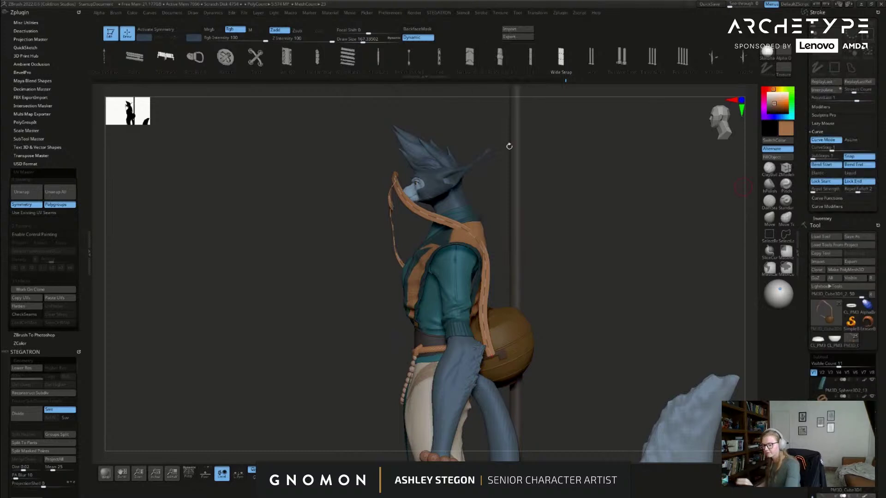
{"action": "left_click", "coordinate": [853, 174]}
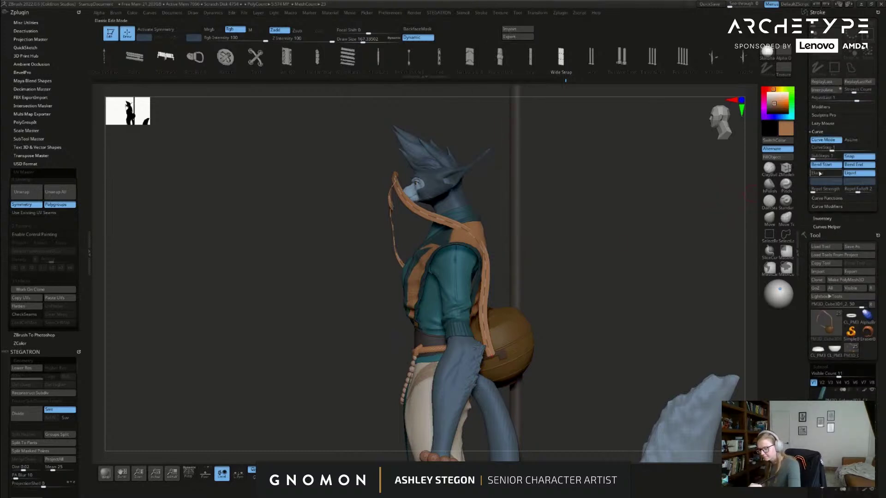
Step: Pull the strap in along the character's back and over the shoulder so it follows the vest
{"action": "left_click", "coordinate": [484, 261]}
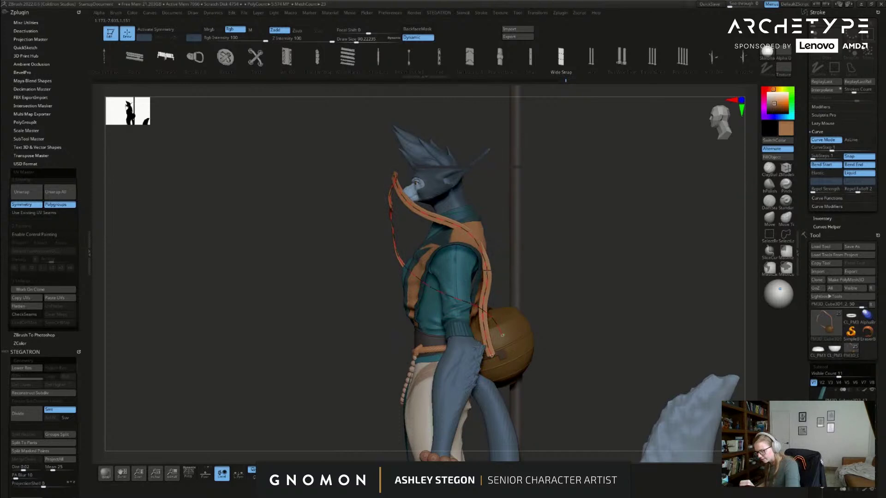
{"action": "left_click_drag", "start_coordinate": [489, 273], "coordinate": [483, 273]}
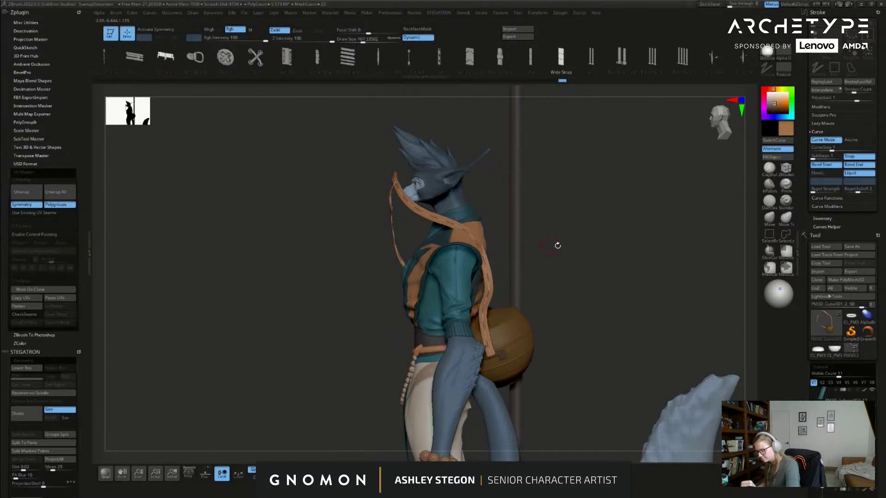
{"action": "left_click_drag", "start_coordinate": [558, 245], "coordinate": [508, 210]}
{"action": "left_click_drag", "start_coordinate": [481, 240], "coordinate": [477, 234]}
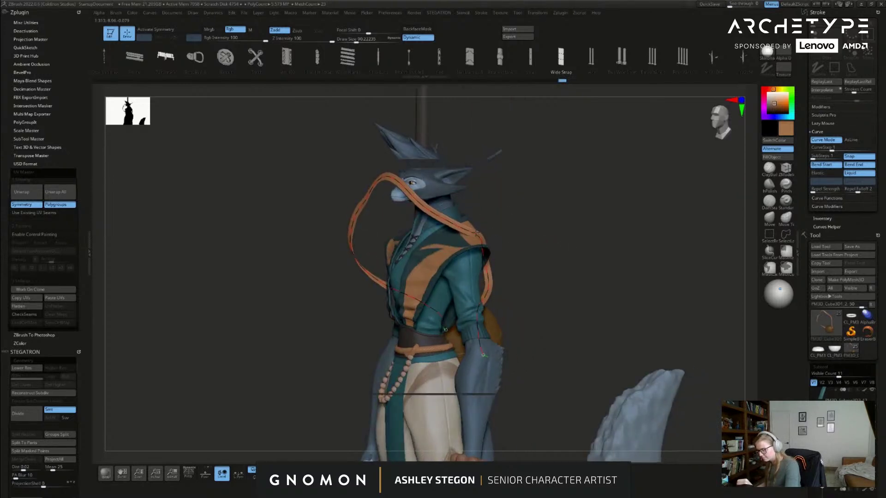
{"action": "left_click_drag", "start_coordinate": [534, 229], "coordinate": [446, 267]}
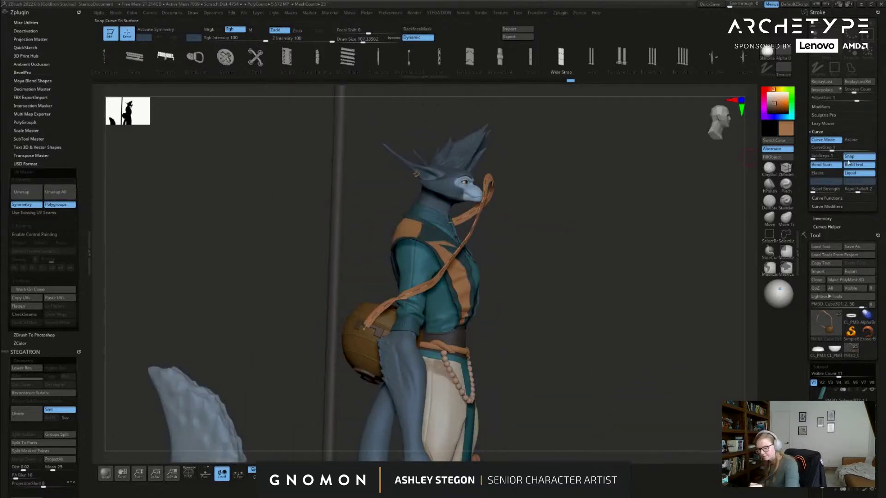
Step: Try reshaping the strap with Elastic curve editing, return to Liquid, and undo the last curve change
{"action": "left_click", "coordinate": [820, 173]}
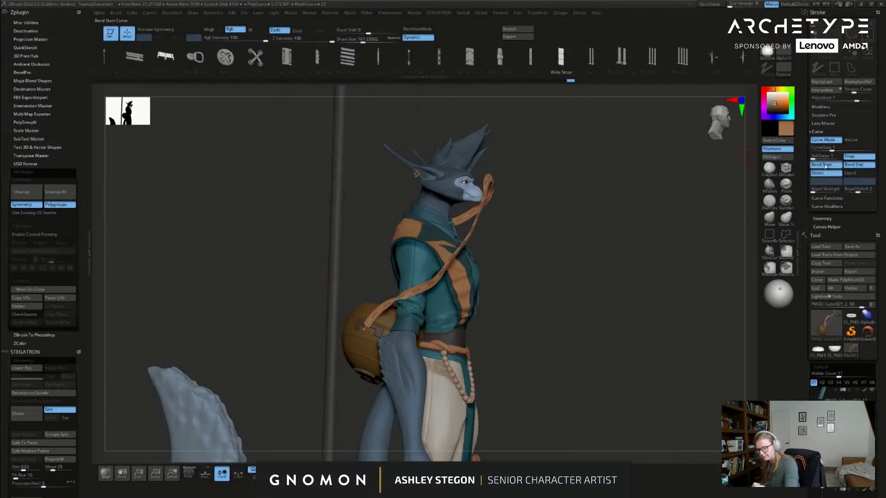
{"action": "left_click", "coordinate": [419, 291]}
{"action": "left_click", "coordinate": [594, 292]}
{"action": "left_click", "coordinate": [859, 173]}
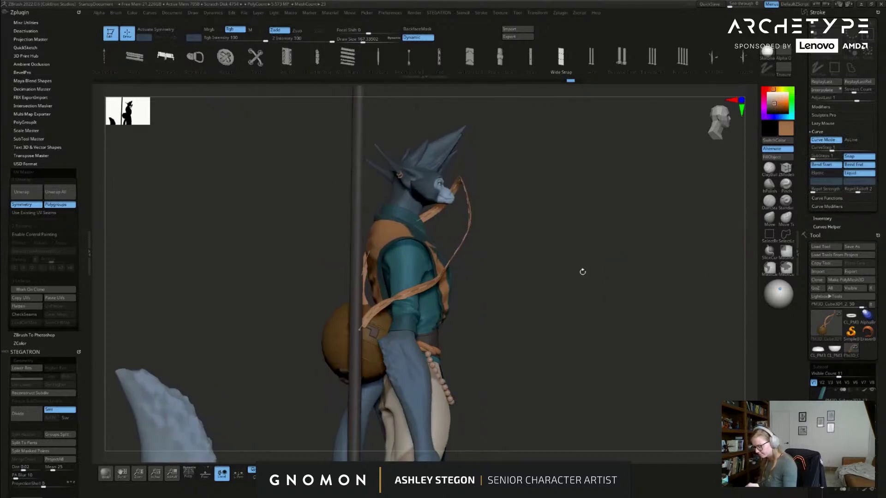
{"action": "left_click_drag", "start_coordinate": [700, 228], "coordinate": [655, 230]}
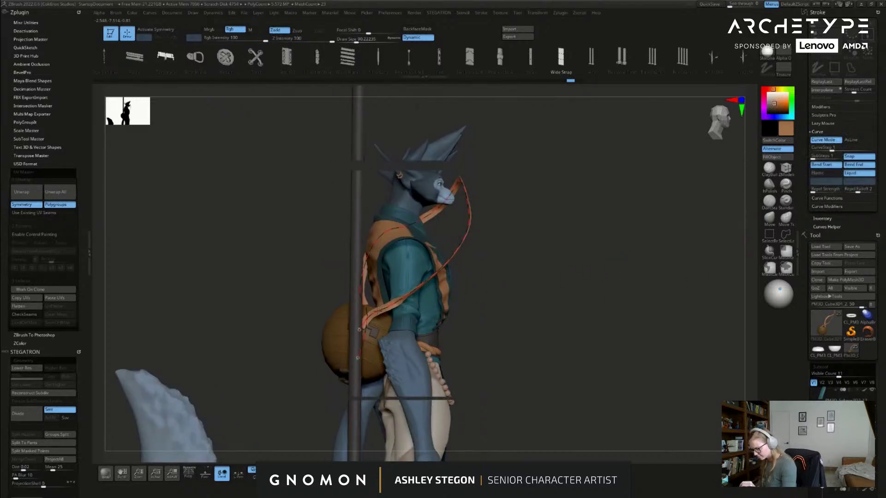
{"action": "key", "text": "ctrl+z"}
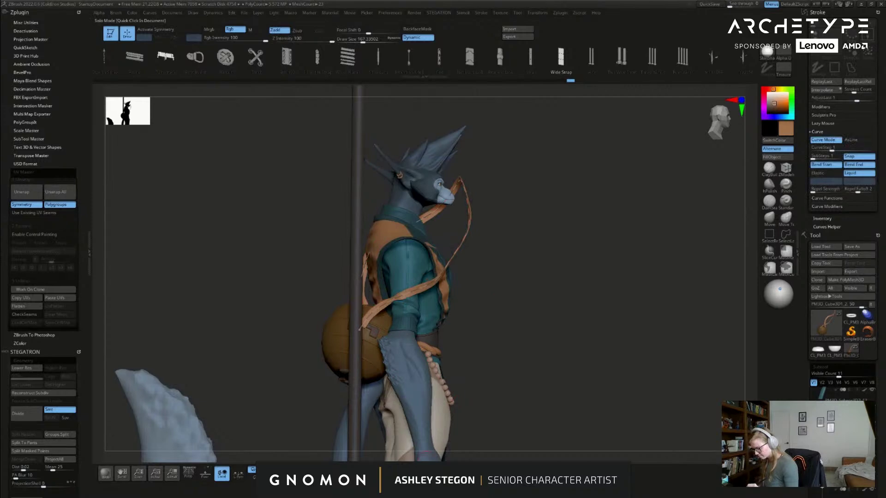
Step: Isolate the pot and strap, pull the strap's front side inward, bring its end back to the pot, and show the full character
{"action": "left_click", "coordinate": [384, 474]}
{"action": "left_click", "coordinate": [411, 297], "text": "ctrl+shift"}
{"action": "mouse_move", "coordinate": [475, 253]}
{"action": "left_mouse_down"}
{"action": "mouse_move", "coordinate": [521, 277]}
{"action": "mouse_move", "coordinate": [454, 247]}
{"action": "mouse_move", "coordinate": [466, 229]}
{"action": "mouse_move", "coordinate": [444, 255]}
{"action": "left_mouse_up"}
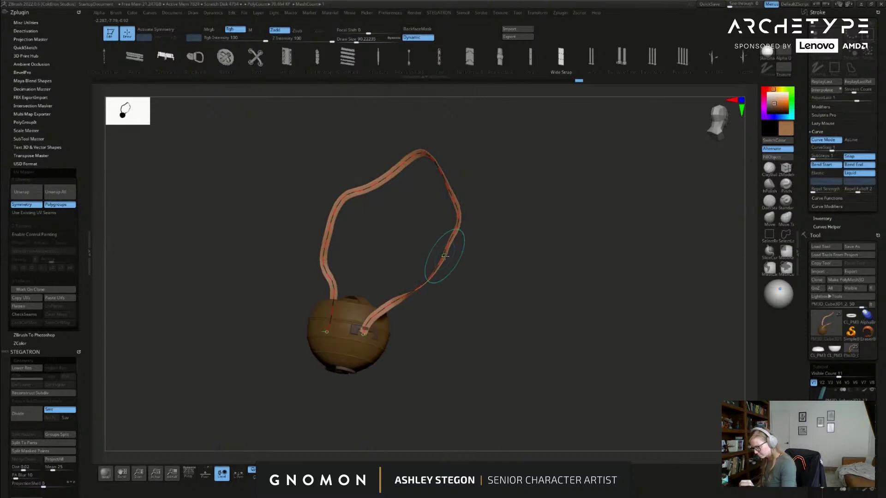
{"action": "left_click_drag", "start_coordinate": [364, 332], "coordinate": [364, 331]}
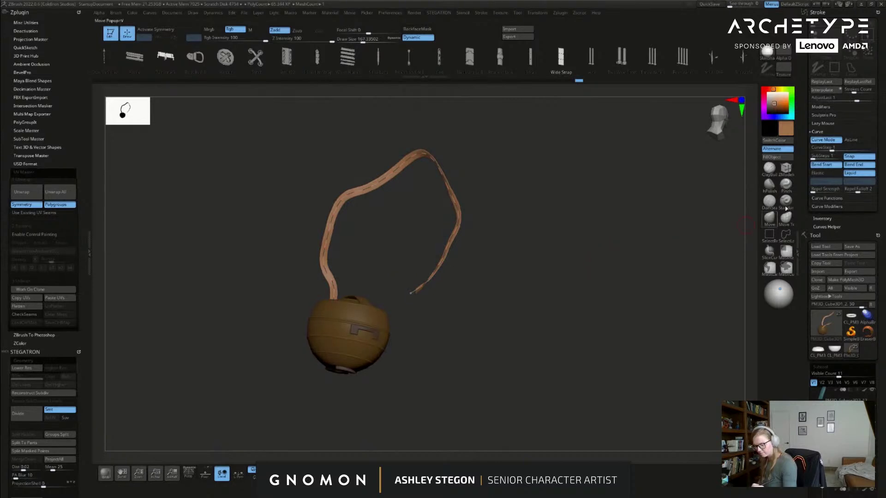
{"action": "mouse_move", "coordinate": [410, 293]}
{"action": "left_mouse_down"}
{"action": "mouse_move", "coordinate": [366, 338]}
{"action": "mouse_move", "coordinate": [350, 383]}
{"action": "left_mouse_up"}
{"action": "left_click", "coordinate": [370, 473]}
{"action": "left_click_drag", "start_coordinate": [502, 362], "coordinate": [500, 350]}
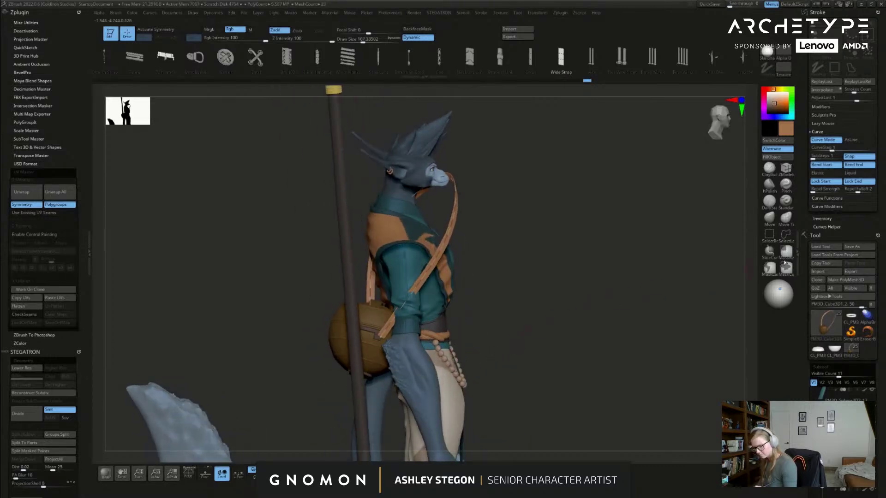
Step: Use Liquid curve editing to move the strap's end toward the pot's bracket, and turn Liquid off
{"action": "left_click", "coordinate": [856, 174]}
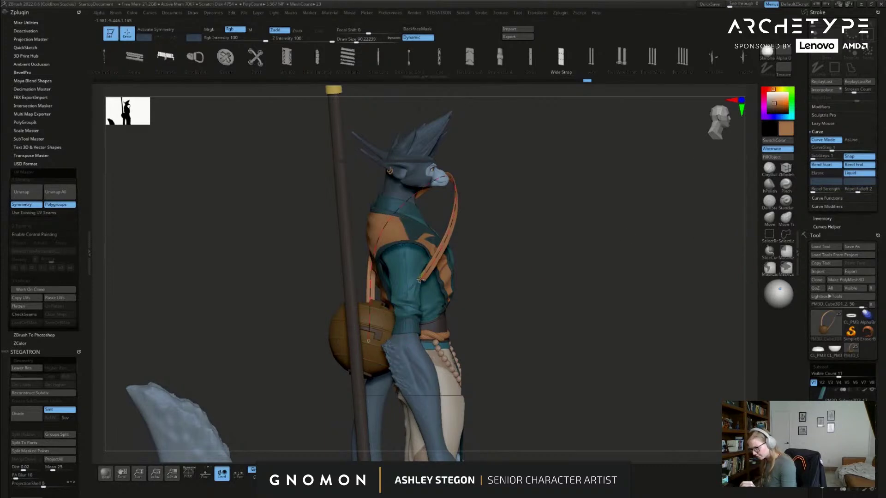
{"action": "left_click_drag", "start_coordinate": [433, 261], "coordinate": [369, 339]}
{"action": "left_click", "coordinate": [849, 175]}
Step: Pull the strap in diagonally across the chest so it runs down under the arm toward the pot
{"action": "left_click_drag", "start_coordinate": [561, 259], "coordinate": [538, 235]}
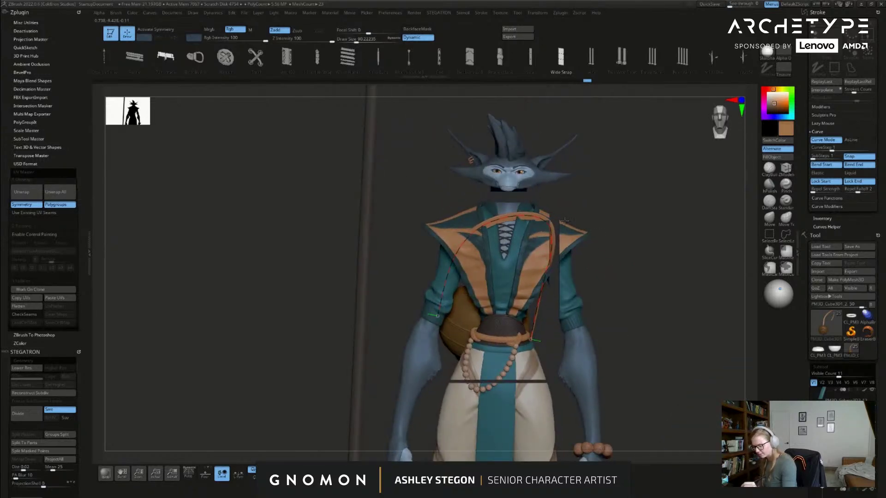
{"action": "left_click_drag", "start_coordinate": [628, 229], "coordinate": [594, 248]}
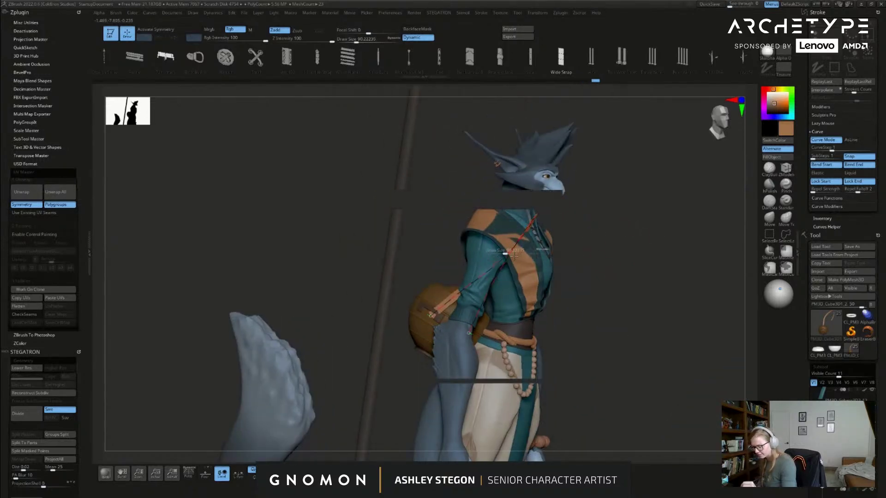
{"action": "mouse_move", "coordinate": [599, 234]}
{"action": "left_mouse_down"}
{"action": "mouse_move", "coordinate": [598, 276]}
{"action": "mouse_move", "coordinate": [610, 265]}
{"action": "left_mouse_up"}
{"action": "left_click_drag", "start_coordinate": [505, 252], "coordinate": [516, 253]}
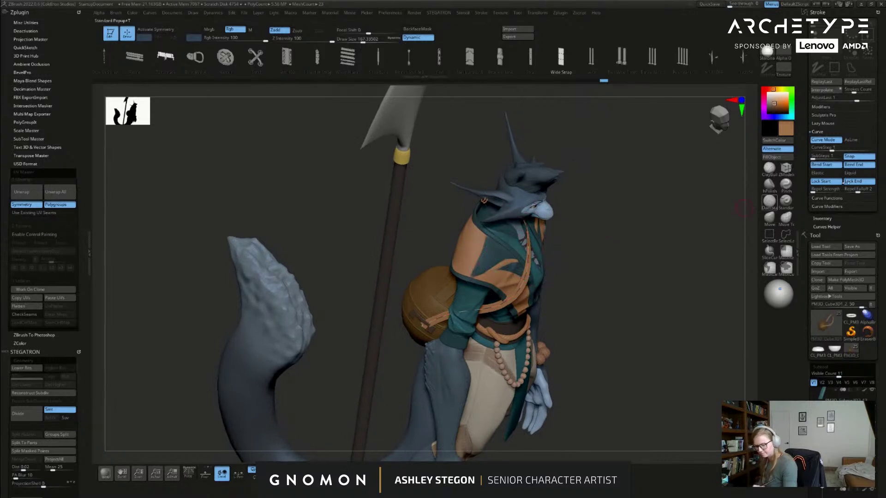
Step: Switch Liquid on and back off while adjusting the strap where it passes over the shoulder onto the back
{"action": "left_click", "coordinate": [856, 174]}
{"action": "mouse_move", "coordinate": [706, 259]}
{"action": "left_mouse_down"}
{"action": "mouse_move", "coordinate": [678, 249]}
{"action": "mouse_move", "coordinate": [650, 257]}
{"action": "mouse_move", "coordinate": [614, 205]}
{"action": "mouse_move", "coordinate": [553, 219]}
{"action": "left_mouse_up"}
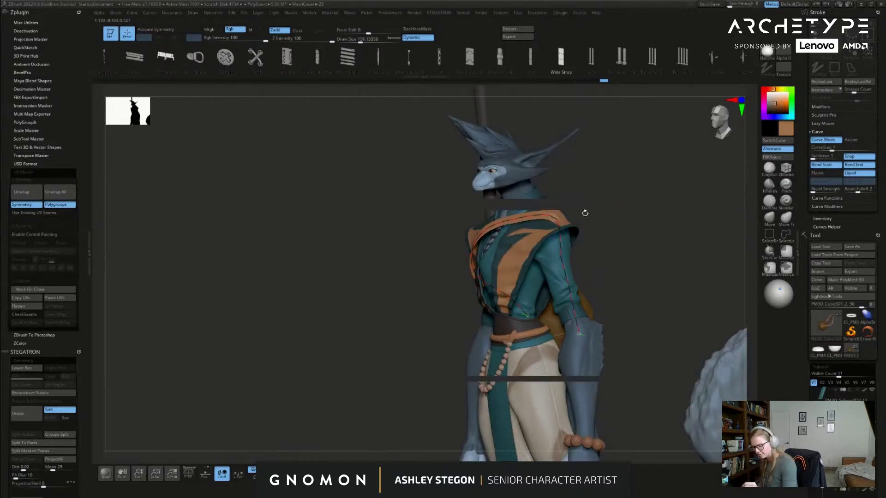
{"action": "left_click", "coordinate": [856, 173]}
{"action": "left_click_drag", "start_coordinate": [711, 214], "coordinate": [595, 159]}
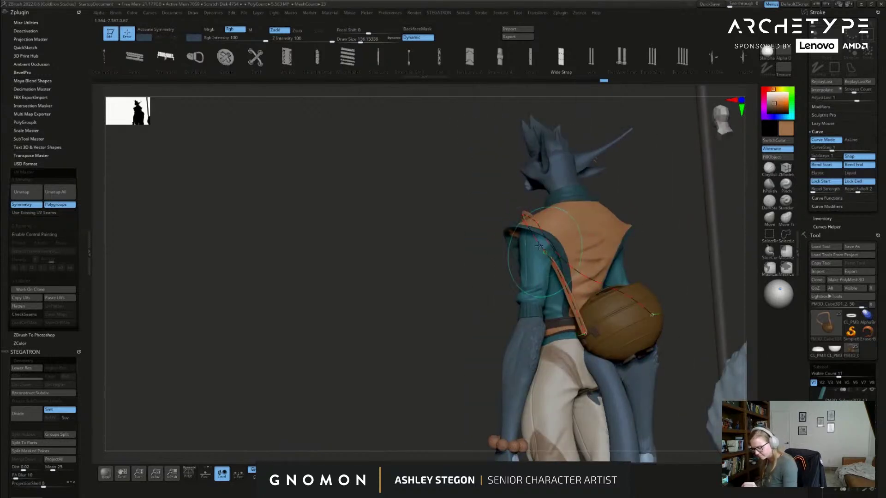
{"action": "left_click_drag", "start_coordinate": [541, 249], "coordinate": [548, 229]}
Step: Resize the brush and reposition the strap's end at the pot and its stretch across the chest
{"action": "left_click_drag", "start_coordinate": [651, 227], "coordinate": [691, 237]}
{"action": "mouse_move", "coordinate": [646, 284]}
{"action": "left_mouse_down", "text": "alt"}
{"action": "mouse_move", "coordinate": [646, 246]}
{"action": "mouse_move", "coordinate": [686, 249]}
{"action": "mouse_move", "coordinate": [658, 259]}
{"action": "mouse_move", "coordinate": [665, 263]}
{"action": "mouse_move", "coordinate": [708, 213]}
{"action": "left_mouse_up", "text": "alt"}
{"action": "key", "text": "s"}
{"action": "left_click", "coordinate": [658, 263]}
{"action": "left_click_drag", "start_coordinate": [423, 287], "coordinate": [393, 282]}
{"action": "left_click_drag", "start_coordinate": [552, 219], "coordinate": [565, 213]}
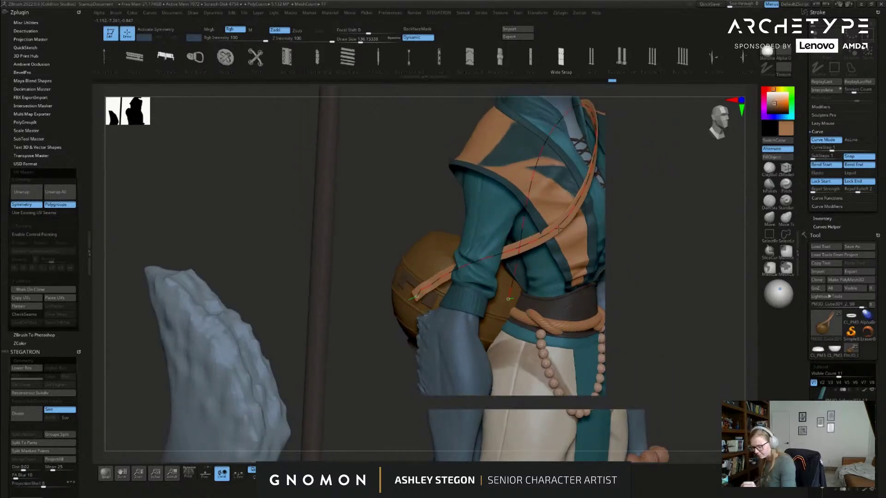
{"action": "left_click_drag", "start_coordinate": [661, 203], "coordinate": [683, 245], "text": "alt"}
{"action": "mouse_move", "coordinate": [626, 155]}
{"action": "left_mouse_down"}
{"action": "mouse_move", "coordinate": [662, 150]}
{"action": "mouse_move", "coordinate": [673, 184]}
{"action": "mouse_move", "coordinate": [613, 208]}
{"action": "left_mouse_up"}
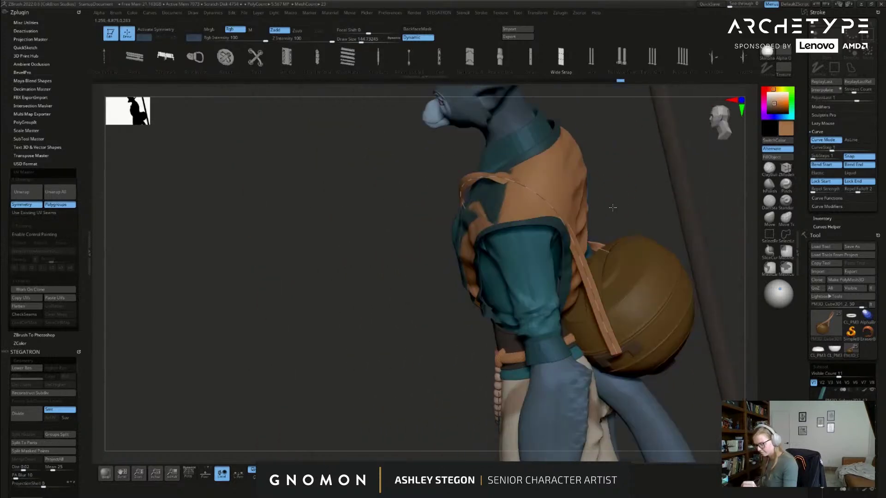
Step: Move the strap's upper bend inward over the back of the shoulder
{"action": "mouse_move", "coordinate": [533, 191]}
{"action": "left_mouse_down"}
{"action": "mouse_move", "coordinate": [555, 196]}
{"action": "mouse_move", "coordinate": [552, 188]}
{"action": "left_mouse_up"}
{"action": "left_click_drag", "start_coordinate": [617, 194], "coordinate": [546, 183]}
{"action": "right_click_drag", "start_coordinate": [546, 183], "coordinate": [521, 196]}
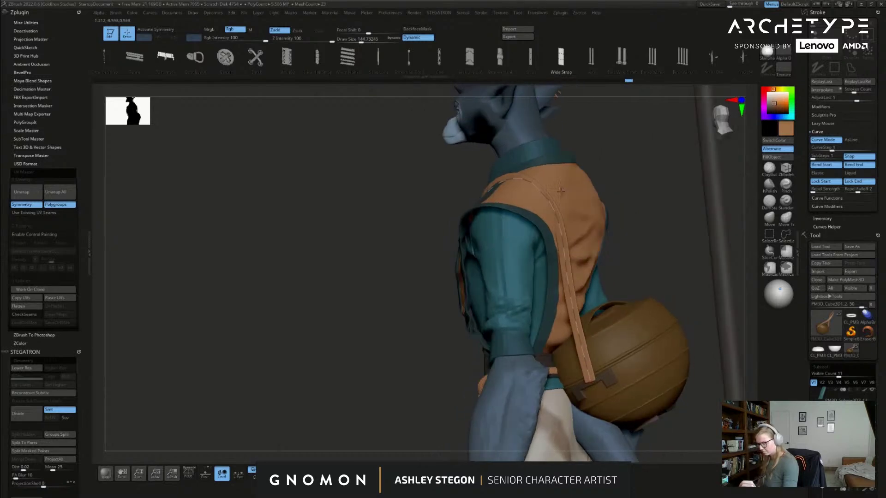
Step: Isolate the pot and strap, try reshaping the strap's shoulder bend, and undo the change
{"action": "left_click", "coordinate": [366, 470]}
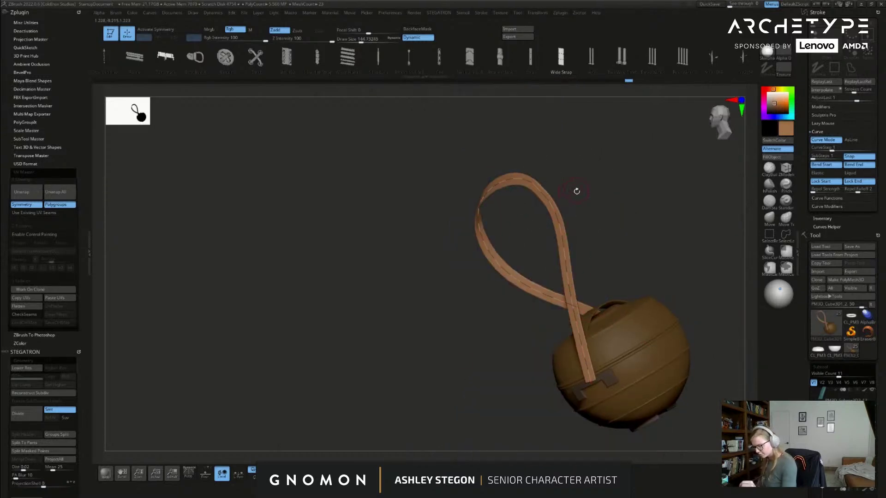
{"action": "left_click", "coordinate": [542, 194], "text": "ctrl+shift"}
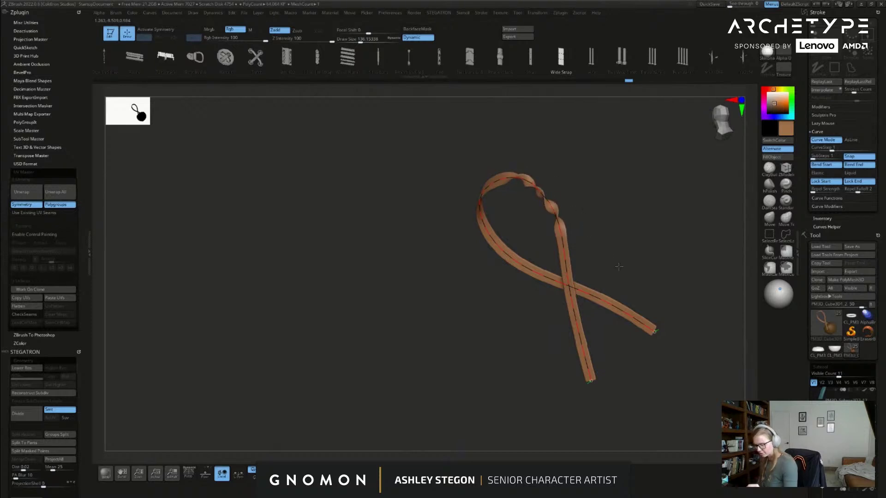
{"action": "left_click", "coordinate": [655, 300], "text": "ctrl+shift"}
{"action": "mouse_move", "coordinate": [635, 272]}
{"action": "left_mouse_down"}
{"action": "mouse_move", "coordinate": [668, 258]}
{"action": "mouse_move", "coordinate": [639, 259]}
{"action": "left_mouse_up"}
{"action": "key", "text": "ctrl+z"}
Step: Enlarge the brush, smooth the strap's bend over the shoulder with small pulls, and show the full character again
{"action": "key", "text": "s"}
{"action": "left_click_drag", "start_coordinate": [538, 193], "coordinate": [544, 194]}
{"action": "left_click", "coordinate": [539, 187], "text": "ctrl+shift"}
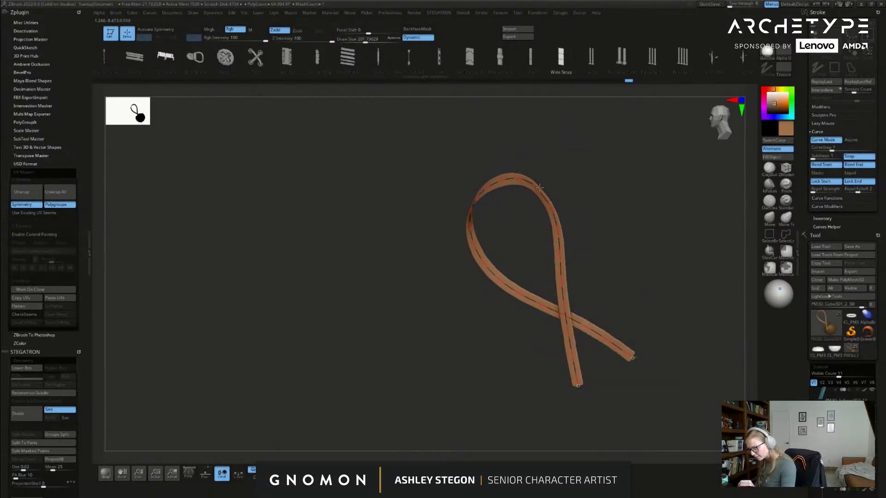
{"action": "left_click_drag", "start_coordinate": [558, 201], "coordinate": [560, 202]}
{"action": "left_click_drag", "start_coordinate": [582, 212], "coordinate": [611, 215]}
{"action": "left_click_drag", "start_coordinate": [544, 191], "coordinate": [548, 187]}
{"action": "mouse_move", "coordinate": [587, 208]}
{"action": "left_mouse_down"}
{"action": "mouse_move", "coordinate": [604, 203]}
{"action": "mouse_move", "coordinate": [579, 213]}
{"action": "mouse_move", "coordinate": [591, 226]}
{"action": "mouse_move", "coordinate": [566, 220]}
{"action": "mouse_move", "coordinate": [547, 197]}
{"action": "left_mouse_up"}
{"action": "left_click", "coordinate": [372, 474]}
Step: Resize the brush and examine how the strap fits over the shoulder and chest from the side, front and back
{"action": "key", "text": "s"}
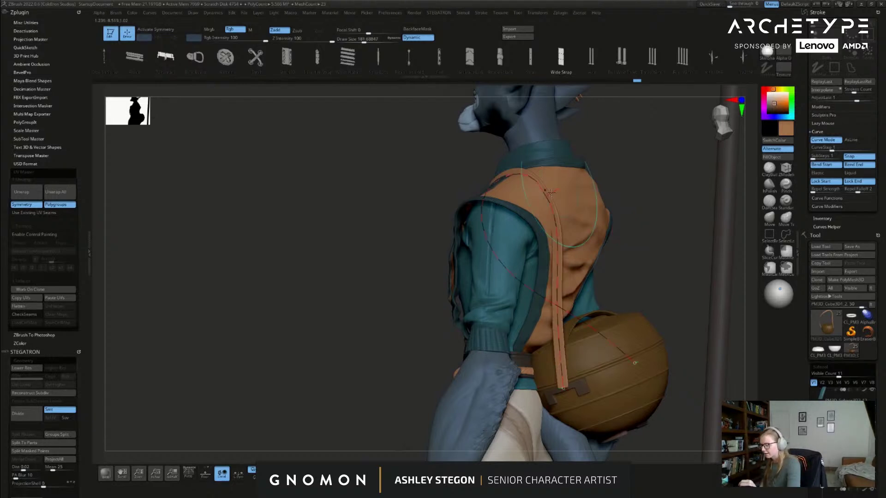
{"action": "key", "text": "ctrl"}
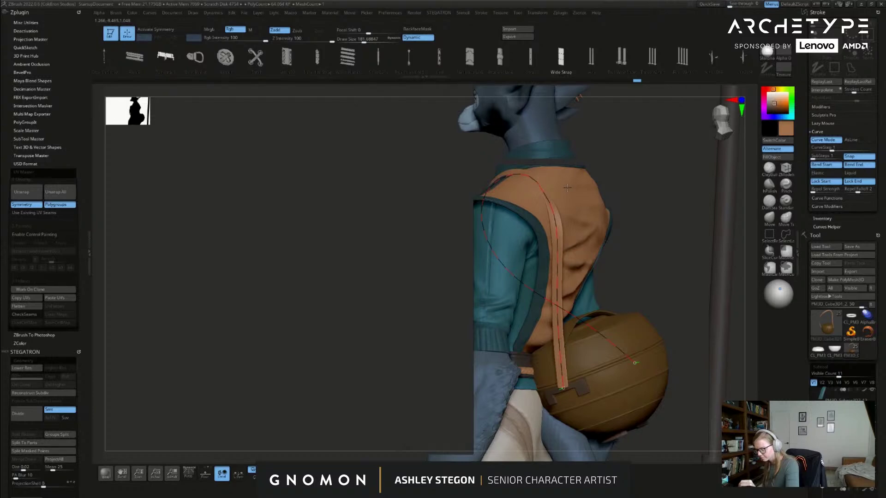
{"action": "left_click_drag", "start_coordinate": [623, 209], "coordinate": [650, 208]}
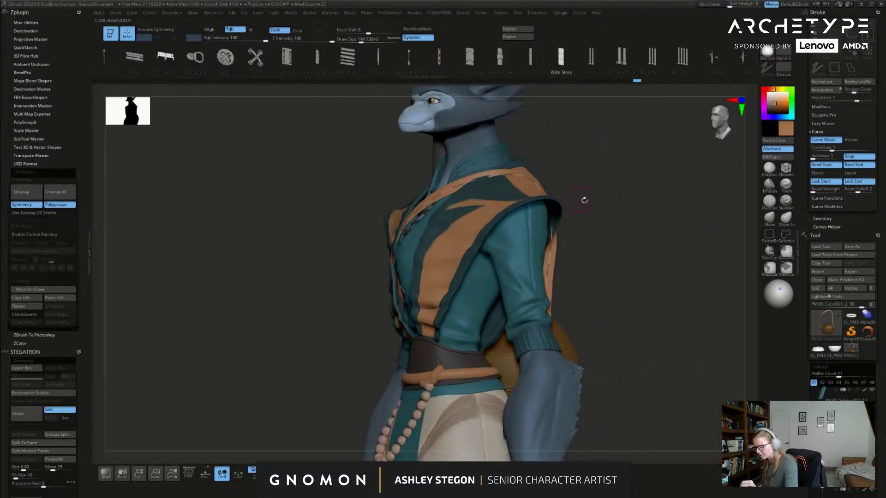
{"action": "left_click_drag", "start_coordinate": [584, 200], "coordinate": [611, 215]}
{"action": "key", "text": "s"}
{"action": "key", "text": "ctrl"}
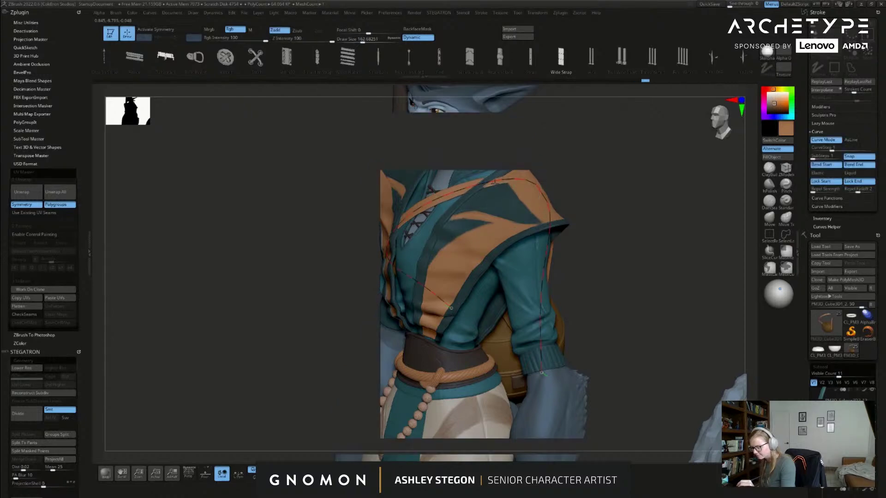
{"action": "left_click_drag", "start_coordinate": [579, 228], "coordinate": [614, 261]}
{"action": "right_click_drag", "start_coordinate": [614, 260], "coordinate": [657, 302]}
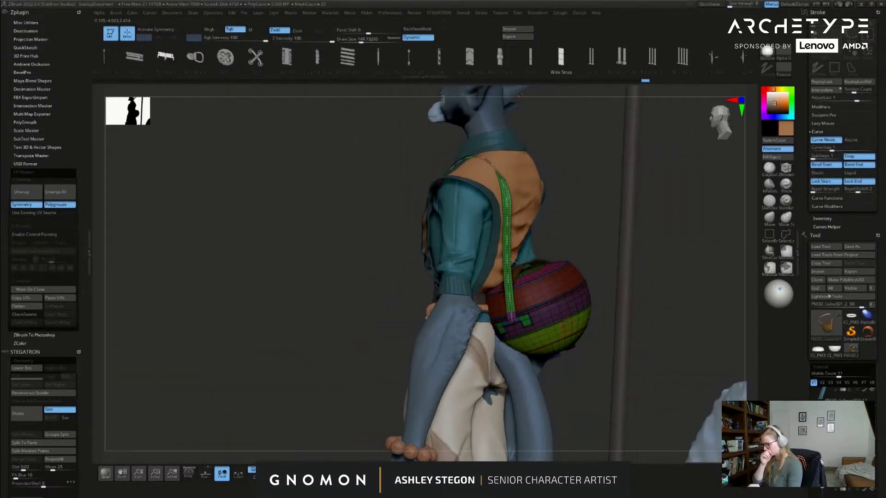
Step: Split the masked pot off from the strap into its own subtool and display the strap's polygroup wireframe
{"action": "right_click_drag", "start_coordinate": [629, 297], "coordinate": [599, 319]}
{"action": "key", "text": "["}
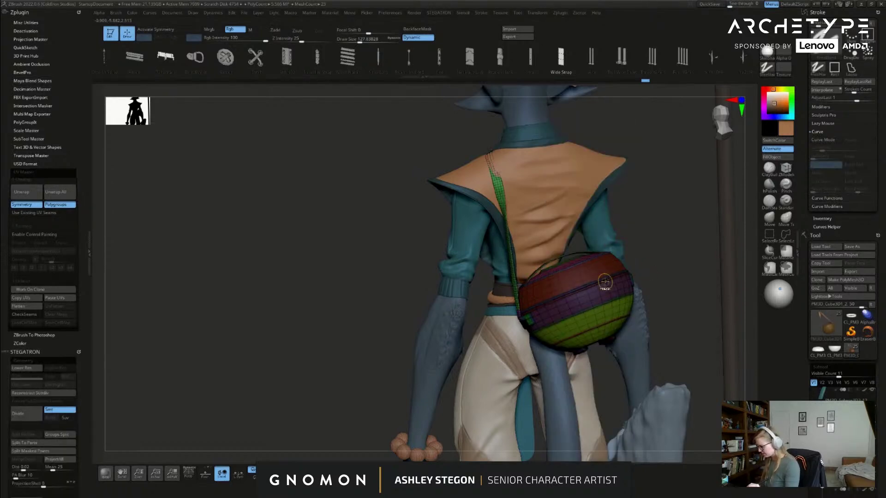
{"action": "key", "text": "space"}
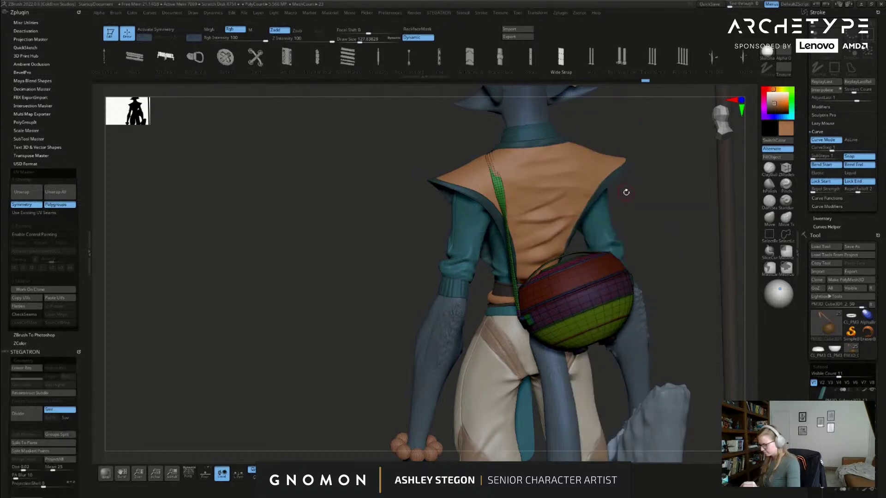
{"action": "key", "text": "space"}
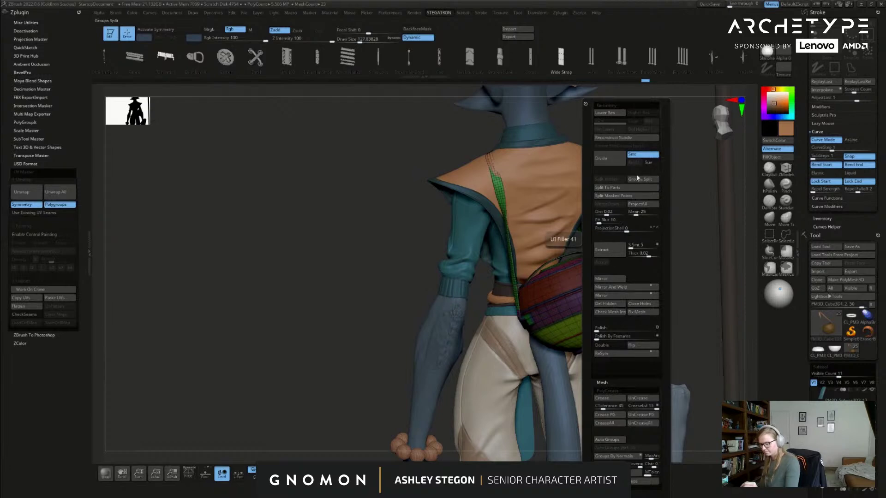
{"action": "left_click", "coordinate": [626, 196]}
{"action": "left_click_drag", "start_coordinate": [696, 274], "coordinate": [617, 301]}
{"action": "key", "text": "shift+f"}
{"action": "left_click_drag", "start_coordinate": [809, 323], "coordinate": [808, 135]}
{"action": "left_click", "coordinate": [871, 336]}
{"action": "key", "text": "shift+f"}
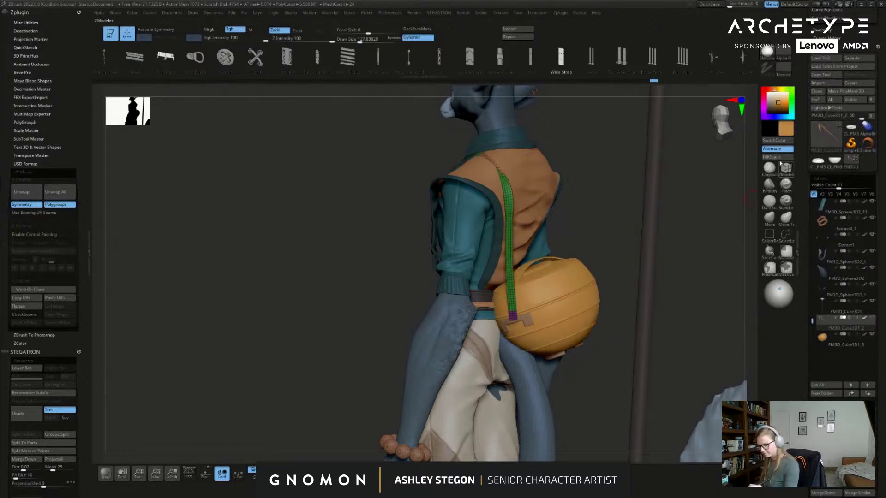
Step: Isolate the strap and step it down to its lower subdivision level
{"action": "left_click", "coordinate": [624, 304]}
{"action": "mouse_move", "coordinate": [528, 332]}
{"action": "left_mouse_down"}
{"action": "mouse_move", "coordinate": [609, 288]}
{"action": "mouse_move", "coordinate": [629, 303]}
{"action": "mouse_move", "coordinate": [599, 295]}
{"action": "mouse_move", "coordinate": [607, 306]}
{"action": "mouse_move", "coordinate": [615, 275]}
{"action": "mouse_move", "coordinate": [566, 337]}
{"action": "left_mouse_up"}
{"action": "key", "text": "s"}
{"action": "key", "text": "shift+d"}
{"action": "scroll", "coordinate": [83, 381], "scroll_direction": "down", "scroll_amount": 2}
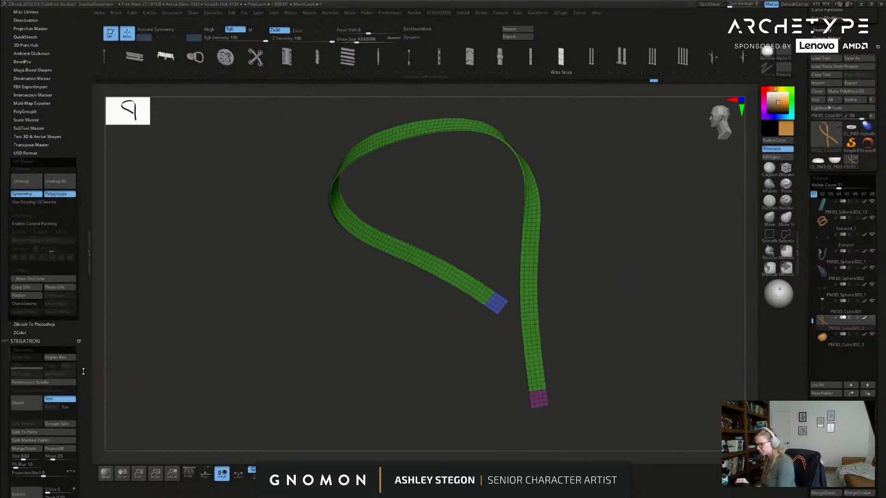
Step: Regroup the strap's polygons with Groups By Normals so its faces and edges get separate polygroups
{"action": "left_click_drag", "start_coordinate": [577, 320], "coordinate": [578, 341]}
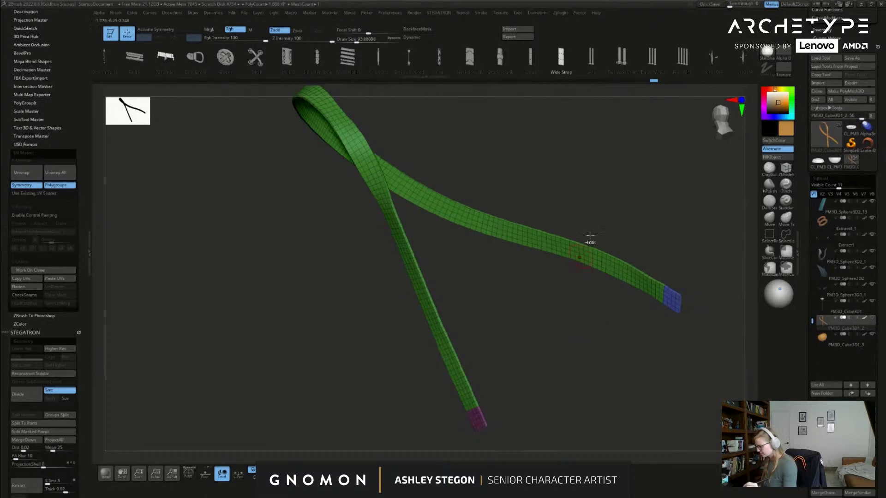
{"action": "key", "text": "ctrl+1"}
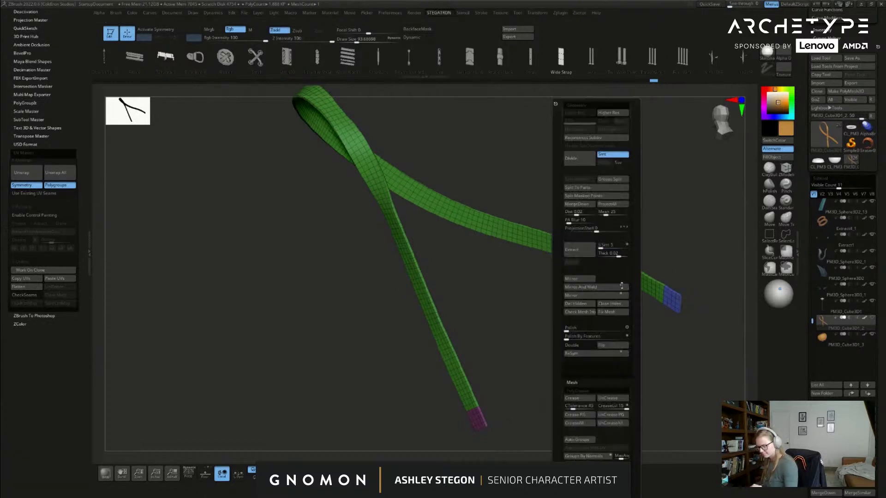
{"action": "left_click", "coordinate": [585, 455]}
{"action": "left_click_drag", "start_coordinate": [471, 332], "coordinate": [439, 342]}
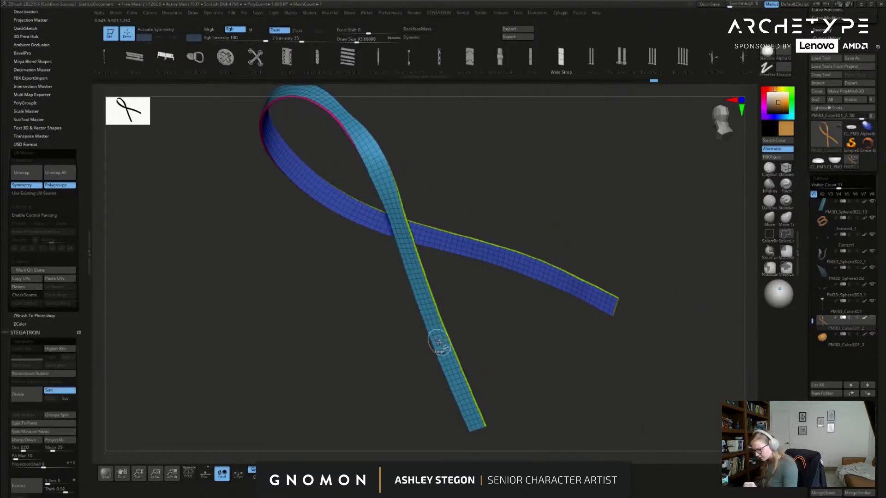
Step: Isolate the polygroup of the strap's outer face and delete all the hidden geometry
{"action": "left_click", "coordinate": [442, 340], "text": "alt"}
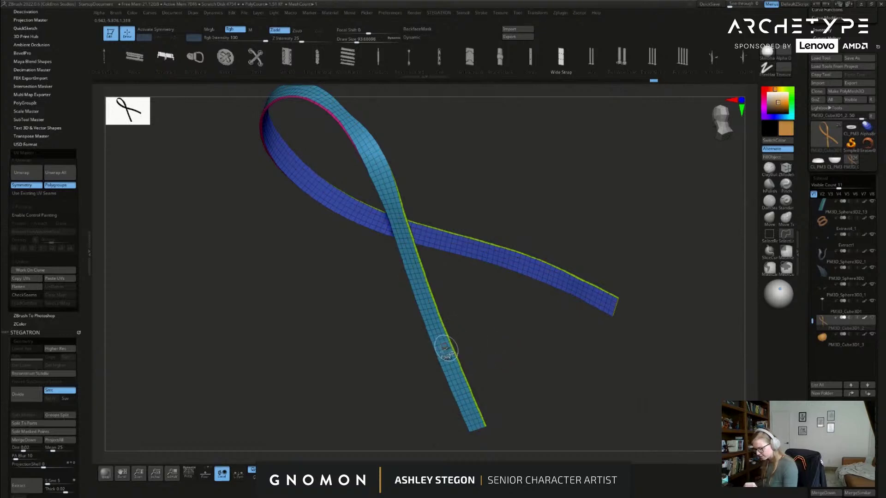
{"action": "key", "text": "ctrl+z"}
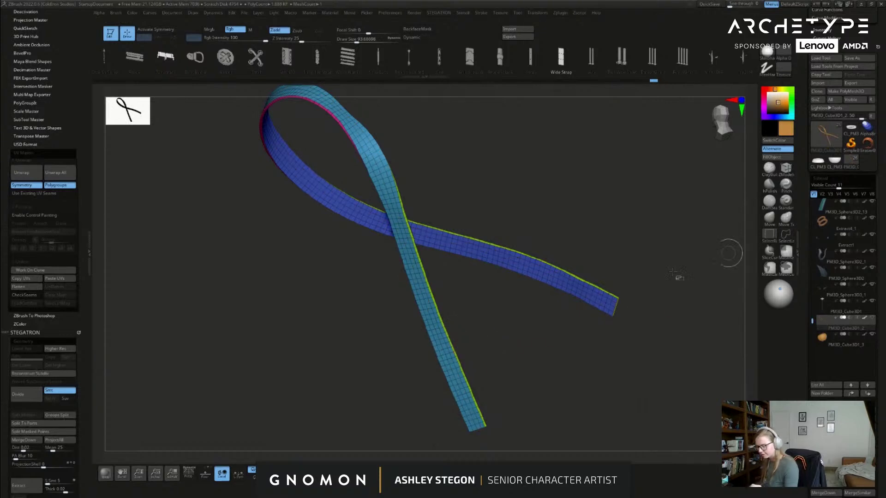
{"action": "left_click", "coordinate": [464, 372], "text": "ctrl+shift"}
{"action": "right_click_drag", "start_coordinate": [522, 360], "coordinate": [492, 315], "text": "ctrl"}
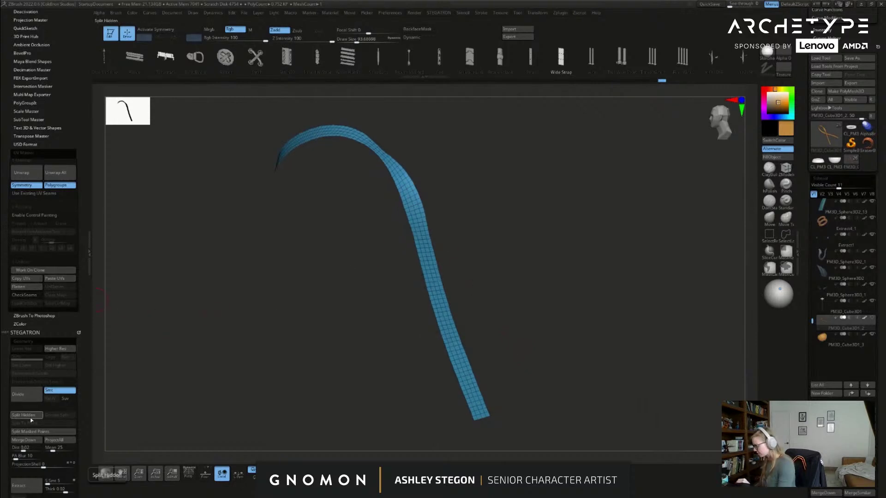
{"action": "key", "text": "space"}
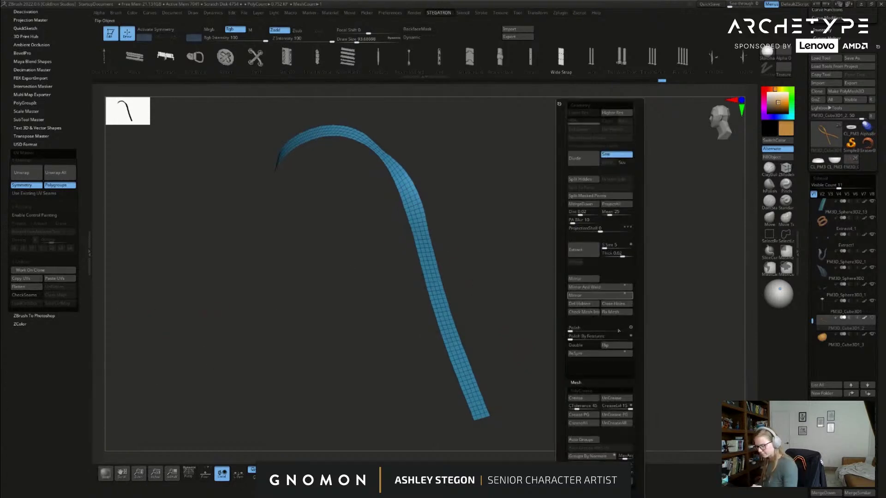
{"action": "left_click", "coordinate": [586, 305]}
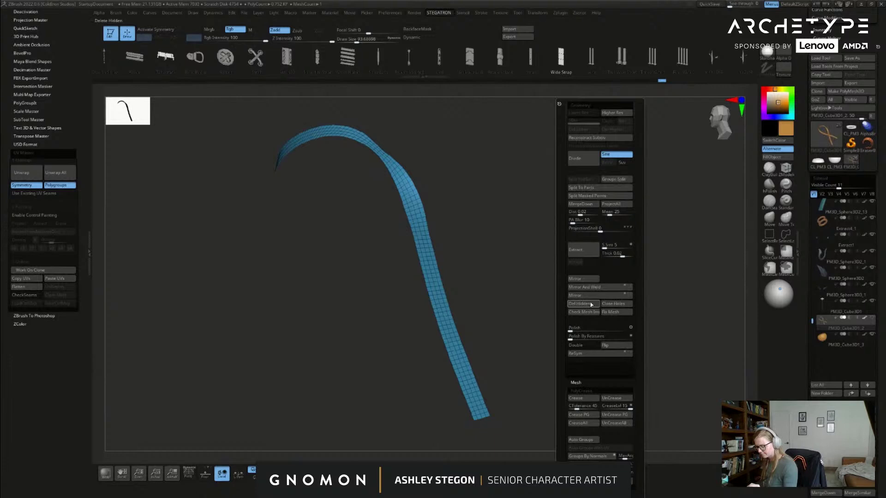
Step: ZRemesh the single-sided strap with Half on and Adapt off, and show the full character again
{"action": "left_click", "coordinate": [577, 382]}
{"action": "scroll", "coordinate": [637, 386], "scroll_direction": "down", "scroll_amount": 5}
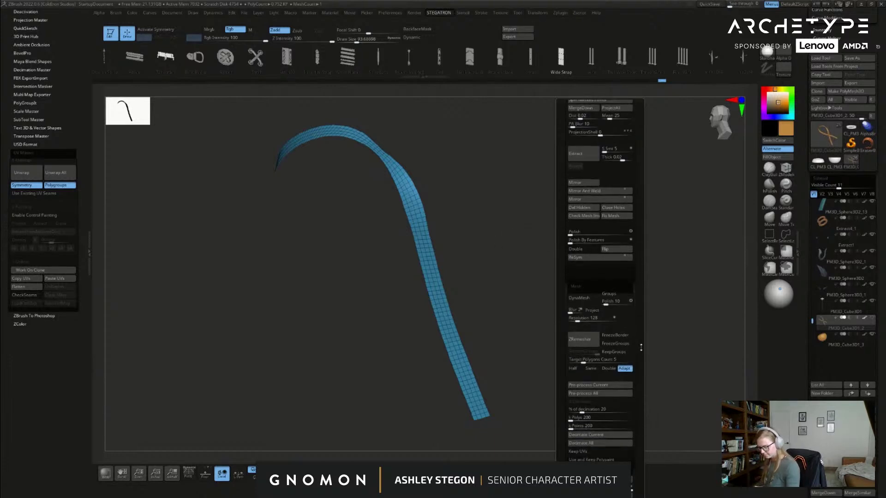
{"action": "left_click", "coordinate": [585, 341]}
{"action": "left_click", "coordinate": [585, 340]}
{"action": "left_click", "coordinate": [350, 471]}
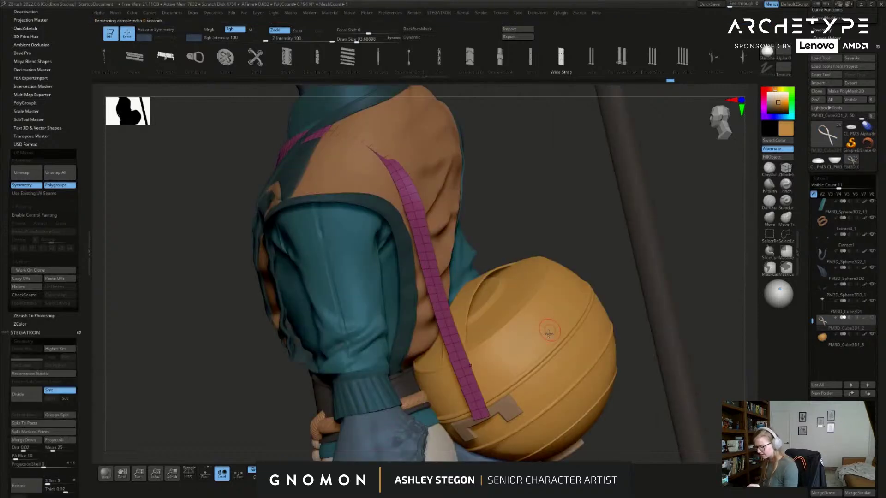
Step: Use an enlarged Move brush to pull the sunken strap out over the top and back of the shoulder
{"action": "right_click_drag", "start_coordinate": [549, 335], "coordinate": [546, 337]}
{"action": "left_click_drag", "start_coordinate": [588, 225], "coordinate": [584, 234]}
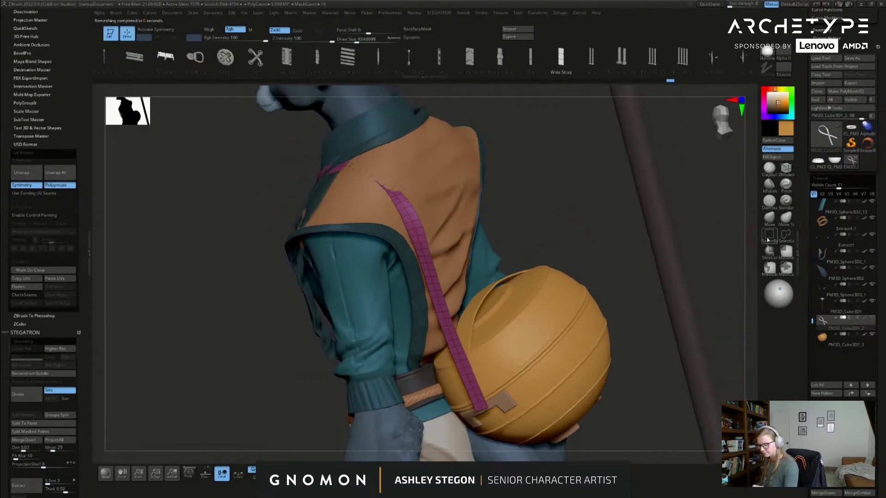
{"action": "left_click", "coordinate": [763, 219]}
{"action": "key", "text": "s"}
{"action": "left_click_drag", "start_coordinate": [380, 175], "coordinate": [409, 177]}
{"action": "right_click_drag", "start_coordinate": [416, 147], "coordinate": [392, 155]}
{"action": "key", "text": "s"}
{"action": "left_click_drag", "start_coordinate": [410, 155], "coordinate": [406, 156]}
{"action": "mouse_move", "coordinate": [415, 156]}
{"action": "right_mouse_down"}
{"action": "mouse_move", "coordinate": [470, 241]}
{"action": "mouse_move", "coordinate": [444, 235]}
{"action": "right_mouse_up"}
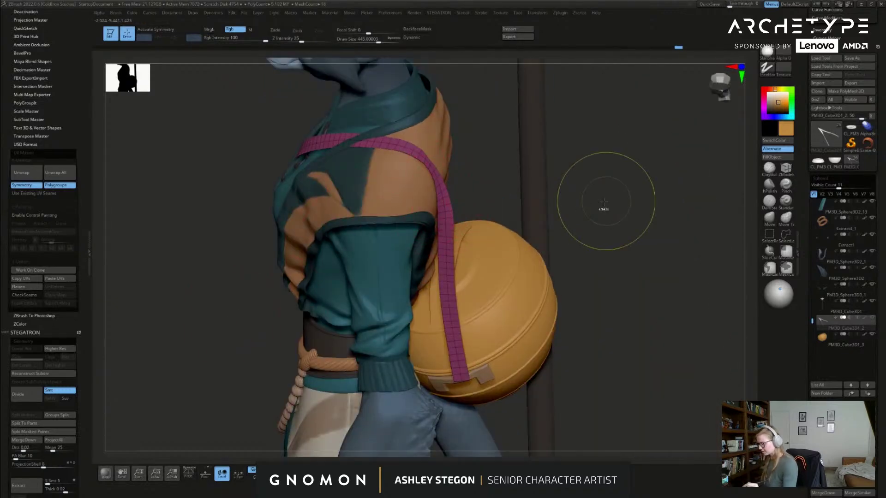
Step: Apply several polish passes to the remeshed strap to smooth its edges
{"action": "key", "text": "2"}
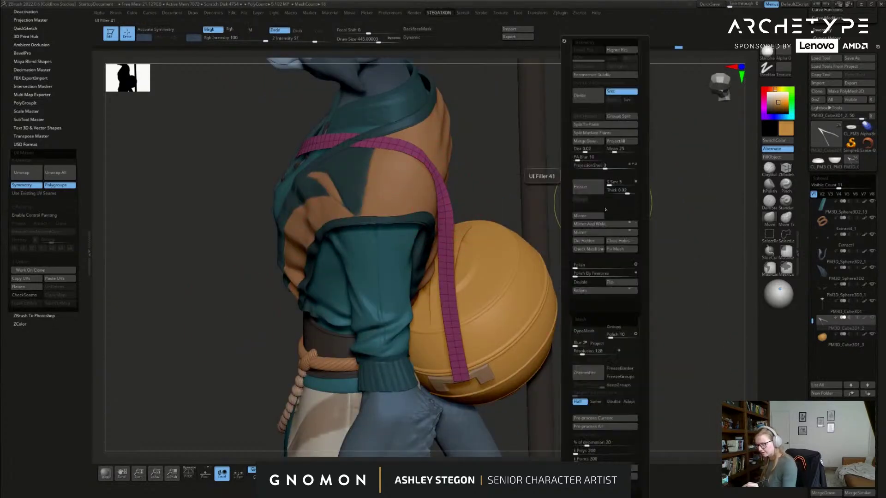
{"action": "left_click", "coordinate": [579, 274]}
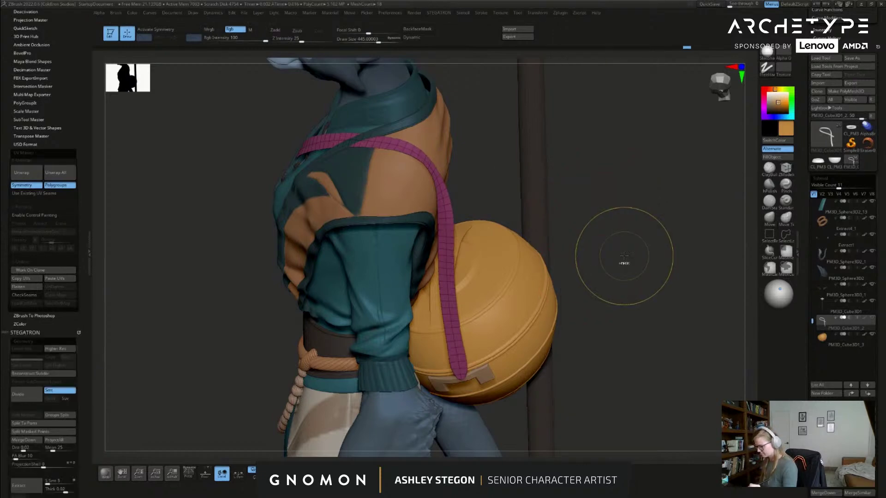
{"action": "key", "text": "space"}
{"action": "left_click", "coordinate": [612, 273]}
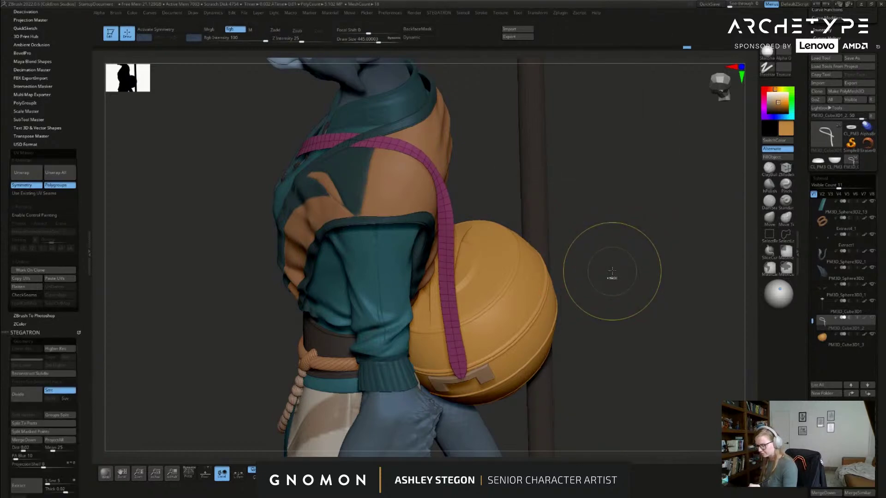
{"action": "key", "text": "space"}
{"action": "left_click", "coordinate": [593, 266]}
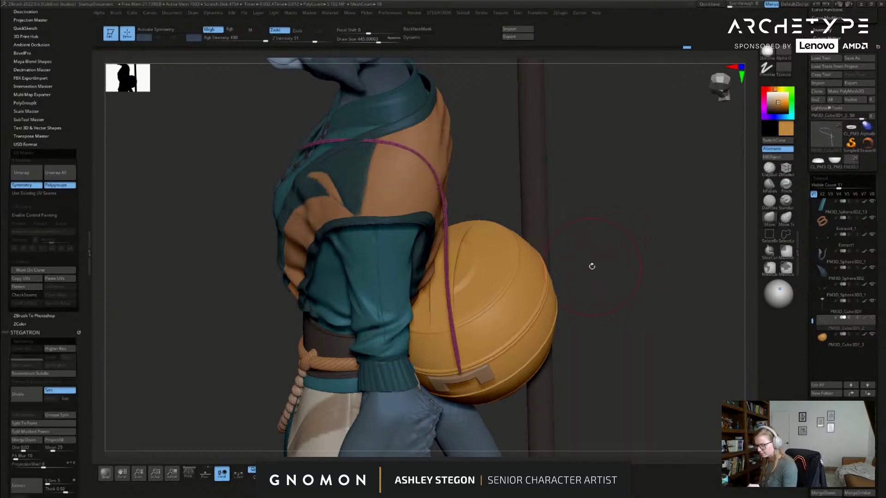
Step: Reshape the shoulder strap with the Move brush so it runs down the character's back to the bag
{"action": "left_click_drag", "start_coordinate": [610, 266], "coordinate": [456, 234]}
{"action": "left_click", "coordinate": [431, 220]}
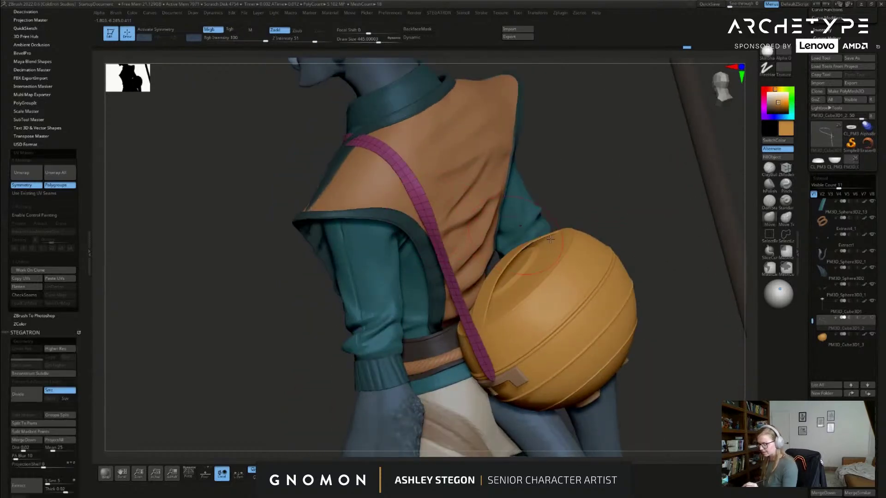
{"action": "key", "text": "space"}
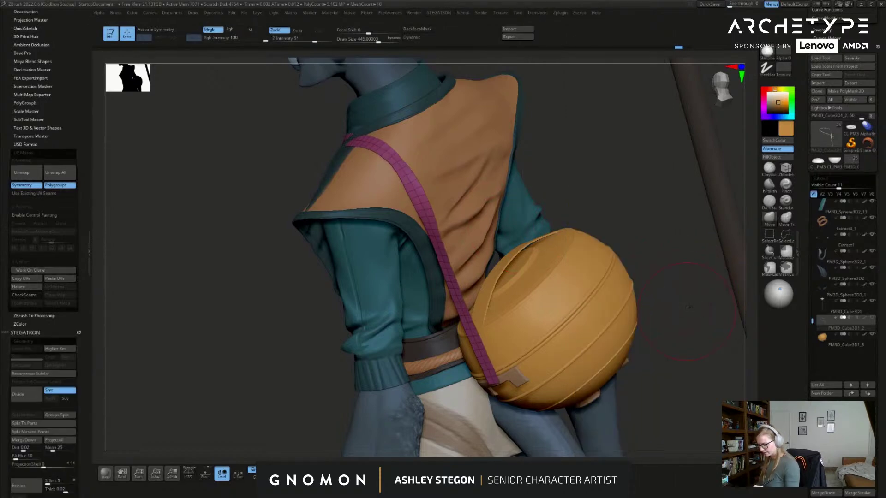
{"action": "left_click_drag", "start_coordinate": [689, 307], "coordinate": [643, 317]}
{"action": "key", "text": "s"}
{"action": "left_click_drag", "start_coordinate": [577, 226], "coordinate": [574, 226]}
{"action": "left_click_drag", "start_coordinate": [562, 185], "coordinate": [517, 188]}
{"action": "key", "text": "s"}
{"action": "left_click", "coordinate": [566, 188]}
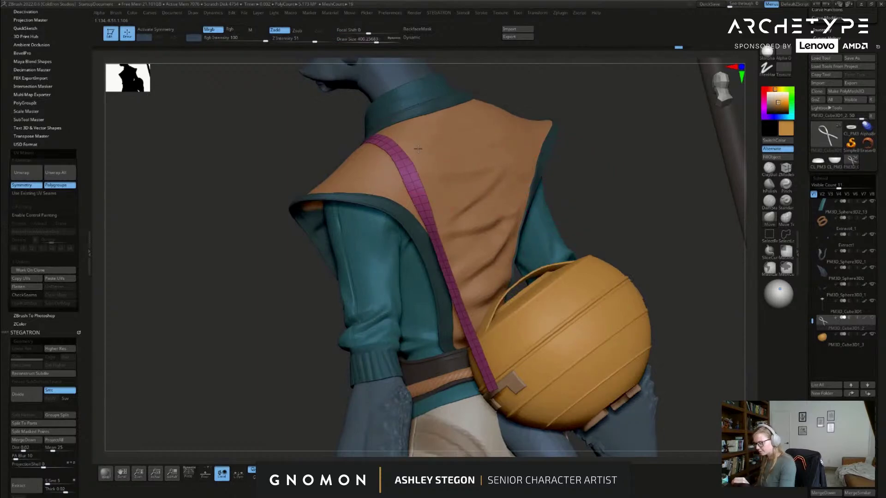
Step: Fit the strap over the shoulder and diagonally across the front of the vest with the Move brush
{"action": "left_click_drag", "start_coordinate": [437, 182], "coordinate": [484, 160]}
{"action": "key", "text": "s"}
{"action": "left_click_drag", "start_coordinate": [464, 155], "coordinate": [482, 155]}
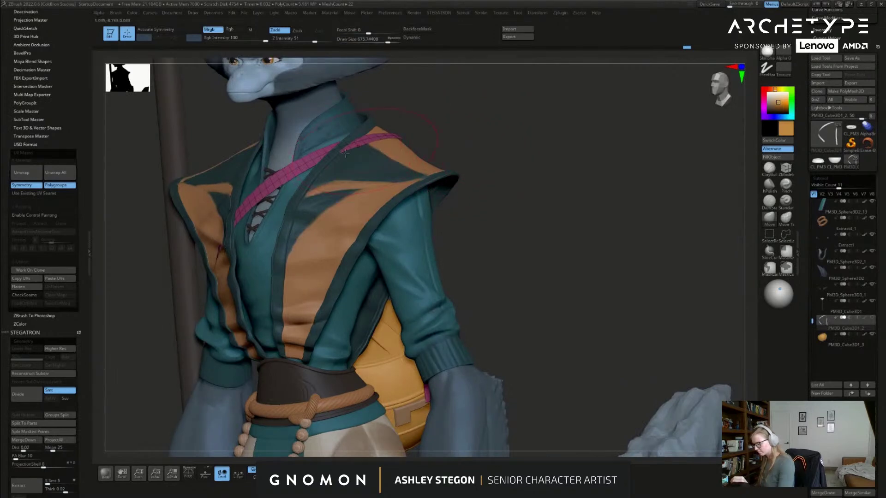
{"action": "left_click_drag", "start_coordinate": [425, 144], "coordinate": [417, 144]}
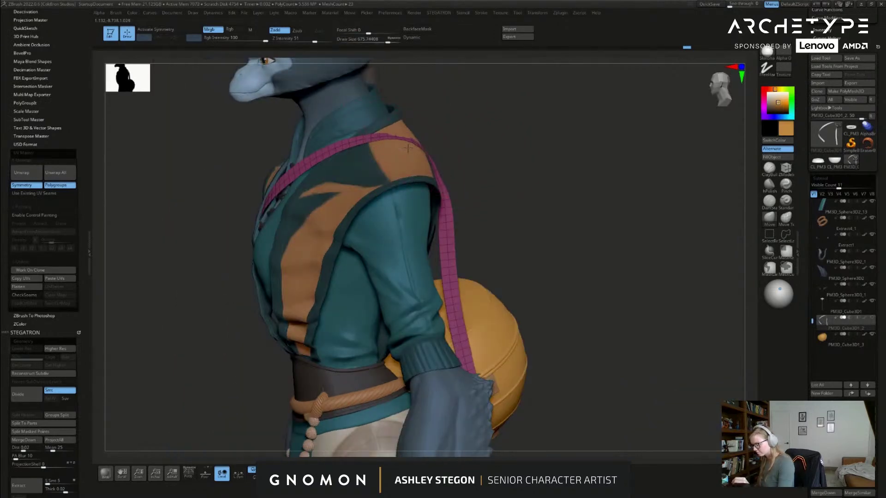
{"action": "right_click_drag", "start_coordinate": [405, 148], "coordinate": [512, 132]}
{"action": "left_click_drag", "start_coordinate": [347, 203], "coordinate": [294, 242]}
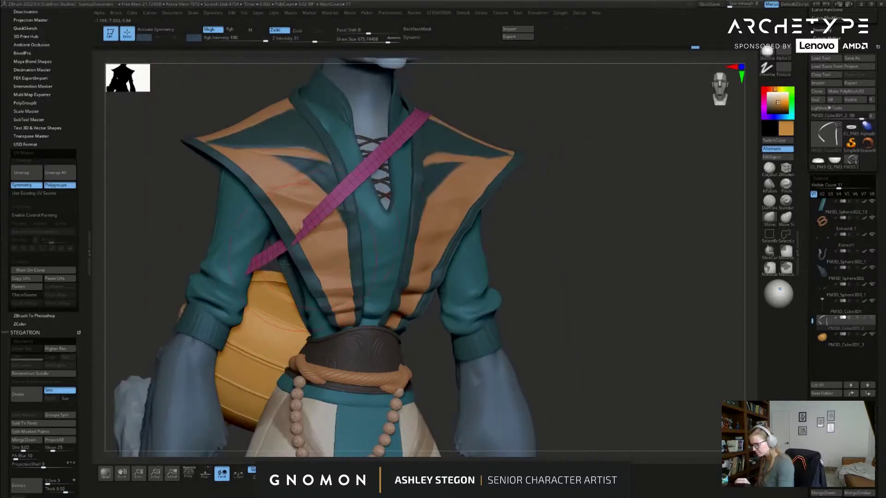
Step: Pull the strap's lower front section under the arm and around to the bracket on the bag
{"action": "key", "text": "s"}
{"action": "left_click_drag", "start_coordinate": [222, 288], "coordinate": [229, 287]}
{"action": "mouse_move", "coordinate": [249, 271]}
{"action": "left_mouse_down"}
{"action": "mouse_move", "coordinate": [234, 281]}
{"action": "mouse_move", "coordinate": [341, 286]}
{"action": "left_mouse_up"}
{"action": "key", "text": "s"}
{"action": "mouse_move", "coordinate": [458, 299]}
{"action": "left_mouse_down"}
{"action": "mouse_move", "coordinate": [289, 268]}
{"action": "mouse_move", "coordinate": [237, 302]}
{"action": "left_mouse_up"}
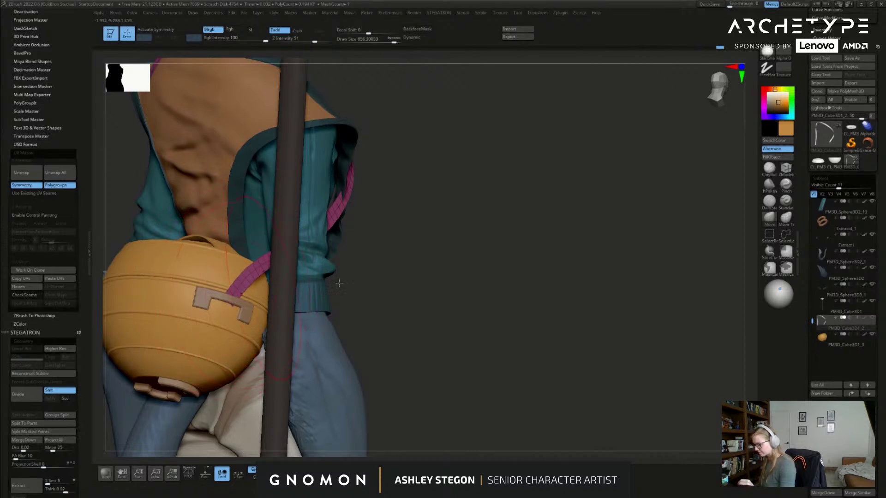
Step: Isolate the strap and extrude its border edge loop outward with ZModeler to widen it
{"action": "key", "text": "alt+s"}
{"action": "key", "text": "s"}
{"action": "left_click_drag", "start_coordinate": [427, 296], "coordinate": [415, 297]}
{"action": "mouse_move", "coordinate": [299, 251]}
{"action": "right_mouse_down", "text": "alt"}
{"action": "mouse_move", "coordinate": [415, 277]}
{"action": "mouse_move", "coordinate": [415, 326]}
{"action": "right_mouse_up", "text": "alt"}
{"action": "key", "text": "s"}
{"action": "left_click_drag", "start_coordinate": [415, 318], "coordinate": [408, 318]}
{"action": "mouse_move", "coordinate": [408, 300]}
{"action": "right_mouse_down", "text": "alt"}
{"action": "mouse_move", "coordinate": [459, 271]}
{"action": "mouse_move", "coordinate": [460, 290]}
{"action": "right_mouse_up", "text": "alt"}
{"action": "left_click", "coordinate": [786, 168]}
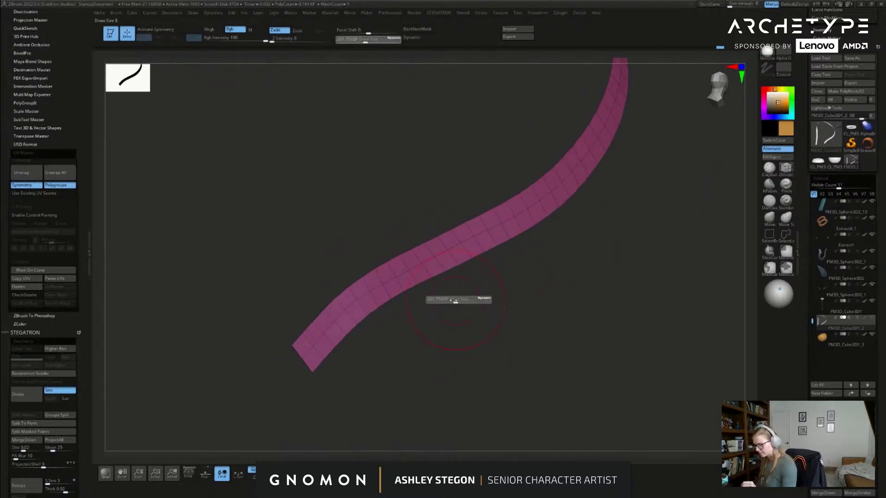
{"action": "key", "text": "space"}
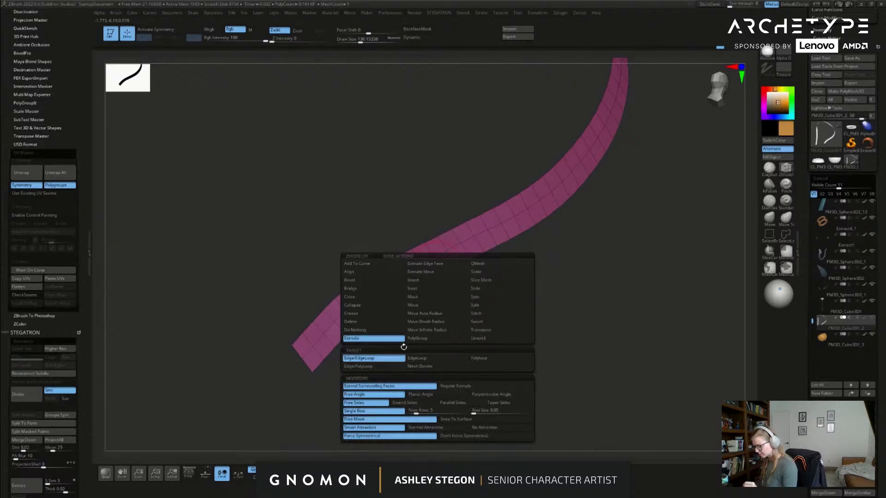
{"action": "left_click_drag", "start_coordinate": [408, 288], "coordinate": [427, 317], "text": "shift"}
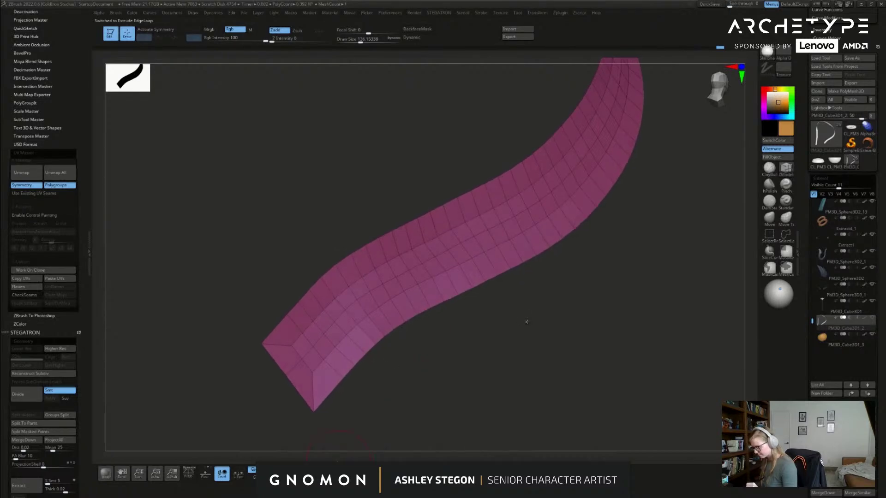
Step: Show the full character again, try inserting an edge loop along the widened strap, and undo the last change
{"action": "key", "text": "shift+s"}
{"action": "right_click_drag", "start_coordinate": [596, 343], "coordinate": [436, 179], "text": "ctrl"}
{"action": "right_click_drag", "start_coordinate": [438, 138], "coordinate": [436, 178], "text": "ctrl"}
{"action": "key", "text": "space"}
{"action": "left_click", "coordinate": [429, 195]}
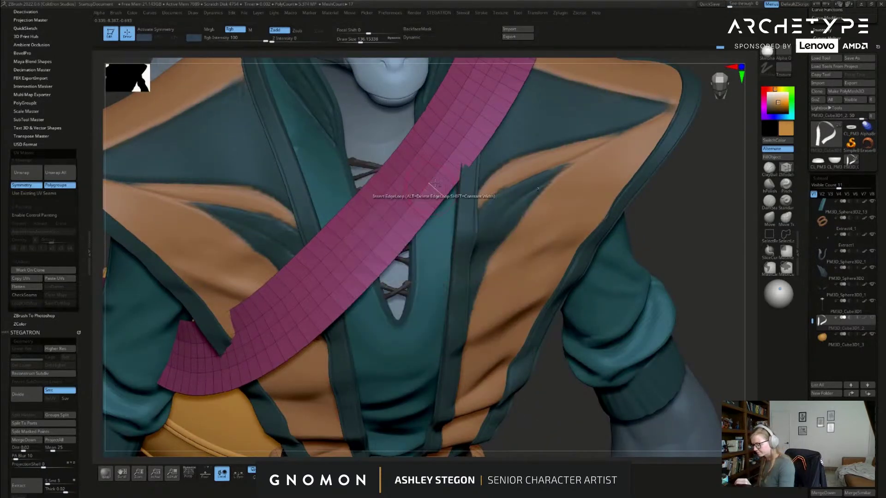
{"action": "right_click_drag", "start_coordinate": [430, 188], "coordinate": [436, 269], "text": "ctrl"}
{"action": "left_click_drag", "start_coordinate": [435, 269], "coordinate": [548, 342]}
{"action": "key", "text": "ctrl+z"}
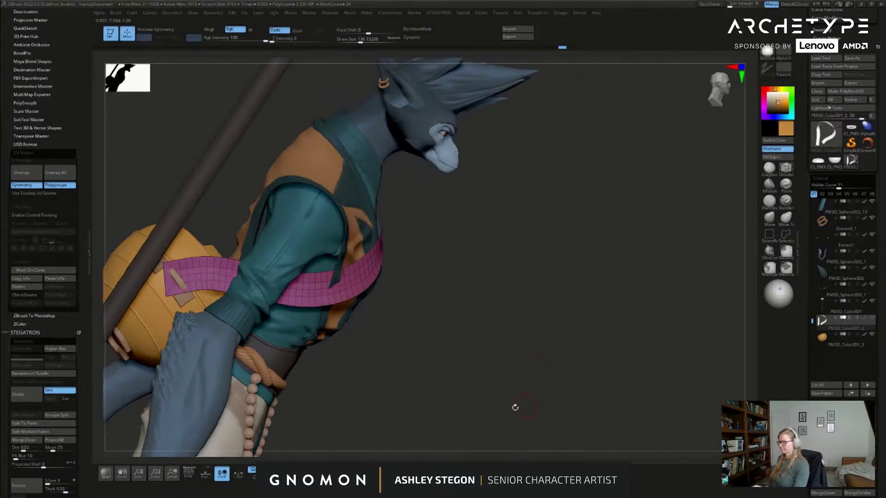
Step: Set the ZModeler edge action to Slide for the strap's edge loops
{"action": "left_click_drag", "start_coordinate": [367, 322], "coordinate": [376, 293]}
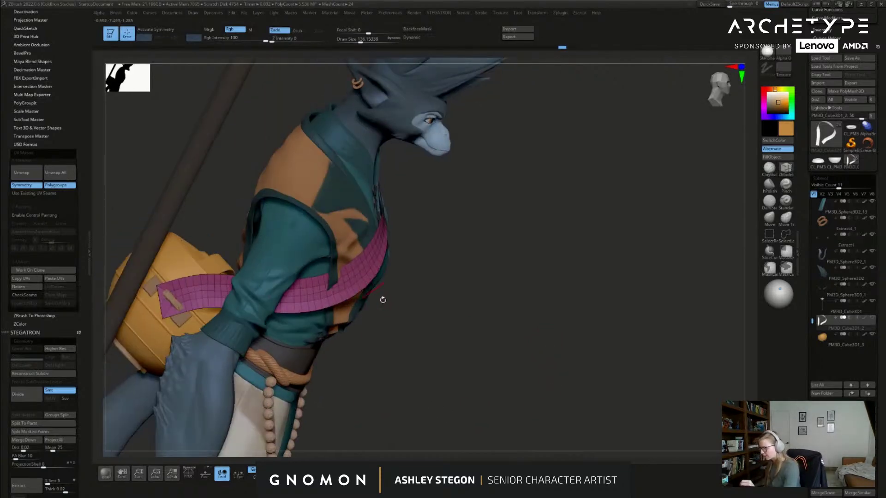
{"action": "right_click_drag", "start_coordinate": [353, 285], "coordinate": [346, 293], "text": "ctrl"}
{"action": "key", "text": "space"}
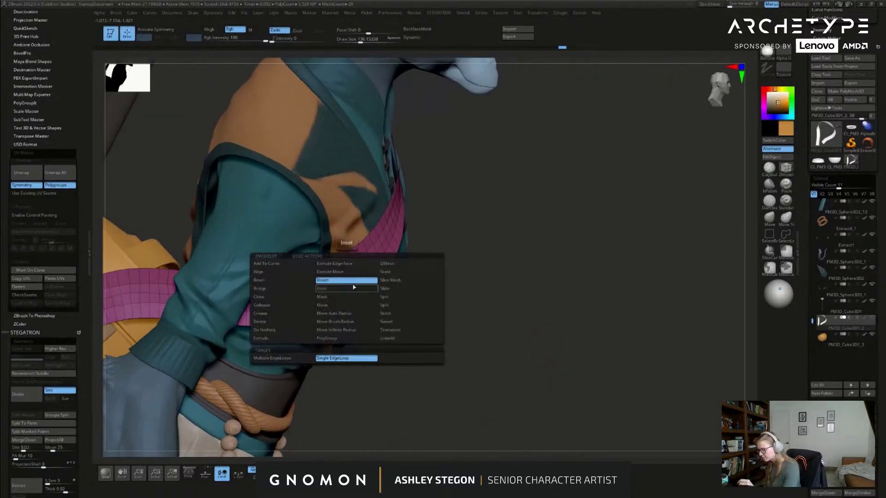
{"action": "left_click", "coordinate": [391, 289]}
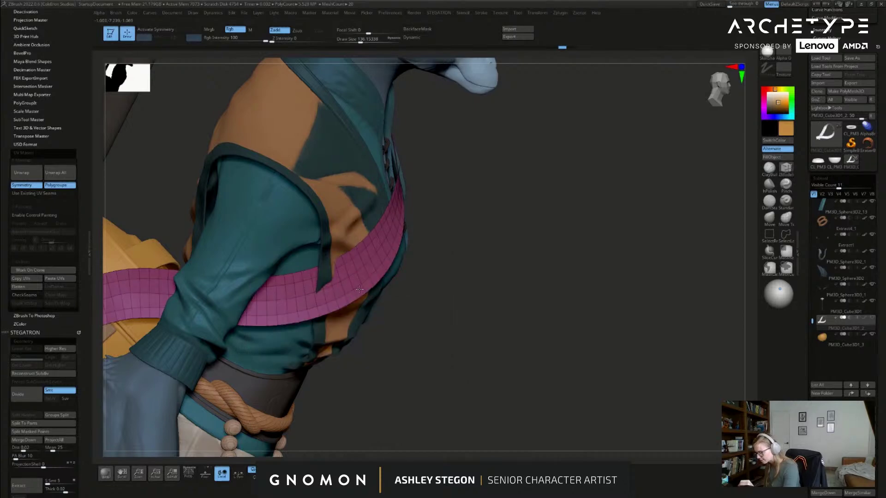
{"action": "mouse_move", "coordinate": [463, 336]}
{"action": "left_mouse_down", "text": "alt"}
{"action": "mouse_move", "coordinate": [449, 311]}
{"action": "mouse_move", "coordinate": [486, 326]}
{"action": "mouse_move", "coordinate": [512, 323]}
{"action": "left_mouse_up", "text": "alt"}
Step: Drape the widened strap around the chest and under the arm toward the bag with the Move brush
{"action": "left_click", "coordinate": [770, 218]}
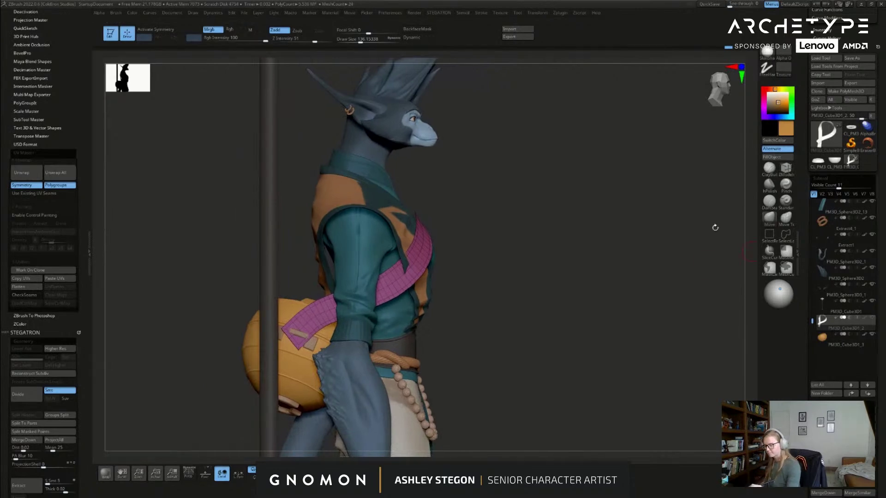
{"action": "key", "text": "s"}
{"action": "left_click_drag", "start_coordinate": [471, 300], "coordinate": [478, 300]}
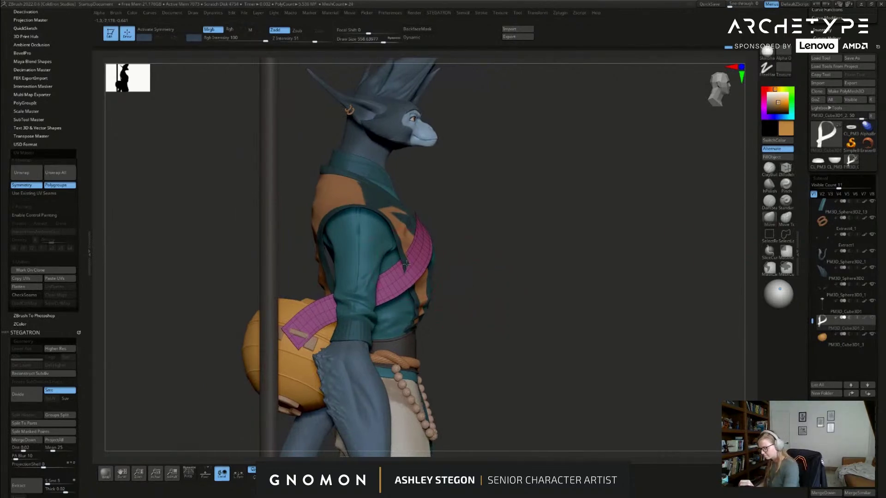
{"action": "left_click_drag", "start_coordinate": [449, 344], "coordinate": [503, 367]}
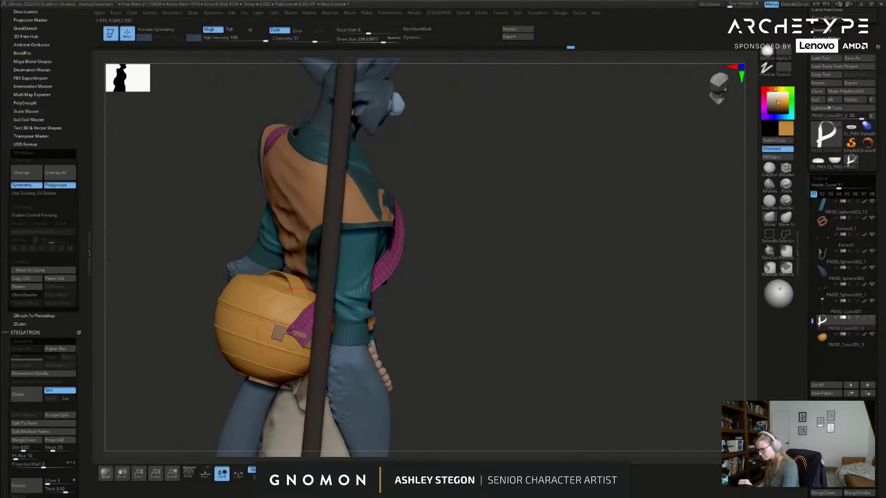
{"action": "left_click_drag", "start_coordinate": [307, 333], "coordinate": [294, 333]}
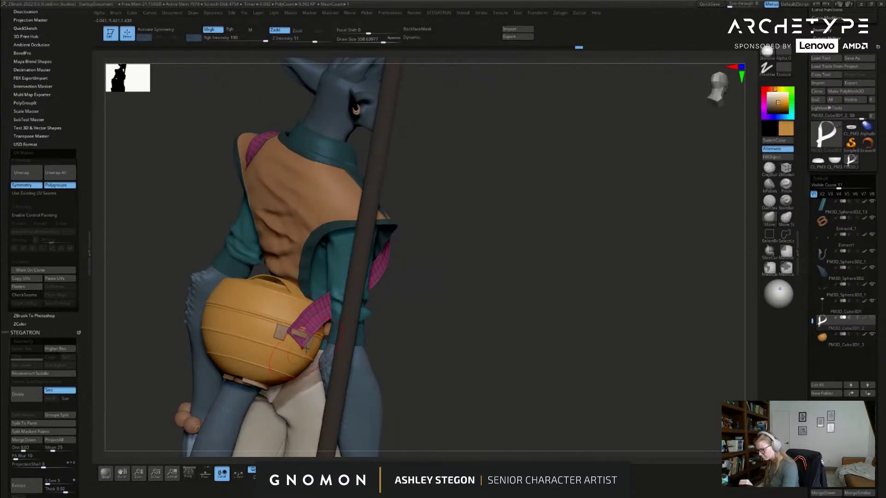
{"action": "left_click_drag", "start_coordinate": [416, 339], "coordinate": [586, 330]}
Step: Move the strap's back end into place over the bracket on the side of the bag
{"action": "key", "text": "s"}
{"action": "left_click_drag", "start_coordinate": [246, 329], "coordinate": [252, 327]}
{"action": "mouse_move", "coordinate": [415, 337]}
{"action": "left_mouse_down"}
{"action": "mouse_move", "coordinate": [498, 337]}
{"action": "mouse_move", "coordinate": [443, 336]}
{"action": "left_mouse_up"}
{"action": "key", "text": "s"}
{"action": "left_click_drag", "start_coordinate": [250, 330], "coordinate": [255, 331]}
{"action": "mouse_move", "coordinate": [245, 329]}
{"action": "left_mouse_down"}
{"action": "mouse_move", "coordinate": [235, 300]}
{"action": "mouse_move", "coordinate": [238, 324]}
{"action": "left_mouse_up"}
{"action": "key", "text": "s"}
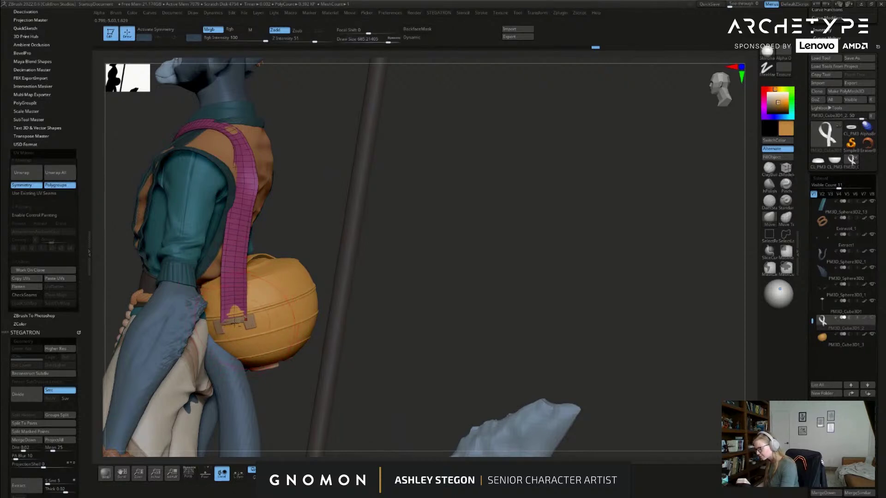
Step: Turn off the polyframe display and fit the strap against the back and shoulder
{"action": "left_click", "coordinate": [283, 393], "text": "ctrl+shift"}
{"action": "key", "text": "shift+f"}
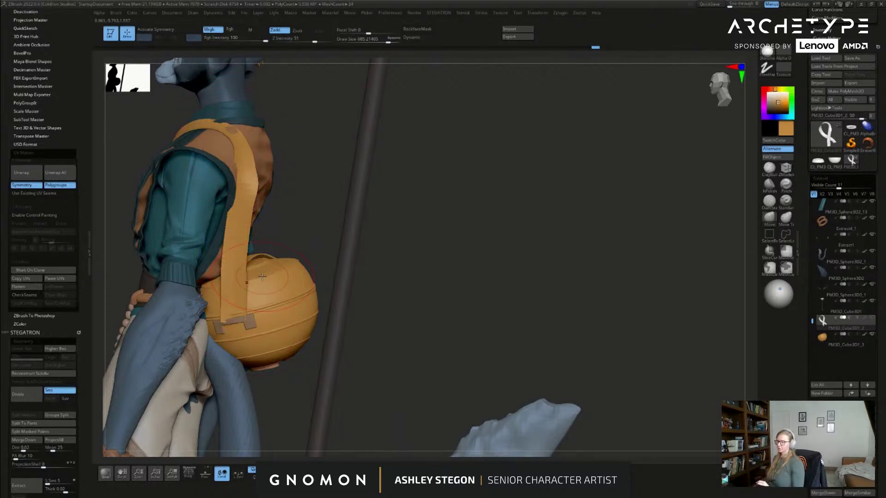
{"action": "left_click_drag", "start_coordinate": [283, 394], "coordinate": [266, 376]}
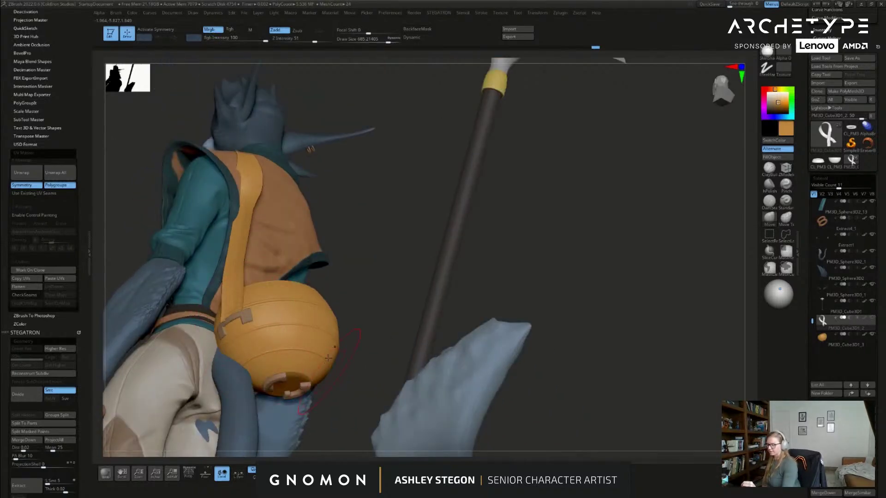
{"action": "left_click_drag", "start_coordinate": [263, 189], "coordinate": [235, 203]}
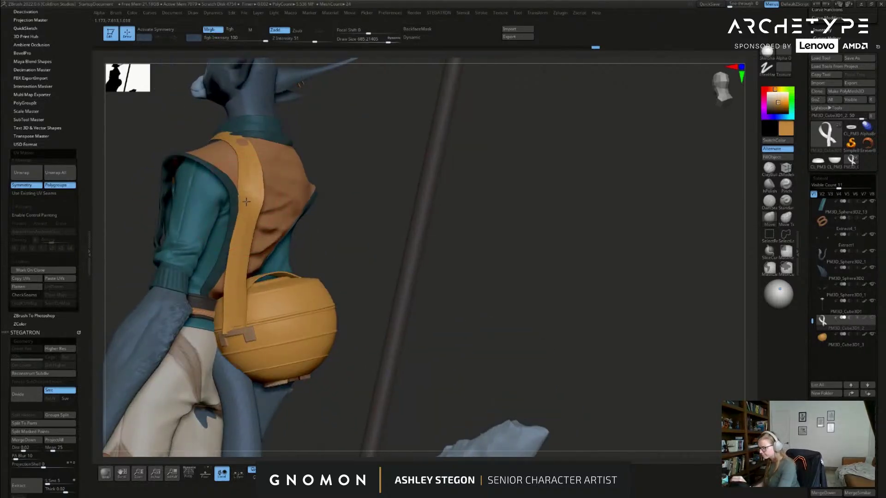
{"action": "right_click_drag", "start_coordinate": [261, 140], "coordinate": [347, 206]}
{"action": "left_click_drag", "start_coordinate": [353, 207], "coordinate": [345, 191]}
{"action": "key", "text": "s"}
{"action": "left_click_drag", "start_coordinate": [247, 272], "coordinate": [253, 278]}
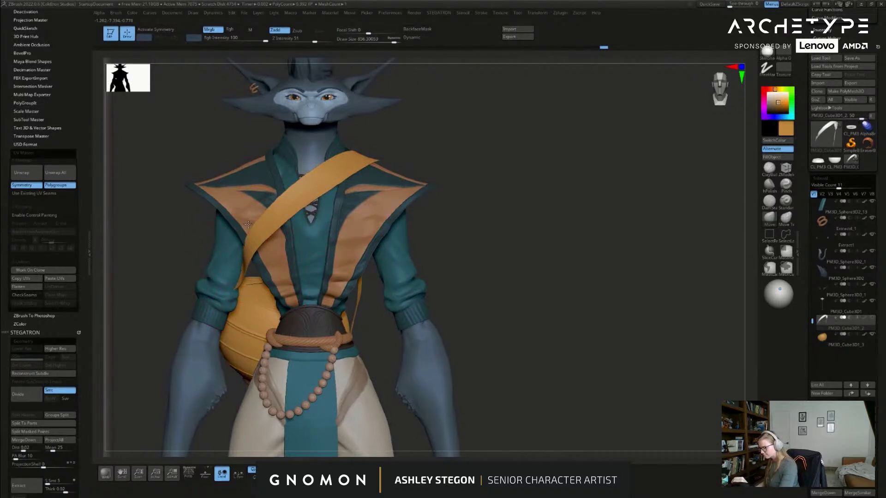
Step: Refine the strap's curve across the chest and around the side of the torso with the Move brush
{"action": "key", "text": "s"}
{"action": "left_click_drag", "start_coordinate": [249, 247], "coordinate": [257, 261]}
{"action": "right_click_drag", "start_coordinate": [257, 253], "coordinate": [283, 237]}
{"action": "key", "text": "s"}
{"action": "left_click_drag", "start_coordinate": [278, 221], "coordinate": [274, 217]}
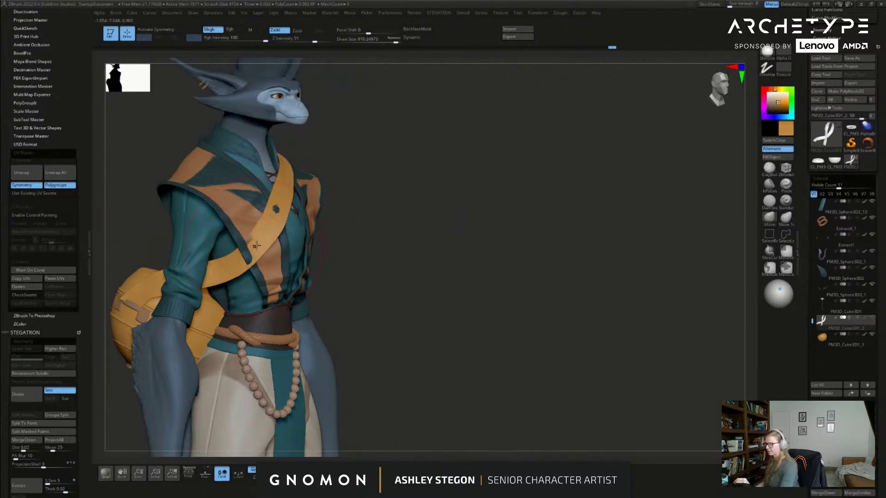
{"action": "right_click_drag", "start_coordinate": [240, 261], "coordinate": [273, 233]}
{"action": "left_click_drag", "start_coordinate": [273, 232], "coordinate": [276, 218]}
{"action": "right_click_drag", "start_coordinate": [362, 289], "coordinate": [445, 263], "text": "ctrl"}
{"action": "right_click_drag", "start_coordinate": [386, 251], "coordinate": [346, 282]}
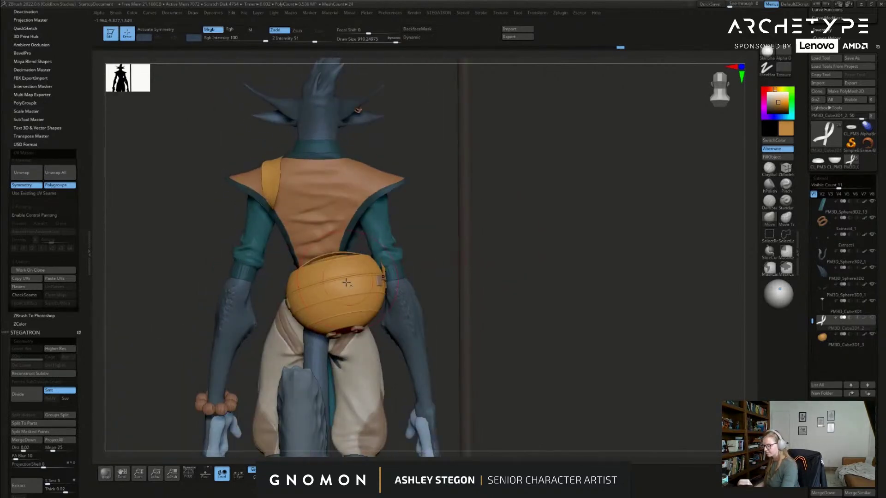
Step: Turn on Double display for the strap so both of its sides are rendered
{"action": "key", "text": "1"}
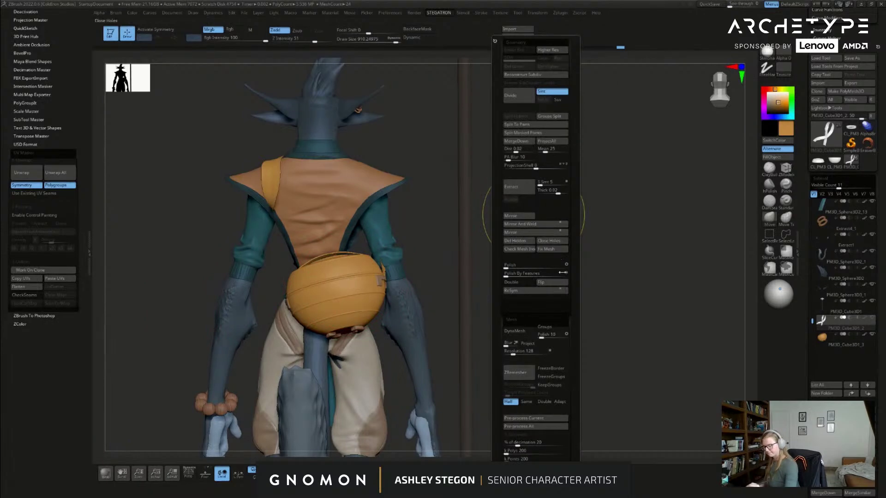
{"action": "left_click", "coordinate": [521, 282]}
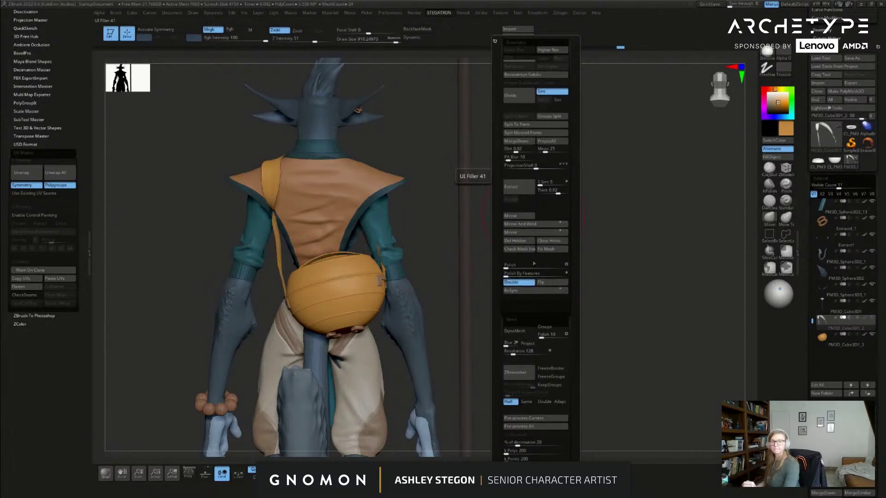
{"action": "left_click", "coordinate": [495, 40]}
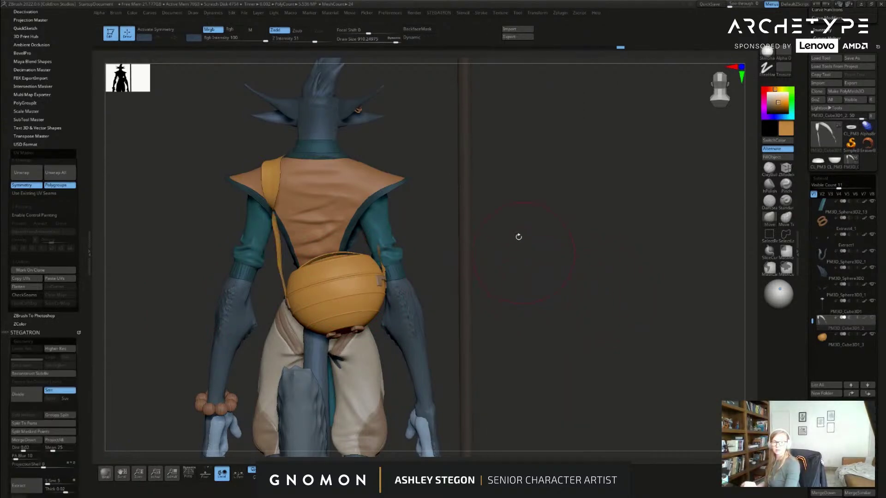
Step: Adjust the strap's fit behind the shoulder and along the back with a smaller Move brush
{"action": "key", "text": "s"}
{"action": "left_click_drag", "start_coordinate": [492, 286], "coordinate": [487, 286]}
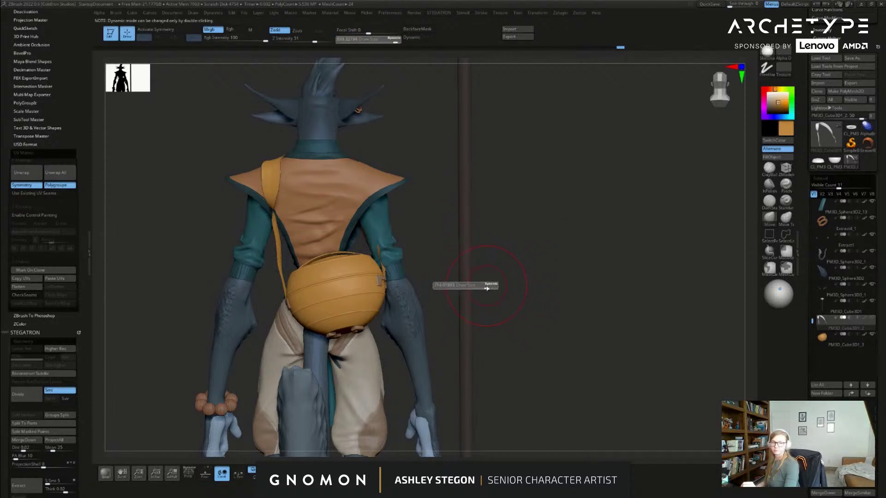
{"action": "right_click_drag", "start_coordinate": [517, 311], "coordinate": [539, 268], "text": "alt"}
{"action": "right_click_drag", "start_coordinate": [317, 236], "coordinate": [346, 221]}
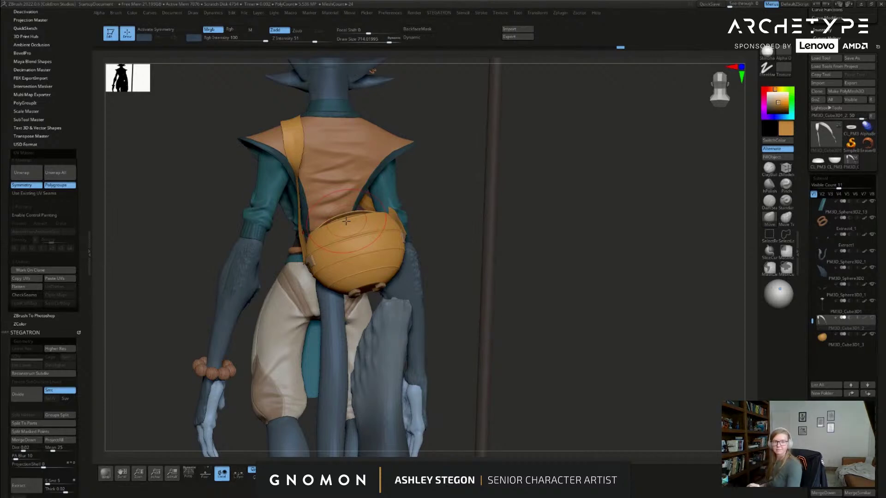
{"action": "key", "text": "s"}
{"action": "left_click", "coordinate": [545, 294]}
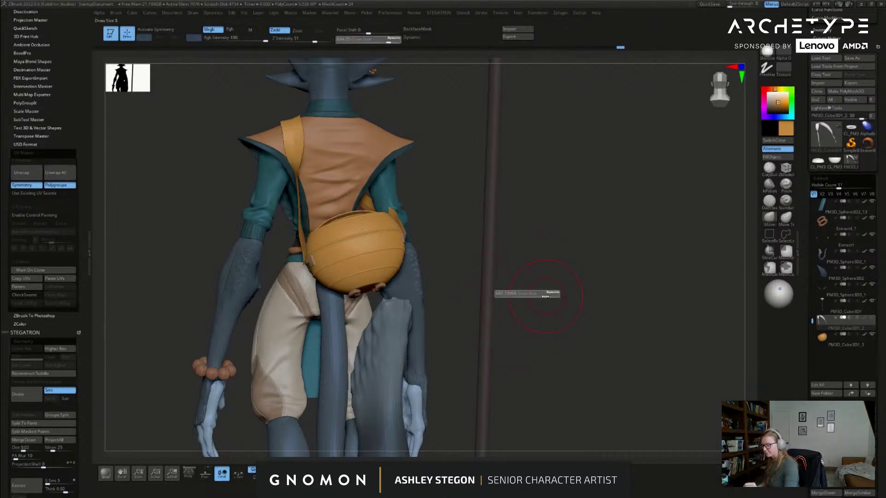
{"action": "mouse_move", "coordinate": [415, 227]}
{"action": "left_mouse_down", "text": "alt"}
{"action": "mouse_move", "coordinate": [479, 226]}
{"action": "mouse_move", "coordinate": [430, 261]}
{"action": "left_mouse_up", "text": "alt"}
Step: Reshape the strap's back section between the shoulder and the bag with a resized Move brush, keeping symmetry off
{"action": "mouse_move", "coordinate": [429, 262]}
{"action": "right_mouse_down"}
{"action": "mouse_move", "coordinate": [506, 272]}
{"action": "mouse_move", "coordinate": [510, 318]}
{"action": "mouse_move", "coordinate": [453, 244]}
{"action": "right_mouse_up"}
{"action": "key", "text": "s"}
{"action": "left_click", "coordinate": [502, 272]}
{"action": "key", "text": "shift+f"}
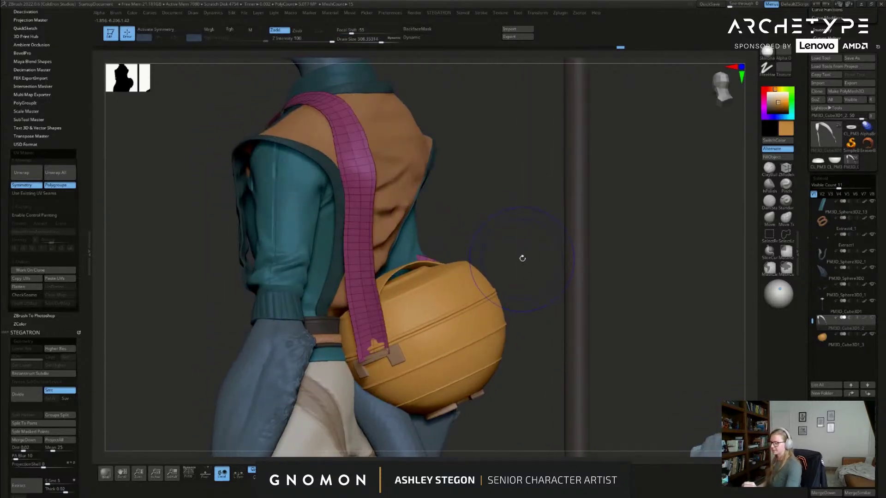
{"action": "key", "text": "shift+f"}
{"action": "right_click_drag", "start_coordinate": [523, 254], "coordinate": [450, 258]}
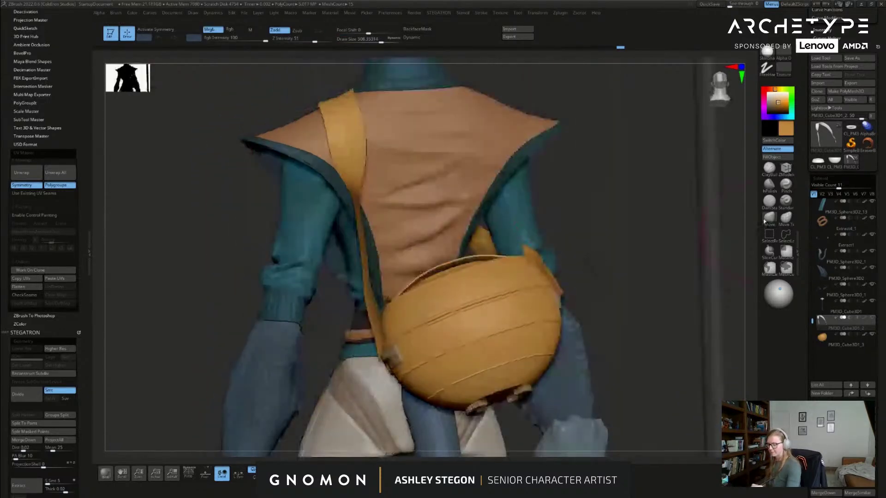
{"action": "key", "text": "x"}
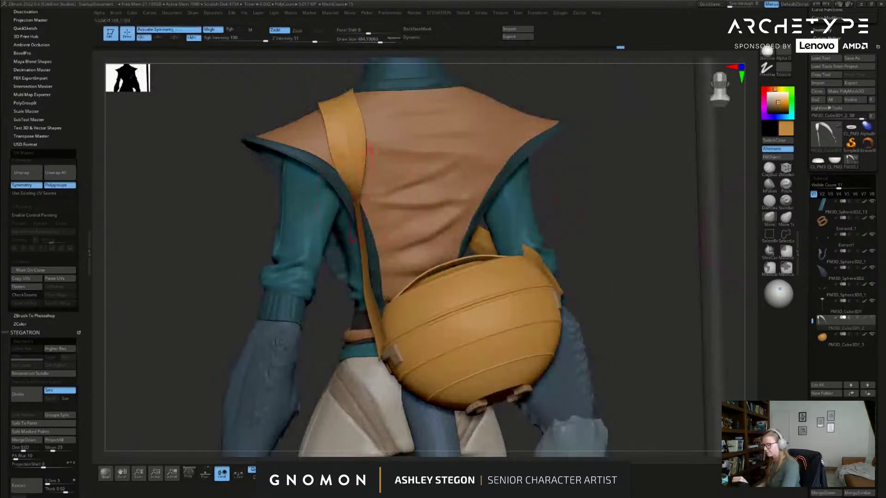
{"action": "right_click_drag", "start_coordinate": [374, 194], "coordinate": [404, 179]}
{"action": "key", "text": "x"}
{"action": "left_click_drag", "start_coordinate": [389, 182], "coordinate": [377, 182]}
{"action": "right_click_drag", "start_coordinate": [374, 183], "coordinate": [355, 195]}
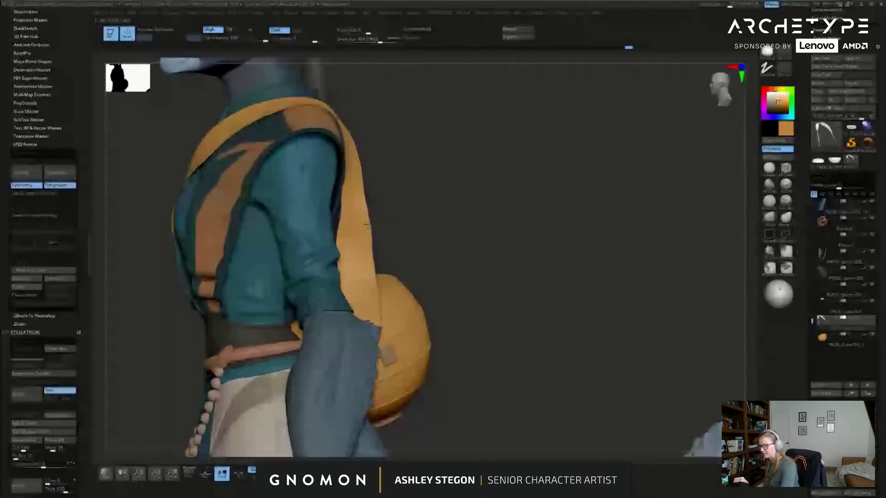
{"action": "mouse_move", "coordinate": [368, 225]}
{"action": "right_mouse_down"}
{"action": "mouse_move", "coordinate": [355, 158]}
{"action": "mouse_move", "coordinate": [358, 203]}
{"action": "mouse_move", "coordinate": [382, 226]}
{"action": "mouse_move", "coordinate": [397, 207]}
{"action": "mouse_move", "coordinate": [392, 166]}
{"action": "mouse_move", "coordinate": [411, 217]}
{"action": "mouse_move", "coordinate": [431, 186]}
{"action": "right_mouse_up"}
{"action": "key", "text": "s"}
{"action": "left_click", "coordinate": [356, 207]}
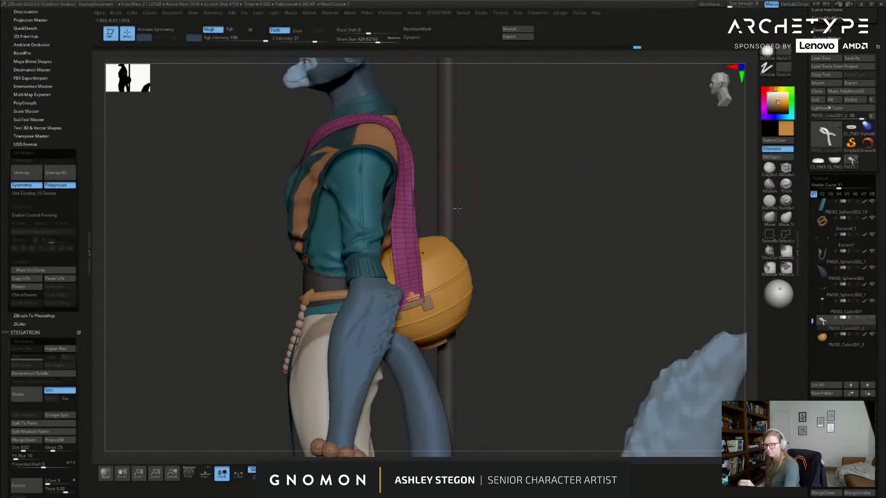
Step: Isolate the strap, mask its upper part and rotate the section hanging down the back by about -12 degrees
{"action": "left_click", "coordinate": [387, 467]}
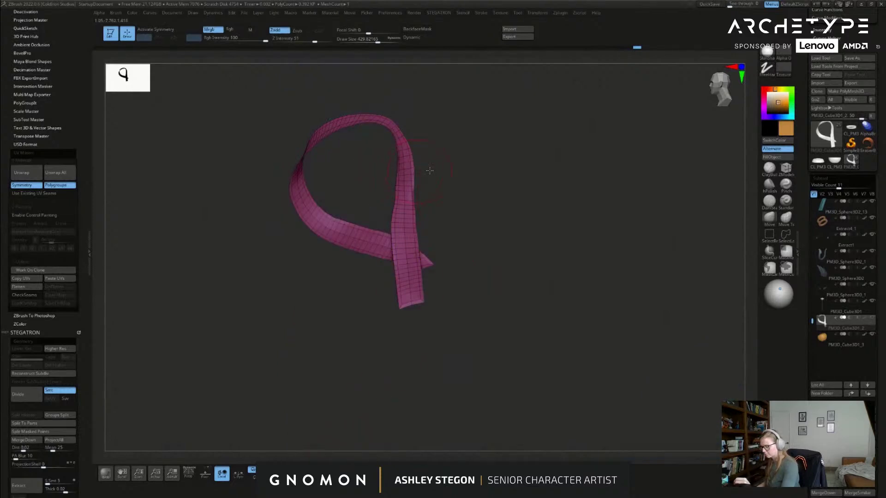
{"action": "right_click_drag", "start_coordinate": [419, 170], "coordinate": [438, 166]}
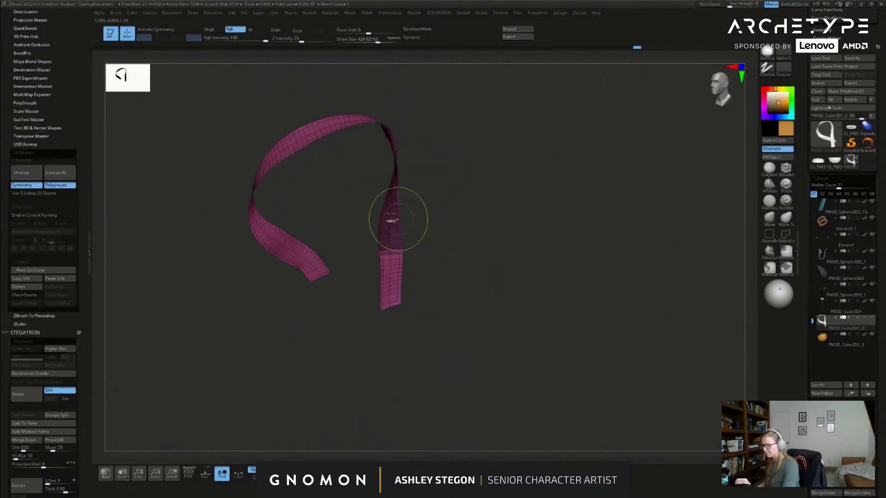
{"action": "right_click_drag", "start_coordinate": [463, 219], "coordinate": [392, 188]}
{"action": "key", "text": "w"}
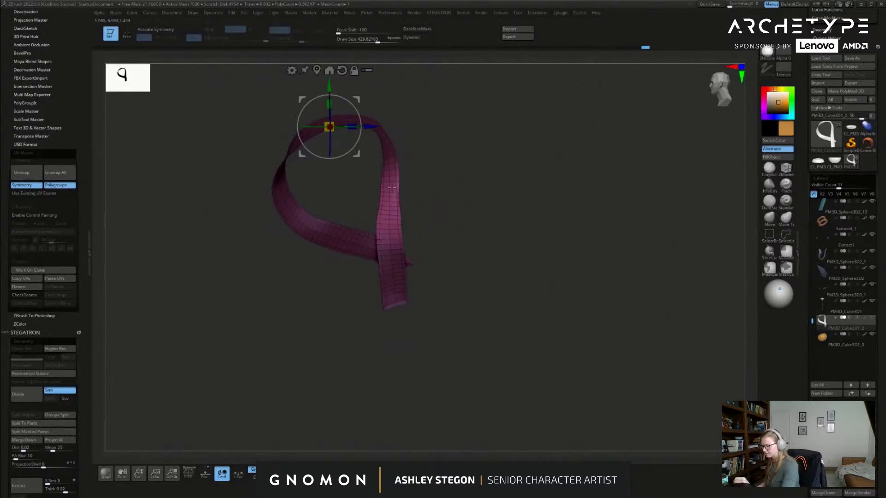
{"action": "left_click", "coordinate": [391, 199]}
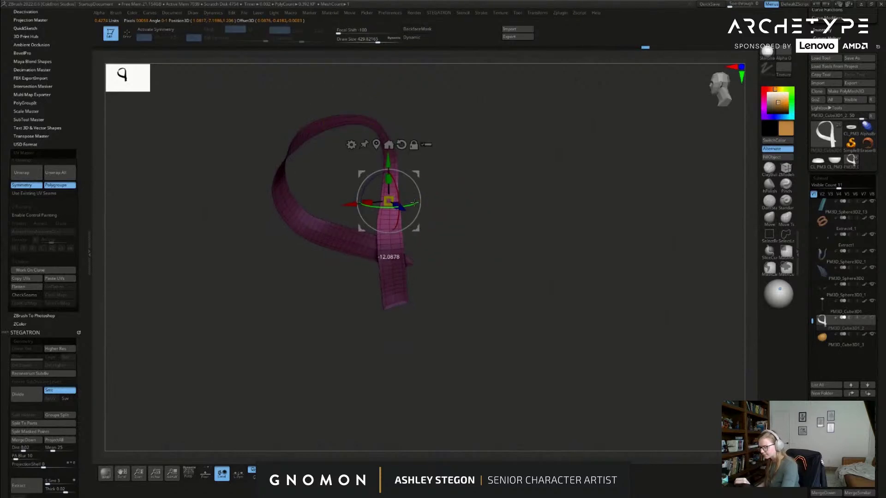
{"action": "key", "text": "q"}
Step: Give the strap thickness with ZModeler's polygon Extrude action targeting Polygroup All
{"action": "right_click_drag", "start_coordinate": [471, 223], "coordinate": [482, 261]}
{"action": "key", "text": "s"}
{"action": "left_click_drag", "start_coordinate": [403, 355], "coordinate": [392, 355]}
{"action": "right_click_drag", "start_coordinate": [403, 355], "coordinate": [415, 374], "text": "ctrl"}
{"action": "right_click_drag", "start_coordinate": [415, 374], "coordinate": [512, 318]}
{"action": "left_click", "coordinate": [783, 172]}
{"action": "right_click_drag", "start_coordinate": [455, 300], "coordinate": [409, 316]}
{"action": "key", "text": "space"}
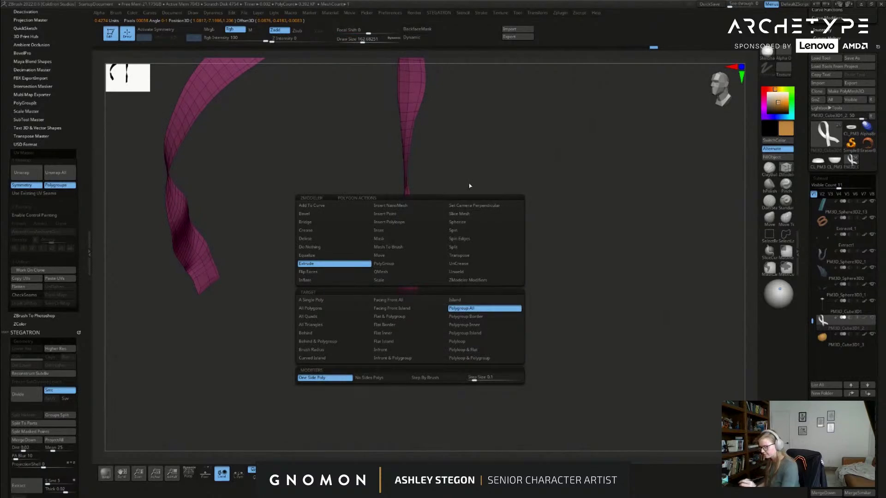
{"action": "left_click", "coordinate": [461, 309]}
{"action": "left_click_drag", "start_coordinate": [405, 312], "coordinate": [405, 311]}
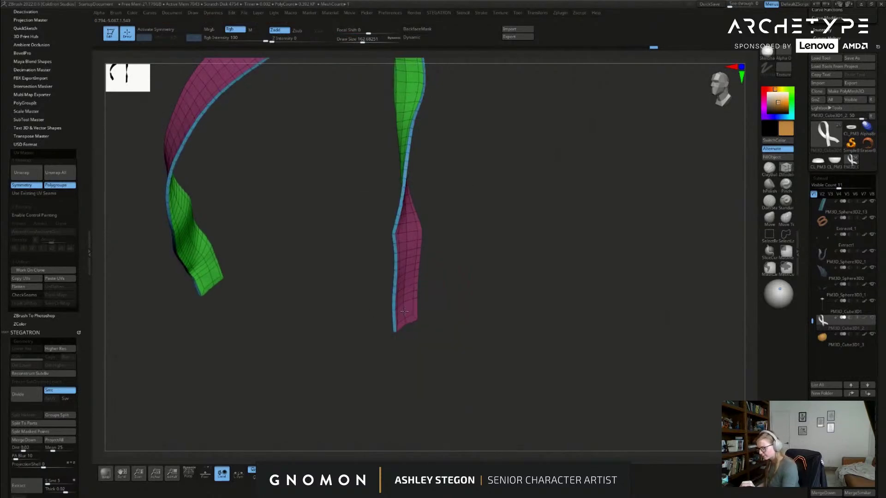
Step: Regroup the thickened strap's faces with Groups By Normals
{"action": "key", "text": "space"}
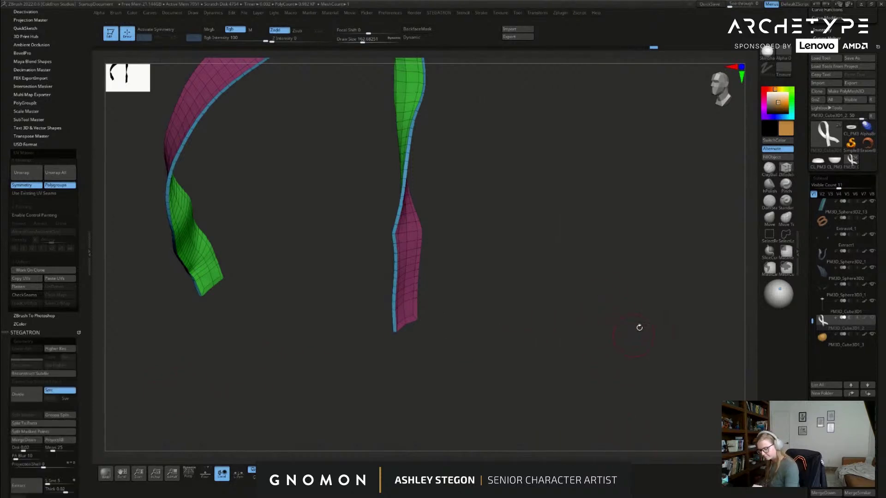
{"action": "key", "text": "space"}
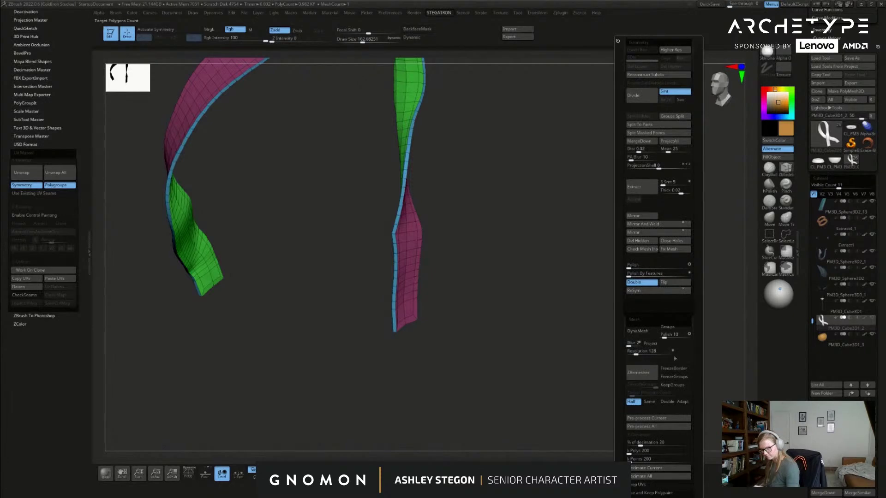
{"action": "left_click", "coordinate": [643, 320]}
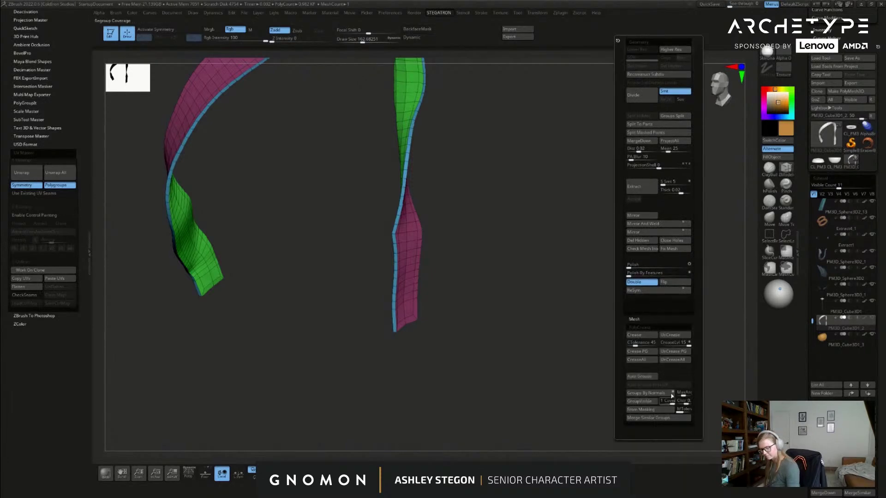
{"action": "left_click", "coordinate": [655, 393]}
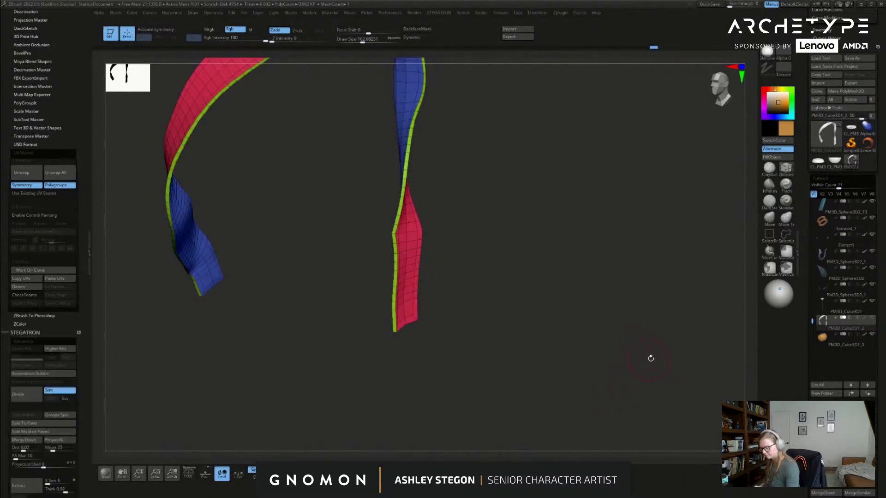
Step: Smooth the strap's surface and edges with Polish By Features
{"action": "key", "text": "space"}
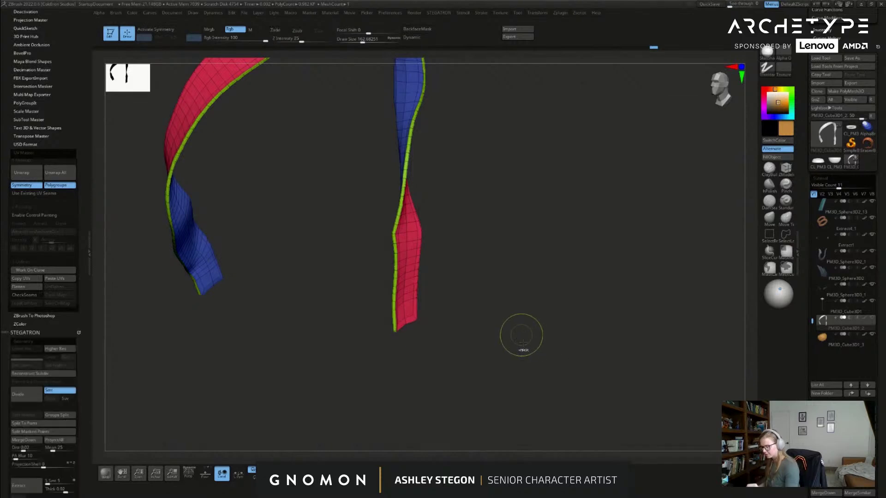
{"action": "left_click_drag", "start_coordinate": [568, 291], "coordinate": [569, 291]}
{"action": "key", "text": "space"}
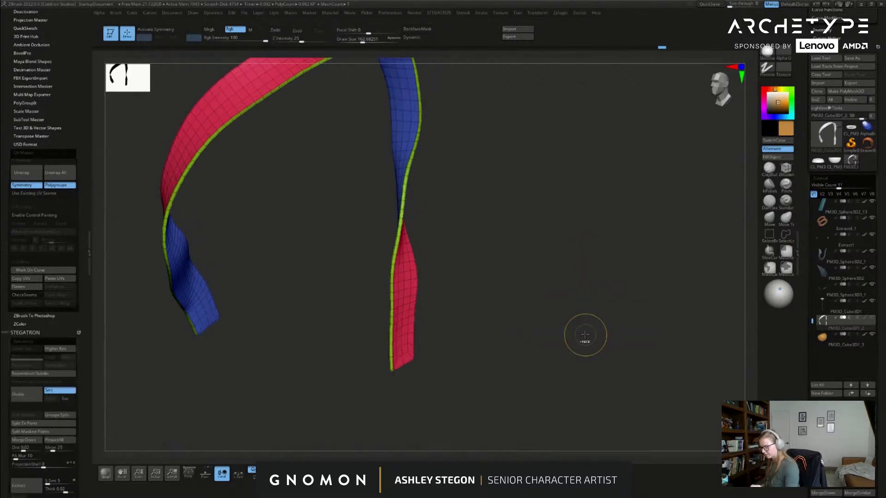
{"action": "key", "text": "space"}
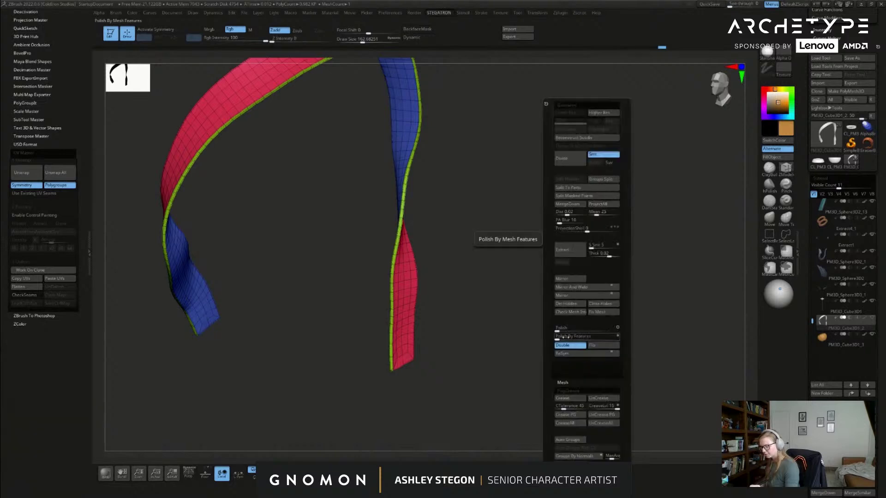
{"action": "left_click", "coordinate": [569, 335]}
{"action": "left_click_drag", "start_coordinate": [620, 305], "coordinate": [569, 273]}
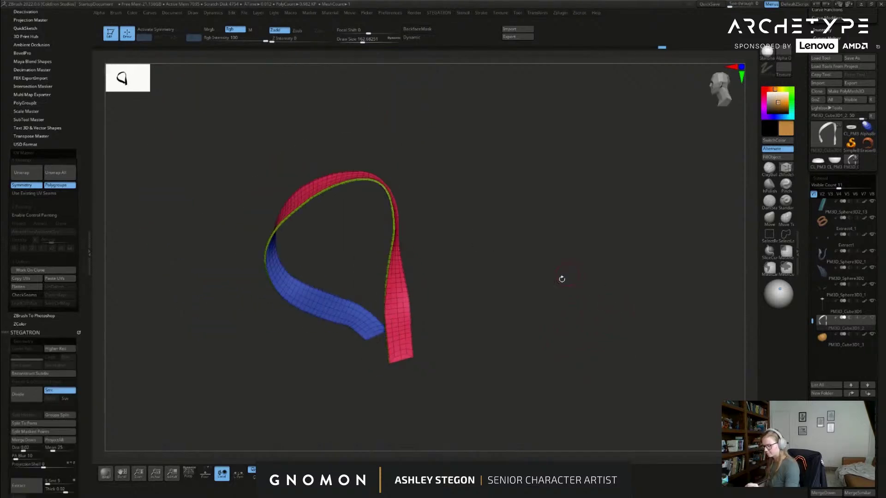
Step: Show the whole character again and examine the thickened strap's fit from the back, side and front
{"action": "left_click", "coordinate": [372, 473]}
{"action": "mouse_move", "coordinate": [547, 327]}
{"action": "left_mouse_down"}
{"action": "mouse_move", "coordinate": [519, 328]}
{"action": "mouse_move", "coordinate": [579, 302]}
{"action": "mouse_move", "coordinate": [557, 269]}
{"action": "left_mouse_up"}
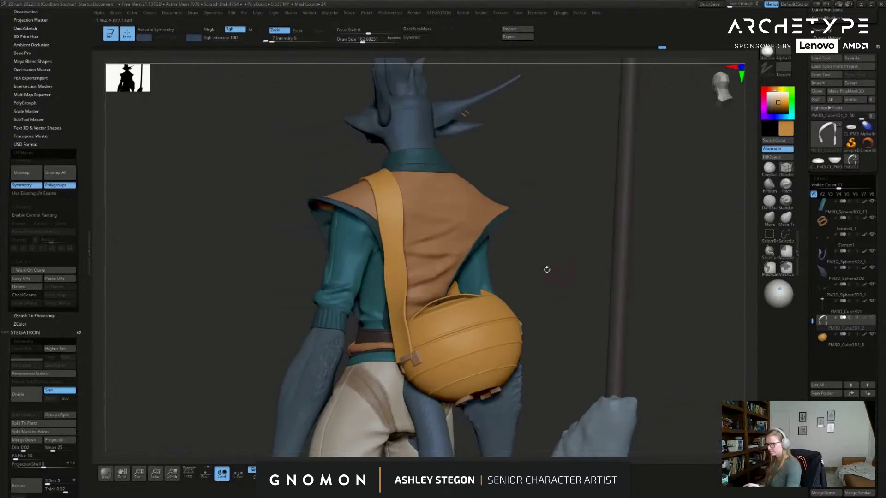
{"action": "left_click_drag", "start_coordinate": [530, 231], "coordinate": [642, 210]}
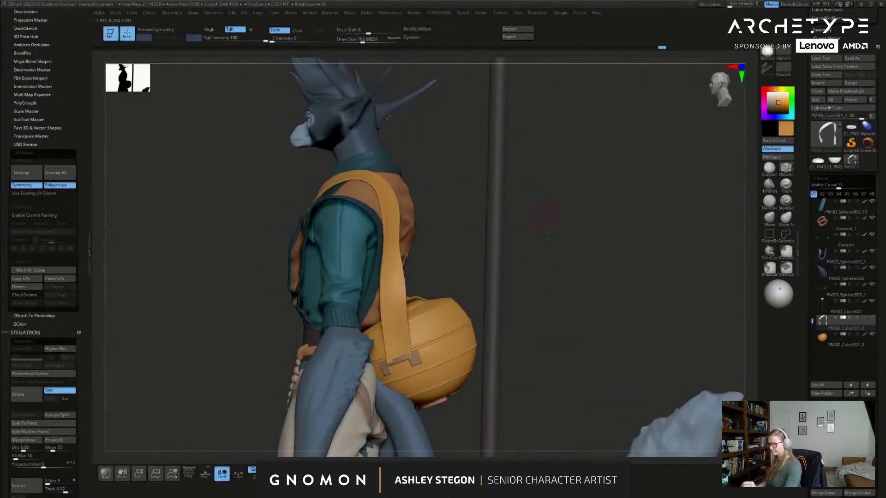
{"action": "left_click_drag", "start_coordinate": [547, 223], "coordinate": [567, 235], "text": "shift"}
{"action": "left_click_drag", "start_coordinate": [461, 234], "coordinate": [562, 273]}
{"action": "mouse_move", "coordinate": [588, 336]}
{"action": "left_mouse_down"}
{"action": "mouse_move", "coordinate": [573, 290]}
{"action": "mouse_move", "coordinate": [580, 257]}
{"action": "mouse_move", "coordinate": [616, 252]}
{"action": "mouse_move", "coordinate": [581, 303]}
{"action": "mouse_move", "coordinate": [564, 291]}
{"action": "mouse_move", "coordinate": [564, 300]}
{"action": "mouse_move", "coordinate": [519, 312]}
{"action": "left_mouse_up"}
{"action": "key", "text": "s"}
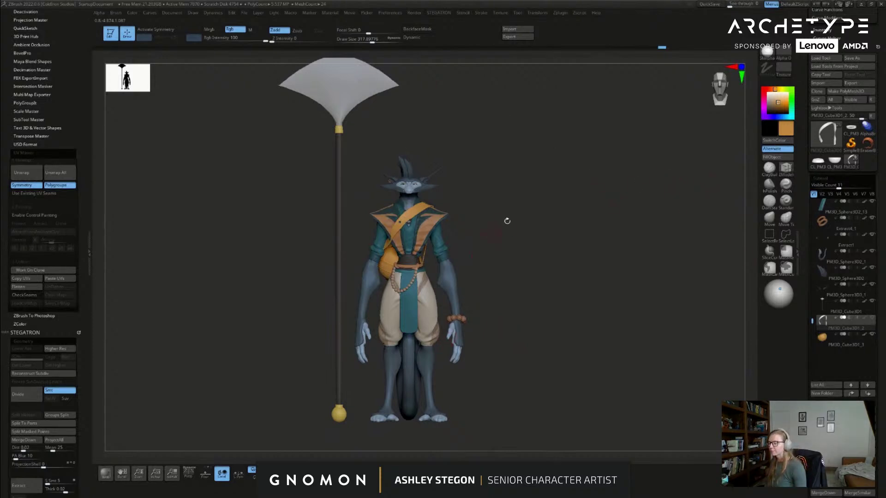
Step: Switch to the reference board and compare the character concept sheet and monk photos with the model
{"action": "key", "text": "alt+Tab"}
{"action": "scroll", "coordinate": [394, 25], "scroll_direction": "down", "scroll_amount": 3}
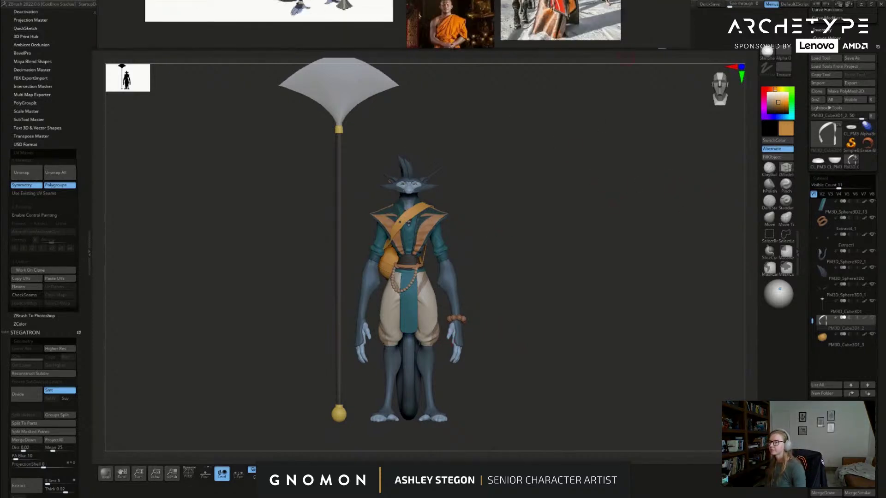
{"action": "middle_click_drag", "start_coordinate": [424, 23], "coordinate": [461, 44]}
{"action": "right_click_drag", "start_coordinate": [461, 44], "coordinate": [474, 85]}
{"action": "right_click_drag", "start_coordinate": [490, 0], "coordinate": [531, 178]}
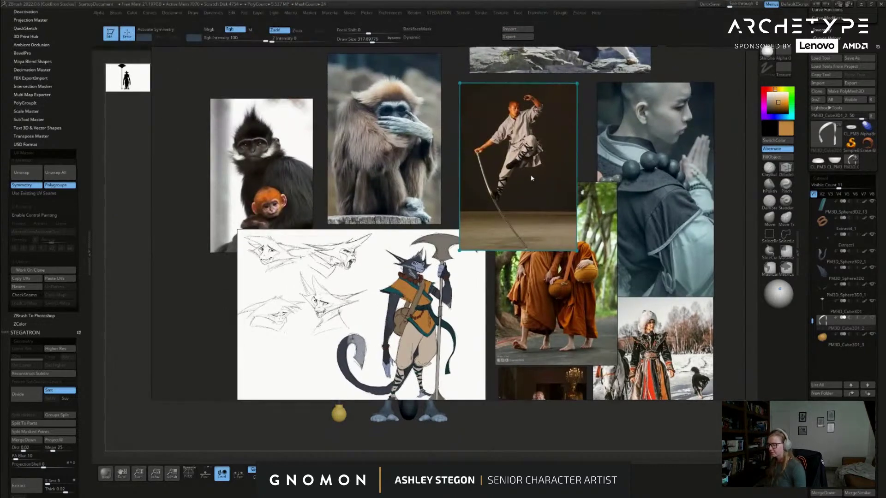
{"action": "left_click", "coordinate": [455, 149]}
{"action": "scroll", "coordinate": [516, 146], "scroll_direction": "up", "scroll_amount": 3}
{"action": "mouse_move", "coordinate": [520, 161]}
{"action": "middle_mouse_down"}
{"action": "mouse_move", "coordinate": [445, 302]}
{"action": "mouse_move", "coordinate": [458, 214]}
{"action": "middle_mouse_up"}
{"action": "scroll", "coordinate": [438, 326], "scroll_direction": "down", "scroll_amount": 3}
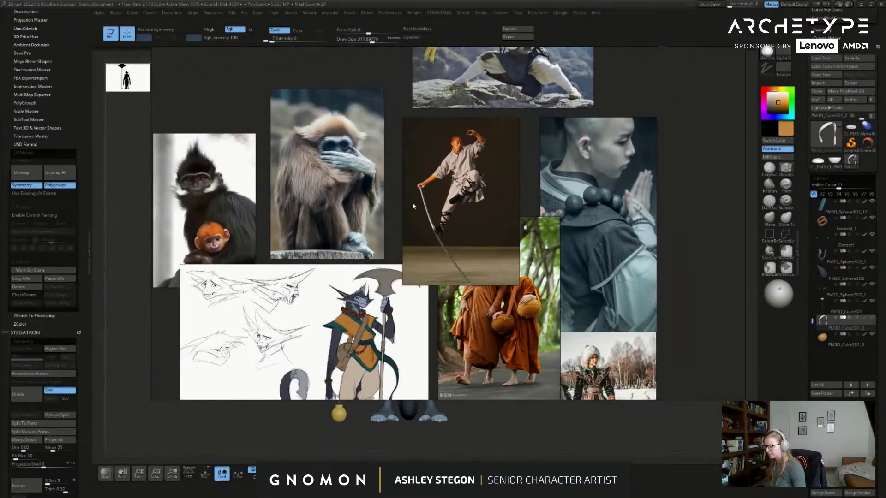
{"action": "middle_click_drag", "start_coordinate": [464, 261], "coordinate": [482, 190]}
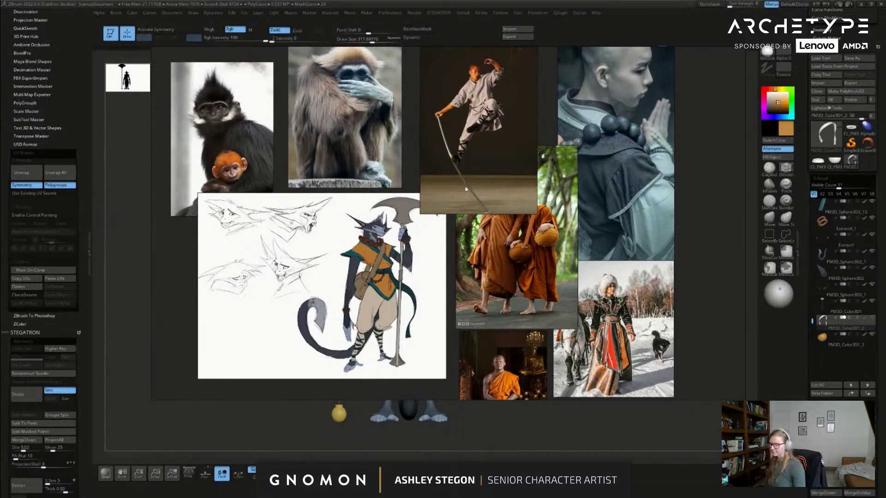
{"action": "middle_click_drag", "start_coordinate": [493, 209], "coordinate": [488, 238]}
{"action": "right_click_drag", "start_coordinate": [489, 238], "coordinate": [466, 0]}
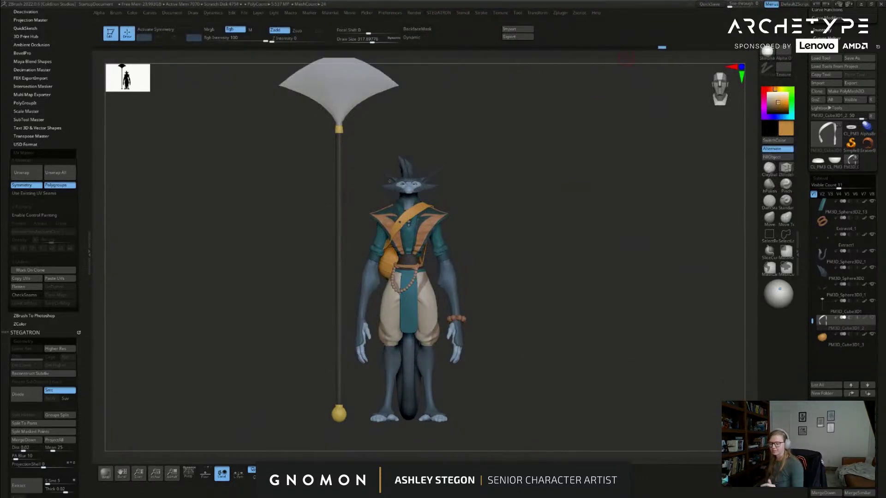
Step: Select the staff subtool, lower its subdivision level and isolate it with the polyframe display on
{"action": "left_click", "coordinate": [835, 309]}
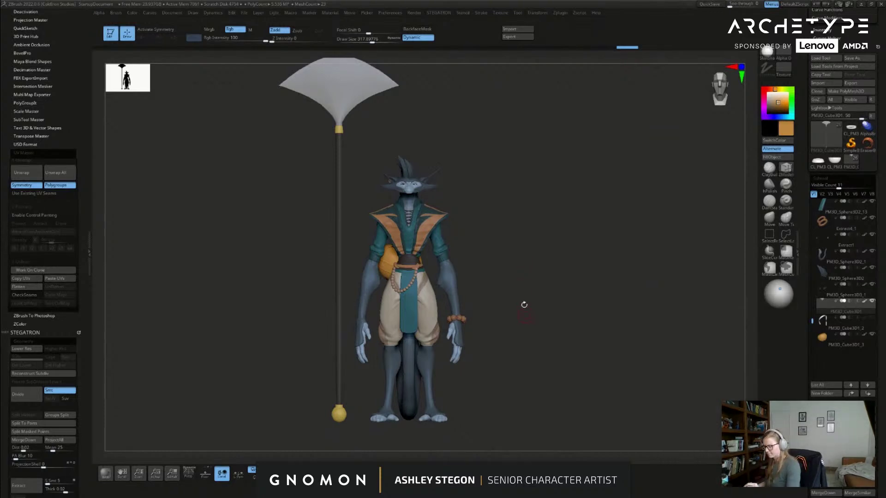
{"action": "mouse_move", "coordinate": [548, 291]}
{"action": "left_mouse_down", "text": "alt"}
{"action": "mouse_move", "coordinate": [538, 293]}
{"action": "mouse_move", "coordinate": [560, 287]}
{"action": "left_mouse_up", "text": "alt"}
{"action": "key", "text": "shift+f"}
{"action": "key", "text": "shift+f"}
{"action": "key", "text": "shift+f"}
{"action": "key", "text": "shift+d"}
{"action": "left_click", "coordinate": [346, 473]}
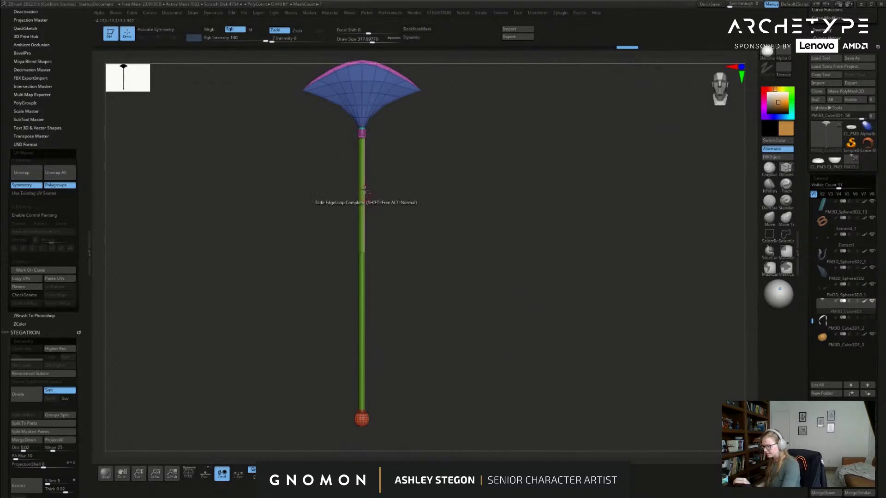
Step: Set the ZModeler edge action to Insert with the Single EdgeLoop target over the staff's shaft
{"action": "left_click_drag", "start_coordinate": [387, 299], "coordinate": [383, 235], "text": "alt"}
{"action": "left_click_drag", "start_coordinate": [474, 237], "coordinate": [538, 208], "text": "alt"}
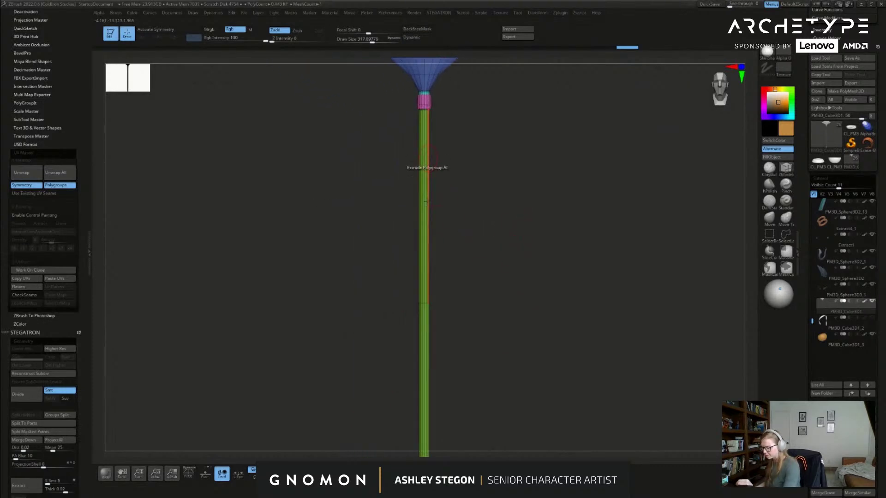
{"action": "left_click_drag", "start_coordinate": [499, 375], "coordinate": [663, 192], "text": "alt"}
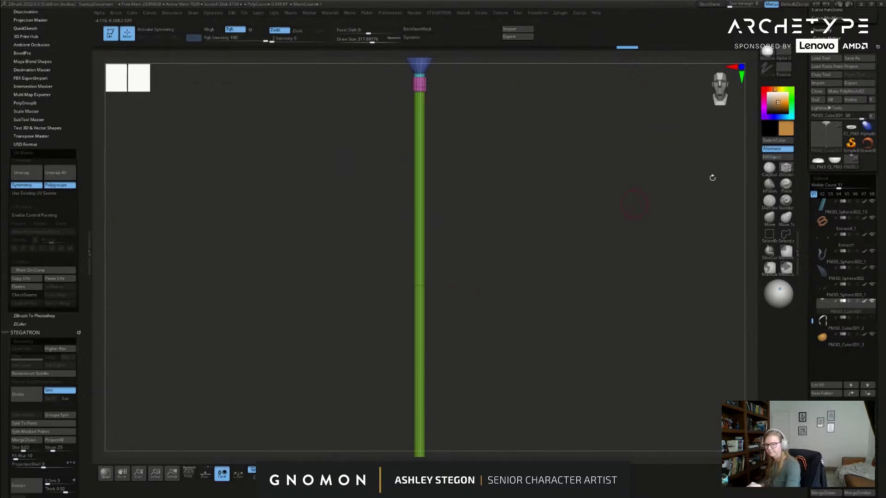
{"action": "key", "text": "s"}
{"action": "left_click_drag", "start_coordinate": [574, 257], "coordinate": [568, 245]}
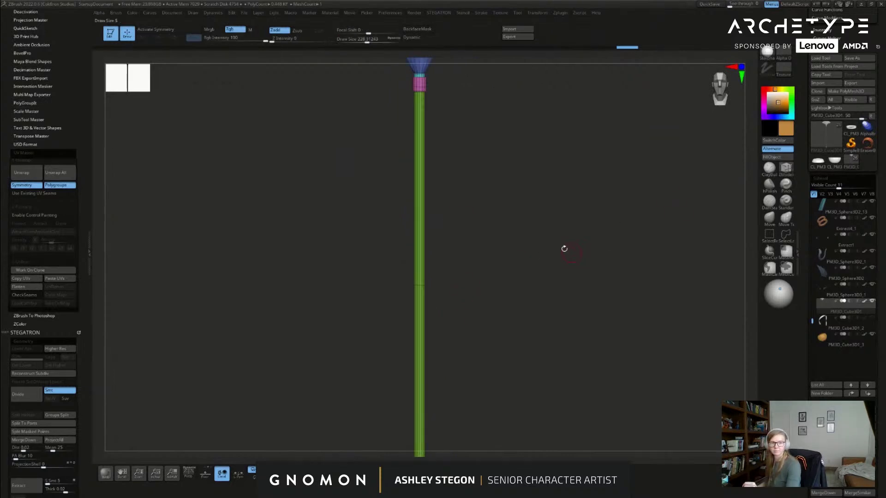
{"action": "right_click_drag", "start_coordinate": [420, 238], "coordinate": [493, 208], "text": "ctrl"}
{"action": "right_click_drag", "start_coordinate": [496, 276], "coordinate": [513, 264], "text": "ctrl"}
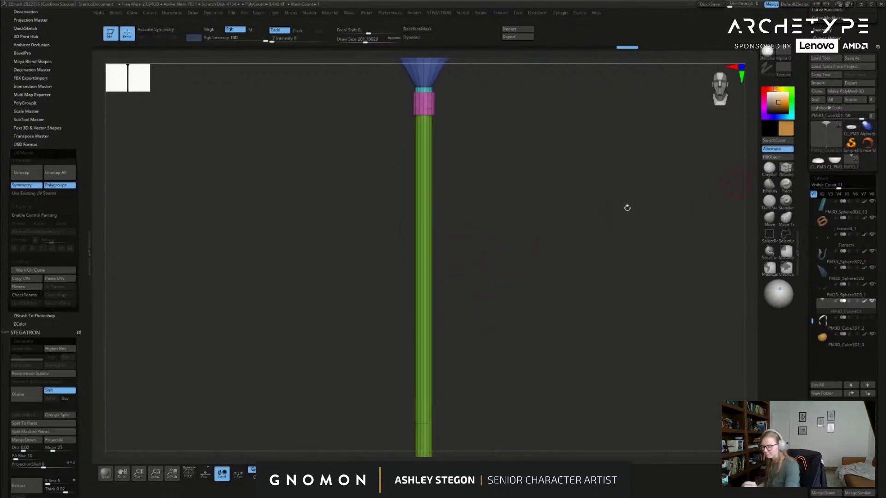
{"action": "right_click_drag", "start_coordinate": [429, 257], "coordinate": [427, 267], "text": "ctrl"}
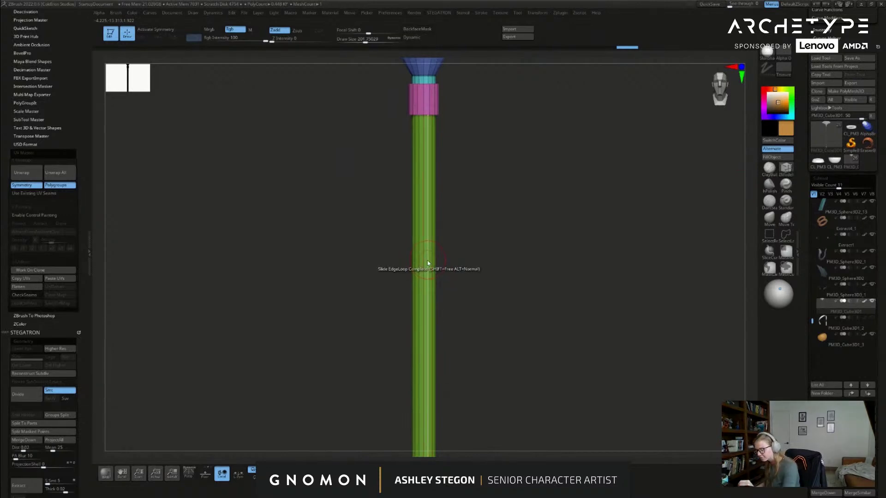
{"action": "key", "text": "space"}
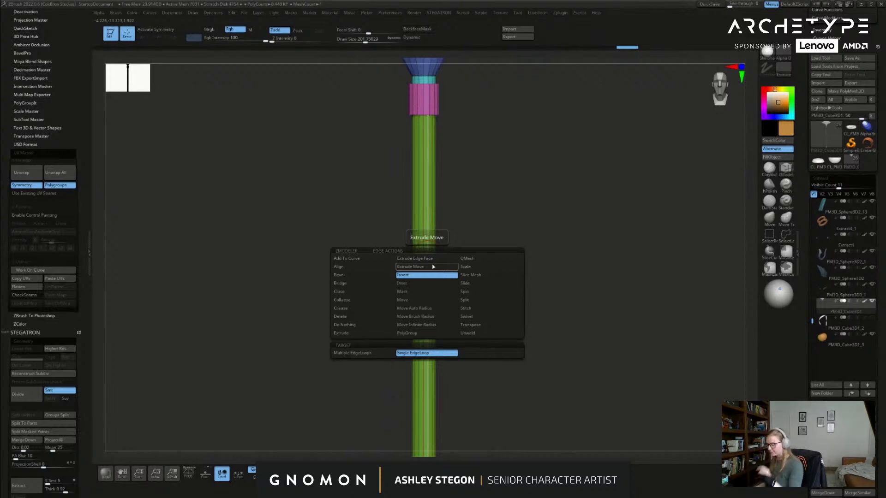
{"action": "left_click", "coordinate": [425, 275]}
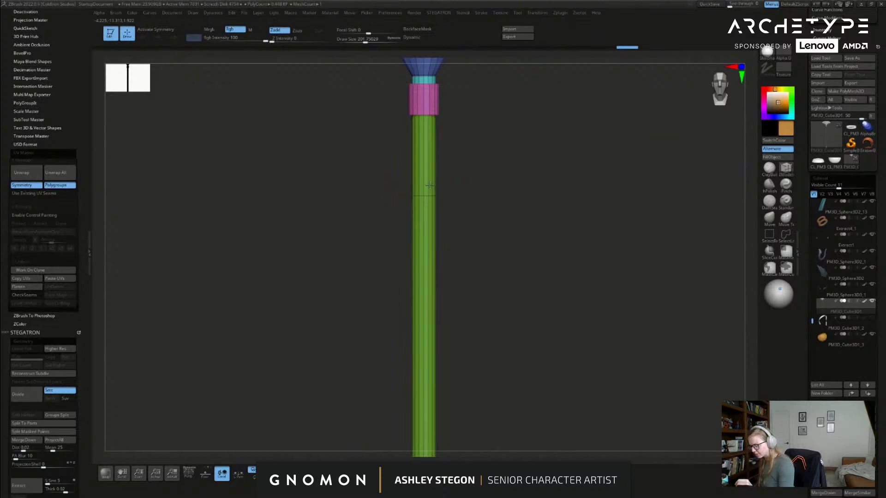
Step: Switch the Insert target to Multiple EdgeLoops and add evenly spaced loops along both halves of the staff's shaft
{"action": "key", "text": "d"}
{"action": "key", "text": "space"}
{"action": "left_click", "coordinate": [357, 280]}
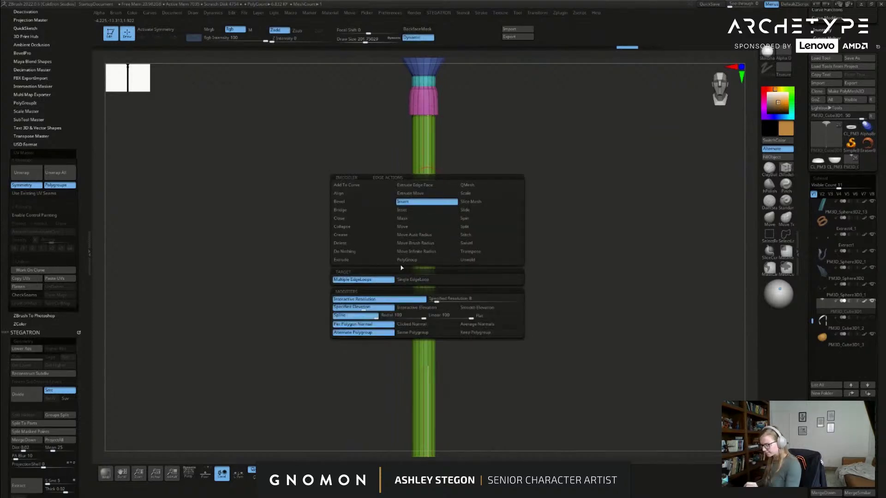
{"action": "left_click", "coordinate": [437, 300]}
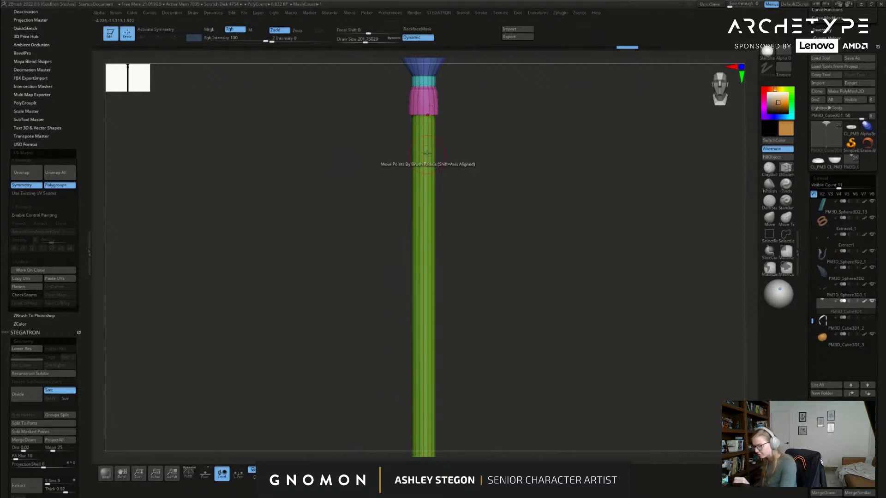
{"action": "key", "text": "s"}
{"action": "left_click_drag", "start_coordinate": [475, 178], "coordinate": [472, 178]}
{"action": "mouse_move", "coordinate": [482, 217]}
{"action": "left_mouse_down"}
{"action": "mouse_move", "coordinate": [441, 201]}
{"action": "mouse_move", "coordinate": [494, 222]}
{"action": "mouse_move", "coordinate": [513, 296]}
{"action": "mouse_move", "coordinate": [497, 184]}
{"action": "mouse_move", "coordinate": [479, 217]}
{"action": "left_mouse_up"}
{"action": "left_click", "coordinate": [431, 192]}
{"action": "key", "text": "shift+d"}
{"action": "mouse_move", "coordinate": [464, 271]}
{"action": "left_mouse_down", "text": "alt"}
{"action": "mouse_move", "coordinate": [461, 246]}
{"action": "mouse_move", "coordinate": [482, 239]}
{"action": "mouse_move", "coordinate": [514, 251]}
{"action": "mouse_move", "coordinate": [514, 311]}
{"action": "mouse_move", "coordinate": [500, 256]}
{"action": "left_mouse_up", "text": "alt"}
{"action": "left_click", "coordinate": [431, 192]}
Step: Isolate the shaft's alternating segments and regroup the whole shaft as a single polygroup
{"action": "left_click", "coordinate": [425, 239], "text": "ctrl+shift"}
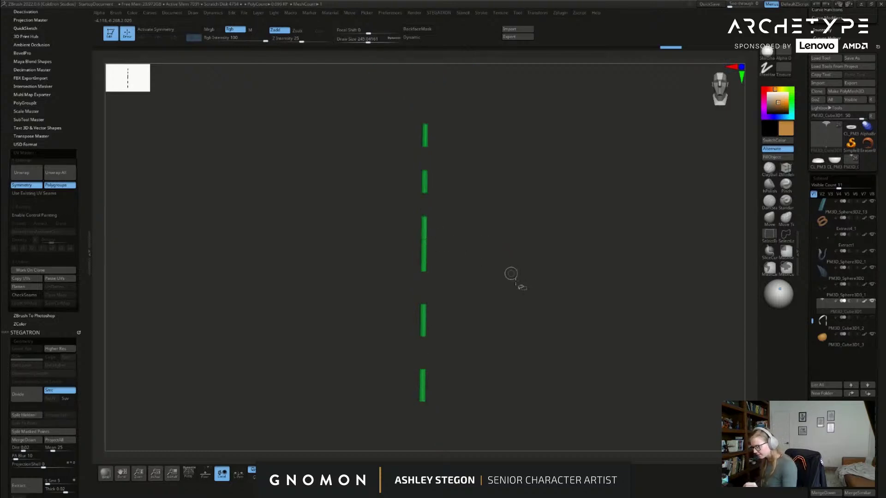
{"action": "key", "text": "ctrl+shift+a"}
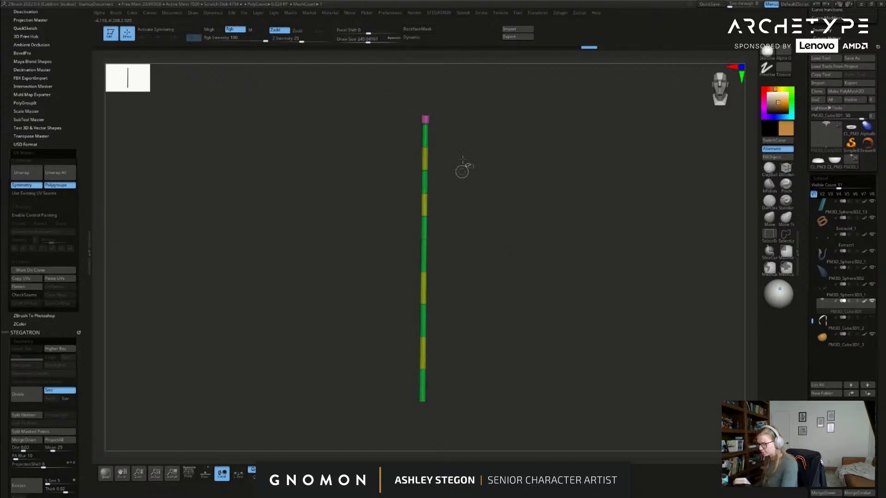
{"action": "mouse_move", "coordinate": [405, 100]}
{"action": "left_mouse_down", "text": "ctrl+shift"}
{"action": "mouse_move", "coordinate": [455, 116]}
{"action": "mouse_move", "coordinate": [461, 227]}
{"action": "mouse_move", "coordinate": [524, 259]}
{"action": "mouse_move", "coordinate": [514, 259]}
{"action": "mouse_move", "coordinate": [515, 341]}
{"action": "mouse_move", "coordinate": [417, 402]}
{"action": "left_mouse_up", "text": "ctrl+shift"}
{"action": "key", "text": "ctrl+z"}
{"action": "key", "text": "shift+f"}
{"action": "left_click", "coordinate": [524, 314], "text": "ctrl+shift"}
Step: Turn off solo mode and frame the whole character beside the staff
{"action": "left_click", "coordinate": [342, 473]}
{"action": "key", "text": "f"}
{"action": "key", "text": "shift+f"}
{"action": "key", "text": "shift+f"}
{"action": "key", "text": "s"}
{"action": "left_click_drag", "start_coordinate": [557, 239], "coordinate": [560, 239]}
{"action": "key", "text": "ctrl"}
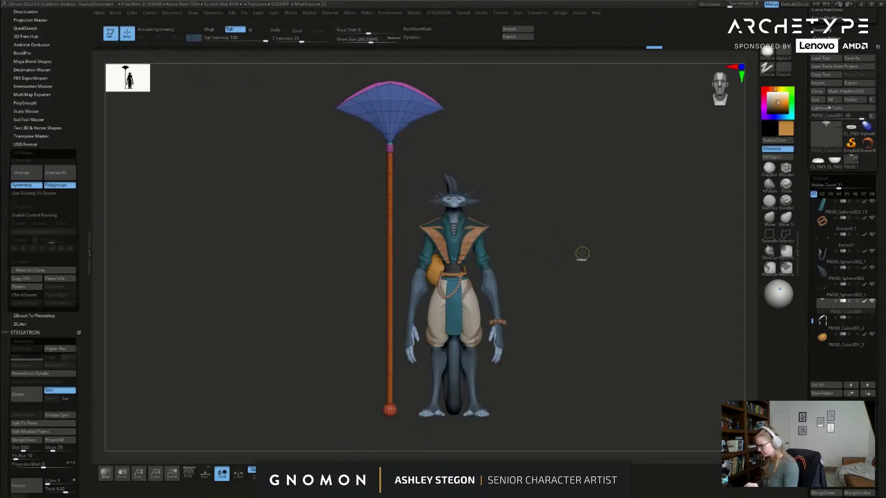
{"action": "key", "text": "ctrl+1"}
{"action": "left_click", "coordinate": [570, 415]}
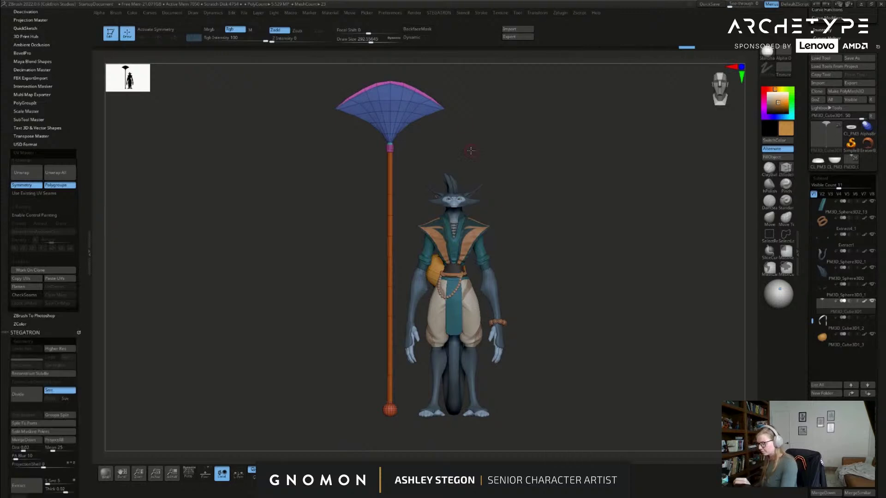
Step: Centre the transform gizmo on the staff and apply the Bend Curve deformer to it
{"action": "key", "text": "w"}
{"action": "right_click_drag", "start_coordinate": [557, 312], "coordinate": [556, 275], "text": "ctrl"}
{"action": "left_click_drag", "start_coordinate": [417, 361], "coordinate": [427, 248], "text": "alt"}
{"action": "left_click_drag", "start_coordinate": [416, 317], "coordinate": [415, 227], "text": "alt"}
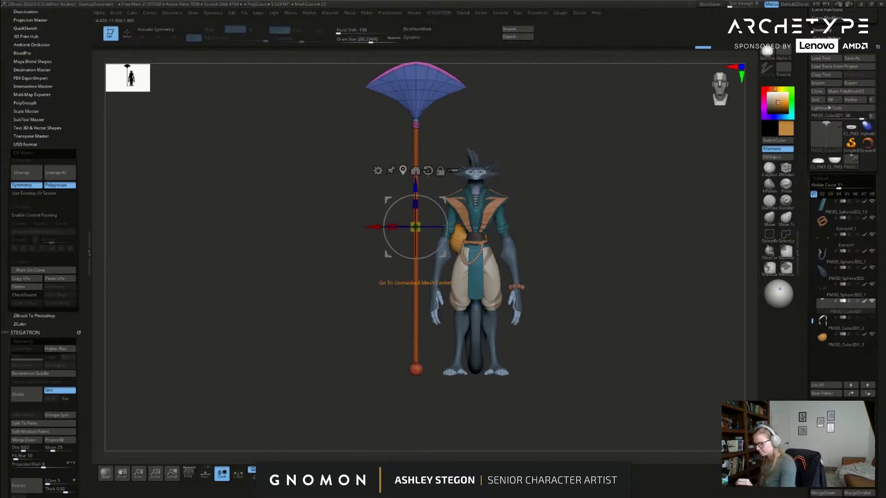
{"action": "left_click", "coordinate": [378, 171]}
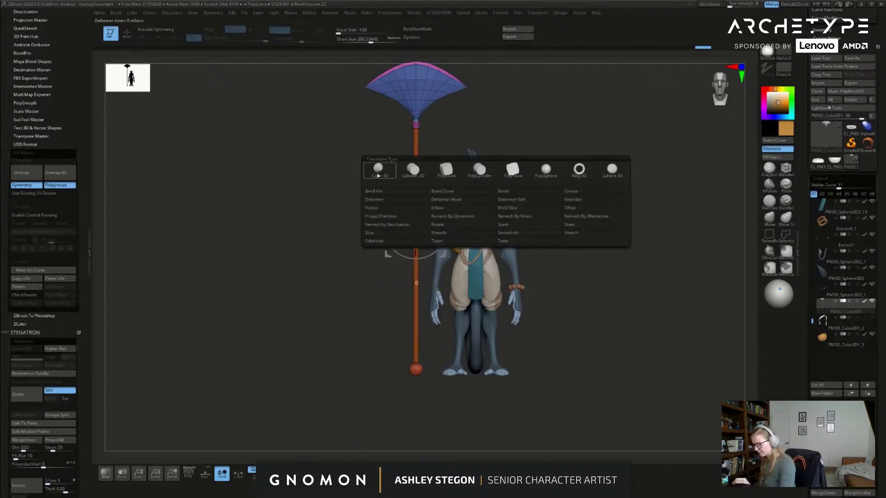
{"action": "left_click_drag", "start_coordinate": [575, 140], "coordinate": [549, 144]}
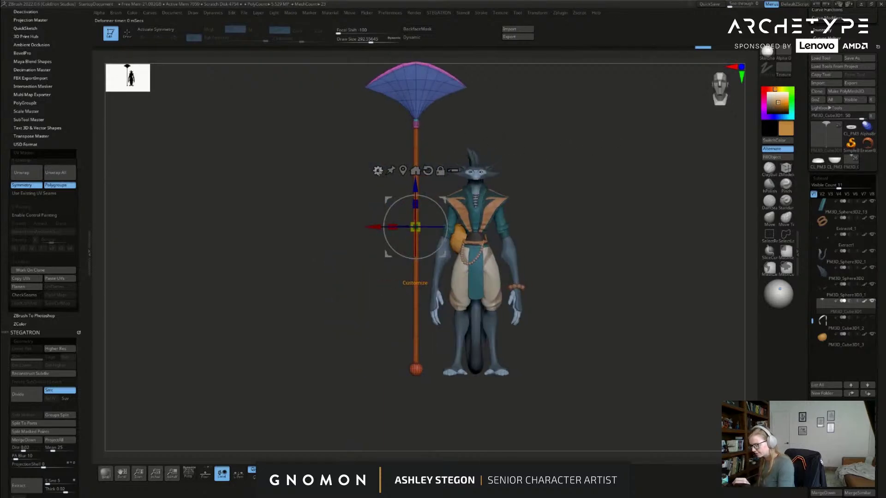
{"action": "left_click", "coordinate": [379, 171]}
{"action": "left_click", "coordinate": [455, 192]}
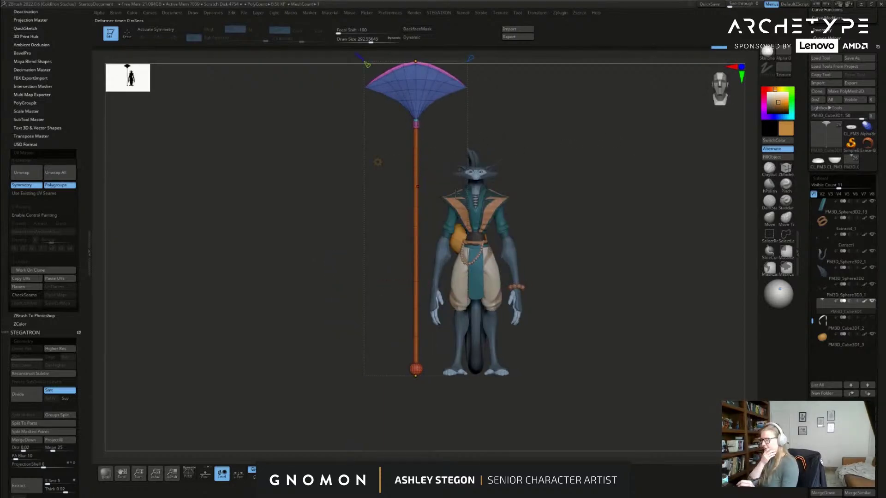
Step: Bow the staff's shaft outward, away from the character, by moving its upper, middle and lower curve points
{"action": "left_click_drag", "start_coordinate": [542, 129], "coordinate": [361, 126]}
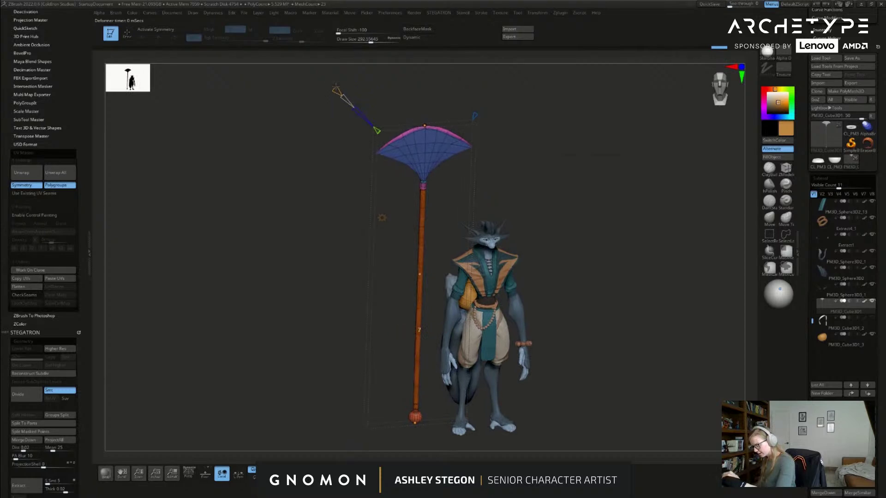
{"action": "left_click_drag", "start_coordinate": [556, 226], "coordinate": [513, 228]}
{"action": "left_click_drag", "start_coordinate": [420, 260], "coordinate": [405, 261]}
{"action": "left_click_drag", "start_coordinate": [418, 339], "coordinate": [406, 341]}
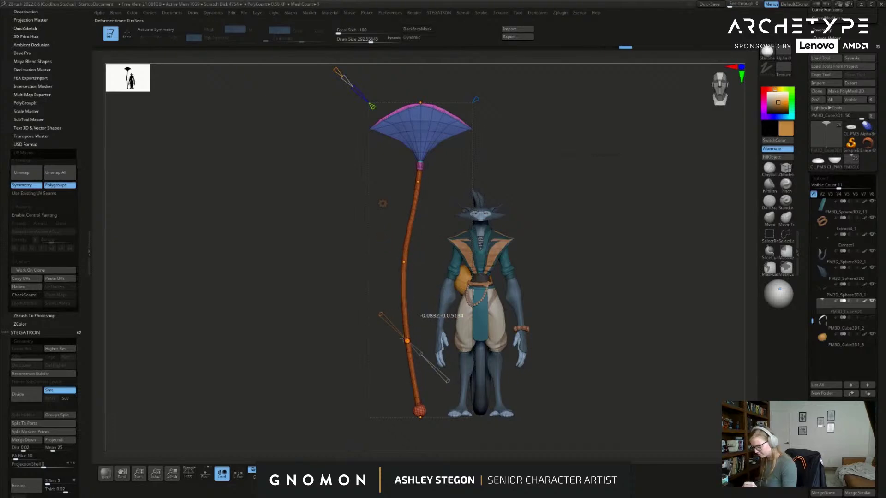
{"action": "left_click_drag", "start_coordinate": [418, 182], "coordinate": [406, 181]}
{"action": "left_click_drag", "start_coordinate": [402, 262], "coordinate": [396, 263]}
{"action": "left_click_drag", "start_coordinate": [406, 341], "coordinate": [401, 341]}
Step: Fine-tune the bend's curve points and both staff ends into one smooth arc, and finish the deformation
{"action": "left_click_drag", "start_coordinate": [407, 182], "coordinate": [402, 190]}
{"action": "left_click_drag", "start_coordinate": [396, 263], "coordinate": [395, 262]}
{"action": "left_click_drag", "start_coordinate": [402, 342], "coordinate": [400, 341]}
{"action": "left_click_drag", "start_coordinate": [420, 417], "coordinate": [422, 417]}
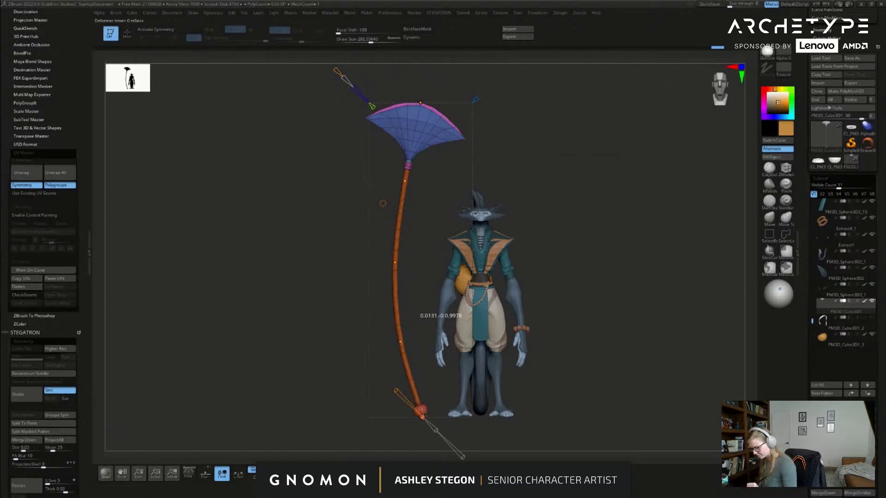
{"action": "left_click", "coordinate": [400, 342]}
{"action": "left_click_drag", "start_coordinate": [395, 262], "coordinate": [394, 262]}
{"action": "left_click_drag", "start_coordinate": [404, 181], "coordinate": [403, 179]}
{"action": "left_click", "coordinate": [420, 102]}
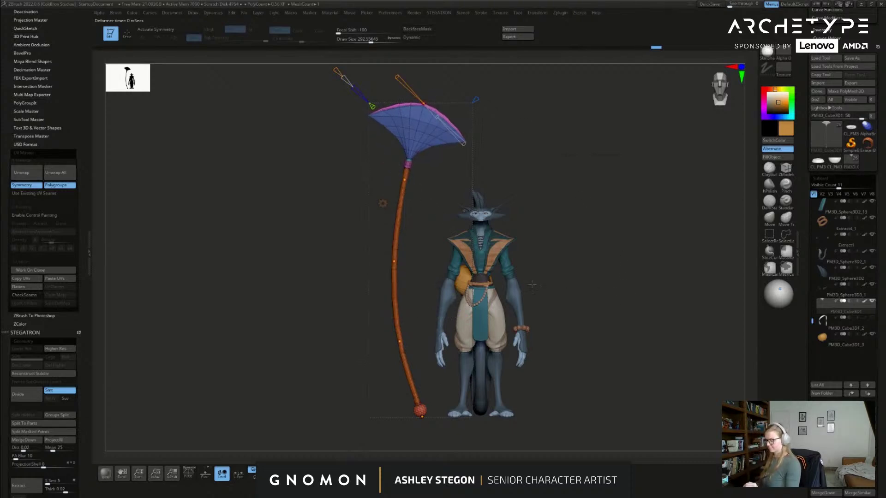
{"action": "mouse_move", "coordinate": [572, 244]}
{"action": "left_mouse_down"}
{"action": "mouse_move", "coordinate": [594, 307]}
{"action": "mouse_move", "coordinate": [580, 307]}
{"action": "mouse_move", "coordinate": [613, 313]}
{"action": "left_mouse_up"}
{"action": "key", "text": "q"}
{"action": "key", "text": "s"}
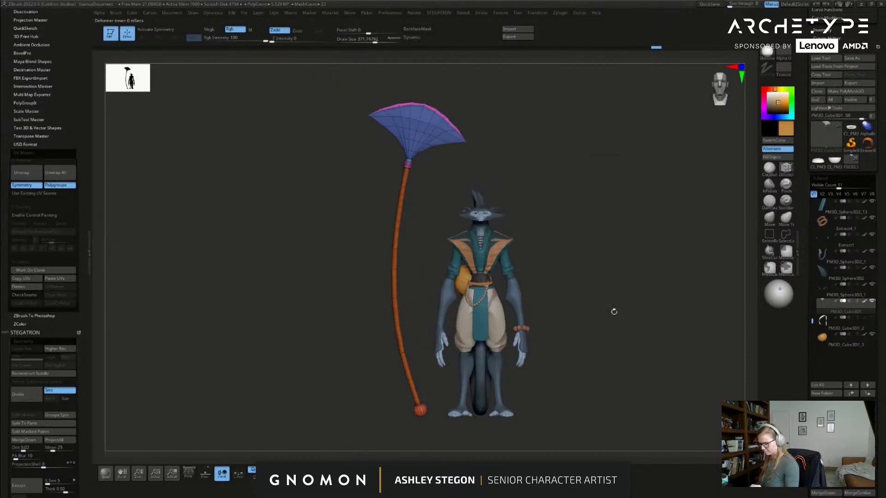
Step: Save the tool over student_04 with the staff rolled back to straight, and restore the bent version from the history
{"action": "mouse_move", "coordinate": [648, 53]}
{"action": "left_mouse_down"}
{"action": "mouse_move", "coordinate": [553, 53]}
{"action": "mouse_move", "coordinate": [497, 65]}
{"action": "left_mouse_up"}
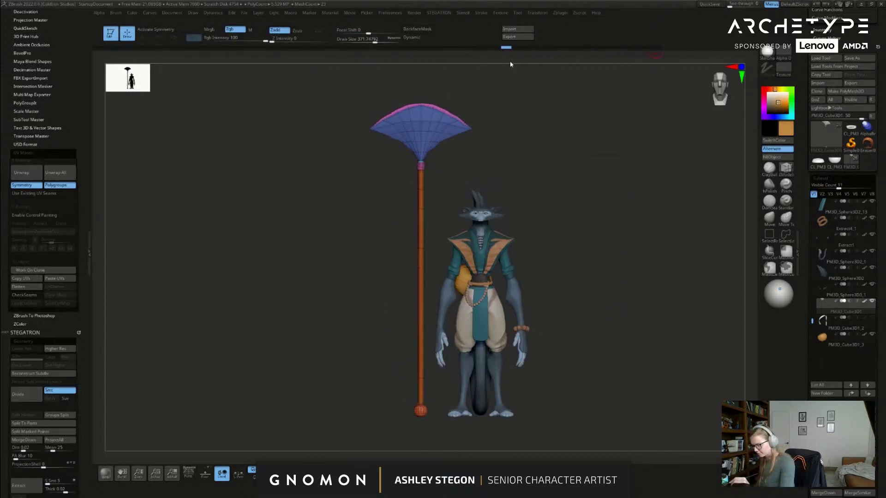
{"action": "key", "text": "ctrl+s"}
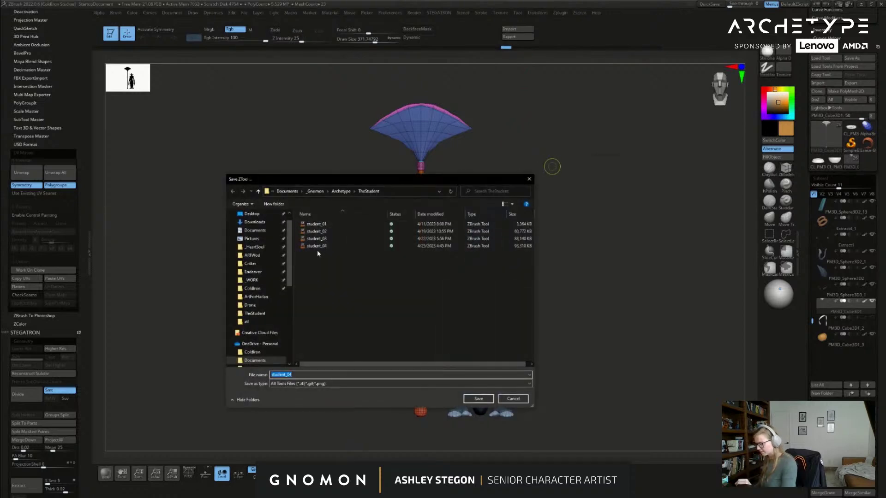
{"action": "left_click", "coordinate": [317, 246]}
{"action": "left_click", "coordinate": [479, 398]}
{"action": "left_click", "coordinate": [462, 246]}
{"action": "left_click_drag", "start_coordinate": [508, 48], "coordinate": [690, 52]}
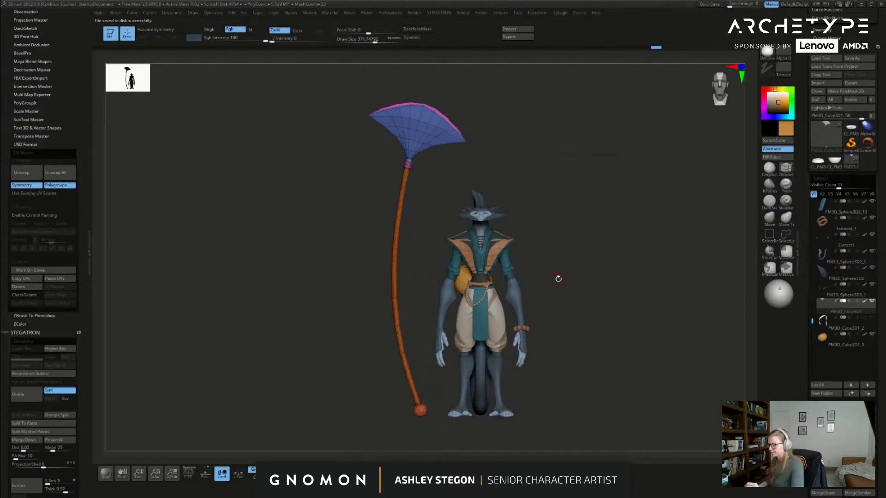
Step: Place the gizmo at the staff's base and tilt the staff outward with its ball end between the character's feet
{"action": "key", "text": "w"}
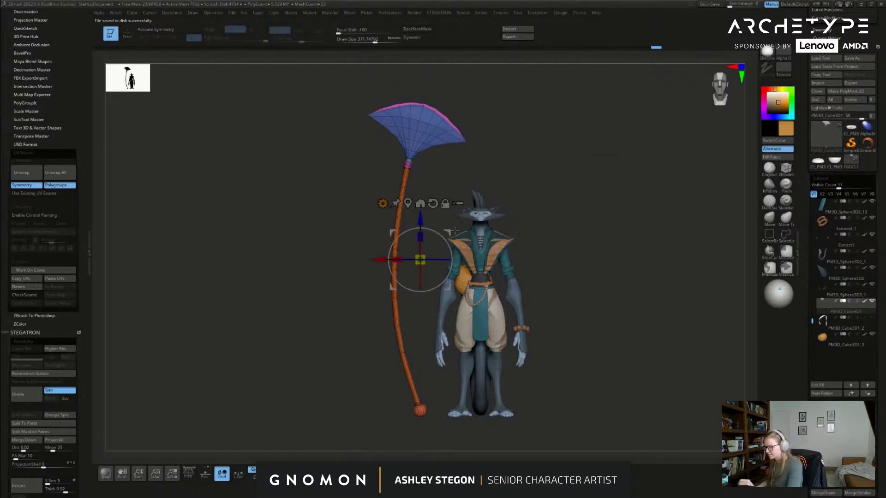
{"action": "left_click_drag", "start_coordinate": [420, 224], "coordinate": [420, 381], "text": "alt"}
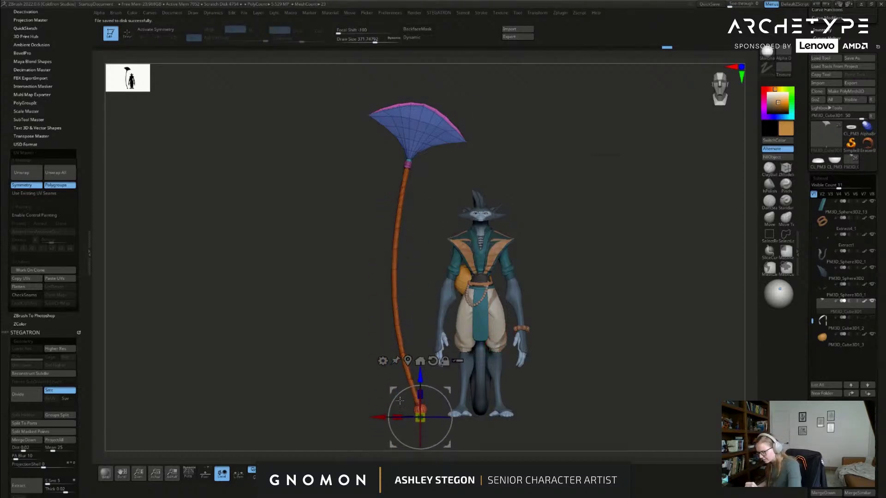
{"action": "mouse_move", "coordinate": [415, 435]}
{"action": "left_mouse_down"}
{"action": "mouse_move", "coordinate": [474, 434]}
{"action": "mouse_move", "coordinate": [511, 410]}
{"action": "left_mouse_up"}
{"action": "key", "text": "q"}
{"action": "left_click_drag", "start_coordinate": [603, 378], "coordinate": [579, 374], "text": "alt"}
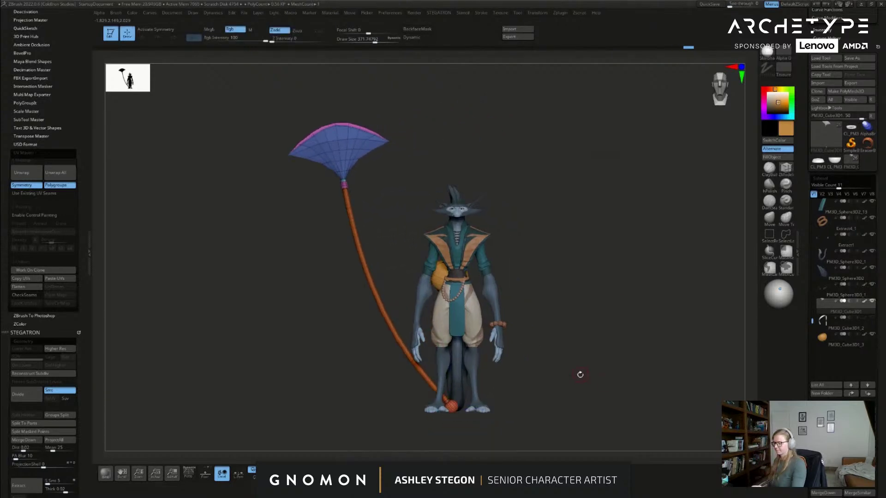
{"action": "key", "text": "w"}
{"action": "left_click_drag", "start_coordinate": [483, 392], "coordinate": [486, 396]}
{"action": "key", "text": "q"}
{"action": "left_click_drag", "start_coordinate": [574, 388], "coordinate": [561, 385], "text": "alt"}
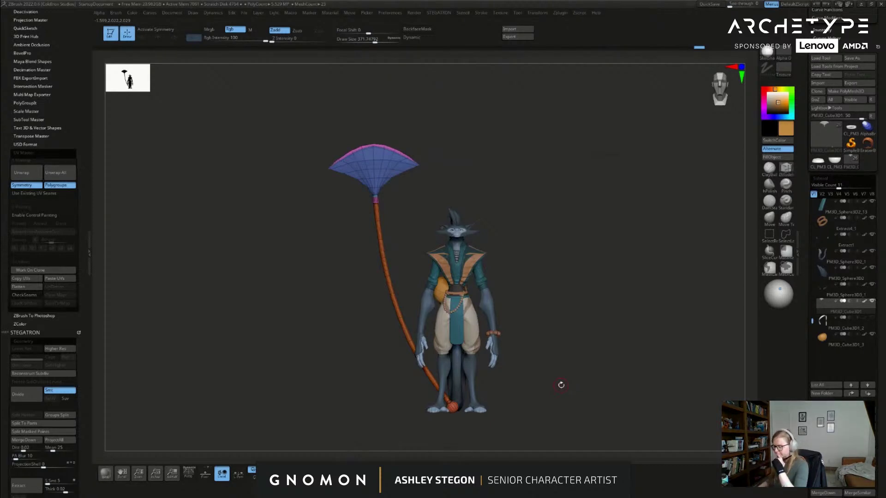
Step: Hide the round bag subtool and frame the character closer from the front
{"action": "key", "text": "s"}
{"action": "left_click", "coordinate": [570, 312]}
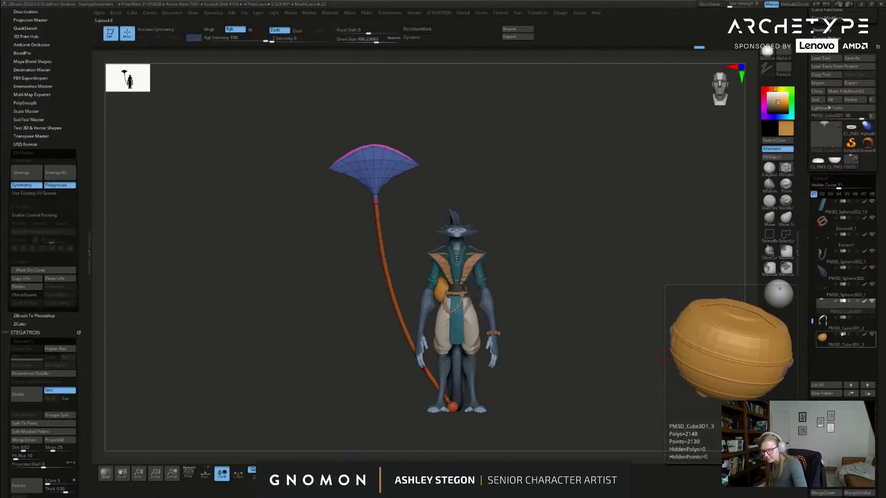
{"action": "left_click_drag", "start_coordinate": [649, 361], "coordinate": [711, 320]}
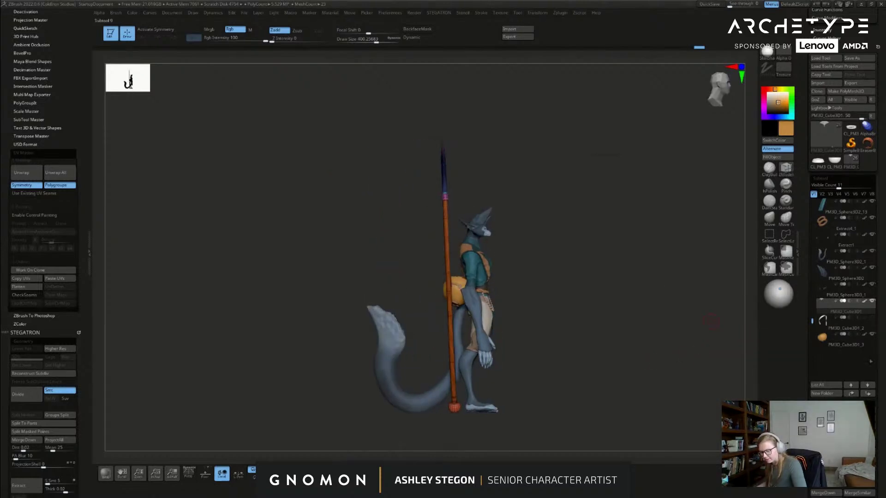
{"action": "left_click", "coordinate": [871, 334]}
{"action": "mouse_move", "coordinate": [614, 347]}
{"action": "left_mouse_down"}
{"action": "mouse_move", "coordinate": [649, 342]}
{"action": "mouse_move", "coordinate": [578, 354]}
{"action": "mouse_move", "coordinate": [567, 346]}
{"action": "left_mouse_up"}
{"action": "key", "text": "s"}
{"action": "left_click", "coordinate": [535, 317]}
{"action": "mouse_move", "coordinate": [535, 318]}
{"action": "left_mouse_down", "text": "alt"}
{"action": "mouse_move", "coordinate": [574, 332]}
{"action": "mouse_move", "coordinate": [579, 357]}
{"action": "left_mouse_up", "text": "alt"}
{"action": "key", "text": "s"}
{"action": "left_click", "coordinate": [578, 270]}
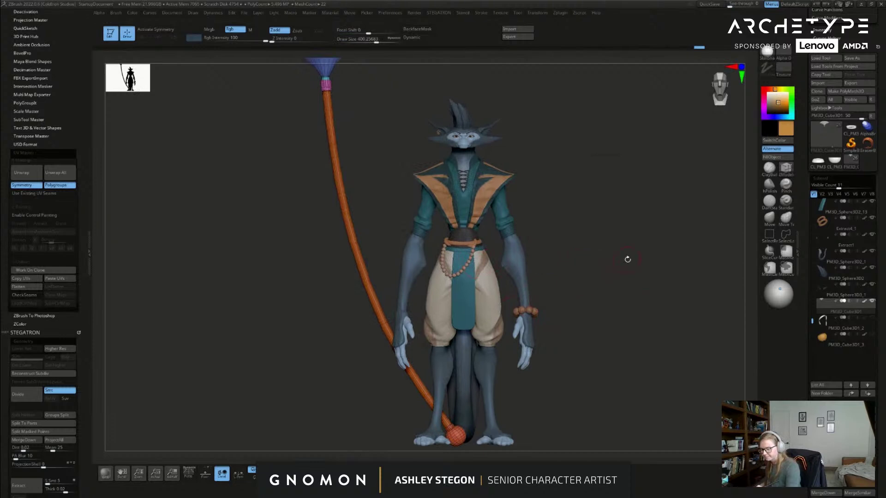
Step: Choose the Move brush and make the bead chain hanging from the belt the active subtool
{"action": "left_click", "coordinate": [771, 226]}
{"action": "left_click_drag", "start_coordinate": [567, 308], "coordinate": [555, 282], "text": "alt"}
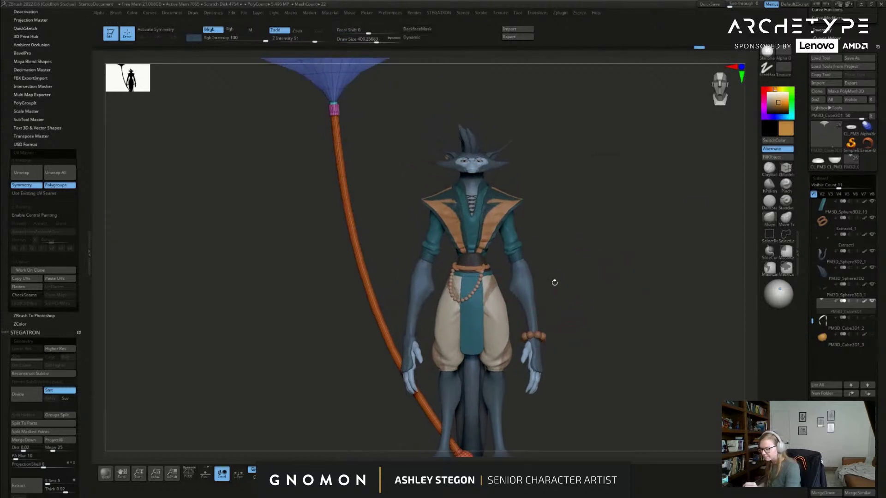
{"action": "left_click", "coordinate": [476, 287], "text": "alt"}
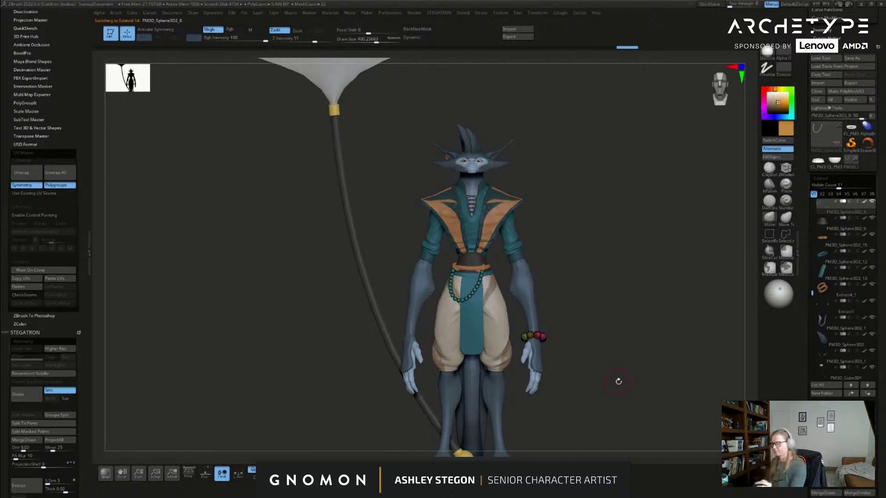
{"action": "mouse_move", "coordinate": [853, 213]}
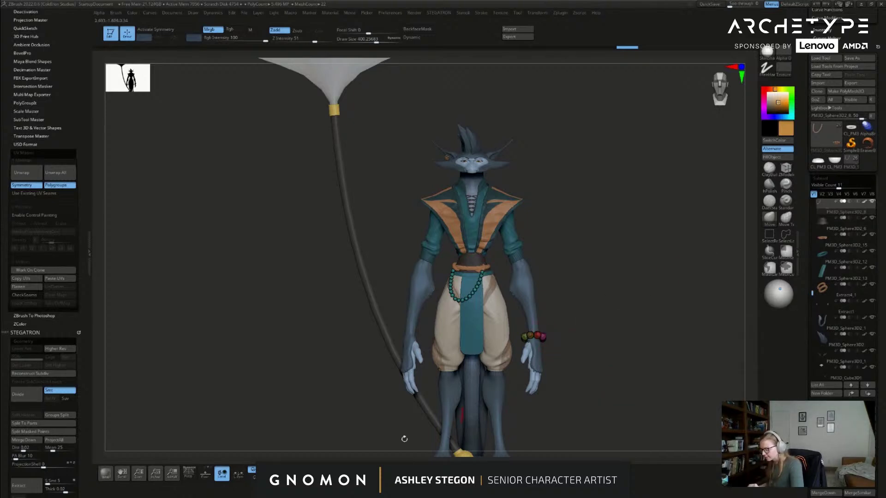
Step: Hide the wrist bracelet beads in the bead chain subtool and split them off into their own subtool
{"action": "left_click", "coordinate": [368, 474]}
{"action": "left_click_drag", "start_coordinate": [508, 311], "coordinate": [583, 373], "text": "ctrl+alt+shift"}
{"action": "key", "text": "s"}
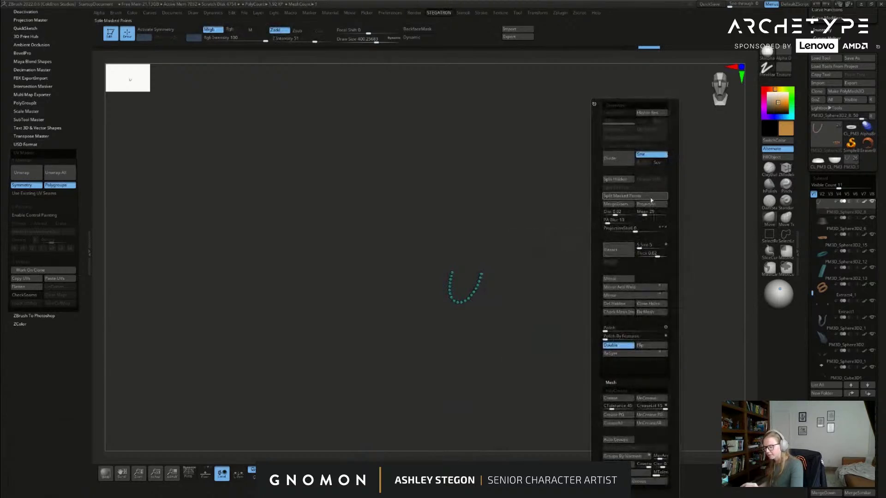
{"action": "left_click", "coordinate": [624, 182]}
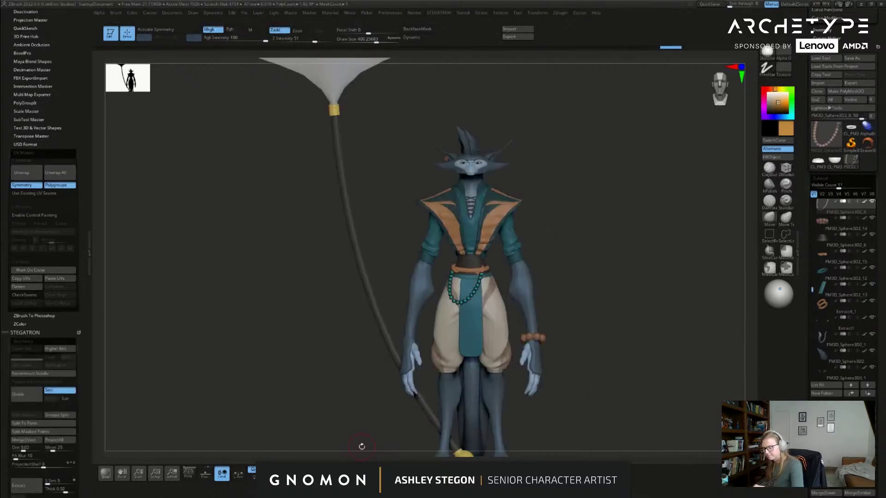
Step: Hide the belt's bead chain and make the bead necklace around the neck the active subtool
{"action": "left_click", "coordinate": [834, 238]}
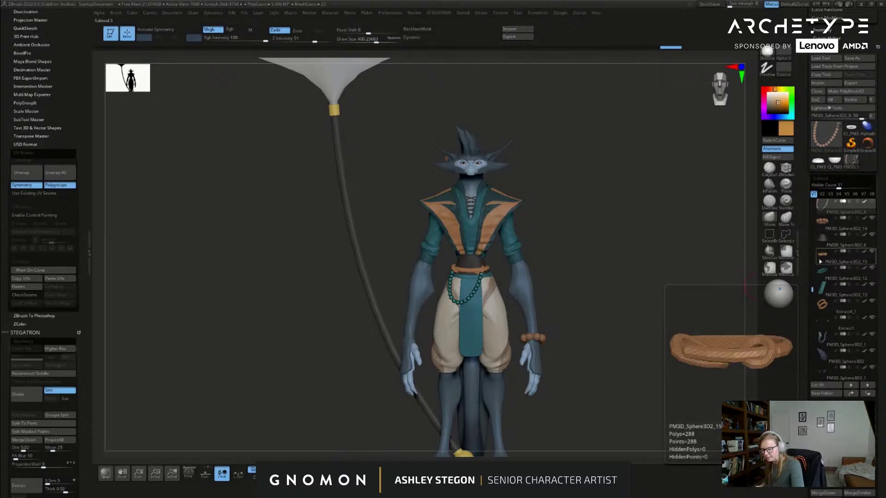
{"action": "left_click_drag", "start_coordinate": [812, 289], "coordinate": [813, 255]}
{"action": "left_click", "coordinate": [854, 279]}
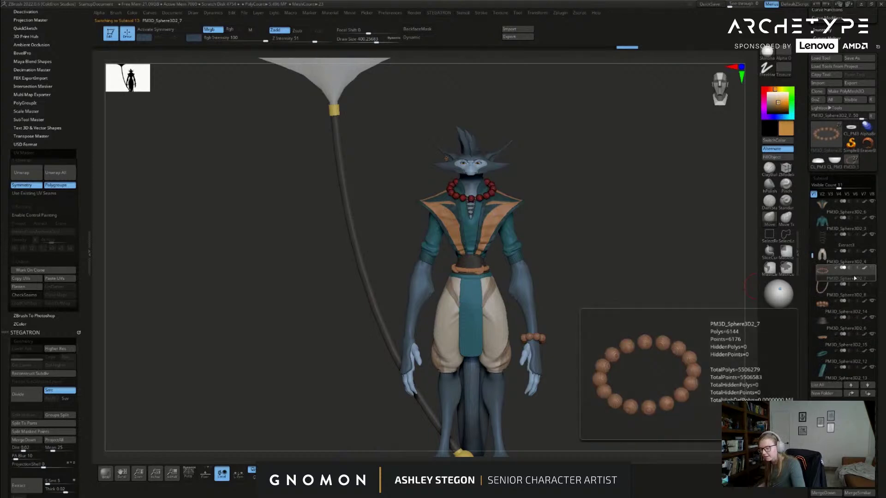
{"action": "left_click_drag", "start_coordinate": [694, 292], "coordinate": [732, 296]}
{"action": "left_click_drag", "start_coordinate": [658, 336], "coordinate": [659, 272], "text": "alt"}
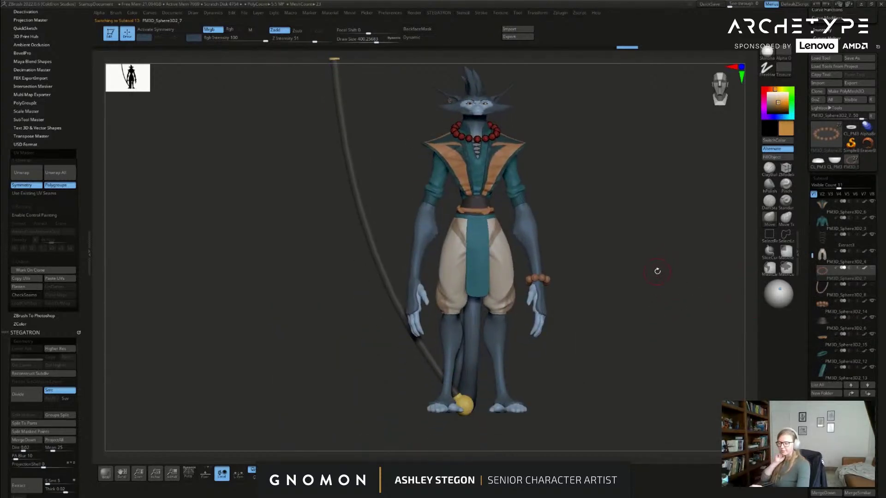
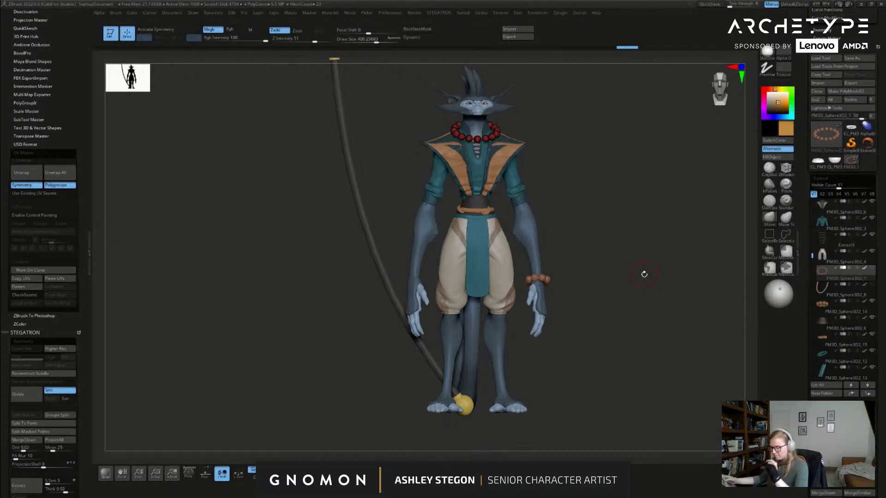
Step: Hide the long cloth panel hanging in front of the trousers and make the trousers the active subtool
{"action": "left_click", "coordinate": [480, 254], "text": "alt"}
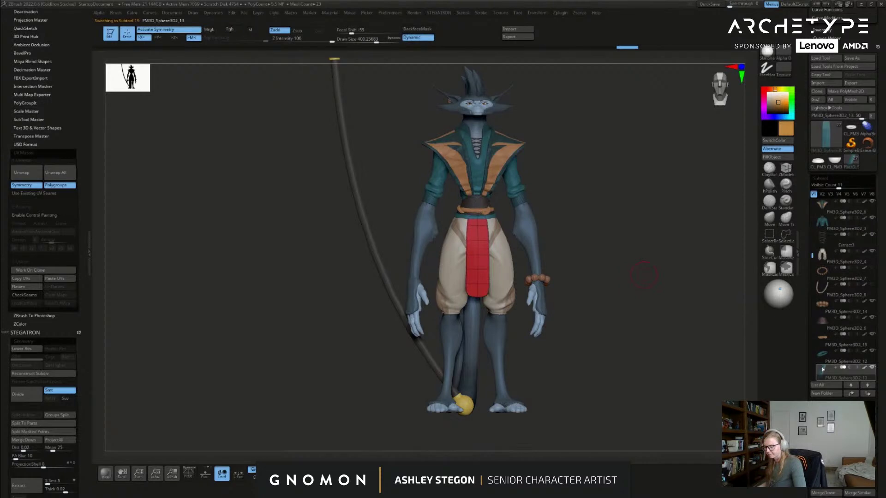
{"action": "right_click_drag", "start_coordinate": [481, 283], "coordinate": [491, 209]}
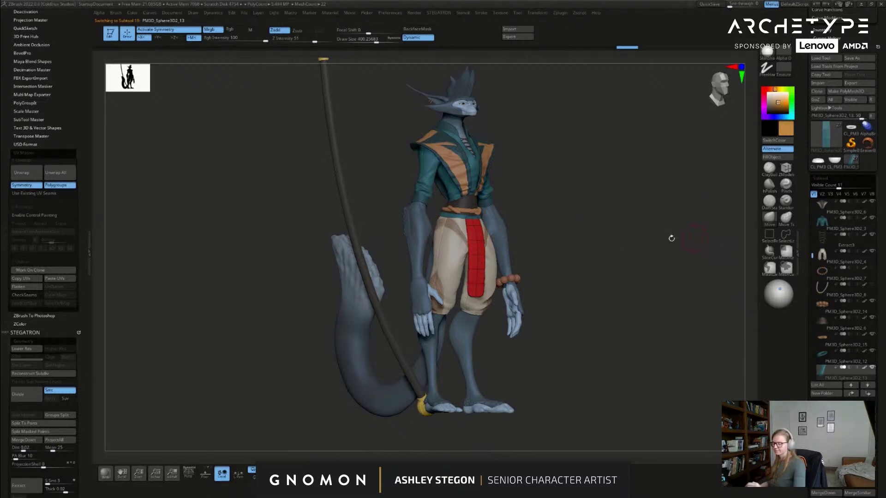
{"action": "mouse_move", "coordinate": [616, 307]}
{"action": "left_mouse_down"}
{"action": "mouse_move", "coordinate": [567, 310]}
{"action": "mouse_move", "coordinate": [623, 337]}
{"action": "mouse_move", "coordinate": [629, 297]}
{"action": "left_mouse_up"}
{"action": "right_click_drag", "start_coordinate": [615, 317], "coordinate": [640, 290], "text": "ctrl"}
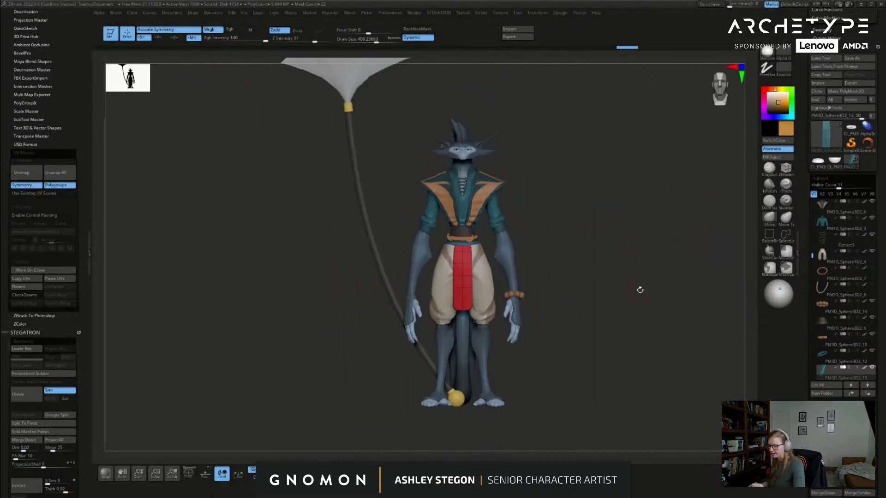
{"action": "left_click", "coordinate": [836, 372]}
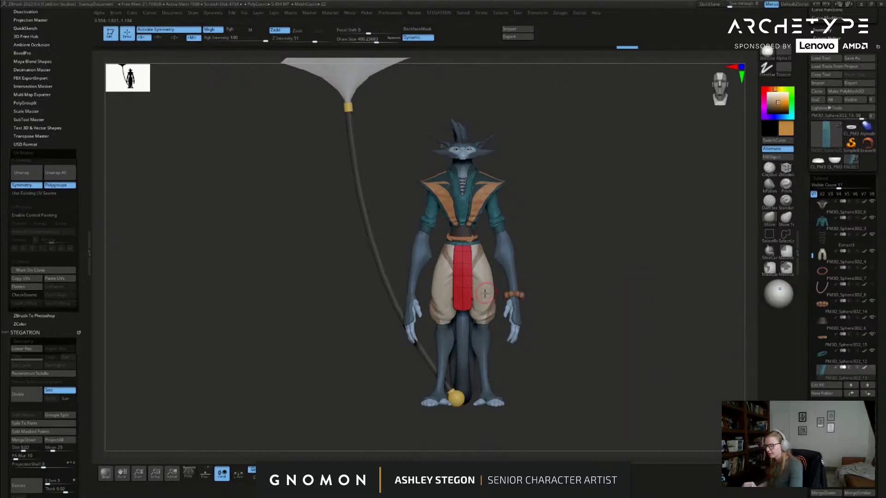
{"action": "left_click", "coordinate": [482, 273], "text": "alt"}
{"action": "right_click_drag", "start_coordinate": [596, 243], "coordinate": [585, 277], "text": "alt"}
{"action": "key", "text": "shift+f"}
{"action": "left_click_drag", "start_coordinate": [585, 277], "coordinate": [569, 263]}
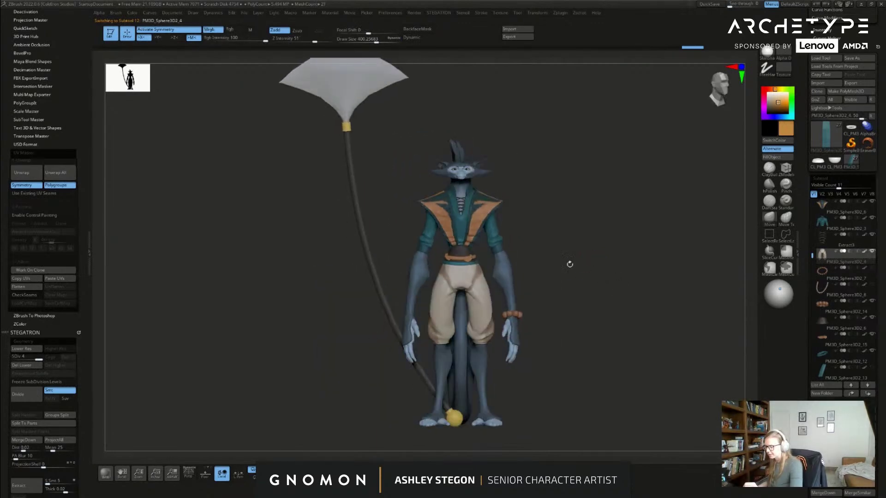
Step: Make the fan-topped staff the active subtool and frame it together with the whole character
{"action": "left_click", "coordinate": [361, 208], "text": "alt"}
{"action": "key", "text": "shift+f"}
{"action": "left_click_drag", "start_coordinate": [619, 296], "coordinate": [608, 300]}
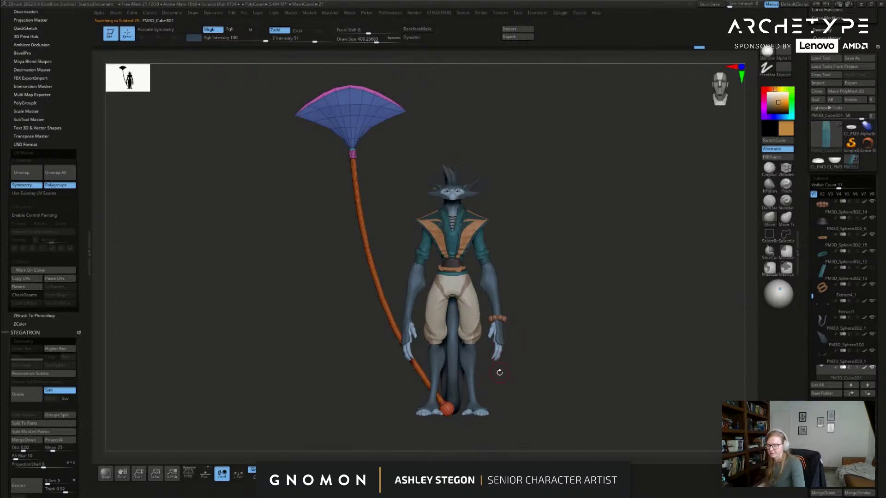
{"action": "left_click_drag", "start_coordinate": [810, 297], "coordinate": [812, 202]}
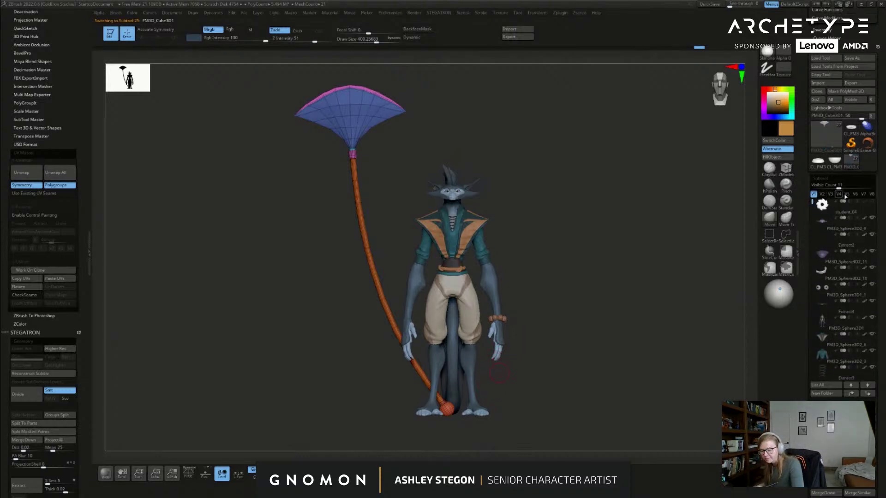
{"action": "left_click_drag", "start_coordinate": [600, 298], "coordinate": [596, 304]}
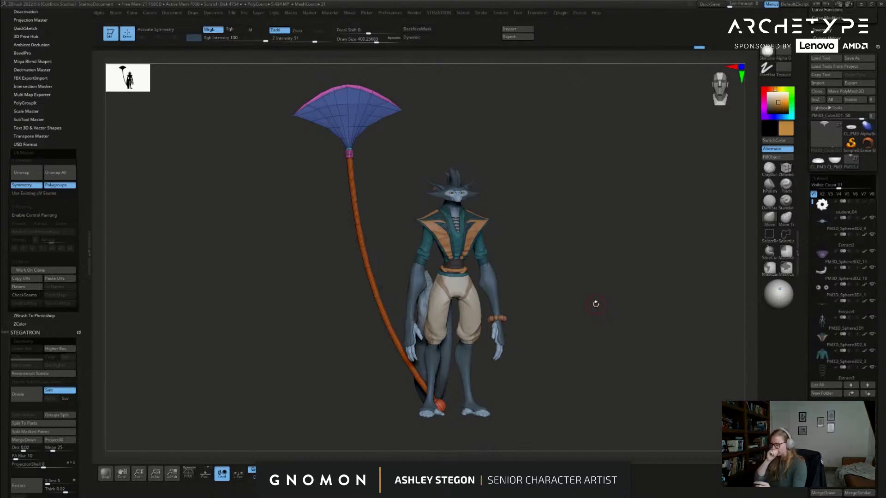
{"action": "left_click_drag", "start_coordinate": [590, 349], "coordinate": [597, 329]}
{"action": "left_click_drag", "start_coordinate": [806, 259], "coordinate": [805, 290]}
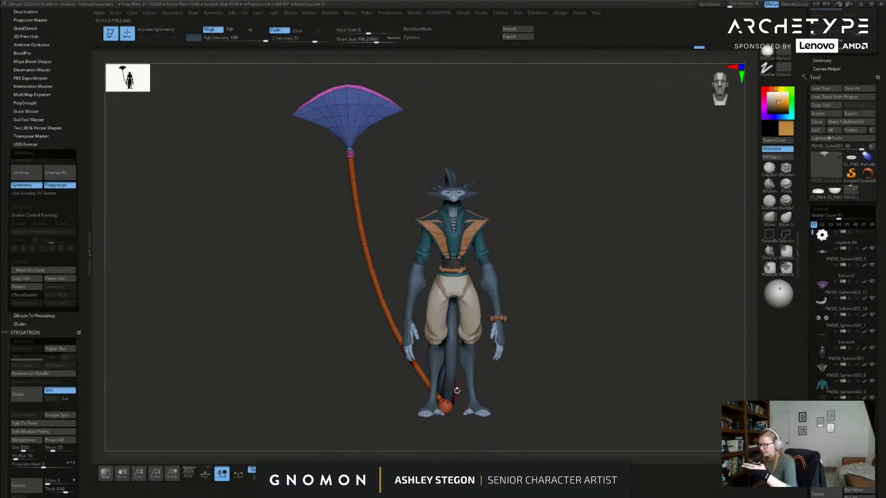
Step: Combine the visible subtools into a single posing mesh with Transpose Master's TPoseMesh
{"action": "left_click", "coordinate": [31, 153]}
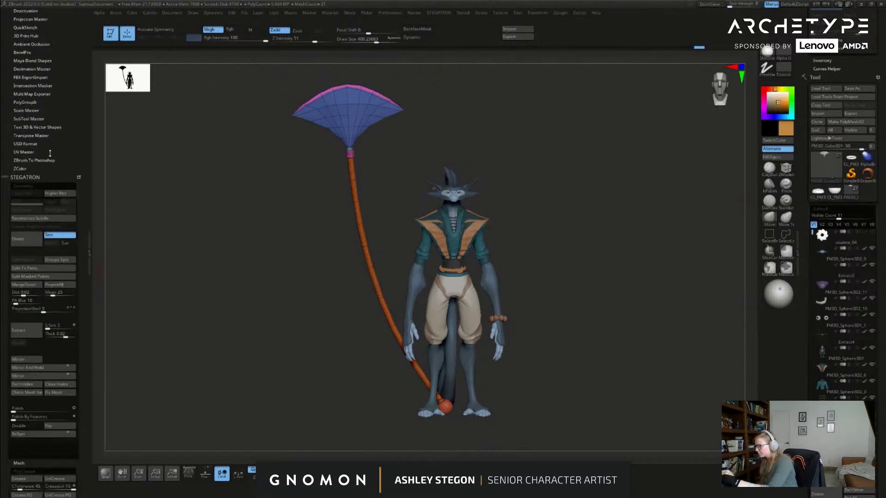
{"action": "left_click", "coordinate": [29, 110]}
{"action": "left_click", "coordinate": [30, 108]}
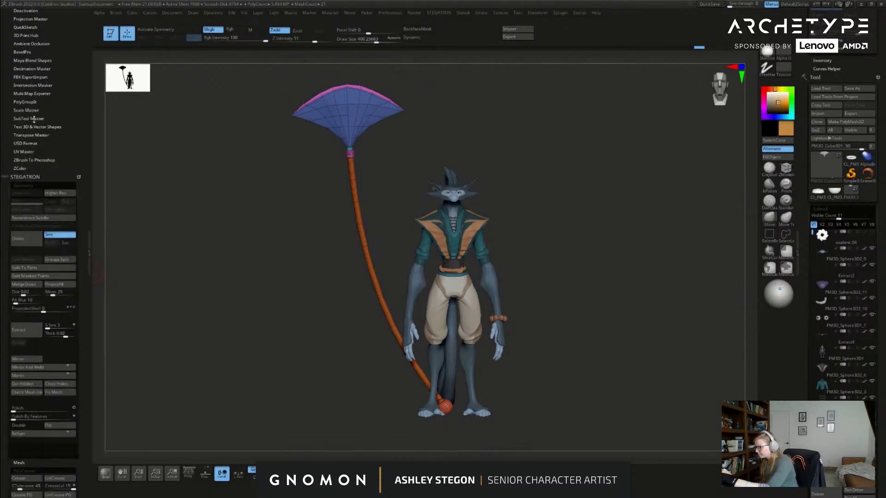
{"action": "left_click", "coordinate": [42, 135]}
{"action": "left_click", "coordinate": [29, 146]}
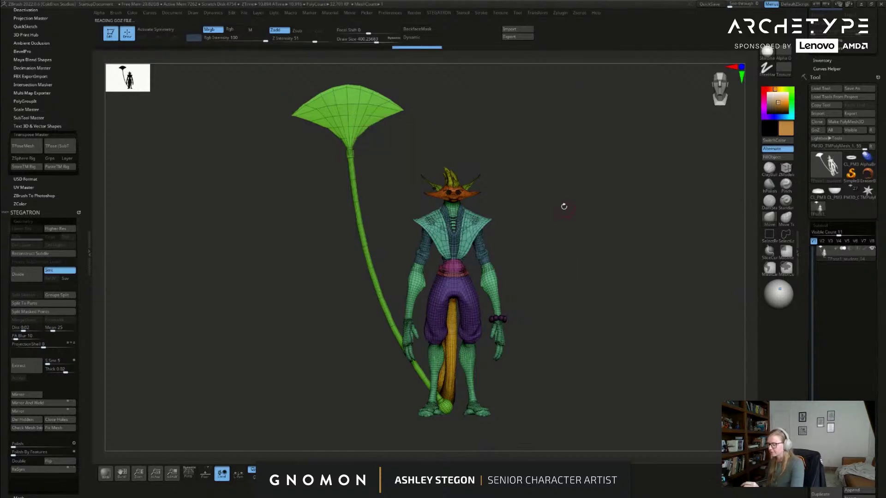
Step: Turn off the polyframe display and change the posing mesh's colour from orange to neutral grey
{"action": "left_click_drag", "start_coordinate": [570, 279], "coordinate": [521, 273]}
{"action": "right_click_drag", "start_coordinate": [521, 273], "coordinate": [566, 285], "text": "ctrl"}
{"action": "left_click_drag", "start_coordinate": [606, 266], "coordinate": [648, 215]}
{"action": "key", "text": "shift+f"}
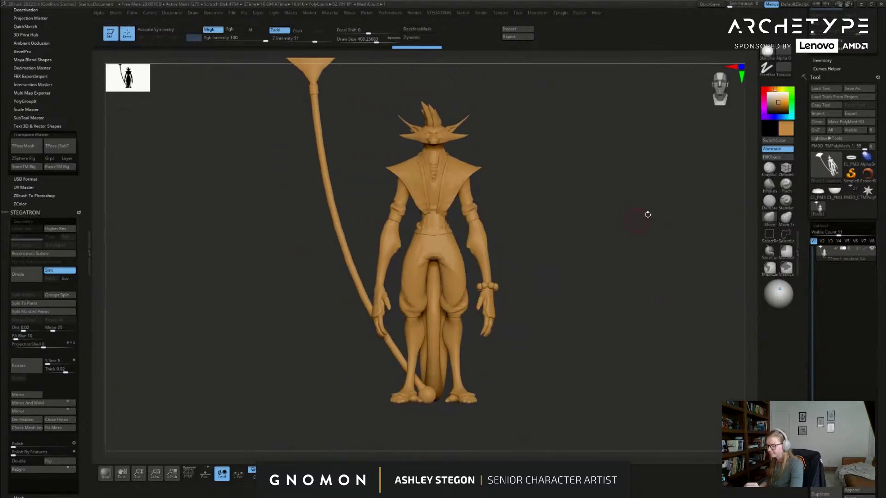
{"action": "left_click_drag", "start_coordinate": [772, 103], "coordinate": [765, 102]}
{"action": "left_click_drag", "start_coordinate": [560, 227], "coordinate": [596, 175]}
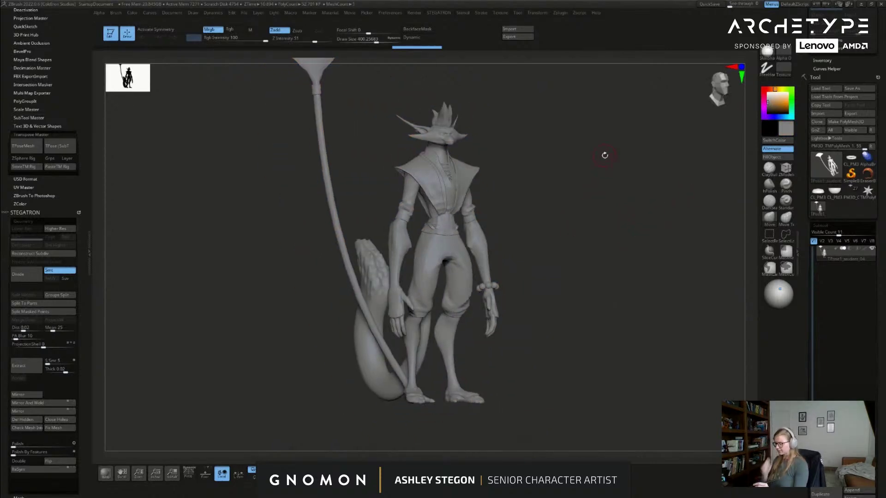
Step: Turn the polyframe display back on, reduce the draw size to about 230 and frame the head from the front
{"action": "mouse_move", "coordinate": [444, 132]}
{"action": "right_mouse_down", "text": "ctrl"}
{"action": "mouse_move", "coordinate": [550, 207]}
{"action": "mouse_move", "coordinate": [591, 260]}
{"action": "right_mouse_up", "text": "ctrl"}
{"action": "key", "text": "shift+f"}
{"action": "key", "text": "s"}
{"action": "left_click_drag", "start_coordinate": [591, 259], "coordinate": [583, 260]}
{"action": "key", "text": "s"}
{"action": "right_click_drag", "start_coordinate": [519, 188], "coordinate": [479, 209], "text": "ctrl"}
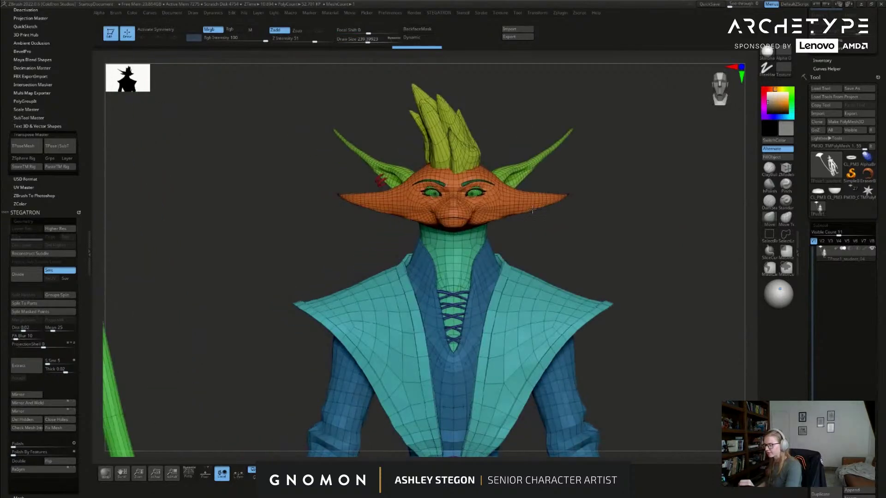
Step: Hide the outer face, ear, eye and mouth polygroups while keeping the underlying body mesh visible
{"action": "left_click", "coordinate": [537, 191], "text": "ctrl+shift"}
{"action": "left_click", "coordinate": [608, 224], "text": "ctrl+shift"}
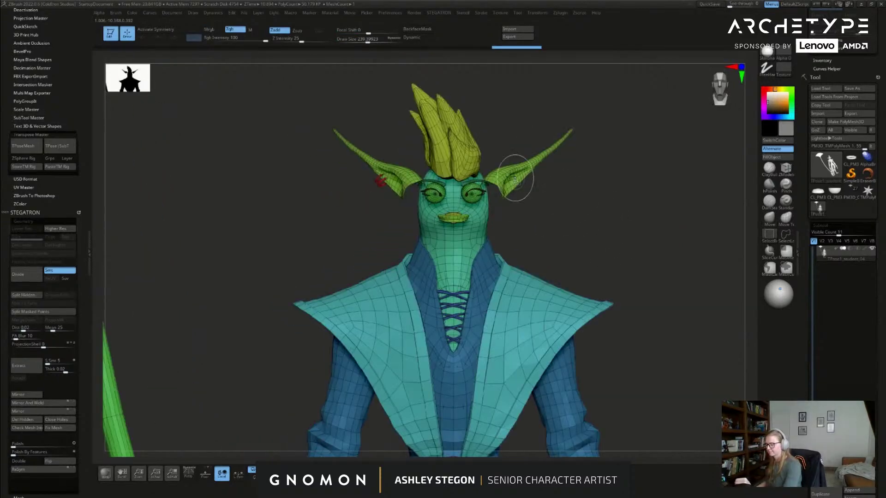
{"action": "left_click", "coordinate": [471, 191], "text": "ctrl+shift"}
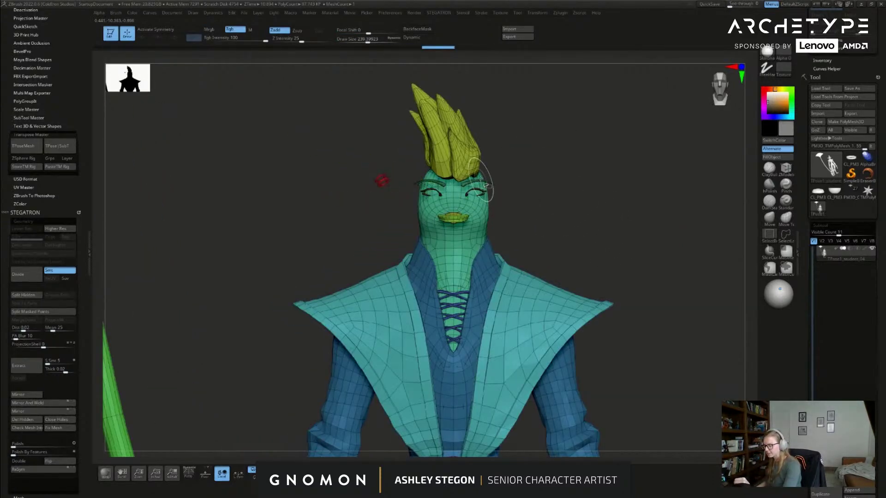
{"action": "left_click", "coordinate": [483, 181], "text": "ctrl+shift"}
{"action": "right_click_drag", "start_coordinate": [493, 178], "coordinate": [493, 201], "text": "ctrl"}
{"action": "left_click", "coordinate": [486, 198], "text": "ctrl+shift"}
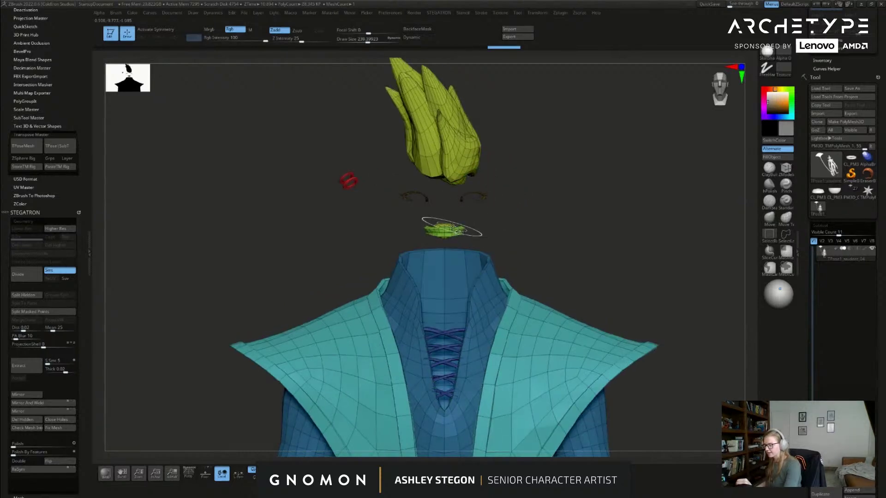
{"action": "key", "text": "ctrl+z"}
{"action": "left_click", "coordinate": [458, 226], "text": "ctrl+shift"}
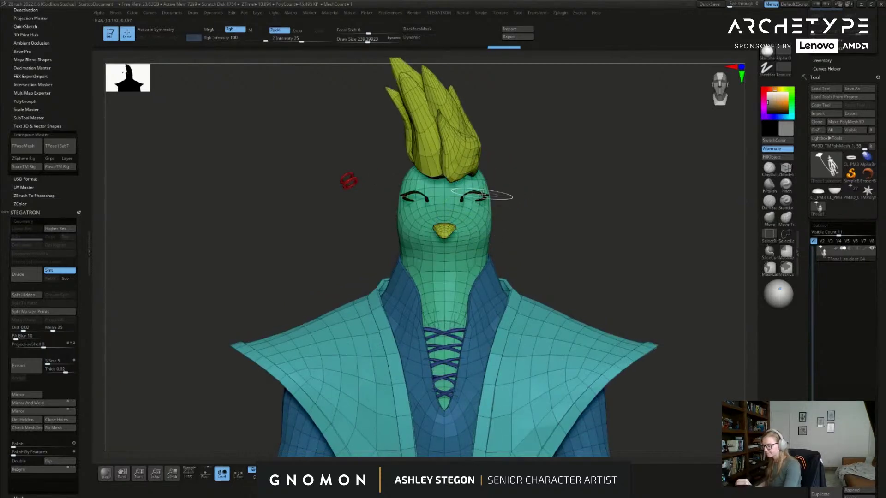
Step: Hide the remaining eyelash, nose and hair polygroups on the head
{"action": "key", "text": "shift+f"}
{"action": "mouse_move", "coordinate": [592, 283]}
{"action": "left_mouse_down"}
{"action": "mouse_move", "coordinate": [642, 282]}
{"action": "mouse_move", "coordinate": [605, 282]}
{"action": "mouse_move", "coordinate": [511, 196]}
{"action": "mouse_move", "coordinate": [521, 208]}
{"action": "left_mouse_up"}
{"action": "mouse_move", "coordinate": [514, 195]}
{"action": "left_mouse_down", "text": "alt"}
{"action": "mouse_move", "coordinate": [513, 214]}
{"action": "mouse_move", "coordinate": [544, 217]}
{"action": "left_mouse_up", "text": "alt"}
{"action": "key", "text": "shift+f"}
{"action": "key", "text": "s"}
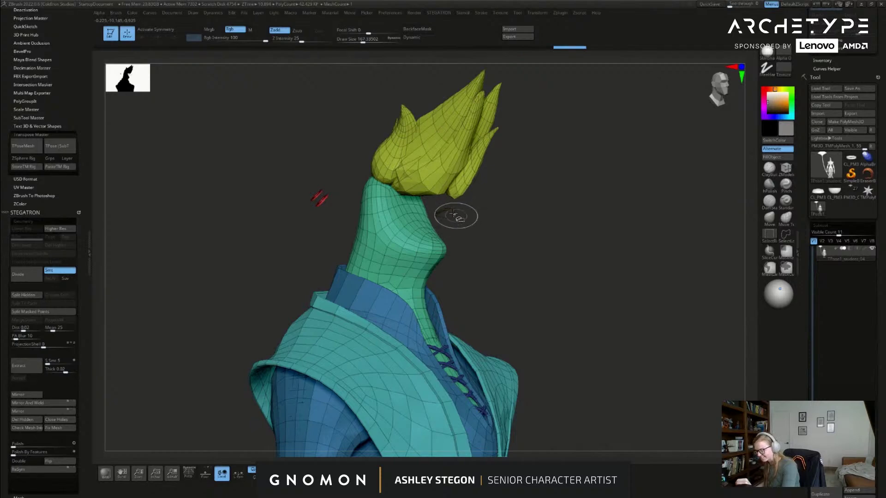
{"action": "left_click", "coordinate": [464, 151], "text": "ctrl+shift"}
{"action": "right_click_drag", "start_coordinate": [546, 245], "coordinate": [534, 239], "text": "ctrl"}
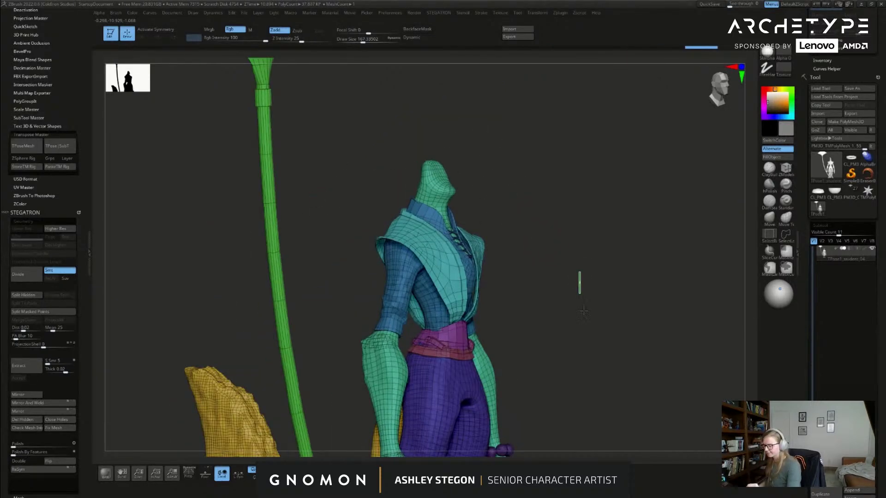
Step: Invert the visibility to isolate the head parts, group them as one polygroup and show the whole mesh again
{"action": "left_click_drag", "start_coordinate": [581, 297], "coordinate": [601, 323], "text": "ctrl+shift"}
{"action": "left_click", "coordinate": [603, 239], "text": "ctrl+shift"}
{"action": "mouse_move", "coordinate": [603, 239]}
{"action": "left_mouse_down"}
{"action": "mouse_move", "coordinate": [587, 259]}
{"action": "mouse_move", "coordinate": [597, 267]}
{"action": "left_mouse_up"}
{"action": "key", "text": "s"}
{"action": "left_click", "coordinate": [576, 286]}
{"action": "left_click_drag", "start_coordinate": [598, 333], "coordinate": [583, 280], "text": "alt"}
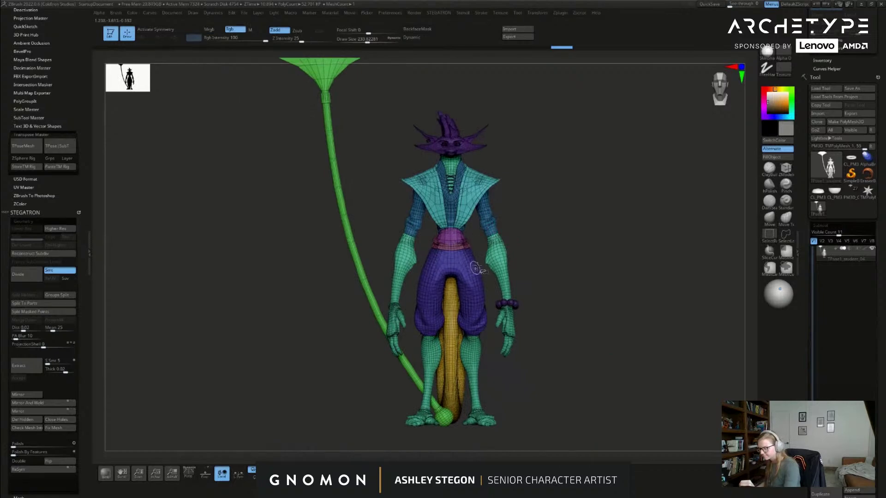
{"action": "left_click", "coordinate": [483, 186], "text": "ctrl+shift"}
{"action": "left_click_drag", "start_coordinate": [525, 189], "coordinate": [529, 209], "text": "ctrl+shift"}
{"action": "left_click", "coordinate": [484, 187], "text": "ctrl+shift"}
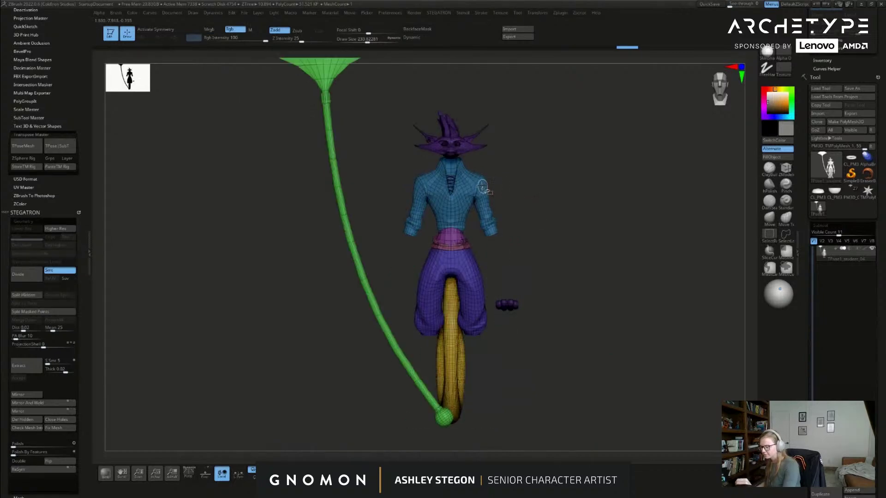
{"action": "left_click", "coordinate": [483, 188], "text": "ctrl+shift"}
{"action": "left_click", "coordinate": [545, 241], "text": "ctrl+shift"}
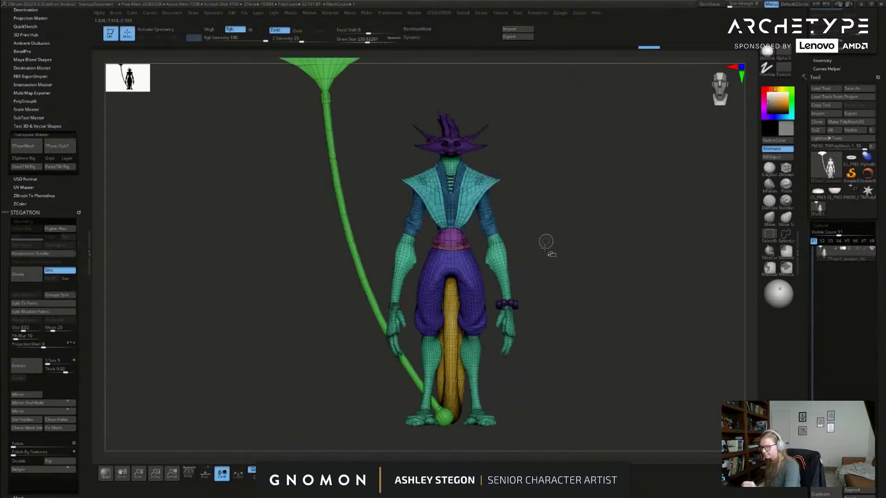
Step: Isolate the body mesh and divide it into separate polygroups for its body parts with Auto Groups
{"action": "left_click", "coordinate": [502, 277], "text": "ctrl+shift"}
{"action": "left_click", "coordinate": [572, 285], "text": "ctrl+shift"}
{"action": "left_click", "coordinate": [579, 306], "text": "ctrl+shift"}
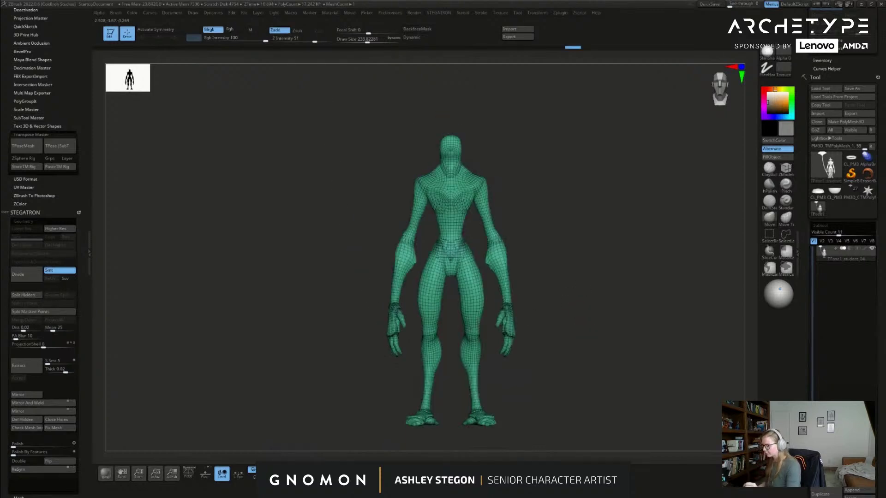
{"action": "scroll", "coordinate": [82, 423], "scroll_direction": "down", "scroll_amount": 5}
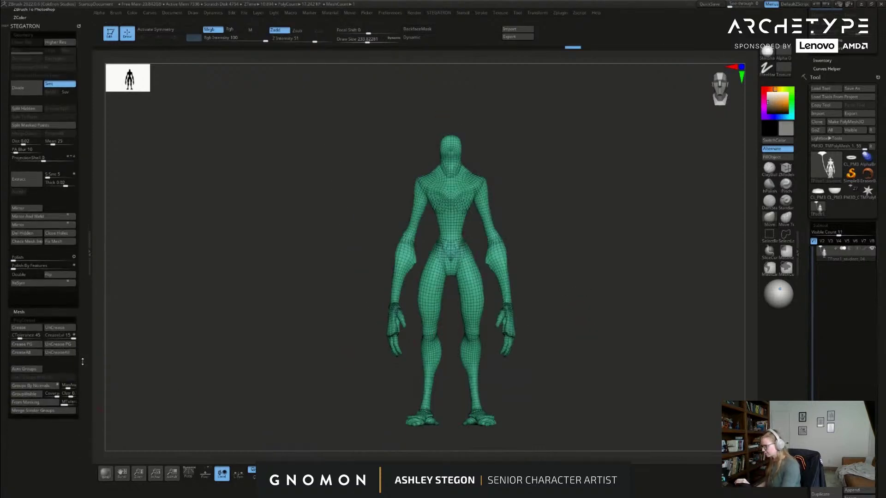
{"action": "left_click", "coordinate": [25, 371]}
{"action": "mouse_move", "coordinate": [532, 239]}
{"action": "left_mouse_down", "text": "alt"}
{"action": "mouse_move", "coordinate": [540, 196]}
{"action": "mouse_move", "coordinate": [532, 239]}
{"action": "left_mouse_up", "text": "alt"}
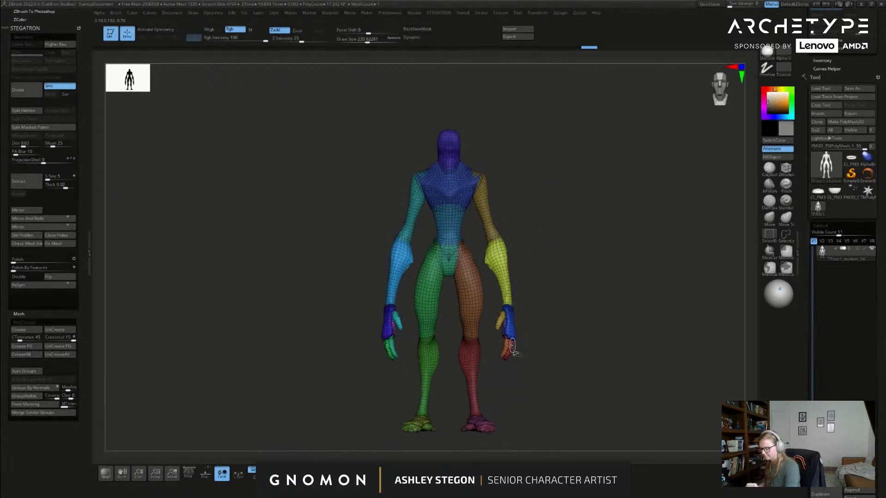
Step: Hide the finger, hand, forearm and upper-arm polygroups of the body's left arm
{"action": "left_click", "coordinate": [513, 335], "text": "ctrl+shift"}
{"action": "left_click", "coordinate": [511, 346], "text": "ctrl+shift"}
{"action": "left_click", "coordinate": [508, 329], "text": "ctrl+shift"}
{"action": "left_click", "coordinate": [502, 320], "text": "ctrl+shift"}
{"action": "left_click", "coordinate": [505, 290], "text": "ctrl+shift"}
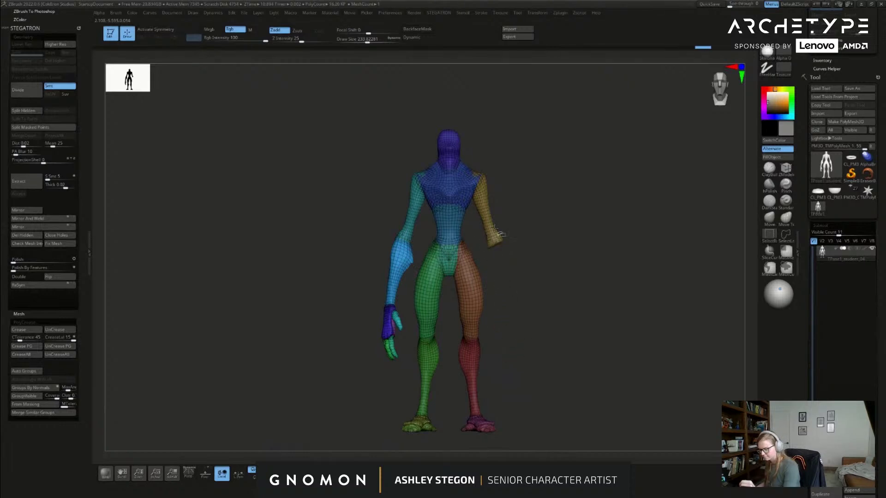
{"action": "left_click", "coordinate": [489, 221], "text": "ctrl+shift"}
Step: Hide the upper-arm, forearm, hand and finger polygroups of the body's right arm
{"action": "left_click", "coordinate": [412, 217], "text": "ctrl+shift"}
{"action": "left_click", "coordinate": [400, 272], "text": "ctrl+shift"}
{"action": "left_click", "coordinate": [396, 324], "text": "ctrl+shift"}
{"action": "left_click", "coordinate": [395, 340], "text": "ctrl+shift"}
{"action": "left_click", "coordinate": [391, 333], "text": "ctrl+shift"}
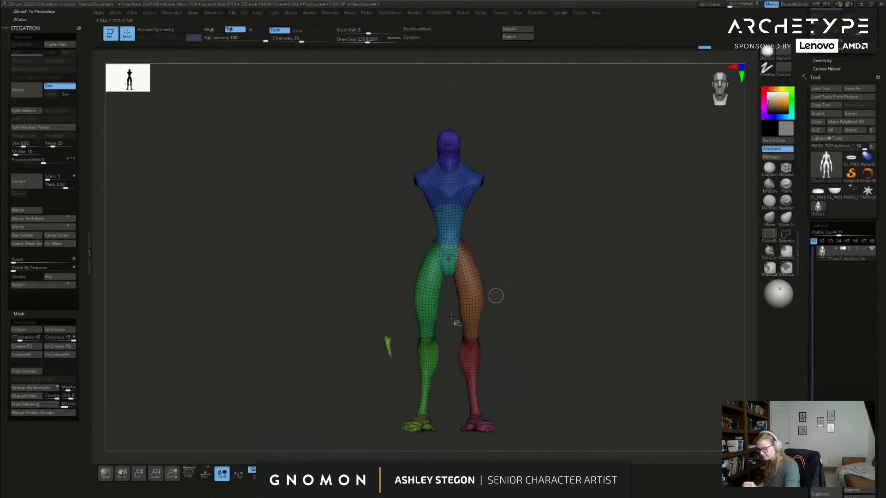
{"action": "left_click", "coordinate": [388, 350], "text": "ctrl+shift"}
Step: Hide the head, abdomen, chest and pelvis polygroups so that only the two legs stay visible
{"action": "left_click", "coordinate": [453, 152], "text": "ctrl+shift"}
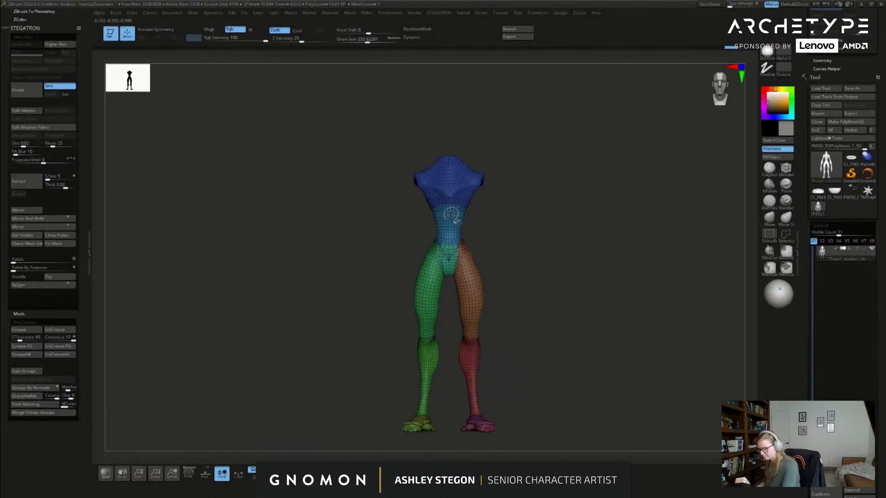
{"action": "left_click", "coordinate": [452, 215], "text": "ctrl+shift"}
{"action": "left_click", "coordinate": [461, 184], "text": "ctrl+shift"}
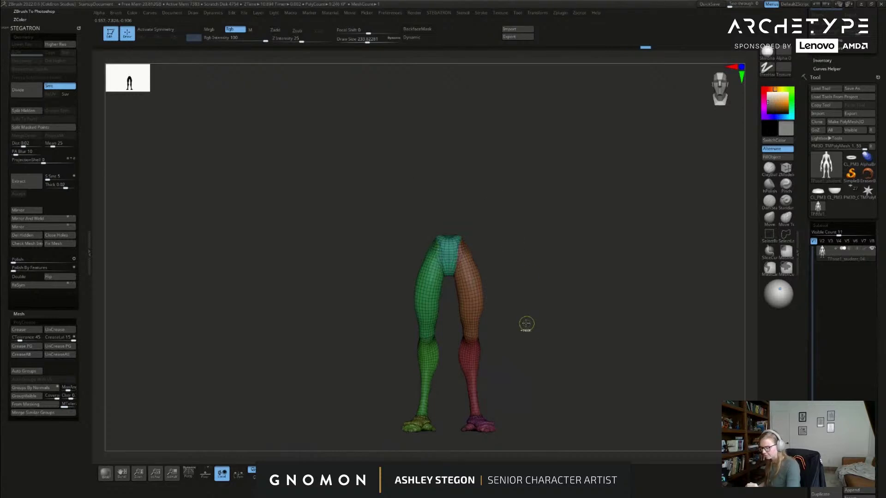
{"action": "right_click_drag", "start_coordinate": [532, 340], "coordinate": [540, 320], "text": "alt"}
{"action": "key", "text": "ctrl+w"}
{"action": "key", "text": "ctrl+z"}
{"action": "left_click", "coordinate": [444, 220], "text": "ctrl+shift"}
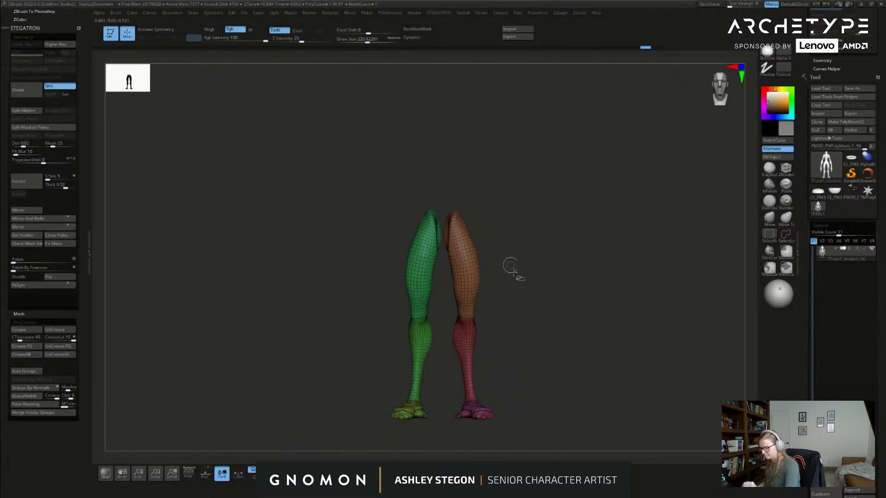
Step: Give each leg, including its foot, its own single polygroup and show the whole mesh again
{"action": "key", "text": "ctrl+w"}
{"action": "right_click_drag", "start_coordinate": [539, 305], "coordinate": [544, 318], "text": "ctrl"}
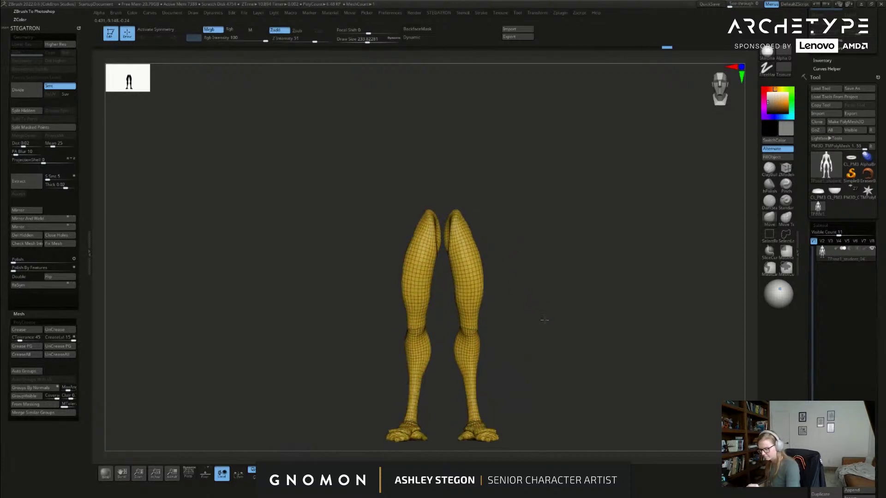
{"action": "left_click_drag", "start_coordinate": [570, 433], "coordinate": [439, 146], "text": "ctrl+alt+shift"}
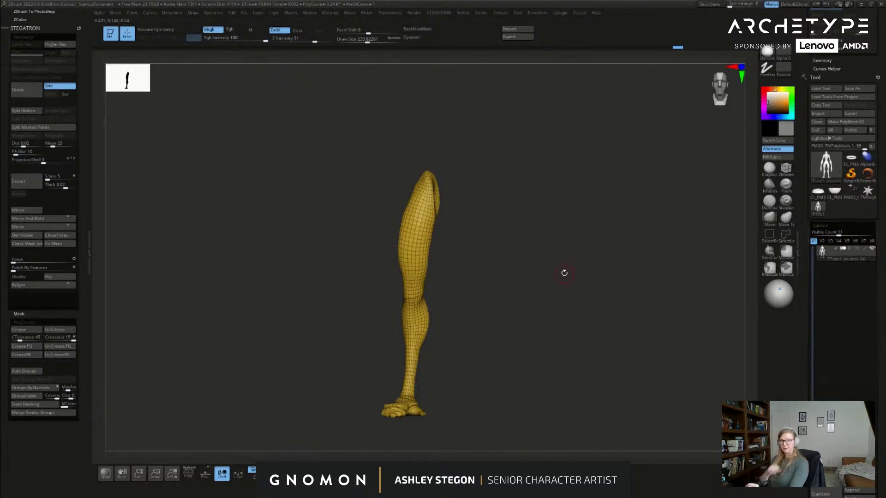
{"action": "left_click_drag", "start_coordinate": [552, 262], "coordinate": [553, 316]}
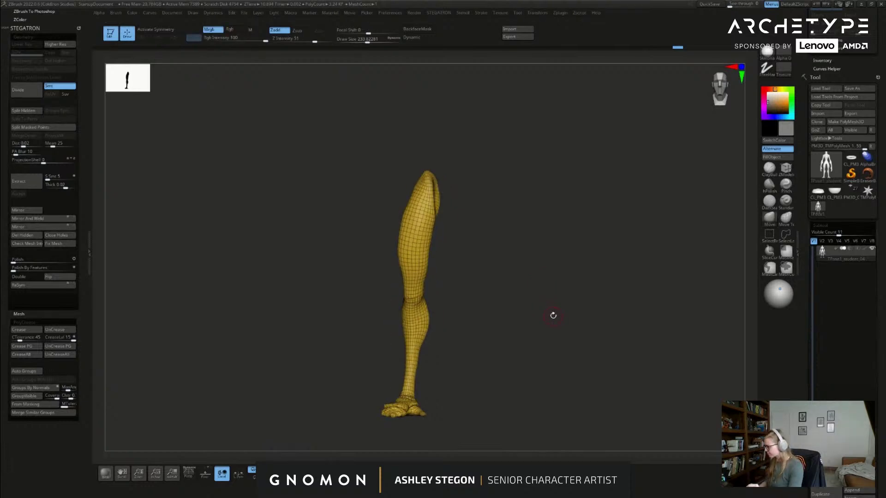
{"action": "key", "text": "ctrl+w"}
{"action": "left_click", "coordinate": [552, 346], "text": "ctrl+shift"}
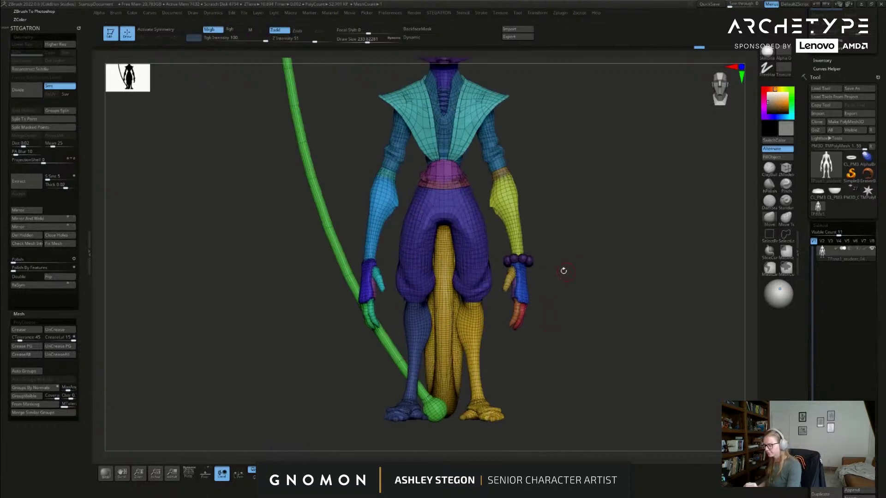
Step: Hide the left forearm, hand, finger and bracelet polygroups on the full character
{"action": "left_click_drag", "start_coordinate": [543, 154], "coordinate": [545, 156]}
{"action": "left_click", "coordinate": [512, 239], "text": "ctrl+shift"}
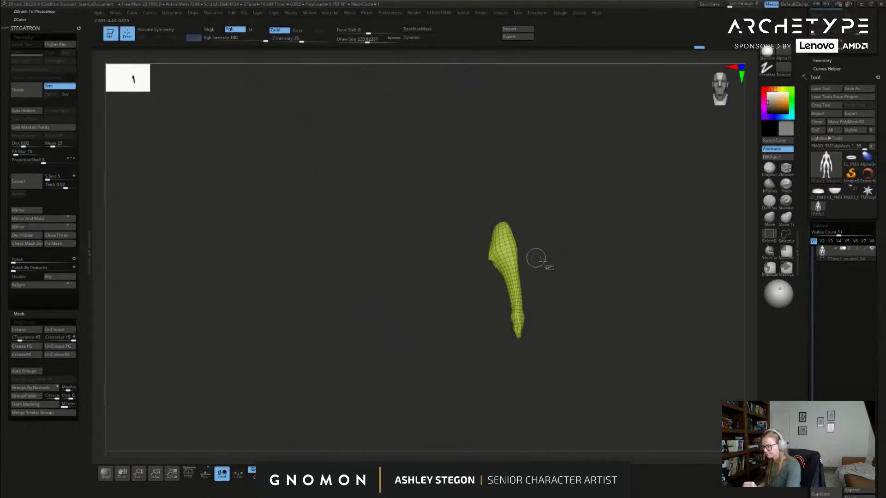
{"action": "left_click", "coordinate": [562, 336], "text": "ctrl+shift"}
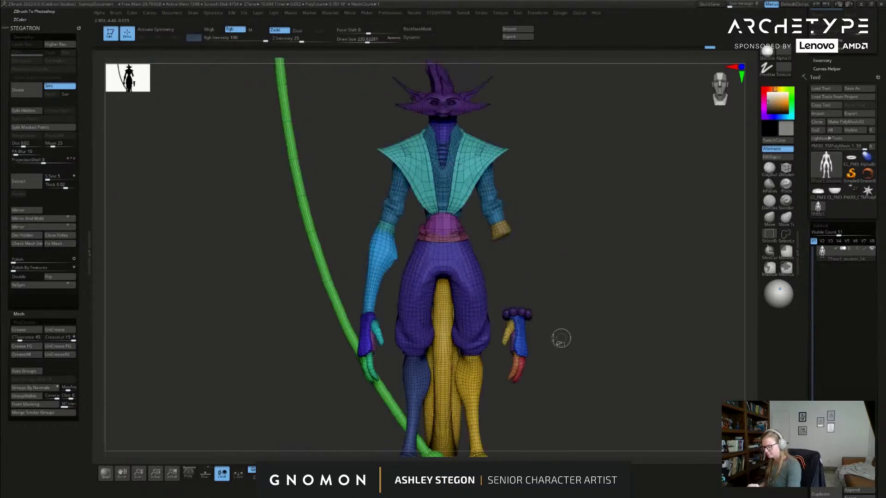
{"action": "left_click", "coordinate": [520, 339], "text": "ctrl+shift"}
{"action": "left_click", "coordinate": [509, 331], "text": "ctrl+shift"}
{"action": "left_click", "coordinate": [514, 363], "text": "ctrl+shift"}
{"action": "left_click", "coordinate": [522, 363], "text": "ctrl+shift"}
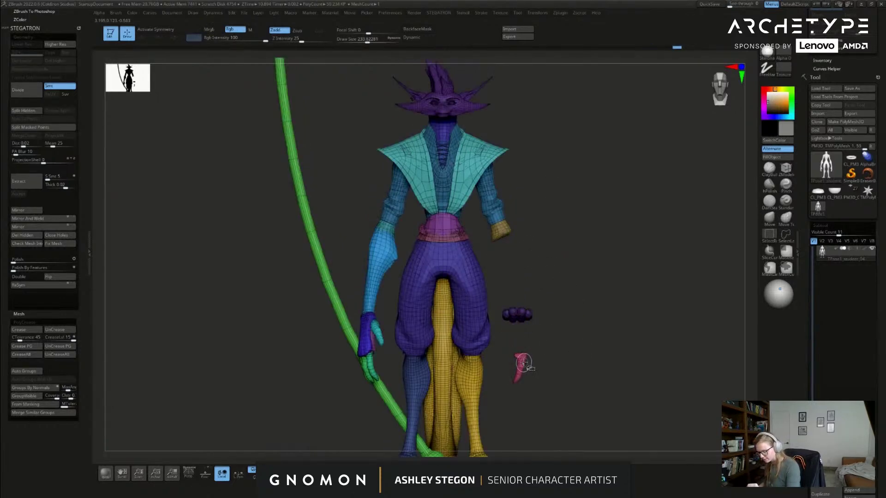
{"action": "left_click", "coordinate": [527, 315], "text": "ctrl+shift"}
{"action": "left_click", "coordinate": [521, 362], "text": "ctrl+shift"}
Step: Invert the visibility, group the left forearm, hand and bracelet as one polygroup and show the whole mesh
{"action": "left_click_drag", "start_coordinate": [576, 317], "coordinate": [582, 338], "text": "ctrl+shift"}
{"action": "left_click", "coordinate": [582, 338], "text": "ctrl+shift"}
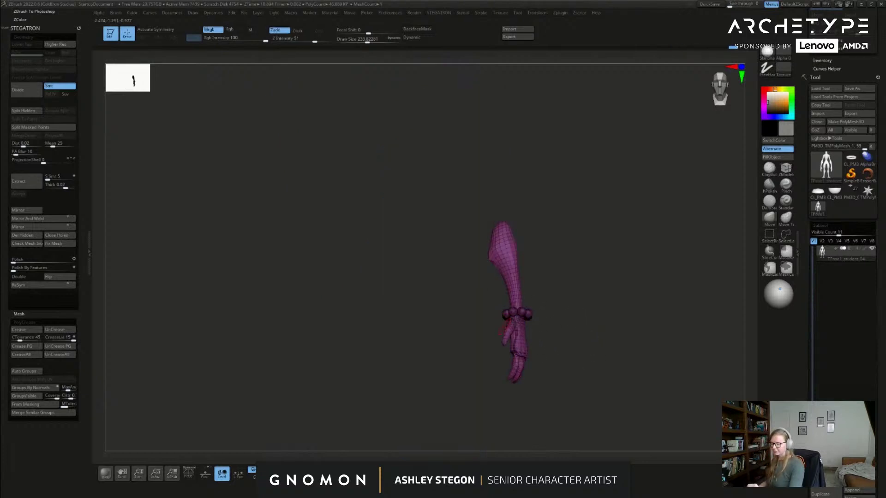
{"action": "left_click", "coordinate": [575, 333], "text": "ctrl+shift"}
Step: Isolate the right forearm, hand and fingers, group them as one polygroup and show the whole mesh
{"action": "left_click", "coordinate": [376, 277], "text": "ctrl+shift"}
{"action": "left_click", "coordinate": [375, 279], "text": "ctrl+shift"}
{"action": "left_click", "coordinate": [369, 339], "text": "ctrl+shift"}
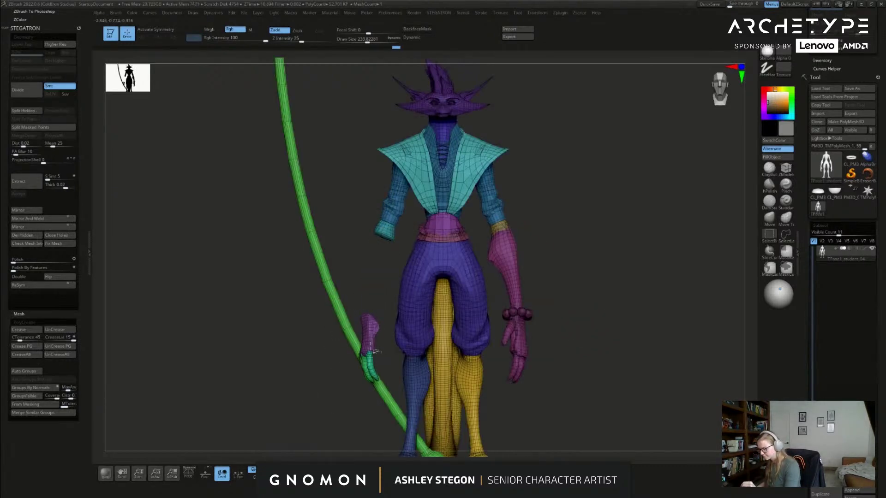
{"action": "left_click", "coordinate": [368, 370], "text": "ctrl+shift"}
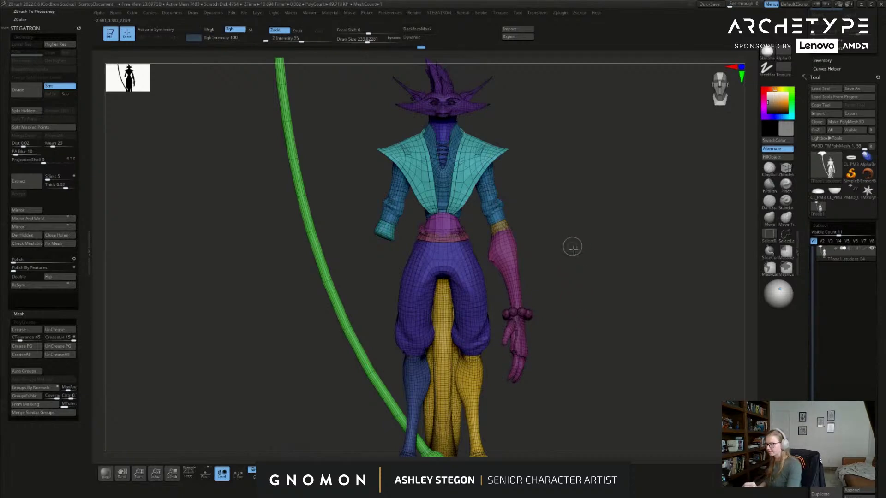
{"action": "left_click_drag", "start_coordinate": [572, 245], "coordinate": [607, 340], "text": "ctrl+shift"}
{"action": "key", "text": "ctrl+w"}
{"action": "left_click", "coordinate": [605, 328], "text": "ctrl+shift"}
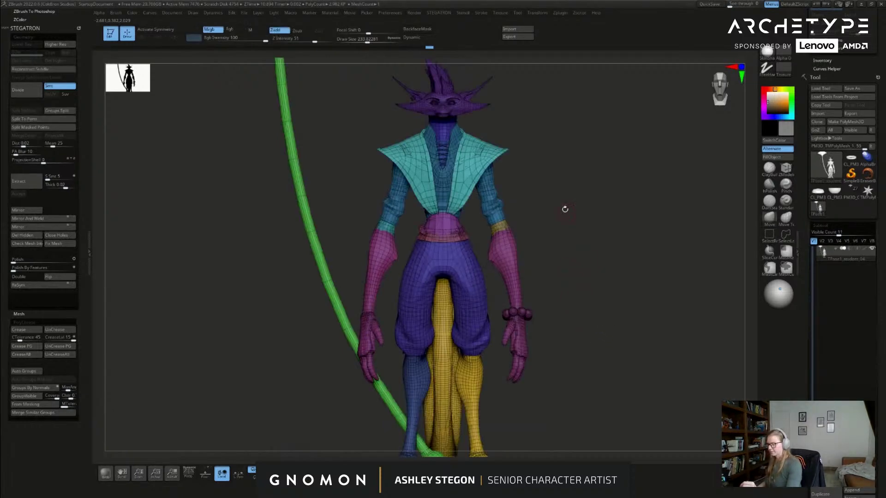
Step: Isolate the upper-body clothing with the upper arms and examine the shirt underneath with the wide-shouldered vest hidden
{"action": "left_click", "coordinate": [490, 205], "text": "ctrl+shift"}
{"action": "left_click", "coordinate": [537, 219], "text": "ctrl+shift"}
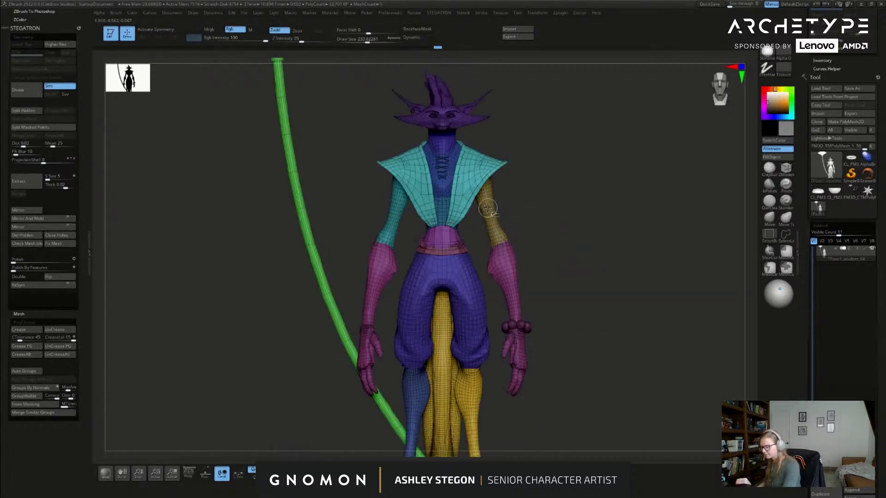
{"action": "left_click", "coordinate": [448, 191], "text": "ctrl+shift"}
{"action": "left_click", "coordinate": [483, 171], "text": "ctrl+shift"}
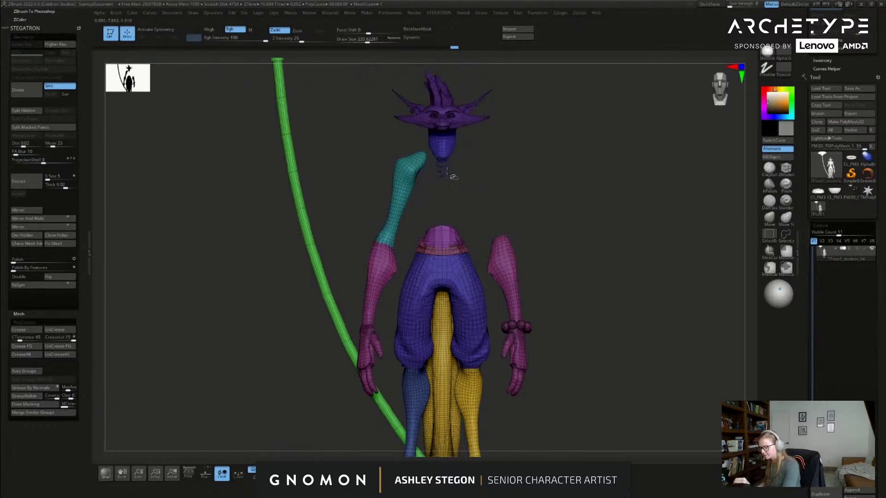
{"action": "left_click", "coordinate": [408, 173], "text": "ctrl+shift"}
{"action": "left_click_drag", "start_coordinate": [631, 323], "coordinate": [607, 288]}
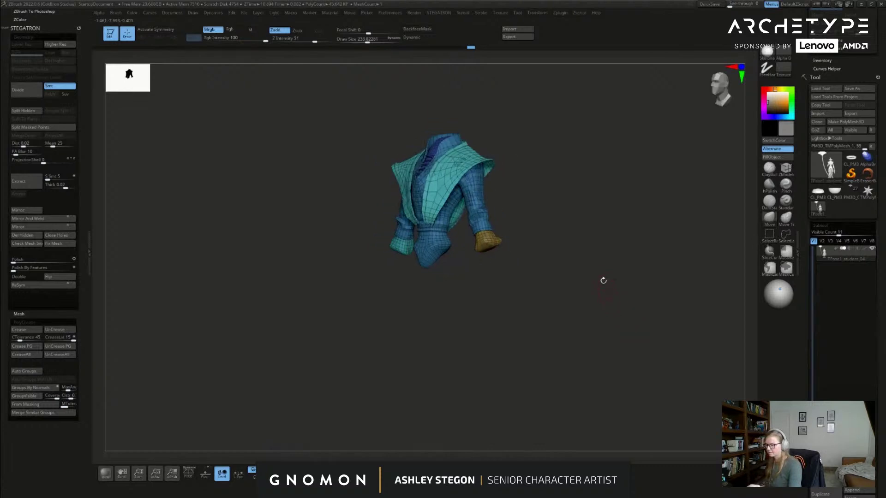
{"action": "right_click_drag", "start_coordinate": [478, 222], "coordinate": [547, 211], "text": "ctrl"}
{"action": "mouse_move", "coordinate": [563, 196]}
{"action": "left_mouse_down"}
{"action": "mouse_move", "coordinate": [562, 239]}
{"action": "mouse_move", "coordinate": [563, 247]}
{"action": "mouse_move", "coordinate": [562, 220]}
{"action": "mouse_move", "coordinate": [583, 305]}
{"action": "mouse_move", "coordinate": [582, 294]}
{"action": "left_mouse_up"}
{"action": "key", "text": "s"}
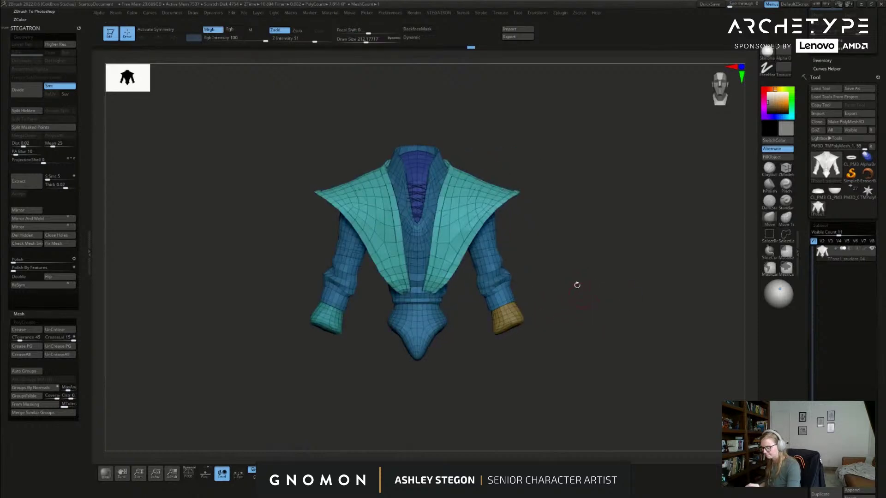
{"action": "left_click", "coordinate": [510, 195], "text": "ctrl+alt+shift"}
{"action": "left_click_drag", "start_coordinate": [549, 256], "coordinate": [554, 274], "text": "alt"}
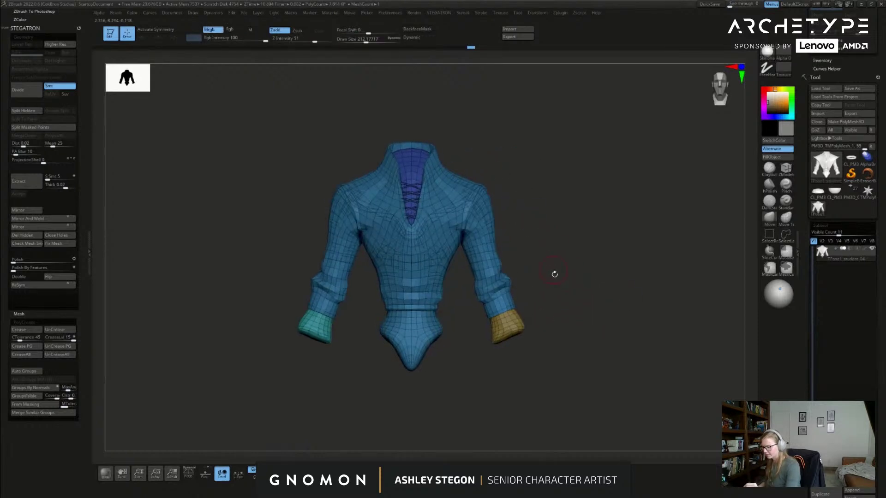
{"action": "left_click", "coordinate": [533, 309], "text": "ctrl+shift"}
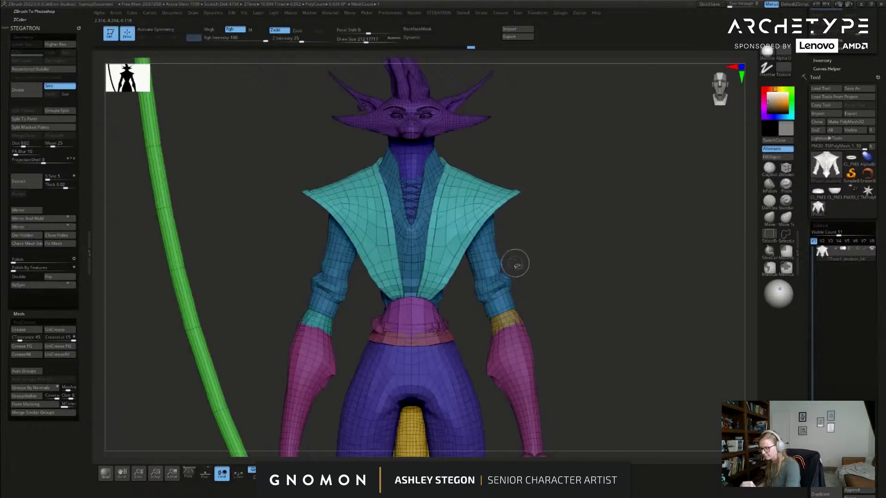
Step: Isolate the shirt and, with symmetry active, hide both sleeve cuffs using a lasso selection
{"action": "left_click", "coordinate": [508, 263], "text": "ctrl+shift"}
{"action": "left_click", "coordinate": [528, 275], "text": "ctrl+shift"}
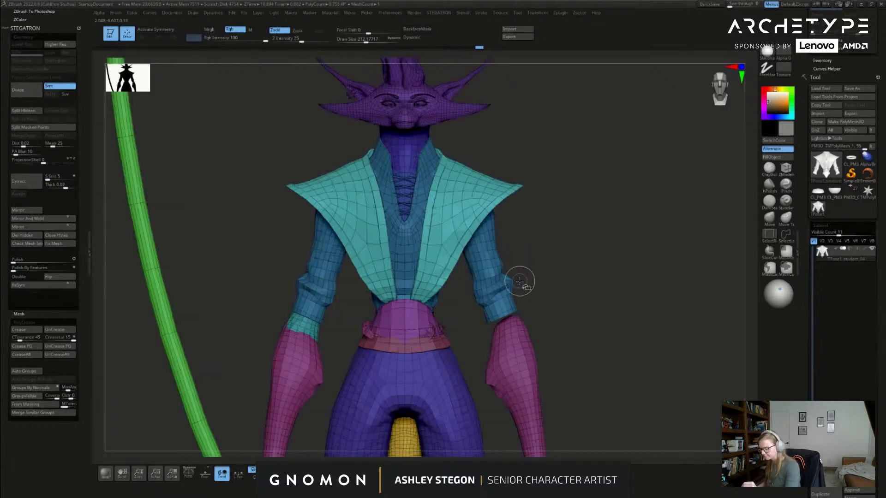
{"action": "left_click", "coordinate": [512, 284], "text": "ctrl+shift"}
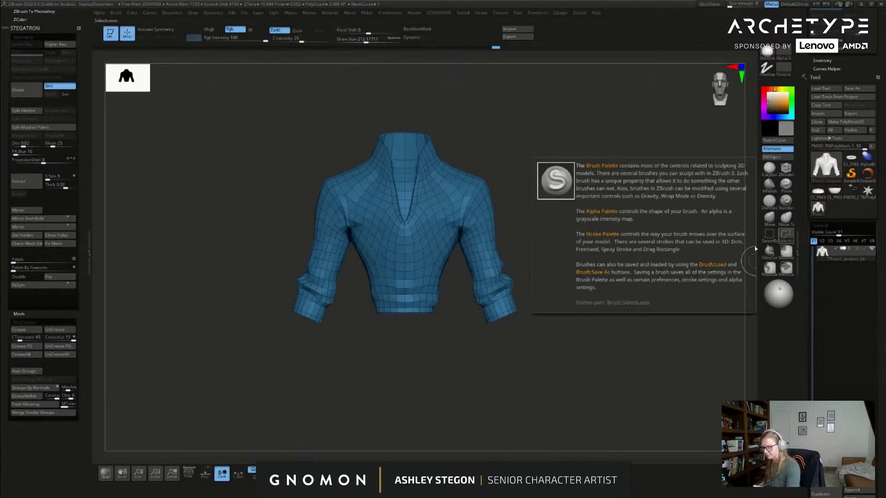
{"action": "mouse_move", "coordinate": [475, 318]}
{"action": "left_mouse_down", "text": "ctrl+alt+shift"}
{"action": "mouse_move", "coordinate": [521, 323]}
{"action": "mouse_move", "coordinate": [530, 302]}
{"action": "left_mouse_up", "text": "ctrl+alt+shift"}
{"action": "key", "text": "ctrl+z"}
{"action": "key", "text": "x"}
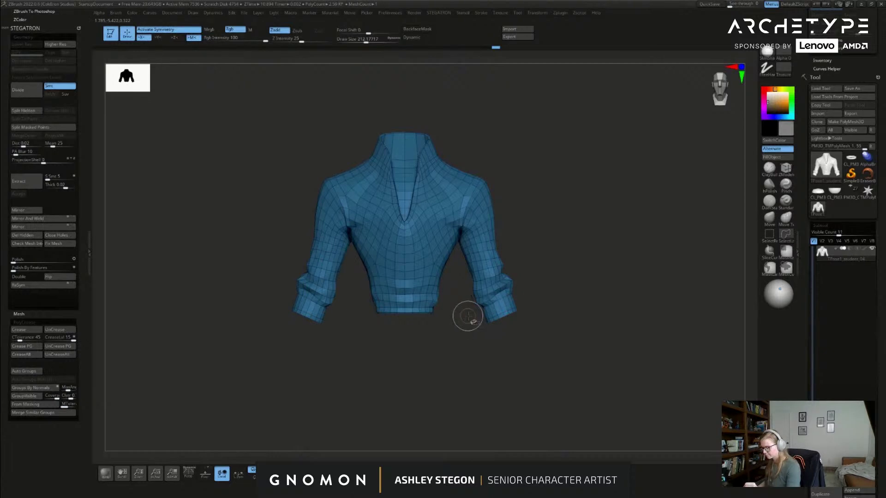
{"action": "left_click_drag", "start_coordinate": [520, 336], "coordinate": [515, 303], "text": "ctrl+alt+shift"}
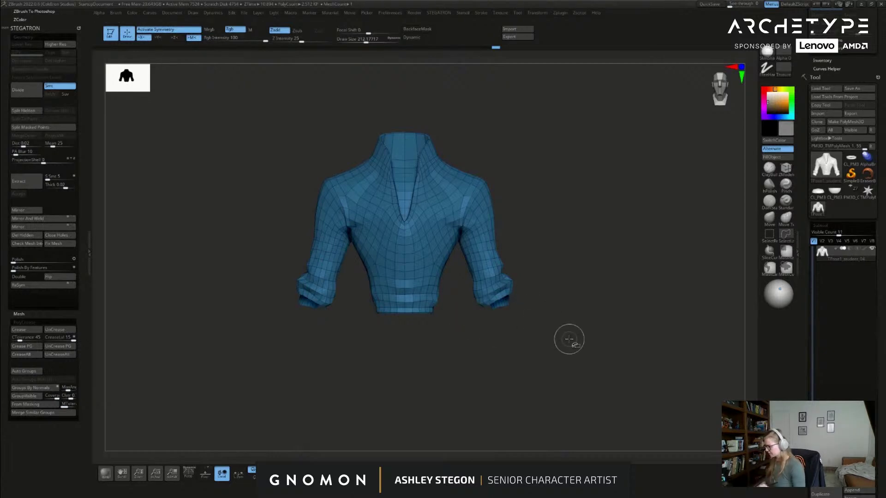
Step: Shrink the visible part of the shirt until both sleeves are hidden, and group the remaining torso part as its own polygroup
{"action": "key", "text": "ctrl+shift+s"}
{"action": "key", "text": "ctrl+shift+s"}
{"action": "key", "text": "ctrl+shift+s"}
{"action": "key", "text": "ctrl+shift+s"}
{"action": "key", "text": "ctrl+shift+s"}
{"action": "key", "text": "ctrl+shift+s"}
{"action": "key", "text": "ctrl+shift+s"}
{"action": "key", "text": "ctrl+shift+s"}
{"action": "key", "text": "ctrl+shift+s"}
{"action": "key", "text": "ctrl+shift+s"}
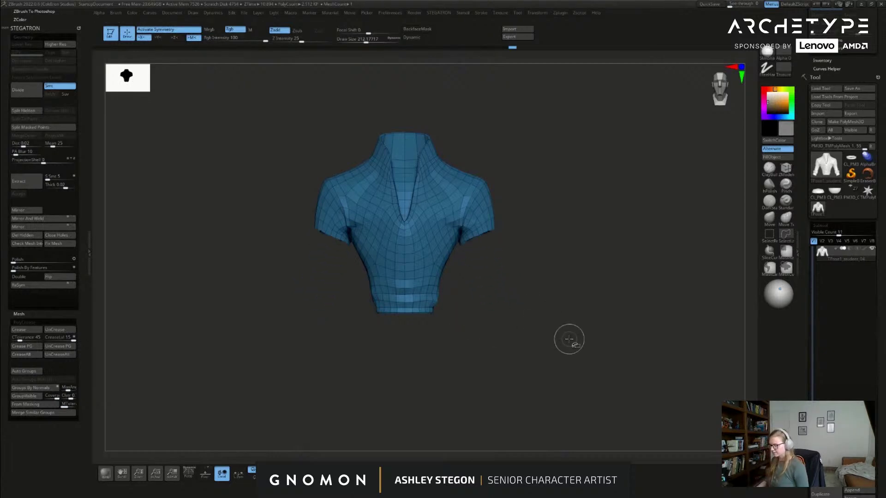
{"action": "key", "text": "ctrl+shift+s"}
{"action": "key", "text": "ctrl+shift+s"}
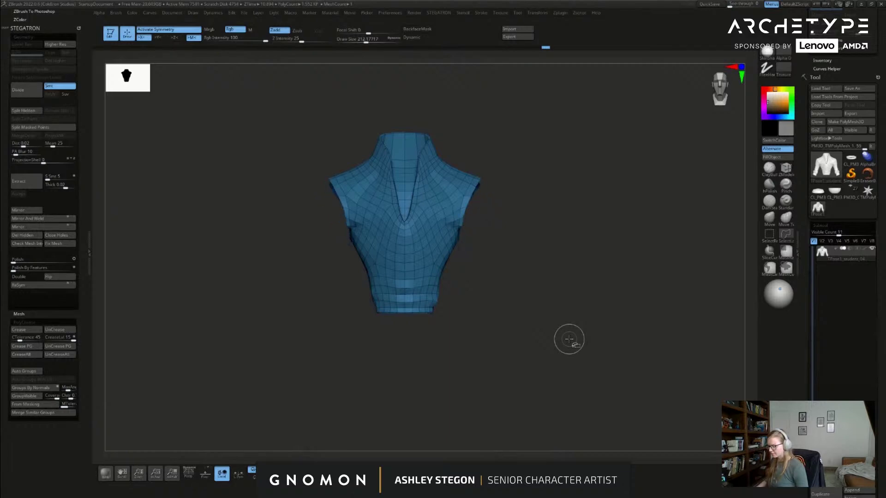
{"action": "mouse_move", "coordinate": [599, 357]}
{"action": "left_mouse_down"}
{"action": "mouse_move", "coordinate": [559, 358]}
{"action": "mouse_move", "coordinate": [595, 355]}
{"action": "left_mouse_up"}
{"action": "key", "text": "ctrl+w"}
{"action": "left_click", "coordinate": [576, 306], "text": "ctrl+shift"}
Step: Isolate both shirt sleeves together with the upper arms beneath and group them as one polygroup
{"action": "left_click_drag", "start_coordinate": [577, 295], "coordinate": [600, 299]}
{"action": "key", "text": "ctrl+shift"}
{"action": "left_click", "coordinate": [771, 240], "text": "ctrl+shift"}
{"action": "left_click", "coordinate": [513, 263], "text": "ctrl+shift"}
{"action": "left_click", "coordinate": [500, 281], "text": "ctrl+alt+shift"}
{"action": "left_click", "coordinate": [567, 279], "text": "ctrl+shift"}
{"action": "key", "text": "ctrl+w"}
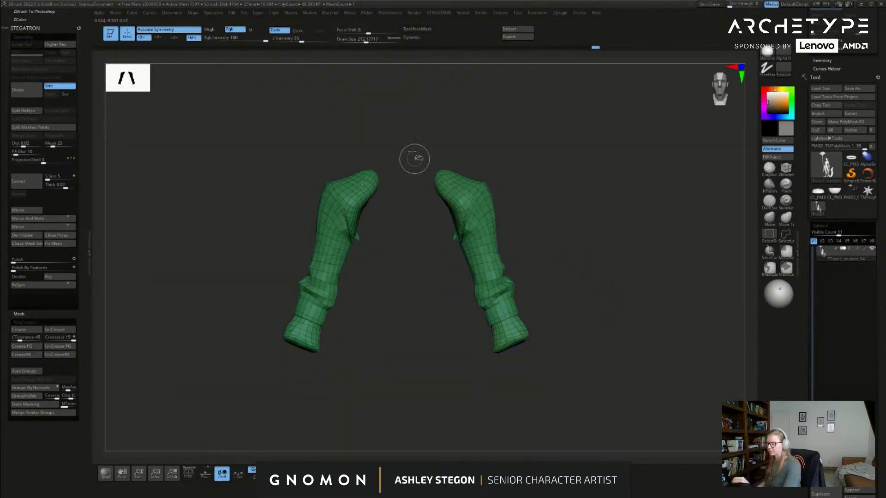
Step: Hide one sleeved upper arm, give the other its own polygroup and show the whole mesh
{"action": "left_click_drag", "start_coordinate": [421, 134], "coordinate": [596, 365], "text": "ctrl+alt+shift"}
{"action": "key", "text": "ctrl+w"}
{"action": "key", "text": "ctrl+z"}
{"action": "key", "text": "ctrl+z"}
{"action": "left_click_drag", "start_coordinate": [398, 126], "coordinate": [550, 365], "text": "ctrl+alt+shift"}
{"action": "left_click", "coordinate": [605, 294], "text": "ctrl+shift"}
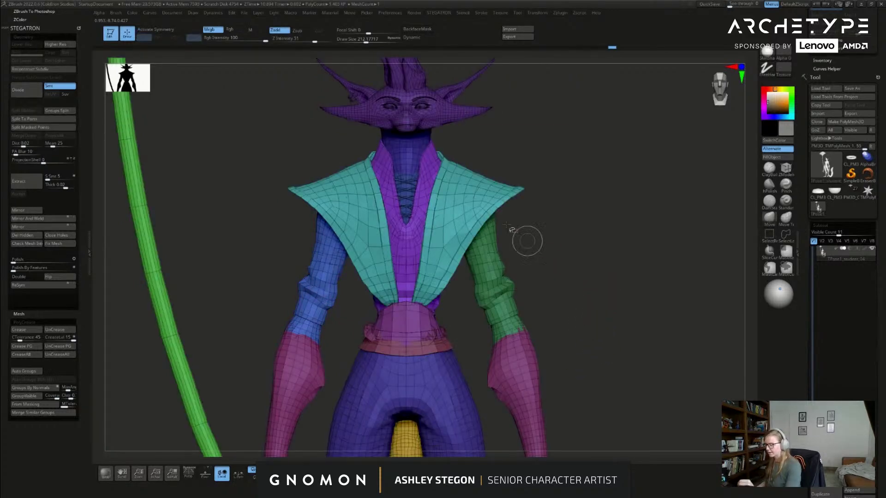
Step: Hide the vest, shirt torso, front lacing and underlying chest polygroups
{"action": "left_click", "coordinate": [480, 200], "text": "ctrl+shift"}
{"action": "left_click_drag", "start_coordinate": [542, 229], "coordinate": [547, 252], "text": "ctrl+shift"}
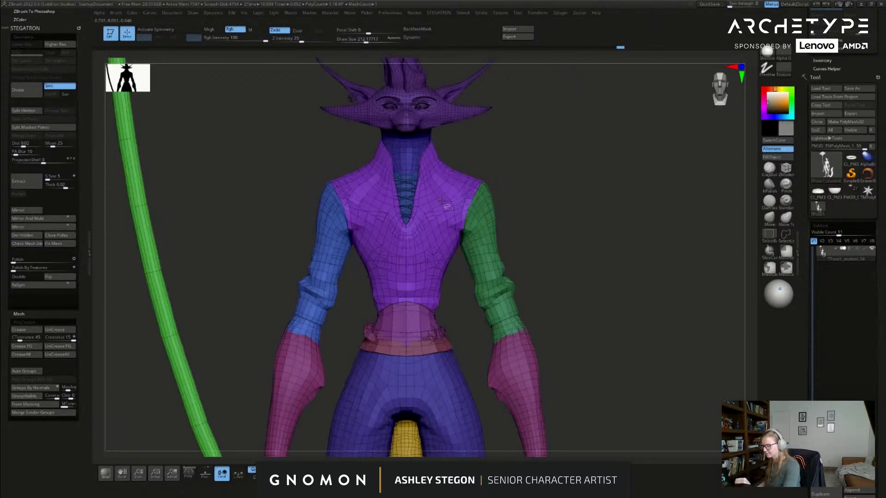
{"action": "left_click", "coordinate": [434, 201], "text": "ctrl+alt+shift"}
{"action": "left_click", "coordinate": [429, 216], "text": "ctrl+alt+shift"}
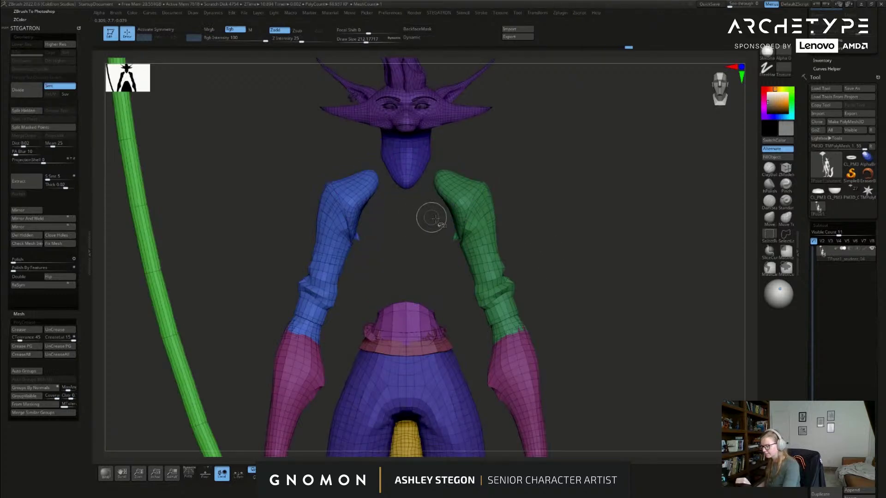
Step: Invert the visibility, group the vest, shirt, lacing and chest as one polygroup and show the whole mesh
{"action": "key", "text": "ctrl+w"}
{"action": "left_click_drag", "start_coordinate": [589, 298], "coordinate": [560, 273], "text": "ctrl+shift"}
{"action": "left_click", "coordinate": [606, 361], "text": "ctrl+shift"}
{"action": "key", "text": "ctrl+z"}
{"action": "key", "text": "ctrl+w"}
{"action": "left_click", "coordinate": [605, 356], "text": "ctrl+shift"}
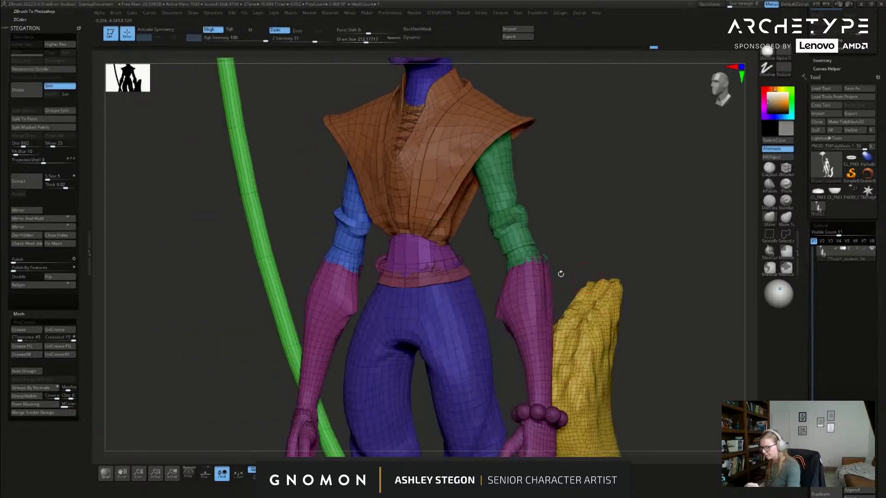
Step: Isolate the waist wrap together with the belt, group them as one polygroup and show the whole mesh
{"action": "left_click", "coordinate": [459, 279], "text": "ctrl+shift"}
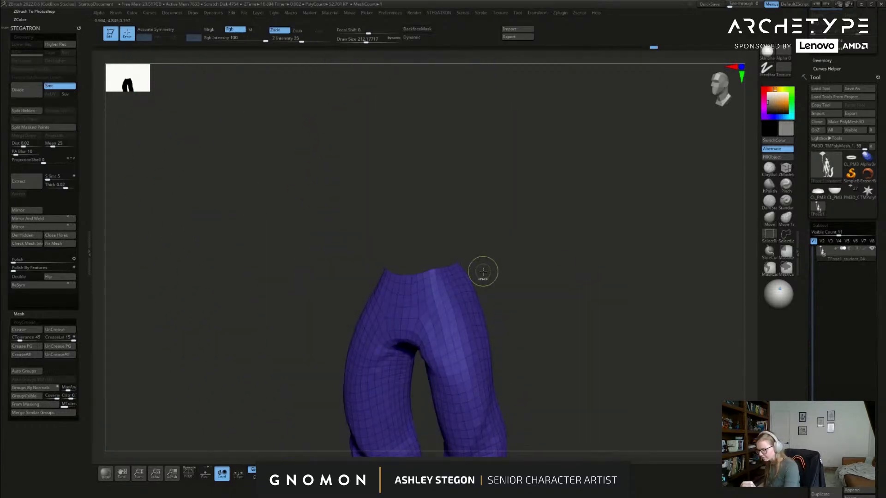
{"action": "left_click", "coordinate": [484, 273], "text": "ctrl+shift"}
{"action": "left_click", "coordinate": [464, 276], "text": "ctrl+shift"}
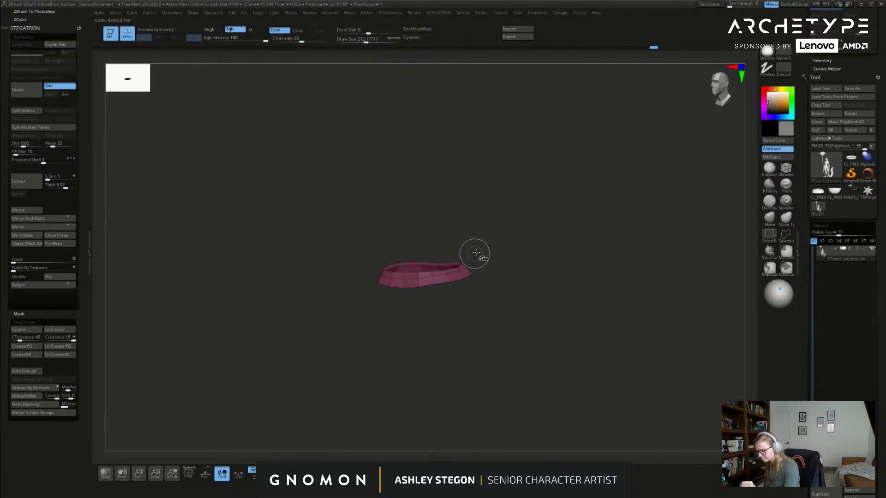
{"action": "left_click", "coordinate": [470, 253], "text": "ctrl+shift"}
{"action": "left_click", "coordinate": [429, 250], "text": "ctrl+alt+shift"}
{"action": "right_click_drag", "start_coordinate": [438, 253], "coordinate": [443, 273]}
{"action": "left_click", "coordinate": [444, 270], "text": "ctrl+alt+shift"}
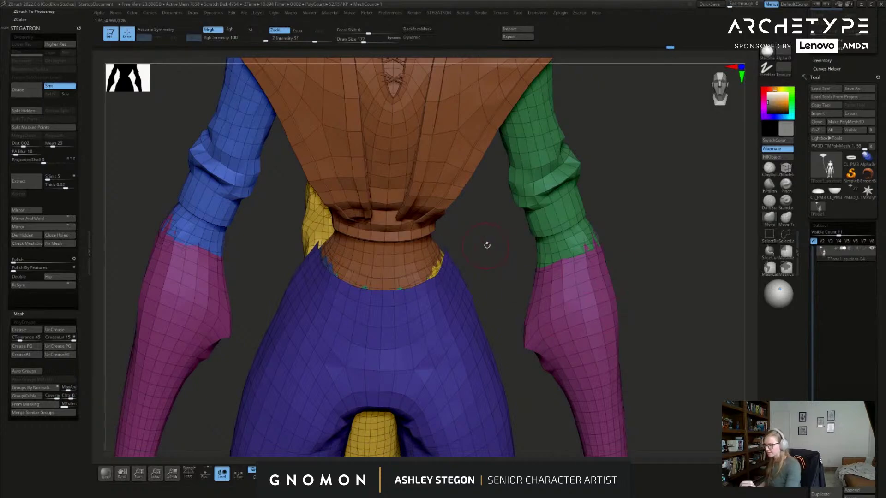
{"action": "left_click_drag", "start_coordinate": [486, 245], "coordinate": [514, 279], "text": "ctrl+shift"}
{"action": "key", "text": "ctrl+w"}
{"action": "left_click", "coordinate": [649, 322], "text": "ctrl+shift"}
{"action": "right_click_drag", "start_coordinate": [651, 323], "coordinate": [600, 215], "text": "ctrl"}
{"action": "left_click", "coordinate": [469, 289], "text": "ctrl+shift"}
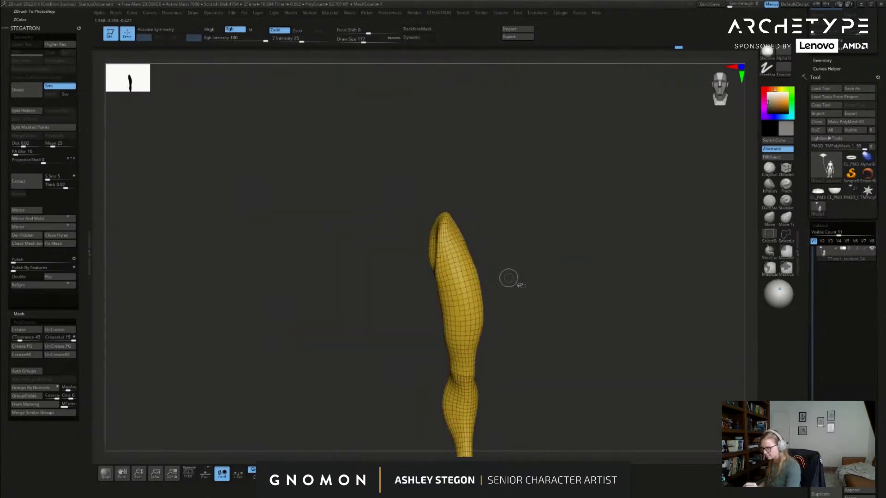
{"action": "left_click", "coordinate": [567, 309], "text": "ctrl+shift"}
{"action": "left_click", "coordinate": [461, 272], "text": "ctrl+shift"}
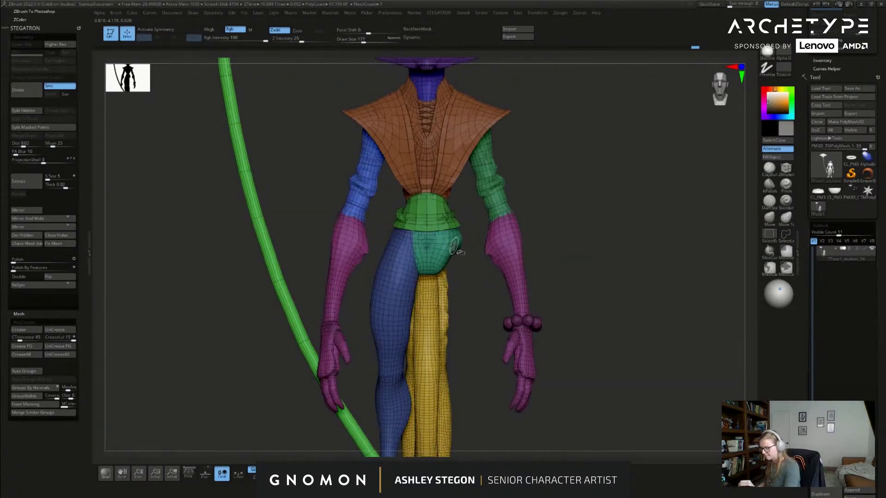
{"action": "left_click", "coordinate": [453, 245], "text": "ctrl+shift"}
{"action": "left_click", "coordinate": [455, 224], "text": "ctrl+shift"}
{"action": "left_click_drag", "start_coordinate": [573, 237], "coordinate": [529, 258], "text": "ctrl+shift"}
{"action": "left_click", "coordinate": [473, 284], "text": "ctrl+shift"}
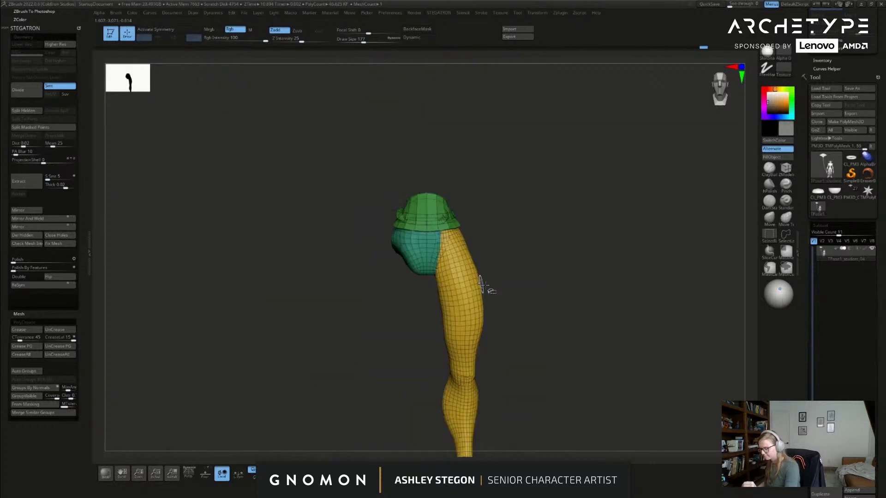
{"action": "key", "text": "ctrl+z"}
{"action": "key", "text": "ctrl+z"}
{"action": "key", "text": "ctrl+z"}
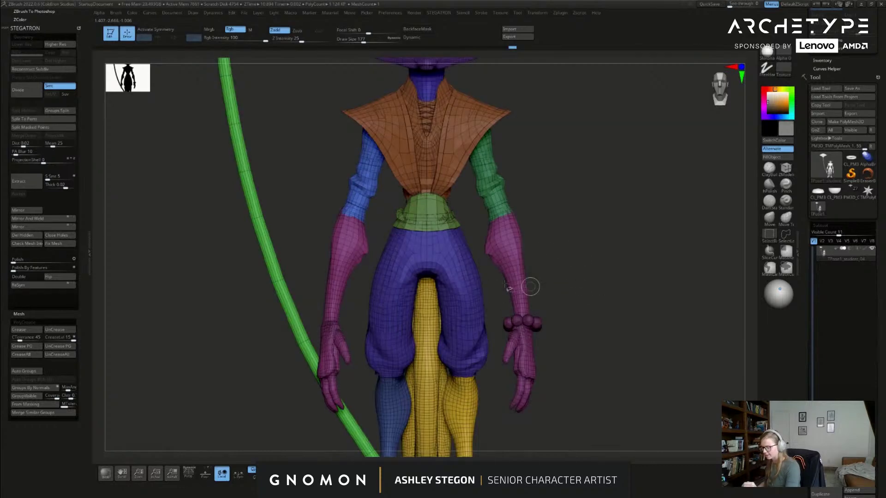
{"action": "key", "text": "ctrl+z"}
{"action": "key", "text": "ctrl+z"}
{"action": "key", "text": "ctrl+z"}
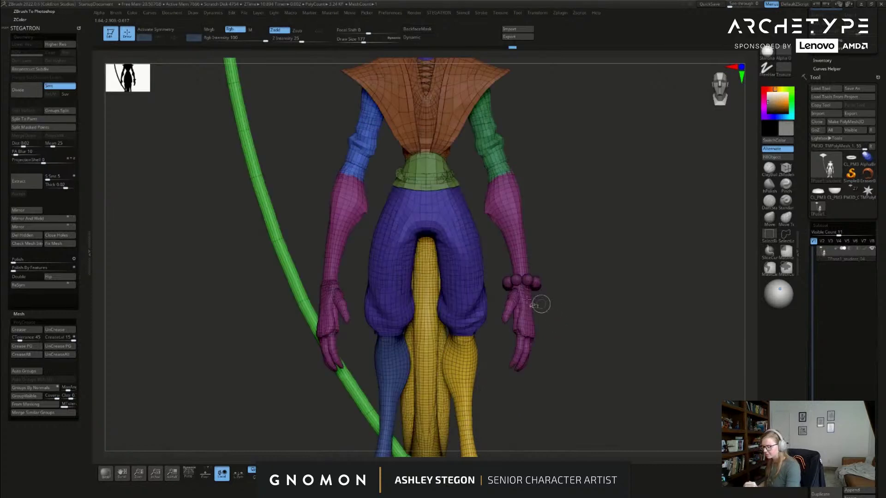
Step: Isolate the trousers polygroup and frame it from the front
{"action": "left_click", "coordinate": [479, 319], "text": "ctrl+shift"}
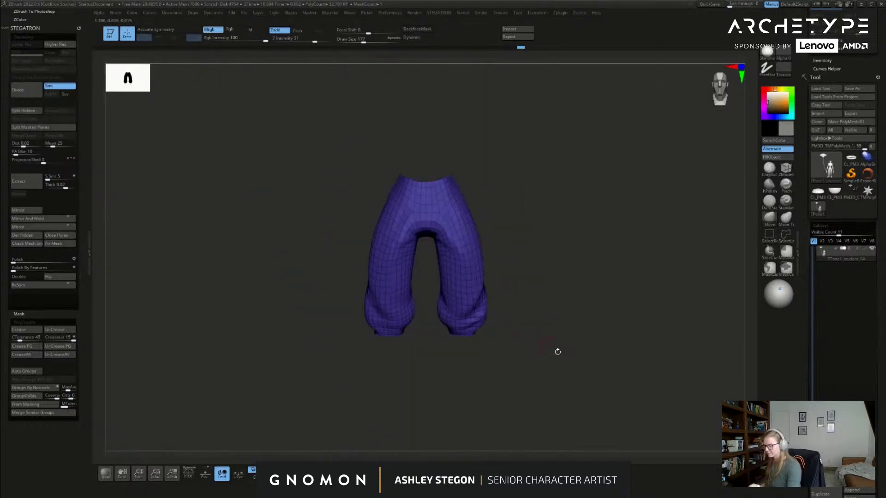
{"action": "key", "text": "ctrl+z"}
{"action": "mouse_move", "coordinate": [570, 373]}
{"action": "left_mouse_down", "text": "ctrl+alt+shift"}
{"action": "mouse_move", "coordinate": [538, 208]}
{"action": "mouse_move", "coordinate": [429, 158]}
{"action": "left_mouse_up", "text": "ctrl+alt+shift"}
{"action": "left_click", "coordinate": [497, 174], "text": "ctrl+shift"}
{"action": "left_click_drag", "start_coordinate": [497, 369], "coordinate": [494, 354], "text": "alt"}
{"action": "key", "text": "s"}
{"action": "left_click", "coordinate": [501, 374]}
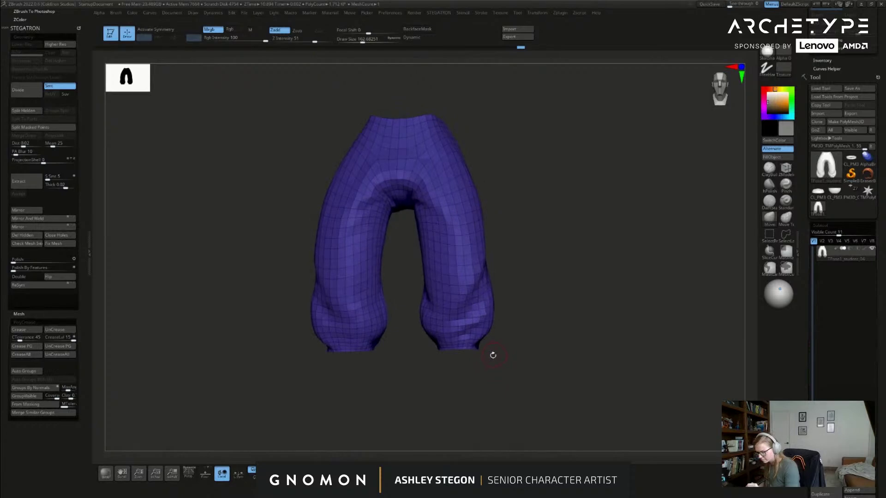
{"action": "left_click_drag", "start_coordinate": [526, 203], "coordinate": [523, 243], "text": "alt"}
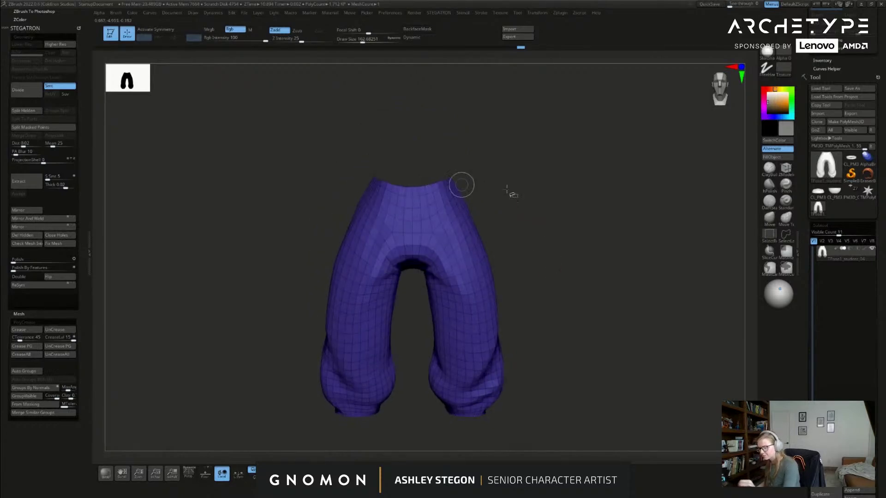
Step: Hide the hip and crotch section of the trousers with lasso selections, leaving two separate trouser legs
{"action": "left_click_drag", "start_coordinate": [433, 187], "coordinate": [439, 212]}
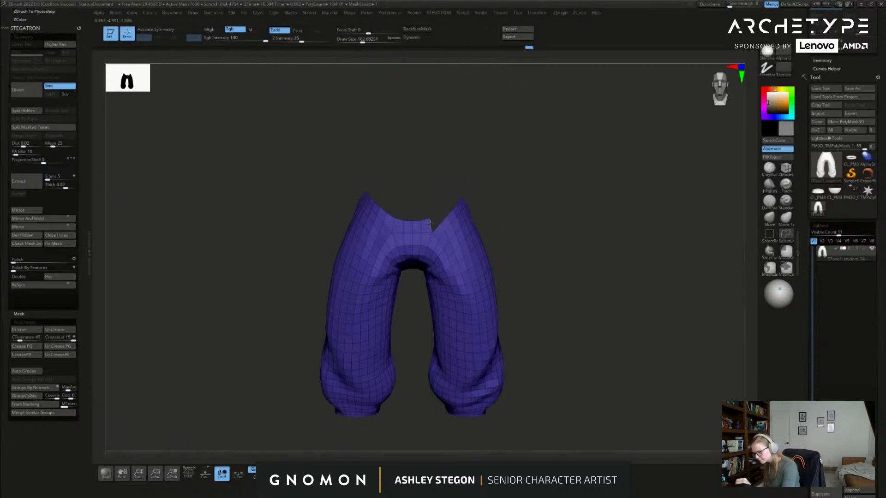
{"action": "left_click", "coordinate": [430, 226]}
{"action": "left_click_drag", "start_coordinate": [419, 233], "coordinate": [394, 225]}
{"action": "left_click_drag", "start_coordinate": [545, 279], "coordinate": [559, 292], "text": "ctrl+shift"}
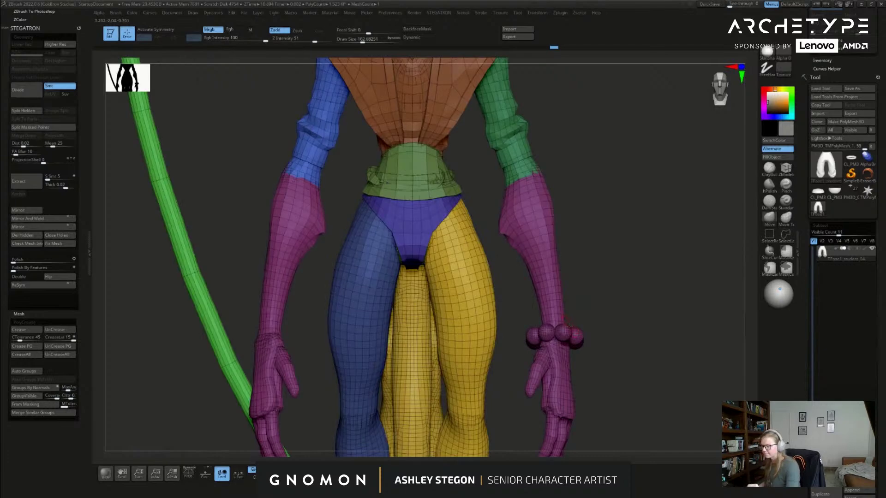
Step: Give the two isolated trouser legs separate polygroups with Auto Groups and show the whole mesh
{"action": "mouse_move", "coordinate": [595, 317]}
{"action": "left_mouse_down"}
{"action": "mouse_move", "coordinate": [669, 318]}
{"action": "mouse_move", "coordinate": [604, 328]}
{"action": "left_mouse_up"}
{"action": "left_click_drag", "start_coordinate": [604, 328], "coordinate": [178, 386], "text": "ctrl+shift"}
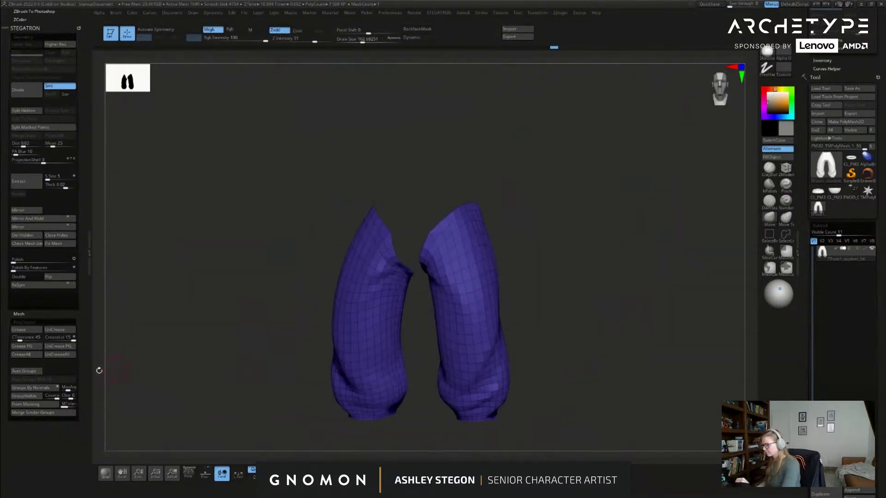
{"action": "left_click", "coordinate": [37, 375]}
{"action": "left_click", "coordinate": [580, 348], "text": "ctrl+shift"}
{"action": "left_click_drag", "start_coordinate": [579, 348], "coordinate": [761, 285]}
Step: Isolate both trouser legs together with the legs and feet beneath, group them as one polygroup and show the whole mesh
{"action": "left_click", "coordinate": [456, 250], "text": "ctrl+shift"}
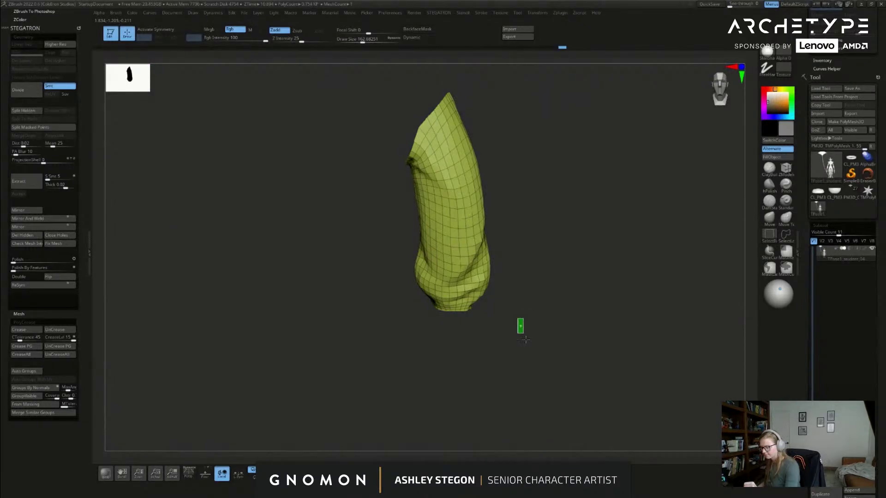
{"action": "left_click_drag", "start_coordinate": [516, 318], "coordinate": [524, 327], "text": "ctrl+shift"}
{"action": "left_click", "coordinate": [452, 318], "text": "ctrl+shift"}
{"action": "left_click_drag", "start_coordinate": [492, 377], "coordinate": [535, 404], "text": "ctrl+shift"}
{"action": "left_click", "coordinate": [618, 374], "text": "ctrl+shift"}
{"action": "left_click", "coordinate": [335, 340], "text": "ctrl+shift"}
{"action": "left_click", "coordinate": [330, 346], "text": "ctrl+shift"}
{"action": "left_click_drag", "start_coordinate": [500, 364], "coordinate": [567, 341], "text": "ctrl+shift"}
{"action": "left_click", "coordinate": [365, 295], "text": "ctrl+shift"}
{"action": "left_click_drag", "start_coordinate": [622, 264], "coordinate": [595, 291], "text": "ctrl+shift"}
{"action": "key", "text": "ctrl+w"}
{"action": "left_click", "coordinate": [589, 287], "text": "ctrl+shift"}
{"action": "right_click_drag", "start_coordinate": [399, 306], "coordinate": [406, 336], "text": "ctrl"}
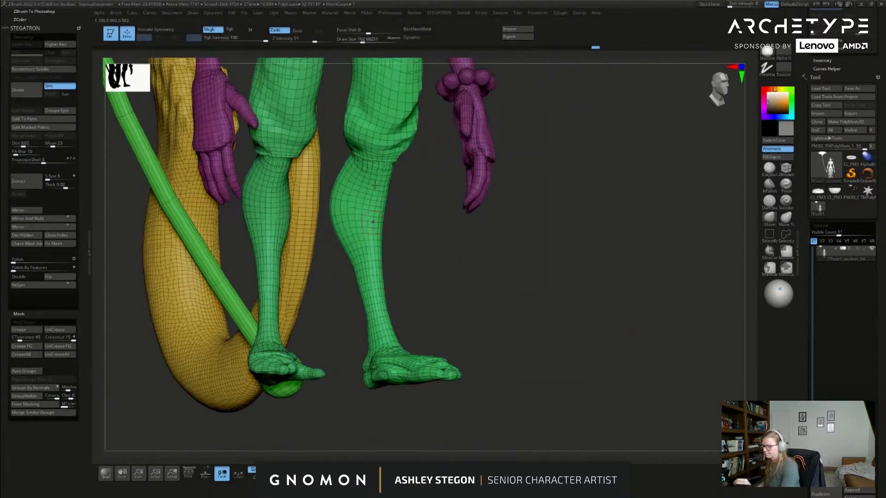
{"action": "left_click_drag", "start_coordinate": [397, 196], "coordinate": [489, 199]}
{"action": "key", "text": "shift+f"}
{"action": "left_click_drag", "start_coordinate": [511, 285], "coordinate": [594, 328], "text": "alt"}
{"action": "key", "text": "shift+f"}
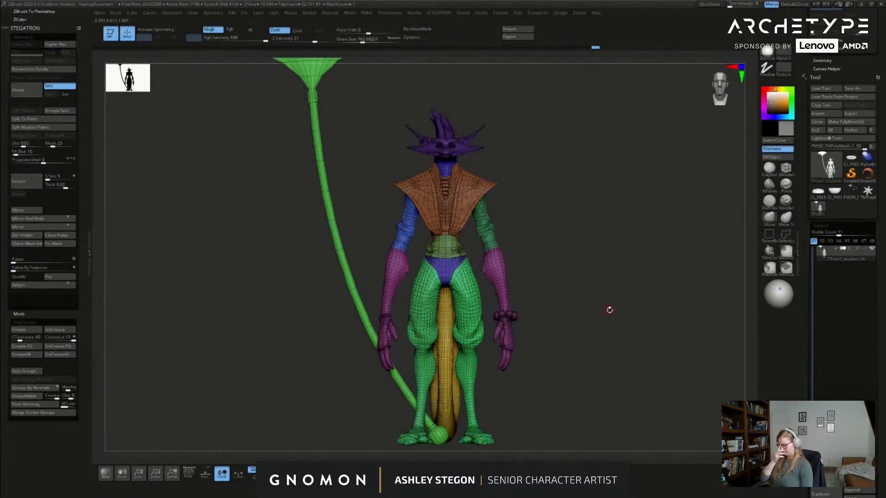
Step: Isolate the waist together with the trousers' pelvis section, group them as one polygroup and show the whole mesh
{"action": "mouse_move", "coordinate": [551, 286]}
{"action": "left_mouse_down", "text": "alt"}
{"action": "mouse_move", "coordinate": [580, 310]}
{"action": "mouse_move", "coordinate": [609, 216]}
{"action": "mouse_move", "coordinate": [605, 245]}
{"action": "left_mouse_up", "text": "alt"}
{"action": "left_click", "coordinate": [454, 178], "text": "ctrl+shift"}
{"action": "left_click_drag", "start_coordinate": [589, 154], "coordinate": [592, 177], "text": "ctrl+shift"}
{"action": "left_click", "coordinate": [462, 154], "text": "ctrl+shift"}
{"action": "left_click_drag", "start_coordinate": [588, 143], "coordinate": [593, 167], "text": "ctrl+shift"}
{"action": "key", "text": "ctrl+w"}
{"action": "left_click", "coordinate": [617, 177], "text": "ctrl+shift"}
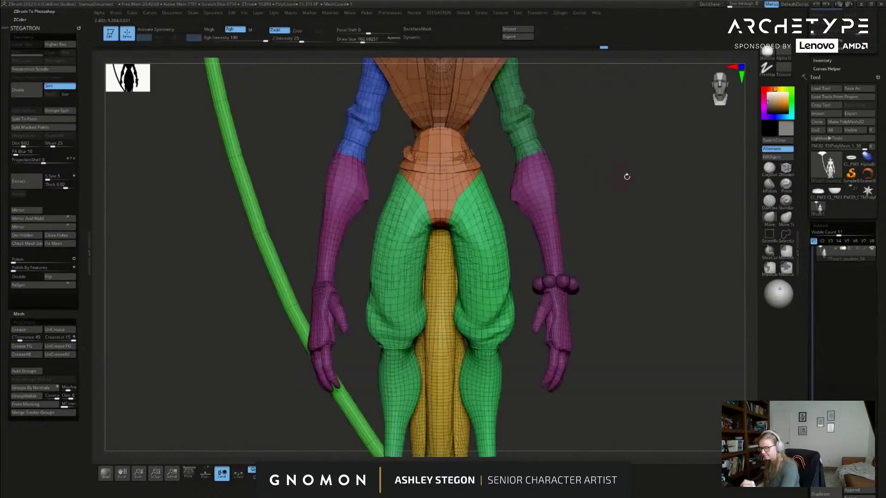
{"action": "mouse_move", "coordinate": [648, 318]}
{"action": "left_mouse_down", "text": "alt"}
{"action": "mouse_move", "coordinate": [638, 308]}
{"action": "mouse_move", "coordinate": [577, 304]}
{"action": "mouse_move", "coordinate": [635, 288]}
{"action": "mouse_move", "coordinate": [633, 336]}
{"action": "mouse_move", "coordinate": [605, 338]}
{"action": "mouse_move", "coordinate": [623, 318]}
{"action": "mouse_move", "coordinate": [665, 304]}
{"action": "mouse_move", "coordinate": [666, 323]}
{"action": "mouse_move", "coordinate": [699, 311]}
{"action": "left_mouse_up", "text": "alt"}
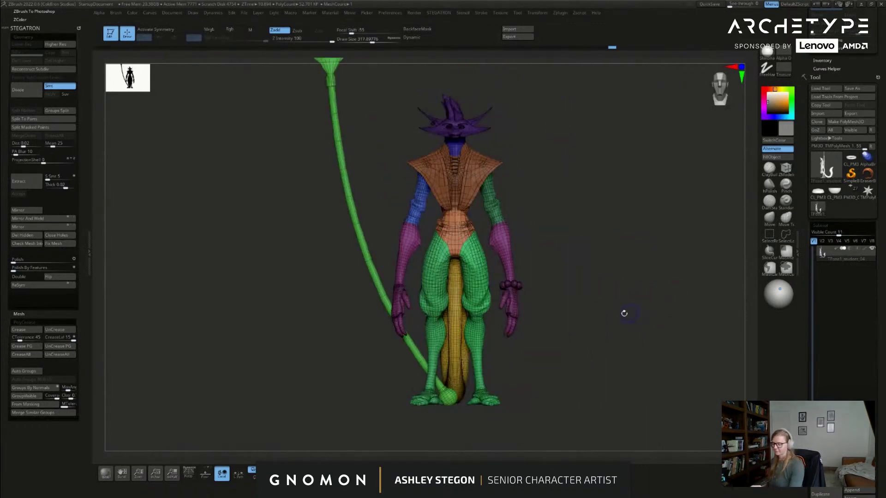
{"action": "key", "text": "shift+f"}
{"action": "left_click_drag", "start_coordinate": [602, 291], "coordinate": [641, 302]}
{"action": "key", "text": "w"}
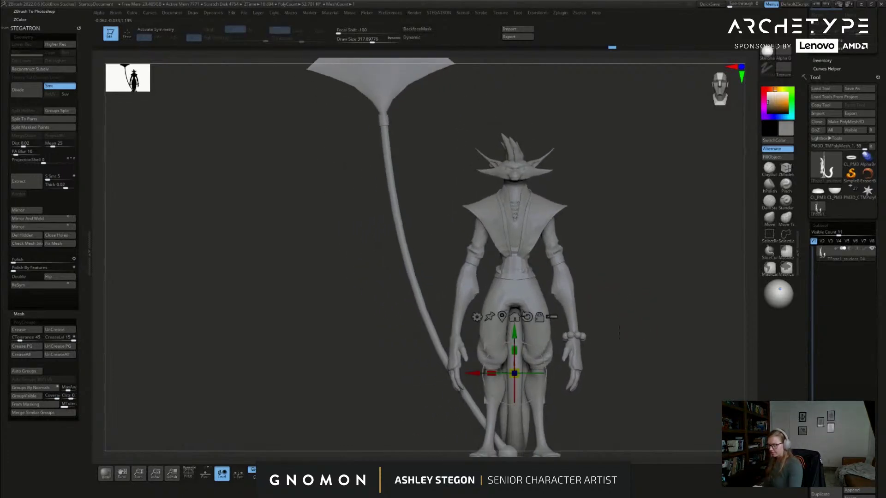
{"action": "key", "text": "q"}
{"action": "key", "text": "shift+f"}
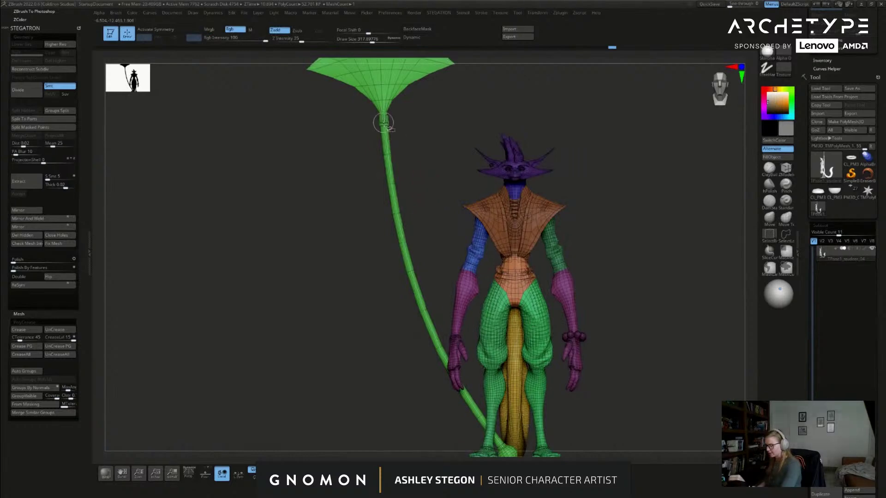
Step: Mask the staff, leave the character unmasked and bring up the transform gizmo
{"action": "left_click", "coordinate": [395, 190], "text": "ctrl+shift"}
{"action": "left_click", "coordinate": [642, 305], "text": "ctrl+shift"}
{"action": "key", "text": "shift+f"}
{"action": "right_click_drag", "start_coordinate": [631, 326], "coordinate": [387, 126], "text": "ctrl"}
{"action": "right_click_drag", "start_coordinate": [577, 174], "coordinate": [580, 207], "text": "alt"}
{"action": "key", "text": "w"}
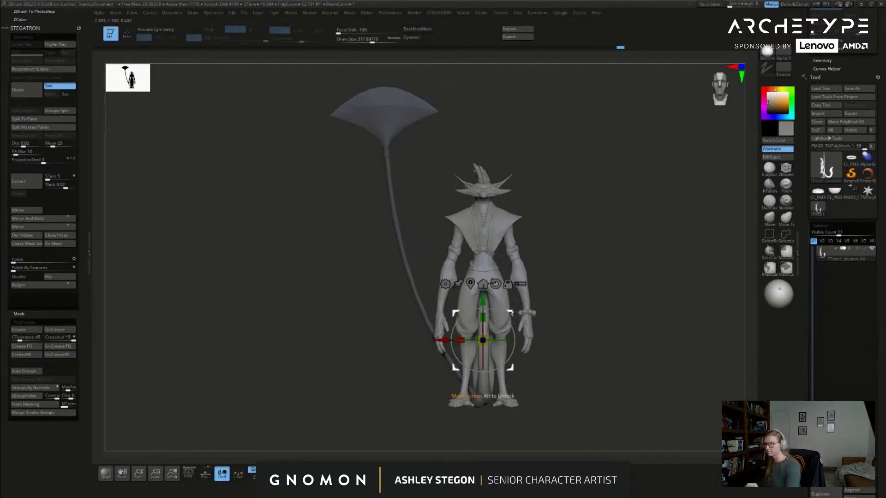
Step: Move the unmasked character up onto the lower part of the staff and tilt the body sideways
{"action": "left_click_drag", "start_coordinate": [482, 341], "coordinate": [469, 256]}
{"action": "left_click_drag", "start_coordinate": [499, 229], "coordinate": [493, 231]}
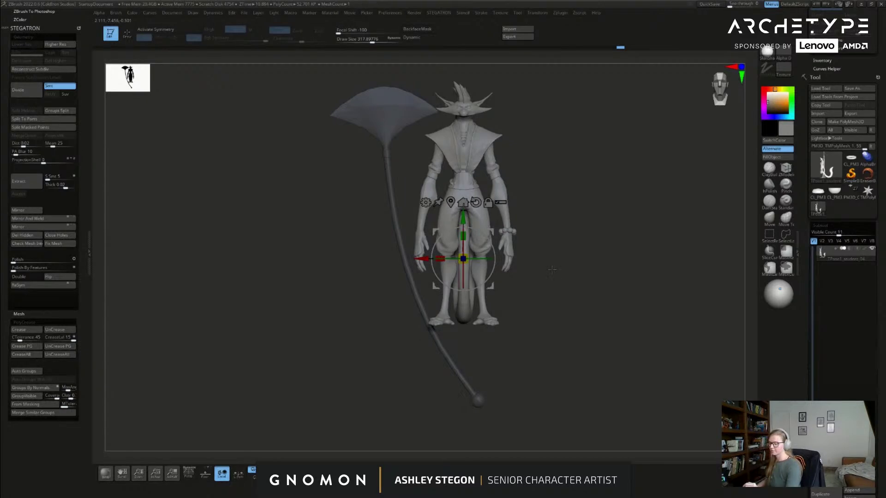
{"action": "mouse_move", "coordinate": [541, 259]}
{"action": "right_mouse_down", "text": "ctrl"}
{"action": "mouse_move", "coordinate": [548, 273]}
{"action": "mouse_move", "coordinate": [528, 270]}
{"action": "right_mouse_up", "text": "ctrl"}
{"action": "mouse_move", "coordinate": [494, 249]}
{"action": "left_mouse_down"}
{"action": "mouse_move", "coordinate": [503, 266]}
{"action": "mouse_move", "coordinate": [496, 262]}
{"action": "left_mouse_up"}
Step: Align the character with the staff in depth from the side and place one foot on the shaft
{"action": "right_click_drag", "start_coordinate": [483, 323], "coordinate": [537, 336]}
{"action": "left_click_drag", "start_coordinate": [505, 285], "coordinate": [469, 287]}
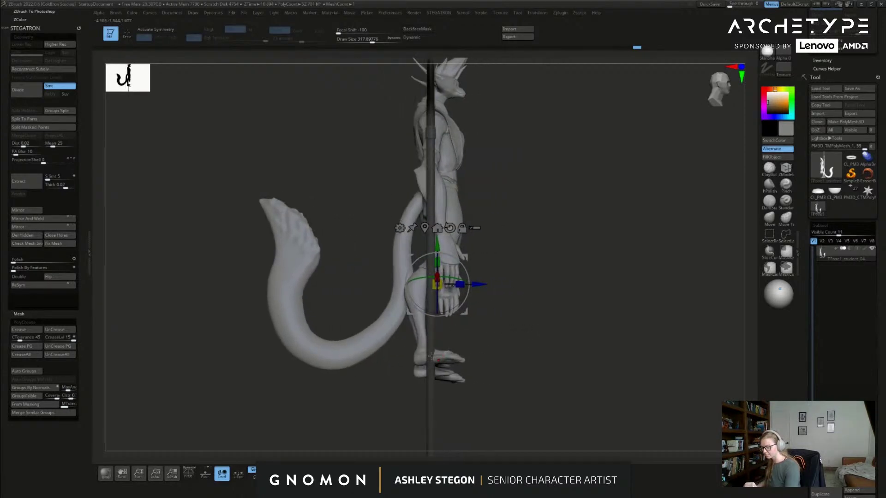
{"action": "right_click_drag", "start_coordinate": [436, 358], "coordinate": [391, 355], "text": "shift"}
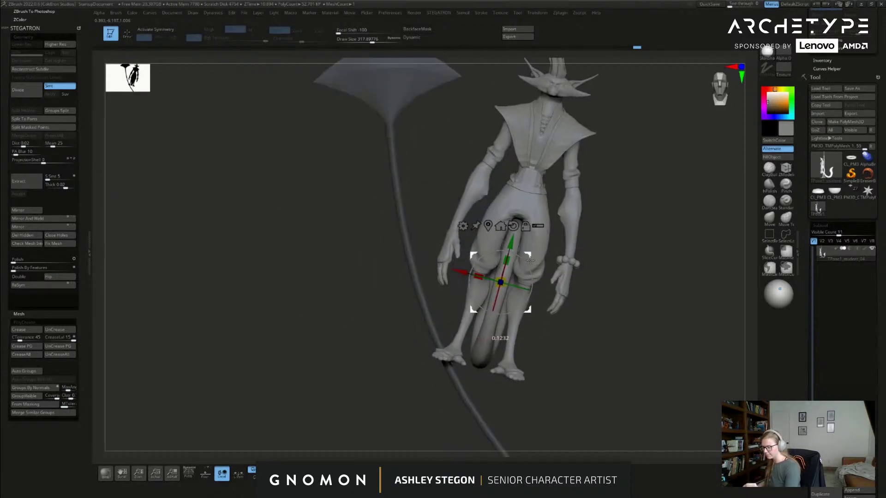
{"action": "mouse_move", "coordinate": [606, 260]}
{"action": "right_mouse_down", "text": "alt"}
{"action": "mouse_move", "coordinate": [597, 289]}
{"action": "mouse_move", "coordinate": [646, 289]}
{"action": "mouse_move", "coordinate": [578, 281]}
{"action": "mouse_move", "coordinate": [608, 283]}
{"action": "mouse_move", "coordinate": [592, 225]}
{"action": "mouse_move", "coordinate": [602, 251]}
{"action": "mouse_move", "coordinate": [571, 216]}
{"action": "right_mouse_up", "text": "alt"}
Step: Mask the whole mesh except the arm nearest the staff and bring up the transform gizmo
{"action": "key", "text": "q"}
{"action": "key", "text": "shift+f"}
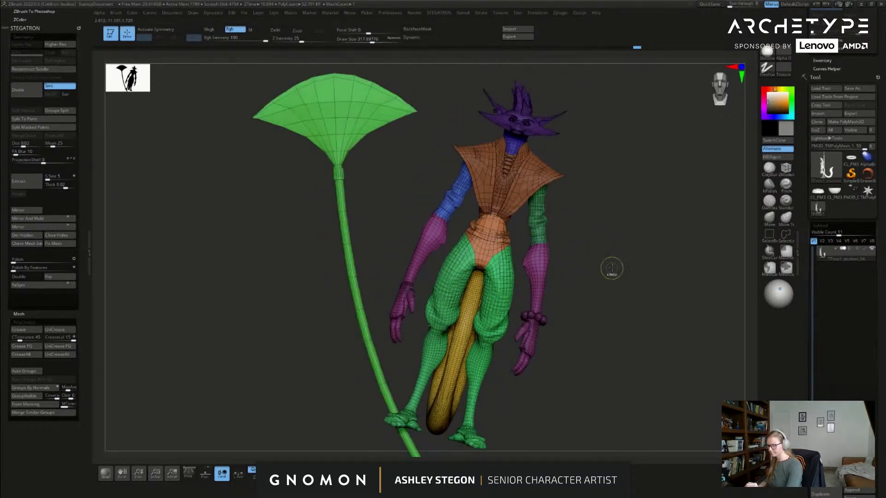
{"action": "key", "text": "shift+f"}
{"action": "left_click", "coordinate": [460, 189], "text": "ctrl+shift"}
{"action": "left_click", "coordinate": [575, 254], "text": "ctrl+shift"}
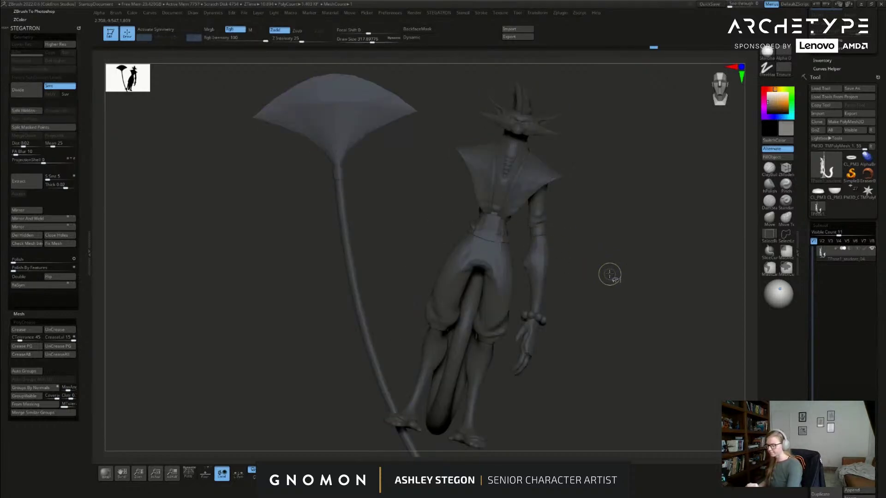
{"action": "left_click_drag", "start_coordinate": [610, 276], "coordinate": [627, 295], "text": "ctrl+shift"}
{"action": "left_click", "coordinate": [628, 294], "text": "ctrl"}
{"action": "left_click", "coordinate": [629, 293], "text": "ctrl+shift"}
{"action": "key", "text": "w"}
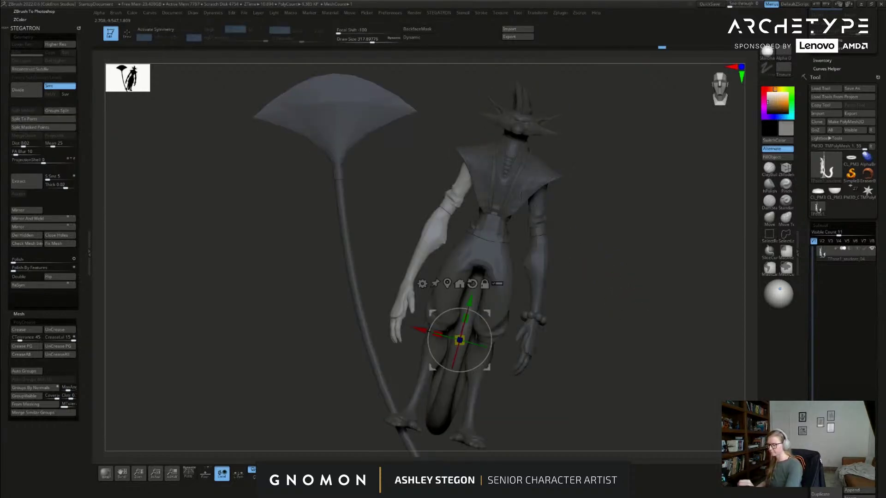
Step: Place the gizmo pivot in the unmasked arm's shoulder and orient it along the arm
{"action": "left_click_drag", "start_coordinate": [472, 302], "coordinate": [518, 136], "text": "alt"}
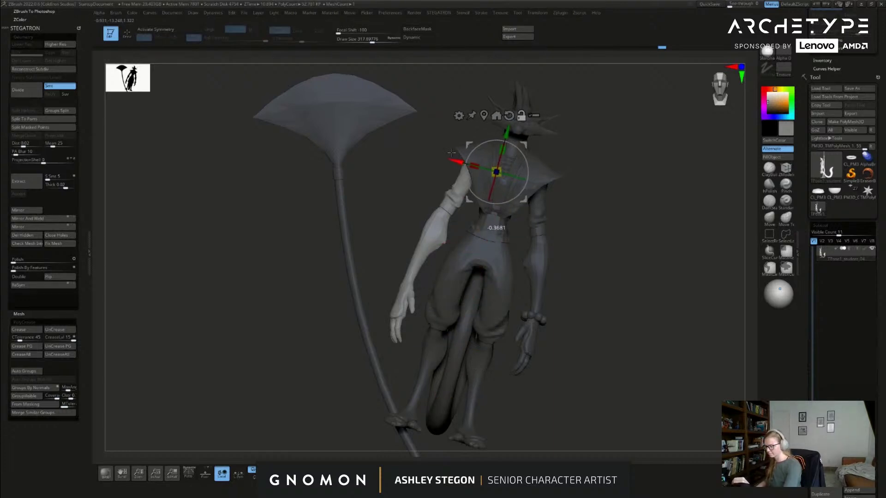
{"action": "left_click_drag", "start_coordinate": [562, 169], "coordinate": [483, 175]}
{"action": "key", "text": "q"}
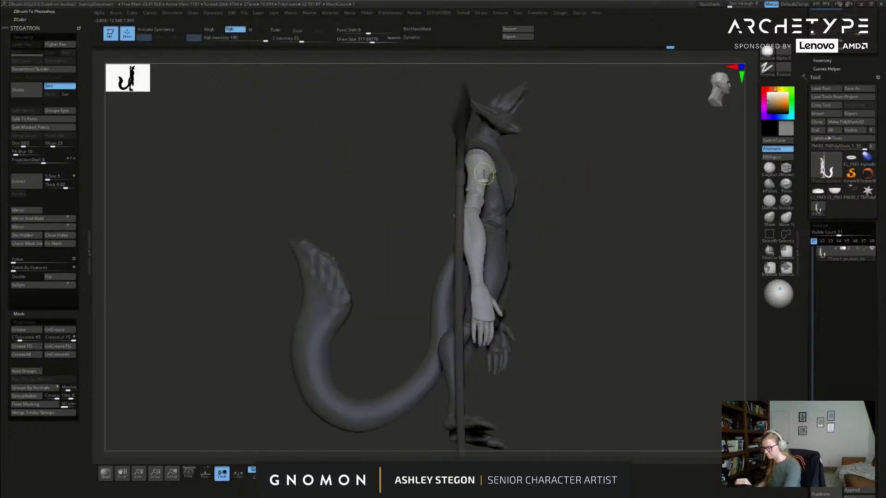
{"action": "key", "text": "w"}
{"action": "left_click_drag", "start_coordinate": [530, 144], "coordinate": [505, 154]}
{"action": "left_click_drag", "start_coordinate": [563, 161], "coordinate": [607, 179], "text": "alt"}
{"action": "left_click", "coordinate": [479, 153]}
{"action": "right_click_drag", "start_coordinate": [520, 184], "coordinate": [415, 182]}
{"action": "left_click_drag", "start_coordinate": [509, 126], "coordinate": [517, 129], "text": "alt"}
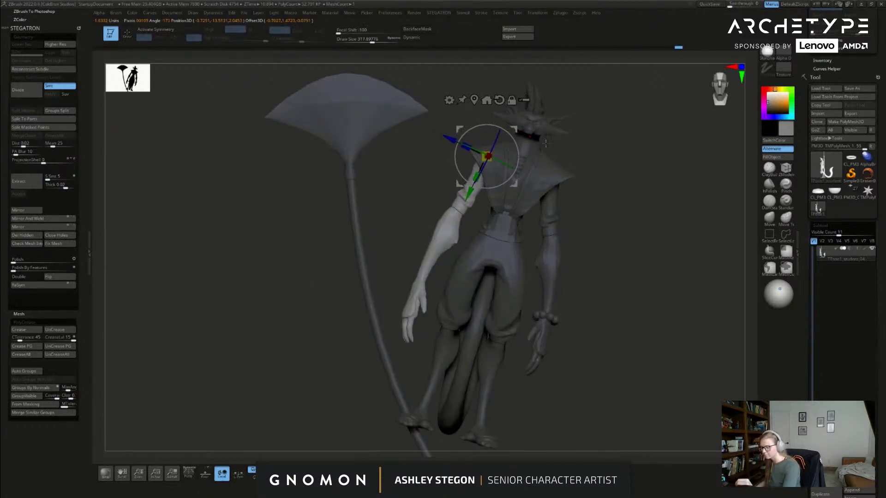
Step: Rotate the unmasked arm up from the shoulder to nearly horizontal so the hand reaches across the staff
{"action": "right_click_drag", "start_coordinate": [543, 142], "coordinate": [582, 143]}
{"action": "left_click_drag", "start_coordinate": [461, 161], "coordinate": [472, 134]}
{"action": "mouse_move", "coordinate": [519, 161]}
{"action": "right_mouse_down"}
{"action": "mouse_move", "coordinate": [556, 164]}
{"action": "mouse_move", "coordinate": [492, 170]}
{"action": "right_mouse_up"}
{"action": "key", "text": "q"}
{"action": "key", "text": "s"}
{"action": "left_click_drag", "start_coordinate": [492, 170], "coordinate": [496, 170]}
{"action": "mouse_move", "coordinate": [500, 164]}
{"action": "right_mouse_down"}
{"action": "mouse_move", "coordinate": [490, 169]}
{"action": "mouse_move", "coordinate": [625, 218]}
{"action": "mouse_move", "coordinate": [586, 190]}
{"action": "right_mouse_up"}
{"action": "key", "text": "w"}
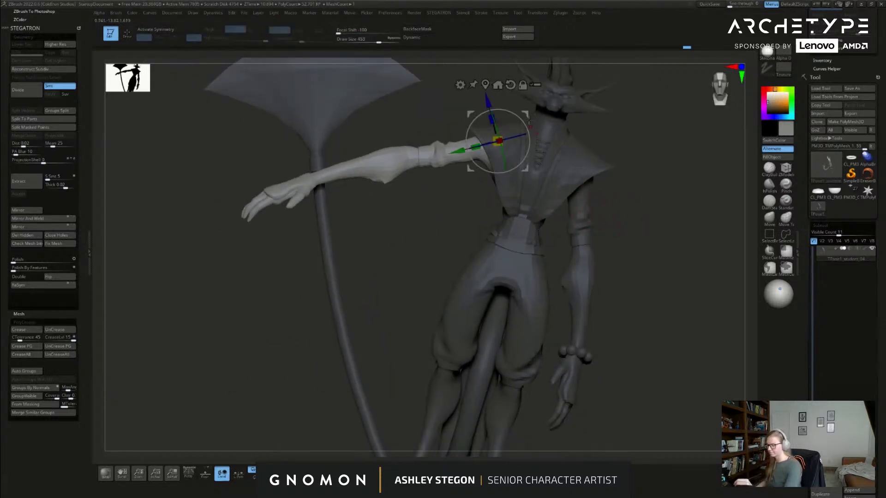
Step: Clear the mask and move the gizmo pivot to where the foot meets the staff
{"action": "key", "text": "q"}
{"action": "mouse_move", "coordinate": [579, 141]}
{"action": "right_mouse_down", "text": "ctrl"}
{"action": "mouse_move", "coordinate": [617, 246]}
{"action": "mouse_move", "coordinate": [597, 275]}
{"action": "right_mouse_up", "text": "ctrl"}
{"action": "key", "text": "w"}
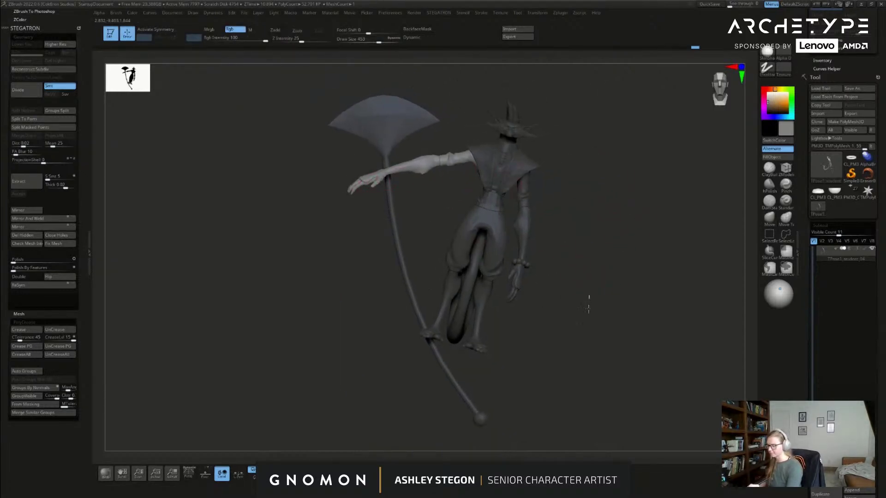
{"action": "left_click", "coordinate": [493, 96], "text": "alt"}
{"action": "left_click_drag", "start_coordinate": [509, 124], "coordinate": [460, 315], "text": "alt"}
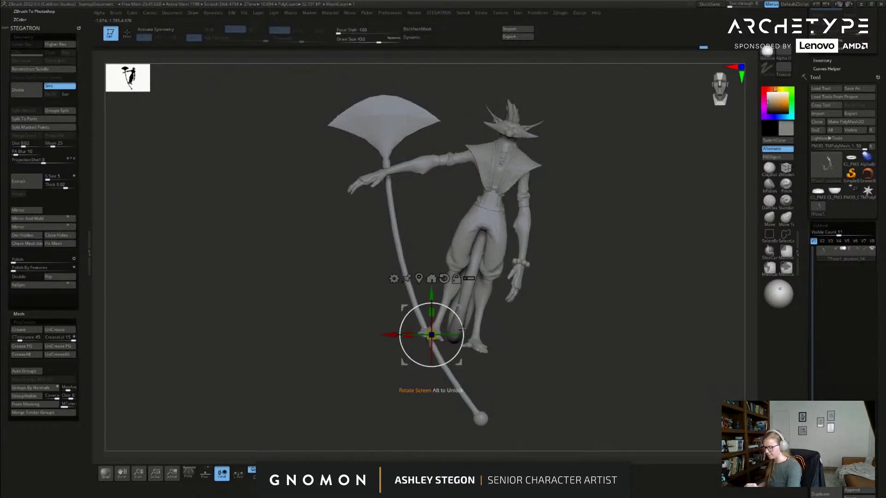
Step: Mask the staff again with the whole character visible and unmasked, and bring up the transform gizmo
{"action": "key", "text": "q"}
{"action": "left_click", "coordinate": [471, 405], "text": "ctrl+shift"}
{"action": "left_click", "coordinate": [538, 395], "text": "ctrl+shift"}
{"action": "key", "text": "ctrl+z"}
{"action": "left_click", "coordinate": [550, 395], "text": "ctrl"}
{"action": "left_click", "coordinate": [549, 395], "text": "ctrl+shift"}
{"action": "key", "text": "w"}
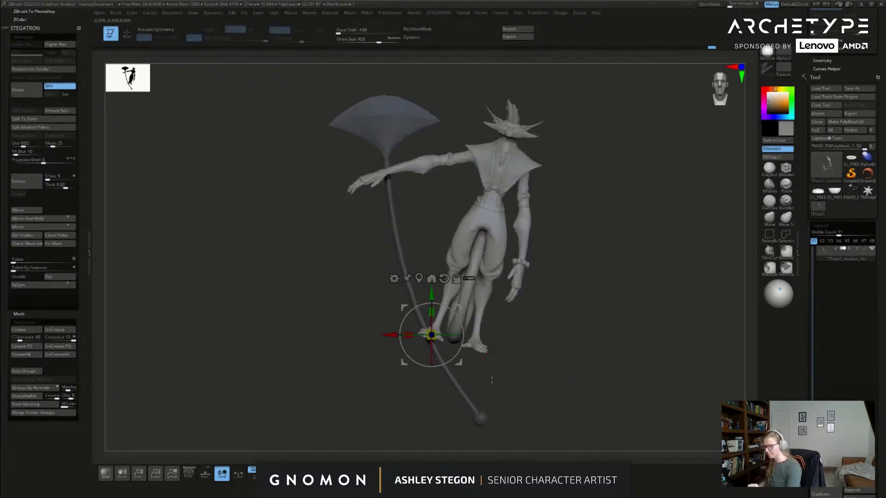
Step: Rotate and shift the whole character about the foot on the staff so the body leans farther away from it
{"action": "left_click_drag", "start_coordinate": [463, 334], "coordinate": [465, 346]}
{"action": "key", "text": "q"}
{"action": "key", "text": "w"}
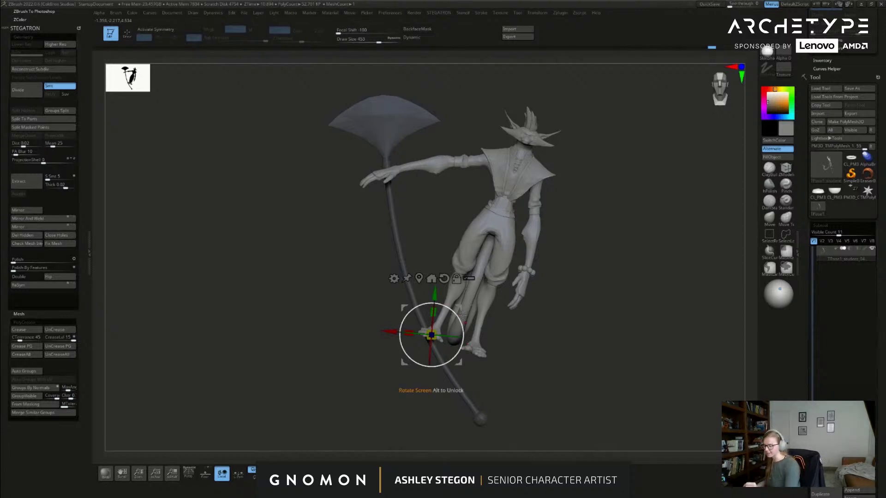
{"action": "left_click_drag", "start_coordinate": [460, 310], "coordinate": [449, 318]}
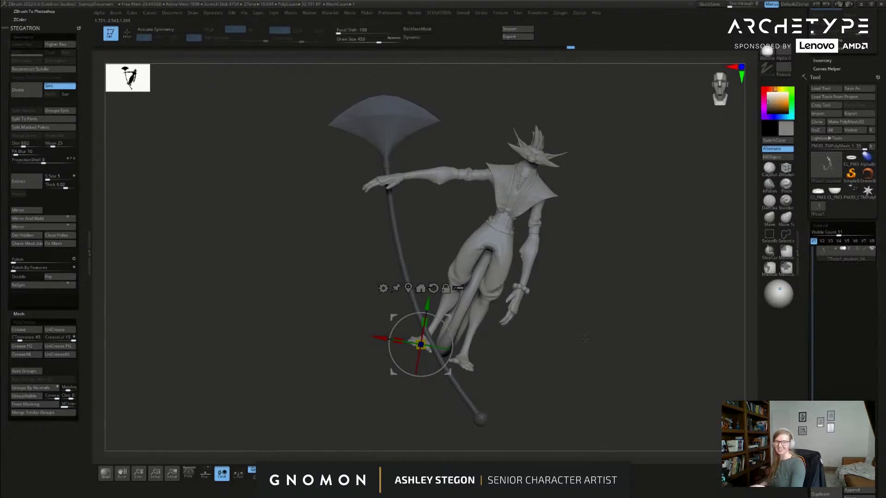
{"action": "key", "text": "q"}
Step: Clear the staff's mask and mask everything except the leg nearest the staff, keeping the whole model visible
{"action": "left_click_drag", "start_coordinate": [560, 337], "coordinate": [576, 342]}
{"action": "key", "text": "shift+f"}
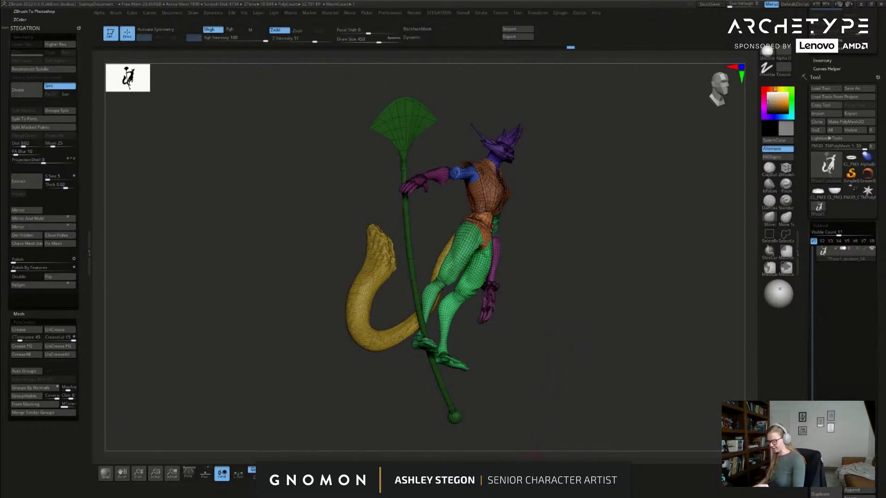
{"action": "mouse_move", "coordinate": [583, 325]}
{"action": "left_mouse_down"}
{"action": "mouse_move", "coordinate": [591, 330]}
{"action": "mouse_move", "coordinate": [563, 327]}
{"action": "mouse_move", "coordinate": [585, 323]}
{"action": "mouse_move", "coordinate": [580, 312]}
{"action": "mouse_move", "coordinate": [589, 324]}
{"action": "left_mouse_up"}
{"action": "key", "text": "shift+f"}
{"action": "mouse_move", "coordinate": [549, 282]}
{"action": "left_mouse_down", "text": "ctrl"}
{"action": "mouse_move", "coordinate": [593, 310]}
{"action": "mouse_move", "coordinate": [590, 293]}
{"action": "left_mouse_up", "text": "ctrl"}
{"action": "left_click", "coordinate": [468, 237], "text": "ctrl+shift"}
{"action": "left_click", "coordinate": [592, 301], "text": "ctrl"}
{"action": "left_click", "coordinate": [597, 307], "text": "ctrl+shift"}
Step: Place the gizmo pivot in the unmasked leg's hip and rotate the leg forward and out across the staff
{"action": "key", "text": "w"}
{"action": "left_click_drag", "start_coordinate": [565, 258], "coordinate": [570, 350]}
{"action": "left_click", "coordinate": [468, 184]}
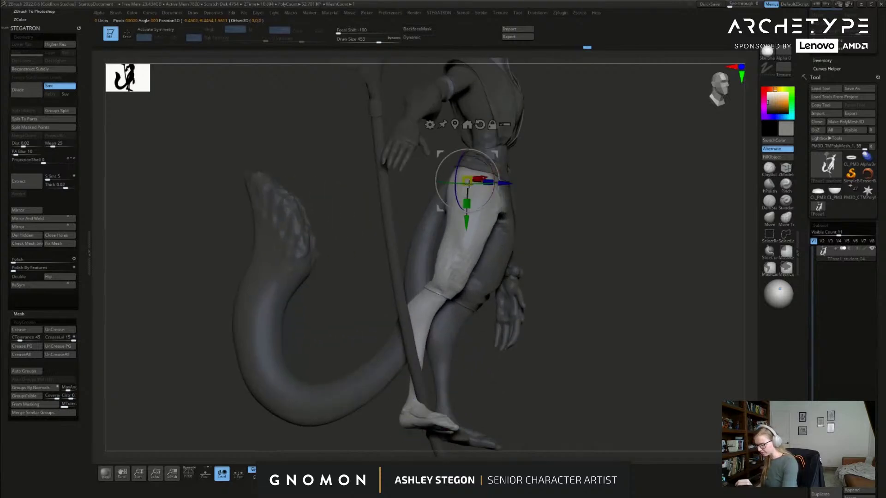
{"action": "left_click_drag", "start_coordinate": [524, 224], "coordinate": [441, 145]}
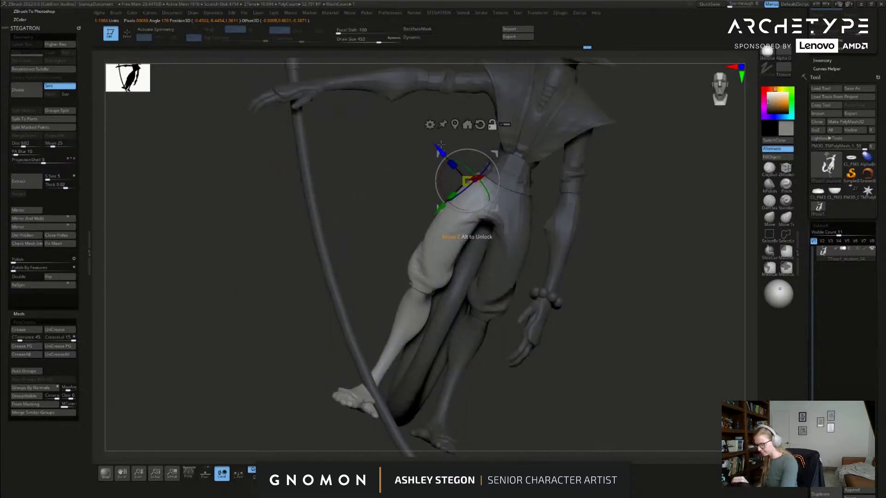
{"action": "mouse_move", "coordinate": [542, 190]}
{"action": "left_mouse_down"}
{"action": "mouse_move", "coordinate": [579, 222]}
{"action": "mouse_move", "coordinate": [582, 267]}
{"action": "mouse_move", "coordinate": [481, 241]}
{"action": "left_mouse_up"}
{"action": "mouse_move", "coordinate": [540, 259]}
{"action": "left_mouse_down"}
{"action": "mouse_move", "coordinate": [490, 201]}
{"action": "mouse_move", "coordinate": [500, 208]}
{"action": "mouse_move", "coordinate": [484, 222]}
{"action": "mouse_move", "coordinate": [472, 211]}
{"action": "mouse_move", "coordinate": [480, 215]}
{"action": "left_mouse_up"}
Step: Reshape the back of the rotated leg's hip so the thigh no longer pokes over the pelvis
{"action": "key", "text": "q"}
{"action": "key", "text": "shift+f"}
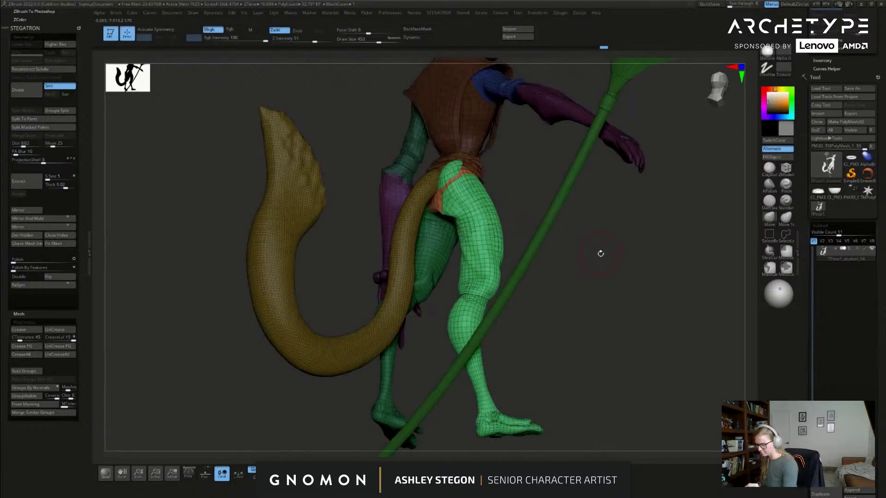
{"action": "left_click", "coordinate": [785, 237]}
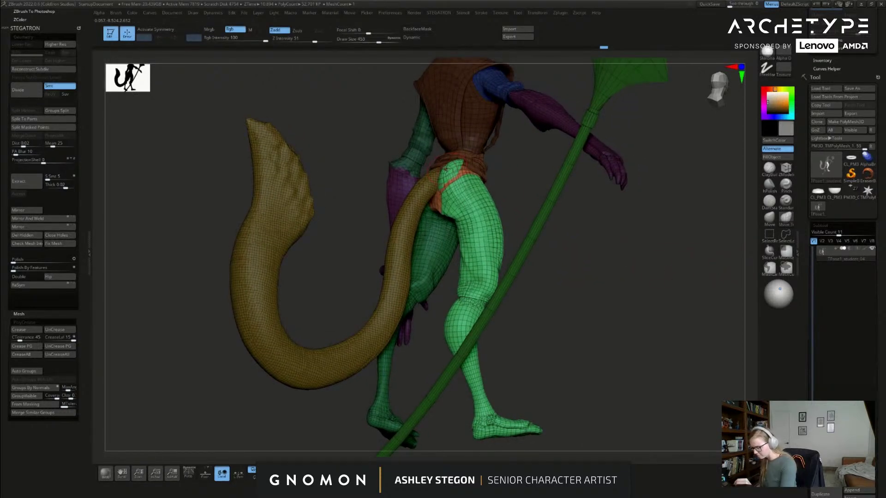
{"action": "left_click_drag", "start_coordinate": [456, 170], "coordinate": [460, 170]}
{"action": "right_click_drag", "start_coordinate": [465, 170], "coordinate": [466, 164]}
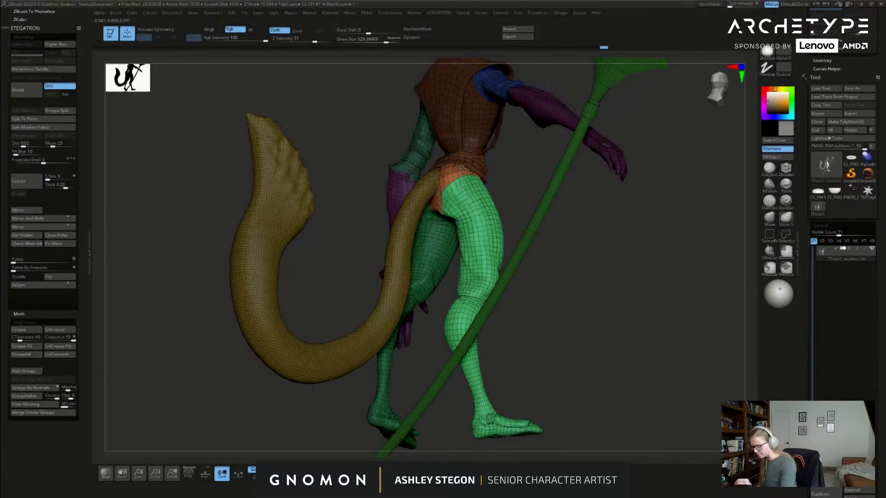
Step: Adjust the unmasked leg's rotation at the hip with the gizmo
{"action": "key", "text": "shift+f"}
{"action": "mouse_move", "coordinate": [473, 208]}
{"action": "right_mouse_down"}
{"action": "mouse_move", "coordinate": [538, 229]}
{"action": "mouse_move", "coordinate": [574, 264]}
{"action": "mouse_move", "coordinate": [526, 256]}
{"action": "right_mouse_up"}
{"action": "key", "text": "w"}
{"action": "left_click_drag", "start_coordinate": [524, 200], "coordinate": [523, 207]}
{"action": "left_click_drag", "start_coordinate": [520, 172], "coordinate": [520, 171]}
{"action": "key", "text": "q"}
Step: Smooth and reshape the front of the hip where the unmasked thigh meets the pelvis, using the Move brush
{"action": "mouse_move", "coordinate": [537, 182]}
{"action": "right_mouse_down"}
{"action": "mouse_move", "coordinate": [562, 208]}
{"action": "mouse_move", "coordinate": [540, 210]}
{"action": "mouse_move", "coordinate": [581, 249]}
{"action": "right_mouse_up"}
{"action": "key", "text": "shift+f"}
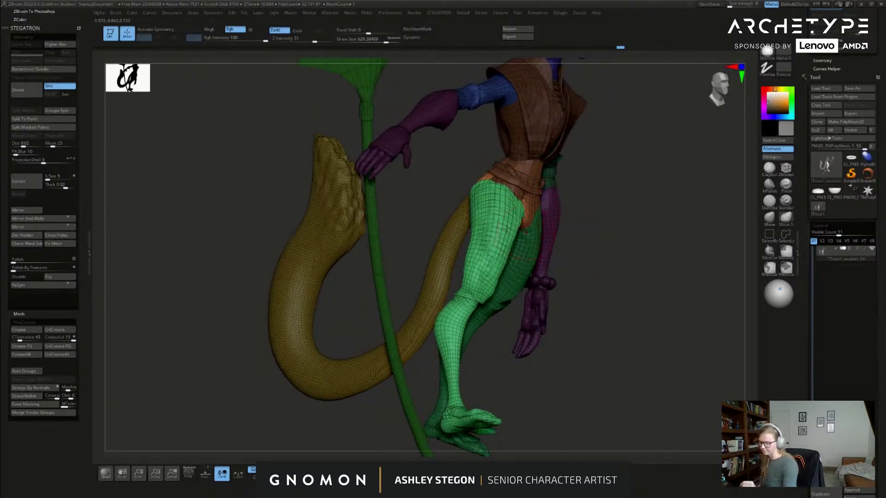
{"action": "right_click_drag", "start_coordinate": [518, 251], "coordinate": [492, 237]}
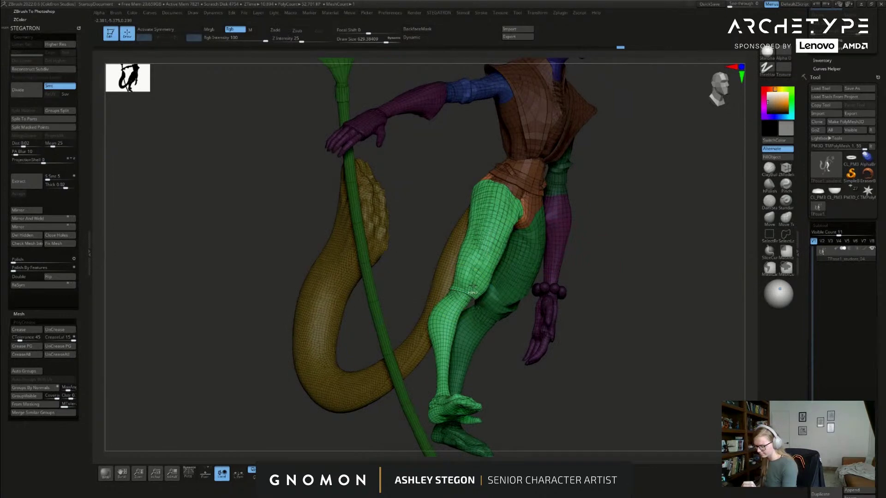
{"action": "right_click_drag", "start_coordinate": [533, 209], "coordinate": [661, 230]}
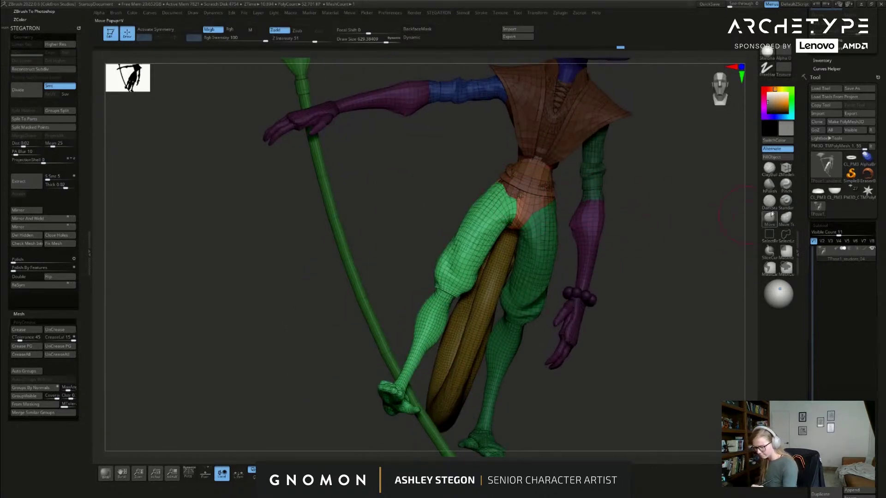
{"action": "right_click_drag", "start_coordinate": [531, 187], "coordinate": [485, 185]}
{"action": "mouse_move", "coordinate": [528, 220]}
{"action": "right_mouse_down"}
{"action": "mouse_move", "coordinate": [613, 251]}
{"action": "mouse_move", "coordinate": [557, 247]}
{"action": "mouse_move", "coordinate": [531, 212]}
{"action": "right_mouse_up"}
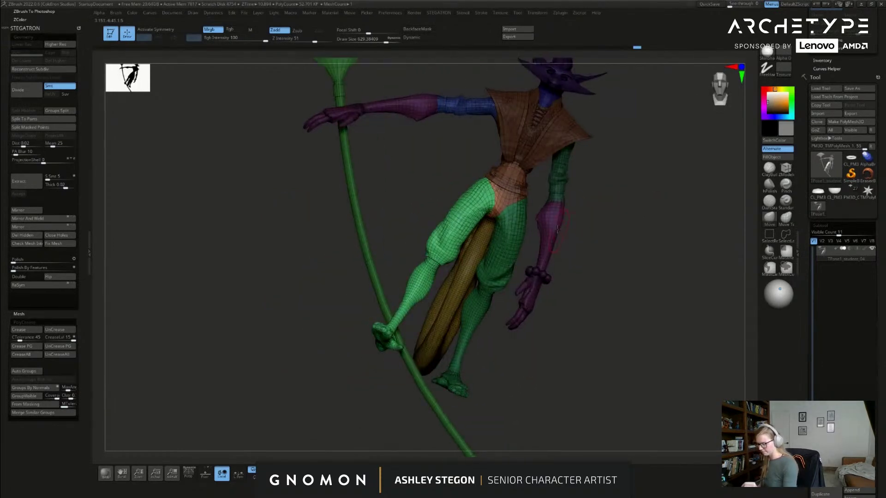
Step: Rotate the unmasked leg slightly farther outward so its foot crosses the staff
{"action": "key", "text": "w"}
{"action": "left_click_drag", "start_coordinate": [511, 196], "coordinate": [512, 197]}
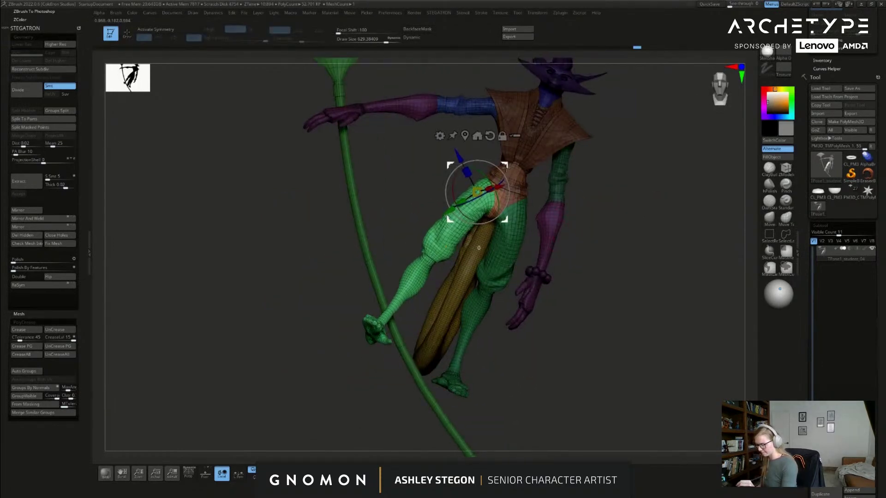
{"action": "key", "text": "q"}
{"action": "mouse_move", "coordinate": [508, 167]}
{"action": "right_mouse_down"}
{"action": "mouse_move", "coordinate": [603, 220]}
{"action": "mouse_move", "coordinate": [605, 240]}
{"action": "mouse_move", "coordinate": [577, 263]}
{"action": "mouse_move", "coordinate": [625, 277]}
{"action": "right_mouse_up"}
{"action": "key", "text": "shift+f"}
Step: Extend the mask over the thigh down to the knee, leaving only the lower leg and foot unmasked
{"action": "left_click", "coordinate": [768, 268]}
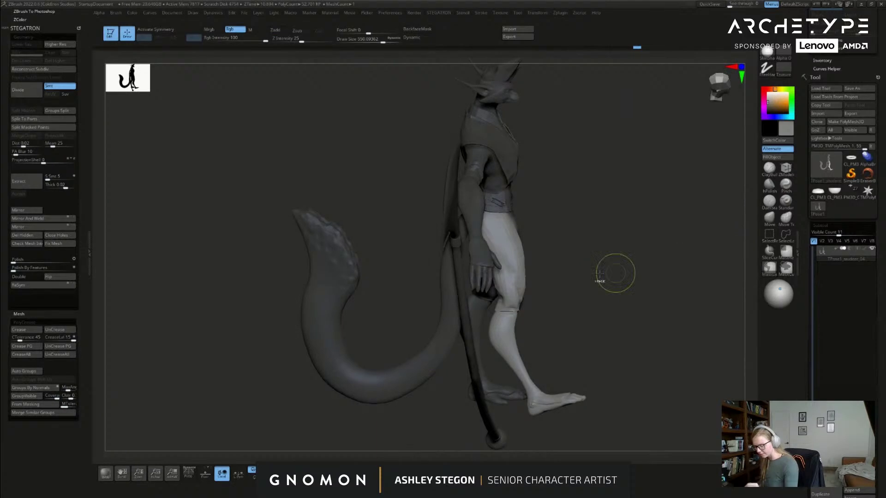
{"action": "mouse_move", "coordinate": [536, 300]}
{"action": "left_mouse_down", "text": "ctrl"}
{"action": "mouse_move", "coordinate": [517, 184]}
{"action": "mouse_move", "coordinate": [467, 308]}
{"action": "left_mouse_up", "text": "ctrl"}
{"action": "mouse_move", "coordinate": [546, 326]}
{"action": "right_mouse_down"}
{"action": "mouse_move", "coordinate": [555, 293]}
{"action": "mouse_move", "coordinate": [566, 321]}
{"action": "mouse_move", "coordinate": [548, 274]}
{"action": "right_mouse_up"}
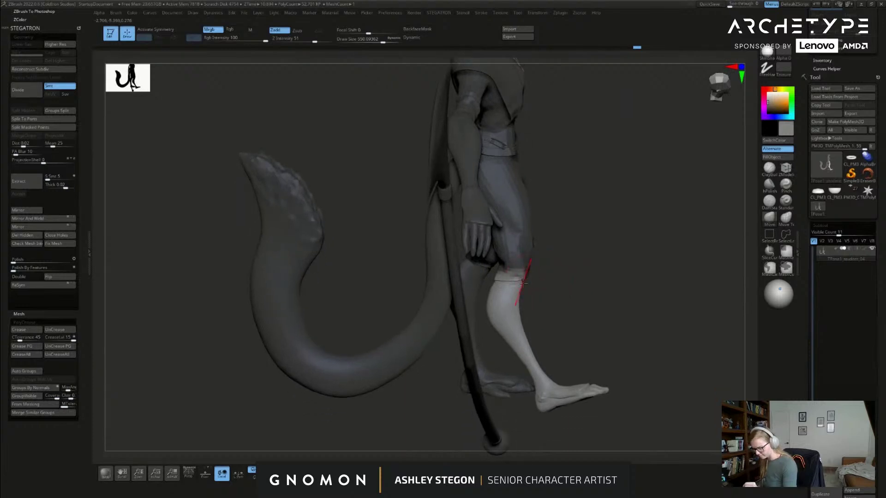
{"action": "key", "text": "ctrl"}
Step: Place the gizmo pivot in the knee and orient it along the unmasked lower leg
{"action": "key", "text": "w"}
{"action": "left_click_drag", "start_coordinate": [520, 265], "coordinate": [517, 297], "text": "alt"}
{"action": "right_click_drag", "start_coordinate": [596, 266], "coordinate": [553, 247]}
{"action": "left_click_drag", "start_coordinate": [549, 238], "coordinate": [630, 259], "text": "alt"}
{"action": "left_click", "coordinate": [539, 268], "text": "alt"}
{"action": "right_click_drag", "start_coordinate": [535, 309], "coordinate": [633, 311]}
{"action": "left_click", "coordinate": [614, 283], "text": "alt"}
Step: Bend the unmasked lower leg backward at the knee and angle it towards the staff
{"action": "right_click_drag", "start_coordinate": [620, 282], "coordinate": [641, 278], "text": "ctrl"}
{"action": "left_click_drag", "start_coordinate": [641, 277], "coordinate": [639, 308]}
{"action": "right_click_drag", "start_coordinate": [719, 308], "coordinate": [659, 272]}
{"action": "left_click_drag", "start_coordinate": [630, 246], "coordinate": [604, 229]}
{"action": "right_click_drag", "start_coordinate": [692, 313], "coordinate": [691, 280], "text": "ctrl"}
Step: Mask only the staff, show the whole character unmasked, and bring up the transform gizmo
{"action": "key", "text": "q"}
{"action": "mouse_move", "coordinate": [724, 318]}
{"action": "right_mouse_down", "text": "alt"}
{"action": "mouse_move", "coordinate": [625, 333]}
{"action": "mouse_move", "coordinate": [645, 365]}
{"action": "mouse_move", "coordinate": [643, 354]}
{"action": "right_mouse_up", "text": "alt"}
{"action": "left_click", "coordinate": [464, 274], "text": "ctrl+shift"}
{"action": "left_click", "coordinate": [633, 347], "text": "ctrl"}
{"action": "left_click", "coordinate": [638, 354], "text": "ctrl+shift"}
{"action": "key", "text": "w"}
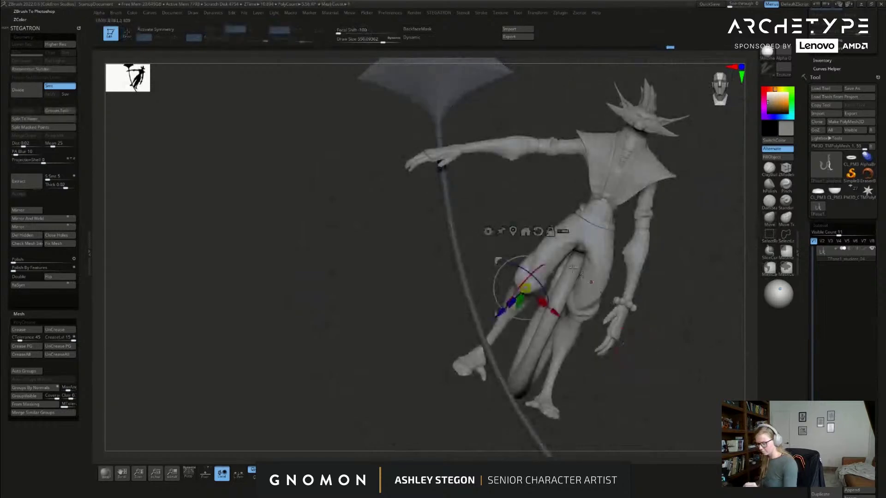
Step: Reset the gizmo orientation and move its pivot to the hand on the staff to readjust the character's lean
{"action": "left_click", "coordinate": [538, 232]}
{"action": "left_click_drag", "start_coordinate": [556, 265], "coordinate": [465, 134], "text": "alt"}
{"action": "key", "text": "q"}
{"action": "mouse_move", "coordinate": [633, 325]}
{"action": "left_mouse_down"}
{"action": "mouse_move", "coordinate": [614, 315]}
{"action": "mouse_move", "coordinate": [630, 321]}
{"action": "mouse_move", "coordinate": [611, 329]}
{"action": "mouse_move", "coordinate": [628, 330]}
{"action": "mouse_move", "coordinate": [631, 344]}
{"action": "mouse_move", "coordinate": [506, 290]}
{"action": "left_mouse_up"}
{"action": "left_click_drag", "start_coordinate": [623, 312], "coordinate": [601, 301]}
Step: Isolate the leg and pelvis polygroups to mask everything except the staff-side leg, and show the full model again
{"action": "key", "text": "shift+f"}
{"action": "left_click", "coordinate": [532, 231], "text": "ctrl+shift"}
{"action": "left_click", "coordinate": [601, 300], "text": "ctrl+shift"}
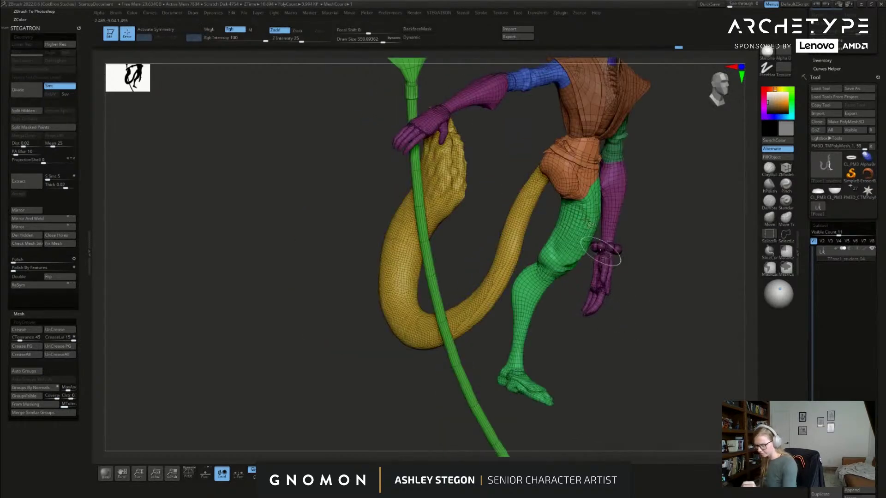
{"action": "mouse_move", "coordinate": [619, 255]}
{"action": "left_mouse_down", "text": "ctrl+shift"}
{"action": "mouse_move", "coordinate": [654, 292]}
{"action": "mouse_move", "coordinate": [629, 287]}
{"action": "left_mouse_up", "text": "ctrl+shift"}
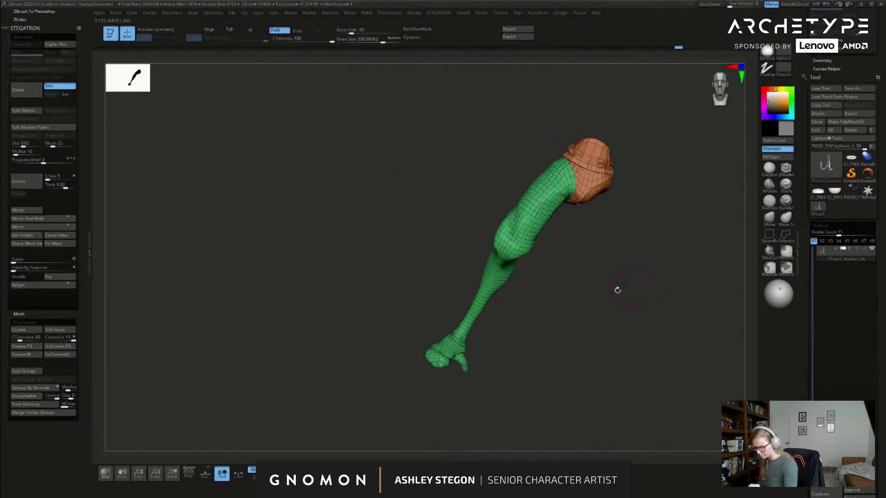
{"action": "mouse_move", "coordinate": [516, 168]}
{"action": "left_mouse_down", "text": "ctrl"}
{"action": "mouse_move", "coordinate": [369, 344]}
{"action": "mouse_move", "coordinate": [575, 302]}
{"action": "left_mouse_up", "text": "ctrl"}
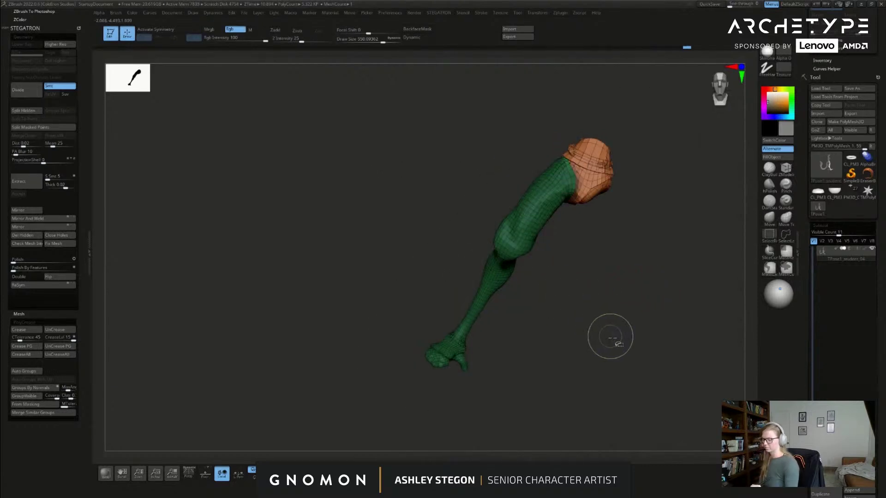
{"action": "left_click", "coordinate": [611, 336], "text": "ctrl+shift"}
{"action": "key", "text": "shift+f"}
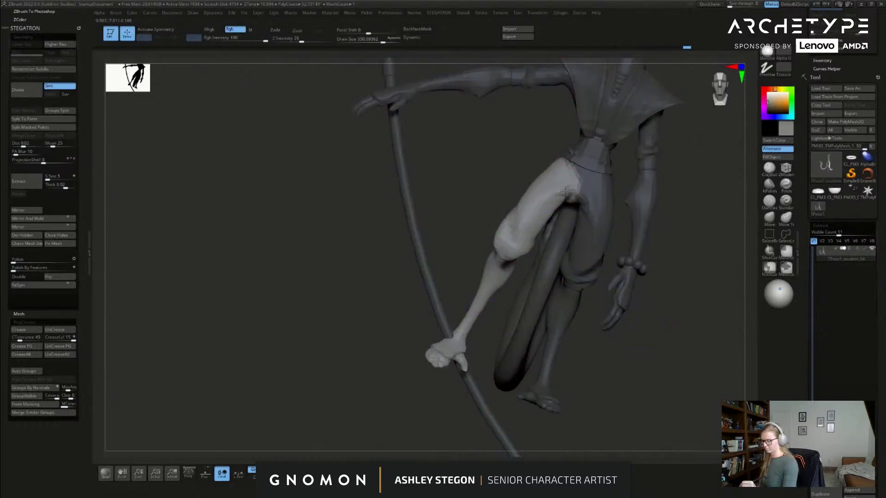
Step: Place the gizmo pivot in the unmasked leg's hip and rotate the thigh until the foot lines up with the staff
{"action": "right_click_drag", "start_coordinate": [558, 191], "coordinate": [578, 202]}
{"action": "key", "text": "w"}
{"action": "left_click", "coordinate": [550, 159], "text": "alt"}
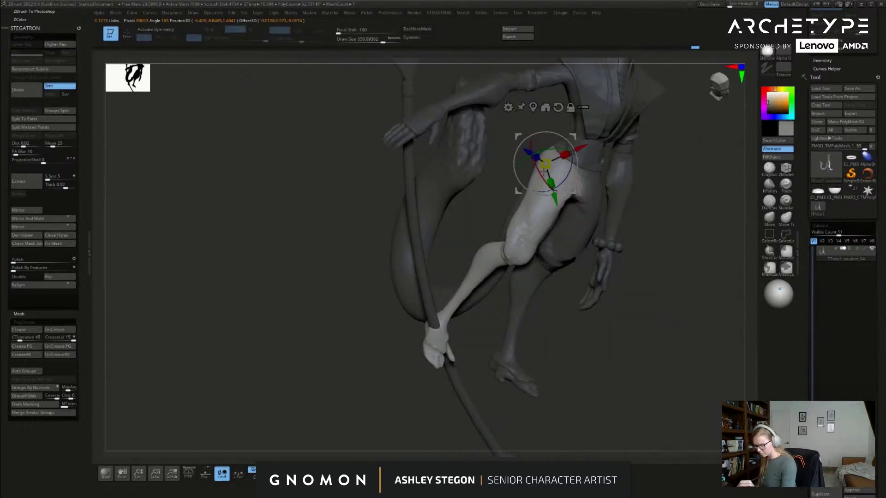
{"action": "right_click_drag", "start_coordinate": [570, 212], "coordinate": [590, 179]}
{"action": "left_click_drag", "start_coordinate": [568, 172], "coordinate": [593, 160]}
{"action": "right_click_drag", "start_coordinate": [620, 196], "coordinate": [661, 203]}
{"action": "left_click_drag", "start_coordinate": [577, 178], "coordinate": [585, 167]}
{"action": "right_click_drag", "start_coordinate": [642, 223], "coordinate": [606, 221]}
{"action": "left_click_drag", "start_coordinate": [572, 183], "coordinate": [565, 185]}
{"action": "mouse_move", "coordinate": [600, 180]}
{"action": "right_mouse_down"}
{"action": "mouse_move", "coordinate": [629, 174]}
{"action": "mouse_move", "coordinate": [592, 166]}
{"action": "right_mouse_up"}
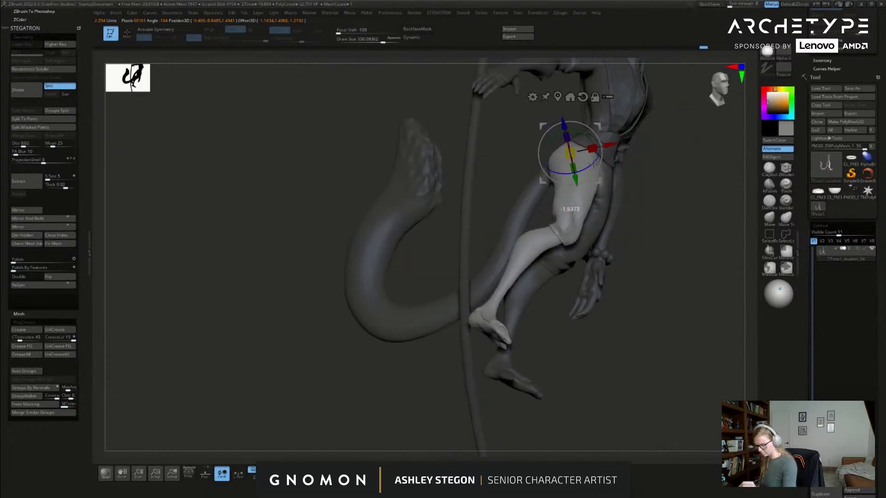
Step: Mask the thigh down to the knee and place the gizmo pivot in the knee, oriented along the lower leg
{"action": "key", "text": "q"}
{"action": "right_click_drag", "start_coordinate": [614, 231], "coordinate": [642, 255]}
{"action": "mouse_move", "coordinate": [633, 153]}
{"action": "left_mouse_down", "text": "ctrl"}
{"action": "mouse_move", "coordinate": [538, 181]}
{"action": "mouse_move", "coordinate": [552, 231]}
{"action": "mouse_move", "coordinate": [592, 276]}
{"action": "mouse_move", "coordinate": [605, 274]}
{"action": "left_mouse_up", "text": "ctrl"}
{"action": "mouse_move", "coordinate": [655, 304]}
{"action": "left_mouse_down"}
{"action": "mouse_move", "coordinate": [639, 293]}
{"action": "mouse_move", "coordinate": [620, 252]}
{"action": "left_mouse_up"}
{"action": "key", "text": "w"}
{"action": "left_click_drag", "start_coordinate": [558, 238], "coordinate": [537, 251]}
{"action": "left_click_drag", "start_coordinate": [646, 295], "coordinate": [669, 309]}
{"action": "left_click_drag", "start_coordinate": [558, 239], "coordinate": [555, 227], "text": "alt"}
Step: Rotate the unmasked lower leg at the knee to bring the foot against the staff
{"action": "left_click", "coordinate": [571, 185], "text": "ctrl"}
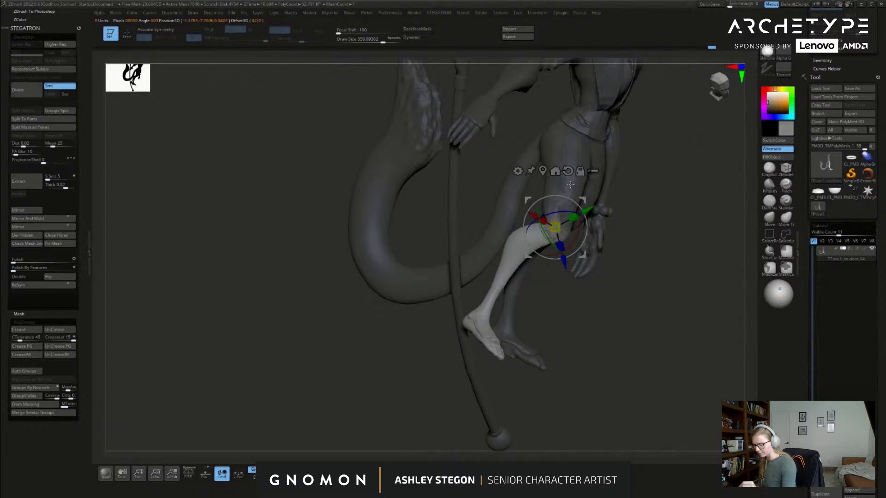
{"action": "left_click_drag", "start_coordinate": [573, 243], "coordinate": [563, 254]}
{"action": "mouse_move", "coordinate": [566, 309]}
{"action": "left_mouse_down"}
{"action": "mouse_move", "coordinate": [496, 299]}
{"action": "mouse_move", "coordinate": [530, 249]}
{"action": "mouse_move", "coordinate": [586, 277]}
{"action": "mouse_move", "coordinate": [604, 297]}
{"action": "left_mouse_up"}
Step: Mask the lower leg down to the ankle and move the gizmo pivot into the ankle of the unmasked foot
{"action": "mouse_move", "coordinate": [565, 273]}
{"action": "left_mouse_down", "text": "ctrl"}
{"action": "mouse_move", "coordinate": [511, 149]}
{"action": "mouse_move", "coordinate": [410, 264]}
{"action": "mouse_move", "coordinate": [480, 304]}
{"action": "left_mouse_up", "text": "ctrl"}
{"action": "left_click_drag", "start_coordinate": [508, 304], "coordinate": [415, 300]}
{"action": "left_click", "coordinate": [413, 301], "text": "alt"}
{"action": "left_click_drag", "start_coordinate": [463, 336], "coordinate": [440, 356]}
{"action": "left_click_drag", "start_coordinate": [428, 302], "coordinate": [461, 385], "text": "alt"}
{"action": "left_click", "coordinate": [414, 264], "text": "alt"}
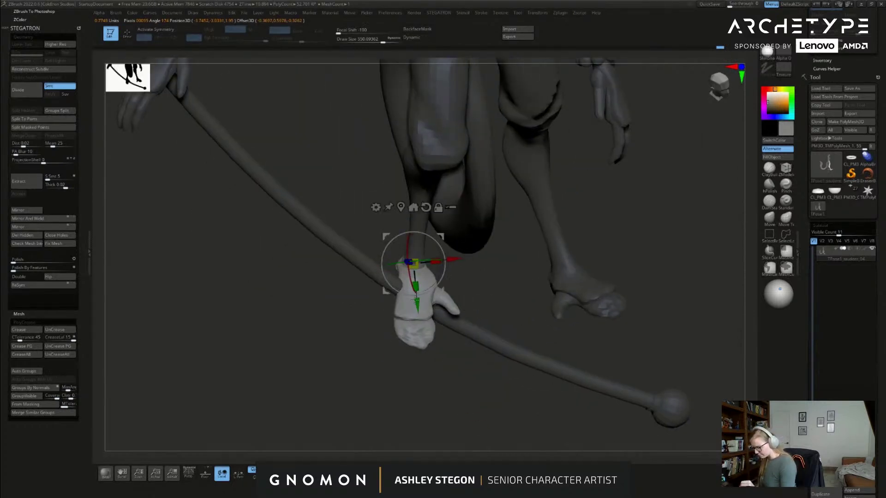
Step: Rotate the unmasked foot at the ankle so its sole sits across the staff
{"action": "left_click_drag", "start_coordinate": [415, 306], "coordinate": [413, 287]}
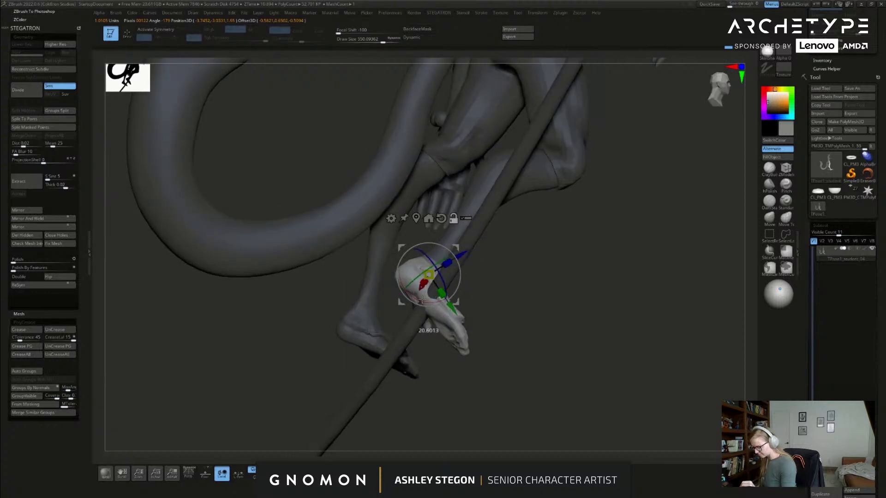
{"action": "left_click_drag", "start_coordinate": [495, 304], "coordinate": [457, 299]}
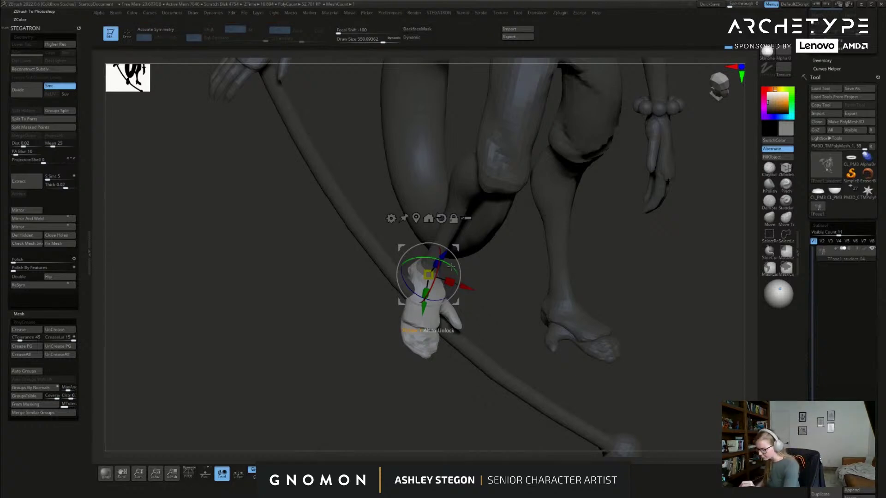
{"action": "mouse_move", "coordinate": [479, 301]}
{"action": "left_mouse_down"}
{"action": "mouse_move", "coordinate": [429, 280]}
{"action": "mouse_move", "coordinate": [446, 289]}
{"action": "mouse_move", "coordinate": [447, 304]}
{"action": "mouse_move", "coordinate": [474, 315]}
{"action": "left_mouse_up"}
Step: Mask the rear of the foot, move the pivot to mid-foot, and bend the front of the foot over the staff
{"action": "key", "text": "q"}
{"action": "key", "text": "ctrl"}
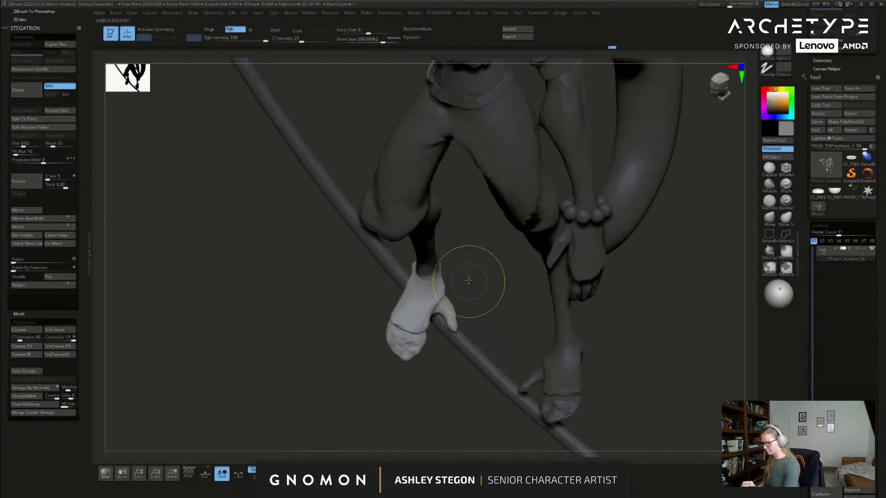
{"action": "key", "text": "w"}
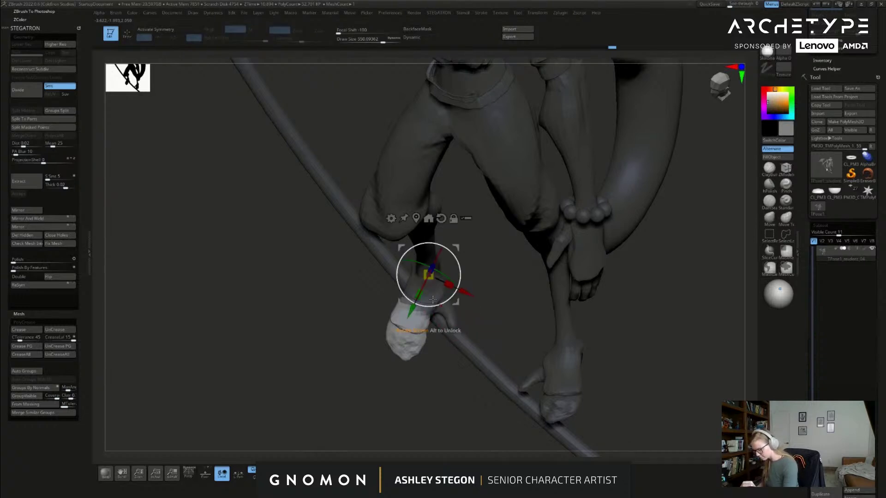
{"action": "left_click_drag", "start_coordinate": [412, 312], "coordinate": [408, 343]}
{"action": "right_click_drag", "start_coordinate": [412, 355], "coordinate": [446, 331]}
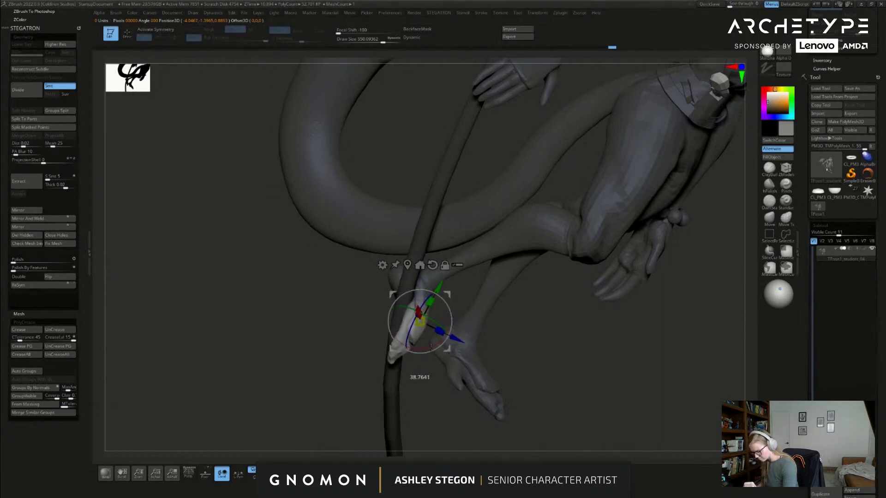
{"action": "mouse_move", "coordinate": [441, 374]}
{"action": "right_mouse_down"}
{"action": "mouse_move", "coordinate": [398, 360]}
{"action": "mouse_move", "coordinate": [402, 369]}
{"action": "mouse_move", "coordinate": [395, 340]}
{"action": "right_mouse_up"}
Step: Mask the foot down to the toes and curl the unmasked toes around the staff
{"action": "key", "text": "q"}
{"action": "mouse_move", "coordinate": [414, 336]}
{"action": "left_mouse_down", "text": "ctrl"}
{"action": "mouse_move", "coordinate": [362, 290]}
{"action": "mouse_move", "coordinate": [379, 311]}
{"action": "left_mouse_up", "text": "ctrl"}
{"action": "key", "text": "w"}
{"action": "key", "text": "q"}
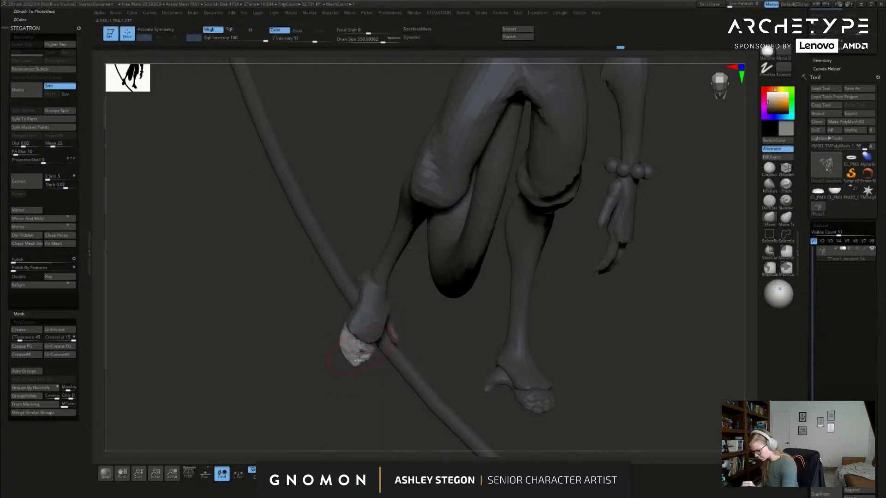
{"action": "right_click_drag", "start_coordinate": [360, 352], "coordinate": [383, 353]}
{"action": "key", "text": "w"}
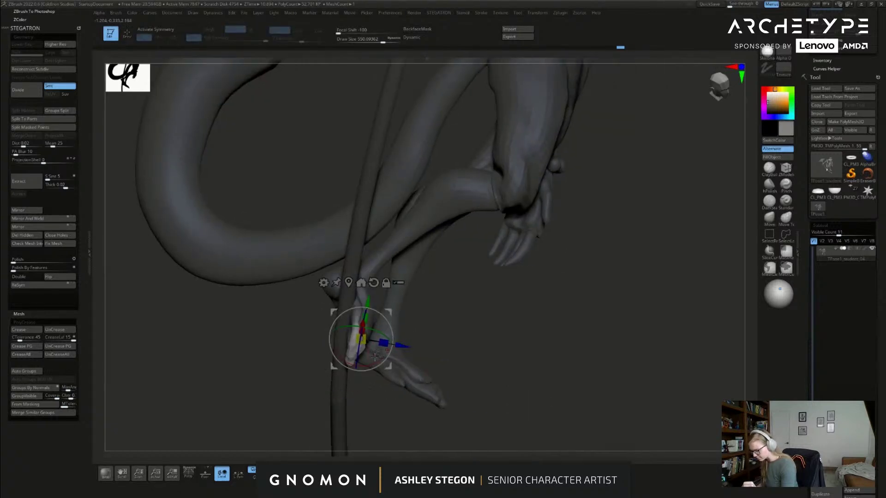
{"action": "left_click_drag", "start_coordinate": [365, 362], "coordinate": [380, 355]}
{"action": "mouse_move", "coordinate": [450, 355]}
{"action": "right_mouse_down"}
{"action": "mouse_move", "coordinate": [417, 351]}
{"action": "mouse_move", "coordinate": [407, 322]}
{"action": "mouse_move", "coordinate": [358, 330]}
{"action": "mouse_move", "coordinate": [471, 353]}
{"action": "mouse_move", "coordinate": [502, 323]}
{"action": "mouse_move", "coordinate": [515, 359]}
{"action": "mouse_move", "coordinate": [494, 327]}
{"action": "mouse_move", "coordinate": [517, 308]}
{"action": "right_mouse_up"}
Step: Clear the mask and display the polygroup wireframe on the whole posed character
{"action": "key", "text": "q"}
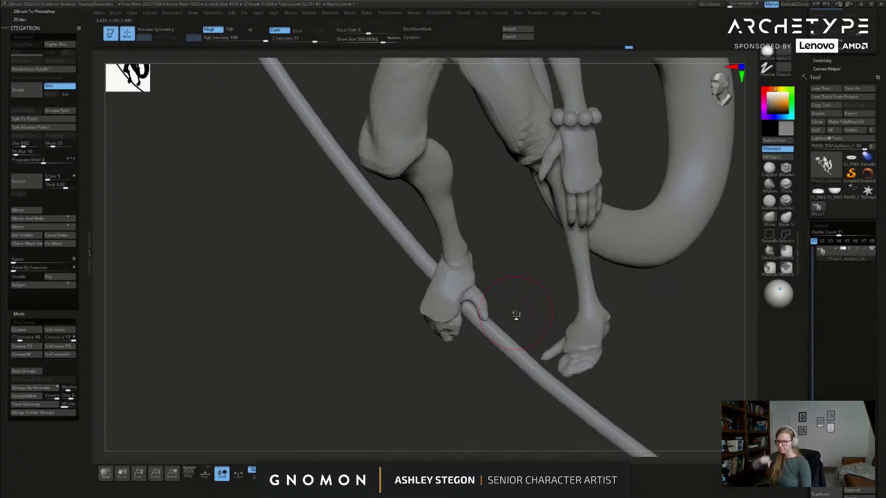
{"action": "right_click_drag", "start_coordinate": [633, 341], "coordinate": [560, 318]}
{"action": "key", "text": "shift+f"}
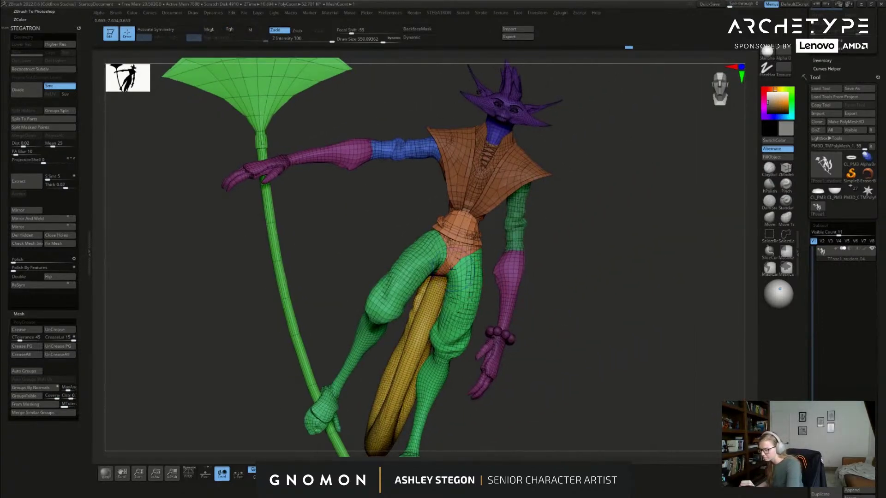
{"action": "key", "text": "shift+f"}
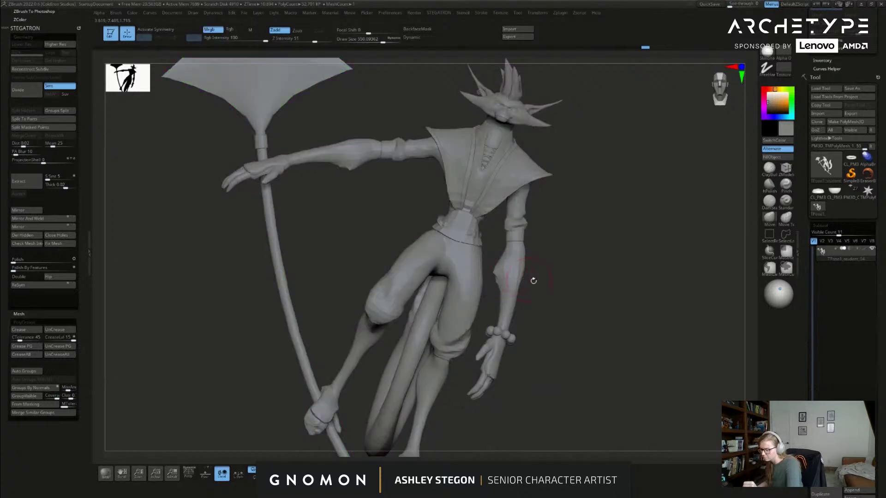
{"action": "key", "text": "shift+f"}
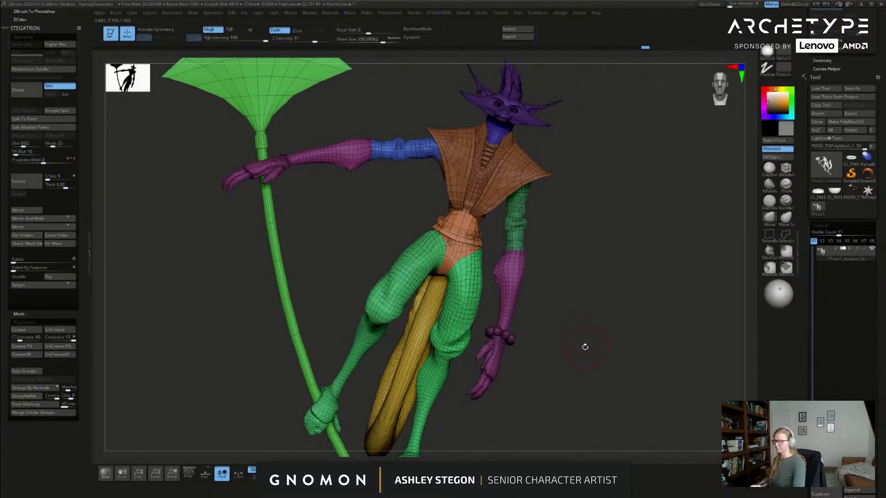
Step: Hide the polygroups of the torso, the hanging arm, the head and the neck
{"action": "key", "text": "shift+f"}
{"action": "key", "text": "s"}
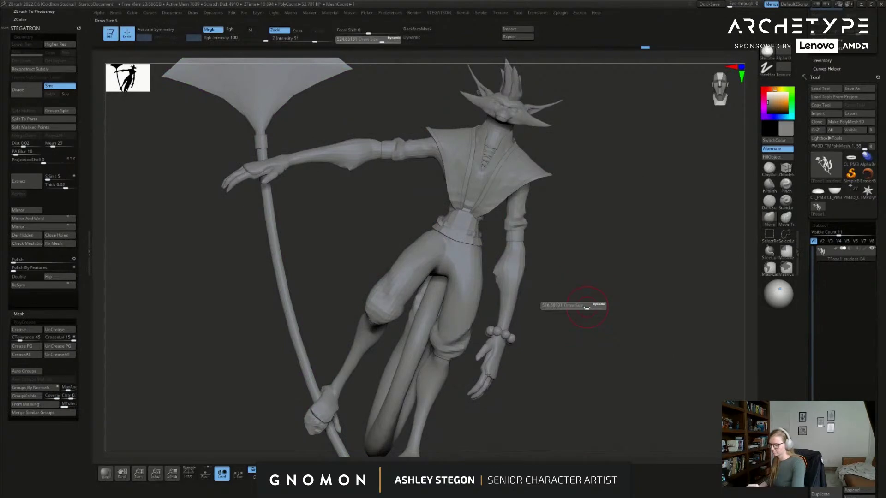
{"action": "key", "text": "shift+f"}
{"action": "mouse_move", "coordinate": [573, 271]}
{"action": "left_mouse_down"}
{"action": "mouse_move", "coordinate": [574, 228]}
{"action": "mouse_move", "coordinate": [541, 254]}
{"action": "left_mouse_up"}
{"action": "key", "text": "ctrl+shift"}
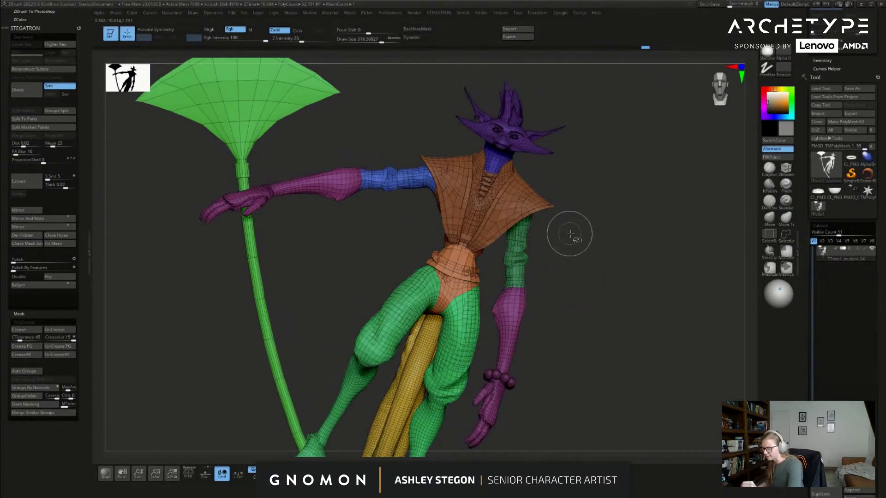
{"action": "left_click_drag", "start_coordinate": [610, 245], "coordinate": [639, 158], "text": "alt"}
{"action": "left_click_drag", "start_coordinate": [571, 212], "coordinate": [535, 312], "text": "alt"}
{"action": "left_click", "coordinate": [769, 234], "text": "ctrl+shift"}
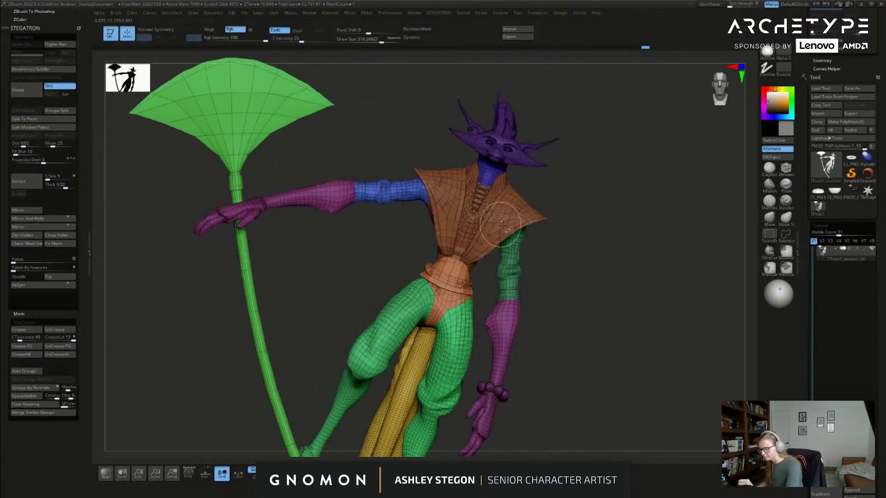
{"action": "left_click", "coordinate": [501, 221], "text": "ctrl+shift"}
{"action": "left_click_drag", "start_coordinate": [571, 215], "coordinate": [578, 240], "text": "ctrl+shift"}
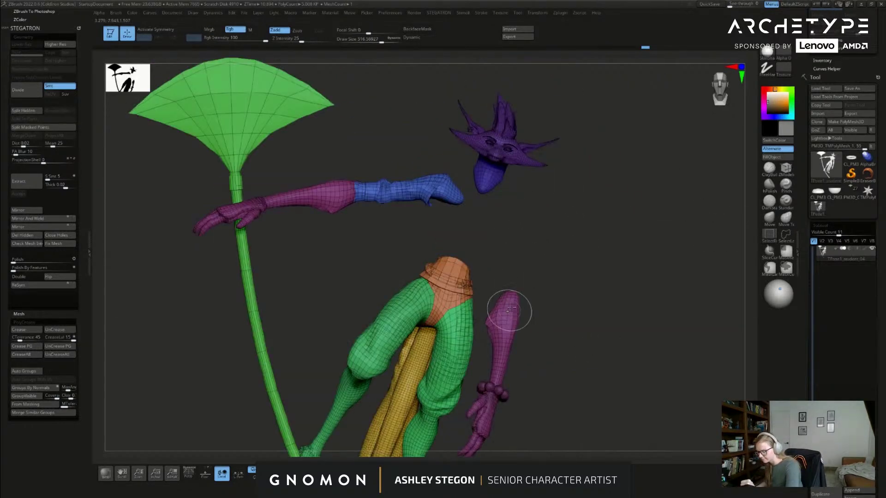
{"action": "left_click", "coordinate": [497, 180], "text": "ctrl+shift"}
{"action": "left_click", "coordinate": [503, 164], "text": "ctrl+shift"}
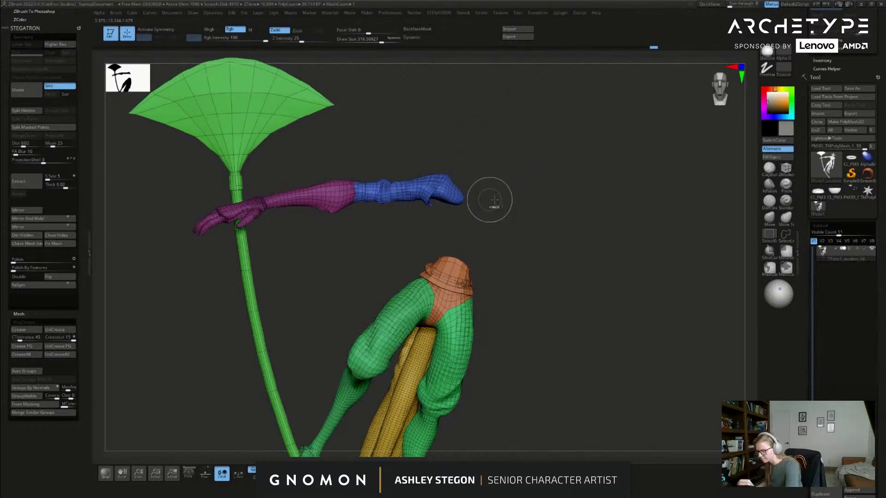
Step: Unhide the full figure and set the mask so only the torso, head and hanging arm stay unmasked
{"action": "left_click", "coordinate": [631, 319], "text": "ctrl+shift"}
{"action": "right_click_drag", "start_coordinate": [452, 229], "coordinate": [489, 227]}
{"action": "key", "text": "shift+f"}
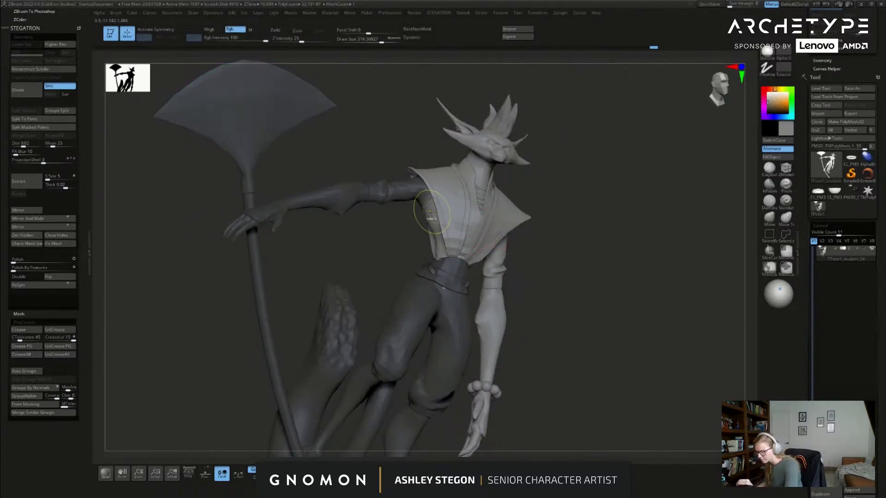
{"action": "left_click", "coordinate": [517, 282], "text": "ctrl"}
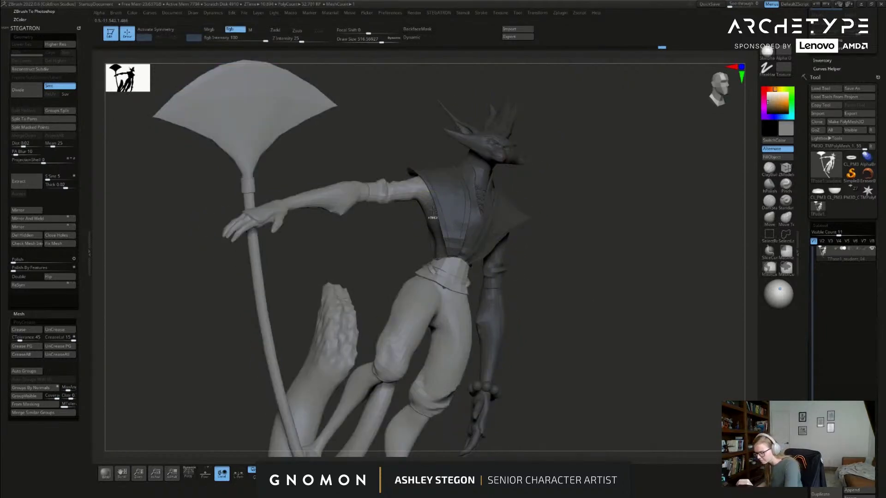
{"action": "key", "text": "ctrl+i"}
Step: Place the pivot at the waist and rotate the unmasked upper body around it
{"action": "key", "text": "w"}
{"action": "right_click_drag", "start_coordinate": [491, 260], "coordinate": [536, 256]}
{"action": "left_click", "coordinate": [533, 260], "text": "alt"}
{"action": "right_click_drag", "start_coordinate": [519, 223], "coordinate": [463, 228]}
{"action": "left_click_drag", "start_coordinate": [508, 273], "coordinate": [516, 267], "text": "alt"}
{"action": "left_click_drag", "start_coordinate": [572, 252], "coordinate": [448, 240]}
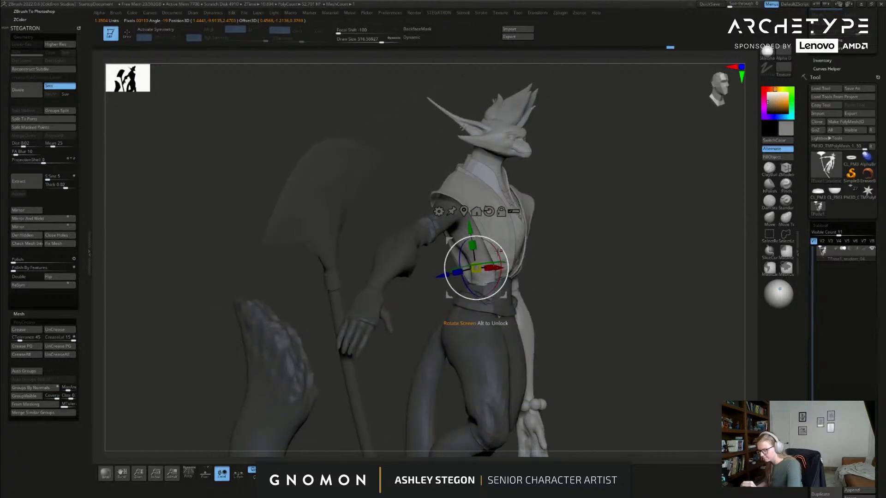
{"action": "right_click_drag", "start_coordinate": [502, 270], "coordinate": [480, 281]}
{"action": "left_click_drag", "start_coordinate": [446, 269], "coordinate": [455, 267], "text": "alt"}
{"action": "left_click_drag", "start_coordinate": [478, 229], "coordinate": [480, 236]}
{"action": "left_click_drag", "start_coordinate": [458, 274], "coordinate": [501, 268]}
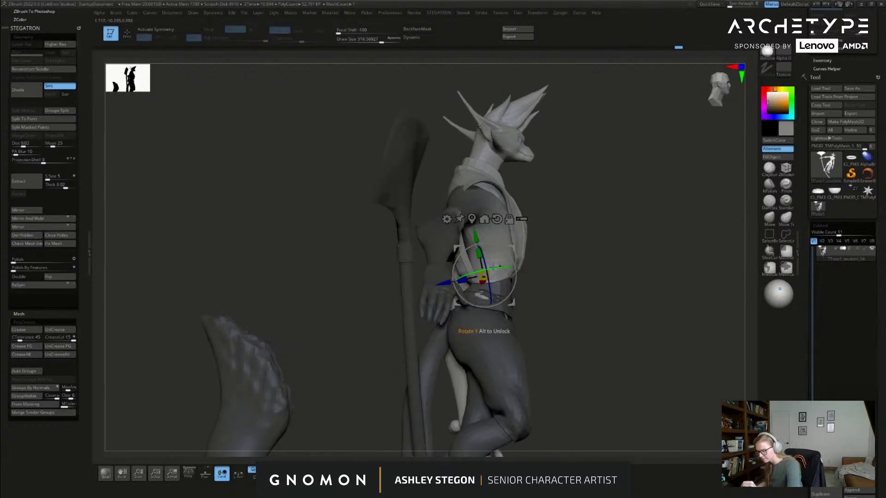
Step: Shift the upper body slightly backwards over the hips and fine-tune its rotation at the waist
{"action": "left_click_drag", "start_coordinate": [444, 283], "coordinate": [440, 283]}
{"action": "left_click_drag", "start_coordinate": [557, 277], "coordinate": [570, 273]}
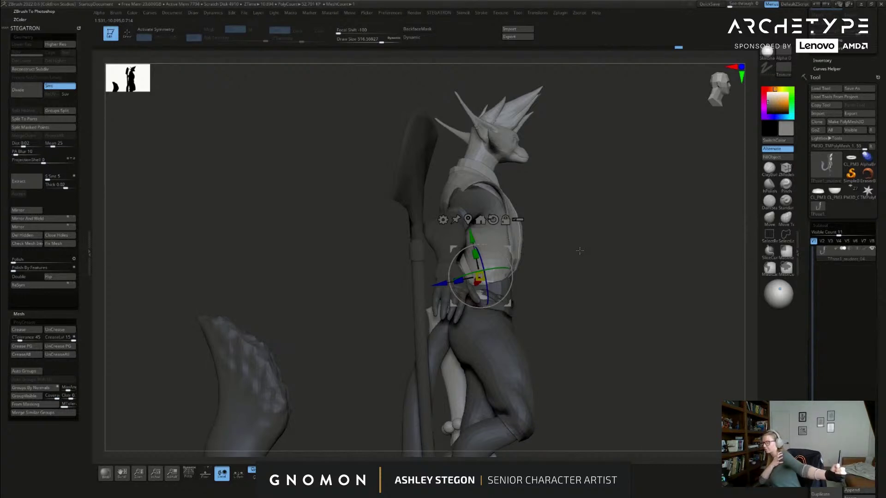
{"action": "left_click_drag", "start_coordinate": [578, 254], "coordinate": [590, 293]}
{"action": "left_click_drag", "start_coordinate": [481, 276], "coordinate": [483, 276]}
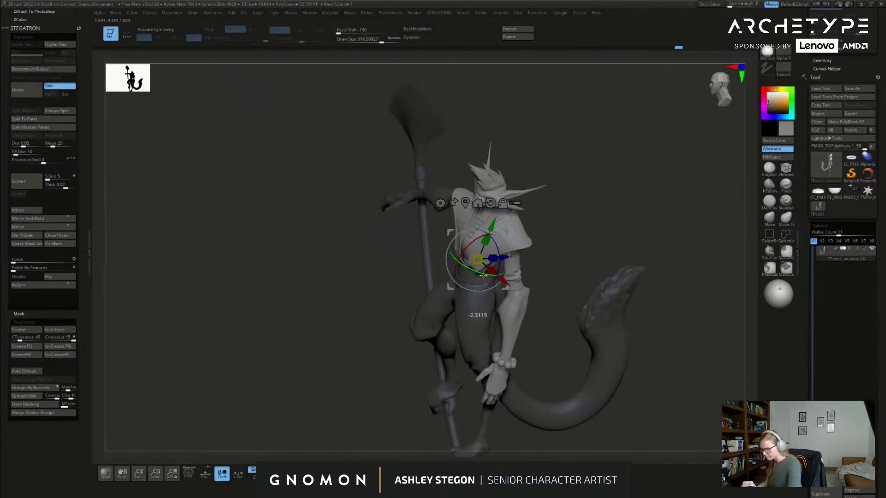
{"action": "left_click_drag", "start_coordinate": [543, 272], "coordinate": [487, 240]}
{"action": "mouse_move", "coordinate": [561, 235]}
{"action": "left_mouse_down"}
{"action": "mouse_move", "coordinate": [593, 228]}
{"action": "mouse_move", "coordinate": [586, 269]}
{"action": "mouse_move", "coordinate": [577, 259]}
{"action": "mouse_move", "coordinate": [589, 275]}
{"action": "left_mouse_up"}
Step: Switch to the topological Move brush, set its draw size to 1000, and check the torso from the side and above
{"action": "key", "text": "q"}
{"action": "key", "text": "shift+f"}
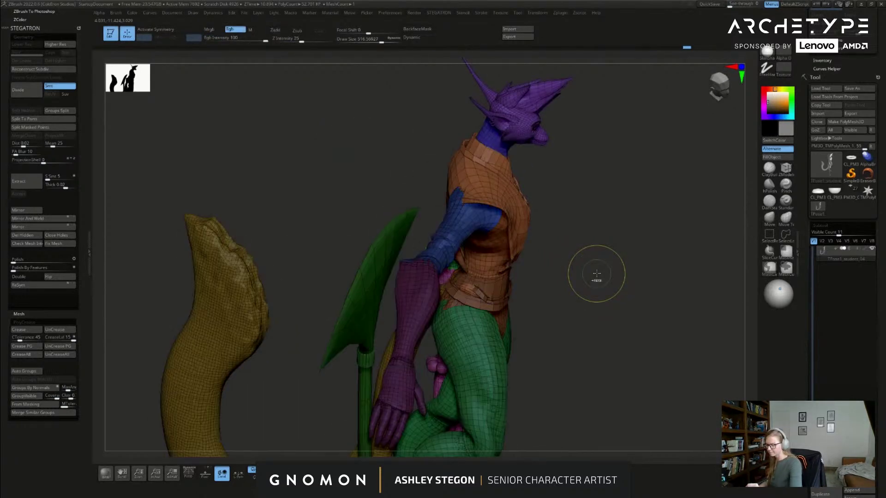
{"action": "key", "text": "shift+f"}
{"action": "left_click_drag", "start_coordinate": [635, 250], "coordinate": [660, 252]}
{"action": "left_click", "coordinate": [786, 219]}
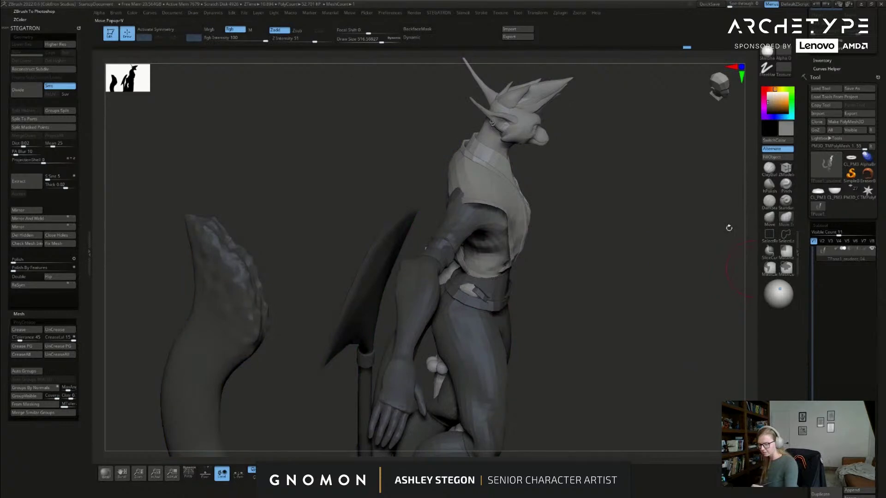
{"action": "key", "text": "s"}
{"action": "left_click_drag", "start_coordinate": [472, 216], "coordinate": [489, 216]}
{"action": "mouse_move", "coordinate": [420, 215]}
{"action": "right_mouse_down"}
{"action": "mouse_move", "coordinate": [490, 215]}
{"action": "mouse_move", "coordinate": [482, 203]}
{"action": "mouse_move", "coordinate": [470, 202]}
{"action": "mouse_move", "coordinate": [498, 220]}
{"action": "mouse_move", "coordinate": [528, 223]}
{"action": "mouse_move", "coordinate": [512, 263]}
{"action": "right_mouse_up"}
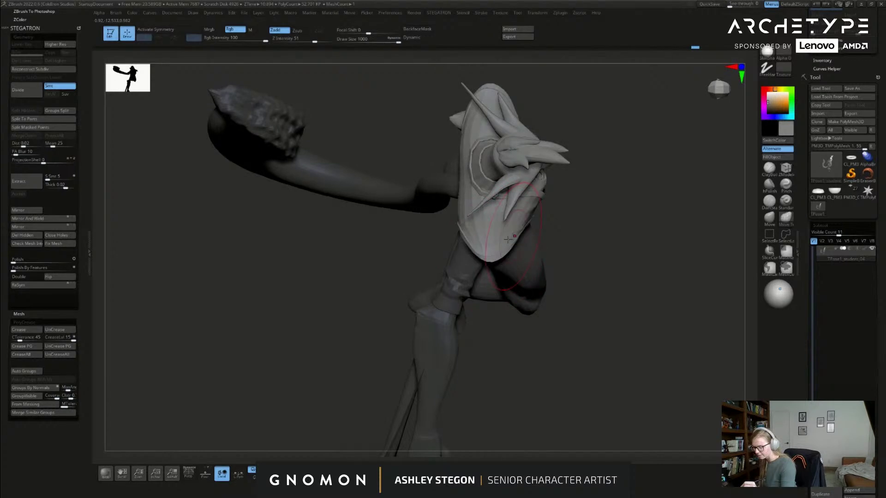
{"action": "mouse_move", "coordinate": [516, 281]}
{"action": "right_mouse_down"}
{"action": "mouse_move", "coordinate": [523, 228]}
{"action": "mouse_move", "coordinate": [616, 262]}
{"action": "mouse_move", "coordinate": [566, 213]}
{"action": "right_mouse_up"}
{"action": "right_click_drag", "start_coordinate": [603, 250], "coordinate": [532, 154]}
Step: Isolate the head and neck polygroups
{"action": "key", "text": "shift+f"}
{"action": "left_click", "coordinate": [533, 156], "text": "ctrl+shift"}
{"action": "left_click_drag", "start_coordinate": [456, 239], "coordinate": [471, 260], "text": "ctrl+shift"}
{"action": "left_click", "coordinate": [549, 192], "text": "ctrl+shift"}
{"action": "left_click_drag", "start_coordinate": [431, 297], "coordinate": [445, 316], "text": "ctrl+shift"}
Step: Reduce the brush size and mask the whole head down to the upper neck
{"action": "mouse_move", "coordinate": [529, 271]}
{"action": "right_mouse_down"}
{"action": "mouse_move", "coordinate": [583, 227]}
{"action": "mouse_move", "coordinate": [604, 227]}
{"action": "right_mouse_up"}
{"action": "key", "text": "s"}
{"action": "left_click_drag", "start_coordinate": [599, 229], "coordinate": [586, 229]}
{"action": "mouse_move", "coordinate": [568, 198]}
{"action": "left_mouse_down", "text": "ctrl"}
{"action": "mouse_move", "coordinate": [623, 144]}
{"action": "mouse_move", "coordinate": [366, 196]}
{"action": "mouse_move", "coordinate": [454, 246]}
{"action": "left_mouse_up", "text": "ctrl"}
{"action": "left_click_drag", "start_coordinate": [557, 199], "coordinate": [569, 197], "text": "ctrl"}
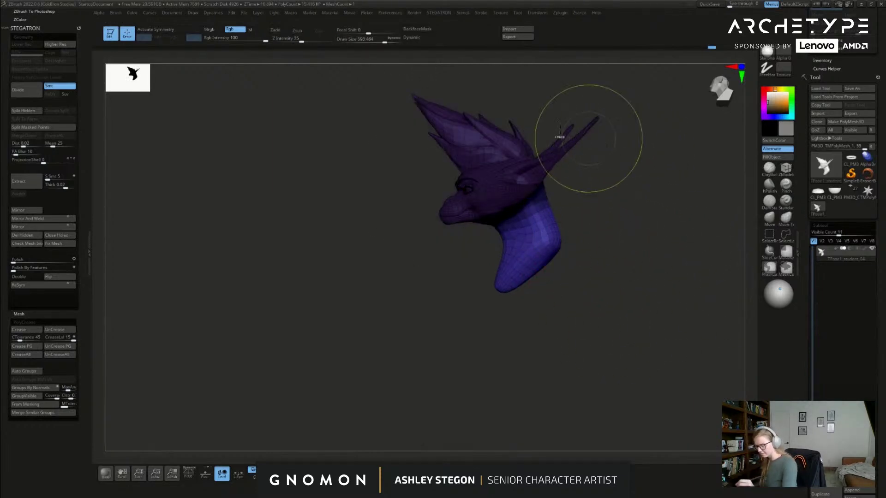
{"action": "mouse_move", "coordinate": [480, 100]}
{"action": "left_mouse_down", "text": "ctrl"}
{"action": "mouse_move", "coordinate": [379, 105]}
{"action": "mouse_move", "coordinate": [410, 140]}
{"action": "left_mouse_up", "text": "ctrl"}
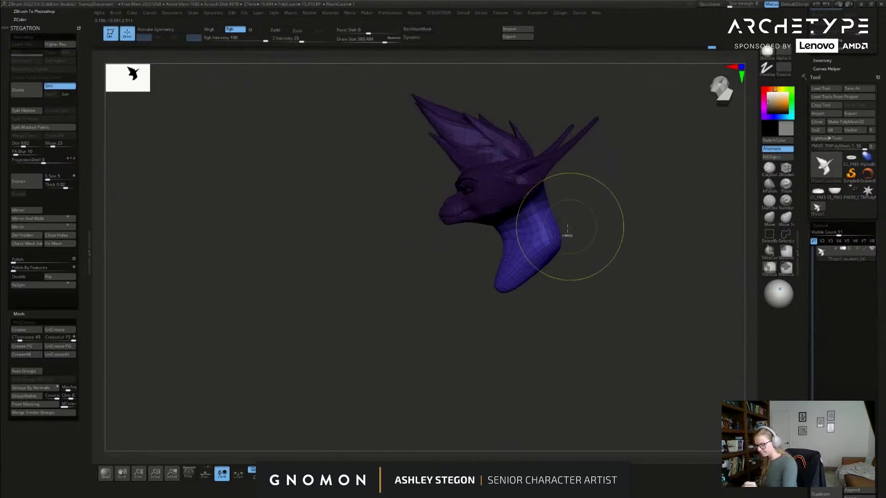
{"action": "left_click", "coordinate": [576, 259], "text": "ctrl"}
{"action": "key", "text": "w"}
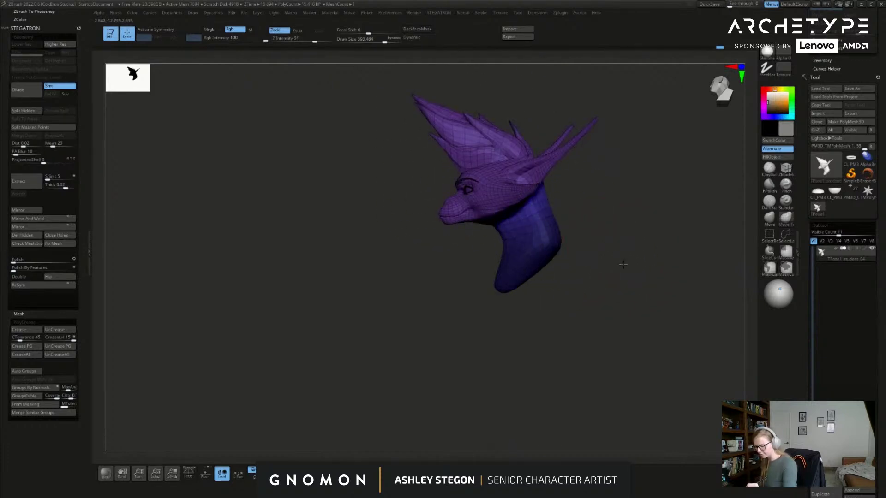
{"action": "left_click_drag", "start_coordinate": [623, 203], "coordinate": [587, 230]}
{"action": "left_click", "coordinate": [578, 215]}
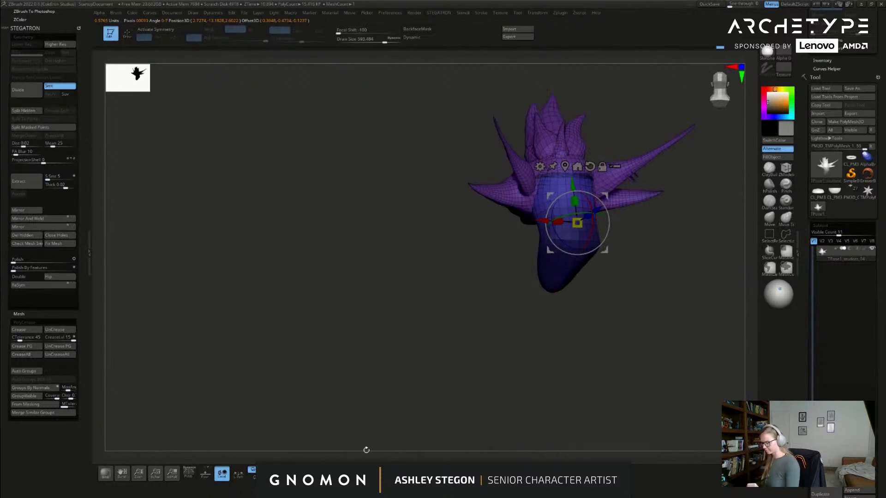
{"action": "left_click", "coordinate": [631, 338], "text": "ctrl+shift"}
{"action": "left_click_drag", "start_coordinate": [631, 339], "coordinate": [526, 344]}
{"action": "key", "text": "shift+f"}
{"action": "left_click_drag", "start_coordinate": [665, 406], "coordinate": [489, 284], "text": "alt"}
{"action": "left_click_drag", "start_coordinate": [635, 348], "coordinate": [649, 337]}
{"action": "left_click", "coordinate": [535, 168], "text": "ctrl+shift"}
{"action": "left_click_drag", "start_coordinate": [683, 263], "coordinate": [626, 267]}
{"action": "left_click", "coordinate": [626, 267], "text": "ctrl"}
{"action": "left_click", "coordinate": [614, 245], "text": "ctrl"}
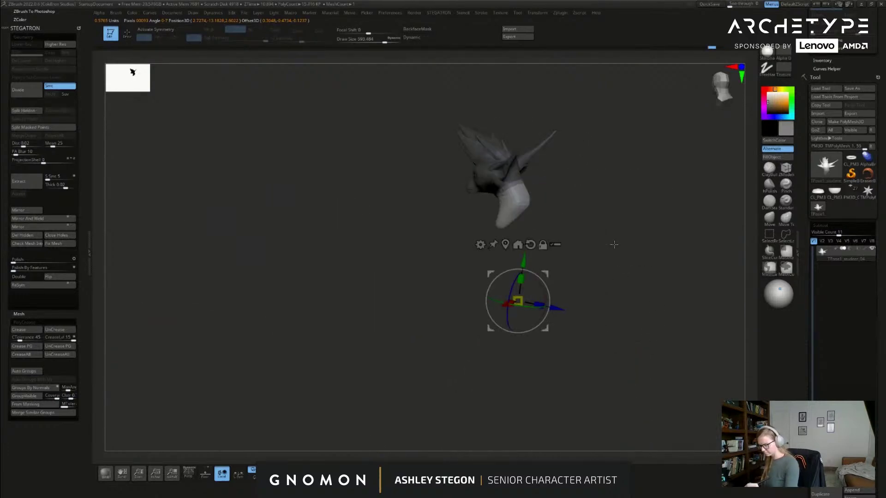
Step: Complete the mask over the head, unhide the body, and invert the mask so only the head can move
{"action": "mouse_move", "coordinate": [545, 173]}
{"action": "left_mouse_down", "text": "ctrl"}
{"action": "mouse_move", "coordinate": [445, 113]}
{"action": "mouse_move", "coordinate": [444, 124]}
{"action": "left_mouse_up", "text": "ctrl"}
{"action": "left_click", "coordinate": [526, 189], "text": "alt"}
{"action": "left_click_drag", "start_coordinate": [575, 210], "coordinate": [601, 231], "text": "ctrl"}
{"action": "key", "text": "ctrl+z"}
{"action": "left_click", "coordinate": [513, 203], "text": "ctrl"}
{"action": "left_click", "coordinate": [643, 292], "text": "ctrl+shift"}
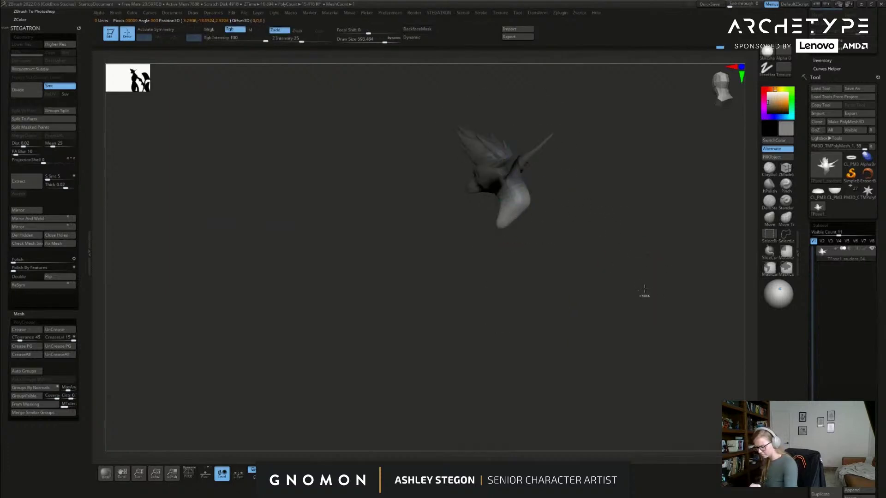
{"action": "left_click", "coordinate": [580, 285], "text": "ctrl"}
{"action": "left_click_drag", "start_coordinate": [580, 285], "coordinate": [554, 277]}
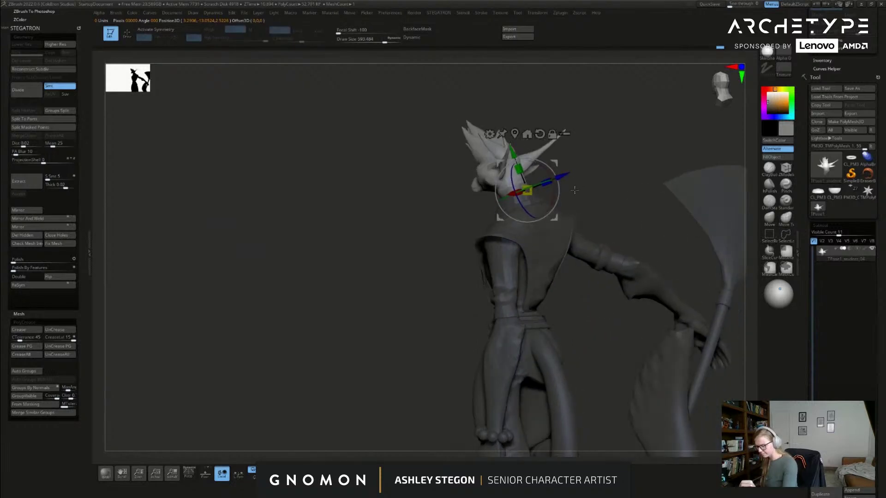
Step: Place the pivot at the back of the neck and nudge the head slightly along the neck's direction
{"action": "left_click_drag", "start_coordinate": [573, 192], "coordinate": [530, 193]}
{"action": "key", "text": "shift+f"}
{"action": "left_click", "coordinate": [527, 133]}
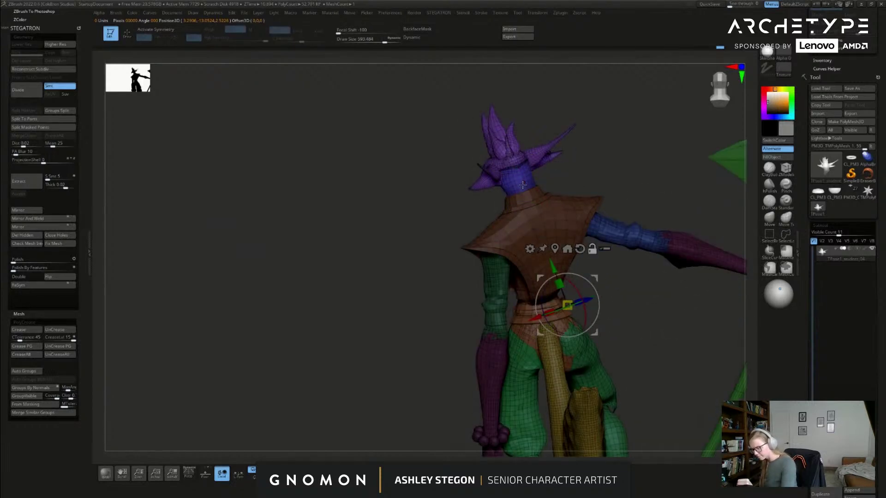
{"action": "left_click", "coordinate": [524, 185], "text": "alt"}
{"action": "left_click_drag", "start_coordinate": [556, 171], "coordinate": [560, 197], "text": "alt"}
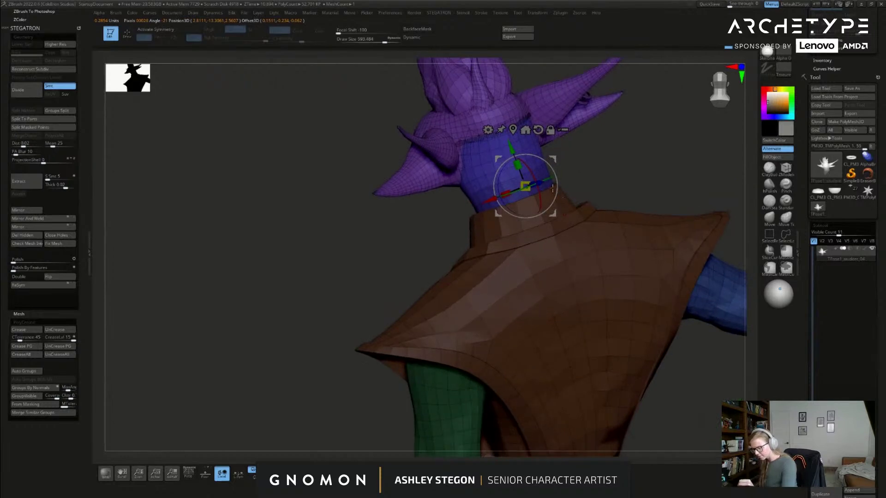
{"action": "left_click_drag", "start_coordinate": [511, 145], "coordinate": [510, 143]}
{"action": "left_click_drag", "start_coordinate": [570, 171], "coordinate": [573, 139]}
Step: Turn and tilt the head about the neck so the face looks away from the outstretched arm
{"action": "key", "text": "shift+f"}
{"action": "left_click_drag", "start_coordinate": [645, 281], "coordinate": [616, 337]}
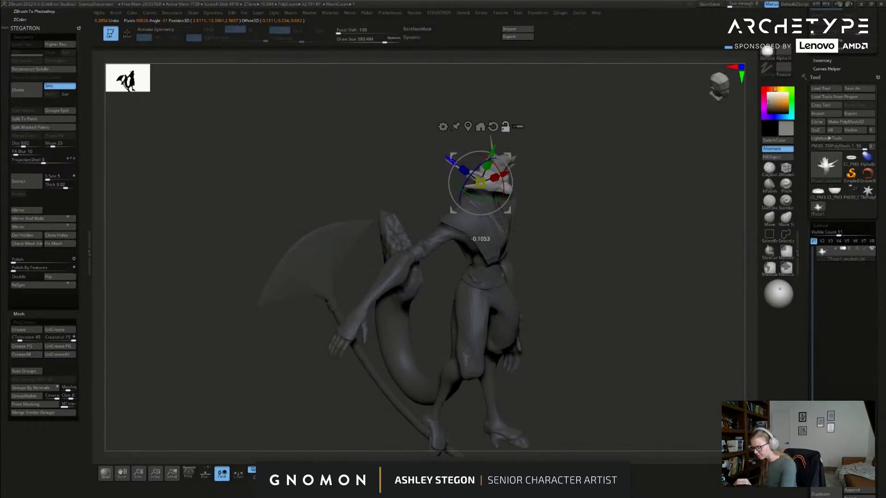
{"action": "left_click_drag", "start_coordinate": [453, 160], "coordinate": [456, 161]}
{"action": "left_click_drag", "start_coordinate": [565, 226], "coordinate": [619, 233]}
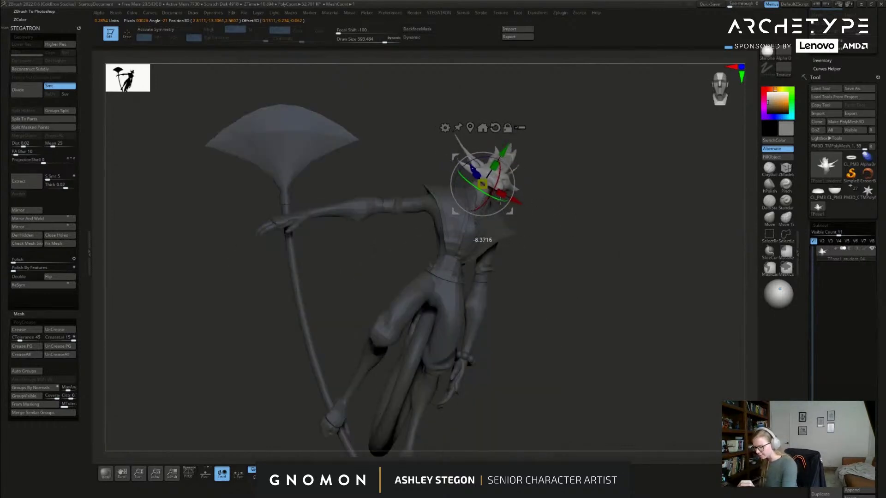
{"action": "mouse_move", "coordinate": [505, 201]}
{"action": "left_mouse_down"}
{"action": "mouse_move", "coordinate": [504, 176]}
{"action": "mouse_move", "coordinate": [501, 196]}
{"action": "mouse_move", "coordinate": [503, 187]}
{"action": "left_mouse_up"}
{"action": "left_click_drag", "start_coordinate": [618, 255], "coordinate": [540, 261]}
{"action": "left_click_drag", "start_coordinate": [490, 179], "coordinate": [495, 177]}
{"action": "mouse_move", "coordinate": [556, 192]}
{"action": "left_mouse_down"}
{"action": "mouse_move", "coordinate": [635, 212]}
{"action": "mouse_move", "coordinate": [643, 239]}
{"action": "left_mouse_up"}
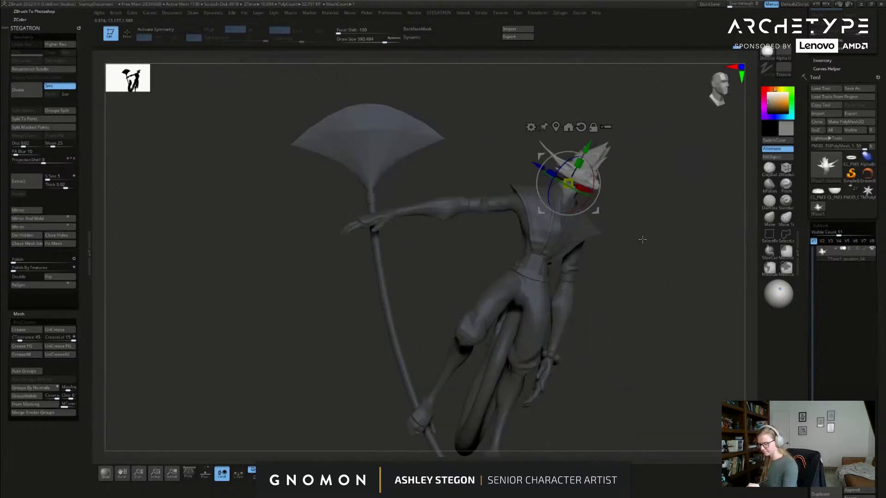
Step: Make one more small adjustment to the head's placement on the neck
{"action": "key", "text": "q"}
{"action": "mouse_move", "coordinate": [643, 291]}
{"action": "left_mouse_down", "text": "alt"}
{"action": "mouse_move", "coordinate": [600, 242]}
{"action": "mouse_move", "coordinate": [631, 254]}
{"action": "mouse_move", "coordinate": [607, 259]}
{"action": "left_mouse_up", "text": "alt"}
{"action": "key", "text": "w"}
{"action": "left_click_drag", "start_coordinate": [533, 169], "coordinate": [540, 163]}
{"action": "key", "text": "q"}
{"action": "mouse_move", "coordinate": [617, 292]}
{"action": "left_mouse_down"}
{"action": "mouse_move", "coordinate": [600, 291]}
{"action": "mouse_move", "coordinate": [633, 294]}
{"action": "mouse_move", "coordinate": [613, 289]}
{"action": "left_mouse_up"}
Step: Isolate the outstretched forearm, mask its elbow end, and unhide the body with only the forearm and hand unmasked
{"action": "key", "text": "shift+f"}
{"action": "mouse_move", "coordinate": [419, 188]}
{"action": "left_mouse_down"}
{"action": "mouse_move", "coordinate": [471, 214]}
{"action": "mouse_move", "coordinate": [480, 273]}
{"action": "mouse_move", "coordinate": [455, 259]}
{"action": "mouse_move", "coordinate": [563, 277]}
{"action": "mouse_move", "coordinate": [534, 192]}
{"action": "mouse_move", "coordinate": [497, 305]}
{"action": "left_mouse_up"}
{"action": "left_click", "coordinate": [453, 227], "text": "ctrl+shift"}
{"action": "left_click", "coordinate": [493, 252], "text": "ctrl"}
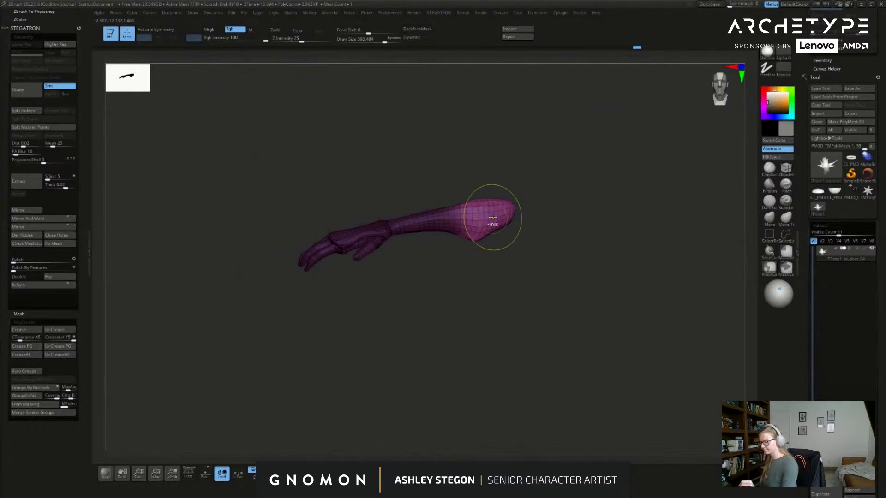
{"action": "left_click_drag", "start_coordinate": [479, 248], "coordinate": [476, 249], "text": "ctrl"}
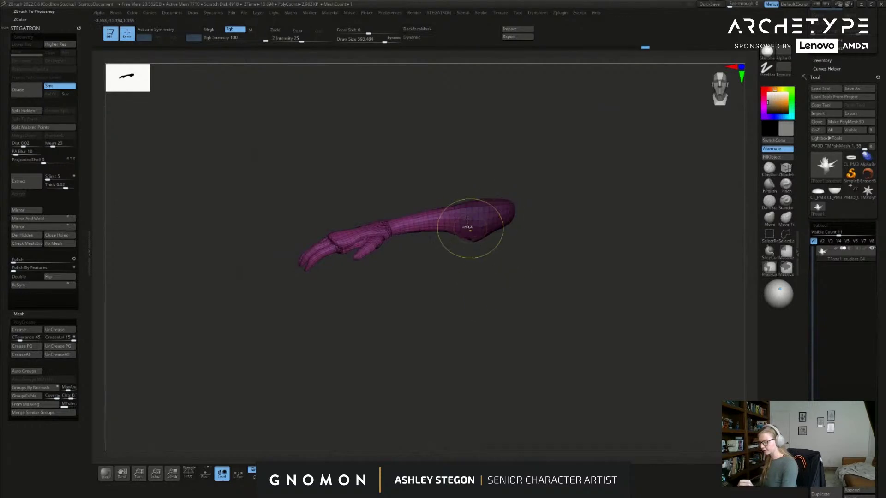
{"action": "left_click", "coordinate": [484, 291], "text": "ctrl+shift"}
{"action": "key", "text": "ctrl+z"}
{"action": "key", "text": "ctrl+z"}
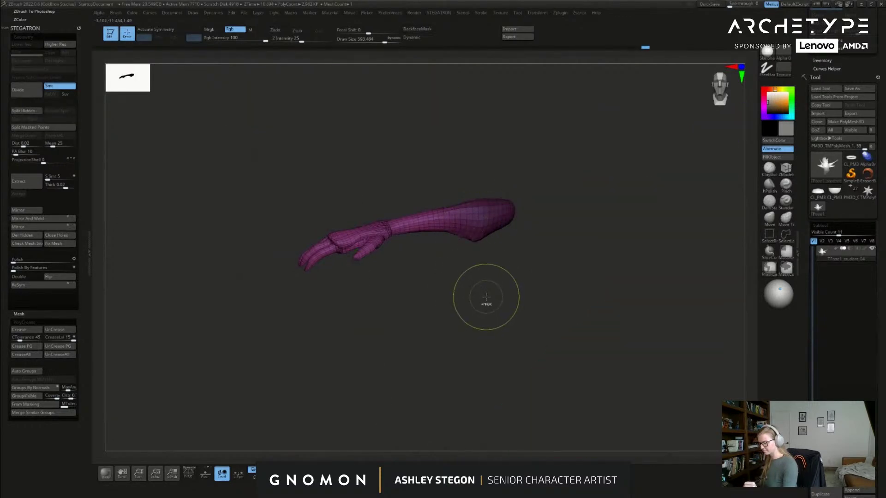
{"action": "left_click", "coordinate": [493, 298], "text": "ctrl+shift"}
{"action": "key", "text": "shift+f"}
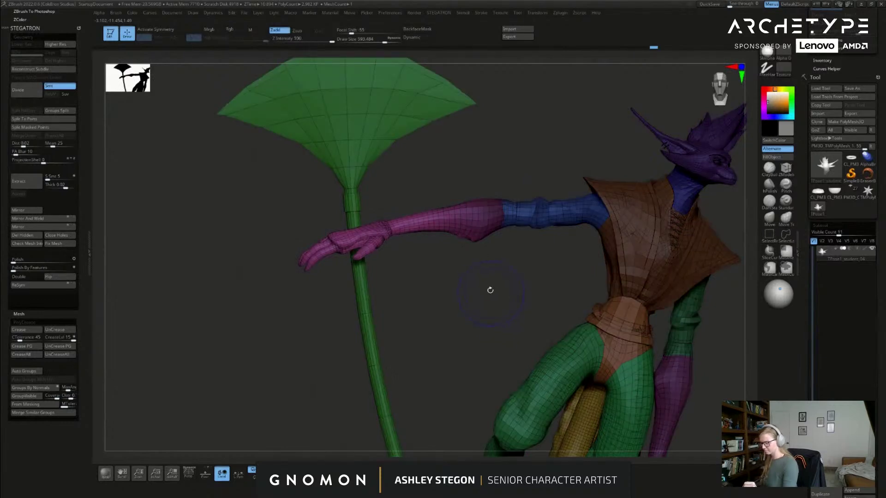
Step: Place the pivot at the elbow of the outstretched arm and rotate the forearm and hand around it
{"action": "key", "text": "w"}
{"action": "left_click", "coordinate": [488, 213], "text": "alt"}
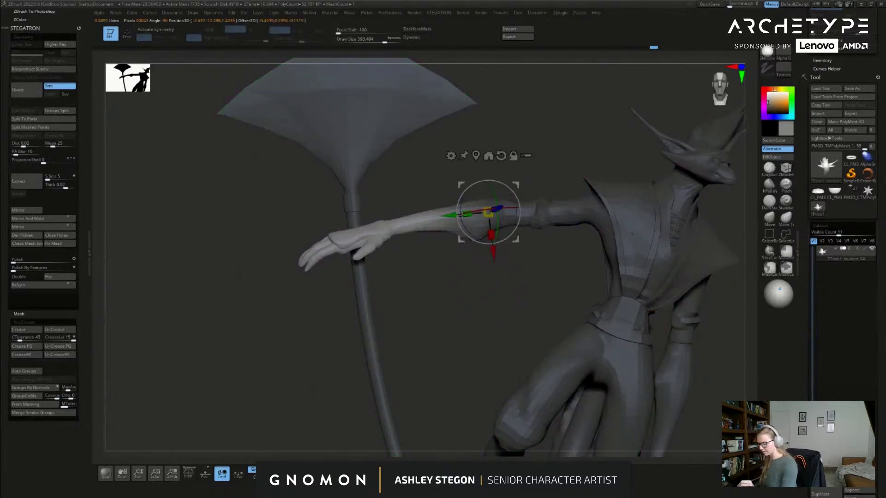
{"action": "left_click_drag", "start_coordinate": [450, 280], "coordinate": [478, 233]}
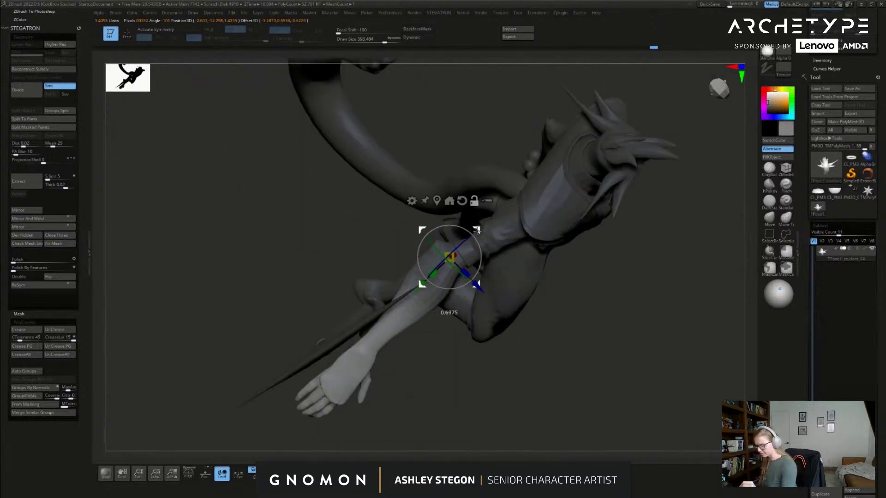
{"action": "left_click_drag", "start_coordinate": [436, 246], "coordinate": [422, 230]}
{"action": "right_click_drag", "start_coordinate": [480, 296], "coordinate": [455, 198]}
{"action": "left_click_drag", "start_coordinate": [438, 168], "coordinate": [441, 184]}
{"action": "mouse_move", "coordinate": [436, 231]}
{"action": "right_mouse_down"}
{"action": "mouse_move", "coordinate": [544, 235]}
{"action": "mouse_move", "coordinate": [436, 231]}
{"action": "right_mouse_up"}
Step: Isolate the outstretched forearm again, then unhide the body and keep everything except the forearm and hand masked
{"action": "key", "text": "shift+f"}
{"action": "key", "text": "shift+f"}
{"action": "key", "text": "q"}
{"action": "key", "text": "shift+f"}
{"action": "key", "text": "shift+r"}
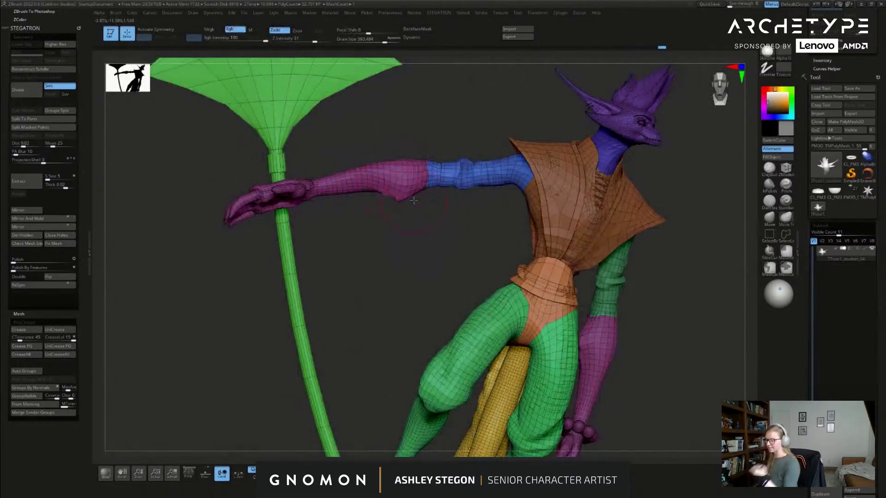
{"action": "left_click", "coordinate": [406, 183], "text": "ctrl+shift"}
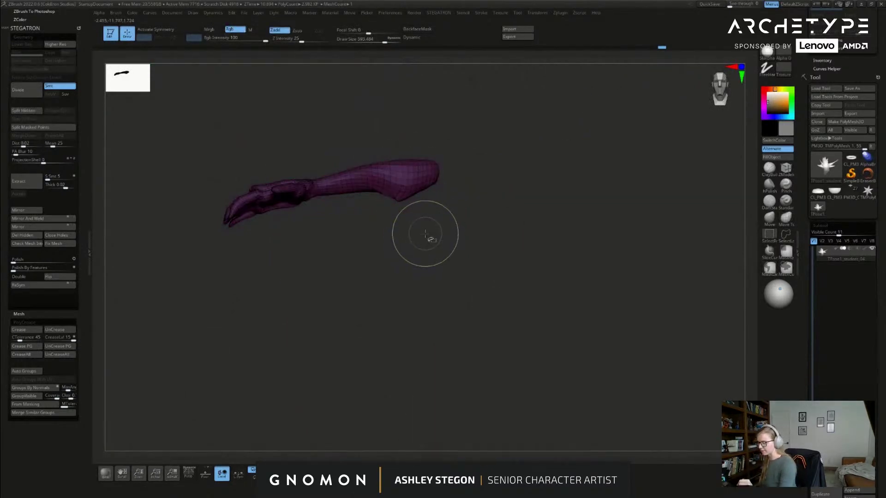
{"action": "left_click", "coordinate": [434, 242], "text": "ctrl+shift"}
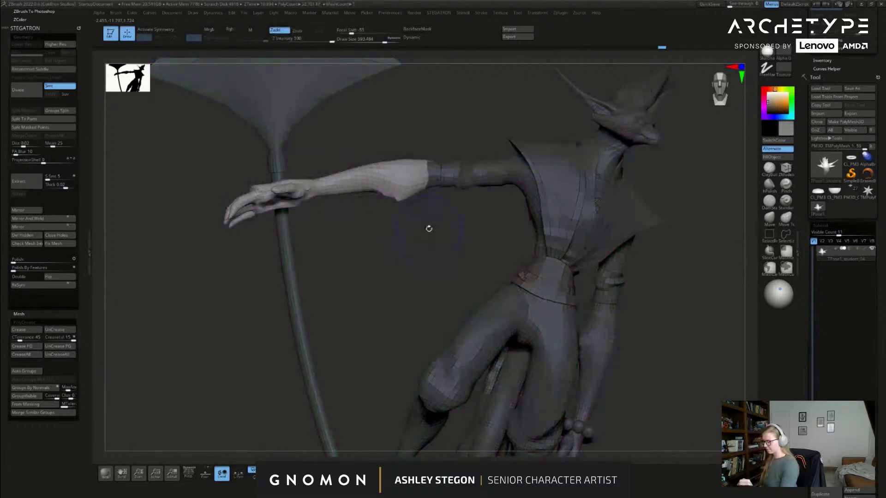
Step: Rotate the unmasked forearm and hand of the outstretched arm about 33 degrees around the elbow and check the elbow transition
{"action": "key", "text": "w"}
{"action": "left_click_drag", "start_coordinate": [438, 181], "coordinate": [438, 161]}
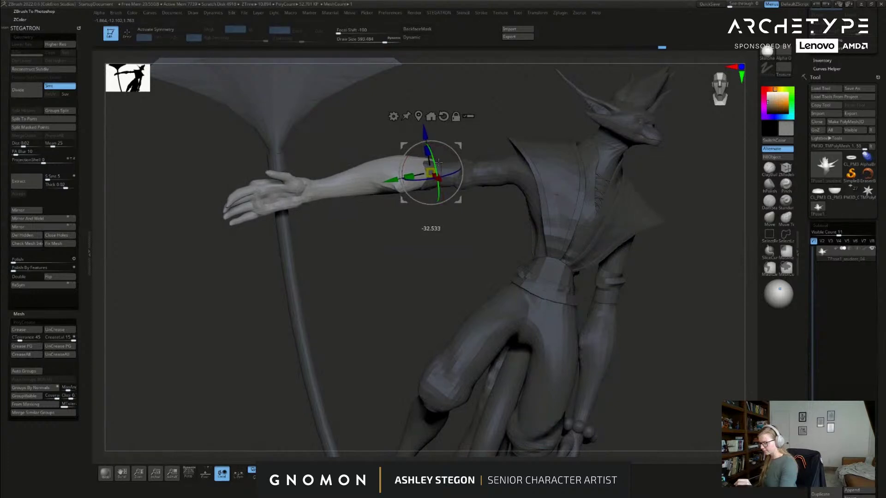
{"action": "key", "text": "q"}
{"action": "left_click_drag", "start_coordinate": [445, 253], "coordinate": [425, 224]}
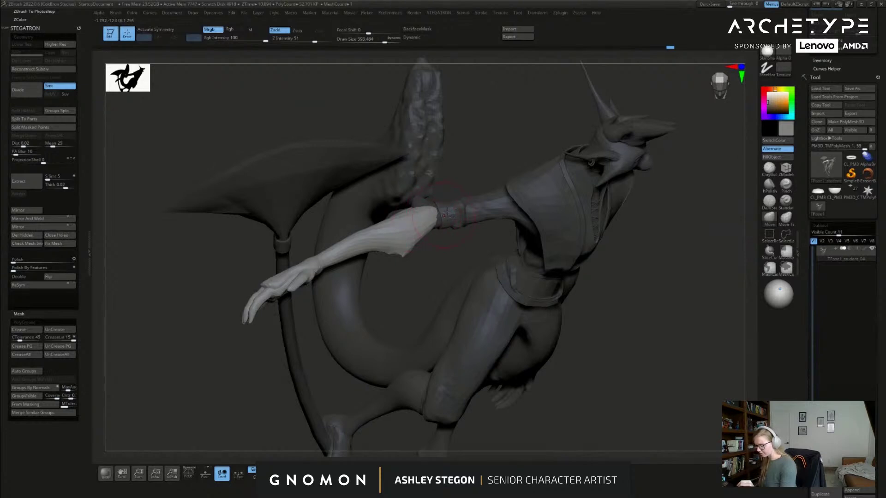
{"action": "right_click_drag", "start_coordinate": [449, 217], "coordinate": [425, 210]}
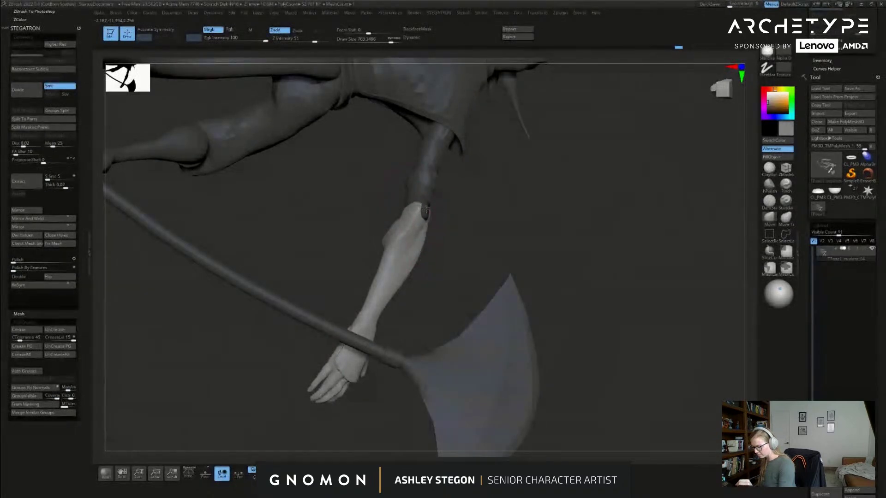
{"action": "right_click_drag", "start_coordinate": [440, 274], "coordinate": [464, 255]}
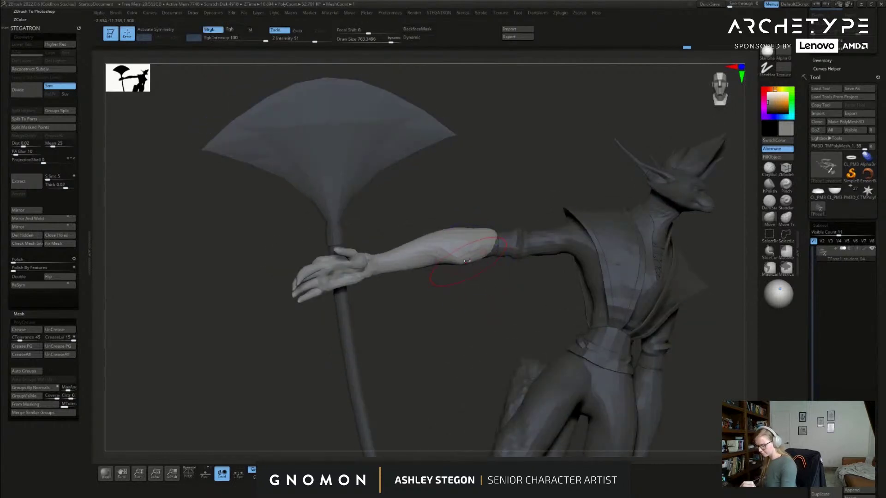
{"action": "right_click_drag", "start_coordinate": [457, 267], "coordinate": [495, 243]}
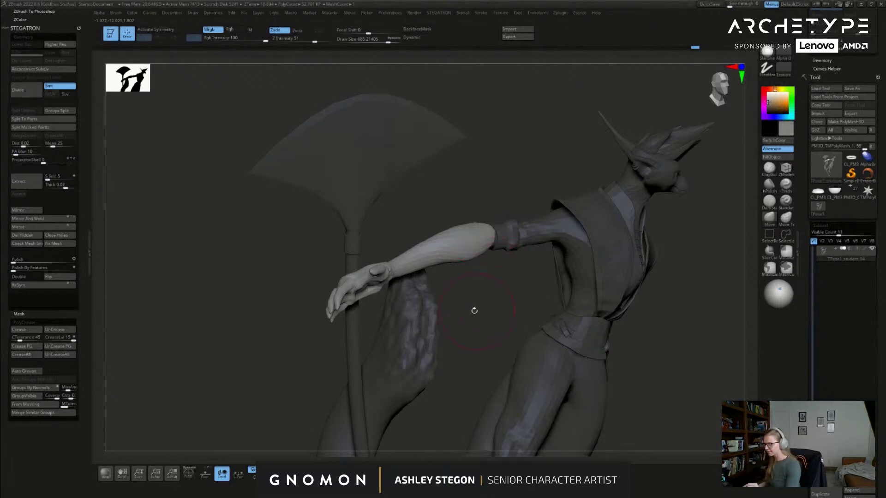
Step: Isolate the outstretched forearm group, mask it up to the wrist, and unhide the body with only the hand unmasked
{"action": "key", "text": "shift+f"}
{"action": "left_click_drag", "start_coordinate": [489, 309], "coordinate": [469, 295]}
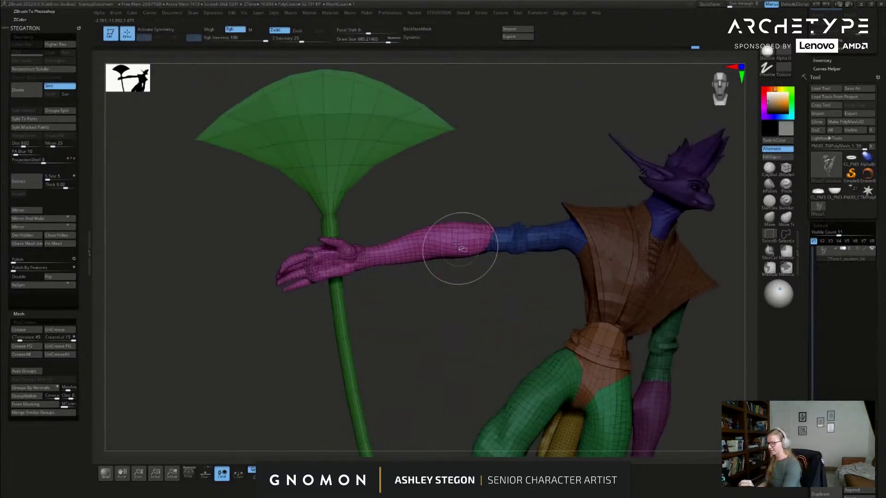
{"action": "left_click", "coordinate": [458, 246], "text": "ctrl+shift"}
{"action": "mouse_move", "coordinate": [312, 314]}
{"action": "left_mouse_down", "text": "ctrl"}
{"action": "mouse_move", "coordinate": [295, 315]}
{"action": "mouse_move", "coordinate": [358, 215]}
{"action": "mouse_move", "coordinate": [373, 244]}
{"action": "mouse_move", "coordinate": [363, 315]}
{"action": "left_mouse_up", "text": "ctrl"}
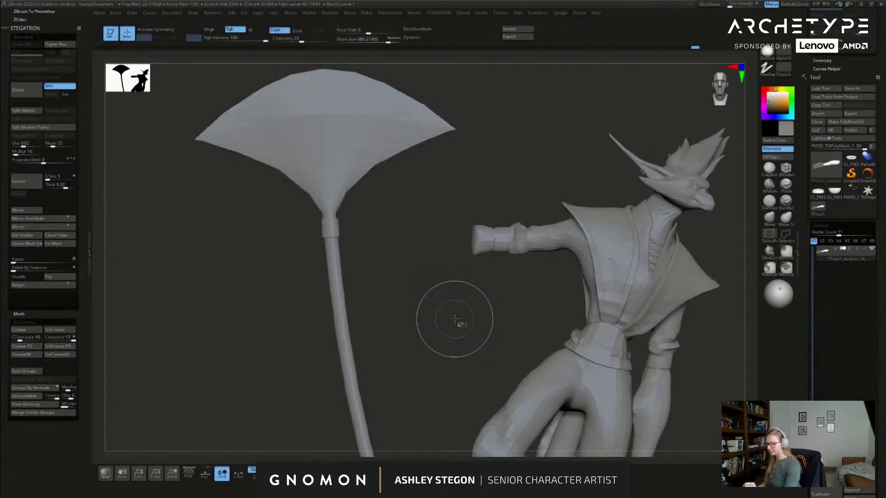
{"action": "left_click", "coordinate": [456, 322], "text": "ctrl+shift"}
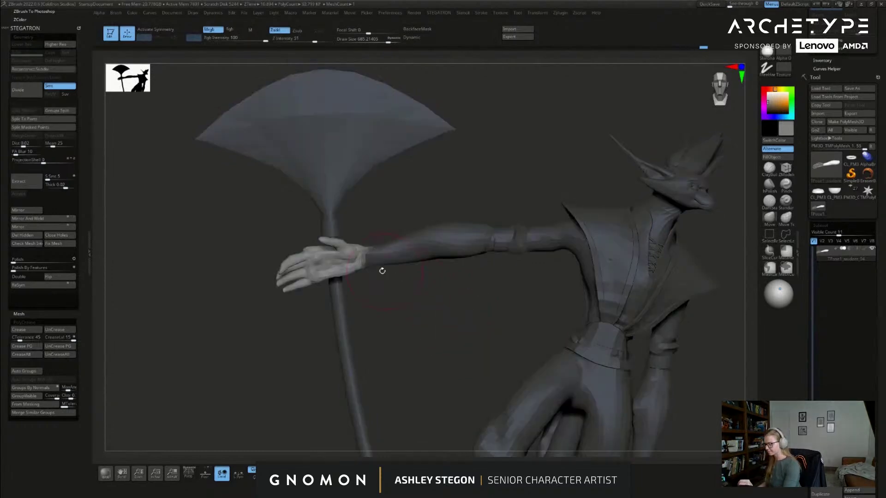
Step: Place the transform pivot at the centre of the outstretched arm's wrist
{"action": "left_click_drag", "start_coordinate": [433, 300], "coordinate": [500, 272]}
{"action": "right_click_drag", "start_coordinate": [500, 273], "coordinate": [439, 269], "text": "ctrl"}
{"action": "key", "text": "shift+f"}
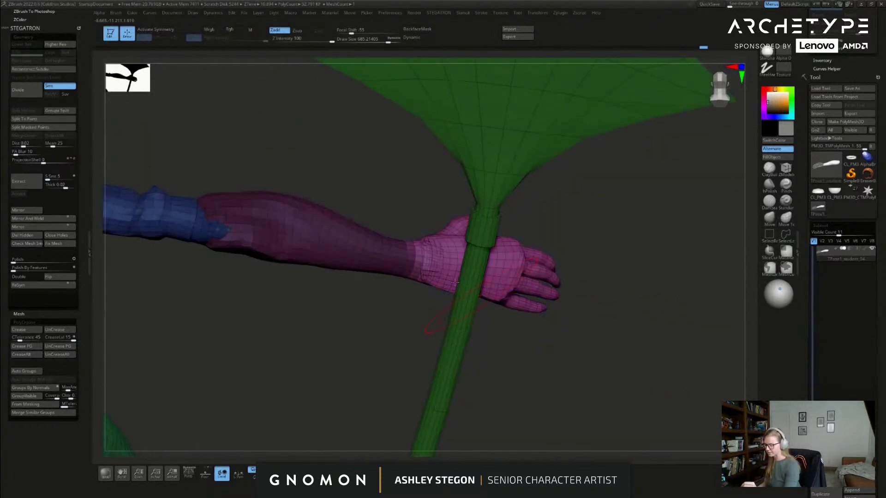
{"action": "key", "text": "w"}
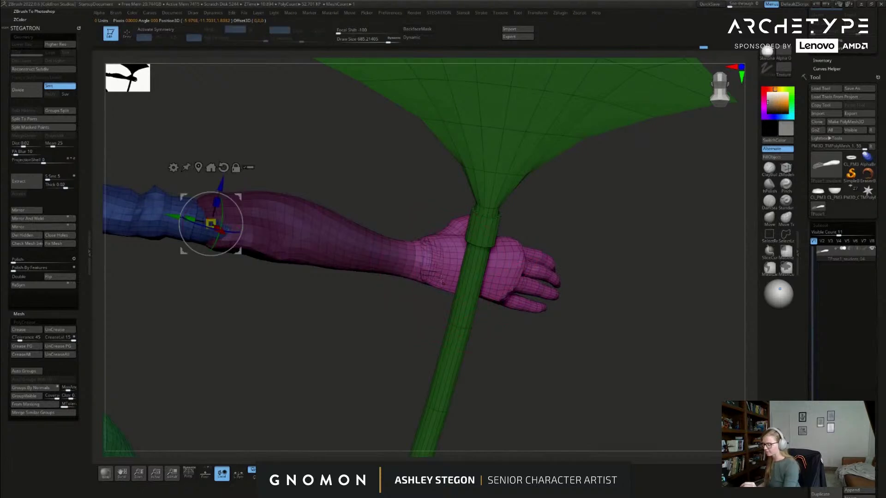
{"action": "left_click", "coordinate": [417, 255]}
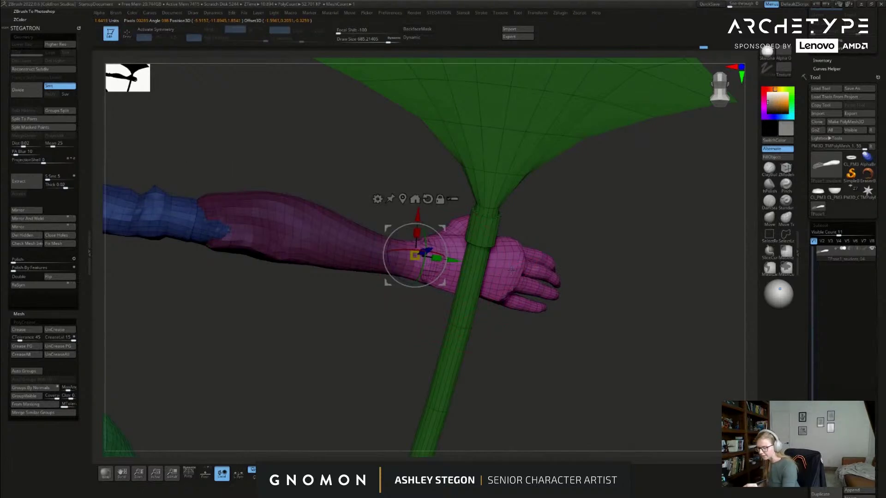
{"action": "right_click_drag", "start_coordinate": [525, 304], "coordinate": [528, 350]}
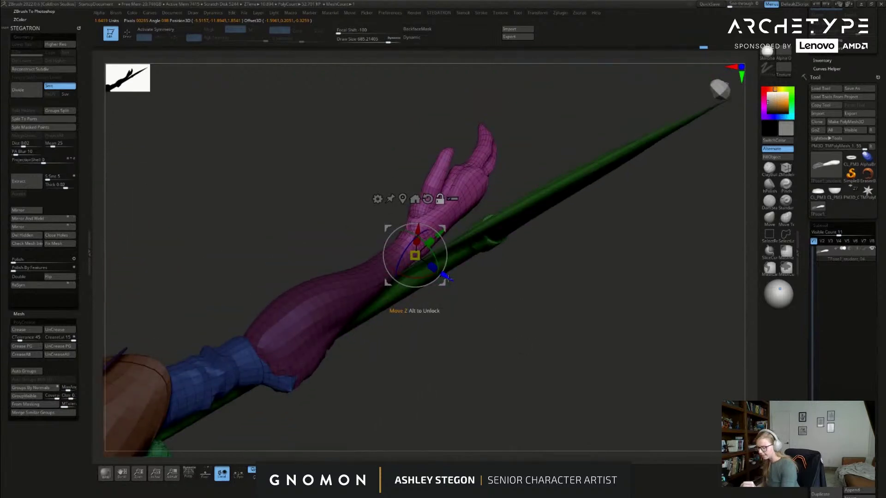
{"action": "left_click_drag", "start_coordinate": [448, 279], "coordinate": [441, 274]}
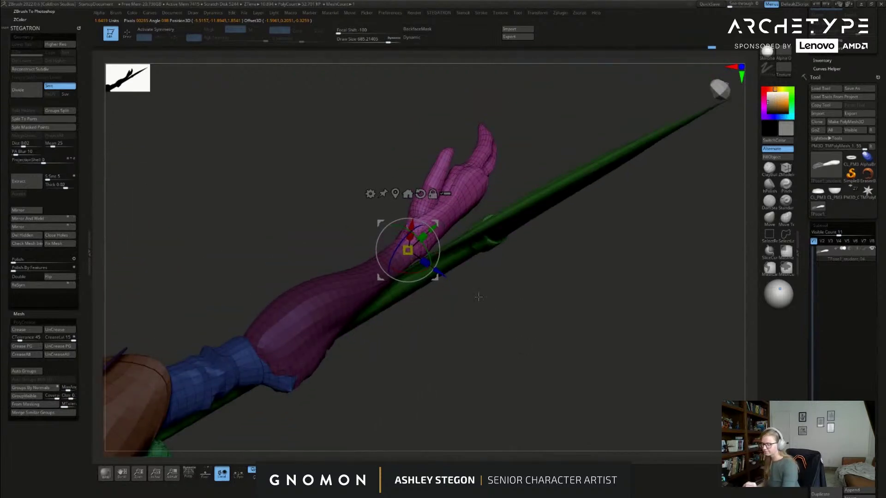
{"action": "right_click_drag", "start_coordinate": [440, 274], "coordinate": [447, 270]}
{"action": "left_click_drag", "start_coordinate": [446, 269], "coordinate": [460, 301]}
{"action": "right_click_drag", "start_coordinate": [460, 301], "coordinate": [533, 304]}
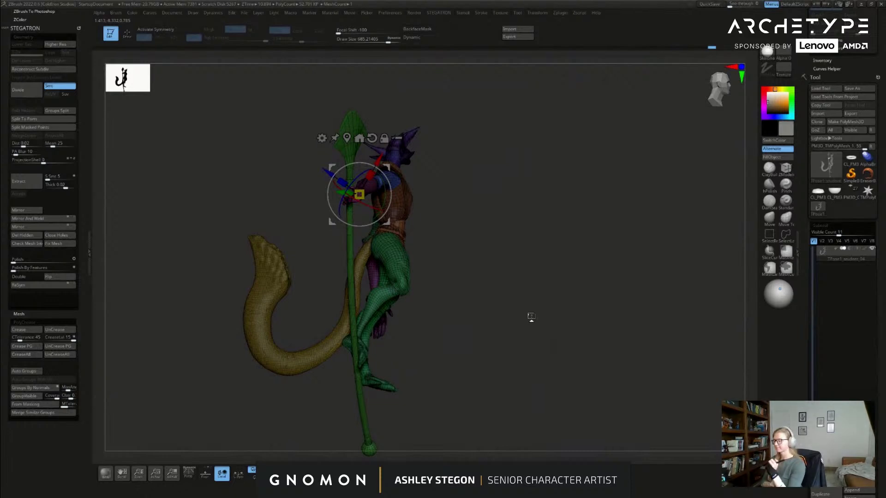
Step: Rotate the outstretched hand around the wrist so it sits level against the staff, checking the pose from several angles
{"action": "left_click_drag", "start_coordinate": [551, 305], "coordinate": [557, 302]}
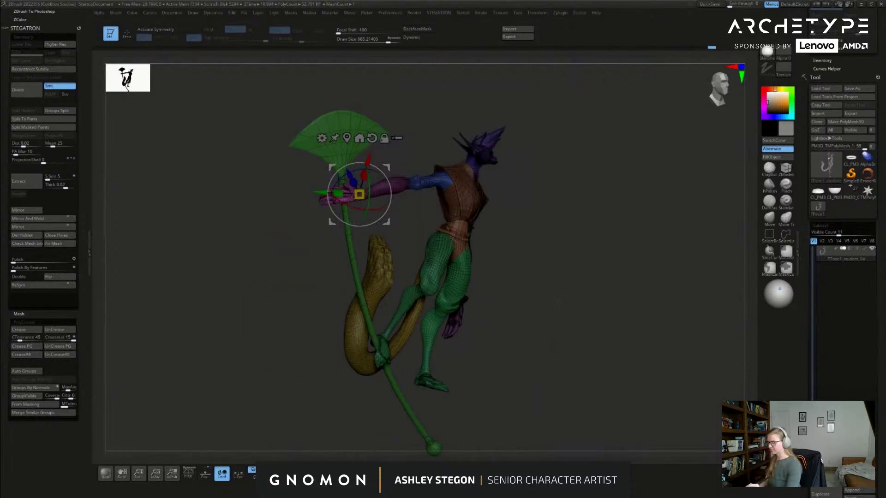
{"action": "key", "text": "shift+f"}
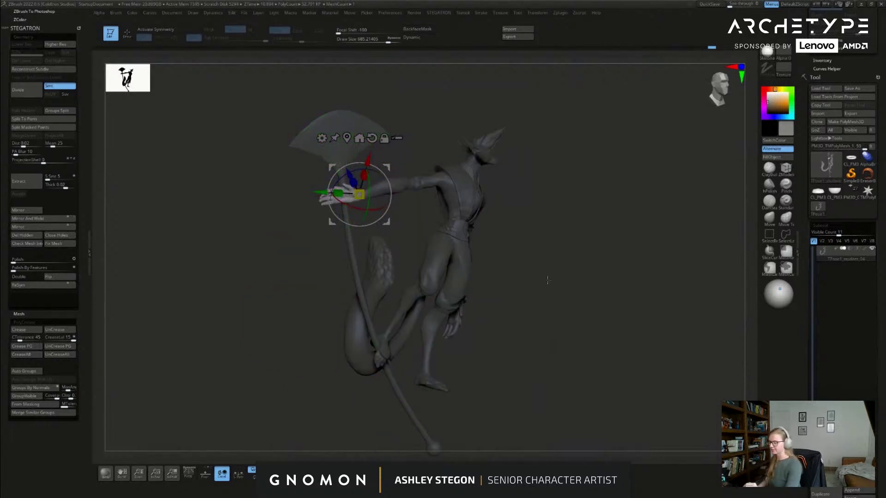
{"action": "left_click_drag", "start_coordinate": [545, 250], "coordinate": [548, 276]}
{"action": "left_click_drag", "start_coordinate": [379, 206], "coordinate": [373, 203]}
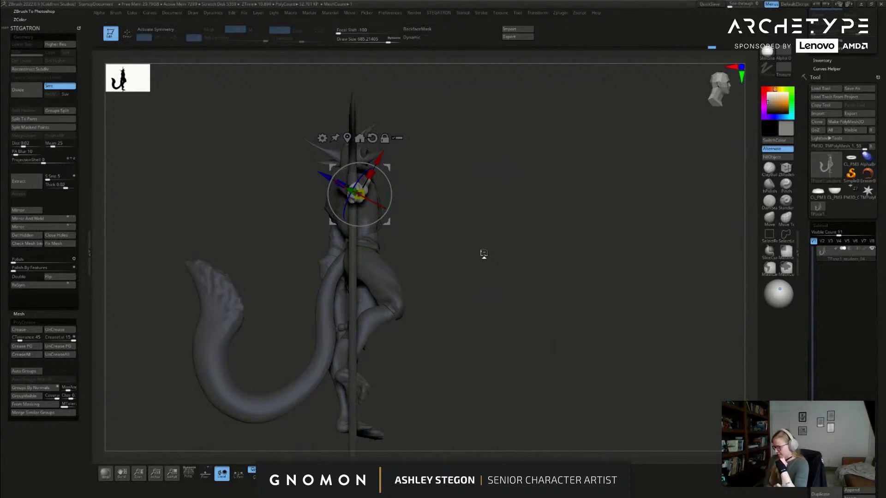
{"action": "left_click_drag", "start_coordinate": [483, 253], "coordinate": [536, 290]}
{"action": "key", "text": "shift+f"}
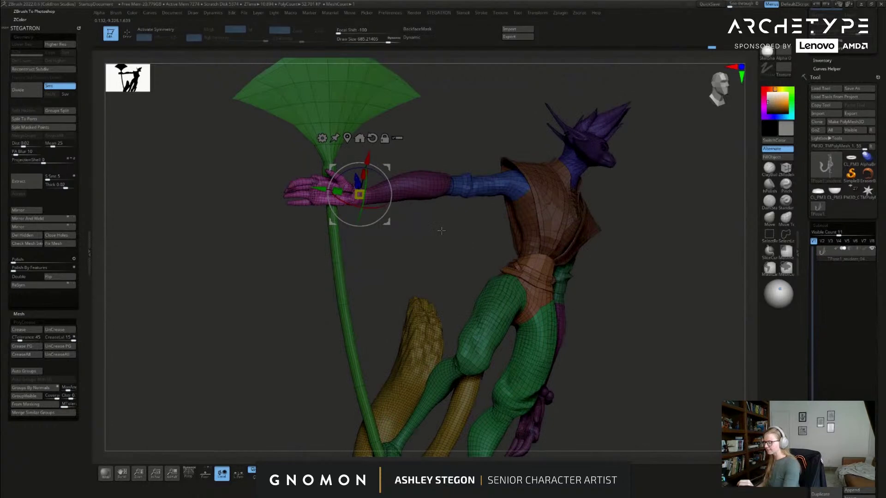
{"action": "key", "text": "shift+f"}
{"action": "left_click_drag", "start_coordinate": [441, 230], "coordinate": [367, 202]}
{"action": "left_click_drag", "start_coordinate": [392, 249], "coordinate": [427, 228]}
{"action": "left_click_drag", "start_coordinate": [368, 222], "coordinate": [446, 278]}
Step: Nudge the unmasked side of the outstretched wrist into shape with a brush
{"action": "key", "text": "q"}
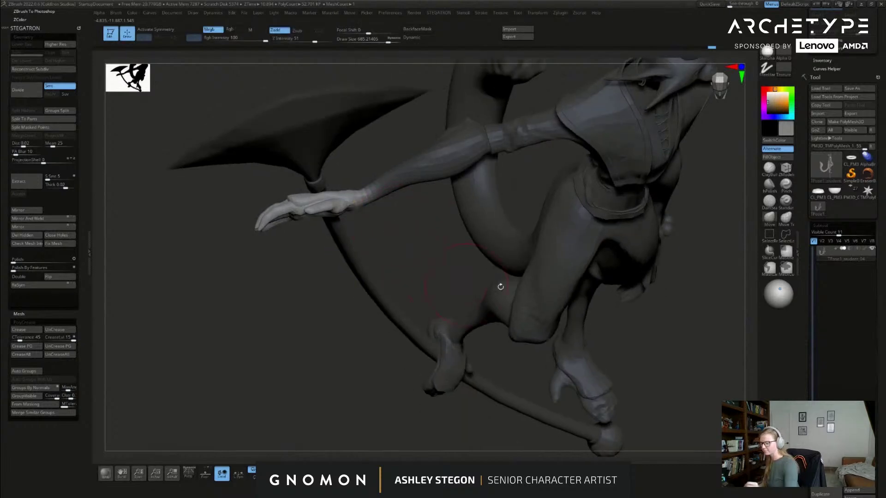
{"action": "key", "text": "s"}
{"action": "left_click_drag", "start_coordinate": [364, 194], "coordinate": [361, 195]}
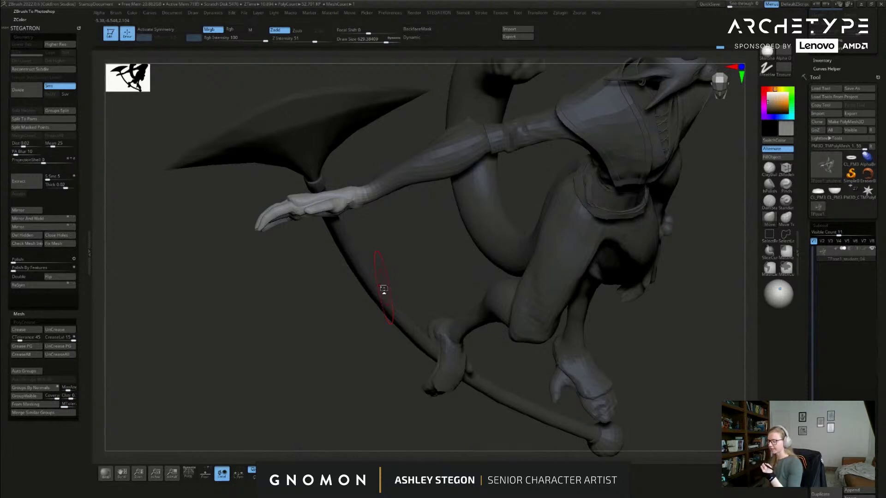
Step: Clear the mask and reshape the lower forearm near the wrist with the Move Topological brush
{"action": "left_click_drag", "start_coordinate": [654, 334], "coordinate": [667, 340], "text": "ctrl"}
{"action": "key", "text": "s"}
{"action": "left_click", "coordinate": [786, 217]}
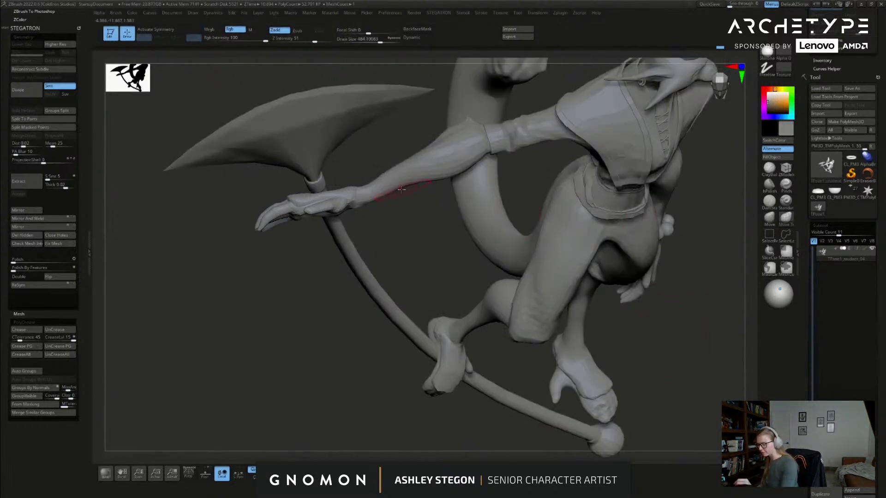
{"action": "key", "text": "s"}
{"action": "left_click_drag", "start_coordinate": [413, 186], "coordinate": [391, 172]}
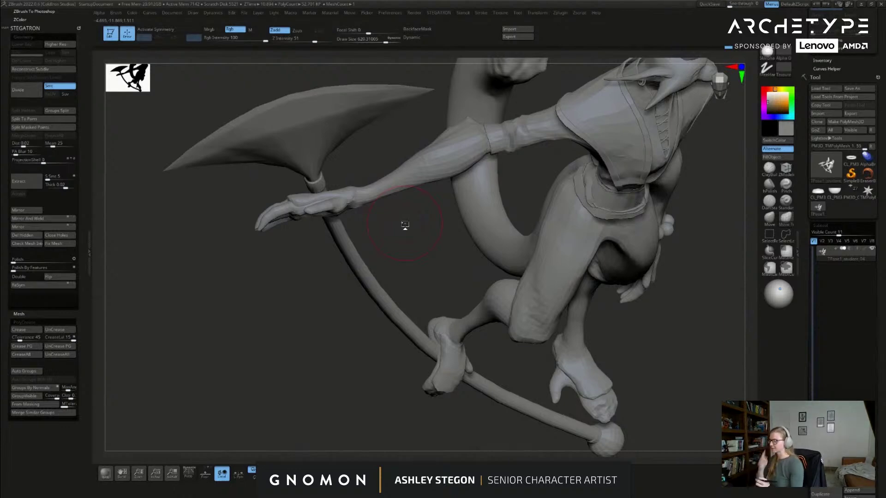
{"action": "mouse_move", "coordinate": [410, 260]}
{"action": "left_mouse_down"}
{"action": "mouse_move", "coordinate": [406, 245]}
{"action": "mouse_move", "coordinate": [374, 228]}
{"action": "mouse_move", "coordinate": [404, 210]}
{"action": "left_mouse_up"}
Step: Refine the outstretched forearm's contour from the front with the Move Topological brush, adjusting the brush size
{"action": "key", "text": "shift+f"}
{"action": "key", "text": "s"}
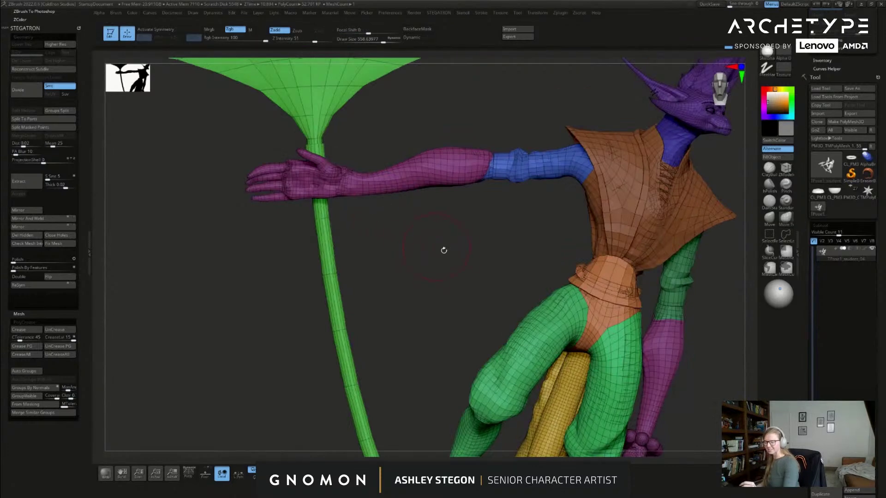
{"action": "key", "text": "s"}
{"action": "left_click_drag", "start_coordinate": [389, 167], "coordinate": [392, 168]}
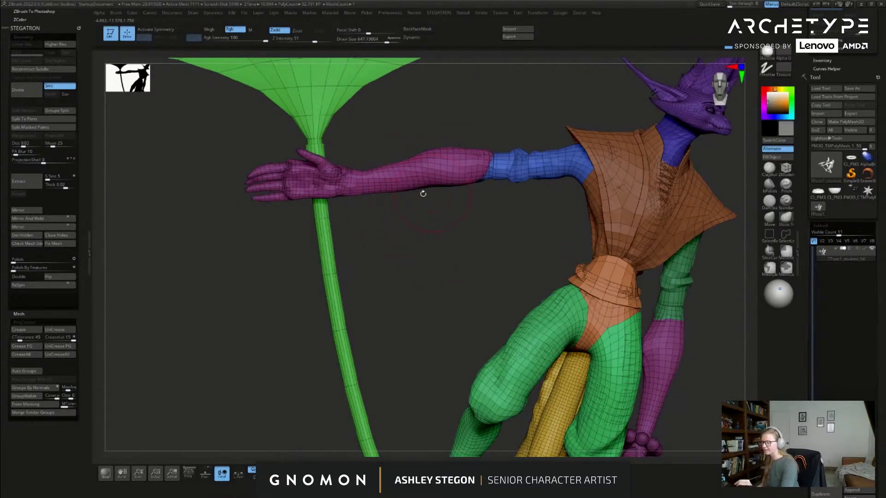
{"action": "key", "text": "b"}
{"action": "key", "text": "m"}
{"action": "key", "text": "t"}
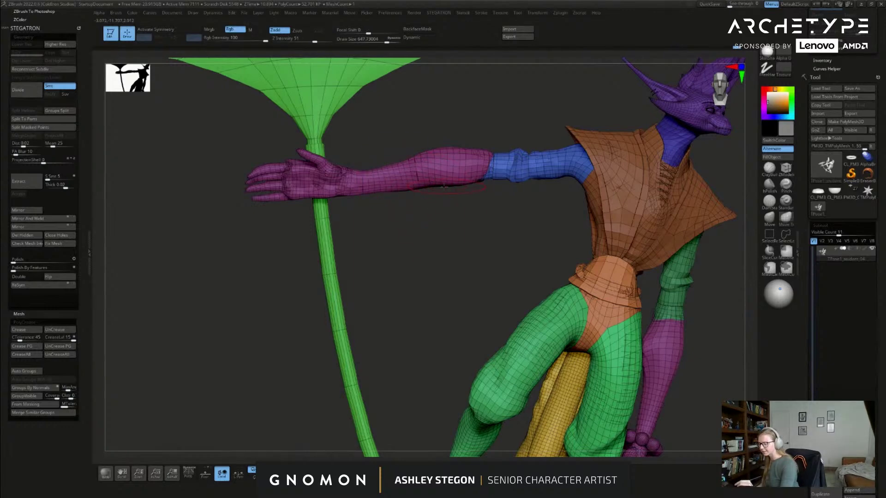
{"action": "left_click_drag", "start_coordinate": [460, 235], "coordinate": [466, 236]}
{"action": "key", "text": "s"}
{"action": "left_click_drag", "start_coordinate": [466, 237], "coordinate": [472, 255]}
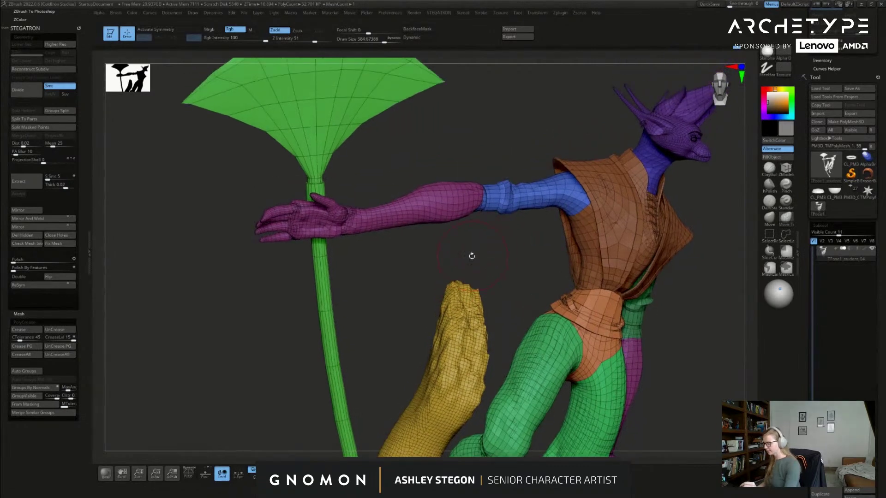
Step: Isolate the staff polygroup, then unhide the character and keep everything except the staff masked
{"action": "left_click_drag", "start_coordinate": [418, 301], "coordinate": [410, 220]}
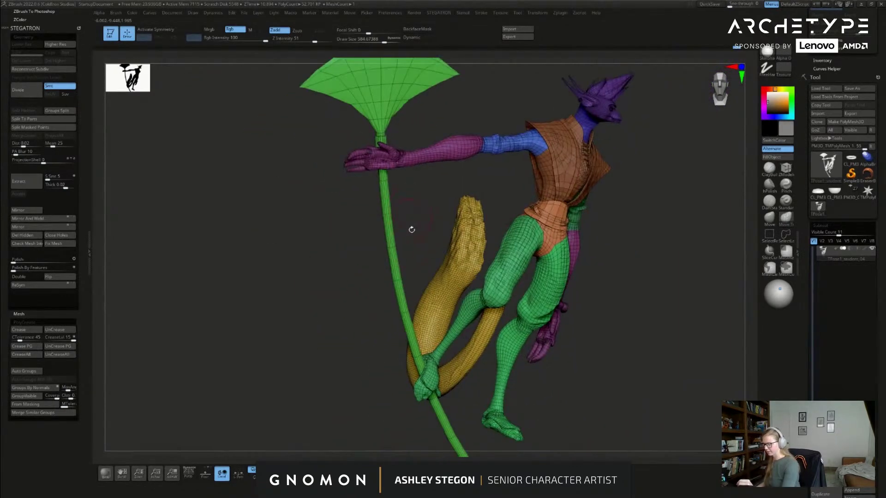
{"action": "left_click", "coordinate": [400, 277], "text": "ctrl+shift"}
{"action": "left_click", "coordinate": [347, 368], "text": "ctrl"}
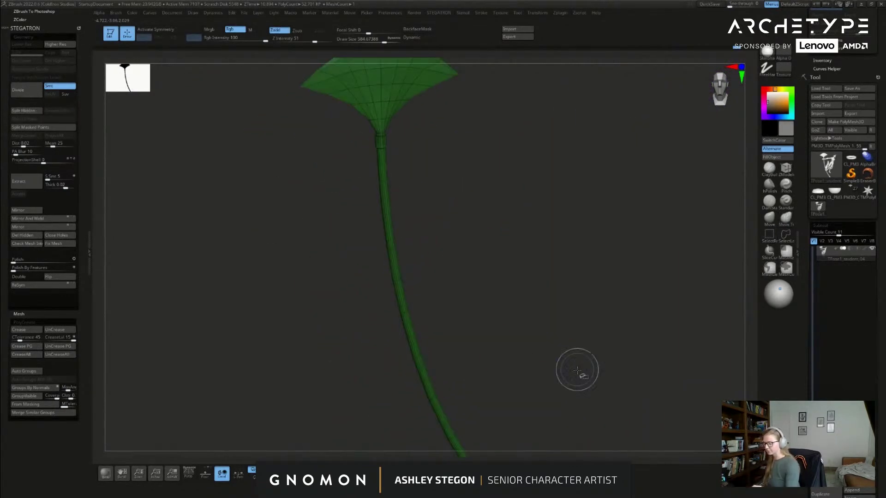
{"action": "left_click", "coordinate": [593, 347], "text": "ctrl+shift"}
{"action": "left_click_drag", "start_coordinate": [602, 407], "coordinate": [587, 313], "text": "alt"}
Step: Place the transform pivot on the ball at the staff's lower end, try moving the staff, and undo that trial
{"action": "key", "text": "w"}
{"action": "mouse_move", "coordinate": [528, 318]}
{"action": "left_mouse_down", "text": "alt"}
{"action": "mouse_move", "coordinate": [535, 372]}
{"action": "mouse_move", "coordinate": [466, 113]}
{"action": "mouse_move", "coordinate": [461, 235]}
{"action": "left_mouse_up", "text": "alt"}
{"action": "left_click", "coordinate": [416, 151], "text": "alt"}
{"action": "left_click_drag", "start_coordinate": [432, 182], "coordinate": [425, 412], "text": "alt"}
{"action": "left_click_drag", "start_coordinate": [467, 359], "coordinate": [500, 247], "text": "alt"}
{"action": "left_click_drag", "start_coordinate": [572, 277], "coordinate": [464, 283]}
{"action": "left_click_drag", "start_coordinate": [457, 295], "coordinate": [566, 360], "text": "alt"}
{"action": "left_click_drag", "start_coordinate": [508, 376], "coordinate": [508, 377]}
{"action": "left_click_drag", "start_coordinate": [595, 364], "coordinate": [509, 392]}
{"action": "key", "text": "ctrl+z"}
Step: Rotate the staff slightly around its lower end to fit the hand and foot, and clear the mask
{"action": "key", "text": "shift+f"}
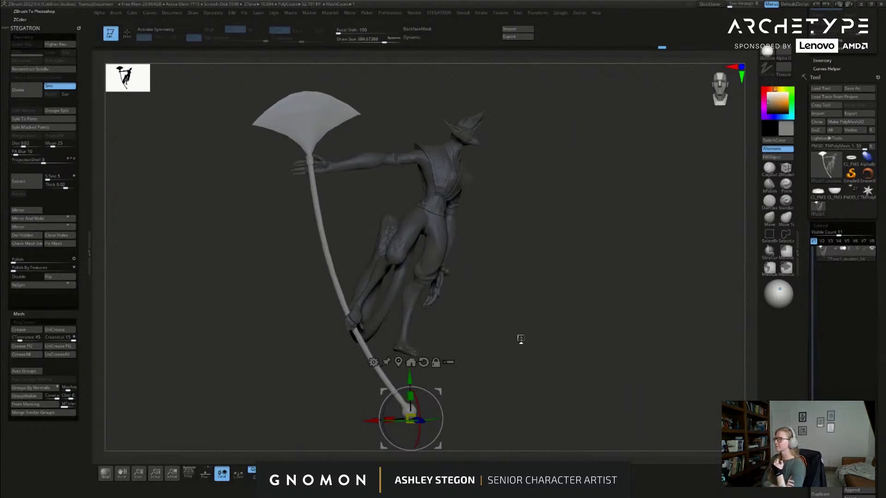
{"action": "mouse_move", "coordinate": [529, 338]}
{"action": "left_mouse_down"}
{"action": "mouse_move", "coordinate": [551, 363]}
{"action": "mouse_move", "coordinate": [530, 351]}
{"action": "mouse_move", "coordinate": [540, 333]}
{"action": "left_mouse_up"}
{"action": "key", "text": "shift+f"}
{"action": "left_click_drag", "start_coordinate": [461, 376], "coordinate": [531, 350]}
{"action": "left_click_drag", "start_coordinate": [437, 393], "coordinate": [435, 394]}
{"action": "key", "text": "q"}
{"action": "mouse_move", "coordinate": [490, 336]}
{"action": "left_mouse_down"}
{"action": "mouse_move", "coordinate": [511, 297]}
{"action": "mouse_move", "coordinate": [540, 275]}
{"action": "mouse_move", "coordinate": [530, 292]}
{"action": "mouse_move", "coordinate": [551, 285]}
{"action": "left_mouse_up"}
Step: Examine the full pose from the front and side, with and without polygroup colours
{"action": "key", "text": "shift+f"}
{"action": "key", "text": "shift+f"}
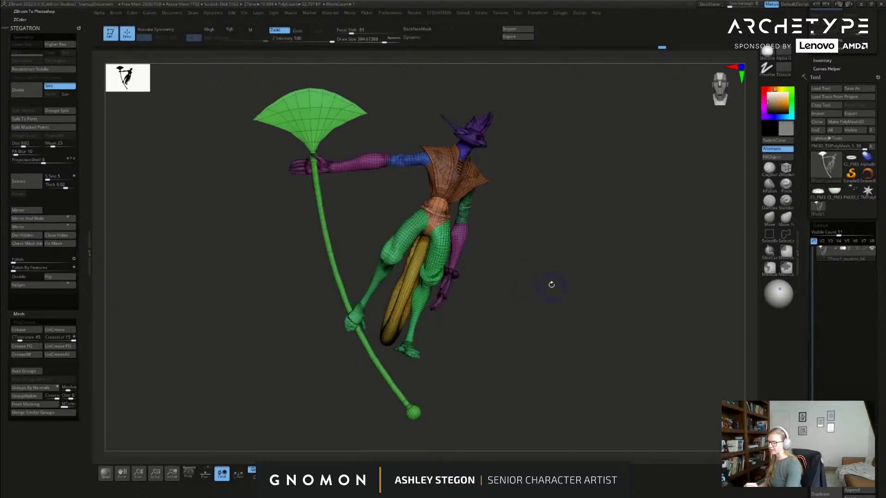
{"action": "key", "text": "shift+f"}
{"action": "left_click_drag", "start_coordinate": [505, 239], "coordinate": [546, 291], "text": "alt"}
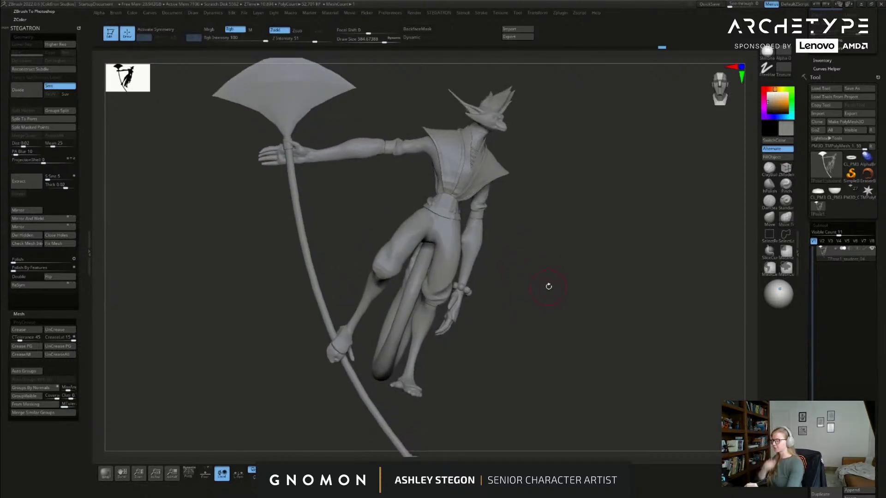
{"action": "key", "text": "shift+f"}
{"action": "left_click_drag", "start_coordinate": [400, 184], "coordinate": [408, 195]}
{"action": "mouse_move", "coordinate": [551, 254]}
{"action": "left_mouse_down"}
{"action": "mouse_move", "coordinate": [573, 273]}
{"action": "mouse_move", "coordinate": [559, 275]}
{"action": "mouse_move", "coordinate": [534, 322]}
{"action": "mouse_move", "coordinate": [565, 267]}
{"action": "mouse_move", "coordinate": [545, 327]}
{"action": "mouse_move", "coordinate": [557, 352]}
{"action": "mouse_move", "coordinate": [546, 310]}
{"action": "mouse_move", "coordinate": [555, 340]}
{"action": "mouse_move", "coordinate": [561, 297]}
{"action": "left_mouse_up"}
{"action": "key", "text": "s"}
{"action": "left_click_drag", "start_coordinate": [531, 225], "coordinate": [552, 223]}
{"action": "left_click_drag", "start_coordinate": [576, 278], "coordinate": [554, 223]}
{"action": "key", "text": "shift+f"}
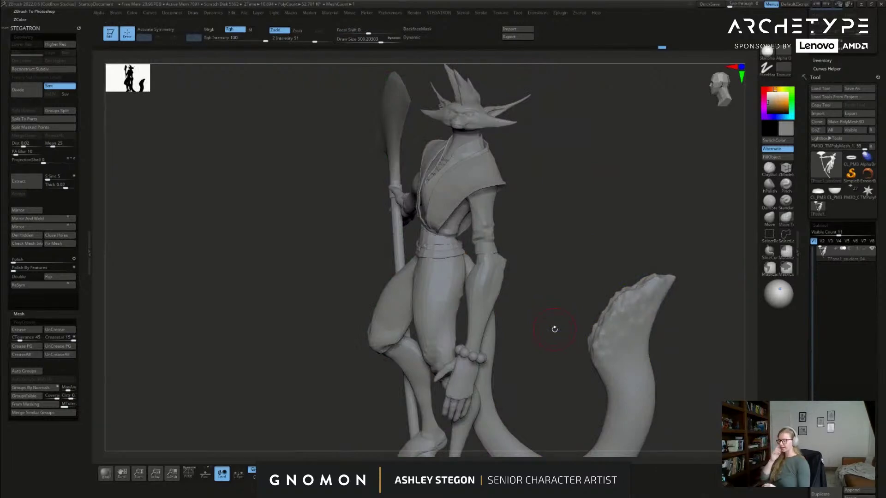
{"action": "mouse_move", "coordinate": [519, 219]}
{"action": "left_mouse_down"}
{"action": "mouse_move", "coordinate": [544, 222]}
{"action": "mouse_move", "coordinate": [514, 228]}
{"action": "left_mouse_up"}
Step: Hide the hanging arm's upper-arm and forearm groups, mask the rest of the mesh, and unhide the arm unmasked
{"action": "key", "text": "shift+f"}
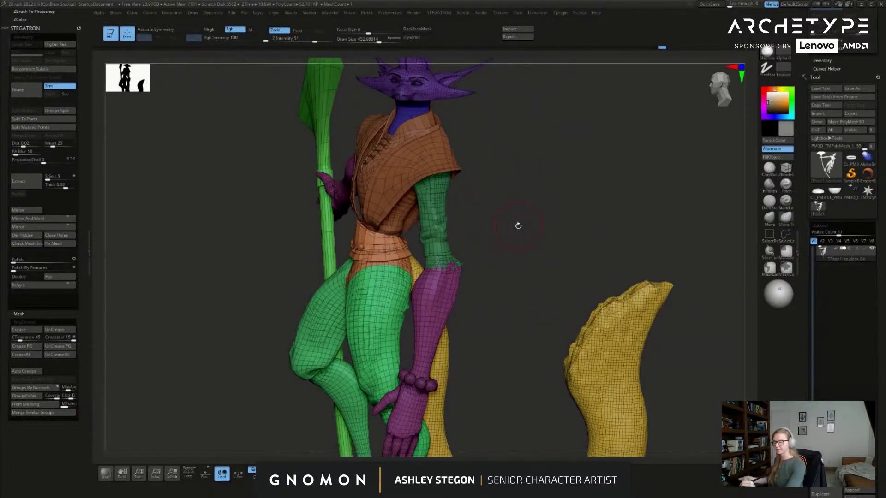
{"action": "left_click", "coordinate": [442, 205], "text": "ctrl+shift"}
{"action": "mouse_move", "coordinate": [506, 280]}
{"action": "left_mouse_down", "text": "ctrl+shift"}
{"action": "mouse_move", "coordinate": [485, 295]}
{"action": "mouse_move", "coordinate": [511, 282]}
{"action": "left_mouse_up", "text": "ctrl+shift"}
{"action": "left_click", "coordinate": [445, 297], "text": "ctrl+shift"}
{"action": "left_click", "coordinate": [513, 274], "text": "ctrl"}
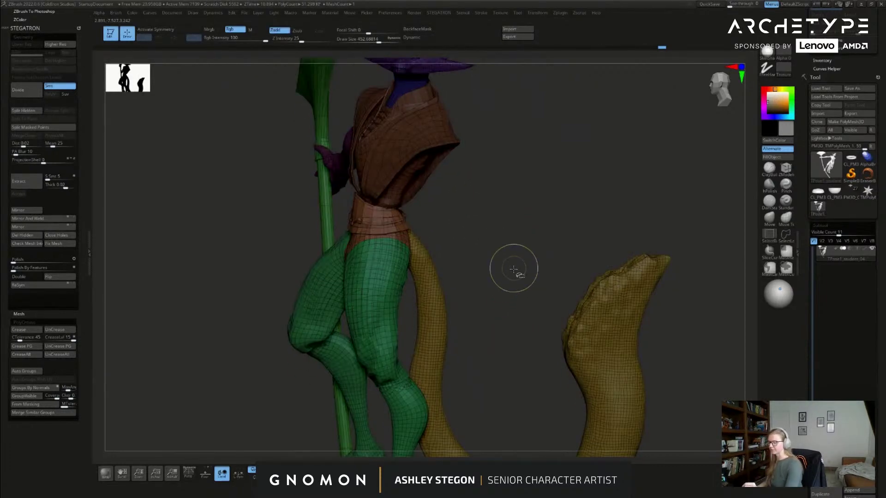
{"action": "left_click", "coordinate": [514, 268], "text": "ctrl+shift"}
{"action": "left_click_drag", "start_coordinate": [514, 200], "coordinate": [501, 173]}
{"action": "key", "text": "ctrl+shift"}
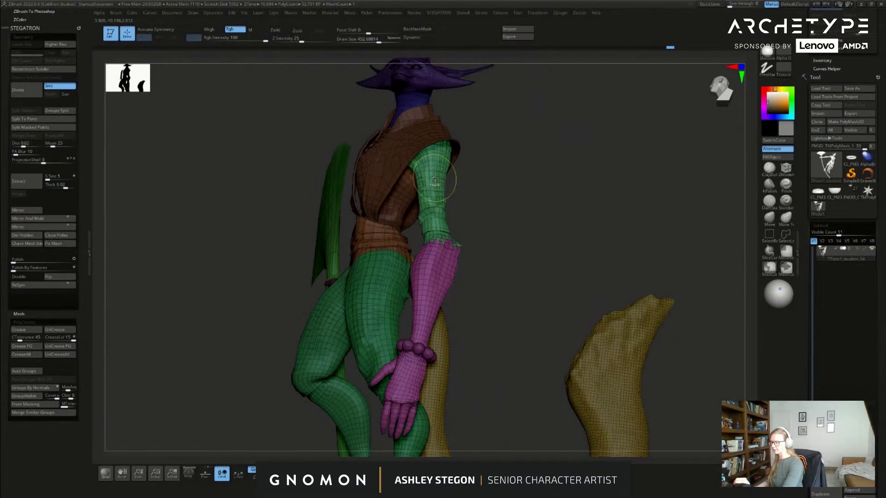
Step: Place the transform pivot at the hanging arm's shoulder and turn off the polygroup colours
{"action": "left_click_drag", "start_coordinate": [520, 208], "coordinate": [556, 209]}
{"action": "key", "text": "w"}
{"action": "mouse_move", "coordinate": [439, 158]}
{"action": "left_mouse_down", "text": "ctrl"}
{"action": "mouse_move", "coordinate": [435, 221]}
{"action": "mouse_move", "coordinate": [438, 200]}
{"action": "mouse_move", "coordinate": [482, 159]}
{"action": "left_mouse_up", "text": "ctrl"}
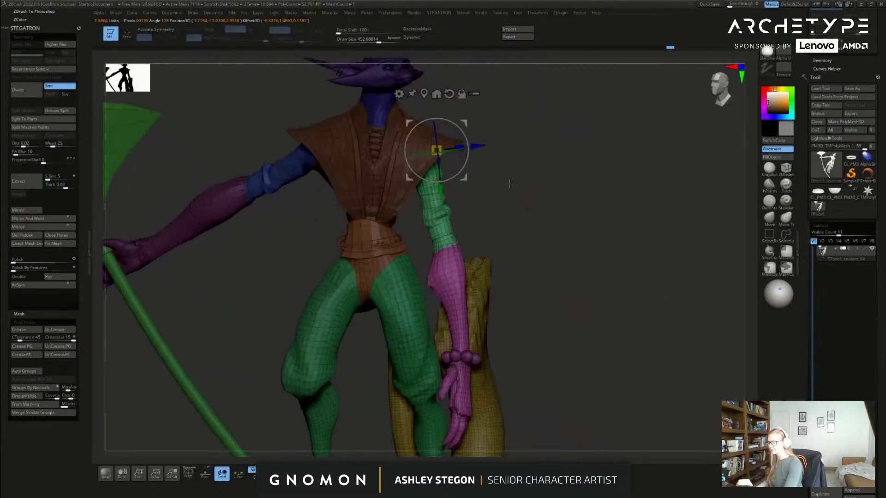
{"action": "left_click_drag", "start_coordinate": [462, 123], "coordinate": [438, 139]}
{"action": "left_click_drag", "start_coordinate": [498, 187], "coordinate": [598, 340]}
{"action": "key", "text": "shift+f"}
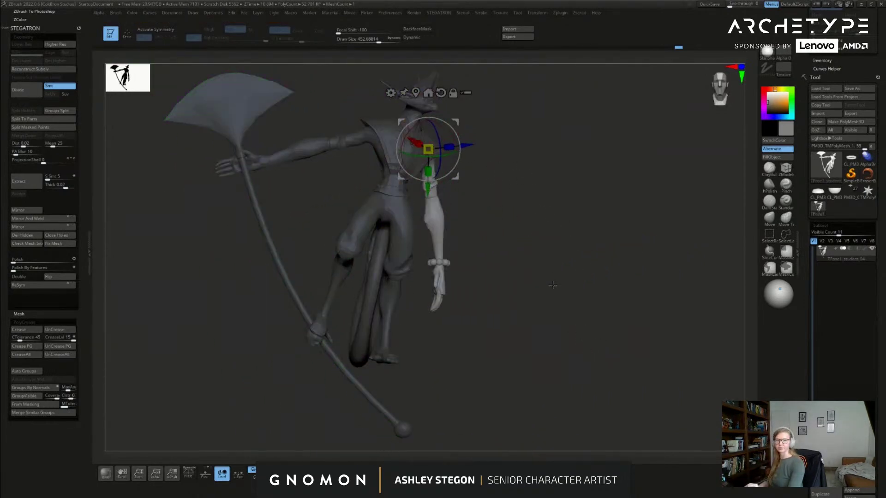
Step: Examine the hanging arm against the whole pose from the front and side
{"action": "left_click_drag", "start_coordinate": [541, 280], "coordinate": [518, 290], "text": "alt"}
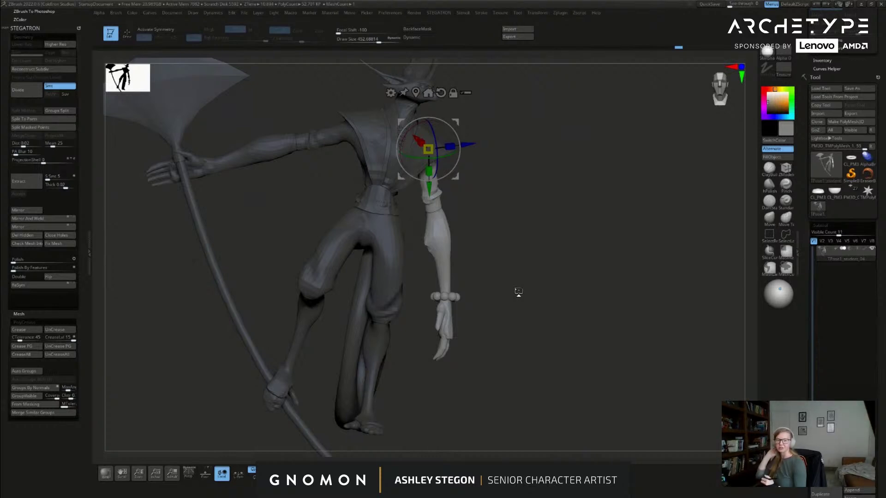
{"action": "left_click_drag", "start_coordinate": [517, 246], "coordinate": [524, 147]}
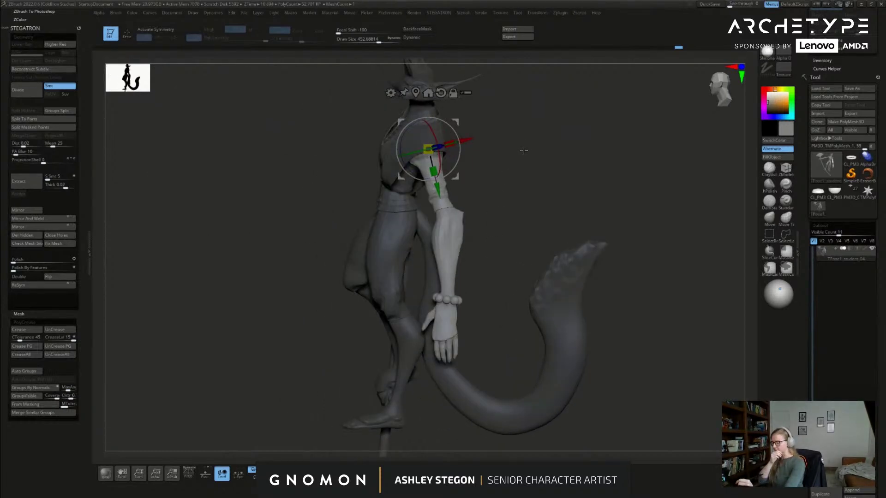
{"action": "left_click_drag", "start_coordinate": [535, 169], "coordinate": [556, 185]}
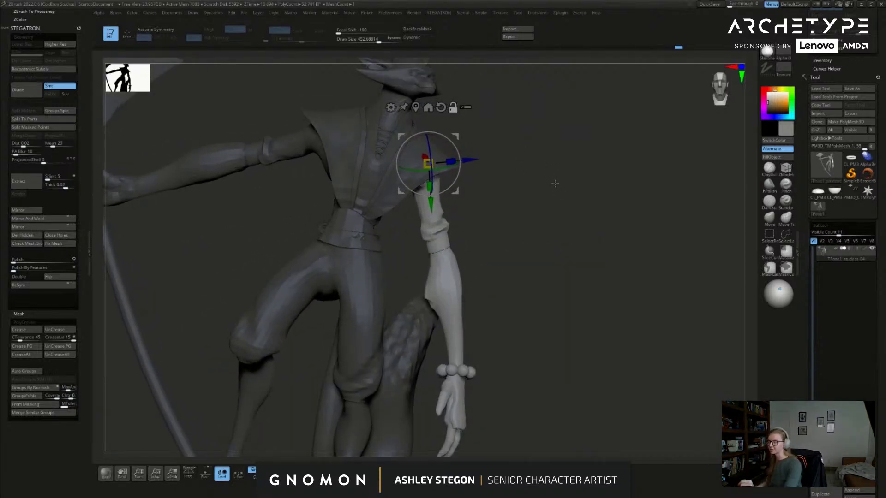
{"action": "left_click_drag", "start_coordinate": [533, 249], "coordinate": [565, 236]}
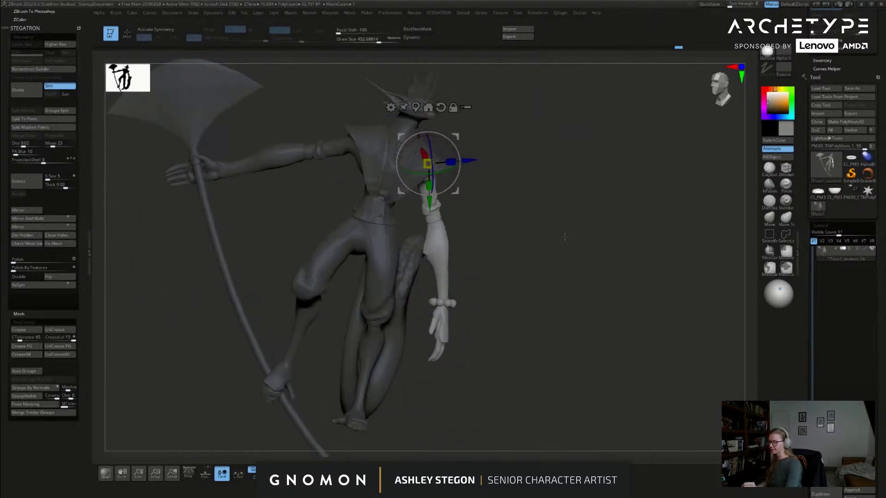
{"action": "left_click_drag", "start_coordinate": [465, 179], "coordinate": [461, 191]}
{"action": "left_click_drag", "start_coordinate": [505, 215], "coordinate": [457, 179]}
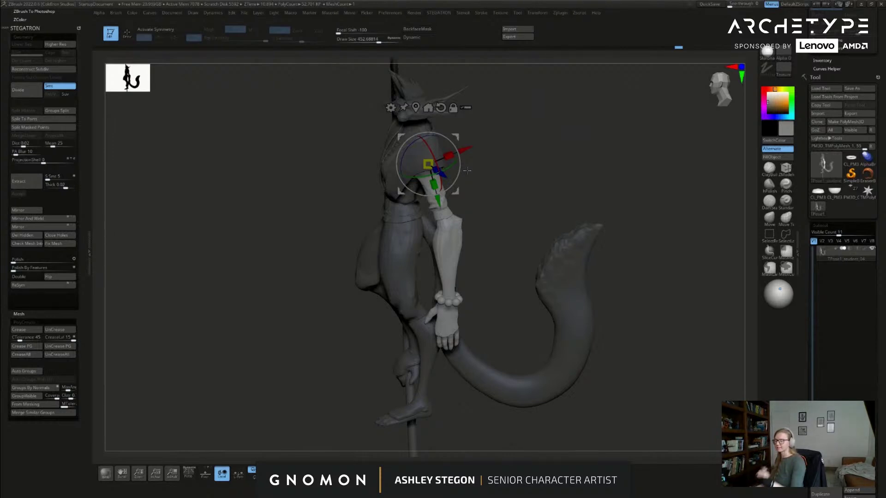
{"action": "key", "text": "q"}
{"action": "mouse_move", "coordinate": [635, 340]}
{"action": "left_mouse_down"}
{"action": "mouse_move", "coordinate": [660, 327]}
{"action": "mouse_move", "coordinate": [633, 324]}
{"action": "mouse_move", "coordinate": [569, 269]}
{"action": "mouse_move", "coordinate": [554, 271]}
{"action": "left_mouse_up"}
Step: Adjust the hanging arm slightly at the shoulder and clear the mask
{"action": "key", "text": "w"}
{"action": "left_click_drag", "start_coordinate": [503, 201], "coordinate": [476, 200]}
{"action": "mouse_move", "coordinate": [437, 172]}
{"action": "left_mouse_down"}
{"action": "mouse_move", "coordinate": [489, 179]}
{"action": "mouse_move", "coordinate": [619, 258]}
{"action": "left_mouse_up"}
{"action": "key", "text": "q"}
{"action": "left_click_drag", "start_coordinate": [576, 327], "coordinate": [549, 322], "text": "ctrl"}
Step: Show the polygroup colours and examine the legs, tail and staff from several angles
{"action": "key", "text": "shift+f"}
{"action": "mouse_move", "coordinate": [475, 309]}
{"action": "left_mouse_down"}
{"action": "mouse_move", "coordinate": [450, 258]}
{"action": "mouse_move", "coordinate": [484, 288]}
{"action": "mouse_move", "coordinate": [500, 198]}
{"action": "left_mouse_up"}
{"action": "key", "text": "s"}
{"action": "mouse_move", "coordinate": [588, 263]}
{"action": "left_mouse_down"}
{"action": "mouse_move", "coordinate": [544, 235]}
{"action": "mouse_move", "coordinate": [391, 203]}
{"action": "left_mouse_up"}
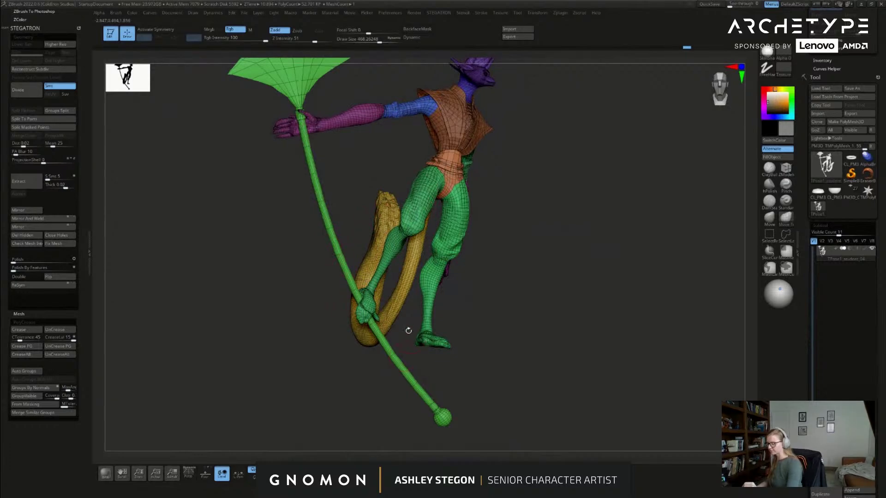
{"action": "left_click_drag", "start_coordinate": [406, 324], "coordinate": [371, 272]}
{"action": "left_click_drag", "start_coordinate": [506, 334], "coordinate": [415, 318]}
{"action": "left_click_drag", "start_coordinate": [604, 289], "coordinate": [578, 308], "text": "alt"}
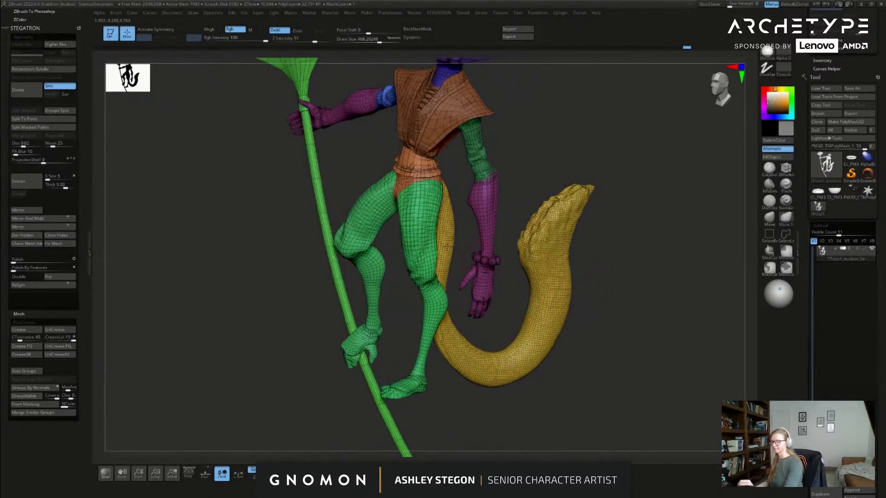
Step: Hide the free leg and waist polygroups, and invert the visibility to isolate them
{"action": "left_click", "coordinate": [424, 222], "text": "ctrl+shift"}
{"action": "left_click_drag", "start_coordinate": [456, 252], "coordinate": [555, 328]}
{"action": "left_click_drag", "start_coordinate": [481, 273], "coordinate": [517, 324]}
{"action": "left_click", "coordinate": [485, 267], "text": "ctrl+shift"}
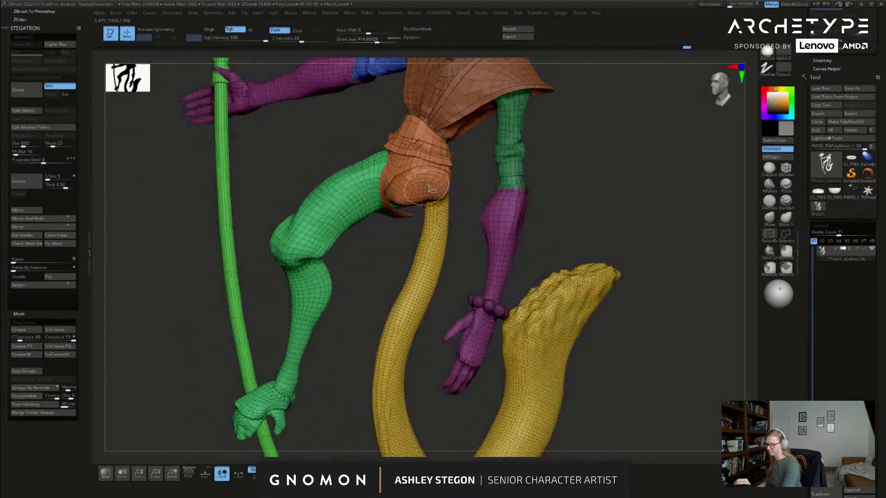
{"action": "left_click", "coordinate": [410, 166], "text": "ctrl+shift"}
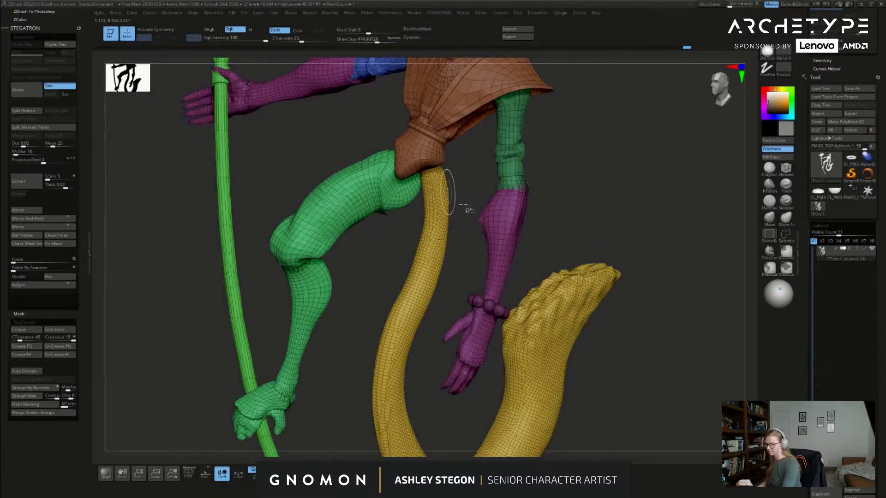
{"action": "left_click_drag", "start_coordinate": [585, 245], "coordinate": [507, 238], "text": "ctrl+shift"}
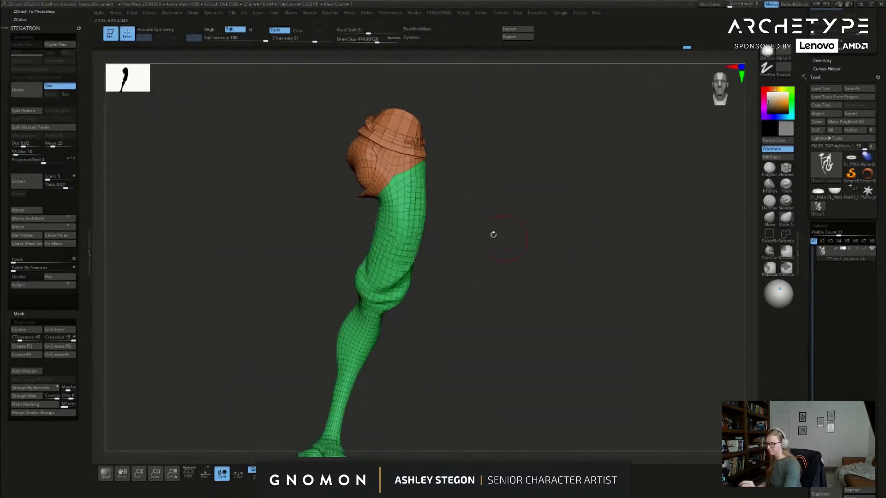
{"action": "left_click_drag", "start_coordinate": [420, 256], "coordinate": [406, 234], "text": "alt"}
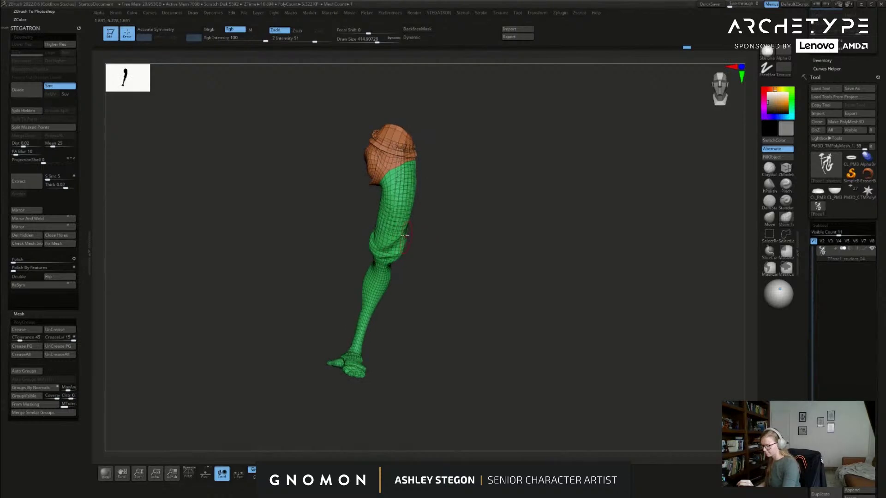
Step: Mask the isolated free leg with polygroup colours off, unhide the full mesh, and invert the mask to leave only that leg unmasked
{"action": "key", "text": "shift+f"}
{"action": "mouse_move", "coordinate": [365, 206]}
{"action": "left_mouse_down", "text": "ctrl"}
{"action": "mouse_move", "coordinate": [376, 417]}
{"action": "mouse_move", "coordinate": [439, 180]}
{"action": "mouse_move", "coordinate": [442, 196]}
{"action": "left_mouse_up", "text": "ctrl"}
{"action": "mouse_move", "coordinate": [431, 162]}
{"action": "left_mouse_down", "text": "ctrl"}
{"action": "mouse_move", "coordinate": [392, 162]}
{"action": "mouse_move", "coordinate": [381, 177]}
{"action": "left_mouse_up", "text": "ctrl"}
{"action": "mouse_move", "coordinate": [491, 267]}
{"action": "left_mouse_down"}
{"action": "mouse_move", "coordinate": [464, 231]}
{"action": "mouse_move", "coordinate": [528, 270]}
{"action": "mouse_move", "coordinate": [529, 289]}
{"action": "left_mouse_up"}
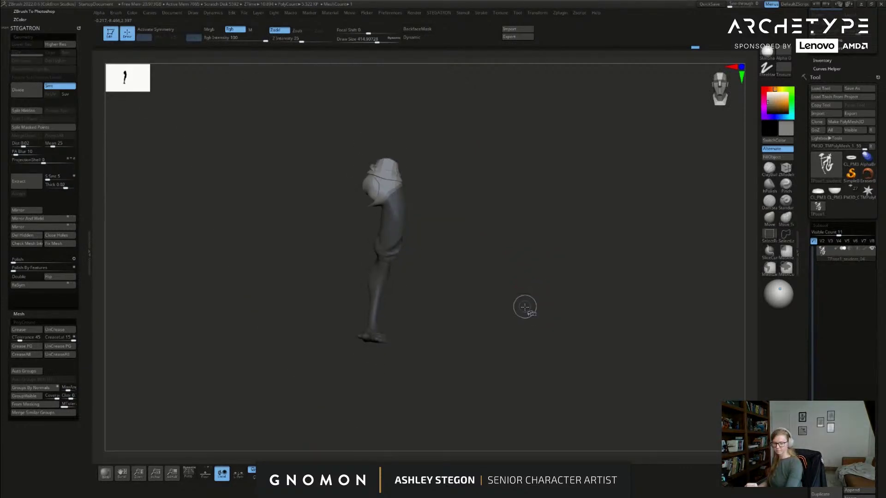
{"action": "left_click", "coordinate": [527, 308], "text": "ctrl+shift"}
{"action": "left_click_drag", "start_coordinate": [530, 308], "coordinate": [405, 213]}
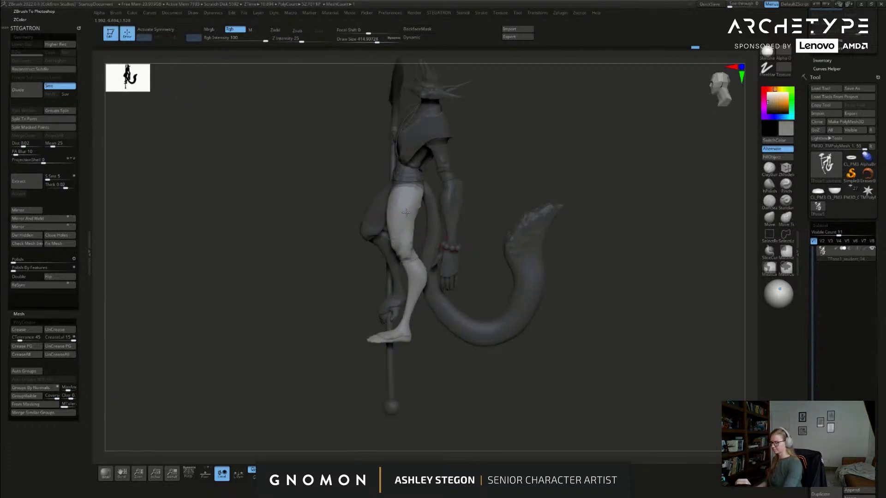
{"action": "right_click_drag", "start_coordinate": [405, 212], "coordinate": [417, 228], "text": "ctrl"}
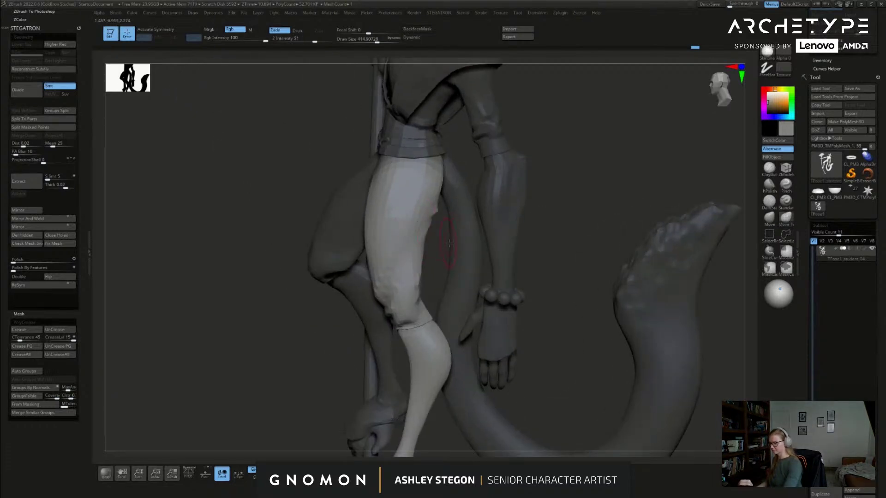
{"action": "left_click", "coordinate": [569, 173], "text": "ctrl"}
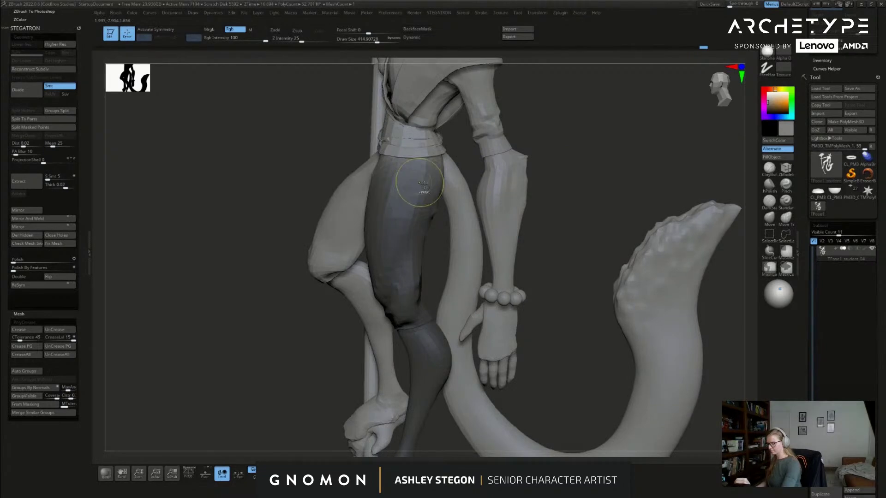
Step: Place the transform pivot inside the free leg's hip joint, aligning it from the front and side
{"action": "key", "text": "w"}
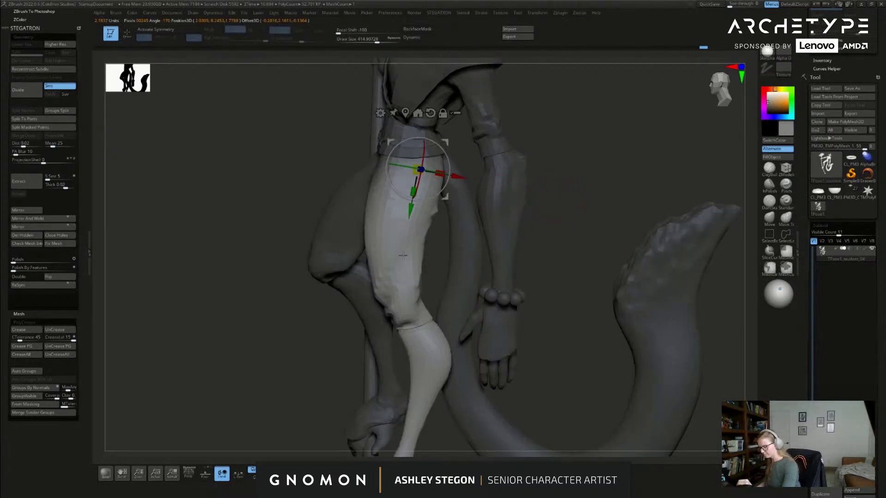
{"action": "left_click_drag", "start_coordinate": [515, 260], "coordinate": [584, 260]}
{"action": "left_click_drag", "start_coordinate": [470, 173], "coordinate": [429, 196], "text": "alt"}
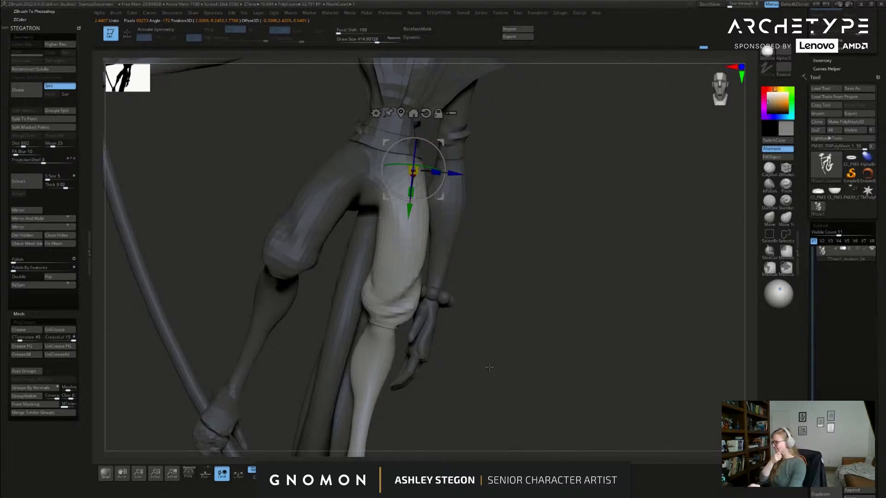
{"action": "left_click_drag", "start_coordinate": [518, 346], "coordinate": [441, 332]}
{"action": "left_click_drag", "start_coordinate": [407, 210], "coordinate": [405, 219], "text": "alt"}
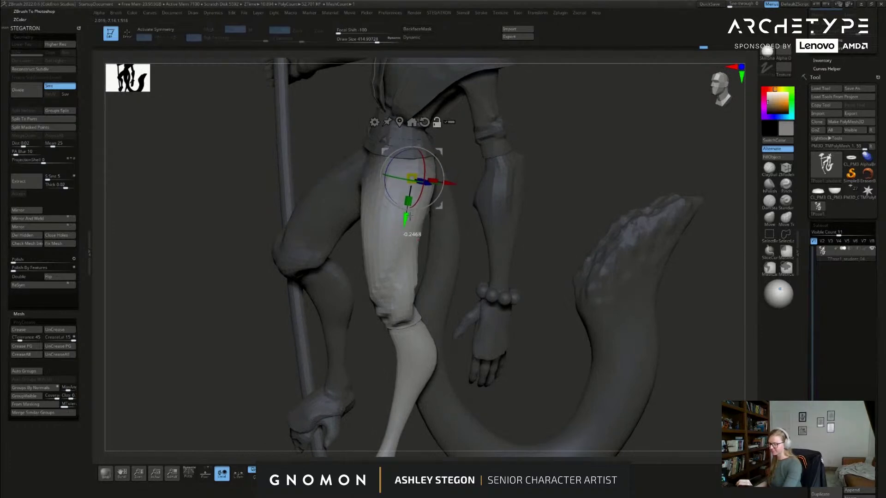
{"action": "left_click_drag", "start_coordinate": [564, 166], "coordinate": [487, 191]}
{"action": "left_click_drag", "start_coordinate": [431, 178], "coordinate": [423, 179], "text": "alt"}
Step: Rotate the free leg forward and up around the hip
{"action": "left_click_drag", "start_coordinate": [540, 180], "coordinate": [397, 200]}
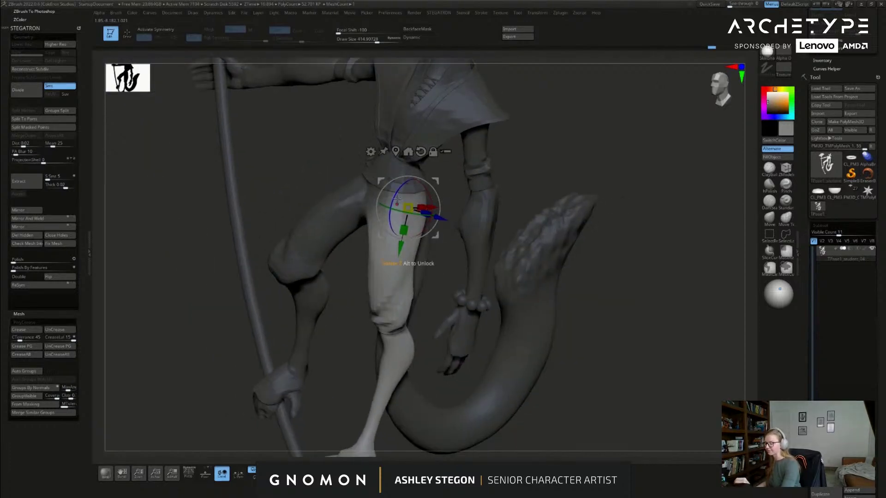
{"action": "left_click_drag", "start_coordinate": [568, 269], "coordinate": [452, 259]}
{"action": "left_click_drag", "start_coordinate": [397, 217], "coordinate": [395, 243]}
{"action": "left_click_drag", "start_coordinate": [564, 226], "coordinate": [464, 238]}
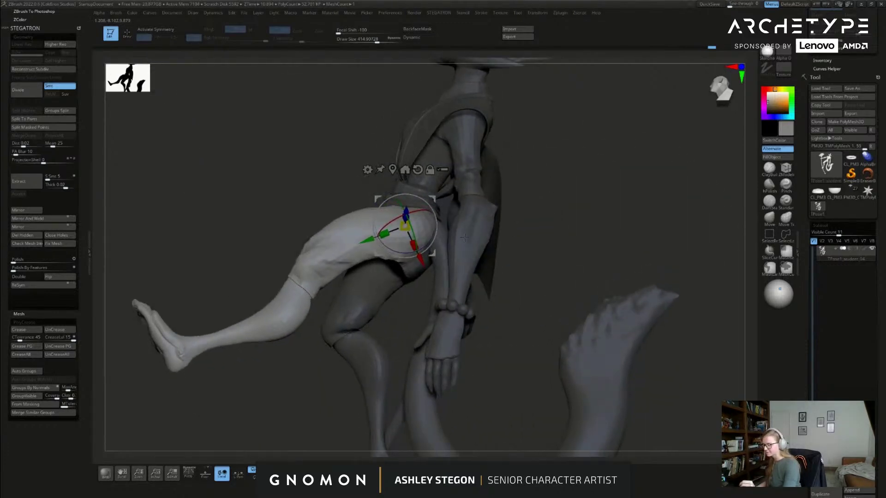
{"action": "left_click_drag", "start_coordinate": [397, 253], "coordinate": [384, 253]}
{"action": "left_click_drag", "start_coordinate": [546, 219], "coordinate": [539, 239]}
{"action": "left_click_drag", "start_coordinate": [427, 208], "coordinate": [422, 245]}
{"action": "left_click_drag", "start_coordinate": [409, 215], "coordinate": [408, 226]}
Step: Refine the raised leg's height and outward angle at the hip, checking it against the full pose
{"action": "left_click_drag", "start_coordinate": [490, 209], "coordinate": [509, 242]}
{"action": "left_click_drag", "start_coordinate": [461, 204], "coordinate": [456, 229]}
{"action": "left_click_drag", "start_coordinate": [577, 231], "coordinate": [470, 233]}
{"action": "left_click_drag", "start_coordinate": [549, 226], "coordinate": [551, 247]}
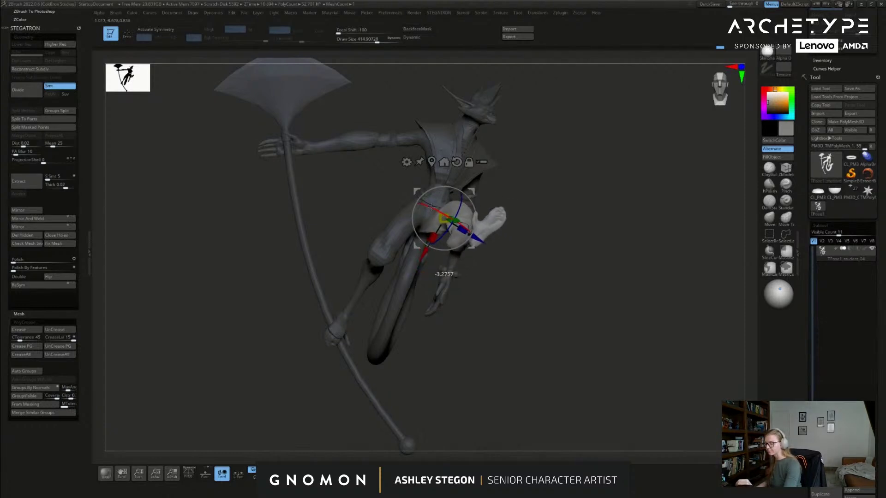
{"action": "left_click_drag", "start_coordinate": [548, 224], "coordinate": [518, 229]}
{"action": "right_click_drag", "start_coordinate": [517, 229], "coordinate": [441, 208]}
{"action": "left_click_drag", "start_coordinate": [421, 206], "coordinate": [428, 207]}
{"action": "right_click_drag", "start_coordinate": [554, 253], "coordinate": [519, 192]}
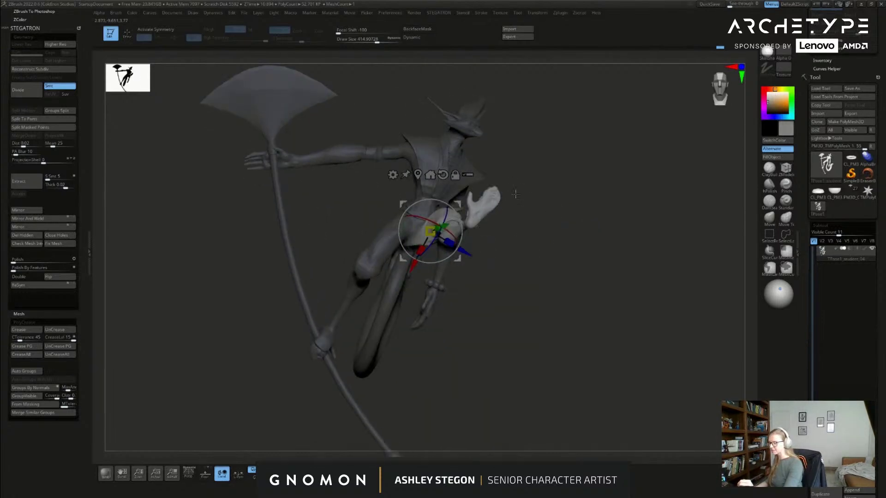
Step: Smooth the deformed mesh where the raised leg meets the pelvis
{"action": "key", "text": "q"}
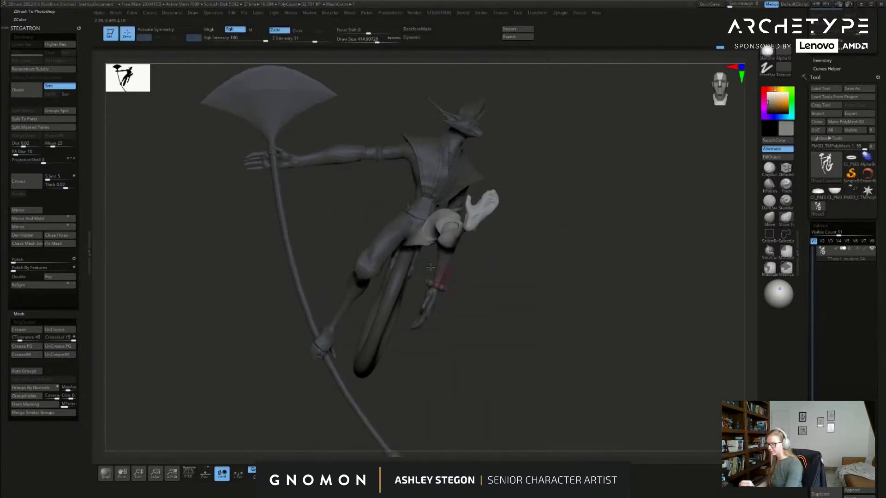
{"action": "right_click_drag", "start_coordinate": [417, 257], "coordinate": [419, 234]}
{"action": "right_click_drag", "start_coordinate": [492, 149], "coordinate": [479, 167], "text": "alt"}
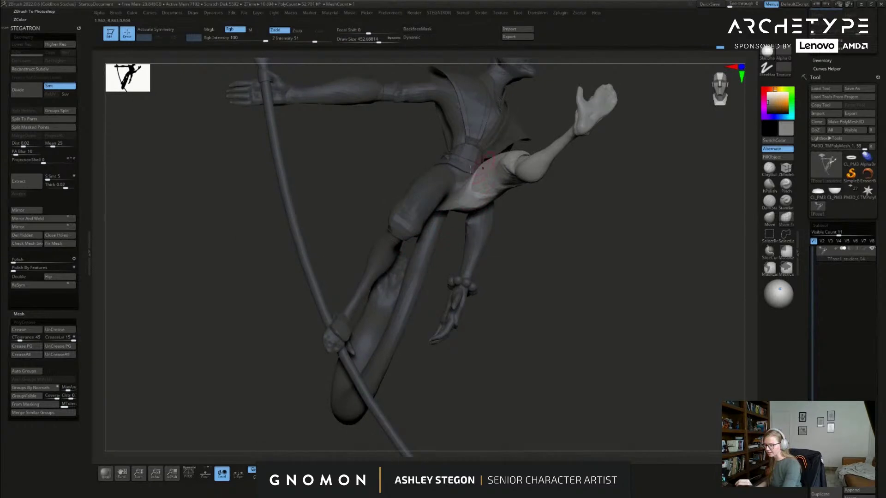
{"action": "left_click_drag", "start_coordinate": [474, 198], "coordinate": [479, 186], "text": "shift"}
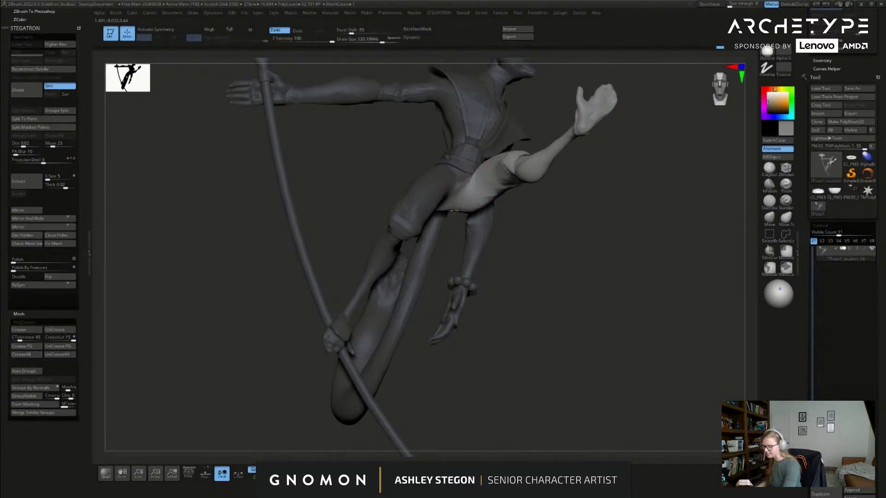
{"action": "right_click_drag", "start_coordinate": [479, 188], "coordinate": [501, 213]}
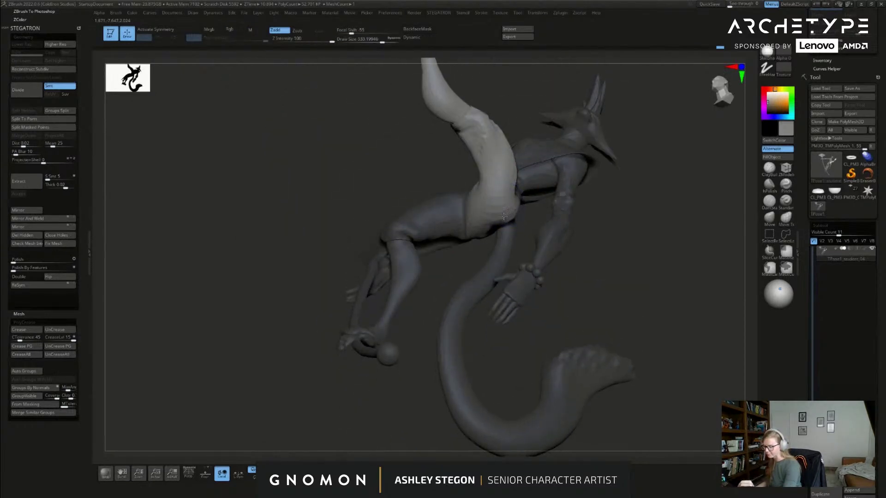
Step: Reshape the raised leg's hip where it meets the pelvis using a larger Move brush
{"action": "left_click", "coordinate": [769, 217]}
{"action": "key", "text": "s"}
{"action": "left_click_drag", "start_coordinate": [475, 200], "coordinate": [479, 200]}
{"action": "mouse_move", "coordinate": [488, 198]}
{"action": "right_mouse_down"}
{"action": "mouse_move", "coordinate": [466, 185]}
{"action": "mouse_move", "coordinate": [474, 179]}
{"action": "right_mouse_up"}
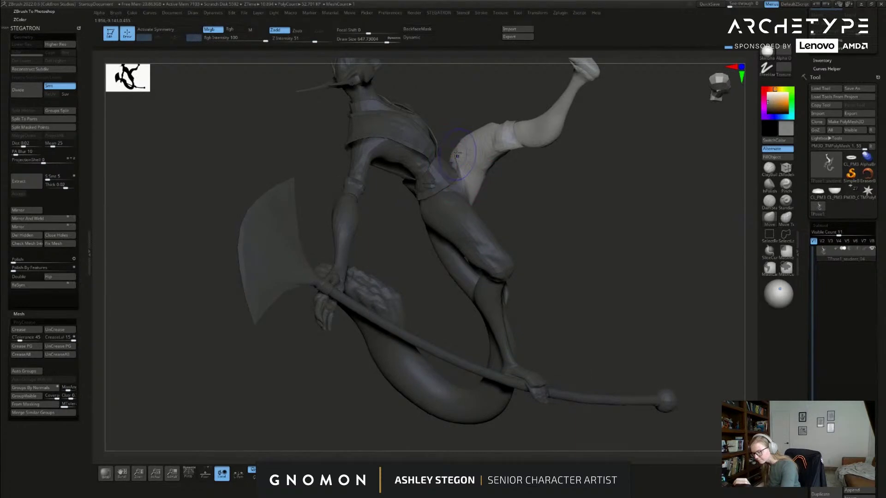
{"action": "key", "text": "shift+f"}
{"action": "key", "text": "shift+f"}
{"action": "mouse_move", "coordinate": [609, 241]}
{"action": "right_mouse_down"}
{"action": "mouse_move", "coordinate": [570, 210]}
{"action": "mouse_move", "coordinate": [573, 149]}
{"action": "mouse_move", "coordinate": [570, 246]}
{"action": "mouse_move", "coordinate": [629, 227]}
{"action": "mouse_move", "coordinate": [586, 225]}
{"action": "mouse_move", "coordinate": [599, 192]}
{"action": "mouse_move", "coordinate": [557, 210]}
{"action": "right_mouse_up"}
{"action": "key", "text": "s"}
{"action": "left_click", "coordinate": [472, 227]}
Step: Mask the whole figure except the raised leg's lower leg and foot, and place the transform pivot at the knee
{"action": "mouse_move", "coordinate": [547, 272]}
{"action": "left_mouse_down", "text": "ctrl"}
{"action": "mouse_move", "coordinate": [623, 259]}
{"action": "mouse_move", "coordinate": [637, 155]}
{"action": "mouse_move", "coordinate": [504, 180]}
{"action": "left_mouse_up", "text": "ctrl"}
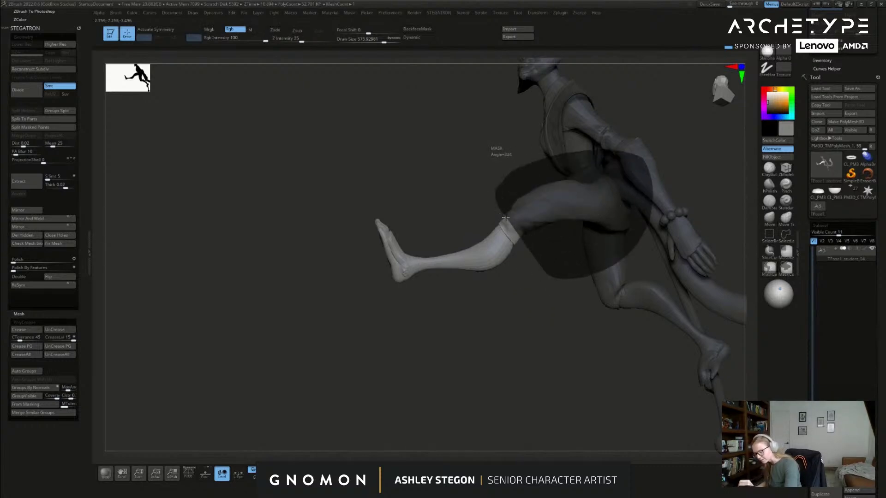
{"action": "left_click_drag", "start_coordinate": [542, 274], "coordinate": [540, 265], "text": "ctrl"}
{"action": "left_click", "coordinate": [541, 275], "text": "ctrl"}
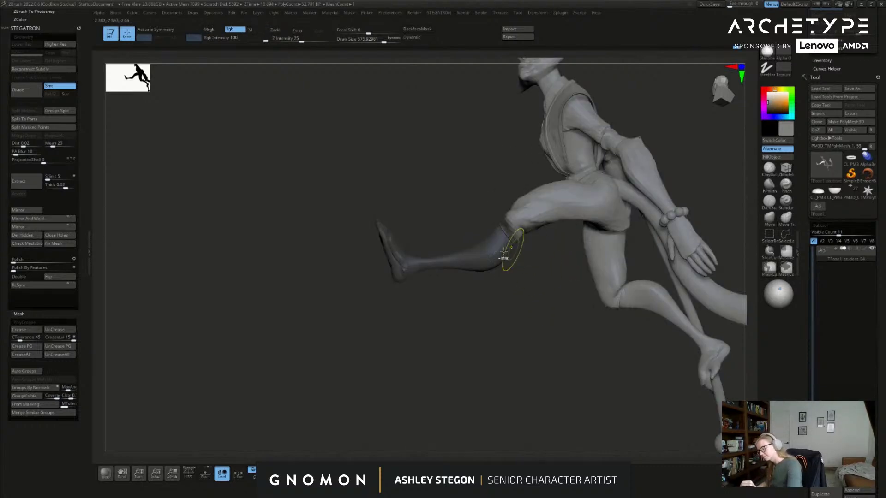
{"action": "key", "text": "ctrl+i"}
{"action": "key", "text": "w"}
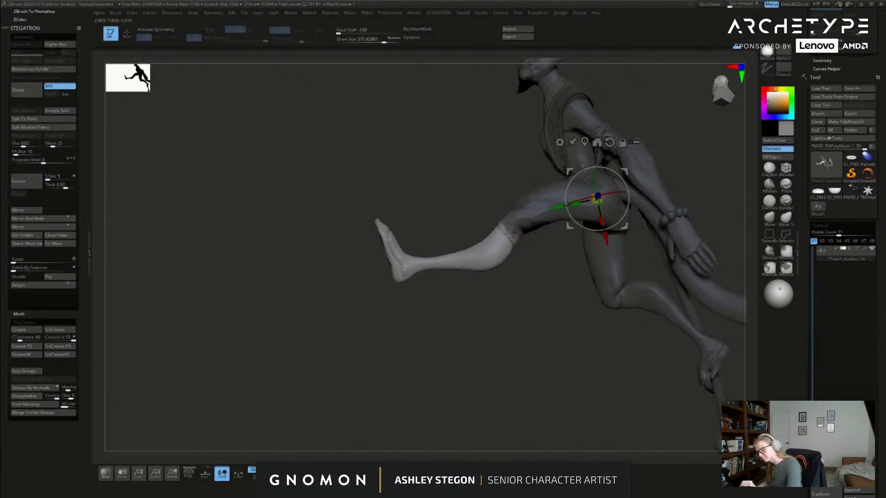
{"action": "left_click_drag", "start_coordinate": [627, 179], "coordinate": [534, 203], "text": "alt"}
Step: Rotate and reposition the raised leg's lower leg at the knee so the shin folds down beneath the thigh
{"action": "left_click_drag", "start_coordinate": [434, 277], "coordinate": [532, 267]}
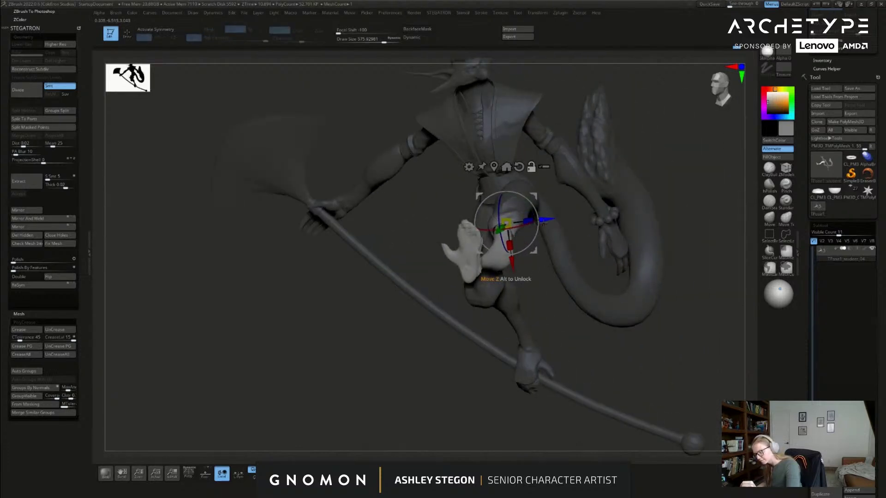
{"action": "left_click_drag", "start_coordinate": [552, 227], "coordinate": [611, 185]}
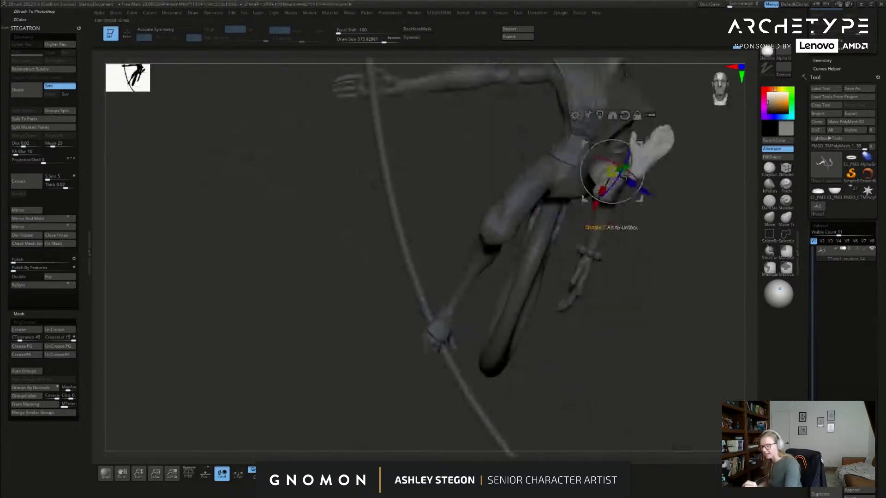
{"action": "left_click_drag", "start_coordinate": [627, 225], "coordinate": [672, 222]}
{"action": "left_click_drag", "start_coordinate": [642, 184], "coordinate": [596, 199]}
{"action": "left_click_drag", "start_coordinate": [671, 225], "coordinate": [549, 238]}
{"action": "left_click_drag", "start_coordinate": [711, 178], "coordinate": [628, 209], "text": "alt"}
{"action": "left_click_drag", "start_coordinate": [561, 240], "coordinate": [563, 247]}
{"action": "mouse_move", "coordinate": [559, 201]}
{"action": "left_mouse_down"}
{"action": "mouse_move", "coordinate": [547, 188]}
{"action": "mouse_move", "coordinate": [557, 218]}
{"action": "mouse_move", "coordinate": [552, 205]}
{"action": "left_mouse_up"}
{"action": "key", "text": "q"}
Step: Refine the bent knee's shape with the Move brush, temporarily inverting the mask to work on the thigh side
{"action": "right_click_drag", "start_coordinate": [569, 238], "coordinate": [636, 217]}
{"action": "left_click", "coordinate": [771, 221]}
{"action": "key", "text": "s"}
{"action": "left_click_drag", "start_coordinate": [621, 224], "coordinate": [625, 224]}
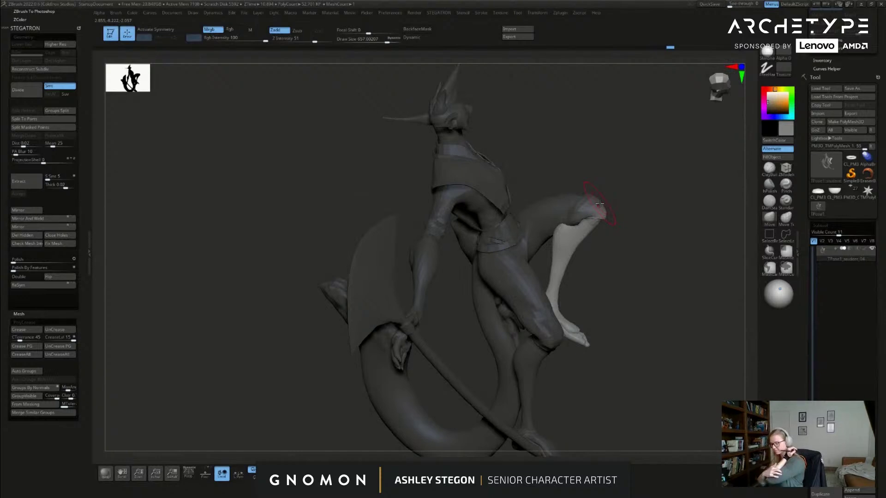
{"action": "right_click_drag", "start_coordinate": [595, 241], "coordinate": [634, 247]}
{"action": "left_click", "coordinate": [634, 247], "text": "ctrl"}
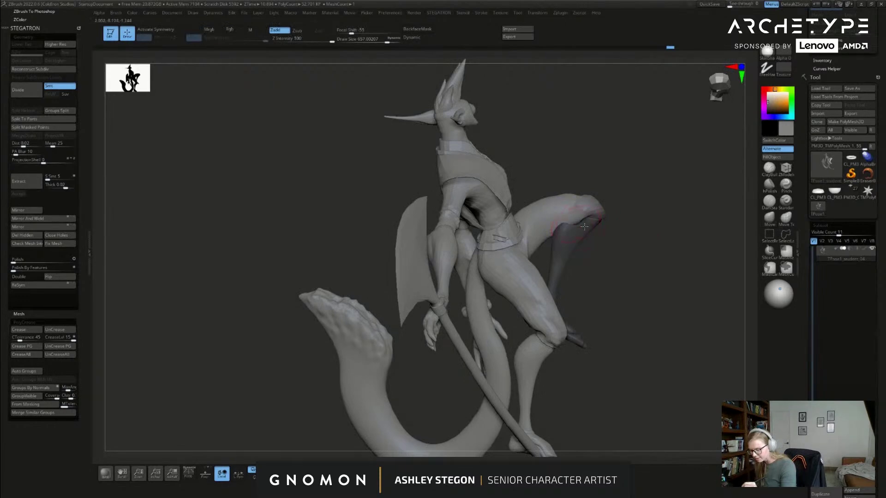
{"action": "right_click_drag", "start_coordinate": [579, 219], "coordinate": [561, 240]}
{"action": "left_click", "coordinate": [609, 238], "text": "ctrl"}
Step: Fine-tune the unmasked lower leg's angle and position at the knee, swinging the foot inward toward the standing leg
{"action": "key", "text": "w"}
{"action": "left_click_drag", "start_coordinate": [562, 240], "coordinate": [562, 237]}
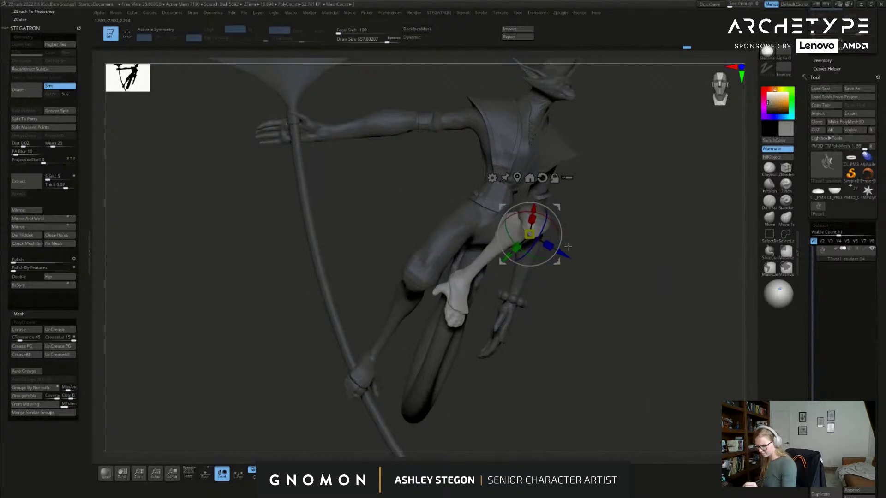
{"action": "right_click_drag", "start_coordinate": [562, 237], "coordinate": [572, 240]}
{"action": "key", "text": "q"}
{"action": "mouse_move", "coordinate": [543, 278]}
{"action": "right_mouse_down"}
{"action": "mouse_move", "coordinate": [536, 274]}
{"action": "mouse_move", "coordinate": [563, 290]}
{"action": "mouse_move", "coordinate": [540, 281]}
{"action": "mouse_move", "coordinate": [546, 269]}
{"action": "right_mouse_up"}
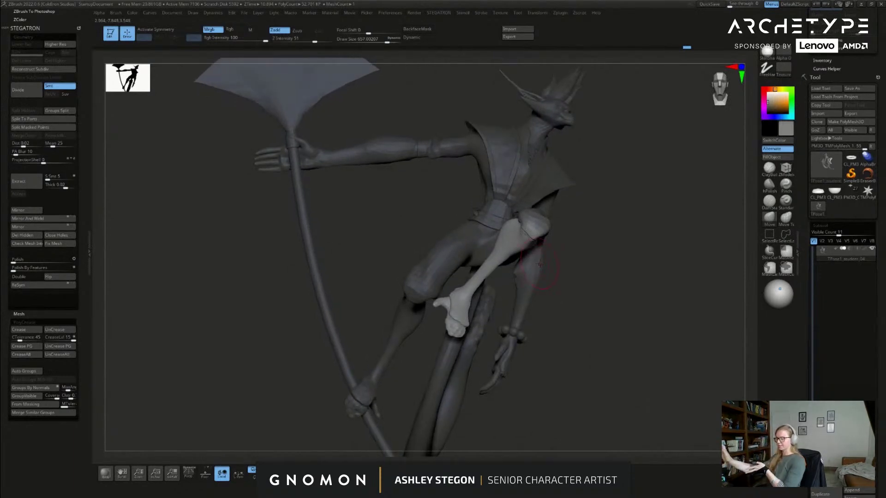
{"action": "right_click_drag", "start_coordinate": [606, 329], "coordinate": [597, 315]}
{"action": "mouse_move", "coordinate": [660, 341]}
{"action": "right_mouse_down"}
{"action": "mouse_move", "coordinate": [660, 268]}
{"action": "mouse_move", "coordinate": [575, 212]}
{"action": "mouse_move", "coordinate": [542, 262]}
{"action": "mouse_move", "coordinate": [556, 263]}
{"action": "right_mouse_up"}
{"action": "key", "text": "s"}
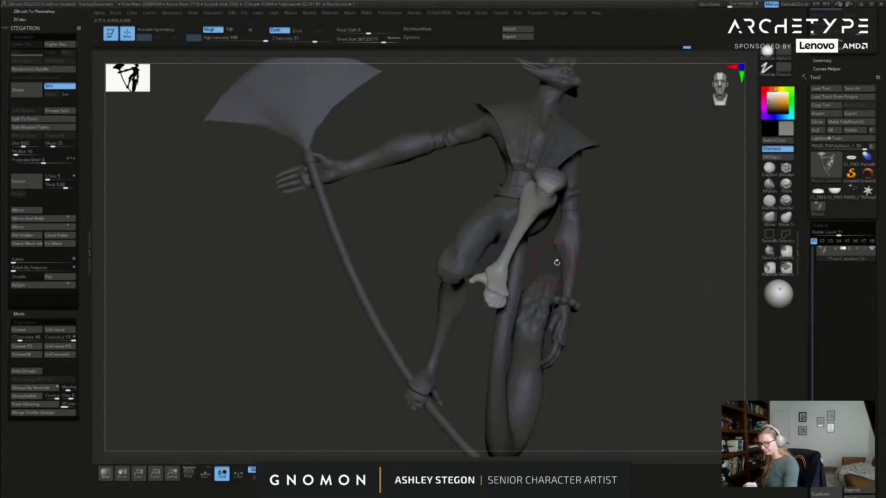
{"action": "key", "text": "w"}
{"action": "left_click_drag", "start_coordinate": [568, 215], "coordinate": [566, 217]}
{"action": "right_click_drag", "start_coordinate": [534, 264], "coordinate": [570, 256]}
{"action": "right_click_drag", "start_coordinate": [580, 215], "coordinate": [530, 198]}
{"action": "key", "text": "q"}
Step: Mask the shin so only the foot stays free, set the pivot at the ankle, and rotate the foot against the standing leg
{"action": "mouse_move", "coordinate": [562, 130]}
{"action": "left_mouse_down", "text": "ctrl"}
{"action": "mouse_move", "coordinate": [548, 246]}
{"action": "mouse_move", "coordinate": [595, 247]}
{"action": "left_mouse_up", "text": "ctrl"}
{"action": "right_click_drag", "start_coordinate": [586, 267], "coordinate": [605, 261]}
{"action": "key", "text": "w"}
{"action": "left_click_drag", "start_coordinate": [581, 220], "coordinate": [569, 292]}
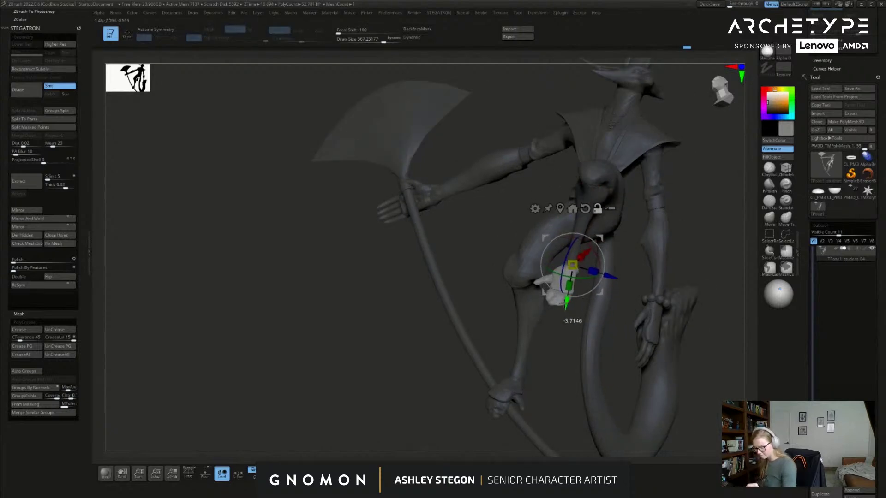
{"action": "mouse_move", "coordinate": [555, 303]}
{"action": "right_mouse_down"}
{"action": "mouse_move", "coordinate": [561, 296]}
{"action": "mouse_move", "coordinate": [562, 312]}
{"action": "right_mouse_up"}
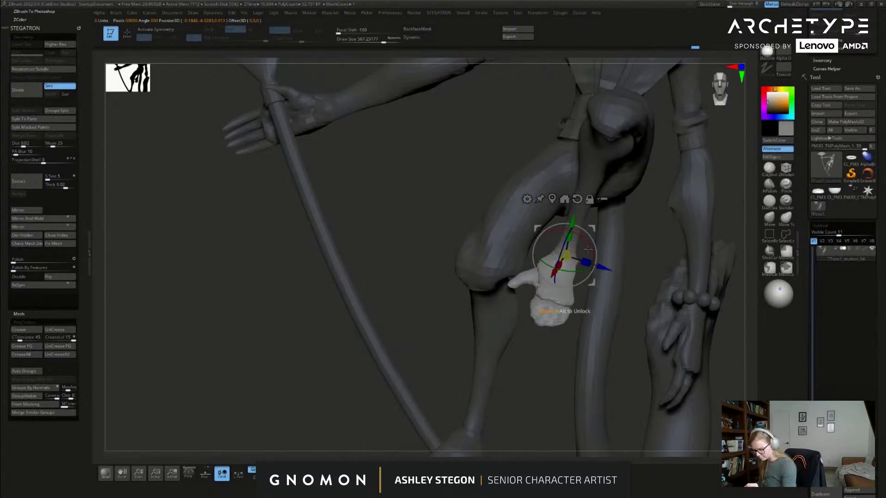
{"action": "right_click_drag", "start_coordinate": [599, 261], "coordinate": [608, 311]}
{"action": "right_click_drag", "start_coordinate": [623, 281], "coordinate": [627, 299]}
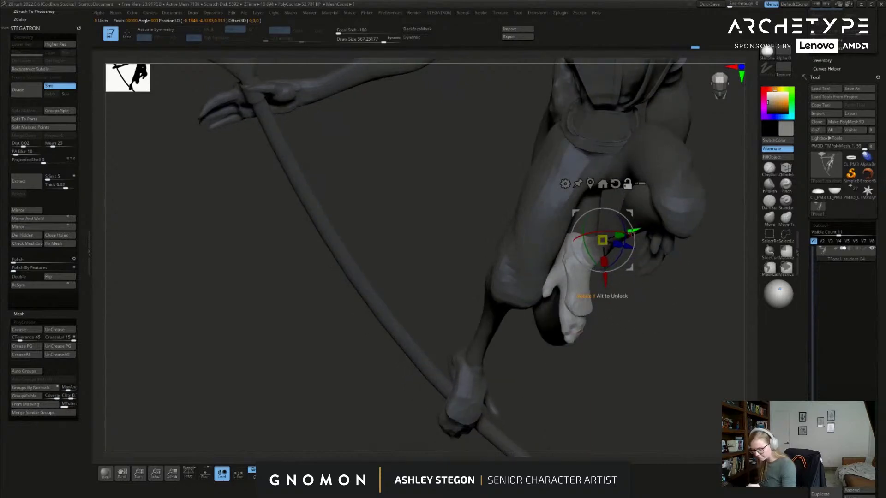
{"action": "right_click_drag", "start_coordinate": [600, 275], "coordinate": [618, 254]}
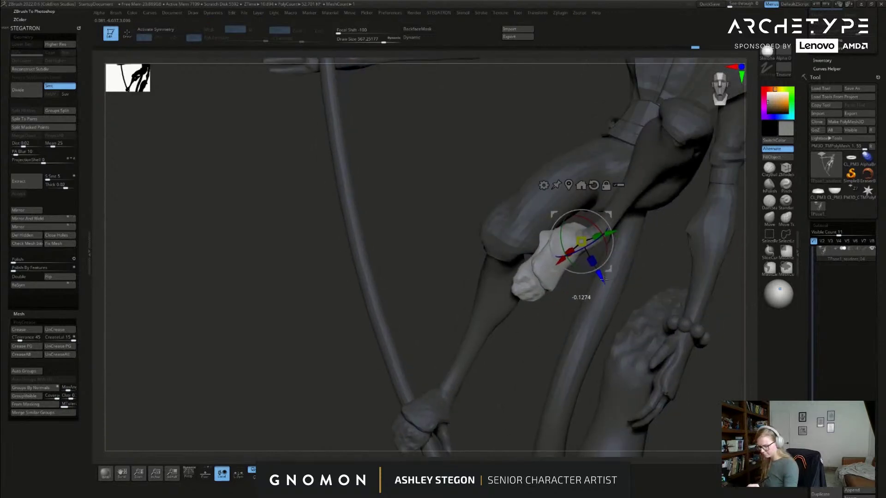
{"action": "key", "text": "q"}
{"action": "left_click_drag", "start_coordinate": [585, 308], "coordinate": [619, 305]}
{"action": "key", "text": "w"}
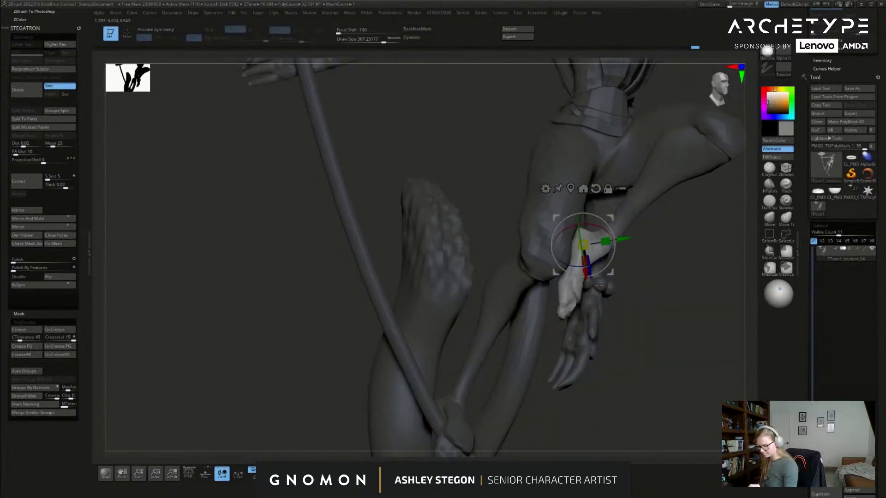
{"action": "left_click_drag", "start_coordinate": [601, 269], "coordinate": [590, 270]}
{"action": "left_click_drag", "start_coordinate": [646, 300], "coordinate": [556, 293]}
Step: Clear the mask and adjust the bent leg's shin from the front with an enlarged Move Topological brush
{"action": "key", "text": "q"}
{"action": "mouse_move", "coordinate": [412, 248]}
{"action": "left_mouse_down"}
{"action": "mouse_move", "coordinate": [449, 251]}
{"action": "mouse_move", "coordinate": [543, 222]}
{"action": "mouse_move", "coordinate": [657, 240]}
{"action": "left_mouse_up"}
{"action": "left_click", "coordinate": [786, 218]}
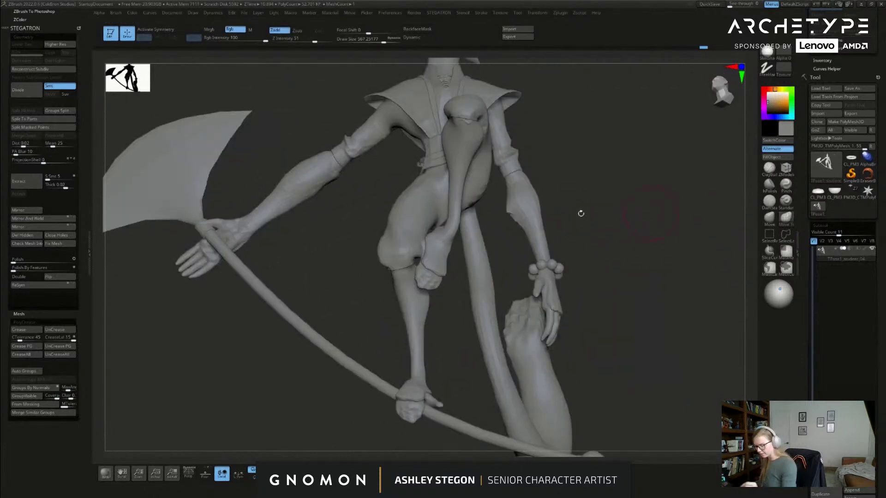
{"action": "key", "text": "s"}
{"action": "left_click_drag", "start_coordinate": [448, 218], "coordinate": [455, 218]}
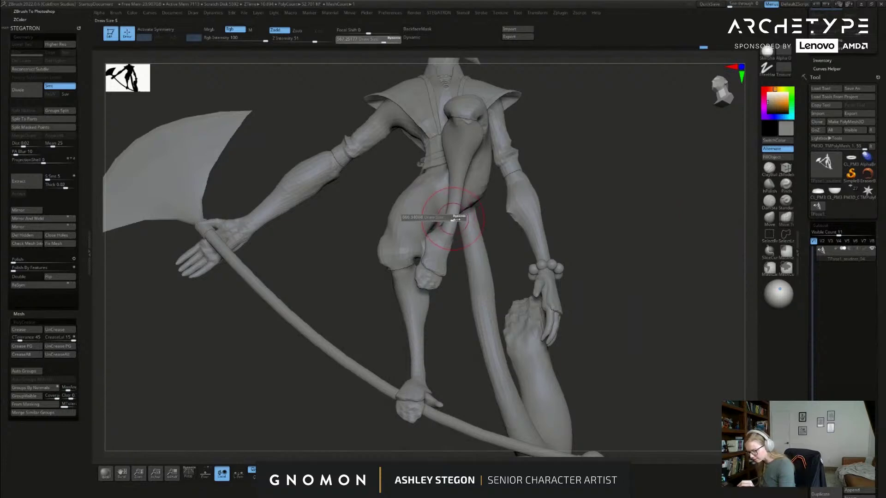
{"action": "key", "text": "s"}
{"action": "right_click_drag", "start_coordinate": [450, 196], "coordinate": [448, 186]}
{"action": "key", "text": "s"}
{"action": "left_click_drag", "start_coordinate": [449, 185], "coordinate": [453, 184]}
{"action": "key", "text": "s"}
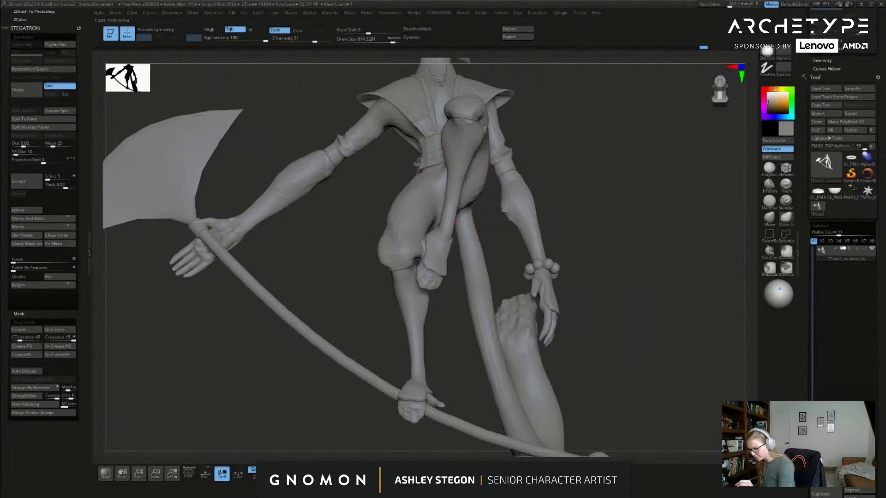
Step: Nudge the bent leg's foot and ankle against the standing knee from the side, resizing the brush as needed
{"action": "right_click_drag", "start_coordinate": [450, 253], "coordinate": [503, 287]}
{"action": "key", "text": "s"}
{"action": "mouse_move", "coordinate": [480, 289]}
{"action": "left_mouse_down"}
{"action": "mouse_move", "coordinate": [503, 290]}
{"action": "mouse_move", "coordinate": [441, 275]}
{"action": "left_mouse_up"}
{"action": "key", "text": "s"}
{"action": "left_click_drag", "start_coordinate": [508, 269], "coordinate": [504, 269]}
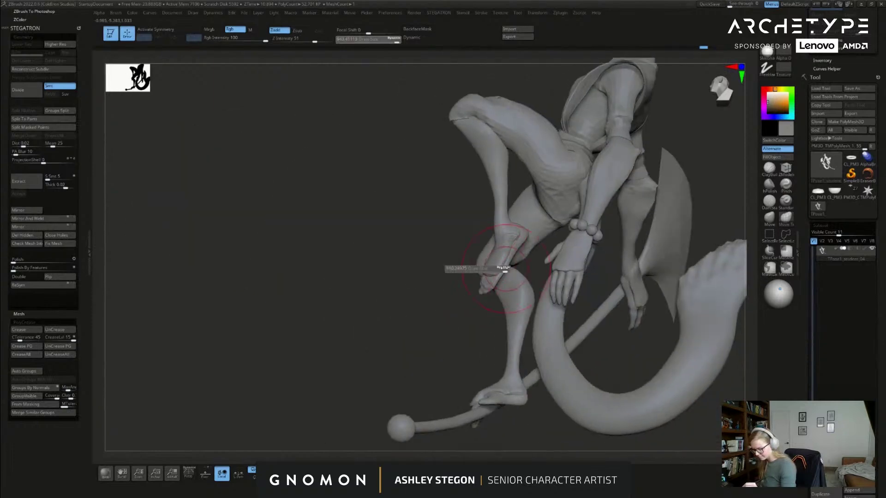
Step: Examine the whole figure's silhouette and bent-leg pose from several angles
{"action": "mouse_move", "coordinate": [455, 293]}
{"action": "left_mouse_down"}
{"action": "mouse_move", "coordinate": [489, 288]}
{"action": "mouse_move", "coordinate": [506, 273]}
{"action": "mouse_move", "coordinate": [518, 283]}
{"action": "mouse_move", "coordinate": [534, 265]}
{"action": "mouse_move", "coordinate": [582, 265]}
{"action": "mouse_move", "coordinate": [563, 250]}
{"action": "left_mouse_up"}
{"action": "left_click_drag", "start_coordinate": [642, 262], "coordinate": [647, 276]}
{"action": "left_click_drag", "start_coordinate": [632, 320], "coordinate": [620, 350]}
{"action": "left_click_drag", "start_coordinate": [571, 329], "coordinate": [474, 239]}
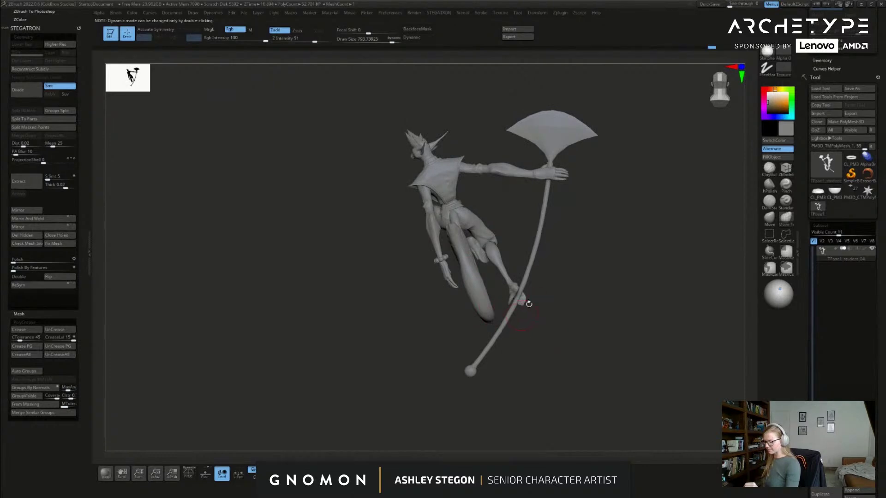
{"action": "left_click_drag", "start_coordinate": [573, 302], "coordinate": [538, 297]}
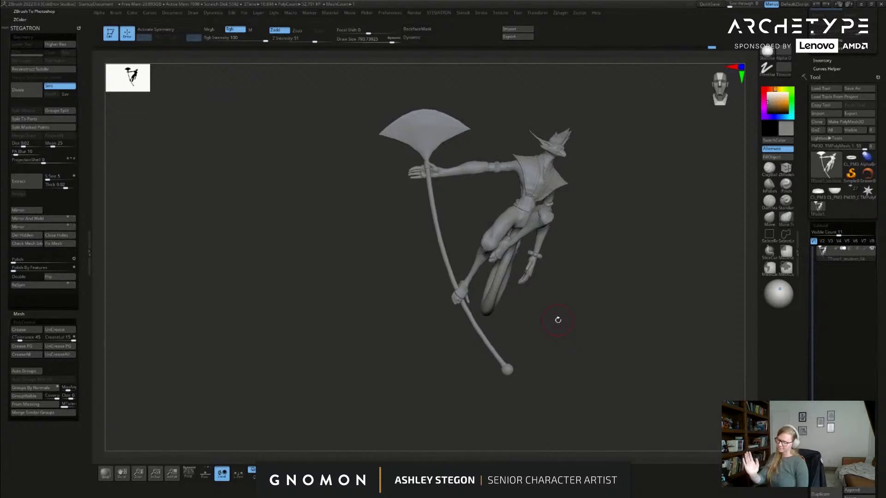
{"action": "left_click_drag", "start_coordinate": [611, 300], "coordinate": [516, 283], "text": "alt"}
{"action": "key", "text": "w"}
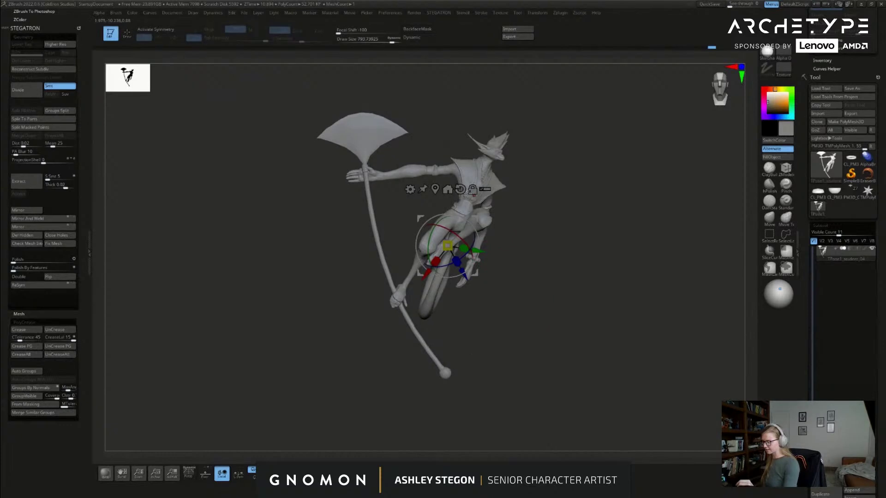
{"action": "left_click_drag", "start_coordinate": [476, 235], "coordinate": [474, 359], "text": "alt"}
{"action": "mouse_move", "coordinate": [478, 391]}
{"action": "left_mouse_down"}
{"action": "mouse_move", "coordinate": [556, 384]}
{"action": "mouse_move", "coordinate": [551, 363]}
{"action": "left_mouse_up"}
{"action": "key", "text": "q"}
{"action": "left_click_drag", "start_coordinate": [521, 194], "coordinate": [443, 222]}
Step: Show the polyframe and use the arm polygroups to mask everything except the lowered arm
{"action": "key", "text": "shift+f"}
{"action": "key", "text": "shift+f"}
{"action": "left_click_drag", "start_coordinate": [532, 242], "coordinate": [495, 208]}
{"action": "key", "text": "shift+f"}
{"action": "left_click", "coordinate": [462, 172], "text": "ctrl+shift"}
{"action": "left_click", "coordinate": [478, 219], "text": "ctrl+shift"}
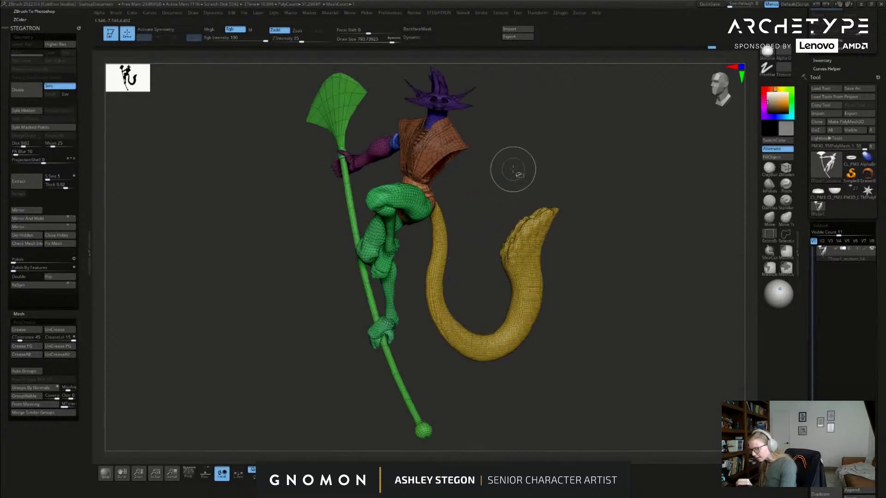
{"action": "left_click", "coordinate": [514, 170], "text": "ctrl+shift"}
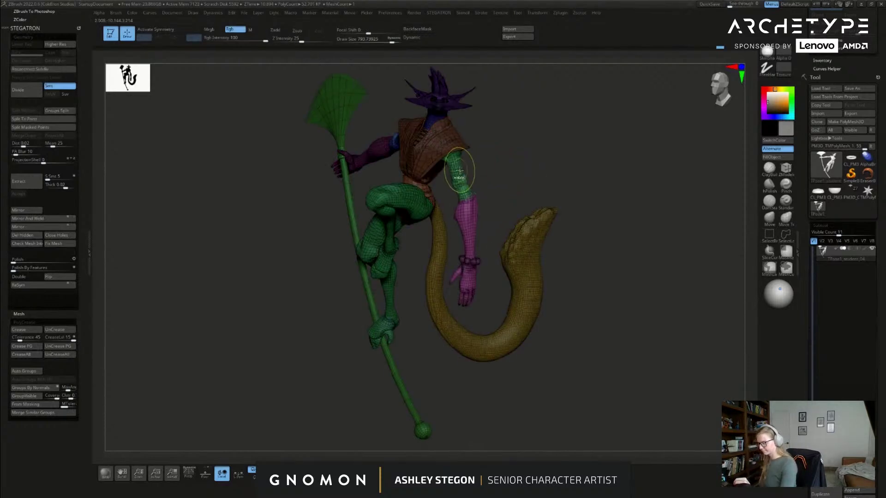
{"action": "mouse_move", "coordinate": [483, 172]}
{"action": "left_mouse_down"}
{"action": "mouse_move", "coordinate": [478, 143]}
{"action": "mouse_move", "coordinate": [470, 195]}
{"action": "mouse_move", "coordinate": [449, 164]}
{"action": "mouse_move", "coordinate": [454, 178]}
{"action": "mouse_move", "coordinate": [495, 175]}
{"action": "left_mouse_up"}
Step: Place the transform pivot at the lowered arm's shoulder and reposition the arm in the tunic's armhole
{"action": "key", "text": "w"}
{"action": "left_click_drag", "start_coordinate": [453, 148], "coordinate": [461, 212], "text": "alt"}
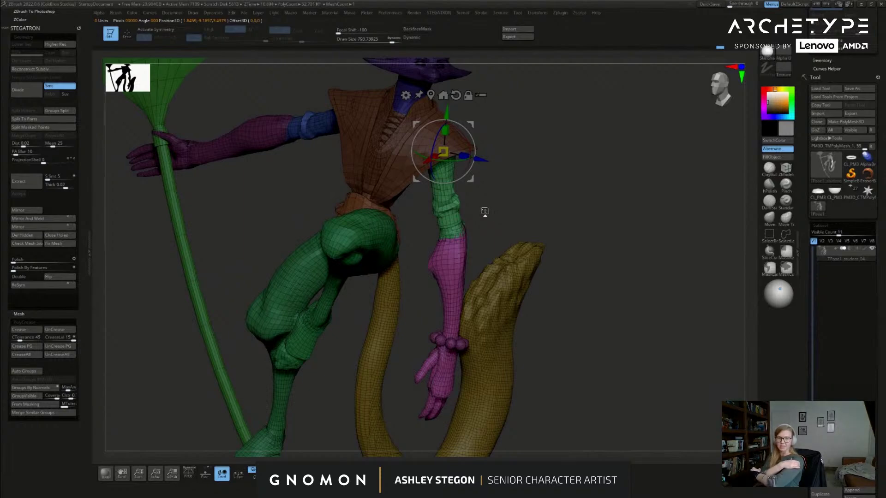
{"action": "mouse_move", "coordinate": [512, 174]}
{"action": "left_mouse_down"}
{"action": "mouse_move", "coordinate": [537, 216]}
{"action": "mouse_move", "coordinate": [522, 210]}
{"action": "mouse_move", "coordinate": [529, 171]}
{"action": "left_mouse_up"}
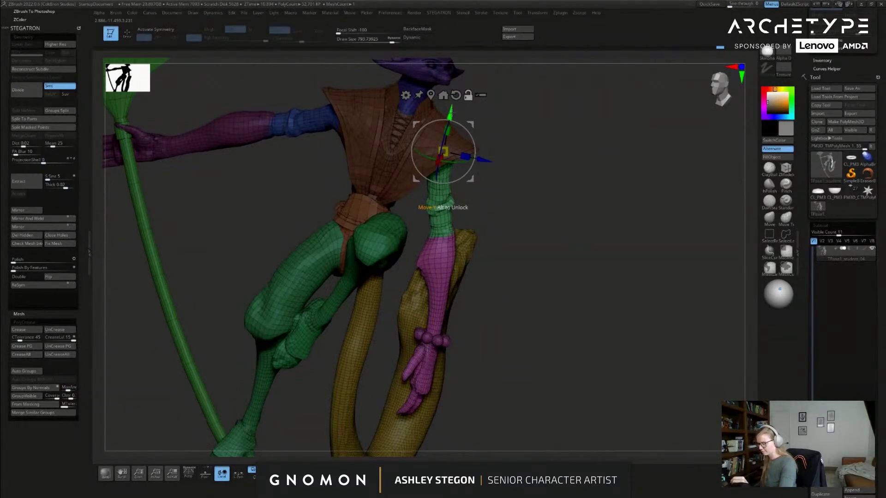
{"action": "left_click_drag", "start_coordinate": [452, 113], "coordinate": [453, 99]}
{"action": "left_click_drag", "start_coordinate": [511, 115], "coordinate": [508, 55]}
{"action": "left_click_drag", "start_coordinate": [487, 134], "coordinate": [480, 134]}
{"action": "left_click_drag", "start_coordinate": [510, 74], "coordinate": [510, 122]}
{"action": "left_click_drag", "start_coordinate": [441, 109], "coordinate": [441, 113]}
{"action": "key", "text": "q"}
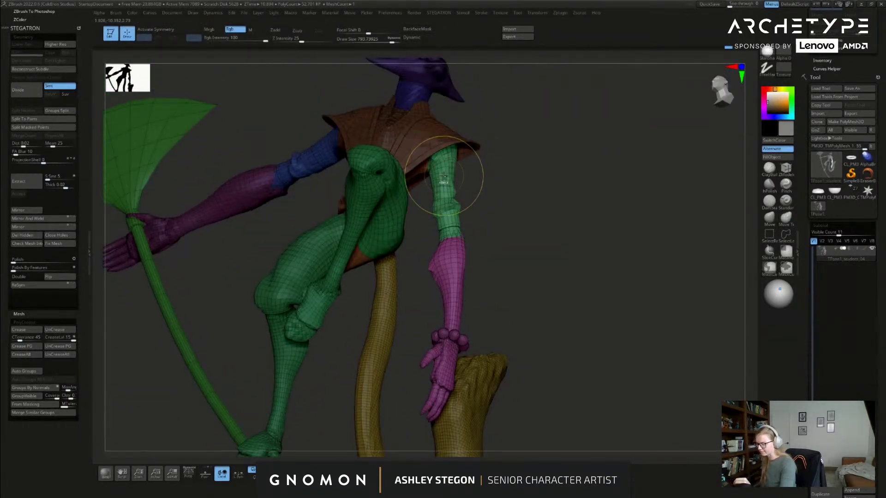
Step: Rotate the lowered arm slightly about the shoulder while judging the pose from the front
{"action": "mouse_move", "coordinate": [494, 176]}
{"action": "left_mouse_down", "text": "shift"}
{"action": "mouse_move", "coordinate": [507, 198]}
{"action": "mouse_move", "coordinate": [476, 157]}
{"action": "left_mouse_up", "text": "shift"}
{"action": "key", "text": "w"}
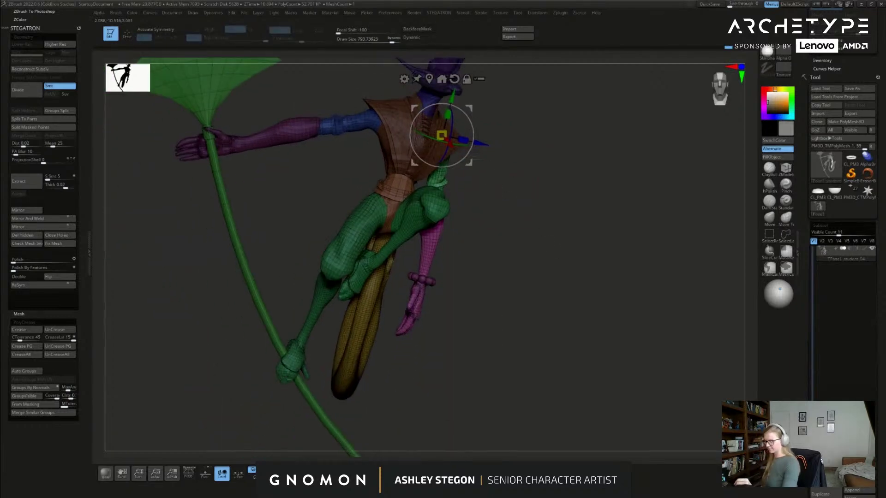
{"action": "left_click_drag", "start_coordinate": [524, 143], "coordinate": [518, 160]}
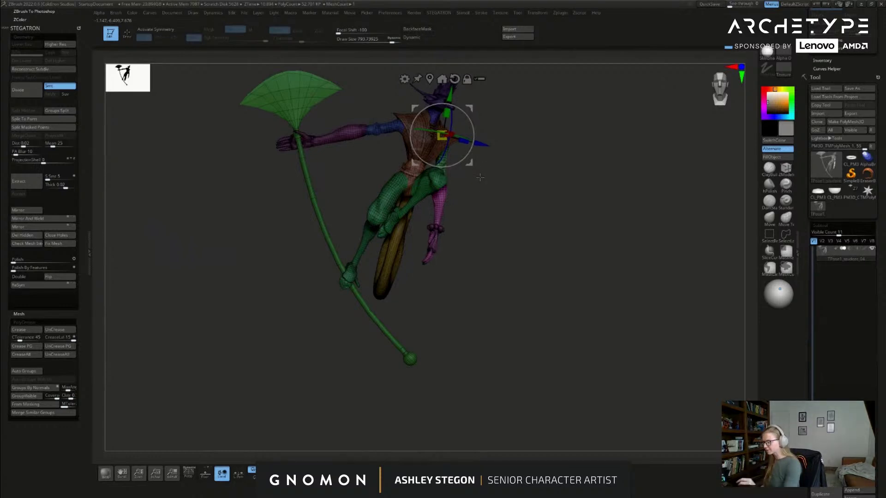
{"action": "left_click_drag", "start_coordinate": [464, 160], "coordinate": [465, 158]}
{"action": "key", "text": "q"}
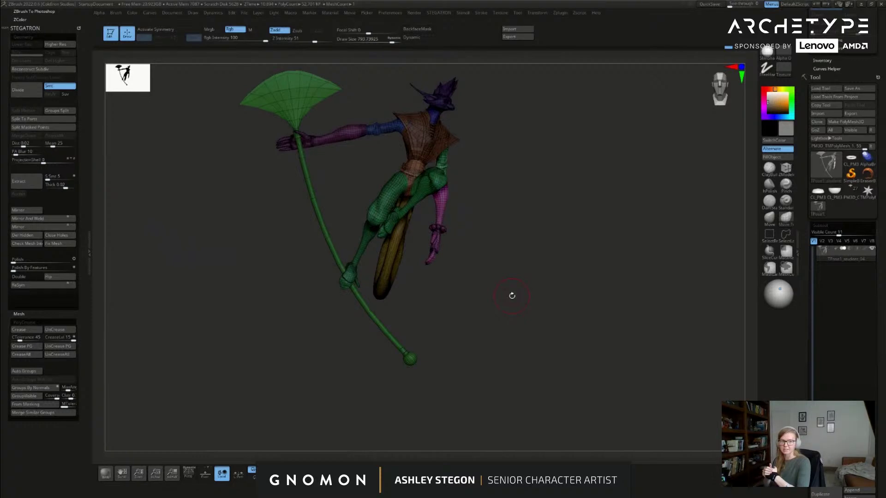
Step: Hide the polyframe and examine the whole figure's silhouette and lowered-arm pose from the front
{"action": "mouse_move", "coordinate": [535, 260]}
{"action": "left_mouse_down"}
{"action": "mouse_move", "coordinate": [563, 281]}
{"action": "mouse_move", "coordinate": [562, 290]}
{"action": "mouse_move", "coordinate": [534, 287]}
{"action": "mouse_move", "coordinate": [587, 278]}
{"action": "mouse_move", "coordinate": [584, 265]}
{"action": "mouse_move", "coordinate": [593, 311]}
{"action": "left_mouse_up"}
{"action": "key", "text": "shift+f"}
{"action": "mouse_move", "coordinate": [577, 349]}
{"action": "left_mouse_down"}
{"action": "mouse_move", "coordinate": [533, 352]}
{"action": "mouse_move", "coordinate": [585, 361]}
{"action": "mouse_move", "coordinate": [582, 344]}
{"action": "mouse_move", "coordinate": [518, 346]}
{"action": "mouse_move", "coordinate": [607, 338]}
{"action": "mouse_move", "coordinate": [621, 348]}
{"action": "mouse_move", "coordinate": [612, 349]}
{"action": "mouse_move", "coordinate": [622, 338]}
{"action": "left_mouse_up"}
{"action": "key", "text": "shift+f"}
{"action": "key", "text": "shift+f"}
{"action": "key", "text": "s"}
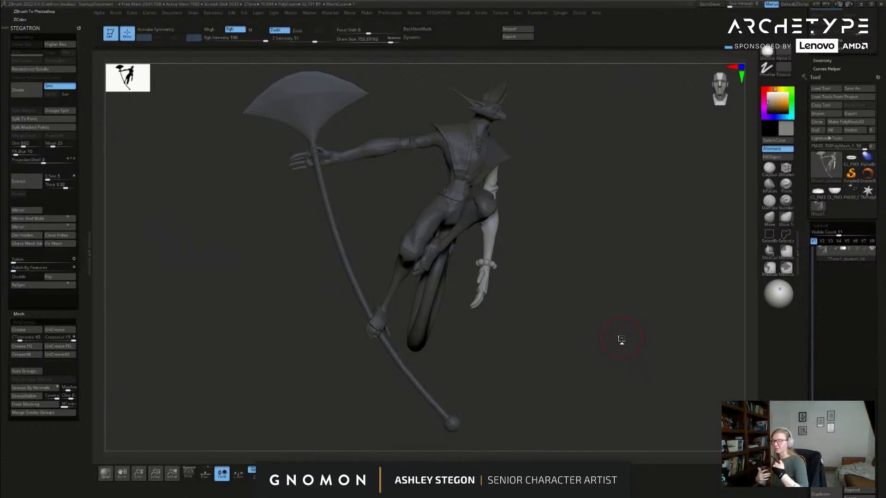
{"action": "mouse_move", "coordinate": [585, 301]}
{"action": "left_mouse_down"}
{"action": "mouse_move", "coordinate": [563, 295]}
{"action": "mouse_move", "coordinate": [584, 290]}
{"action": "mouse_move", "coordinate": [563, 294]}
{"action": "mouse_move", "coordinate": [611, 286]}
{"action": "mouse_move", "coordinate": [625, 296]}
{"action": "mouse_move", "coordinate": [624, 280]}
{"action": "left_mouse_up"}
{"action": "key", "text": "s"}
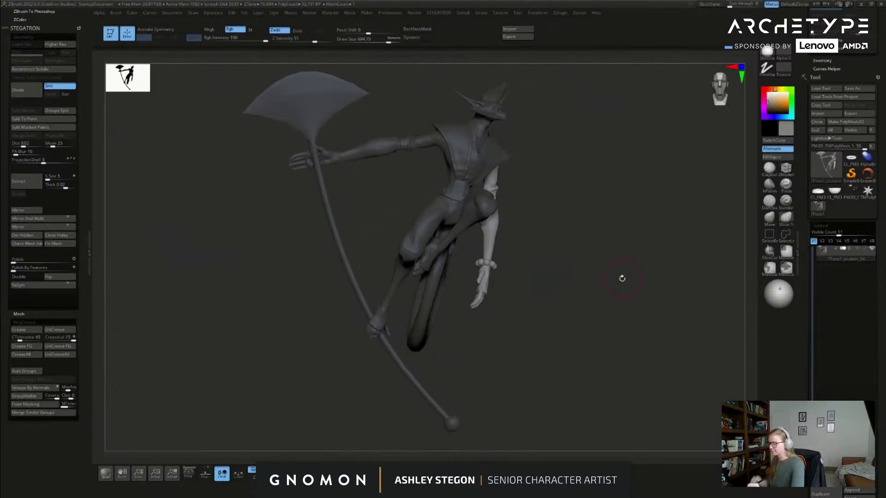
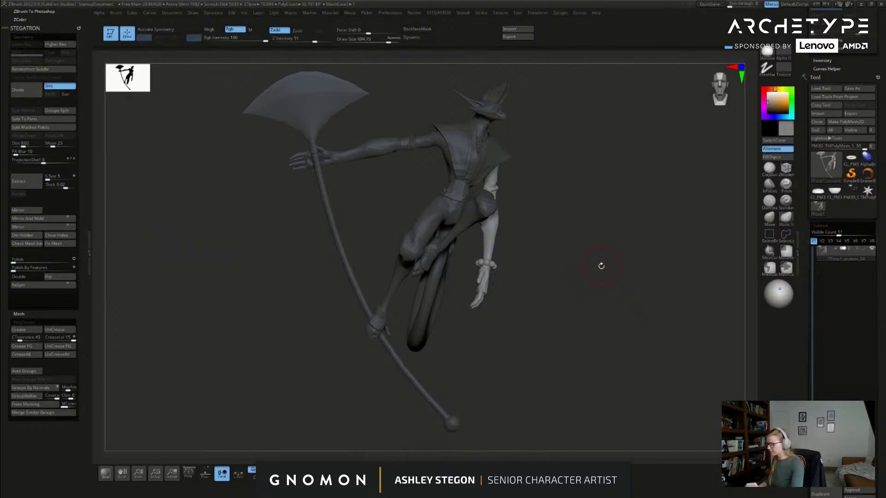
{"action": "key", "text": "w"}
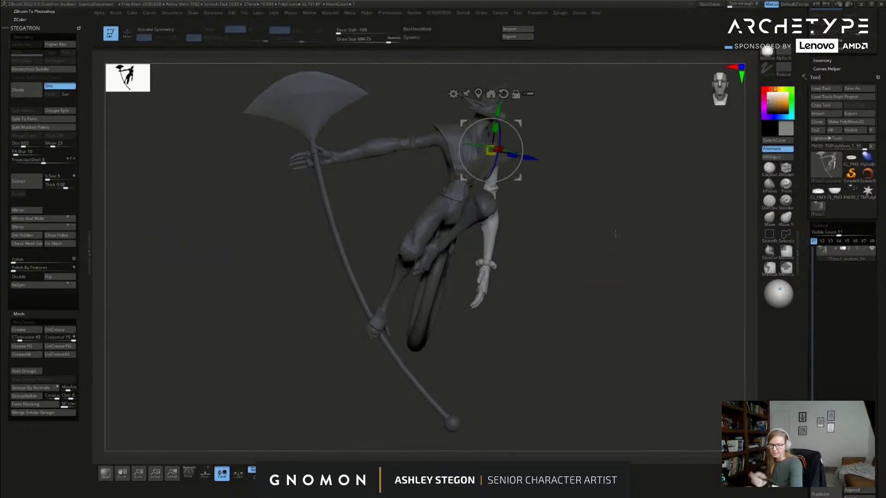
{"action": "left_click_drag", "start_coordinate": [615, 214], "coordinate": [626, 278]}
{"action": "mouse_move", "coordinate": [687, 217]}
{"action": "left_mouse_down"}
{"action": "mouse_move", "coordinate": [639, 206]}
{"action": "mouse_move", "coordinate": [664, 247]}
{"action": "left_mouse_up"}
{"action": "key", "text": "q"}
{"action": "key", "text": "s"}
{"action": "mouse_move", "coordinate": [659, 261]}
{"action": "left_mouse_down"}
{"action": "mouse_move", "coordinate": [649, 275]}
{"action": "mouse_move", "coordinate": [669, 276]}
{"action": "mouse_move", "coordinate": [622, 283]}
{"action": "left_mouse_up"}
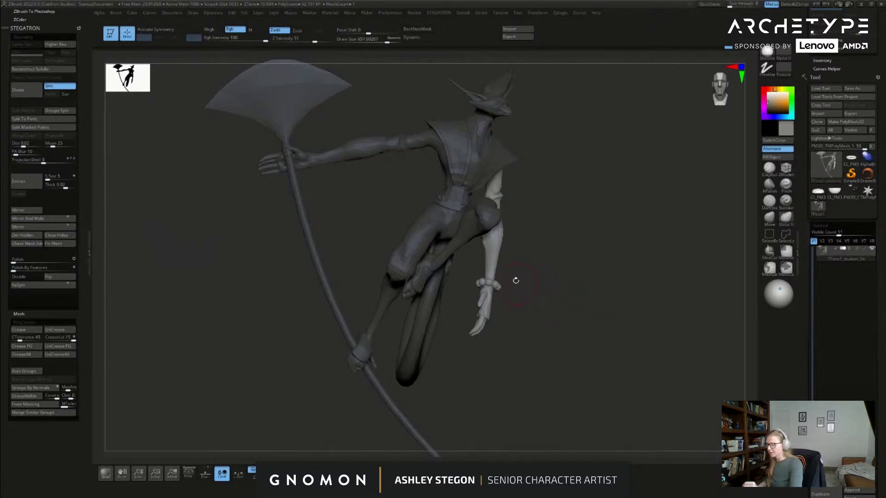
Step: Check the lowered arm and shoulder up close from several angles and clear the mask from the figure
{"action": "left_click_drag", "start_coordinate": [534, 317], "coordinate": [531, 317]}
{"action": "mouse_move", "coordinate": [621, 241]}
{"action": "left_mouse_down"}
{"action": "mouse_move", "coordinate": [600, 244]}
{"action": "mouse_move", "coordinate": [653, 208]}
{"action": "left_mouse_up"}
{"action": "key", "text": "s"}
{"action": "left_click_drag", "start_coordinate": [508, 167], "coordinate": [520, 210], "text": "alt"}
{"action": "left_click_drag", "start_coordinate": [582, 152], "coordinate": [600, 201], "text": "alt"}
{"action": "key", "text": "s"}
{"action": "left_click", "coordinate": [601, 205]}
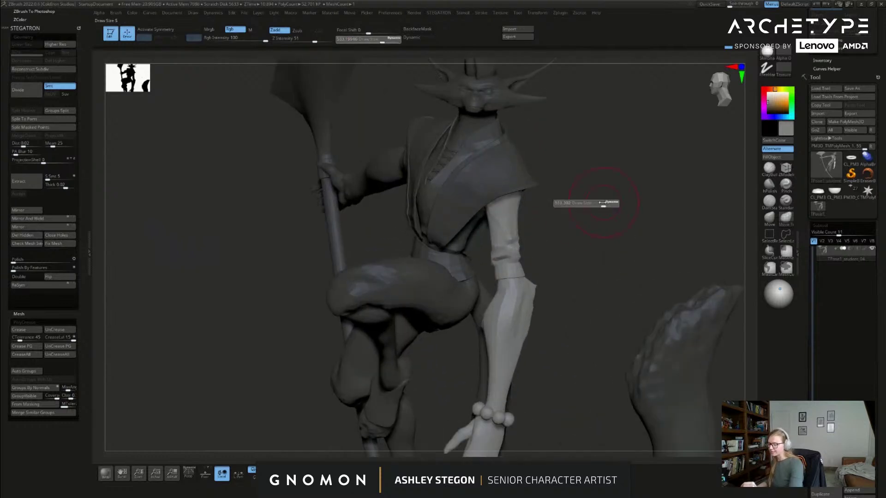
{"action": "mouse_move", "coordinate": [614, 155]}
{"action": "left_mouse_down", "text": "alt"}
{"action": "mouse_move", "coordinate": [601, 211]}
{"action": "mouse_move", "coordinate": [610, 202]}
{"action": "left_mouse_up", "text": "alt"}
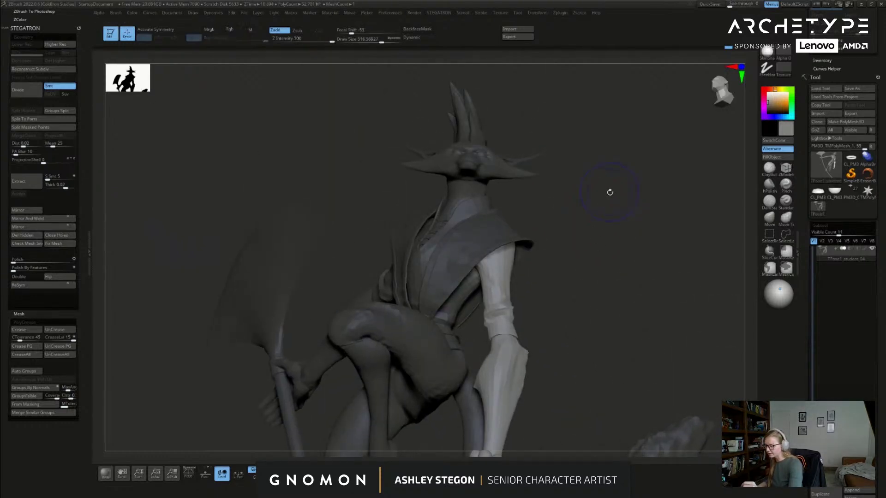
{"action": "key", "text": "shift+f"}
{"action": "key", "text": "shift+f"}
{"action": "mouse_move", "coordinate": [627, 215]}
{"action": "left_mouse_down"}
{"action": "mouse_move", "coordinate": [629, 224]}
{"action": "mouse_move", "coordinate": [642, 216]}
{"action": "mouse_move", "coordinate": [627, 247]}
{"action": "mouse_move", "coordinate": [637, 252]}
{"action": "mouse_move", "coordinate": [594, 269]}
{"action": "left_mouse_up"}
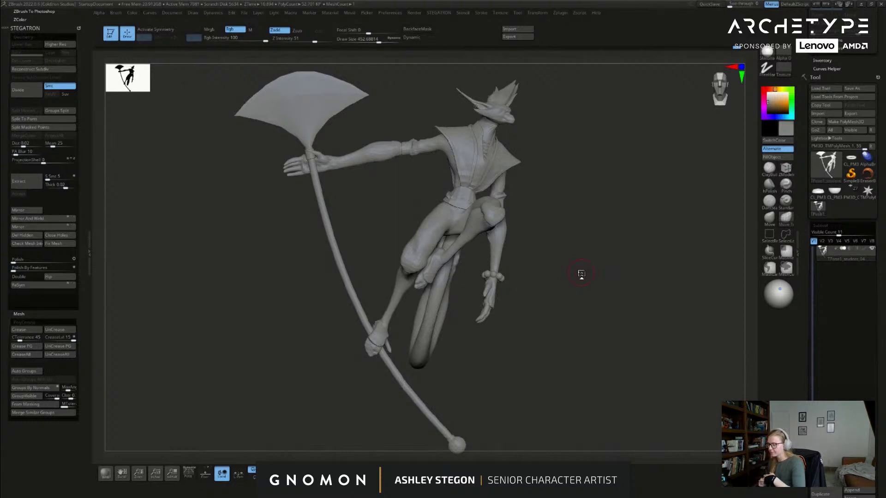
Step: Transfer the finished pose back to the original subtools with Transpose Master's TPose|SubT
{"action": "mouse_move", "coordinate": [628, 374]}
{"action": "left_mouse_down", "text": "alt"}
{"action": "mouse_move", "coordinate": [594, 375]}
{"action": "mouse_move", "coordinate": [627, 378]}
{"action": "mouse_move", "coordinate": [535, 350]}
{"action": "left_mouse_up", "text": "alt"}
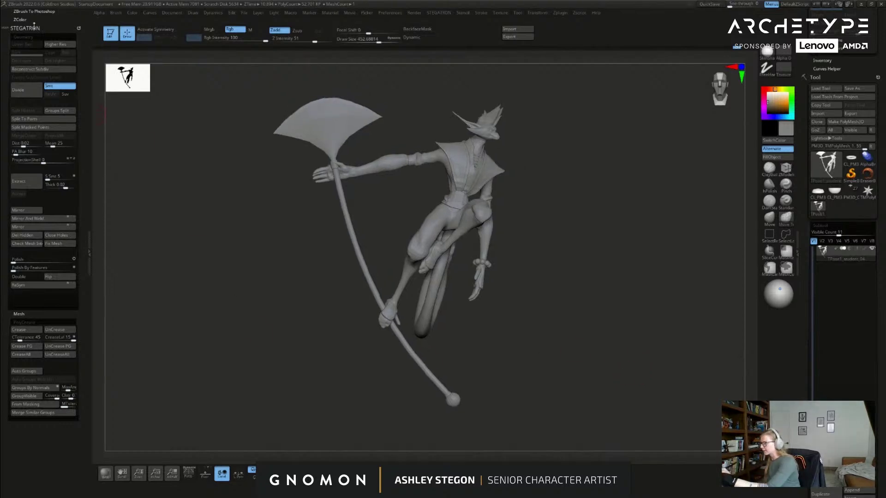
{"action": "left_click_drag", "start_coordinate": [85, 46], "coordinate": [82, 132]}
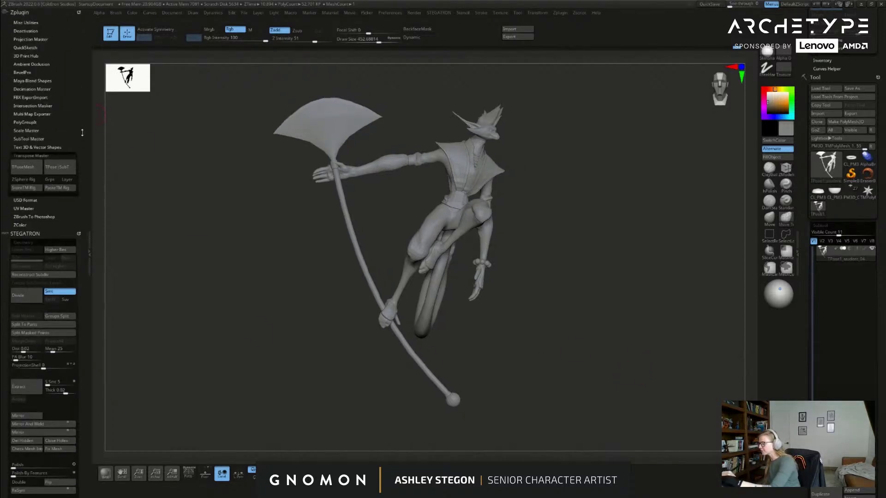
{"action": "left_click", "coordinate": [60, 167]}
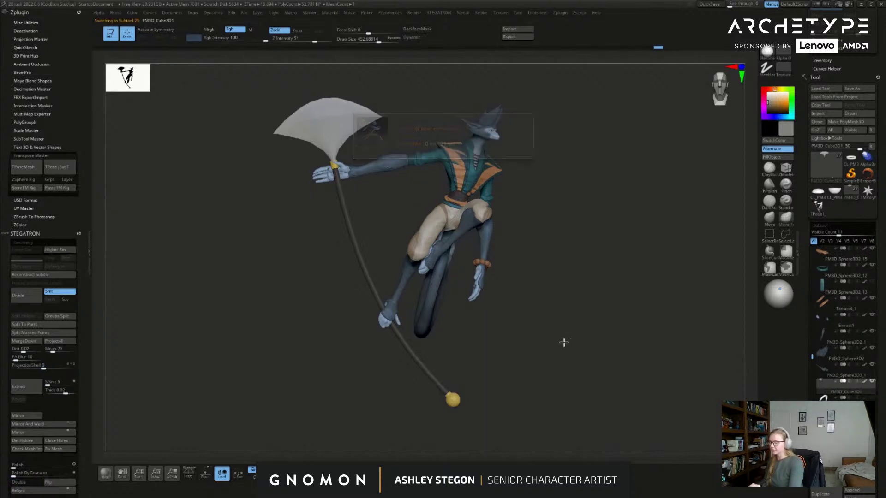
Step: Inspect the hand at the axe's collar and select the body subtool as the active one
{"action": "left_click_drag", "start_coordinate": [549, 280], "coordinate": [572, 323]}
{"action": "mouse_move", "coordinate": [353, 196]}
{"action": "left_mouse_down", "text": "alt"}
{"action": "mouse_move", "coordinate": [419, 249]}
{"action": "mouse_move", "coordinate": [458, 318]}
{"action": "mouse_move", "coordinate": [463, 275]}
{"action": "left_mouse_up", "text": "alt"}
{"action": "key", "text": "s"}
{"action": "key", "text": "shift+f"}
{"action": "key", "text": "shift+f"}
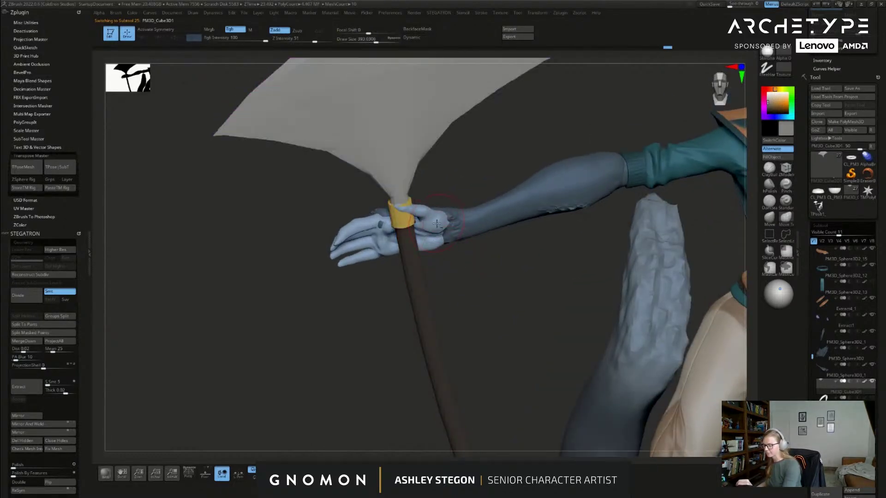
{"action": "key", "text": "shift+f"}
{"action": "key", "text": "bracketleft"}
{"action": "key", "text": "bracketleft"}
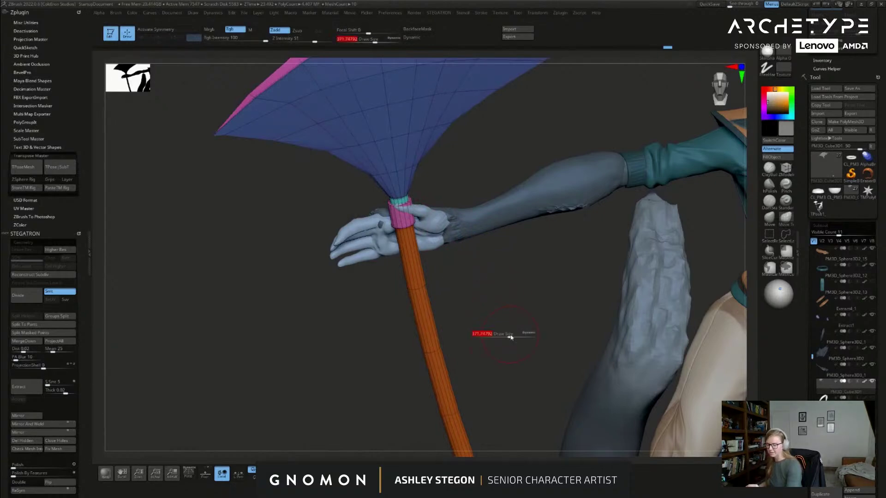
{"action": "left_click", "coordinate": [770, 224]}
{"action": "key", "text": "bracketleft"}
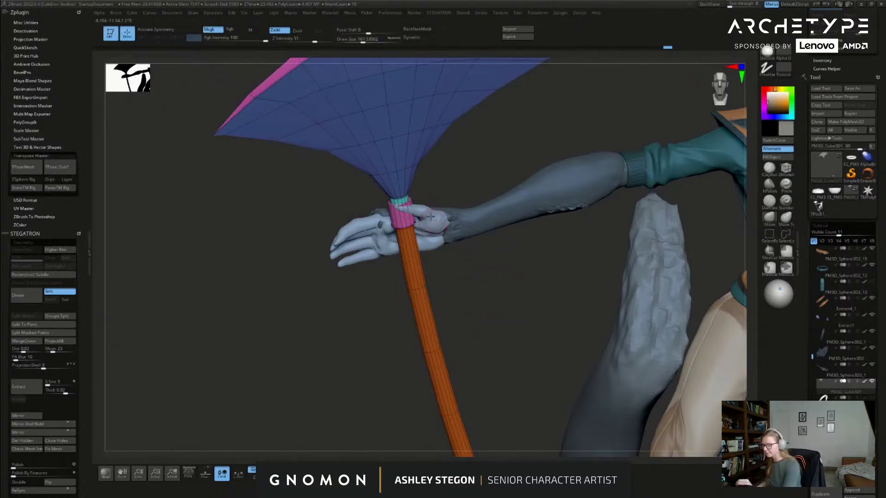
{"action": "left_click", "coordinate": [436, 219], "text": "alt"}
{"action": "key", "text": "shift+f"}
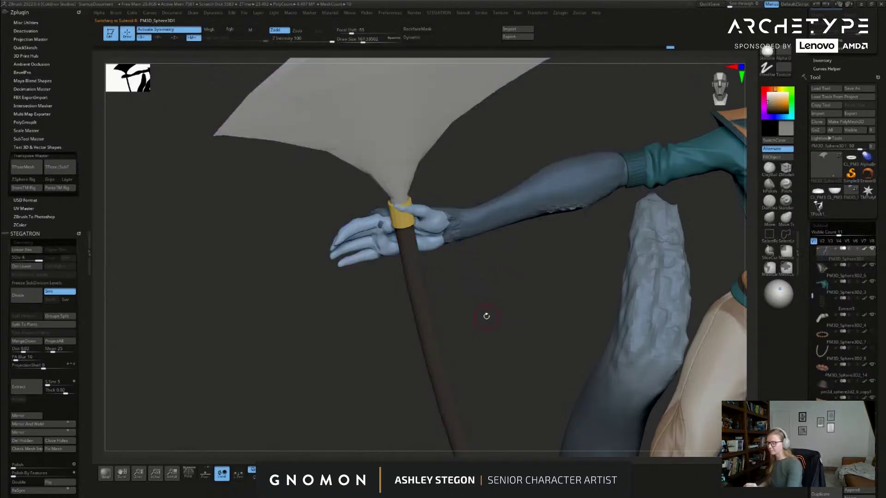
Step: Isolate the body, show its polyframe around the outstretched hand, and lower it to subdivision level 1
{"action": "left_click", "coordinate": [388, 474]}
{"action": "key", "text": "shift+f"}
{"action": "left_click_drag", "start_coordinate": [389, 401], "coordinate": [621, 423]}
{"action": "left_click_drag", "start_coordinate": [292, 97], "coordinate": [370, 206], "text": "alt"}
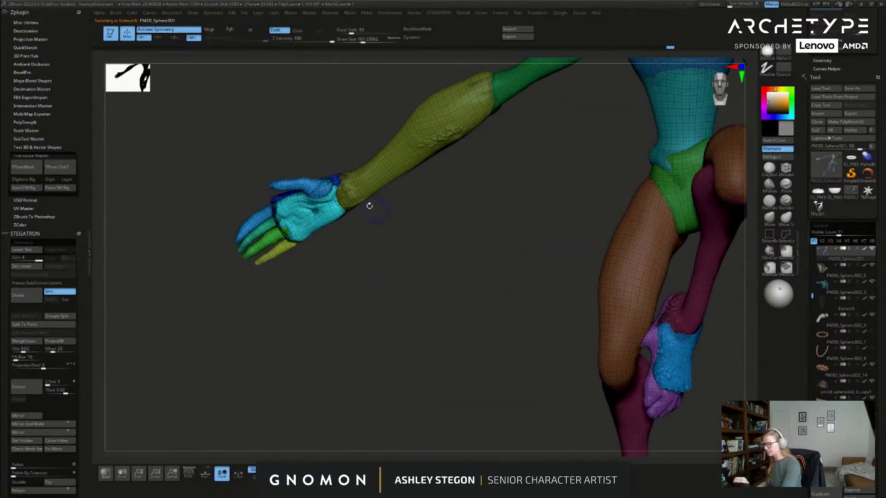
{"action": "key", "text": "shift+f"}
{"action": "key", "text": "shift+d"}
{"action": "key", "text": "shift+d"}
{"action": "key", "text": "shift+d"}
{"action": "mouse_move", "coordinate": [338, 191]}
{"action": "right_mouse_down", "text": "ctrl"}
{"action": "mouse_move", "coordinate": [356, 212]}
{"action": "mouse_move", "coordinate": [422, 208]}
{"action": "mouse_move", "coordinate": [404, 205]}
{"action": "mouse_move", "coordinate": [382, 176]}
{"action": "right_mouse_up", "text": "ctrl"}
{"action": "key", "text": "shift+f"}
Step: Isolate the shared thumb and index finger polygroup, split it with Auto Groups, and show the whole body again
{"action": "key", "text": "w"}
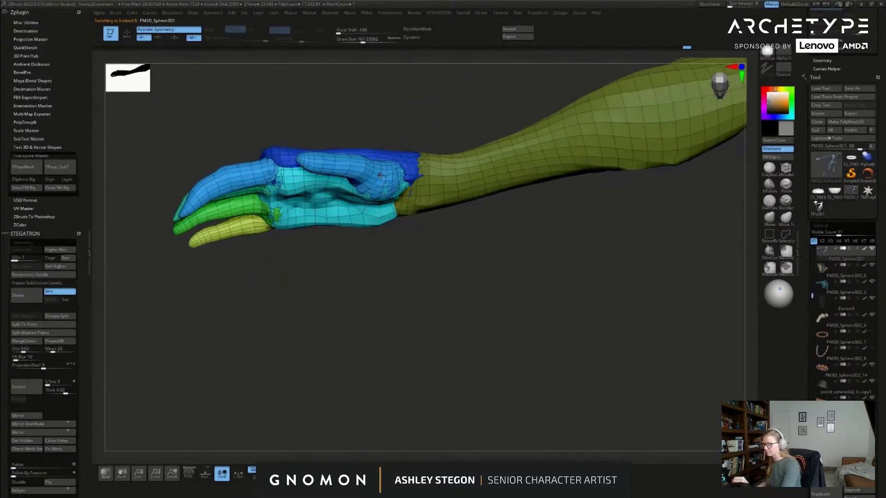
{"action": "left_click", "coordinate": [377, 169]}
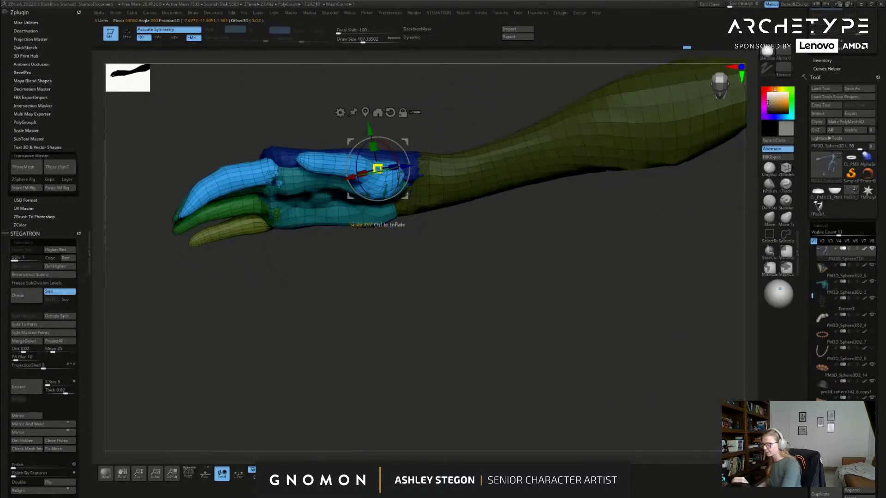
{"action": "key", "text": "q"}
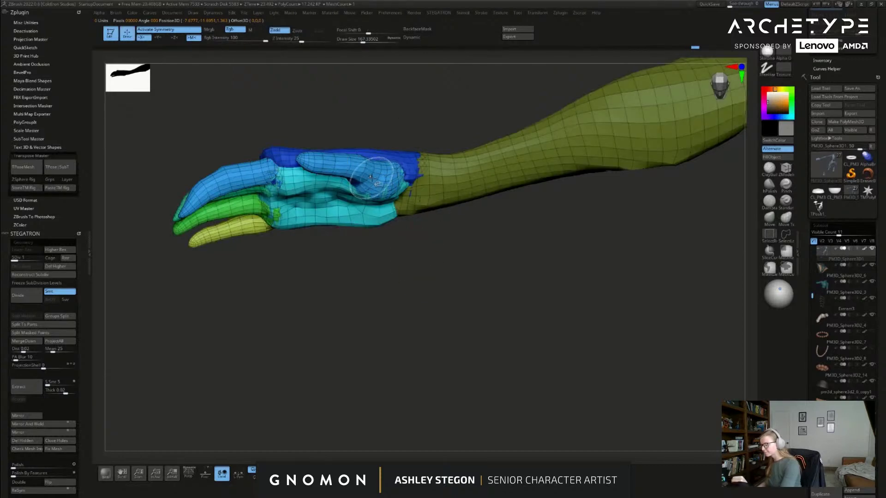
{"action": "left_click", "coordinate": [381, 179], "text": "ctrl+shift"}
{"action": "key", "text": "1"}
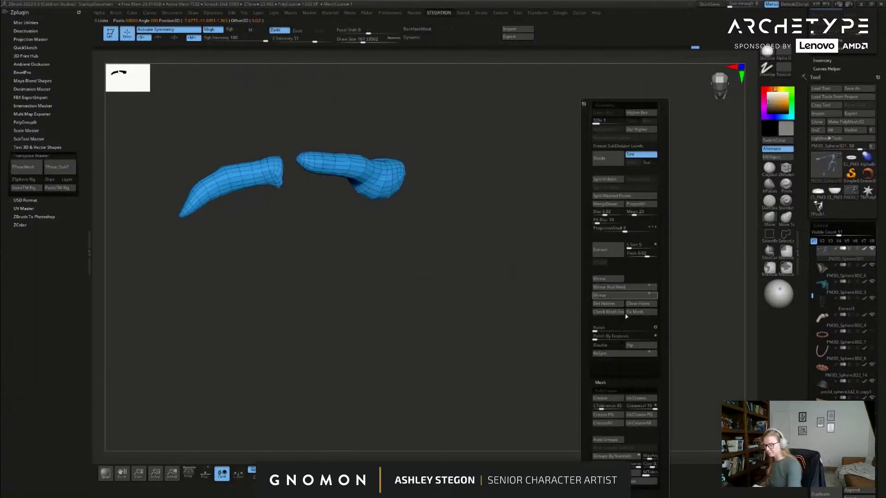
{"action": "left_click", "coordinate": [617, 440]}
{"action": "left_click", "coordinate": [475, 393], "text": "ctrl+shift"}
Step: Mask everything except the outstretched hand's thumb and place the transform pivot at the thumb's base
{"action": "key", "text": "w"}
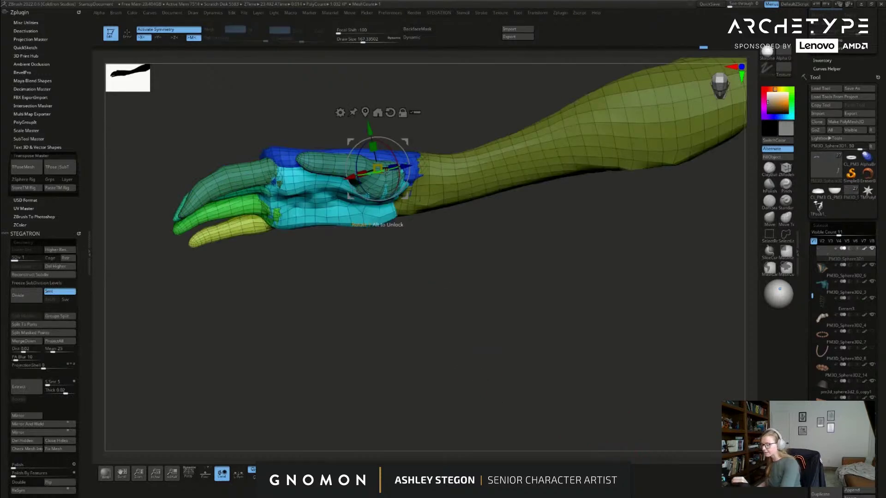
{"action": "right_click_drag", "start_coordinate": [449, 196], "coordinate": [499, 237], "text": "alt"}
{"action": "left_click", "coordinate": [441, 240], "text": "alt"}
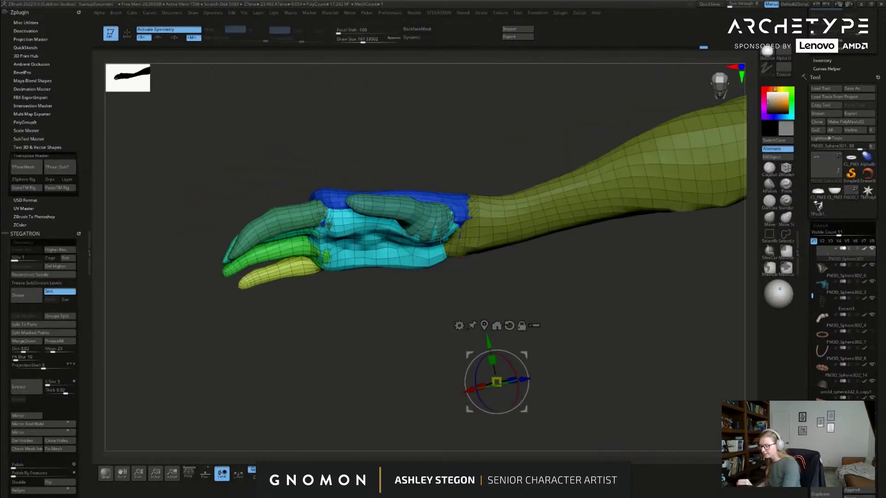
{"action": "left_click_drag", "start_coordinate": [433, 223], "coordinate": [453, 190]}
Step: Show the axe again and rotate the thumb at its base toward the axe's collar
{"action": "left_click_drag", "start_coordinate": [466, 224], "coordinate": [461, 243]}
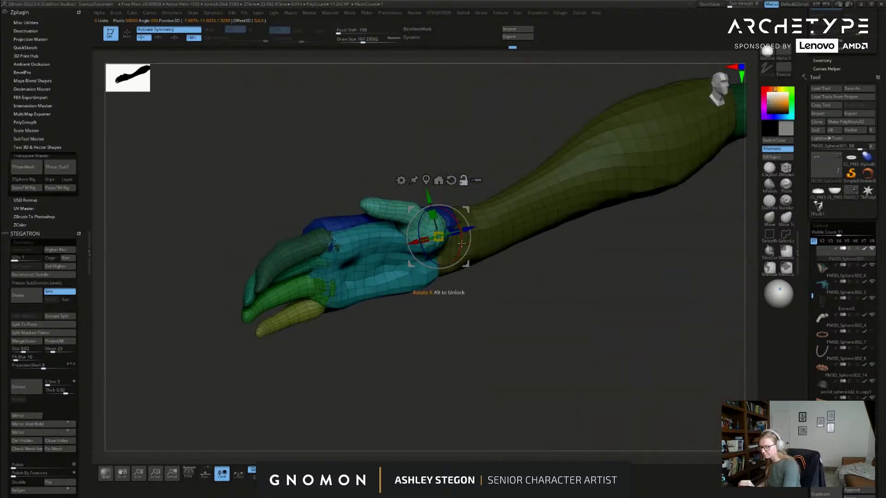
{"action": "left_click_drag", "start_coordinate": [418, 353], "coordinate": [408, 335]}
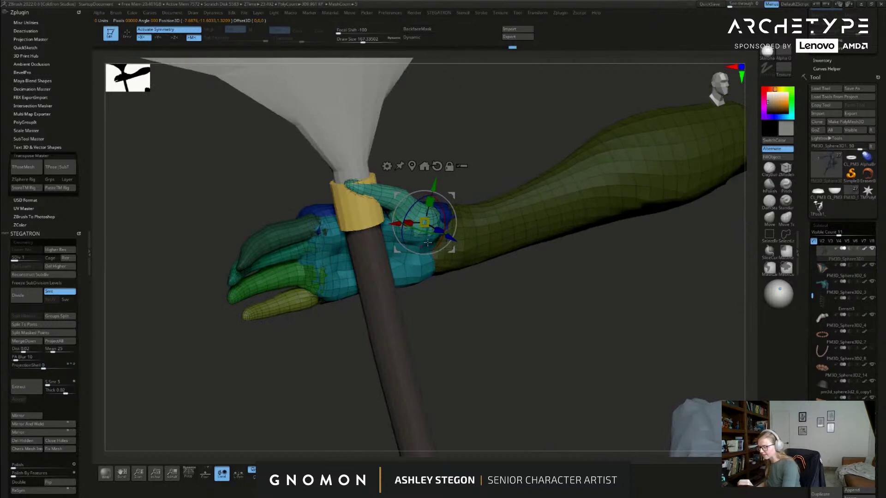
{"action": "right_click_drag", "start_coordinate": [434, 238], "coordinate": [448, 252]}
{"action": "mouse_move", "coordinate": [444, 231]}
{"action": "left_mouse_down"}
{"action": "mouse_move", "coordinate": [453, 245]}
{"action": "mouse_move", "coordinate": [443, 253]}
{"action": "mouse_move", "coordinate": [468, 236]}
{"action": "mouse_move", "coordinate": [468, 218]}
{"action": "mouse_move", "coordinate": [467, 230]}
{"action": "mouse_move", "coordinate": [471, 225]}
{"action": "left_mouse_up"}
Step: Mask the thumb's base and move its unmasked outer part against the axe's collar
{"action": "key", "text": "q"}
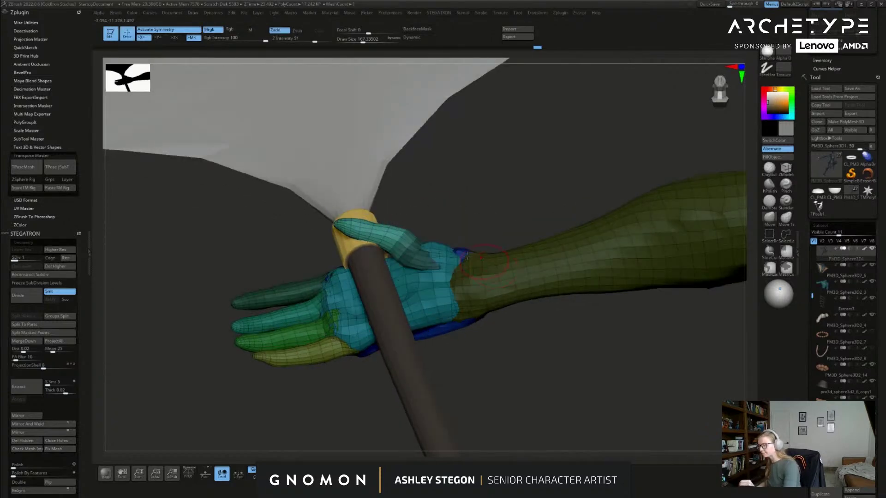
{"action": "key", "text": "w"}
{"action": "left_click_drag", "start_coordinate": [427, 210], "coordinate": [429, 277]}
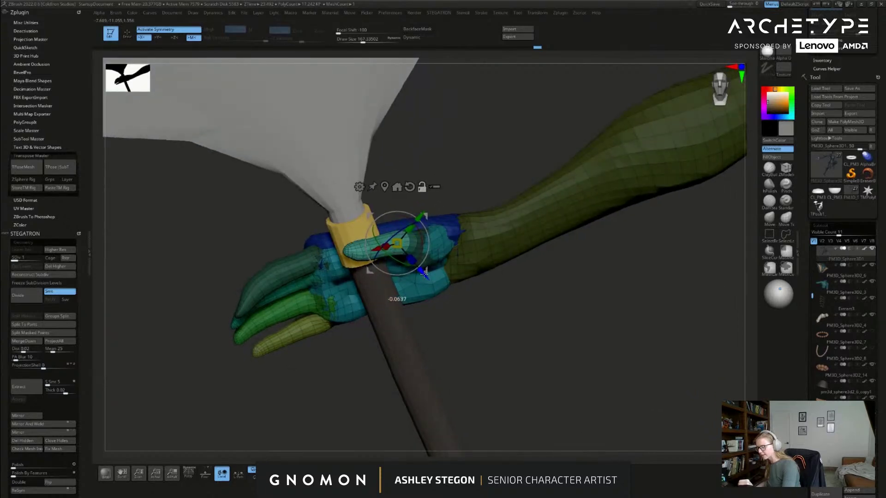
{"action": "mouse_move", "coordinate": [463, 201]}
{"action": "left_mouse_down"}
{"action": "mouse_move", "coordinate": [459, 212]}
{"action": "mouse_move", "coordinate": [394, 190]}
{"action": "mouse_move", "coordinate": [392, 281]}
{"action": "left_mouse_up"}
Step: Mask down to the thumb's tip, rotate and nudge it around the axe's collar, and clear the mask
{"action": "key", "text": "q"}
{"action": "key", "text": "w"}
{"action": "left_click_drag", "start_coordinate": [355, 223], "coordinate": [331, 222]}
{"action": "left_click_drag", "start_coordinate": [426, 192], "coordinate": [427, 173]}
{"action": "left_click_drag", "start_coordinate": [396, 202], "coordinate": [454, 206]}
{"action": "left_click_drag", "start_coordinate": [395, 228], "coordinate": [381, 235]}
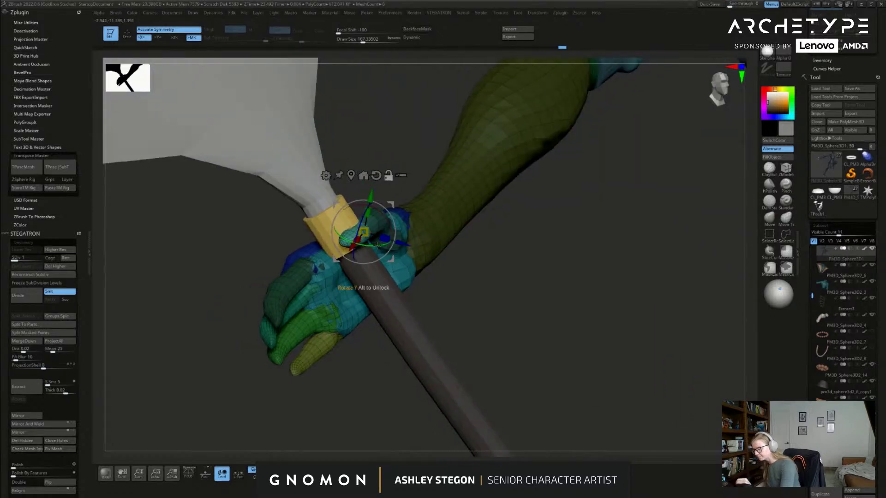
{"action": "right_click_drag", "start_coordinate": [385, 246], "coordinate": [384, 233]}
{"action": "left_click_drag", "start_coordinate": [398, 272], "coordinate": [393, 268]}
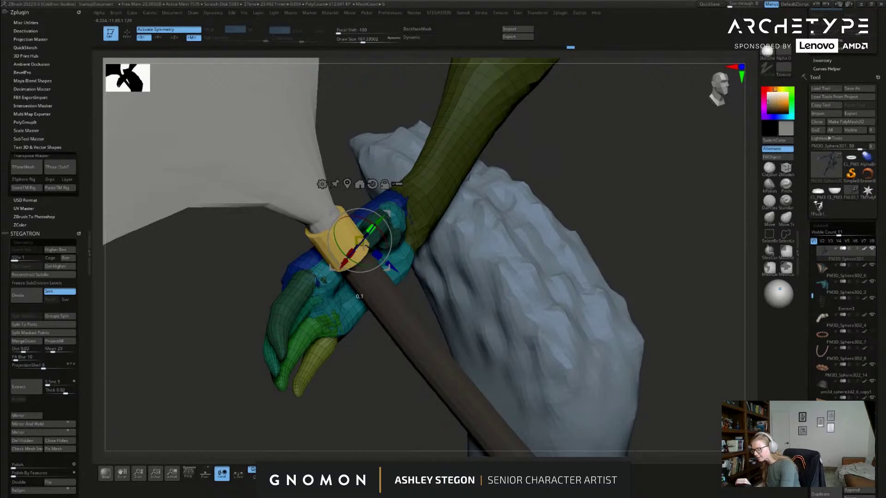
{"action": "right_click_drag", "start_coordinate": [388, 236], "coordinate": [361, 202]}
{"action": "mouse_move", "coordinate": [359, 203]}
{"action": "left_mouse_down"}
{"action": "mouse_move", "coordinate": [344, 192]}
{"action": "mouse_move", "coordinate": [362, 190]}
{"action": "left_mouse_up"}
{"action": "key", "text": "q"}
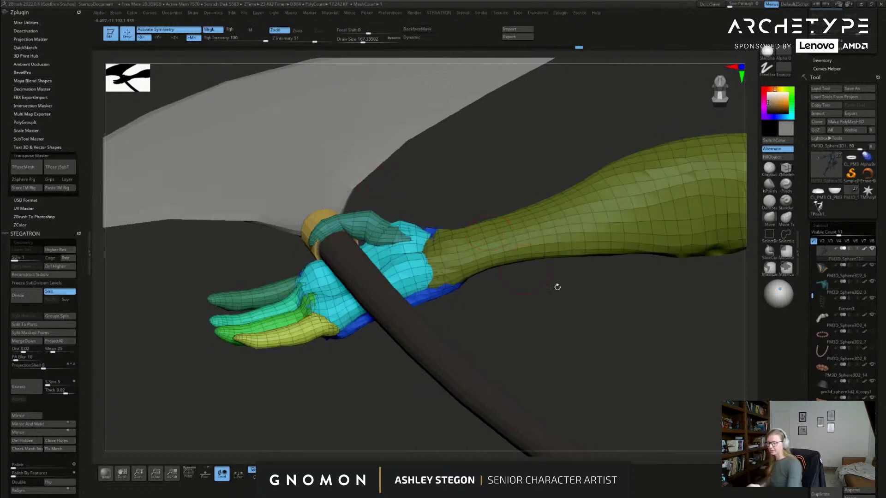
Step: Select the axe, adjust its fit in the thumb's grip with the transform gizmo, and reselect the body
{"action": "left_click", "coordinate": [785, 217]}
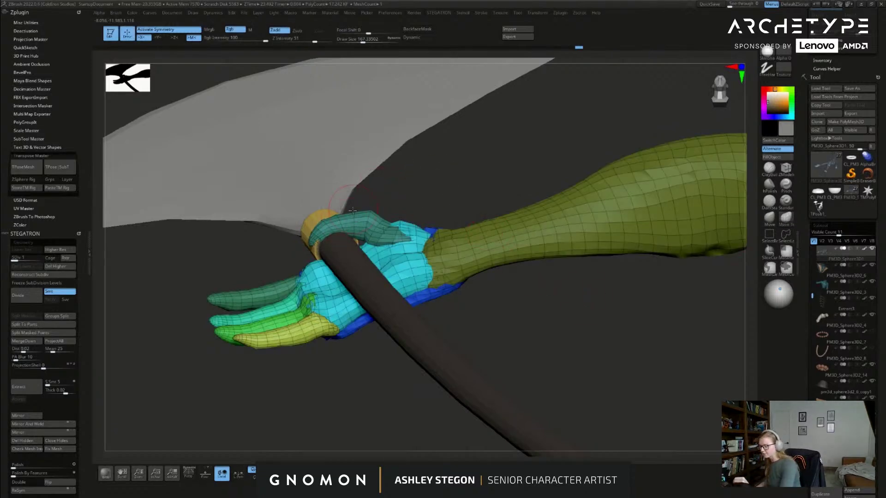
{"action": "right_click_drag", "start_coordinate": [400, 188], "coordinate": [361, 293]}
{"action": "left_click", "coordinate": [374, 313], "text": "alt"}
{"action": "mouse_move", "coordinate": [516, 340]}
{"action": "right_mouse_down", "text": "ctrl"}
{"action": "mouse_move", "coordinate": [456, 277]}
{"action": "mouse_move", "coordinate": [544, 328]}
{"action": "mouse_move", "coordinate": [540, 348]}
{"action": "mouse_move", "coordinate": [540, 312]}
{"action": "right_mouse_up", "text": "ctrl"}
{"action": "key", "text": "w"}
{"action": "left_click", "coordinate": [506, 371]}
{"action": "left_click_drag", "start_coordinate": [521, 400], "coordinate": [518, 404], "text": "alt"}
{"action": "key", "text": "q"}
{"action": "mouse_move", "coordinate": [323, 109]}
{"action": "right_mouse_down", "text": "alt"}
{"action": "mouse_move", "coordinate": [369, 212]}
{"action": "mouse_move", "coordinate": [369, 258]}
{"action": "mouse_move", "coordinate": [383, 287]}
{"action": "mouse_move", "coordinate": [359, 277]}
{"action": "right_mouse_up", "text": "alt"}
{"action": "left_click", "coordinate": [369, 224], "text": "alt"}
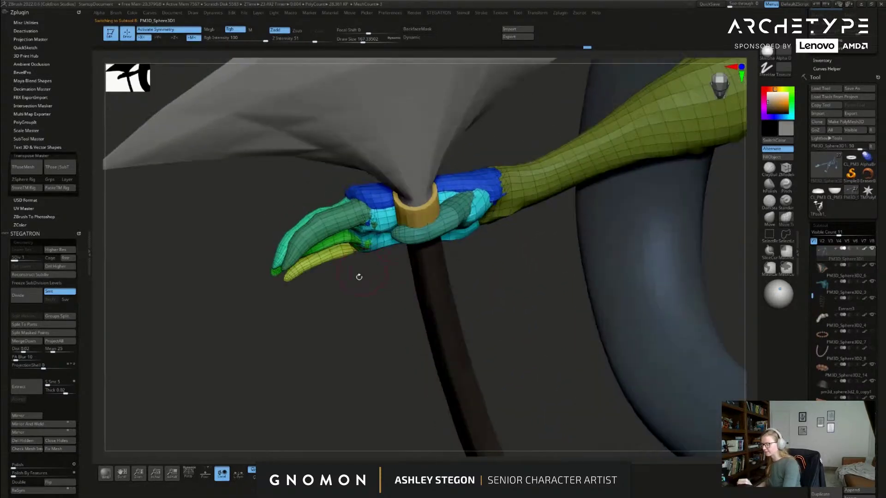
Step: Hide the back-of-hand polygroup, isolate the body, and mask everything except the fingers of the outstretched hand
{"action": "left_click", "coordinate": [375, 202], "text": "ctrl+shift"}
{"action": "left_click_drag", "start_coordinate": [356, 277], "coordinate": [365, 277], "text": "ctrl+shift"}
{"action": "right_click_drag", "start_coordinate": [367, 270], "coordinate": [369, 295]}
{"action": "left_click", "coordinate": [346, 473]}
{"action": "mouse_move", "coordinate": [363, 220]}
{"action": "right_mouse_down"}
{"action": "mouse_move", "coordinate": [378, 330]}
{"action": "mouse_move", "coordinate": [385, 308]}
{"action": "right_mouse_up"}
{"action": "mouse_move", "coordinate": [372, 189]}
{"action": "left_mouse_down", "text": "ctrl"}
{"action": "mouse_move", "coordinate": [327, 186]}
{"action": "mouse_move", "coordinate": [380, 311]}
{"action": "left_mouse_up", "text": "ctrl"}
{"action": "mouse_move", "coordinate": [424, 169]}
{"action": "right_mouse_down"}
{"action": "mouse_move", "coordinate": [443, 198]}
{"action": "mouse_move", "coordinate": [435, 256]}
{"action": "right_mouse_up"}
{"action": "left_click", "coordinate": [395, 297], "text": "ctrl"}
Step: Place the gizmo at the knuckles of the outstretched hand and test a downward bend of the fingers, undoing it
{"action": "key", "text": "w"}
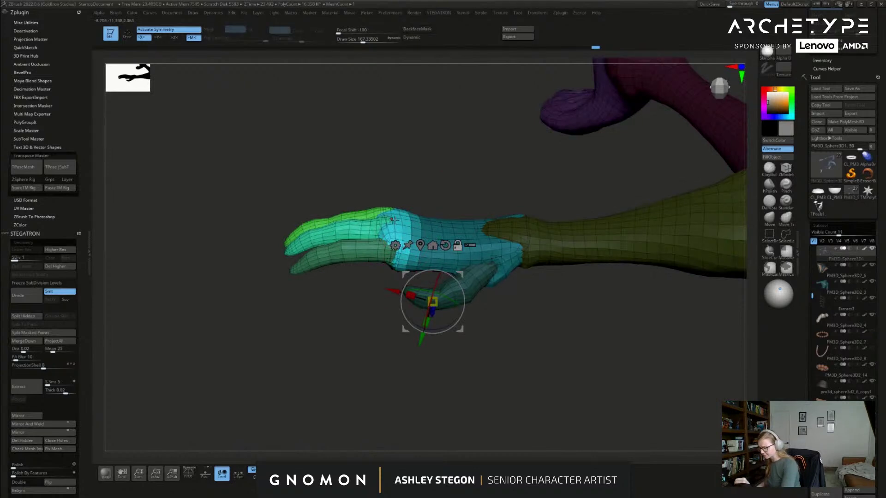
{"action": "left_click", "coordinate": [392, 220], "text": "alt"}
{"action": "mouse_move", "coordinate": [436, 187]}
{"action": "right_mouse_down"}
{"action": "mouse_move", "coordinate": [436, 227]}
{"action": "mouse_move", "coordinate": [430, 196]}
{"action": "right_mouse_up"}
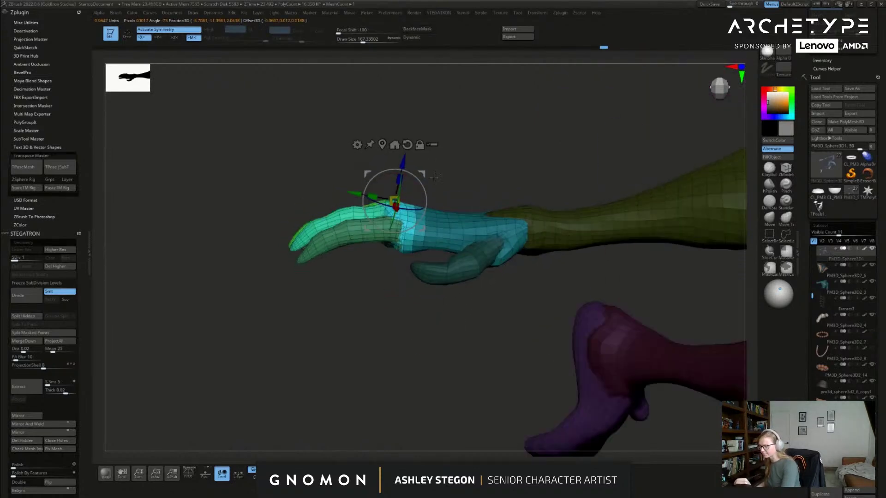
{"action": "left_click_drag", "start_coordinate": [424, 201], "coordinate": [415, 178]}
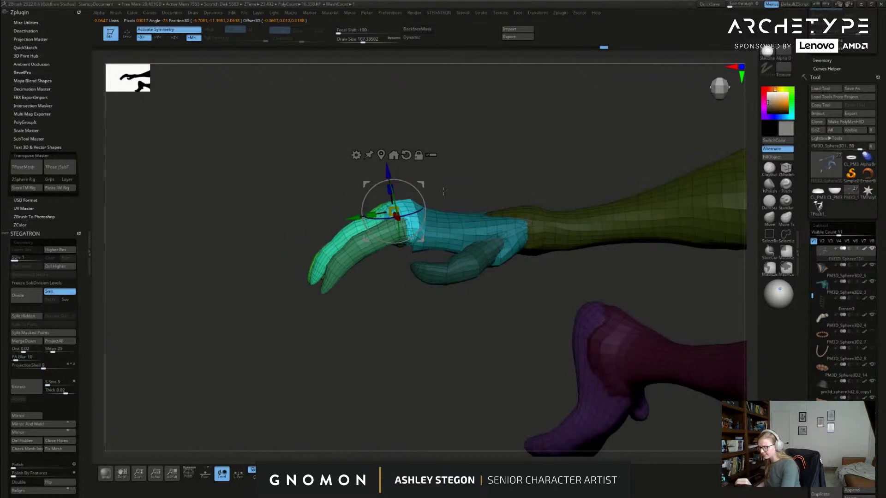
{"action": "right_click_drag", "start_coordinate": [436, 196], "coordinate": [440, 177]}
{"action": "key", "text": "ctrl+z"}
{"action": "left_click_drag", "start_coordinate": [425, 182], "coordinate": [424, 183], "text": "alt"}
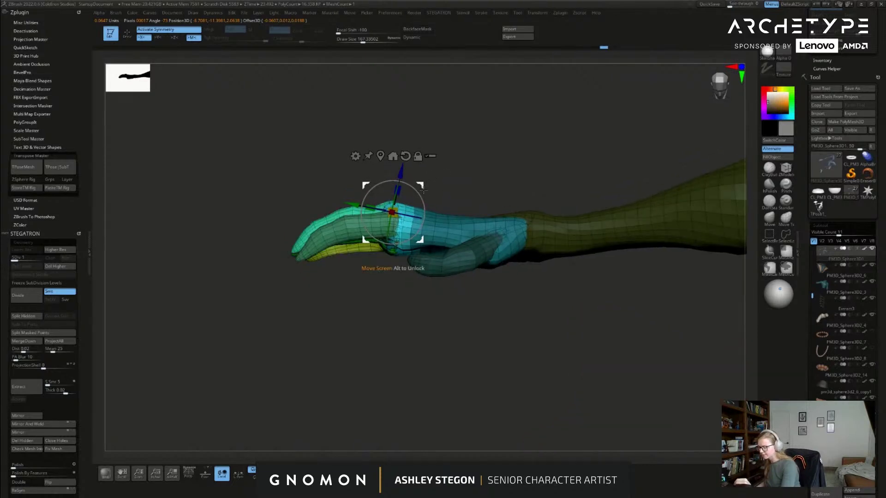
Step: Refine the mask at the knuckles and rotate the unmasked fingers down toward the palm
{"action": "left_click_drag", "start_coordinate": [405, 285], "coordinate": [423, 265], "text": "ctrl"}
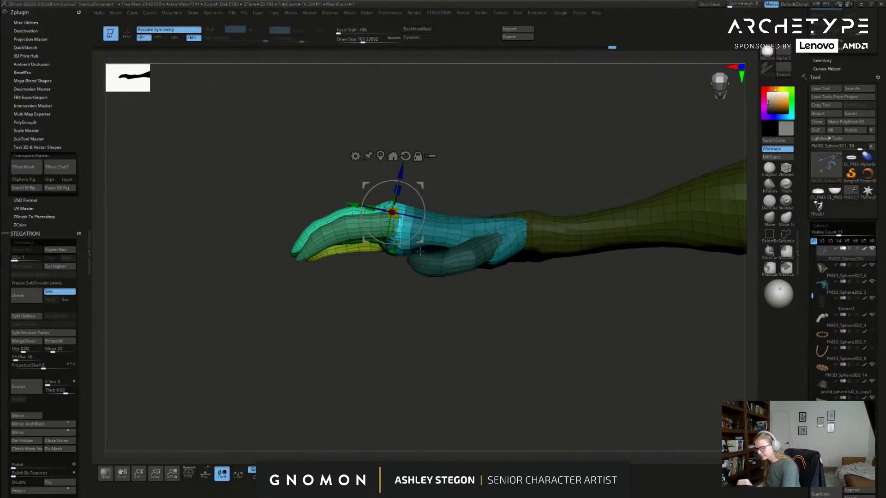
{"action": "left_click_drag", "start_coordinate": [421, 191], "coordinate": [443, 161]}
{"action": "mouse_move", "coordinate": [420, 186]}
{"action": "left_mouse_down"}
{"action": "mouse_move", "coordinate": [415, 193]}
{"action": "mouse_move", "coordinate": [437, 196]}
{"action": "mouse_move", "coordinate": [417, 202]}
{"action": "mouse_move", "coordinate": [409, 192]}
{"action": "mouse_move", "coordinate": [438, 163]}
{"action": "mouse_move", "coordinate": [439, 148]}
{"action": "left_mouse_up"}
Step: Set the brush size to 187, smooth the bent knuckles, and bring the axe back into view with the hand
{"action": "key", "text": "q"}
{"action": "key", "text": "s"}
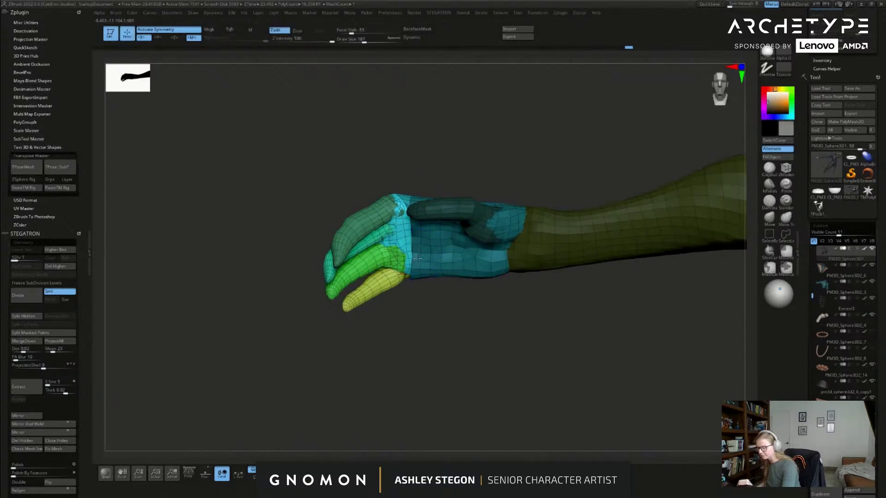
{"action": "left_click_drag", "start_coordinate": [442, 306], "coordinate": [449, 277]}
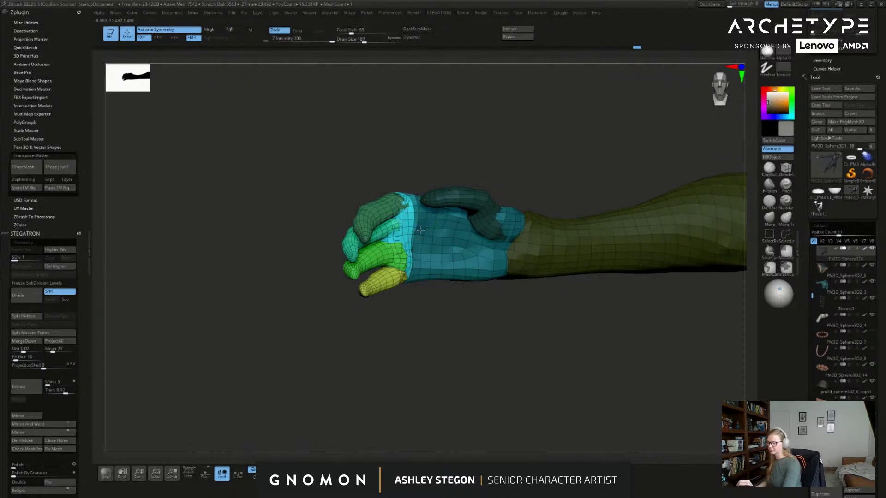
{"action": "left_click_drag", "start_coordinate": [439, 319], "coordinate": [399, 408]}
{"action": "key", "text": "shift+f"}
{"action": "key", "text": "shift+f"}
{"action": "left_click_drag", "start_coordinate": [406, 307], "coordinate": [458, 295]}
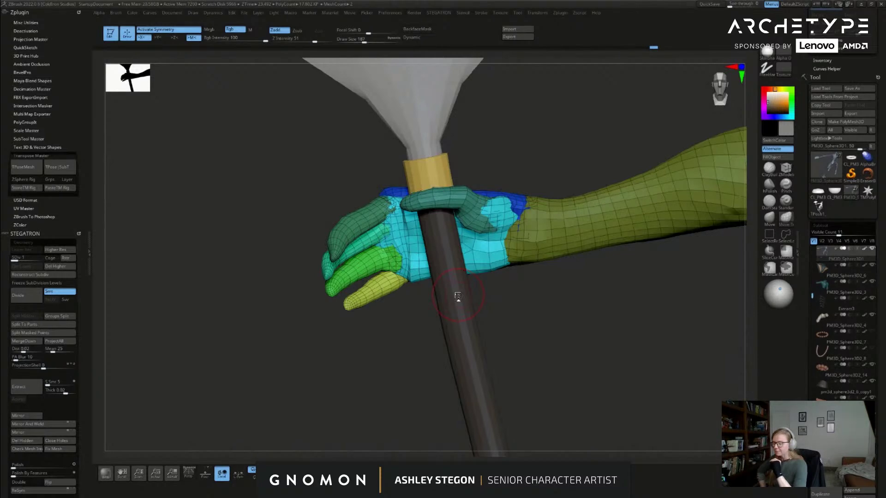
Step: Mask everything except the index finger and align the gizmo with it at its base knuckle
{"action": "right_click_drag", "start_coordinate": [383, 221], "coordinate": [420, 224]}
{"action": "key", "text": "w"}
{"action": "mouse_move", "coordinate": [323, 230]}
{"action": "right_mouse_down"}
{"action": "mouse_move", "coordinate": [361, 229]}
{"action": "mouse_move", "coordinate": [323, 297]}
{"action": "right_mouse_up"}
{"action": "left_click_drag", "start_coordinate": [314, 282], "coordinate": [282, 337], "text": "alt"}
{"action": "right_click_drag", "start_coordinate": [283, 336], "coordinate": [351, 280]}
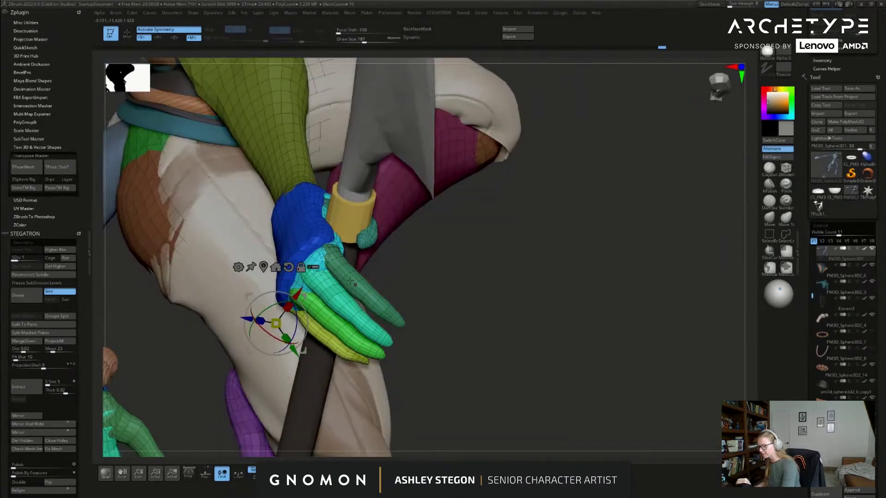
{"action": "left_click", "coordinate": [340, 266], "text": "ctrl"}
{"action": "left_click_drag", "start_coordinate": [340, 266], "coordinate": [447, 280], "text": "alt"}
{"action": "left_click", "coordinate": [328, 261], "text": "alt"}
{"action": "left_click_drag", "start_coordinate": [335, 270], "coordinate": [355, 292], "text": "alt"}
{"action": "right_click_drag", "start_coordinate": [404, 274], "coordinate": [259, 273]}
Step: Rotate the index finger inward at its base so that it reaches across the axe shaft
{"action": "left_click_drag", "start_coordinate": [338, 252], "coordinate": [340, 255]}
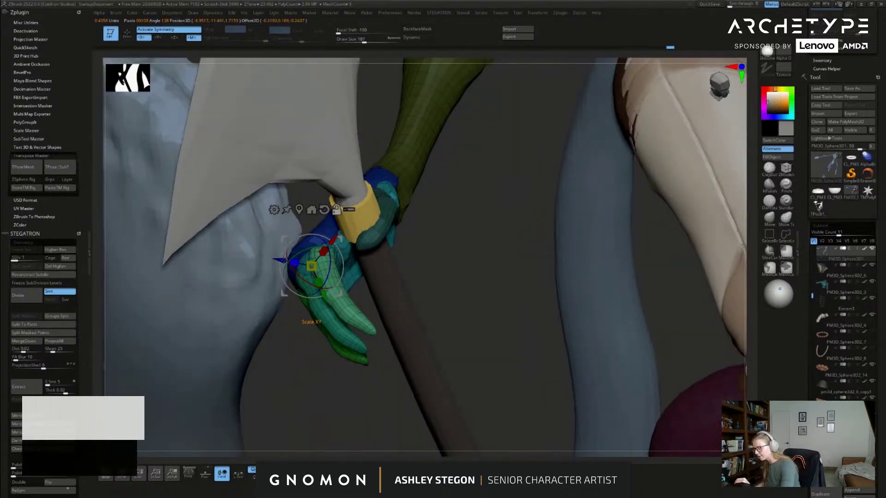
{"action": "right_click_drag", "start_coordinate": [392, 272], "coordinate": [323, 263]}
{"action": "left_click_drag", "start_coordinate": [313, 279], "coordinate": [367, 289], "text": "alt"}
{"action": "right_click_drag", "start_coordinate": [368, 288], "coordinate": [395, 295]}
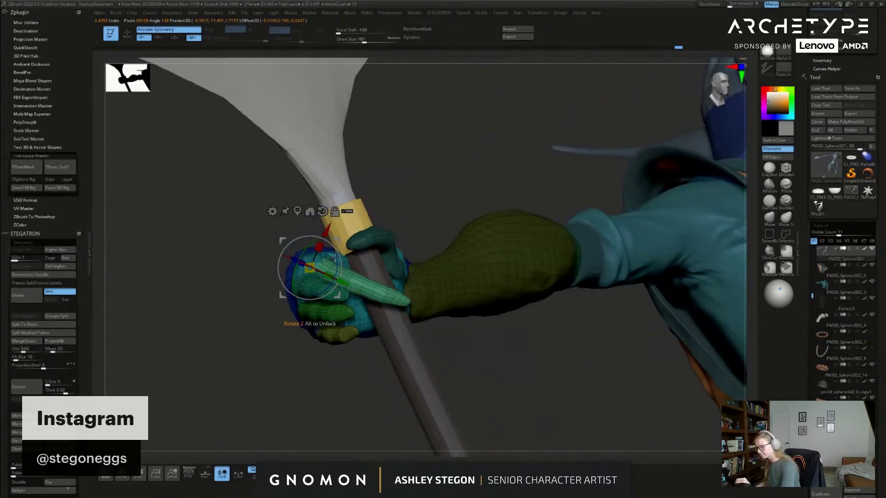
{"action": "right_click_drag", "start_coordinate": [401, 258], "coordinate": [341, 262]}
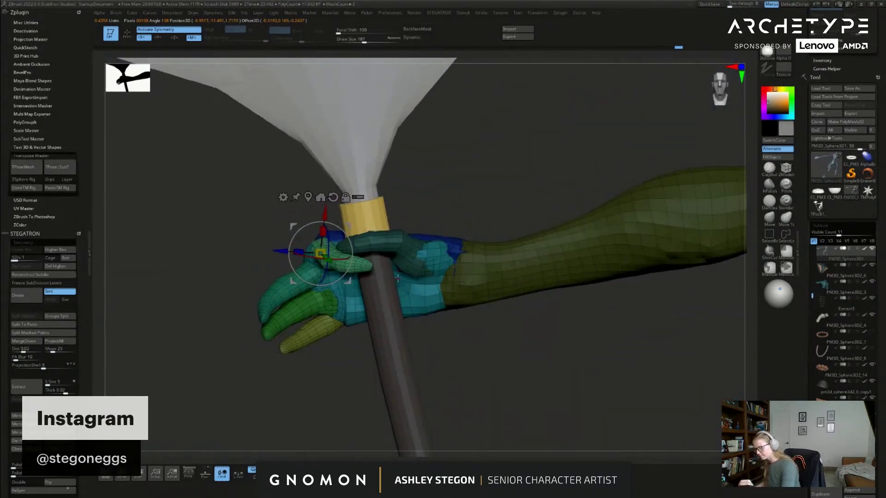
{"action": "left_click_drag", "start_coordinate": [340, 261], "coordinate": [333, 262]}
{"action": "right_click_drag", "start_coordinate": [412, 282], "coordinate": [420, 303]}
{"action": "key", "text": "q"}
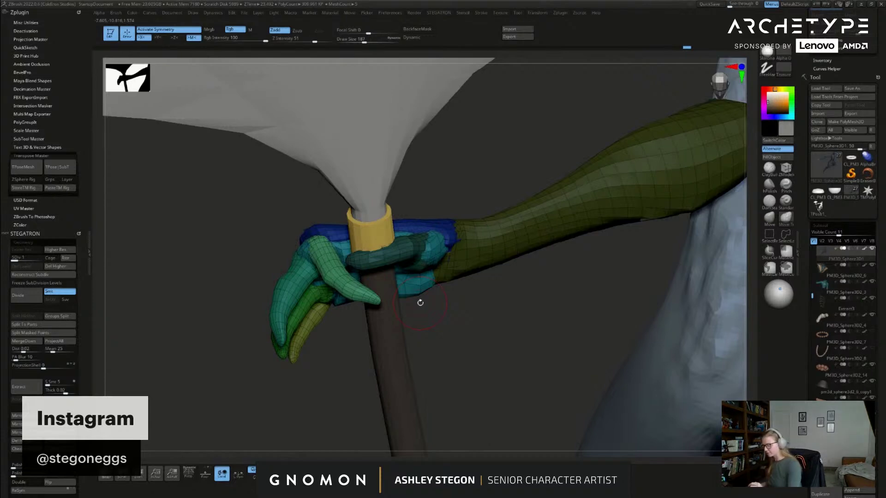
Step: Isolate the body without the polyframe and refine the index finger's rotation at its base
{"action": "right_click_drag", "start_coordinate": [420, 302], "coordinate": [459, 348]}
{"action": "key", "text": "shift+f"}
{"action": "key", "text": "w"}
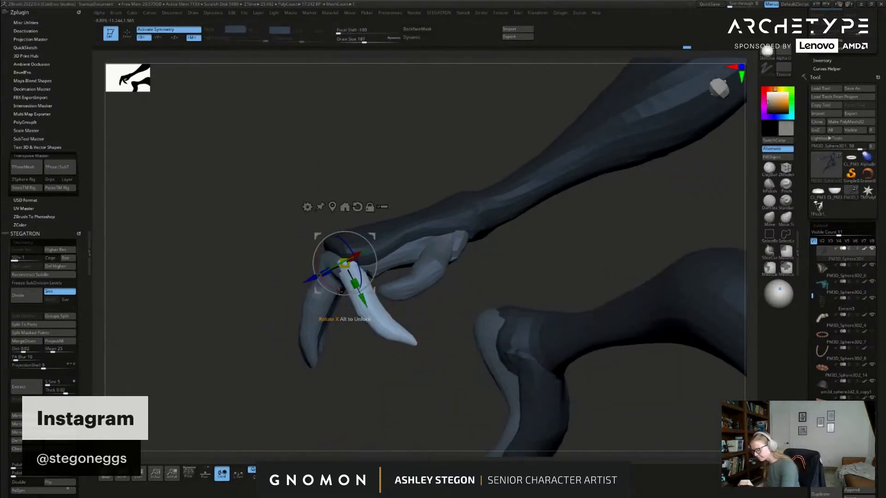
{"action": "left_click_drag", "start_coordinate": [339, 292], "coordinate": [328, 287]}
{"action": "key", "text": "q"}
Step: Mask the index finger's base segment and rotate its outer part around the shaft's position
{"action": "mouse_move", "coordinate": [462, 268]}
{"action": "left_mouse_down", "text": "ctrl"}
{"action": "mouse_move", "coordinate": [378, 223]}
{"action": "mouse_move", "coordinate": [319, 310]}
{"action": "mouse_move", "coordinate": [362, 331]}
{"action": "mouse_move", "coordinate": [365, 353]}
{"action": "left_mouse_up", "text": "ctrl"}
{"action": "key", "text": "w"}
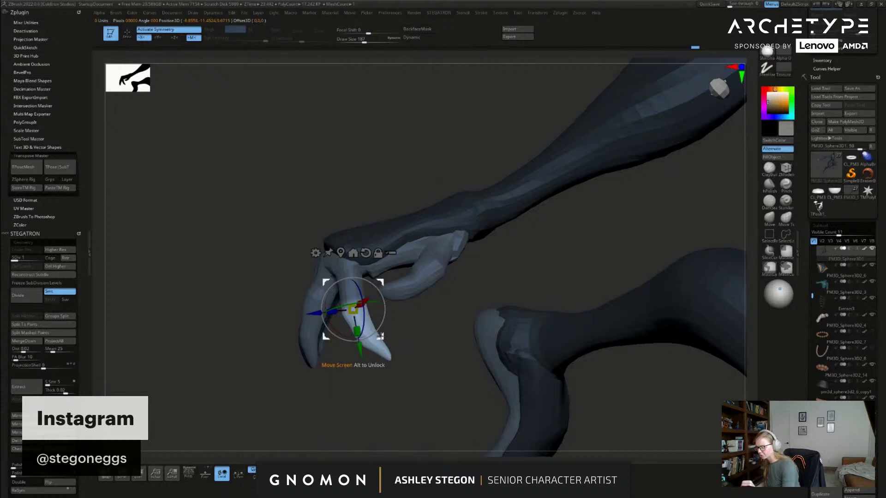
{"action": "right_click_drag", "start_coordinate": [388, 340], "coordinate": [337, 333]}
{"action": "left_click_drag", "start_coordinate": [338, 334], "coordinate": [374, 331]}
{"action": "right_click_drag", "start_coordinate": [424, 335], "coordinate": [410, 295]}
{"action": "left_click_drag", "start_coordinate": [385, 296], "coordinate": [387, 300]}
{"action": "key", "text": "q"}
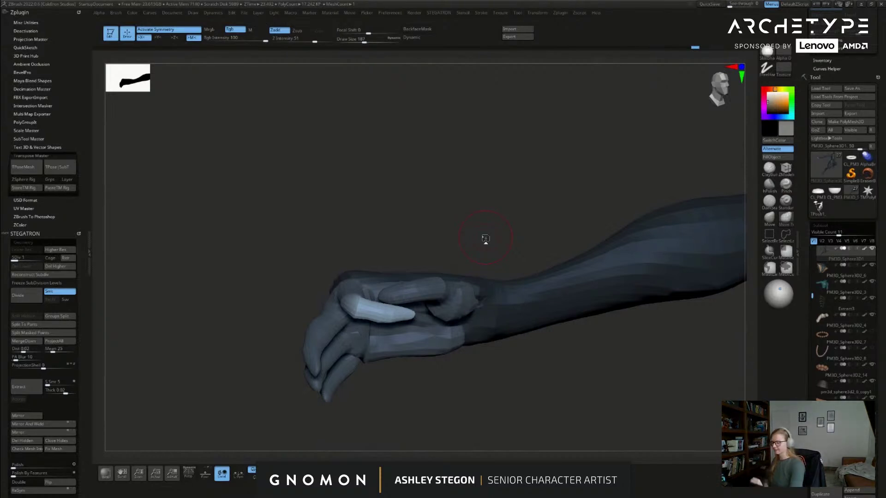
Step: Clear the mask and pull the thumb's base out over the palm with the Move Topological brush at size 324
{"action": "left_click_drag", "start_coordinate": [498, 398], "coordinate": [463, 202]}
{"action": "key", "text": "shift+f"}
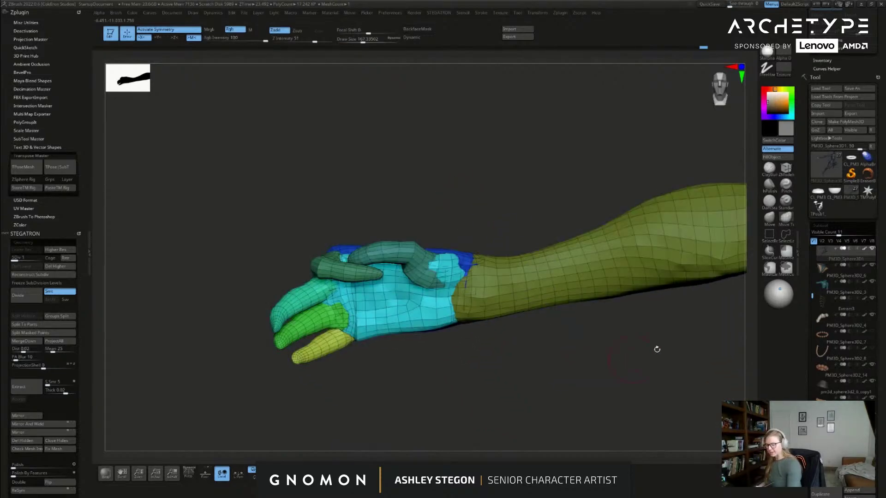
{"action": "left_click", "coordinate": [788, 226]}
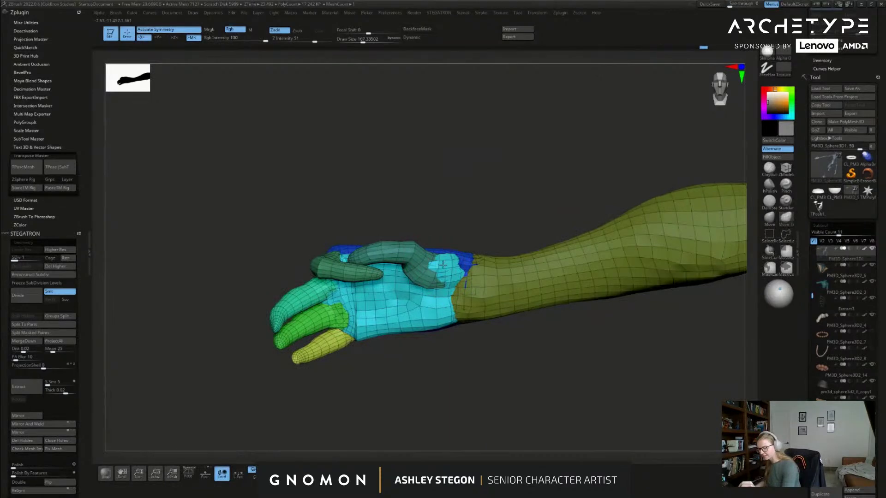
{"action": "key", "text": "s"}
{"action": "mouse_move", "coordinate": [441, 262]}
{"action": "left_mouse_down"}
{"action": "mouse_move", "coordinate": [451, 263]}
{"action": "mouse_move", "coordinate": [446, 270]}
{"action": "left_mouse_up"}
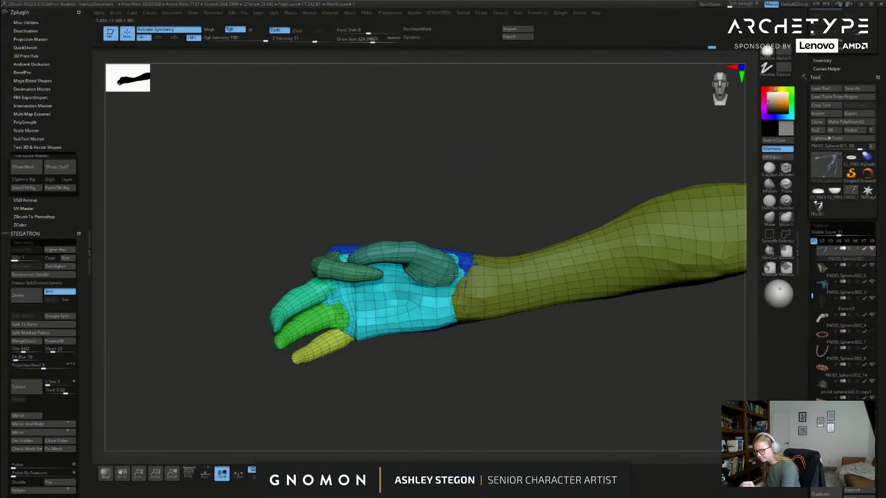
Step: Smooth the thumb's base and surrounding hand, lowering the brush size to about 257 and 223
{"action": "key", "text": "s"}
{"action": "left_click_drag", "start_coordinate": [469, 234], "coordinate": [464, 235]}
{"action": "key", "text": "shift+f"}
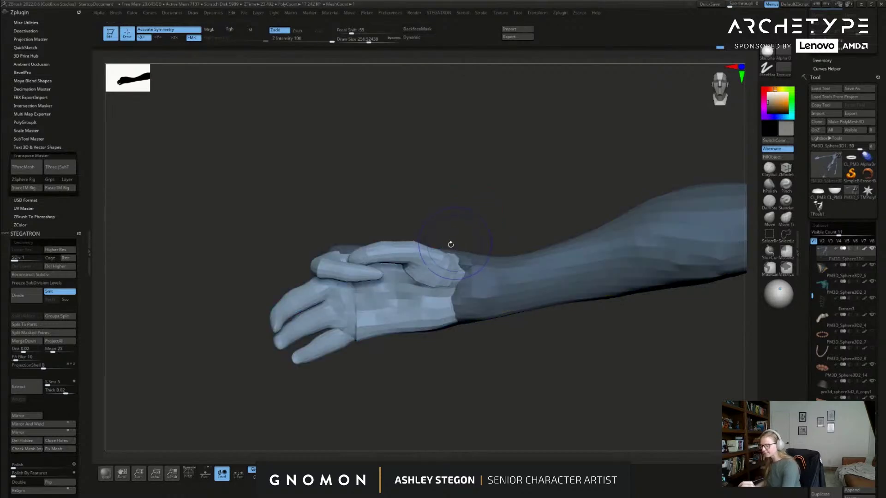
{"action": "right_click_drag", "start_coordinate": [342, 316], "coordinate": [400, 295], "text": "alt"}
{"action": "key", "text": "s"}
{"action": "left_click_drag", "start_coordinate": [452, 345], "coordinate": [450, 345]}
{"action": "key", "text": "shift+f"}
Step: Mask everything except the middle finger and set the gizmo at its base, aligned along the finger
{"action": "right_click_drag", "start_coordinate": [422, 339], "coordinate": [545, 314]}
{"action": "key", "text": "w"}
{"action": "left_click", "coordinate": [394, 271], "text": "ctrl"}
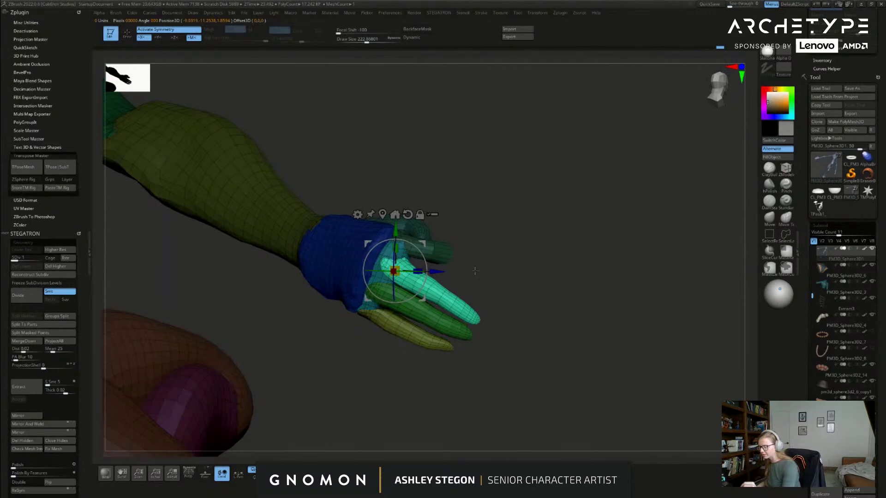
{"action": "left_click_drag", "start_coordinate": [423, 244], "coordinate": [397, 227], "text": "alt"}
{"action": "left_click", "coordinate": [398, 268]}
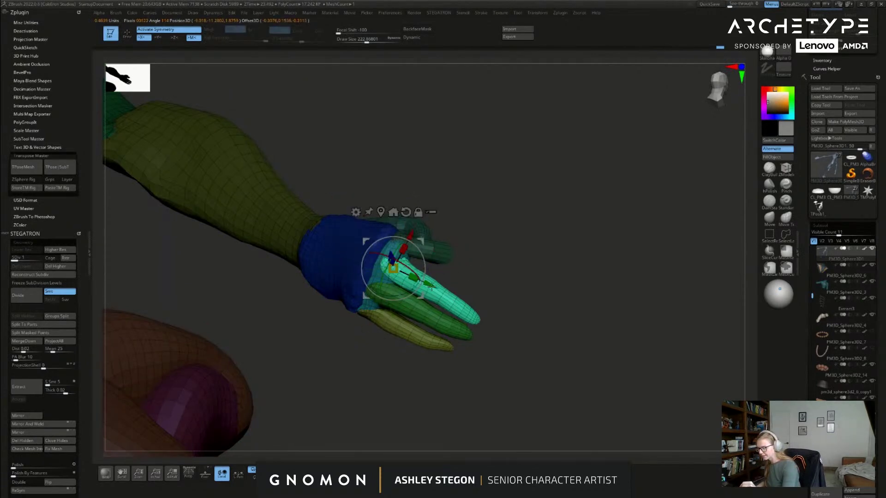
Step: Rotate the middle finger inward at its base to sit below the index finger
{"action": "left_click_drag", "start_coordinate": [466, 272], "coordinate": [416, 258]}
{"action": "left_click_drag", "start_coordinate": [502, 296], "coordinate": [394, 341]}
{"action": "left_click_drag", "start_coordinate": [420, 237], "coordinate": [417, 278]}
{"action": "mouse_move", "coordinate": [471, 259]}
{"action": "left_mouse_down"}
{"action": "mouse_move", "coordinate": [449, 297]}
{"action": "mouse_move", "coordinate": [443, 272]}
{"action": "left_mouse_up"}
Step: Mask the middle finger's base segment and bend its outer part inward by about 40 degrees
{"action": "key", "text": "q"}
{"action": "mouse_move", "coordinate": [357, 237]}
{"action": "left_mouse_down", "text": "ctrl"}
{"action": "mouse_move", "coordinate": [330, 325]}
{"action": "mouse_move", "coordinate": [409, 324]}
{"action": "mouse_move", "coordinate": [406, 272]}
{"action": "left_mouse_up", "text": "ctrl"}
{"action": "key", "text": "w"}
{"action": "left_click_drag", "start_coordinate": [415, 308], "coordinate": [455, 321], "text": "alt"}
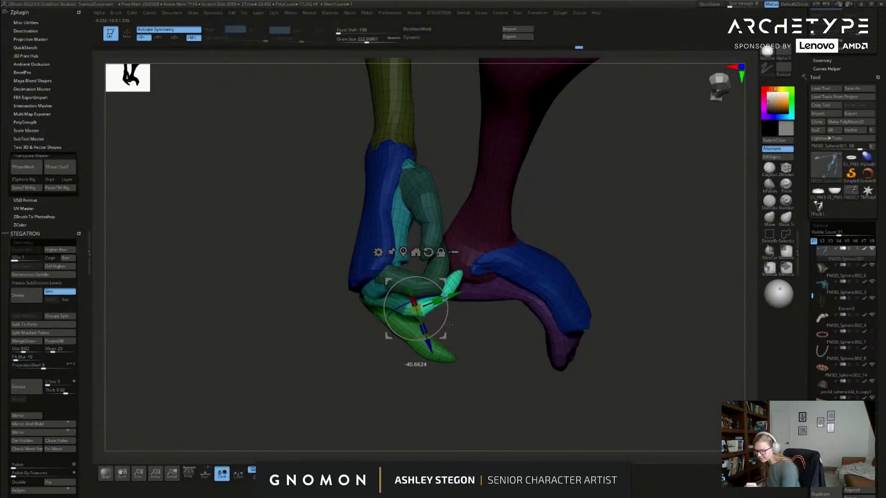
Step: Mask down to the middle finger's tip, bend the tip by about 21 degrees, and clear the mask
{"action": "key", "text": "q"}
{"action": "left_click_drag", "start_coordinate": [376, 344], "coordinate": [442, 326], "text": "ctrl"}
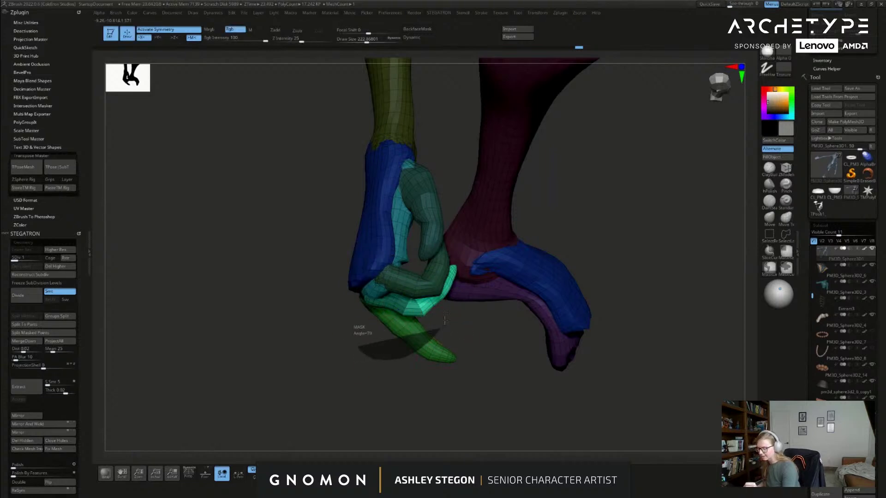
{"action": "left_click_drag", "start_coordinate": [437, 279], "coordinate": [436, 280], "text": "ctrl"}
{"action": "key", "text": "w"}
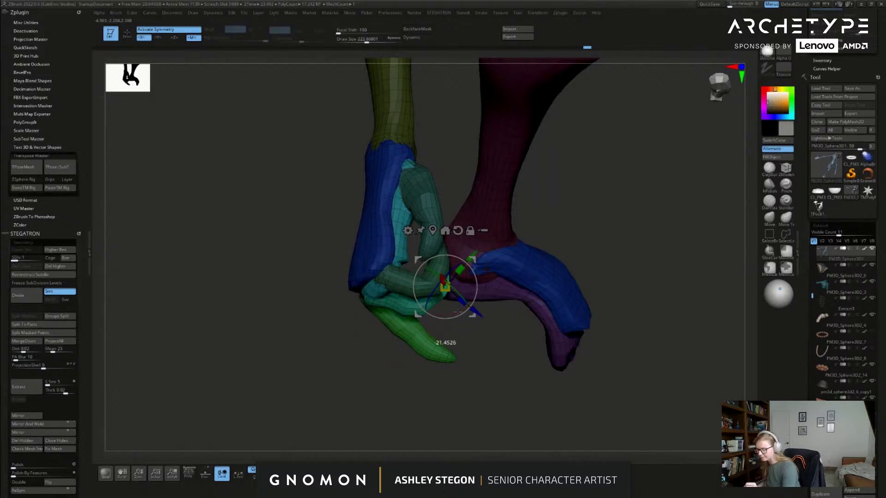
{"action": "key", "text": "q"}
{"action": "mouse_move", "coordinate": [481, 352]}
{"action": "left_mouse_down"}
{"action": "mouse_move", "coordinate": [477, 287]}
{"action": "mouse_move", "coordinate": [507, 309]}
{"action": "mouse_move", "coordinate": [415, 321]}
{"action": "left_mouse_up"}
{"action": "key", "text": "w"}
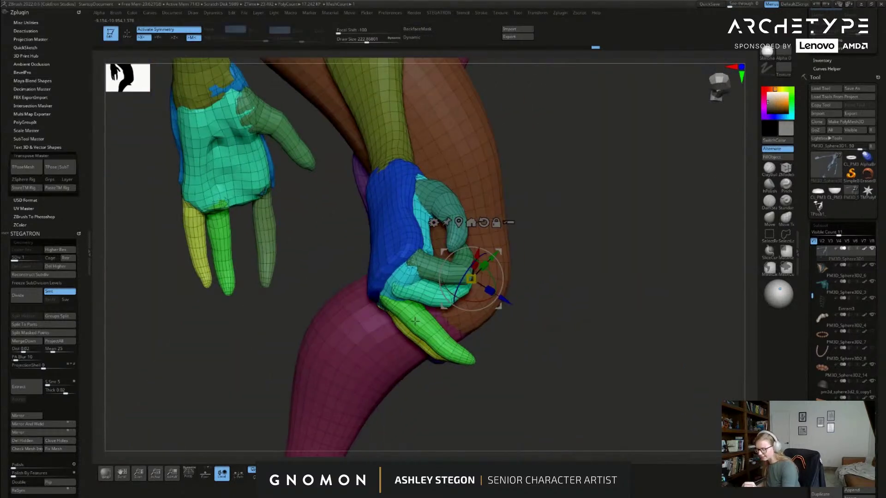
Step: Try rotating the ring finger at its base with everything else masked, and clear the mask
{"action": "left_click", "coordinate": [390, 309], "text": "ctrl"}
{"action": "left_click_drag", "start_coordinate": [521, 314], "coordinate": [669, 258]}
{"action": "left_click_drag", "start_coordinate": [739, 176], "coordinate": [431, 333], "text": "alt"}
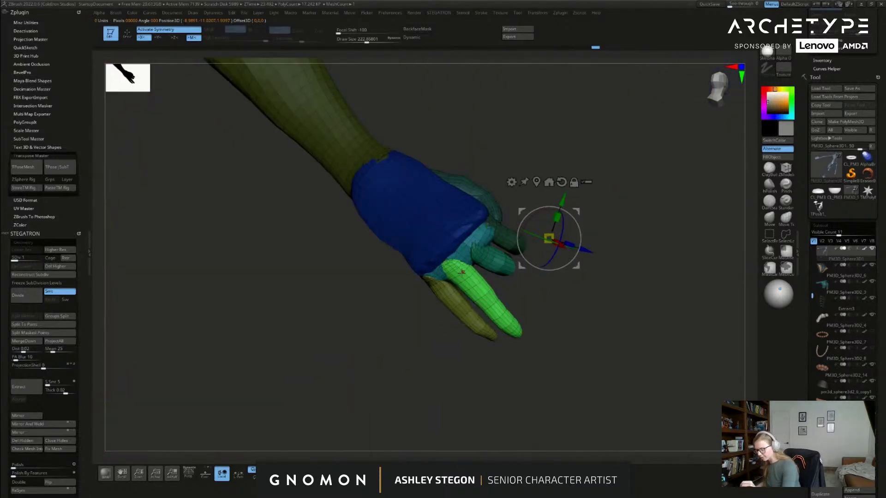
{"action": "left_click_drag", "start_coordinate": [544, 298], "coordinate": [443, 302]}
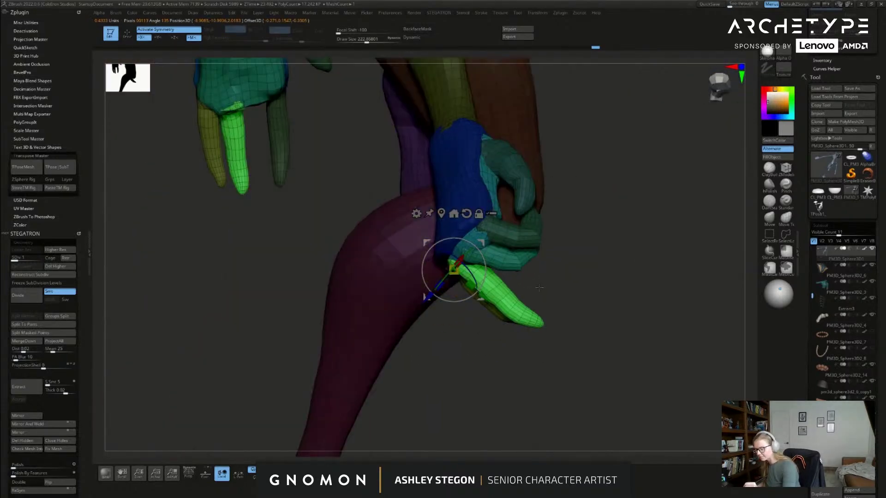
{"action": "left_click_drag", "start_coordinate": [516, 305], "coordinate": [471, 306]}
{"action": "left_click_drag", "start_coordinate": [482, 244], "coordinate": [491, 236], "text": "alt"}
{"action": "left_click_drag", "start_coordinate": [468, 292], "coordinate": [483, 284]}
{"action": "key", "text": "ctrl+z"}
{"action": "left_click_drag", "start_coordinate": [611, 257], "coordinate": [549, 261], "text": "alt"}
{"action": "left_click_drag", "start_coordinate": [346, 232], "coordinate": [636, 313]}
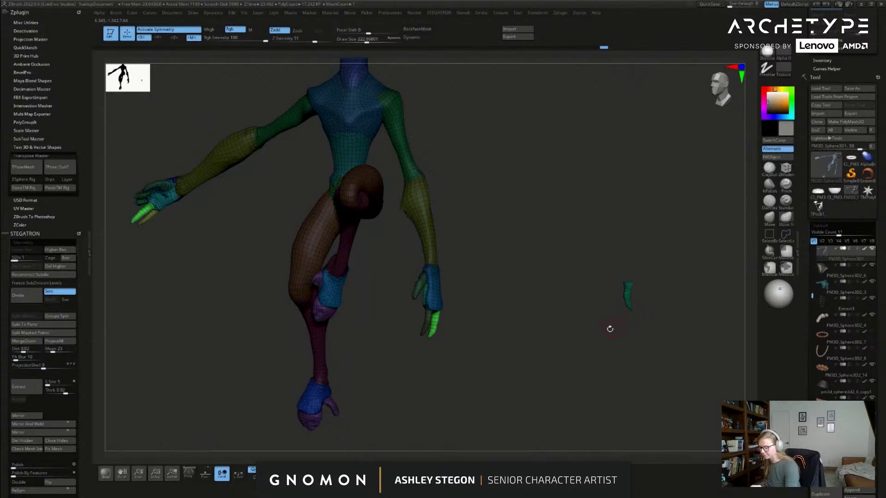
{"action": "left_click_drag", "start_coordinate": [593, 334], "coordinate": [602, 346], "text": "ctrl"}
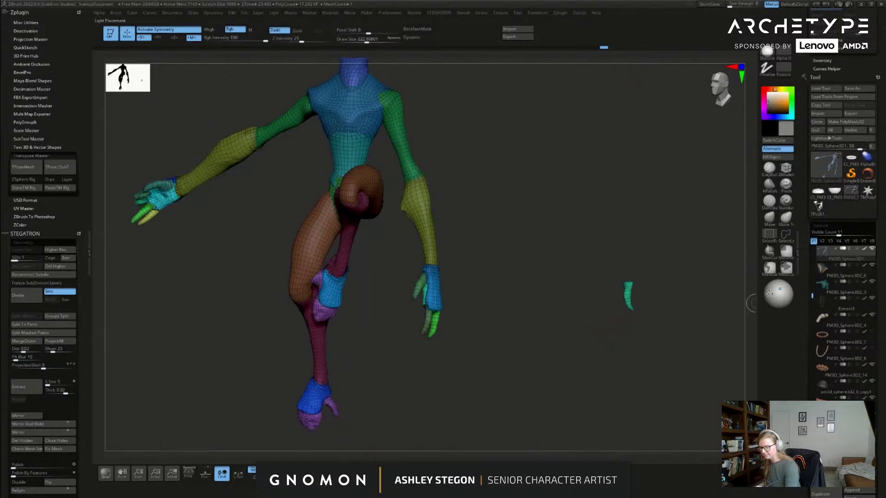
Step: Isolate the middle fingers' shared polygroup, split it into a separate group per finger, and show the whole body
{"action": "left_click", "coordinate": [629, 297], "text": "ctrl+shift"}
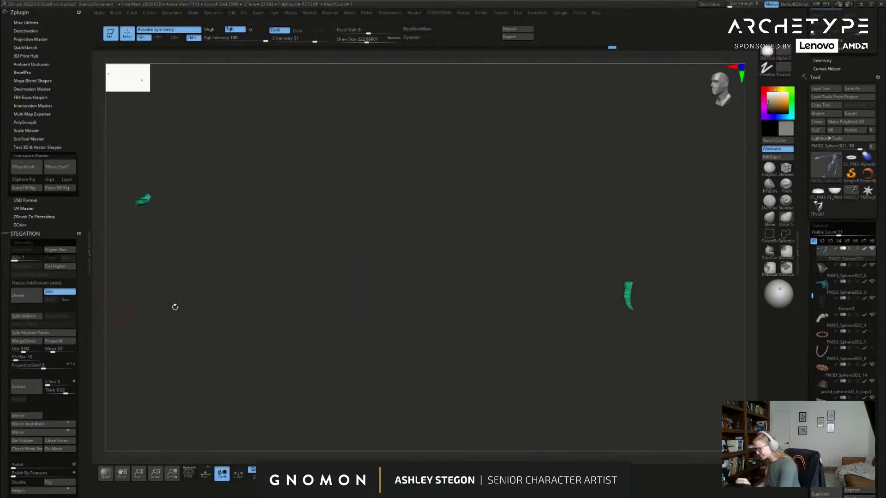
{"action": "key", "text": "space"}
{"action": "left_click", "coordinate": [638, 439]}
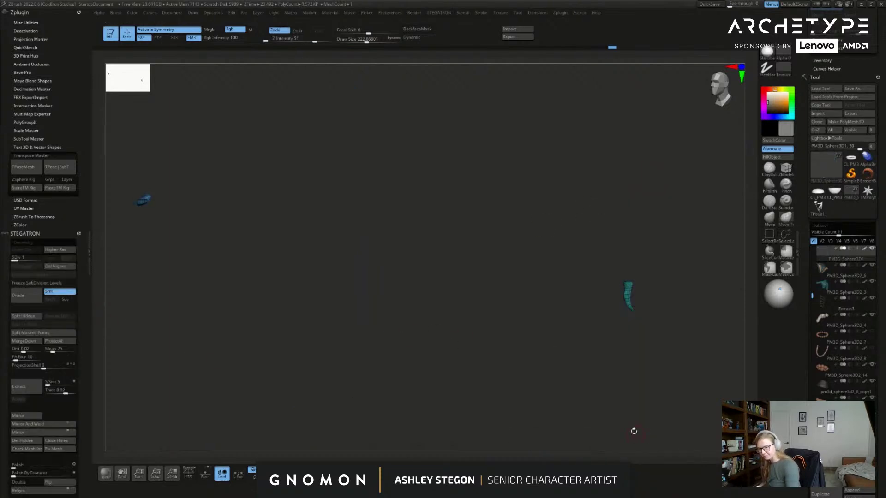
{"action": "left_click", "coordinate": [624, 372], "text": "ctrl+shift"}
Step: Mask everything except the stray middle finger and move it back toward the lowered hand
{"action": "key", "text": "w"}
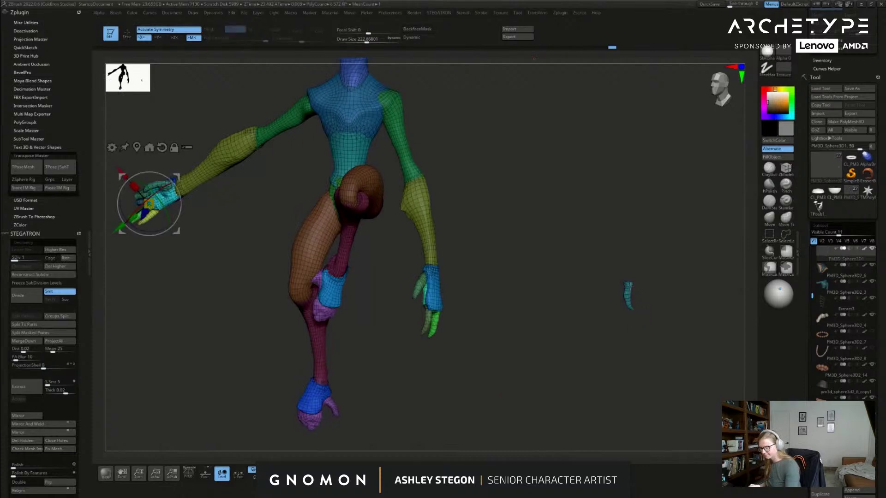
{"action": "left_click", "coordinate": [629, 295], "text": "ctrl"}
{"action": "left_click_drag", "start_coordinate": [642, 274], "coordinate": [475, 285]}
{"action": "left_click_drag", "start_coordinate": [495, 283], "coordinate": [617, 409]}
Step: Turn off symmetry and move and rotate the stray middle finger into place at the lowered hand's knuckle
{"action": "key", "text": "x"}
{"action": "left_click", "coordinate": [503, 305], "text": "alt"}
{"action": "left_click_drag", "start_coordinate": [554, 295], "coordinate": [322, 261]}
{"action": "left_click_drag", "start_coordinate": [480, 270], "coordinate": [450, 304]}
{"action": "left_click_drag", "start_coordinate": [391, 282], "coordinate": [424, 275]}
{"action": "left_click_drag", "start_coordinate": [471, 277], "coordinate": [436, 276]}
{"action": "left_click_drag", "start_coordinate": [387, 278], "coordinate": [419, 234]}
{"action": "mouse_move", "coordinate": [485, 226]}
{"action": "left_mouse_down"}
{"action": "mouse_move", "coordinate": [440, 201]}
{"action": "mouse_move", "coordinate": [440, 166]}
{"action": "left_mouse_up"}
{"action": "mouse_move", "coordinate": [428, 203]}
{"action": "left_mouse_down"}
{"action": "mouse_move", "coordinate": [428, 188]}
{"action": "mouse_move", "coordinate": [481, 213]}
{"action": "left_mouse_up"}
Step: Clear the mask and smooth the palm of the outstretched hand beside the curled fingers
{"action": "key", "text": "q"}
{"action": "left_click_drag", "start_coordinate": [484, 249], "coordinate": [493, 275], "text": "alt"}
{"action": "left_click_drag", "start_coordinate": [531, 235], "coordinate": [535, 319], "text": "alt"}
{"action": "left_click_drag", "start_coordinate": [387, 247], "coordinate": [420, 365], "text": "alt"}
{"action": "left_click_drag", "start_coordinate": [401, 323], "coordinate": [458, 333]}
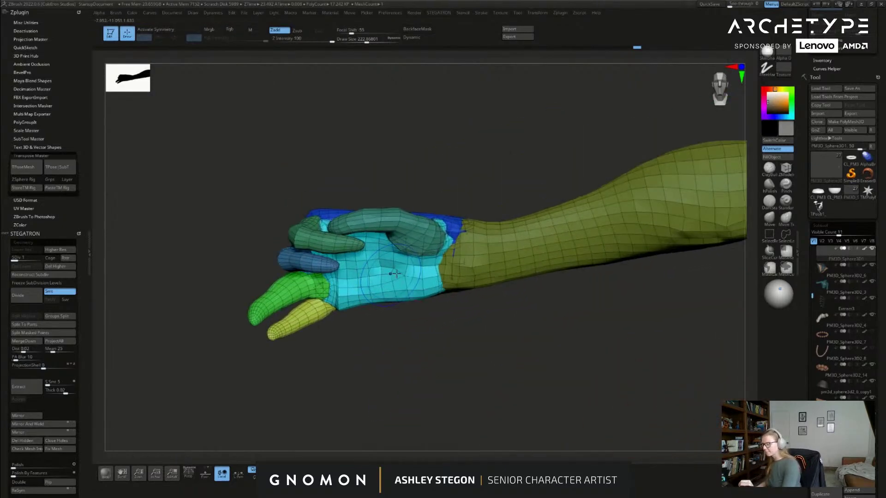
{"action": "left_click_drag", "start_coordinate": [352, 318], "coordinate": [341, 374]}
{"action": "key", "text": "w"}
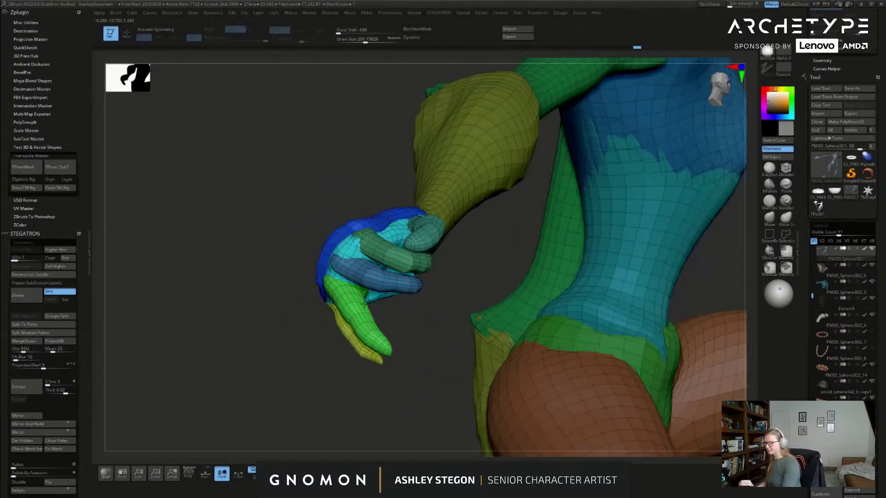
Step: Mask everything except the bright green ring finger and rotate it at its knuckle to curl toward the palm
{"action": "left_click", "coordinate": [348, 318], "text": "ctrl"}
{"action": "left_click_drag", "start_coordinate": [291, 342], "coordinate": [383, 351]}
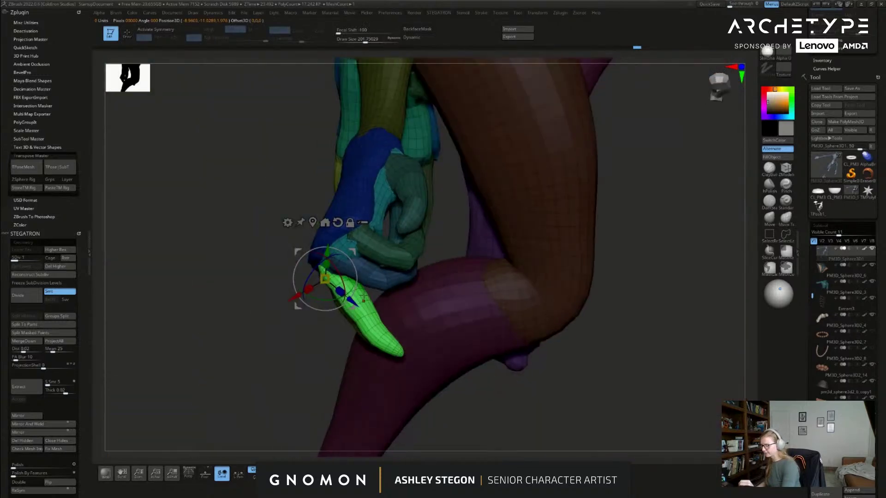
{"action": "left_click_drag", "start_coordinate": [318, 323], "coordinate": [366, 329]}
{"action": "left_click_drag", "start_coordinate": [286, 258], "coordinate": [258, 258], "text": "alt"}
{"action": "left_click_drag", "start_coordinate": [240, 240], "coordinate": [345, 239]}
{"action": "mouse_move", "coordinate": [182, 290]}
{"action": "left_mouse_down", "text": "ctrl"}
{"action": "mouse_move", "coordinate": [106, 325]}
{"action": "mouse_move", "coordinate": [130, 334]}
{"action": "left_mouse_up", "text": "ctrl"}
{"action": "mouse_move", "coordinate": [577, 293]}
{"action": "left_mouse_down"}
{"action": "mouse_move", "coordinate": [564, 316]}
{"action": "mouse_move", "coordinate": [572, 314]}
{"action": "mouse_move", "coordinate": [545, 323]}
{"action": "mouse_move", "coordinate": [510, 297]}
{"action": "left_mouse_up"}
{"action": "left_click_drag", "start_coordinate": [449, 318], "coordinate": [561, 319], "text": "alt"}
{"action": "left_click_drag", "start_coordinate": [483, 297], "coordinate": [498, 323]}
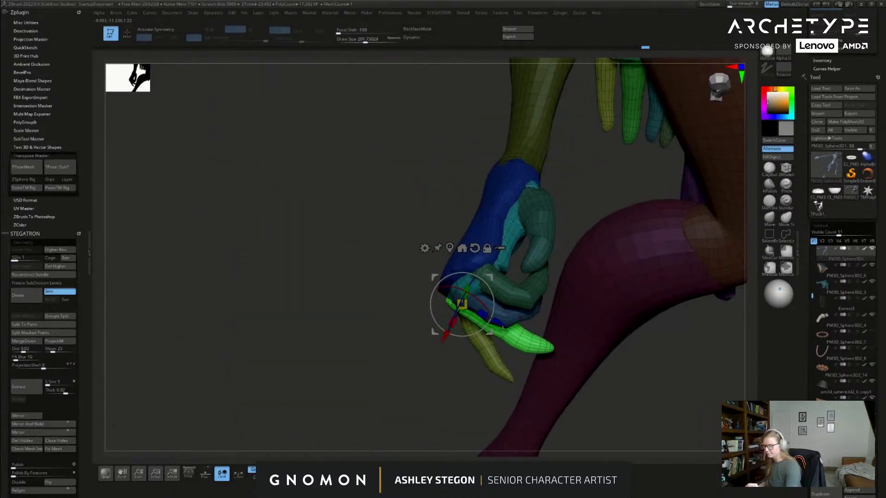
Step: Mask the base half of the ring finger and rotate its outer half inward to wrap around the grip
{"action": "key", "text": "q"}
{"action": "mouse_move", "coordinate": [459, 358]}
{"action": "left_mouse_down"}
{"action": "mouse_move", "coordinate": [390, 372]}
{"action": "mouse_move", "coordinate": [396, 295]}
{"action": "left_mouse_up"}
{"action": "mouse_move", "coordinate": [387, 262]}
{"action": "left_mouse_down", "text": "ctrl"}
{"action": "mouse_move", "coordinate": [369, 375]}
{"action": "mouse_move", "coordinate": [426, 357]}
{"action": "mouse_move", "coordinate": [442, 298]}
{"action": "left_mouse_up", "text": "ctrl"}
{"action": "key", "text": "w"}
{"action": "mouse_move", "coordinate": [475, 332]}
{"action": "left_mouse_down"}
{"action": "mouse_move", "coordinate": [491, 304]}
{"action": "mouse_move", "coordinate": [548, 267]}
{"action": "mouse_move", "coordinate": [503, 282]}
{"action": "mouse_move", "coordinate": [477, 306]}
{"action": "left_mouse_up"}
{"action": "key", "text": "f"}
{"action": "left_click_drag", "start_coordinate": [382, 277], "coordinate": [378, 307], "text": "alt"}
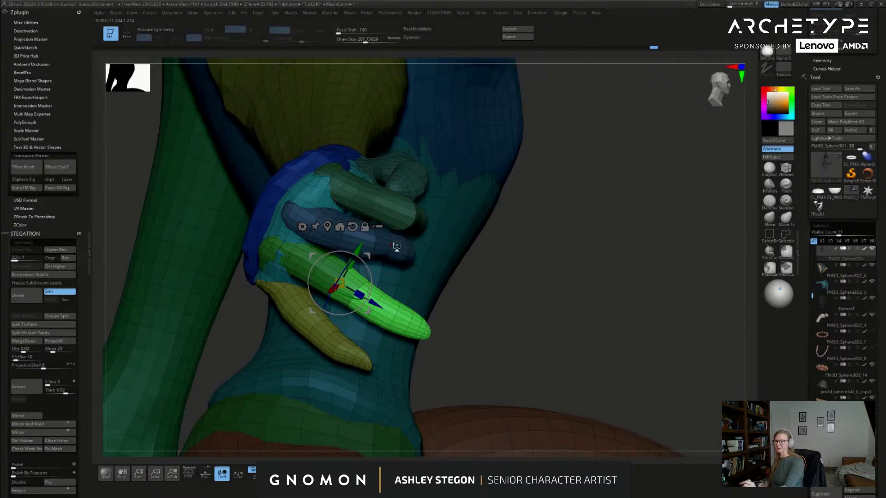
{"action": "left_click_drag", "start_coordinate": [484, 293], "coordinate": [369, 355]}
{"action": "left_click_drag", "start_coordinate": [345, 310], "coordinate": [340, 323]}
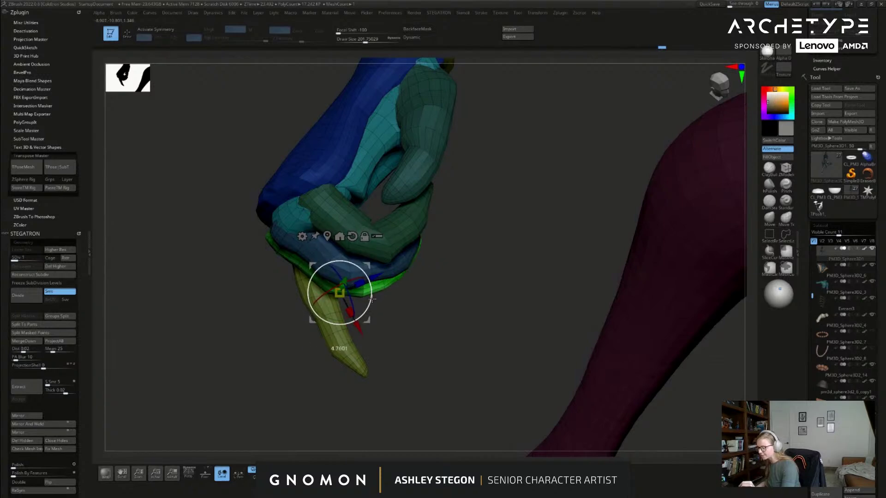
{"action": "left_click_drag", "start_coordinate": [396, 299], "coordinate": [367, 259]}
Step: Isolate the arm and mask everything except the little finger, with the gizmo pivot at its knuckle
{"action": "key", "text": "q"}
{"action": "left_click_drag", "start_coordinate": [437, 338], "coordinate": [465, 353]}
{"action": "mouse_move", "coordinate": [392, 346]}
{"action": "left_mouse_down"}
{"action": "mouse_move", "coordinate": [410, 319]}
{"action": "mouse_move", "coordinate": [427, 333]}
{"action": "mouse_move", "coordinate": [365, 359]}
{"action": "mouse_move", "coordinate": [388, 342]}
{"action": "mouse_move", "coordinate": [345, 308]}
{"action": "mouse_move", "coordinate": [416, 323]}
{"action": "mouse_move", "coordinate": [440, 365]}
{"action": "left_mouse_up"}
{"action": "left_click", "coordinate": [388, 342], "text": "ctrl+shift"}
{"action": "key", "text": "w"}
{"action": "left_click", "coordinate": [349, 321], "text": "ctrl"}
{"action": "left_click_drag", "start_coordinate": [336, 291], "coordinate": [240, 341], "text": "alt"}
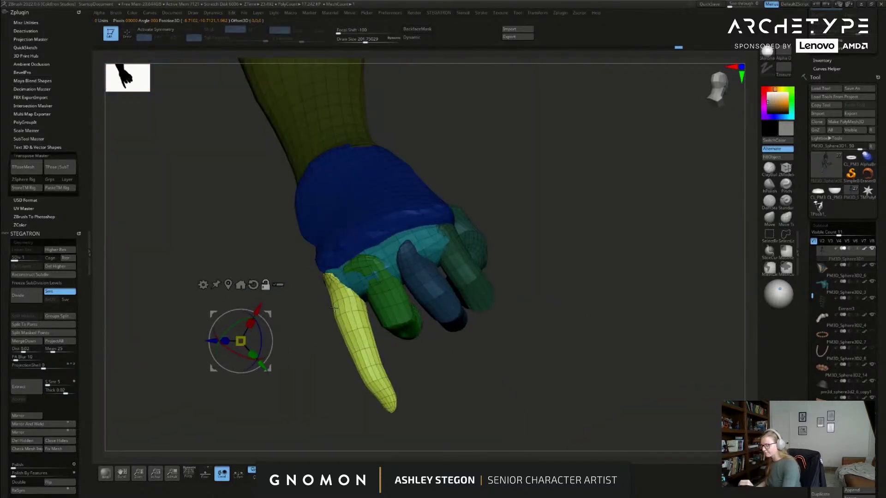
{"action": "left_click", "coordinate": [334, 284]}
{"action": "left_click_drag", "start_coordinate": [399, 335], "coordinate": [514, 320]}
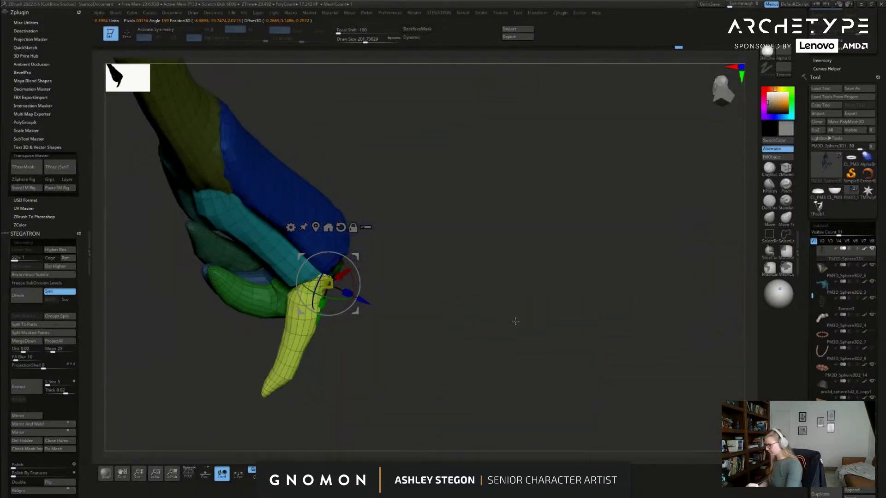
Step: Rotate the little finger at its knuckle to line up with the other curled fingers
{"action": "key", "text": "f"}
{"action": "left_click_drag", "start_coordinate": [503, 434], "coordinate": [471, 369], "text": "alt"}
{"action": "left_click_drag", "start_coordinate": [336, 300], "coordinate": [261, 255], "text": "ctrl"}
{"action": "mouse_move", "coordinate": [507, 323]}
{"action": "left_mouse_down"}
{"action": "mouse_move", "coordinate": [599, 320]}
{"action": "mouse_move", "coordinate": [629, 389]}
{"action": "mouse_move", "coordinate": [620, 328]}
{"action": "mouse_move", "coordinate": [609, 316]}
{"action": "mouse_move", "coordinate": [631, 264]}
{"action": "mouse_move", "coordinate": [557, 290]}
{"action": "left_mouse_up"}
{"action": "key", "text": "f"}
{"action": "left_click_drag", "start_coordinate": [550, 230], "coordinate": [615, 296], "text": "alt"}
{"action": "left_click_drag", "start_coordinate": [600, 224], "coordinate": [563, 230], "text": "alt"}
{"action": "left_click_drag", "start_coordinate": [465, 210], "coordinate": [354, 379], "text": "alt"}
{"action": "left_click", "coordinate": [463, 218]}
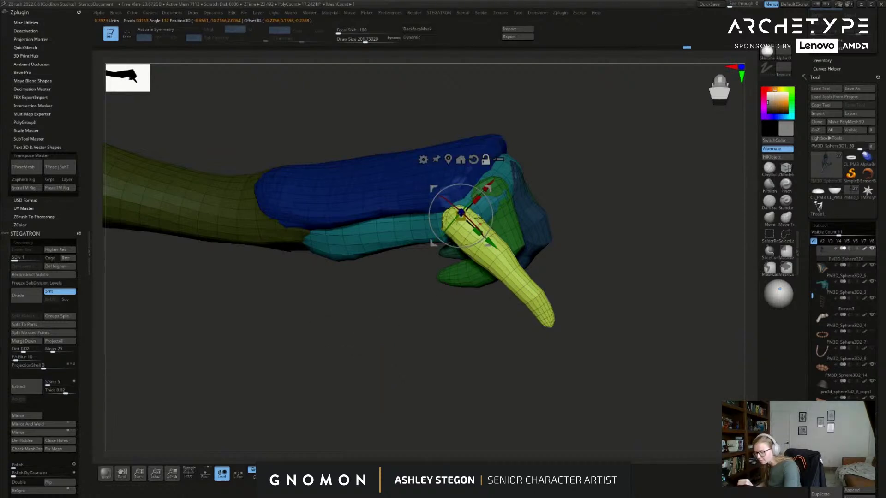
{"action": "left_click_drag", "start_coordinate": [468, 205], "coordinate": [457, 231], "text": "alt"}
{"action": "mouse_move", "coordinate": [561, 216]}
{"action": "left_mouse_down"}
{"action": "mouse_move", "coordinate": [581, 199]}
{"action": "mouse_move", "coordinate": [560, 189]}
{"action": "mouse_move", "coordinate": [556, 151]}
{"action": "mouse_move", "coordinate": [494, 157]}
{"action": "left_mouse_up"}
Step: Mask the base half of the little finger and bend its outer half back toward the palm
{"action": "key", "text": "q"}
{"action": "key", "text": "w"}
{"action": "left_click_drag", "start_coordinate": [537, 232], "coordinate": [529, 289], "text": "ctrl"}
{"action": "mouse_move", "coordinate": [596, 221]}
{"action": "left_mouse_down"}
{"action": "mouse_move", "coordinate": [551, 245]}
{"action": "mouse_move", "coordinate": [554, 263]}
{"action": "mouse_move", "coordinate": [537, 239]}
{"action": "mouse_move", "coordinate": [555, 273]}
{"action": "mouse_move", "coordinate": [571, 257]}
{"action": "mouse_move", "coordinate": [549, 253]}
{"action": "mouse_move", "coordinate": [519, 225]}
{"action": "left_mouse_up"}
{"action": "key", "text": "q"}
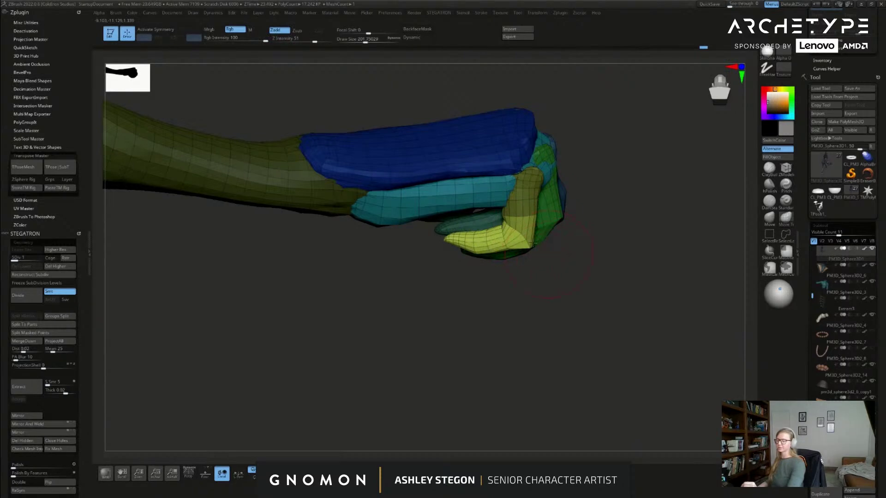
Step: Show the whole character with costume and axe again, and make the axe the active subtool
{"action": "left_click_drag", "start_coordinate": [583, 263], "coordinate": [463, 398]}
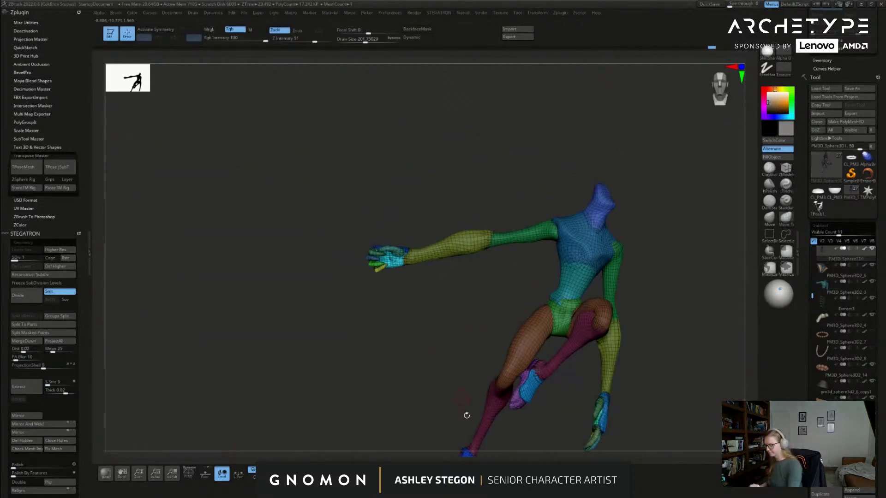
{"action": "left_click_drag", "start_coordinate": [640, 342], "coordinate": [607, 306], "text": "alt"}
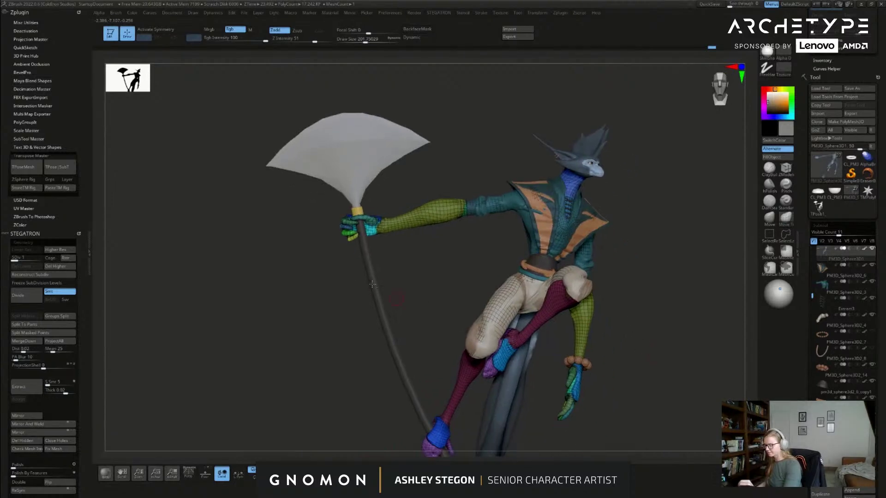
{"action": "left_click", "coordinate": [370, 273], "text": "alt"}
{"action": "left_click_drag", "start_coordinate": [611, 347], "coordinate": [581, 281], "text": "alt"}
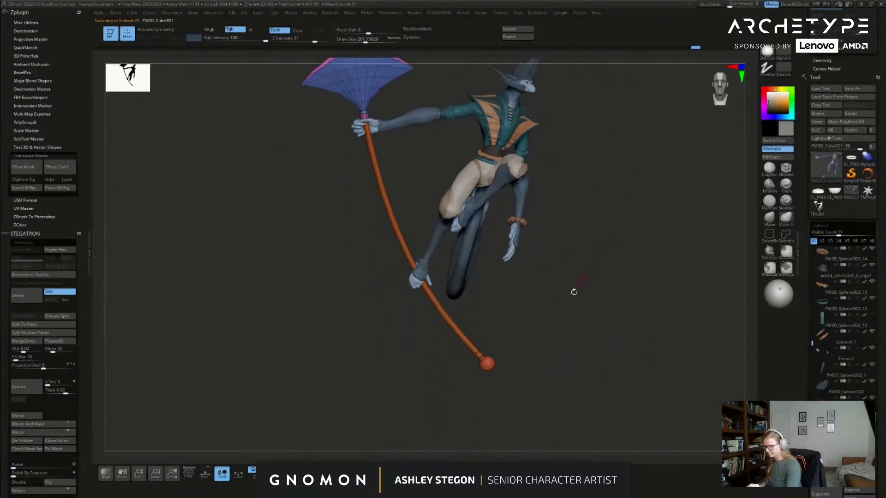
Step: Adjust the axe's placement from the side with the gizmo at the ball on its lower end
{"action": "key", "text": "w"}
{"action": "mouse_move", "coordinate": [522, 356]}
{"action": "left_mouse_down"}
{"action": "mouse_move", "coordinate": [571, 353]}
{"action": "mouse_move", "coordinate": [578, 339]}
{"action": "left_mouse_up"}
{"action": "key", "text": "q"}
{"action": "key", "text": "w"}
{"action": "left_click_drag", "start_coordinate": [531, 370], "coordinate": [516, 364]}
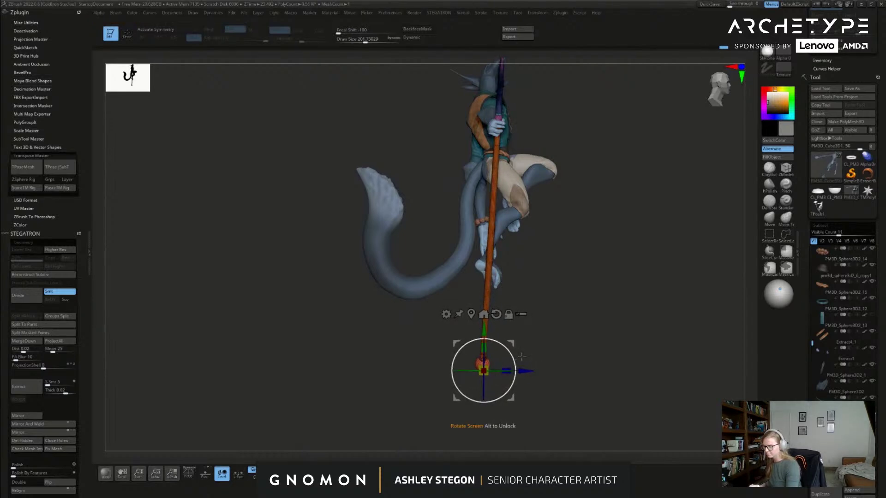
{"action": "key", "text": "q"}
Step: Switch to the Move brush with a smaller draw size and nudge the axe shaft beside the foot
{"action": "key", "text": "s"}
{"action": "mouse_move", "coordinate": [528, 287]}
{"action": "left_mouse_down"}
{"action": "mouse_move", "coordinate": [520, 316]}
{"action": "mouse_move", "coordinate": [504, 306]}
{"action": "left_mouse_up"}
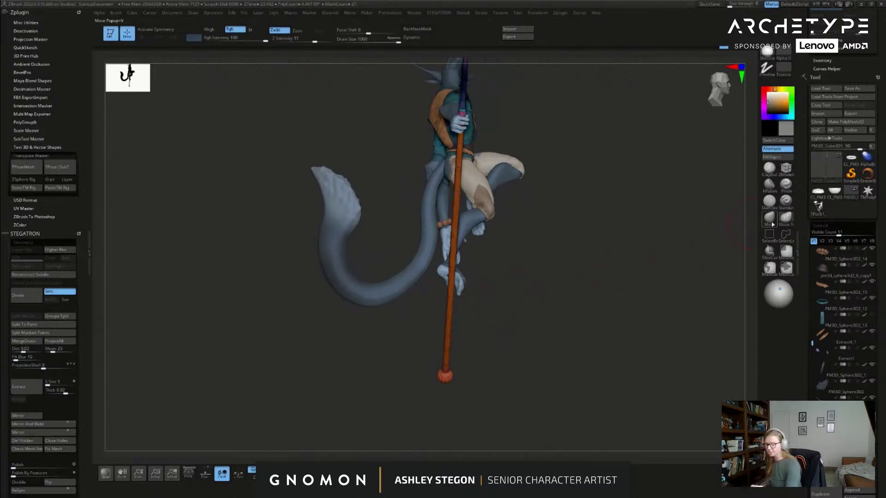
{"action": "left_click", "coordinate": [772, 222]}
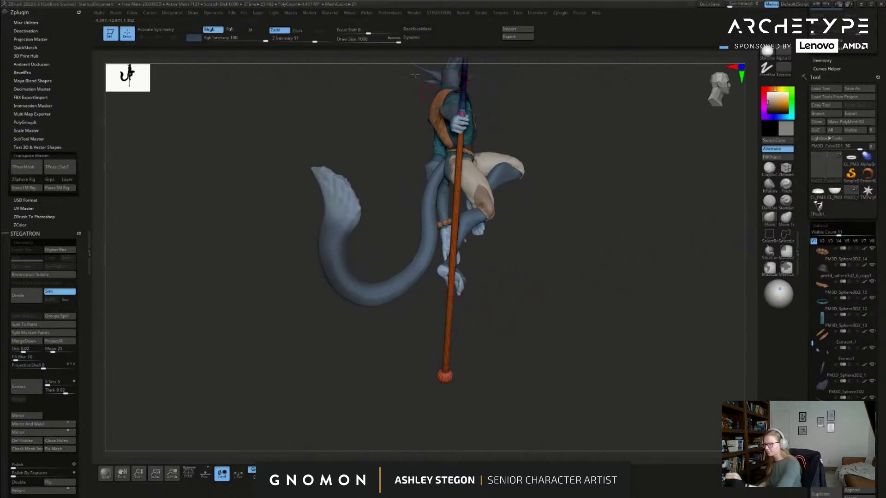
{"action": "key", "text": "s"}
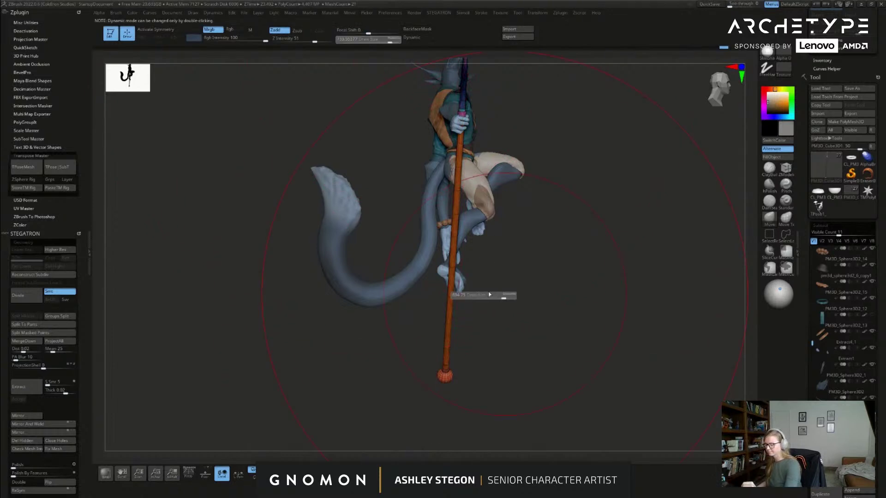
{"action": "left_click_drag", "start_coordinate": [471, 292], "coordinate": [472, 292]}
{"action": "key", "text": "s"}
{"action": "left_click_drag", "start_coordinate": [491, 293], "coordinate": [507, 289]}
{"action": "left_click_drag", "start_coordinate": [508, 289], "coordinate": [459, 277]}
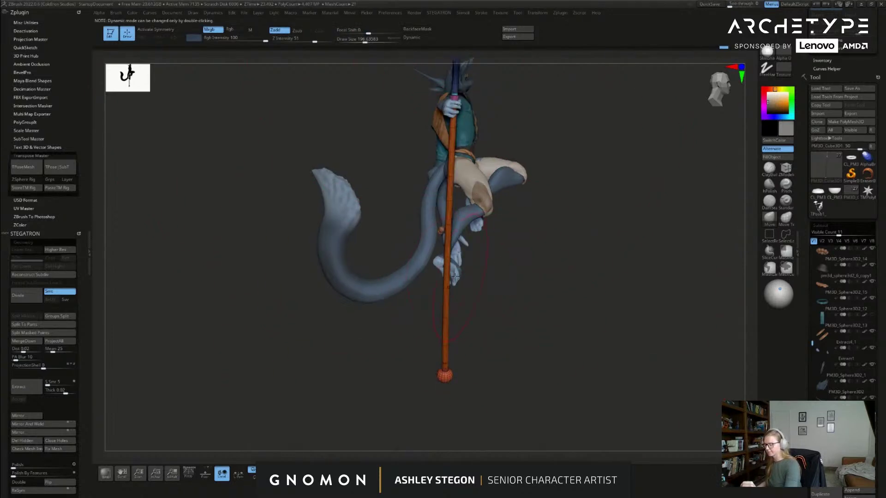
{"action": "key", "text": "ctrl+shift+z"}
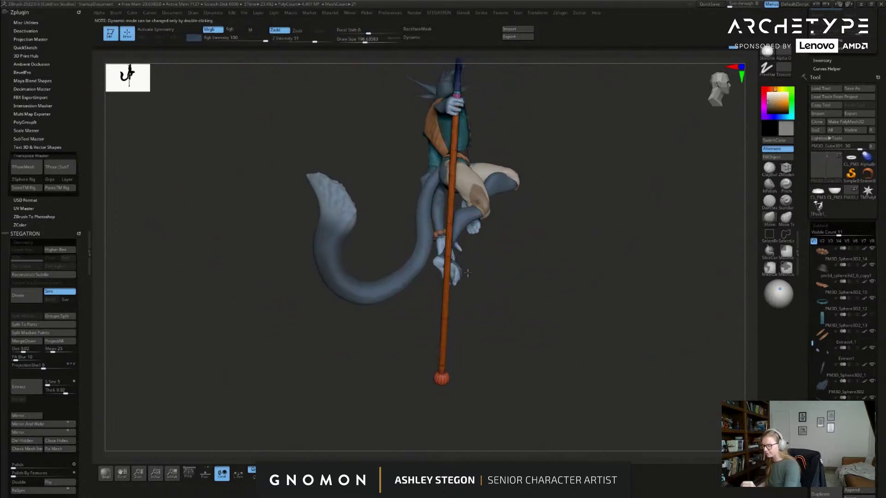
{"action": "left_click_drag", "start_coordinate": [456, 258], "coordinate": [460, 259]}
Step: Try to reshape the shaft below the foot with the Move brush, and undo the stroke
{"action": "key", "text": "s"}
{"action": "left_click_drag", "start_coordinate": [452, 307], "coordinate": [444, 307]}
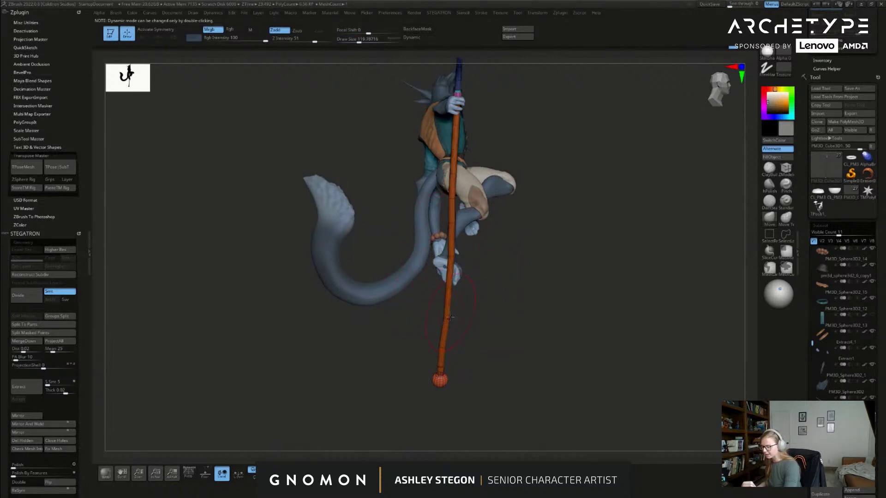
{"action": "key", "text": "ctrl+z"}
Step: Reduce the brush size and make the body the active subtool at the hand gripping the axe
{"action": "left_click_drag", "start_coordinate": [547, 314], "coordinate": [519, 305]}
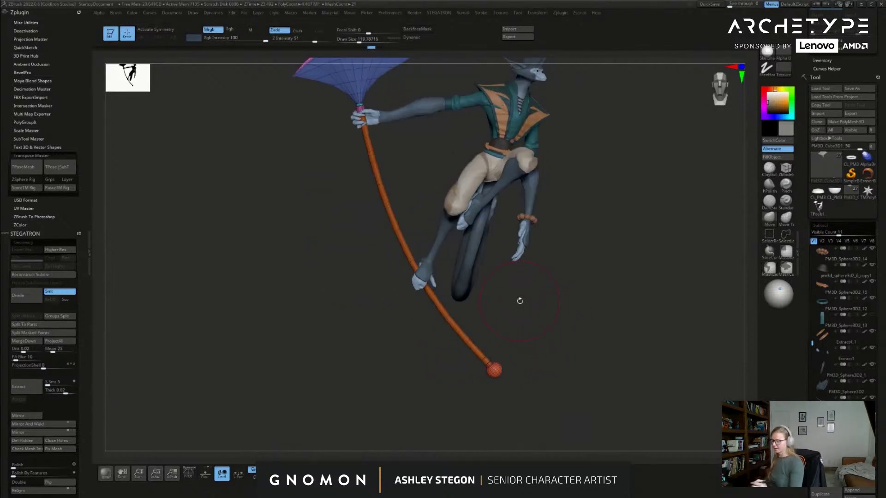
{"action": "key", "text": "s"}
{"action": "left_click", "coordinate": [541, 323]}
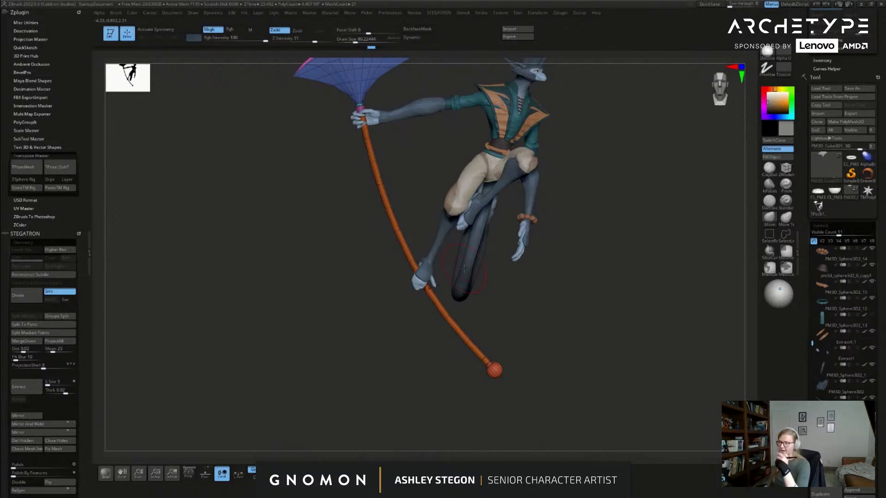
{"action": "key", "text": "s"}
{"action": "left_click", "coordinate": [540, 304]}
{"action": "left_click_drag", "start_coordinate": [538, 292], "coordinate": [563, 289]}
{"action": "left_click_drag", "start_coordinate": [421, 151], "coordinate": [408, 199], "text": "alt"}
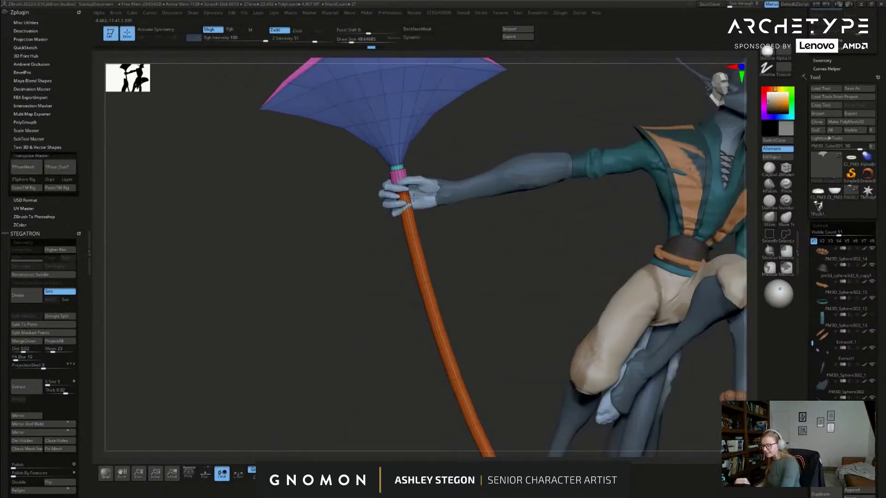
{"action": "left_click", "coordinate": [409, 200], "text": "alt"}
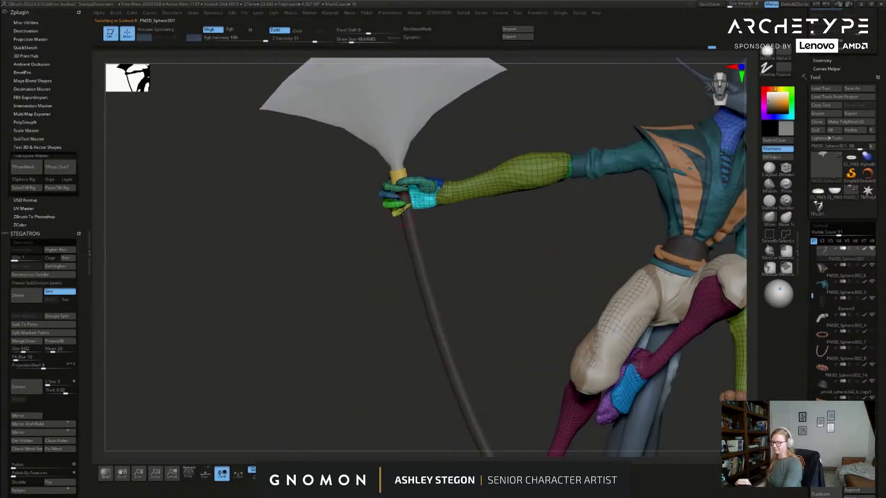
Step: Push the palm and curled fingers closer around the axe shaft with the Move brush
{"action": "left_click_drag", "start_coordinate": [525, 256], "coordinate": [534, 286], "text": "alt"}
{"action": "key", "text": "s"}
{"action": "left_click_drag", "start_coordinate": [405, 211], "coordinate": [412, 208]}
{"action": "right_click_drag", "start_coordinate": [424, 205], "coordinate": [420, 205]}
{"action": "key", "text": "s"}
{"action": "mouse_move", "coordinate": [420, 204]}
{"action": "left_mouse_down"}
{"action": "mouse_move", "coordinate": [419, 195]}
{"action": "mouse_move", "coordinate": [381, 185]}
{"action": "mouse_move", "coordinate": [389, 187]}
{"action": "left_mouse_up"}
{"action": "key", "text": "s"}
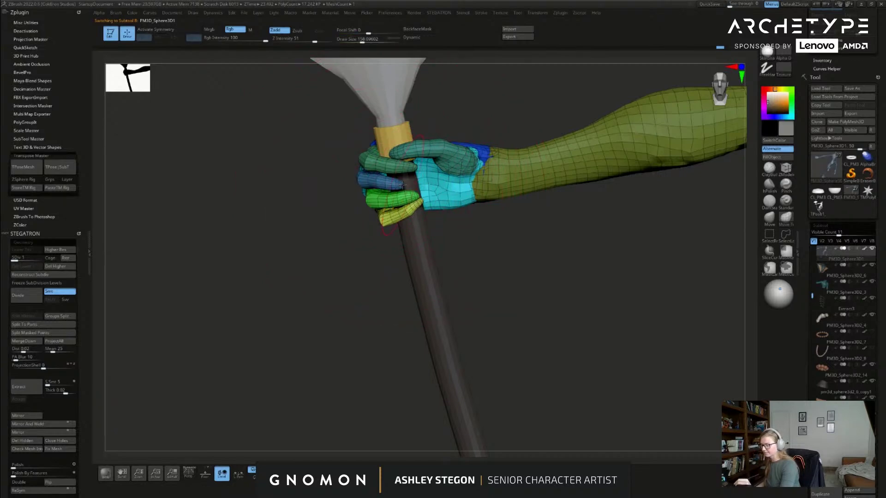
Step: Shift and smooth the tips of the lower fingers so they wrap around the shaft
{"action": "right_click_drag", "start_coordinate": [419, 179], "coordinate": [432, 179]}
{"action": "right_click_drag", "start_coordinate": [389, 198], "coordinate": [354, 211]}
{"action": "left_click_drag", "start_coordinate": [355, 211], "coordinate": [361, 217], "text": "shift"}
{"action": "right_click_drag", "start_coordinate": [361, 218], "coordinate": [355, 212]}
{"action": "left_click_drag", "start_coordinate": [355, 212], "coordinate": [357, 208], "text": "shift"}
{"action": "mouse_move", "coordinate": [356, 209]}
{"action": "right_mouse_down"}
{"action": "mouse_move", "coordinate": [434, 216]}
{"action": "mouse_move", "coordinate": [463, 249]}
{"action": "mouse_move", "coordinate": [369, 212]}
{"action": "mouse_move", "coordinate": [412, 208]}
{"action": "right_mouse_up"}
{"action": "key", "text": "s"}
{"action": "left_click_drag", "start_coordinate": [413, 208], "coordinate": [399, 196]}
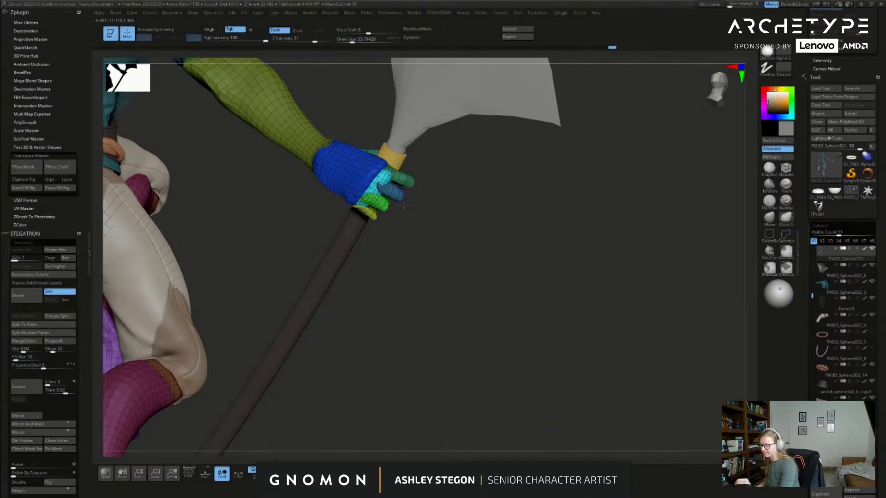
Step: Refine the finger shapes around the axe grip from the back and front of the hand
{"action": "key", "text": "s"}
{"action": "left_click_drag", "start_coordinate": [406, 191], "coordinate": [408, 189]}
{"action": "right_click_drag", "start_coordinate": [452, 237], "coordinate": [445, 202]}
{"action": "key", "text": "s"}
{"action": "left_click_drag", "start_coordinate": [444, 203], "coordinate": [450, 203]}
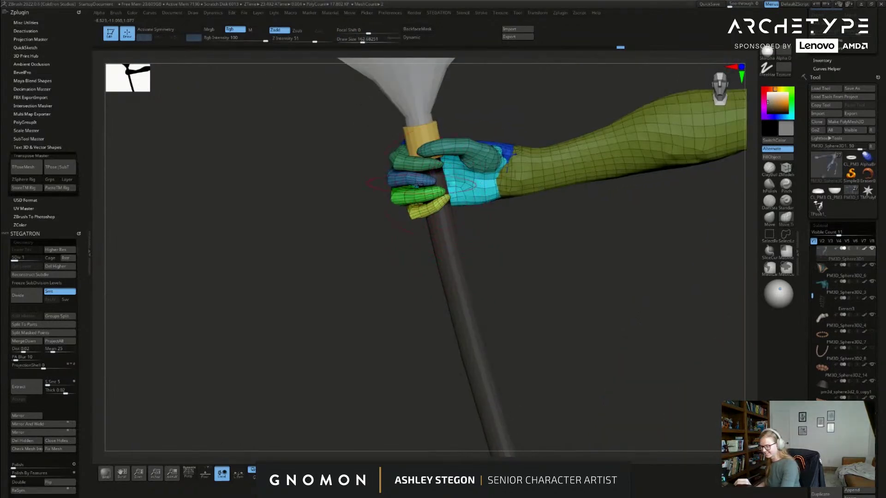
{"action": "right_click_drag", "start_coordinate": [418, 184], "coordinate": [409, 185]}
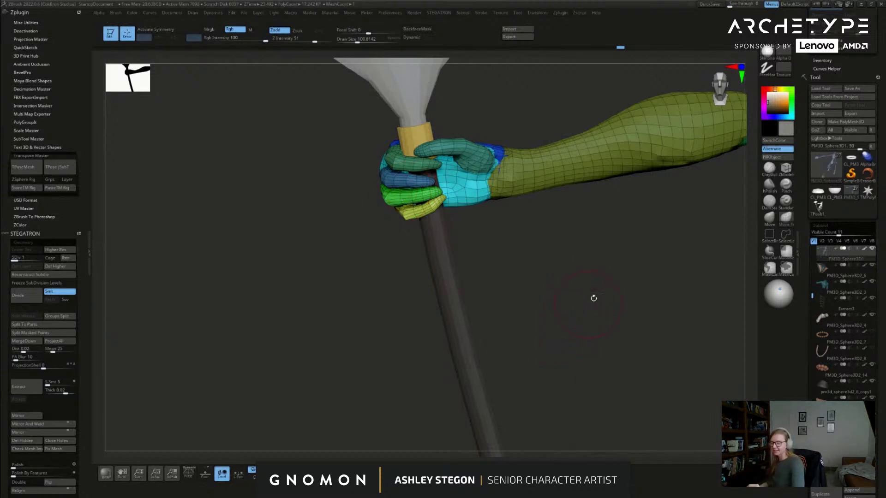
Step: Turn off the polygroup wireframe display and raise the body by two subdivision levels
{"action": "mouse_move", "coordinate": [634, 307]}
{"action": "left_mouse_down", "text": "alt"}
{"action": "mouse_move", "coordinate": [574, 271]}
{"action": "mouse_move", "coordinate": [418, 229]}
{"action": "left_mouse_up", "text": "alt"}
{"action": "key", "text": "s"}
{"action": "key", "text": "shift+f"}
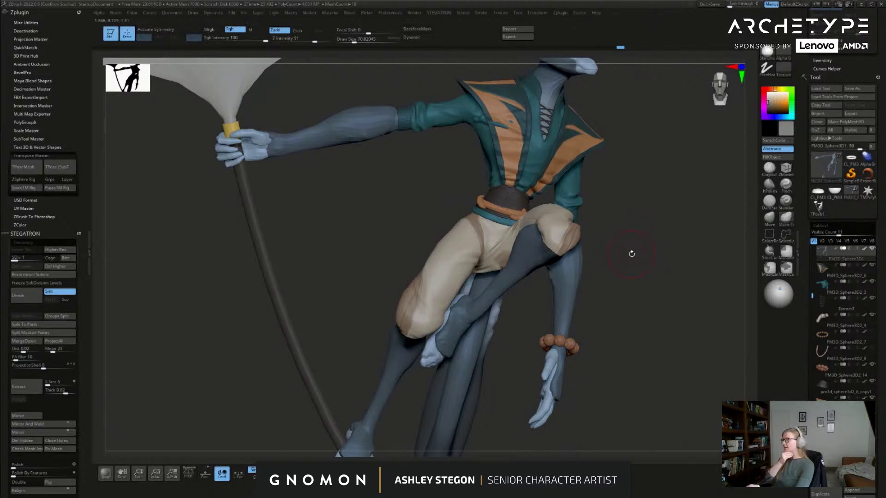
{"action": "mouse_move", "coordinate": [632, 275]}
{"action": "right_mouse_down"}
{"action": "mouse_move", "coordinate": [646, 282]}
{"action": "mouse_move", "coordinate": [631, 286]}
{"action": "right_mouse_up"}
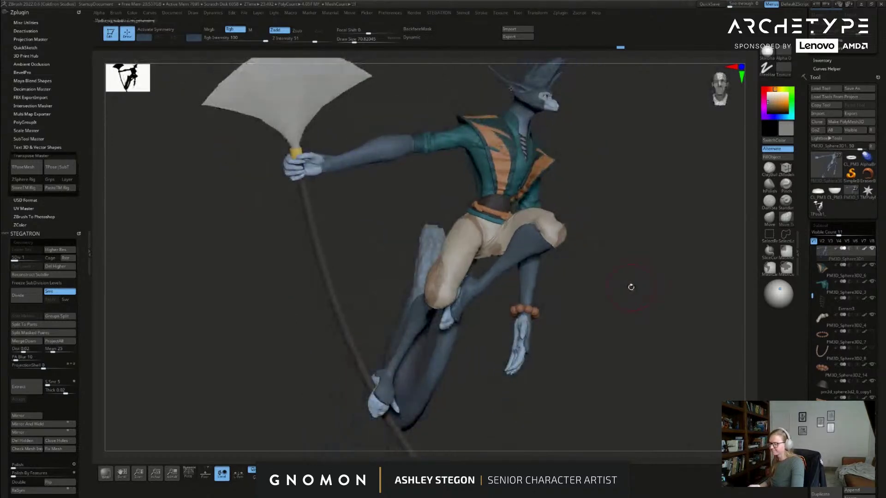
{"action": "key", "text": "d"}
{"action": "key", "text": "d"}
{"action": "key", "text": "s"}
{"action": "left_click_drag", "start_coordinate": [633, 262], "coordinate": [631, 262]}
{"action": "mouse_move", "coordinate": [630, 262]}
{"action": "left_mouse_down"}
{"action": "mouse_move", "coordinate": [613, 257]}
{"action": "mouse_move", "coordinate": [639, 260]}
{"action": "left_mouse_up"}
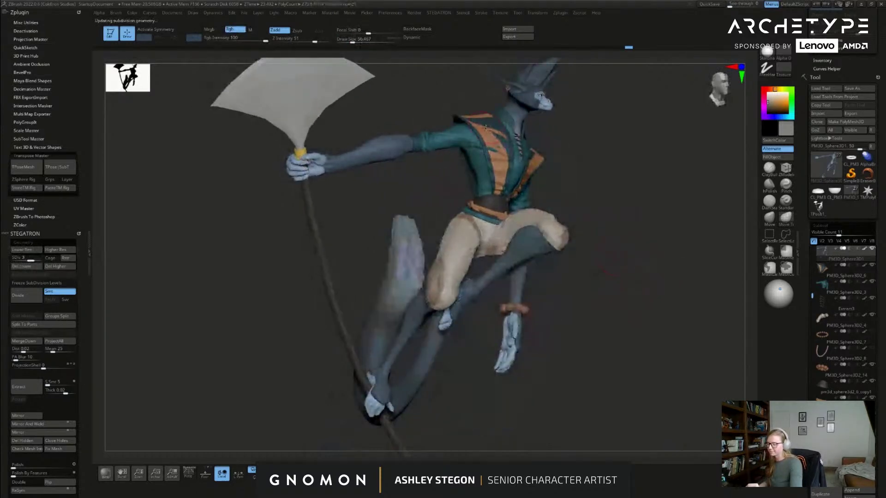
{"action": "left_click_drag", "start_coordinate": [575, 186], "coordinate": [570, 266], "text": "alt"}
{"action": "key", "text": "shift+f"}
{"action": "key", "text": "shift+f"}
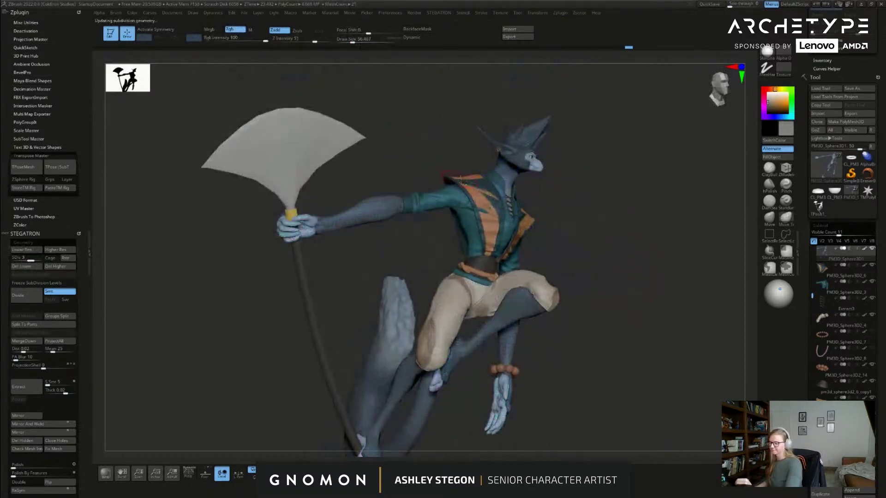
Step: Select the orange-and-teal vest, display its polygroup wireframe, and lower it to its first subdivision level
{"action": "left_click", "coordinate": [469, 180], "text": "alt"}
{"action": "right_click_drag", "start_coordinate": [469, 181], "coordinate": [547, 314], "text": "ctrl"}
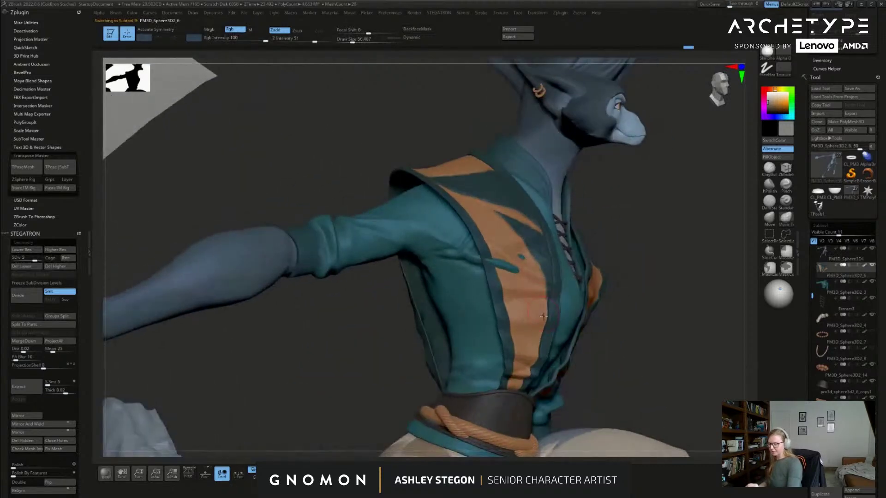
{"action": "key", "text": "shift+f"}
{"action": "key", "text": "shift+d"}
{"action": "key", "text": "shift+d"}
{"action": "key", "text": "shift+d"}
{"action": "key", "text": "shift+d"}
Step: Adjust the vest's front panels over the chest and shoulders with a large Move brush
{"action": "left_click", "coordinate": [769, 218]}
{"action": "key", "text": "s"}
{"action": "mouse_move", "coordinate": [507, 283]}
{"action": "left_mouse_down"}
{"action": "mouse_move", "coordinate": [525, 284]}
{"action": "mouse_move", "coordinate": [521, 271]}
{"action": "left_mouse_up"}
{"action": "right_click_drag", "start_coordinate": [640, 307], "coordinate": [596, 311]}
{"action": "key", "text": "s"}
{"action": "mouse_move", "coordinate": [637, 313]}
{"action": "left_mouse_down"}
{"action": "mouse_move", "coordinate": [621, 314]}
{"action": "mouse_move", "coordinate": [596, 346]}
{"action": "left_mouse_up"}
{"action": "right_click_drag", "start_coordinate": [599, 342], "coordinate": [565, 289], "text": "ctrl"}
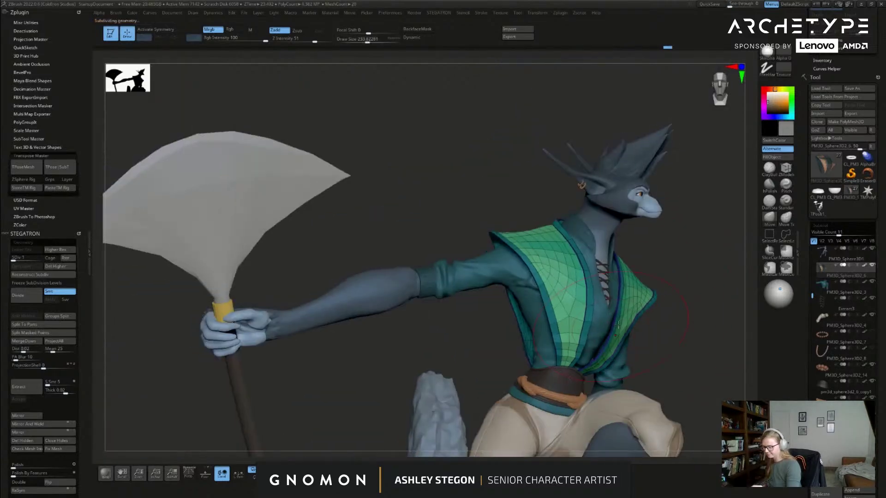
Step: Hide the polygroup wireframe and raise the vest back up to subdivision level 6
{"action": "key", "text": "d"}
{"action": "key", "text": "d"}
{"action": "mouse_move", "coordinate": [674, 300]}
{"action": "right_mouse_down"}
{"action": "mouse_move", "coordinate": [743, 299]}
{"action": "mouse_move", "coordinate": [670, 313]}
{"action": "mouse_move", "coordinate": [614, 277]}
{"action": "mouse_move", "coordinate": [595, 277]}
{"action": "right_mouse_up"}
{"action": "key", "text": "shift+f"}
{"action": "key", "text": "s"}
{"action": "left_click_drag", "start_coordinate": [605, 277], "coordinate": [601, 275]}
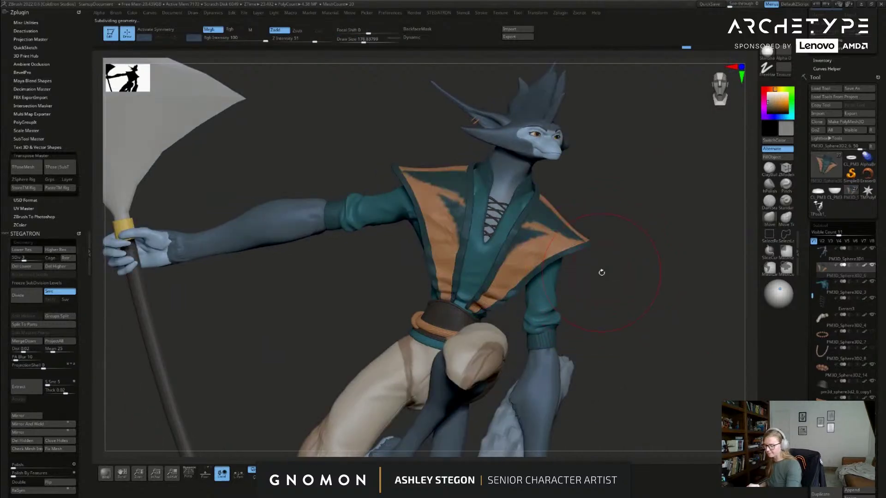
{"action": "key", "text": "d"}
{"action": "key", "text": "d"}
{"action": "key", "text": "d"}
{"action": "right_click_drag", "start_coordinate": [605, 282], "coordinate": [606, 263]}
{"action": "key", "text": "s"}
{"action": "left_click_drag", "start_coordinate": [607, 285], "coordinate": [602, 285]}
Step: Select the body, display its polygroup wireframe, and step two subdivision levels down and back up
{"action": "mouse_move", "coordinate": [609, 339]}
{"action": "right_mouse_down", "text": "ctrl"}
{"action": "mouse_move", "coordinate": [586, 306]}
{"action": "mouse_move", "coordinate": [469, 379]}
{"action": "right_mouse_up", "text": "ctrl"}
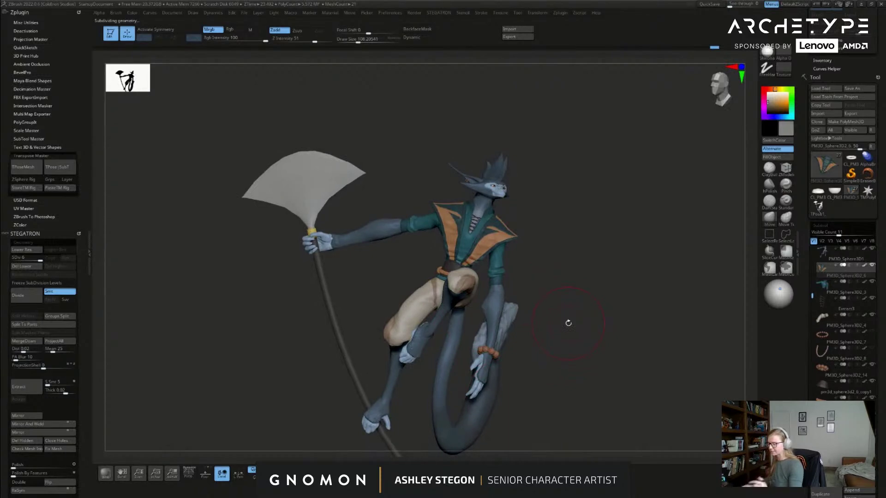
{"action": "right_click_drag", "start_coordinate": [565, 342], "coordinate": [604, 314]}
{"action": "right_click_drag", "start_coordinate": [438, 341], "coordinate": [546, 138], "text": "ctrl"}
{"action": "key", "text": "shift+f"}
{"action": "key", "text": "shift+d"}
{"action": "key", "text": "shift+d"}
{"action": "key", "text": "d"}
{"action": "key", "text": "d"}
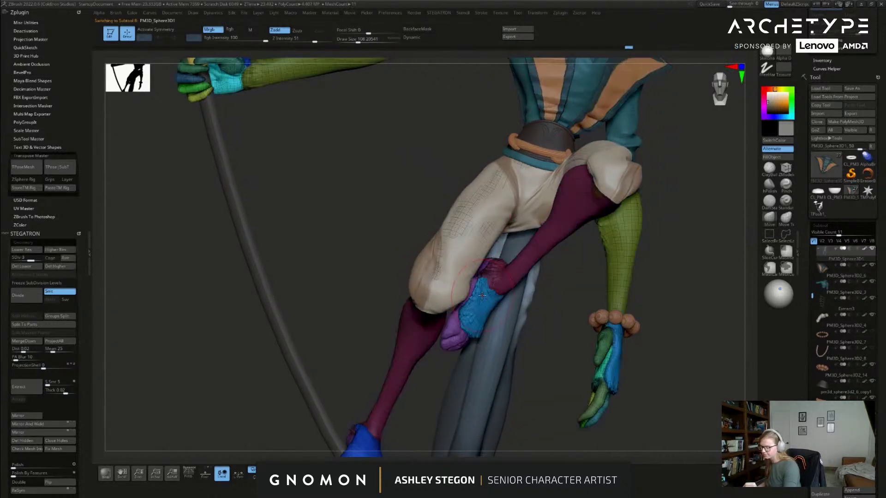
Step: Isolate parts of the raised foot on the low-resolution body by hiding the surrounding polygroups
{"action": "key", "text": "d"}
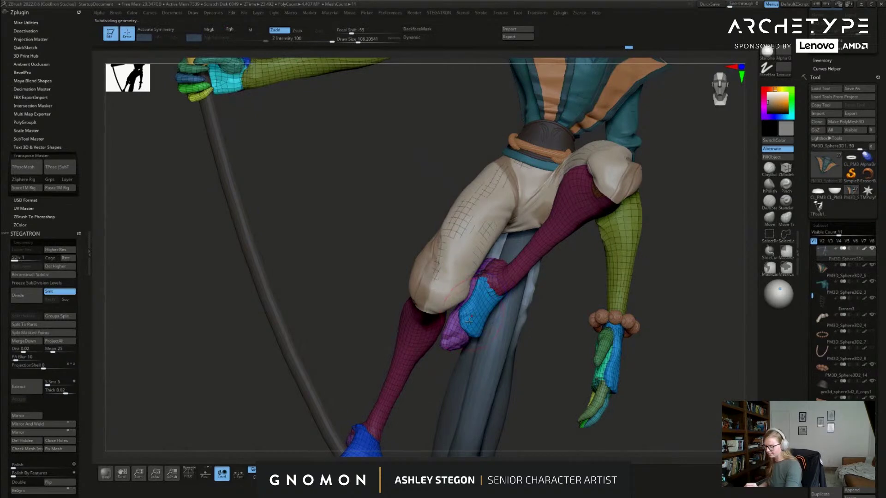
{"action": "left_click", "coordinate": [471, 315], "text": "ctrl+shift"}
{"action": "left_click_drag", "start_coordinate": [555, 316], "coordinate": [551, 329], "text": "ctrl+shift"}
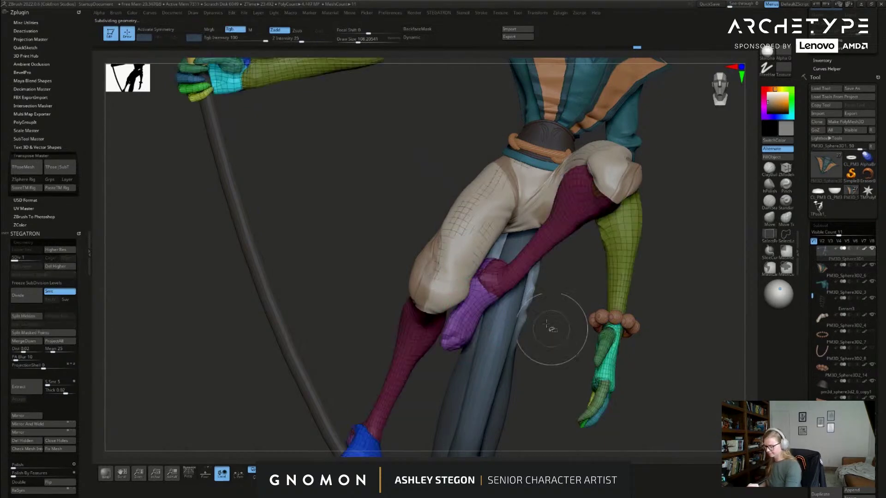
{"action": "left_click", "coordinate": [479, 306], "text": "ctrl+shift"}
{"action": "left_click", "coordinate": [508, 283], "text": "ctrl+shift"}
Step: Mask the body around the raised foot's sole and toes, restore the hidden parts, and hide the polygroup wireframe
{"action": "mouse_move", "coordinate": [544, 329]}
{"action": "left_mouse_down"}
{"action": "mouse_move", "coordinate": [447, 450]}
{"action": "mouse_move", "coordinate": [451, 334]}
{"action": "left_mouse_up"}
{"action": "key", "text": "alt+s"}
{"action": "key", "text": "s"}
{"action": "mouse_move", "coordinate": [400, 304]}
{"action": "left_mouse_down", "text": "ctrl"}
{"action": "mouse_move", "coordinate": [339, 412]}
{"action": "mouse_move", "coordinate": [459, 306]}
{"action": "mouse_move", "coordinate": [481, 273]}
{"action": "mouse_move", "coordinate": [411, 268]}
{"action": "mouse_move", "coordinate": [400, 295]}
{"action": "left_mouse_up", "text": "ctrl"}
{"action": "mouse_move", "coordinate": [561, 371]}
{"action": "left_mouse_down", "text": "ctrl"}
{"action": "mouse_move", "coordinate": [552, 269]}
{"action": "mouse_move", "coordinate": [549, 279]}
{"action": "left_mouse_up", "text": "ctrl"}
{"action": "left_click", "coordinate": [494, 405], "text": "ctrl+shift"}
{"action": "mouse_move", "coordinate": [497, 364]}
{"action": "left_mouse_down"}
{"action": "mouse_move", "coordinate": [508, 290]}
{"action": "mouse_move", "coordinate": [502, 323]}
{"action": "mouse_move", "coordinate": [448, 434]}
{"action": "left_mouse_up"}
{"action": "left_click", "coordinate": [369, 473]}
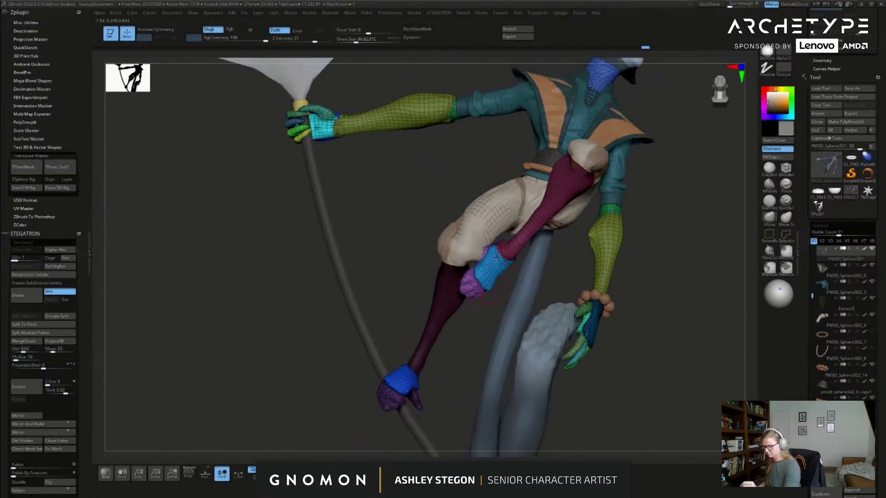
{"action": "left_click_drag", "start_coordinate": [518, 275], "coordinate": [563, 280], "text": "alt"}
{"action": "key", "text": "shift+f"}
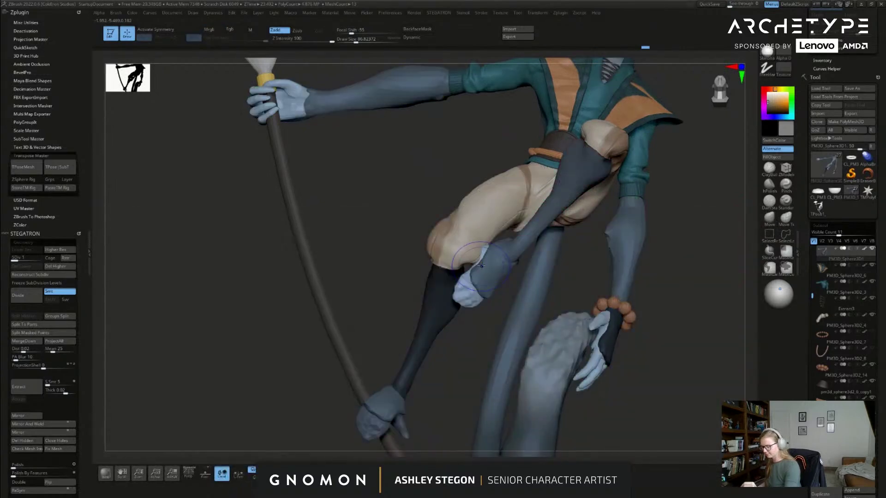
{"action": "key", "text": "s"}
{"action": "mouse_move", "coordinate": [481, 253]}
{"action": "left_mouse_down"}
{"action": "mouse_move", "coordinate": [455, 249]}
{"action": "mouse_move", "coordinate": [480, 254]}
{"action": "left_mouse_up"}
{"action": "key", "text": "ctrl+z"}
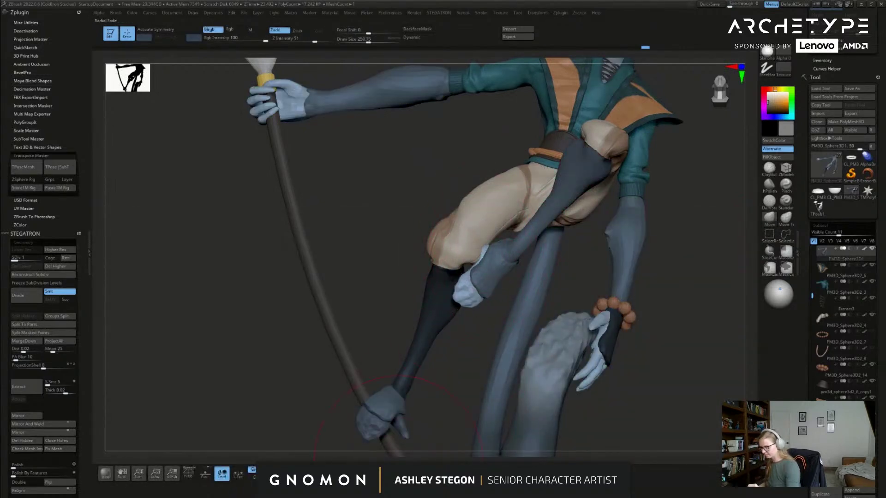
{"action": "key", "text": "ctrl+z"}
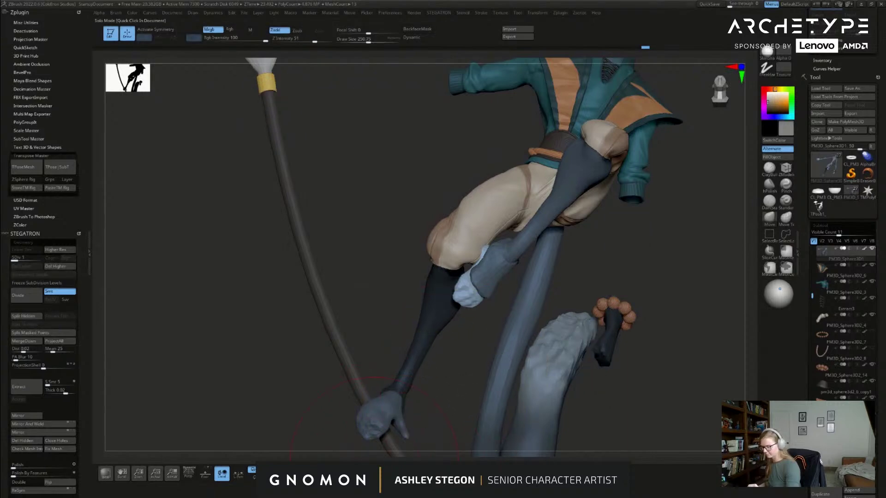
Step: Reveal the whole body and mask everything except the soles and toes of the raised foot
{"action": "left_click", "coordinate": [370, 472]}
{"action": "left_click", "coordinate": [639, 406], "text": "ctrl"}
{"action": "left_click", "coordinate": [645, 406], "text": "ctrl+shift"}
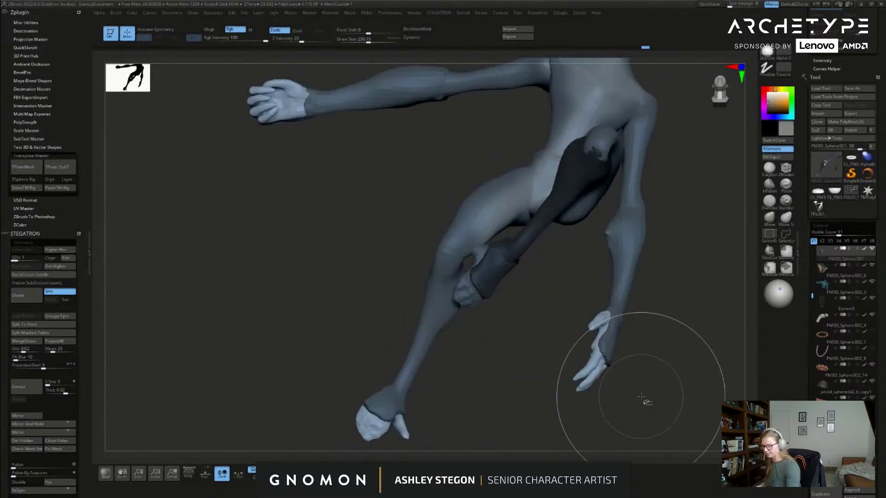
{"action": "left_click", "coordinate": [648, 393], "text": "ctrl"}
{"action": "key", "text": "alt+s"}
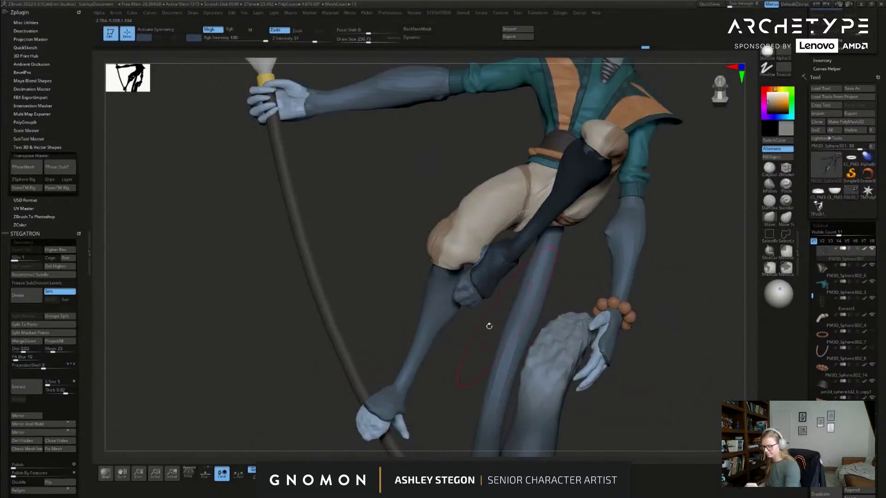
{"action": "left_click", "coordinate": [479, 334], "text": "ctrl"}
Step: Move the raised foot's unmasked sole and toes closer to the trousered knee
{"action": "left_click_drag", "start_coordinate": [471, 252], "coordinate": [479, 253]}
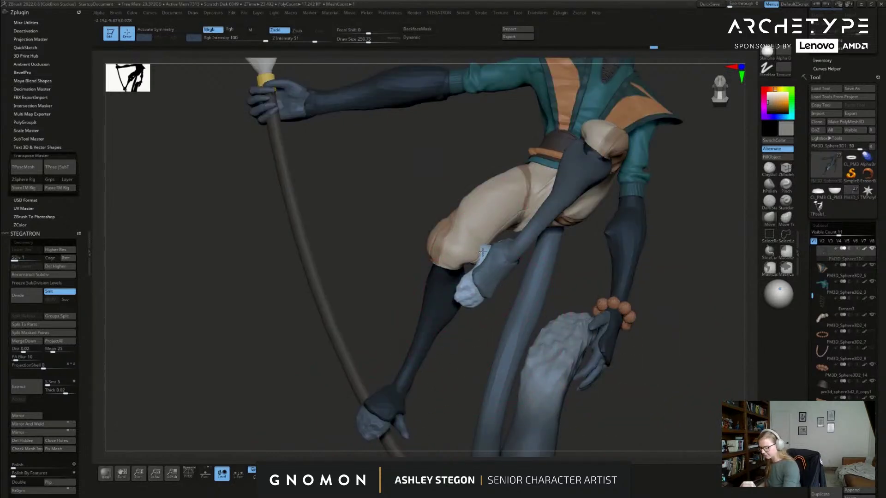
{"action": "right_click_drag", "start_coordinate": [480, 252], "coordinate": [471, 255]}
{"action": "key", "text": "s"}
{"action": "left_click_drag", "start_coordinate": [471, 255], "coordinate": [464, 257]}
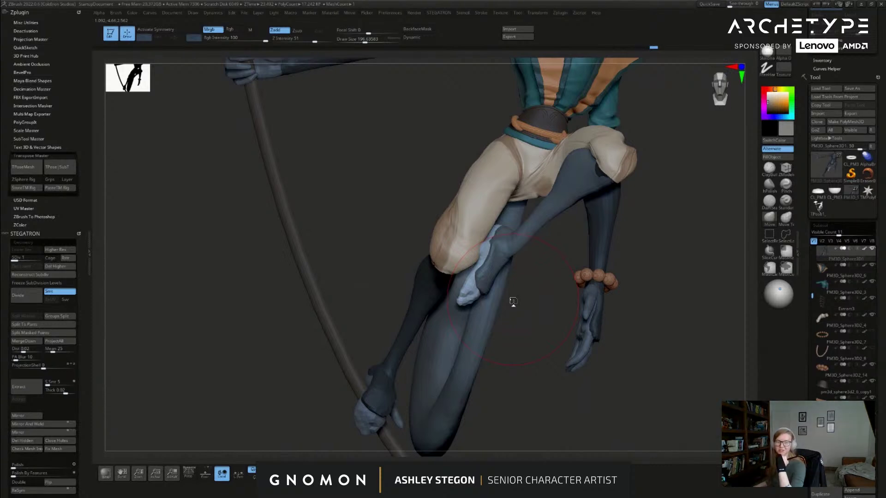
{"action": "left_click_drag", "start_coordinate": [516, 366], "coordinate": [512, 367]}
Step: Pull the raised foot's thumb-like toe across the trousered knee so that it grips the leg
{"action": "mouse_move", "coordinate": [510, 245]}
{"action": "right_mouse_down", "text": "alt"}
{"action": "mouse_move", "coordinate": [510, 289]}
{"action": "mouse_move", "coordinate": [468, 294]}
{"action": "right_mouse_up", "text": "alt"}
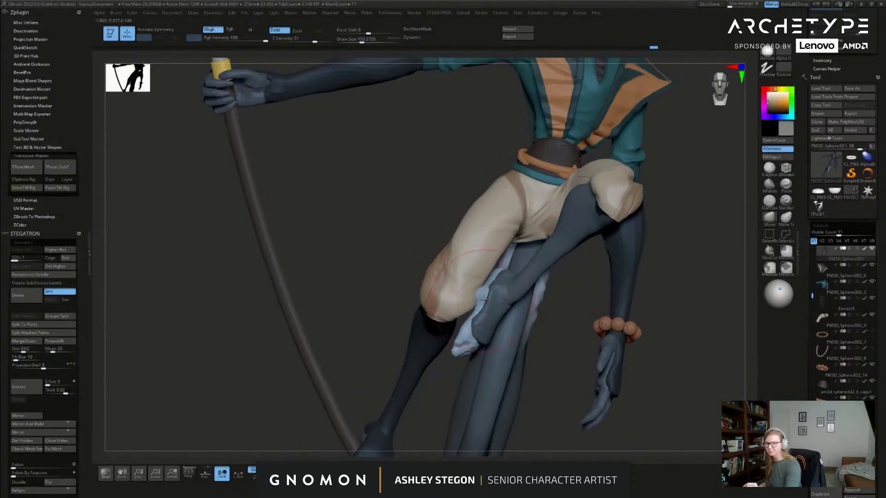
{"action": "key", "text": "s"}
{"action": "left_click_drag", "start_coordinate": [475, 302], "coordinate": [470, 299]}
{"action": "key", "text": "s"}
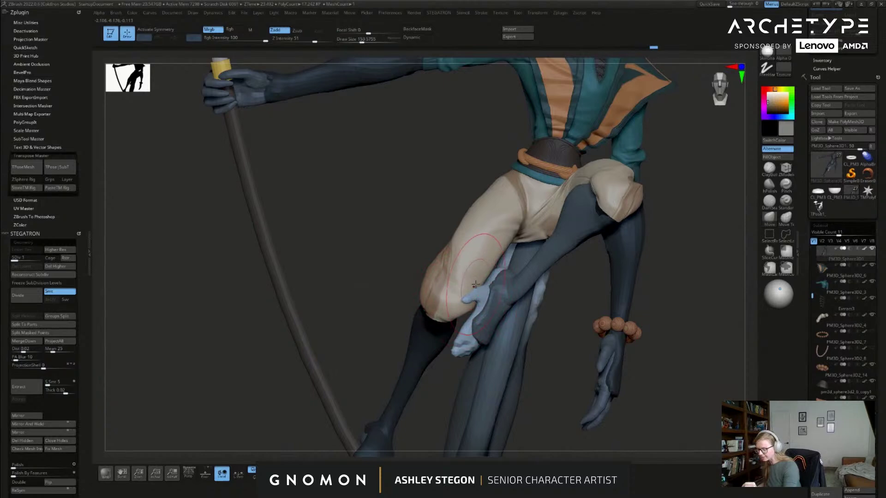
Step: Refine the raised foot's sole and toes from the front and back with the Move and Move Topological brushes
{"action": "mouse_move", "coordinate": [507, 272]}
{"action": "right_mouse_down"}
{"action": "mouse_move", "coordinate": [498, 343]}
{"action": "mouse_move", "coordinate": [486, 351]}
{"action": "right_mouse_up"}
{"action": "key", "text": "s"}
{"action": "left_click_drag", "start_coordinate": [468, 348], "coordinate": [481, 330]}
{"action": "mouse_move", "coordinate": [469, 355]}
{"action": "right_mouse_down"}
{"action": "mouse_move", "coordinate": [503, 277]}
{"action": "mouse_move", "coordinate": [506, 297]}
{"action": "mouse_move", "coordinate": [529, 263]}
{"action": "right_mouse_up"}
{"action": "left_click", "coordinate": [785, 220]}
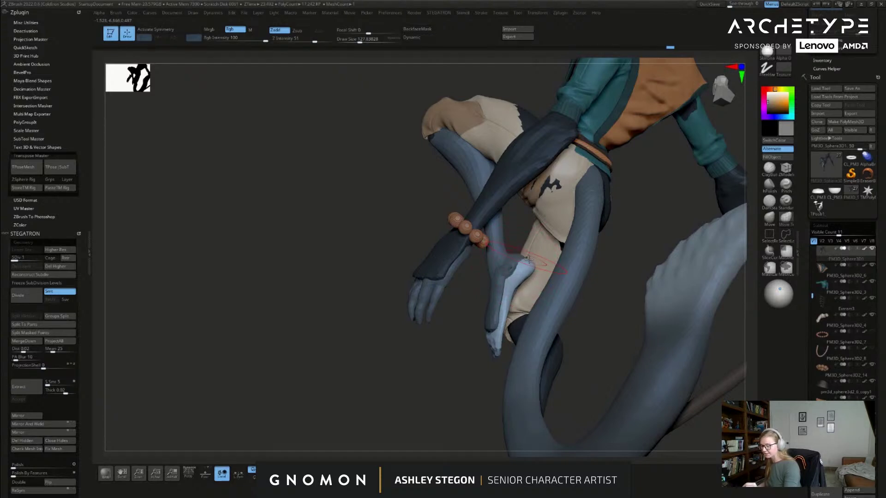
{"action": "mouse_move", "coordinate": [526, 268]}
{"action": "right_mouse_down"}
{"action": "mouse_move", "coordinate": [507, 306]}
{"action": "mouse_move", "coordinate": [541, 350]}
{"action": "right_mouse_up"}
{"action": "right_click_drag", "start_coordinate": [494, 307], "coordinate": [593, 307]}
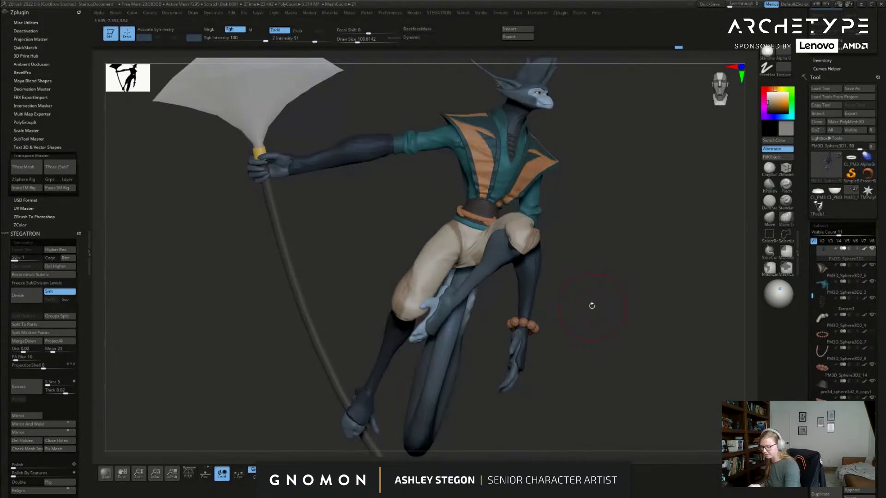
Step: Clear the mask on the body and raise it to subdivision level 4
{"action": "key", "text": "s"}
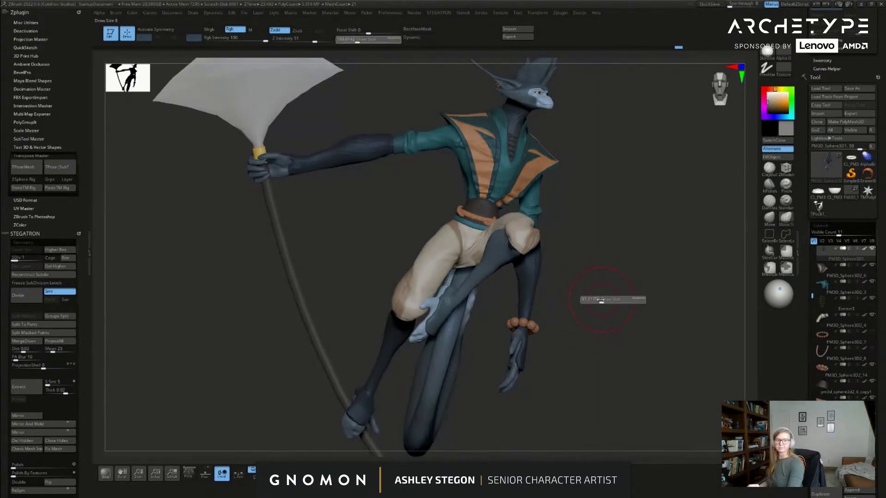
{"action": "left_click_drag", "start_coordinate": [599, 301], "coordinate": [599, 304]}
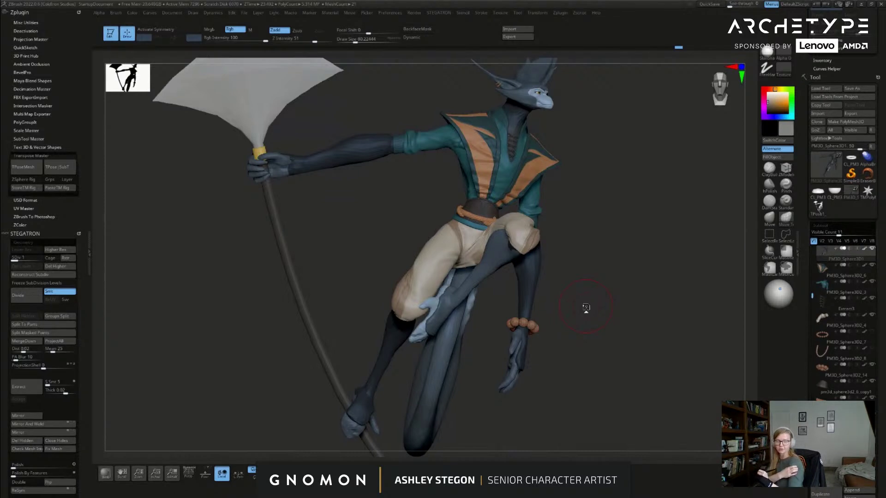
{"action": "left_click", "coordinate": [589, 312], "text": "ctrl"}
{"action": "right_click_drag", "start_coordinate": [589, 313], "coordinate": [641, 348], "text": "ctrl"}
{"action": "left_click", "coordinate": [641, 348], "text": "ctrl"}
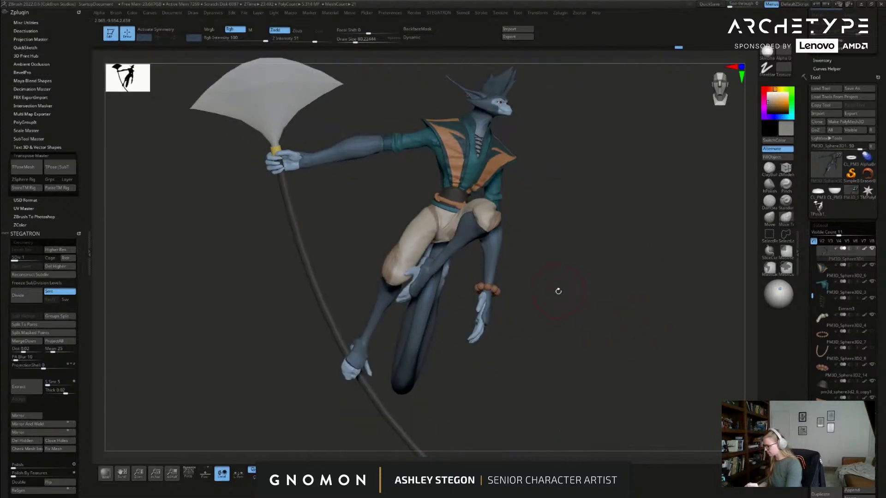
{"action": "key", "text": "d"}
{"action": "key", "text": "d"}
{"action": "key", "text": "d"}
Step: Select the trousers, display their polygroup wireframe, and lower them to the first subdivision level
{"action": "right_click_drag", "start_coordinate": [481, 212], "coordinate": [546, 277], "text": "ctrl"}
{"action": "key", "text": "s"}
{"action": "left_click_drag", "start_coordinate": [546, 277], "coordinate": [542, 277]}
{"action": "mouse_move", "coordinate": [536, 287]}
{"action": "right_mouse_down"}
{"action": "mouse_move", "coordinate": [587, 297]}
{"action": "mouse_move", "coordinate": [570, 325]}
{"action": "right_mouse_up"}
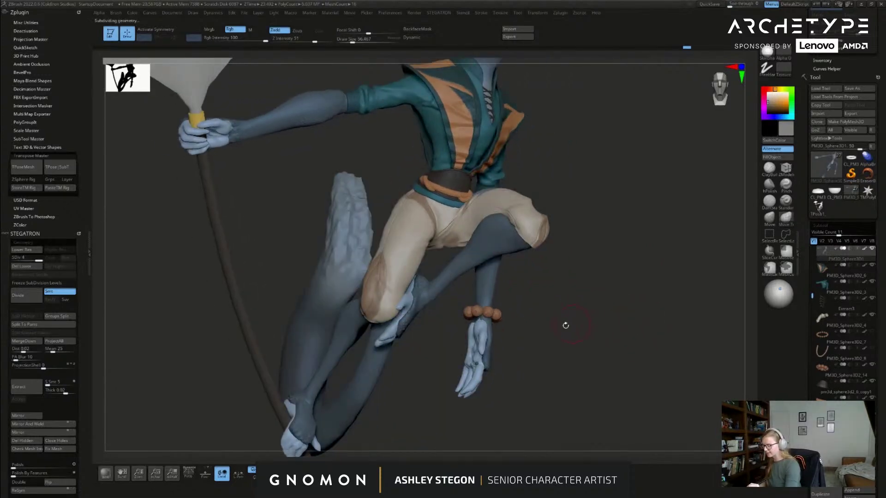
{"action": "left_click", "coordinate": [461, 219], "text": "alt"}
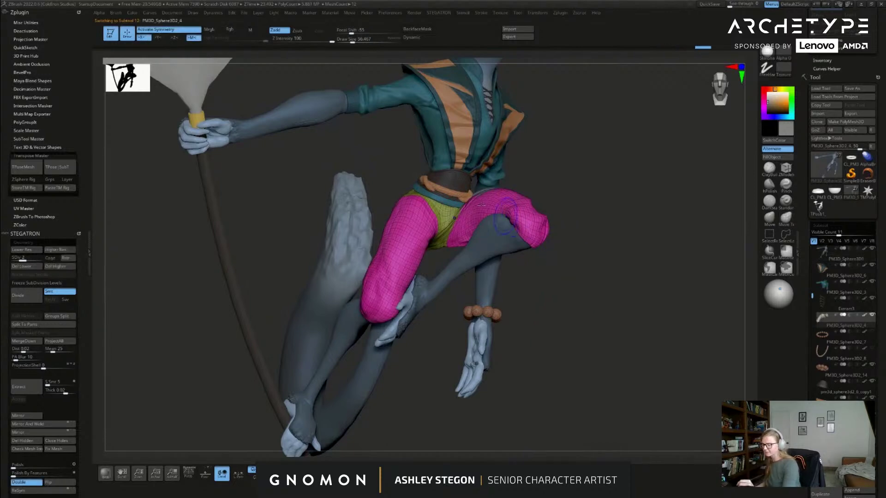
{"action": "right_click_drag", "start_coordinate": [473, 220], "coordinate": [464, 210]}
{"action": "key", "text": "s"}
{"action": "left_click_drag", "start_coordinate": [465, 210], "coordinate": [478, 210]}
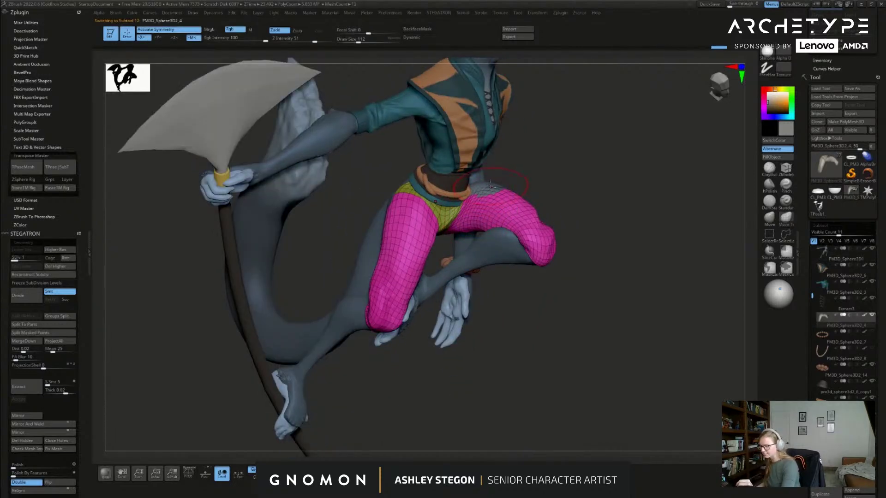
Step: Select the body, hide the polygroup wireframe, and enlarge the brush to about 149
{"action": "left_click", "coordinate": [490, 185], "text": "alt"}
{"action": "key", "text": "shift+f"}
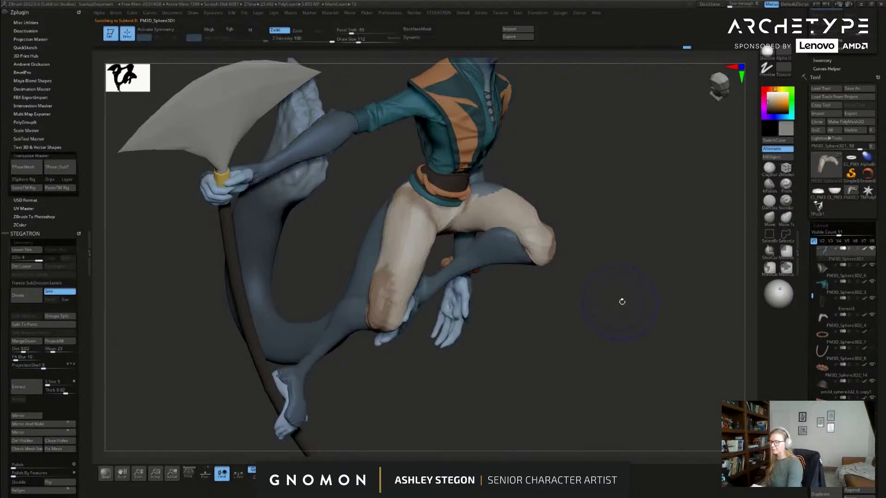
{"action": "key", "text": "s"}
{"action": "left_click_drag", "start_coordinate": [492, 192], "coordinate": [496, 192]}
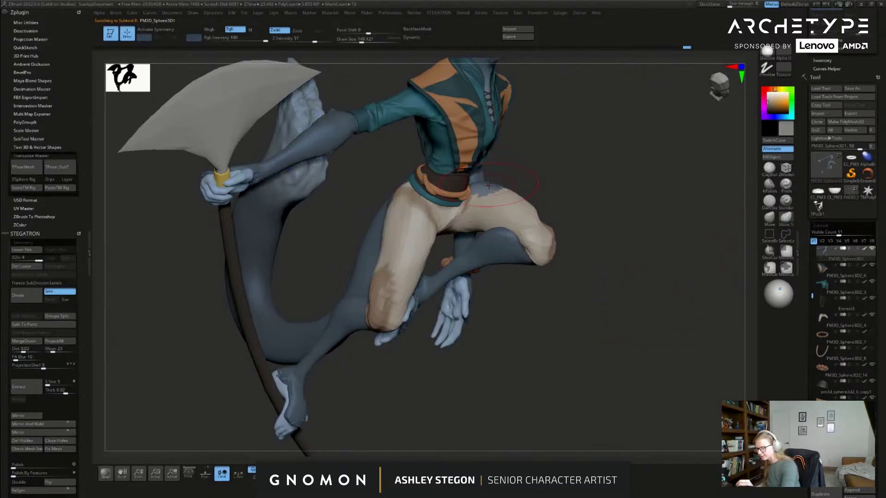
Step: Pull the trousers over the exposed raised thigh and bring them up to subdivision level 3
{"action": "left_click", "coordinate": [482, 198], "text": "alt"}
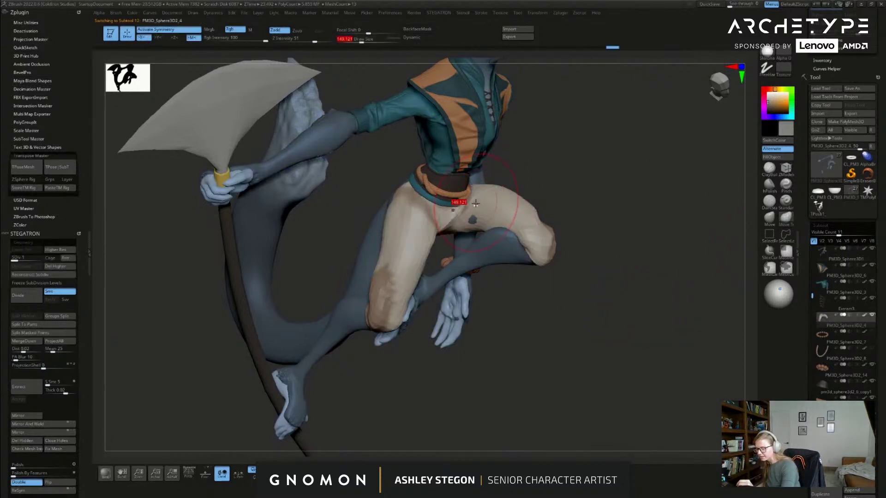
{"action": "left_click_drag", "start_coordinate": [450, 222], "coordinate": [470, 232]}
{"action": "key", "text": "d"}
{"action": "key", "text": "d"}
Step: Sculpt fabric folds at the crotch and raised thigh of the trousers using a small Standard brush with symmetry off
{"action": "key", "text": "s"}
{"action": "right_click_drag", "start_coordinate": [470, 233], "coordinate": [472, 295], "text": "alt"}
{"action": "key", "text": "b"}
{"action": "key", "text": "s"}
{"action": "key", "text": "t"}
{"action": "key", "text": "s"}
{"action": "left_click_drag", "start_coordinate": [466, 253], "coordinate": [462, 253]}
{"action": "key", "text": "x"}
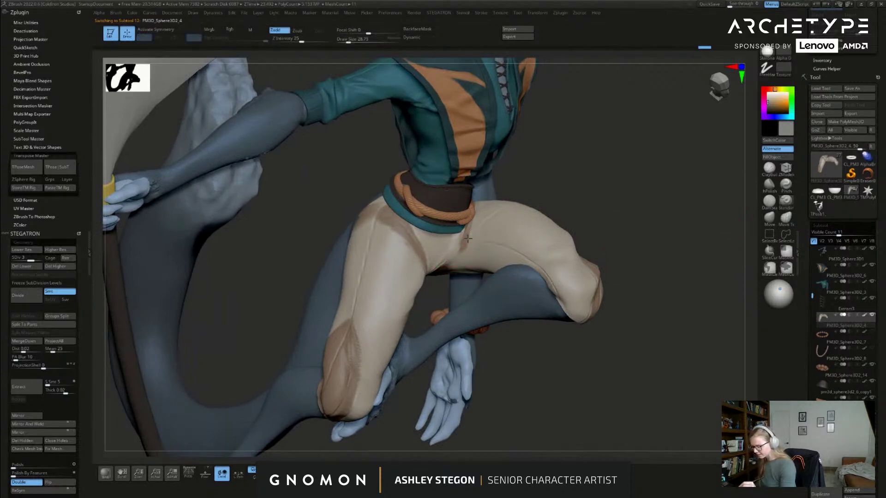
{"action": "mouse_move", "coordinate": [484, 225]}
{"action": "right_mouse_down"}
{"action": "mouse_move", "coordinate": [508, 217]}
{"action": "mouse_move", "coordinate": [491, 227]}
{"action": "right_mouse_up"}
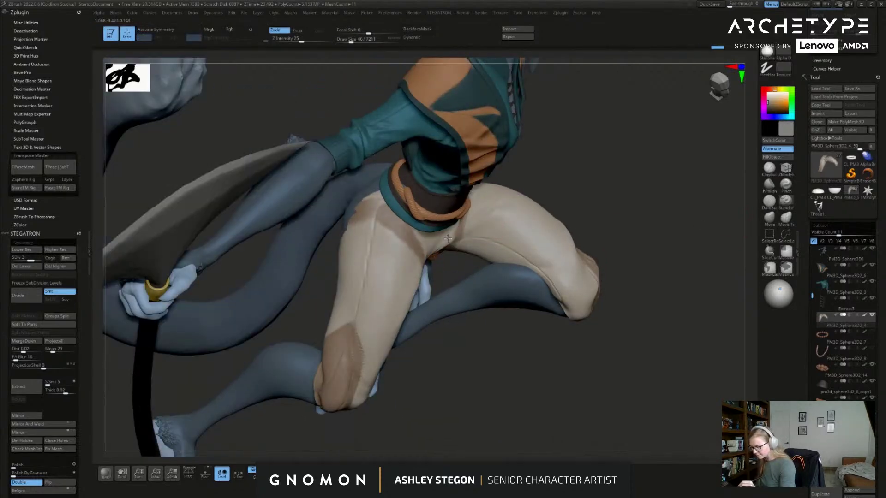
{"action": "key", "text": "s"}
{"action": "left_click_drag", "start_coordinate": [469, 244], "coordinate": [453, 245]}
{"action": "key", "text": "s"}
{"action": "key", "text": "s"}
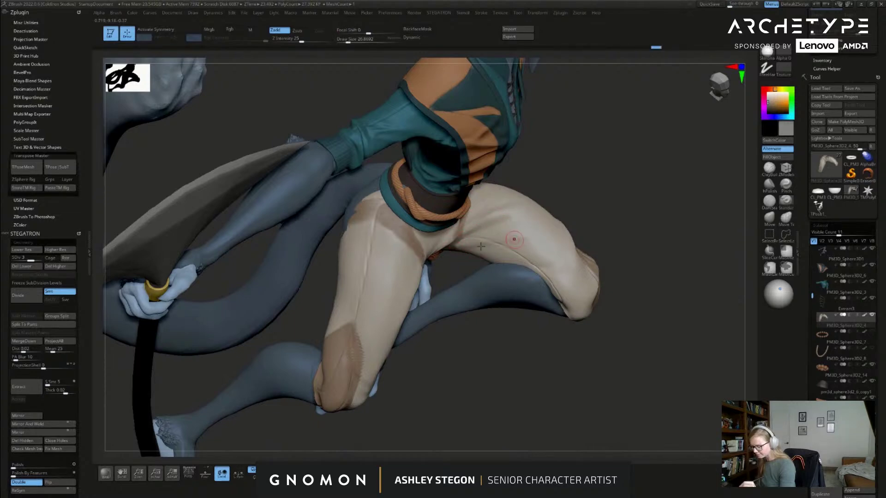
Step: Build up more trouser folds around the hip crease and supporting thigh with the Standard brush
{"action": "mouse_move", "coordinate": [461, 241]}
{"action": "right_mouse_down"}
{"action": "mouse_move", "coordinate": [446, 245]}
{"action": "mouse_move", "coordinate": [461, 243]}
{"action": "right_mouse_up"}
{"action": "key", "text": "s"}
{"action": "left_click_drag", "start_coordinate": [438, 244], "coordinate": [442, 244]}
{"action": "right_click_drag", "start_coordinate": [423, 261], "coordinate": [417, 253]}
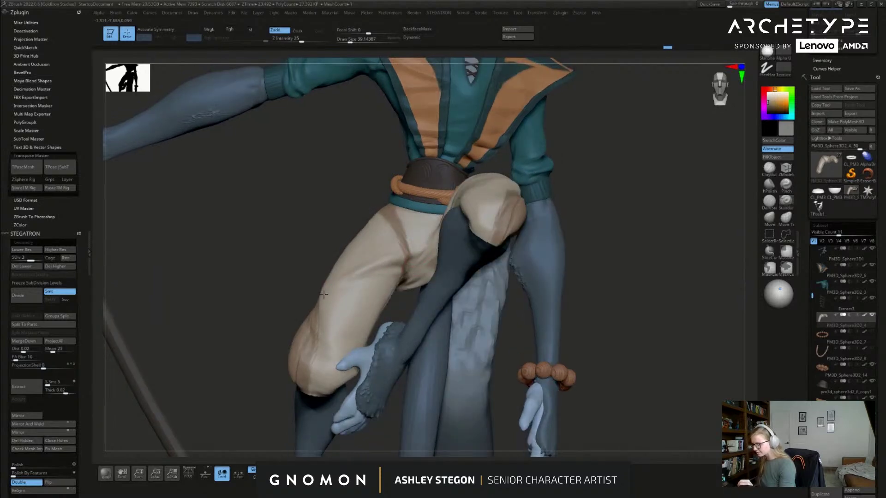
Step: Carve creases into the trousers along the groin and supporting thigh with the Dam Standard brush
{"action": "left_click", "coordinate": [771, 202]}
{"action": "right_click_drag", "start_coordinate": [394, 273], "coordinate": [405, 270]}
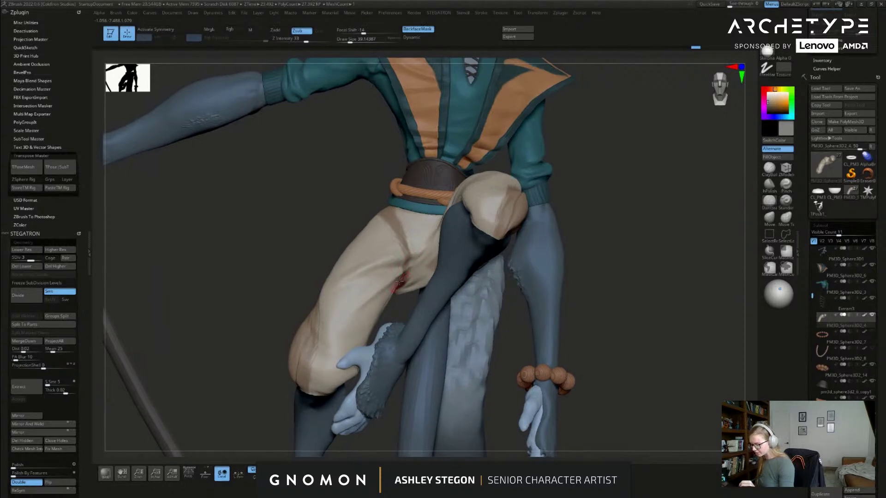
{"action": "left_click_drag", "start_coordinate": [382, 272], "coordinate": [350, 292]}
{"action": "right_click_drag", "start_coordinate": [350, 292], "coordinate": [362, 283]}
{"action": "key", "text": "s"}
{"action": "left_click_drag", "start_coordinate": [362, 283], "coordinate": [365, 283]}
{"action": "right_click_drag", "start_coordinate": [365, 283], "coordinate": [387, 245]}
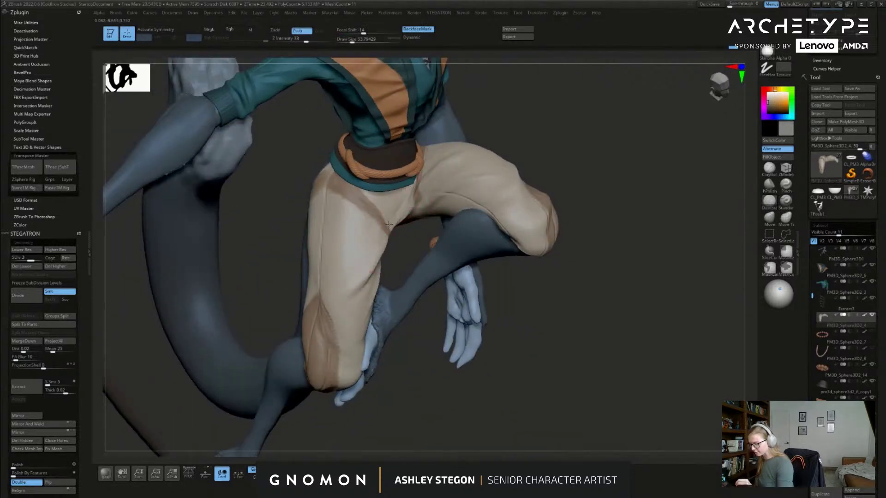
{"action": "right_click_drag", "start_coordinate": [396, 209], "coordinate": [481, 195]}
Step: Display the trousers' polygroup wireframe, lower them two subdivision levels, and enlarge the brush
{"action": "key", "text": "shift+f"}
{"action": "key", "text": "shift+d"}
{"action": "key", "text": "shift+d"}
{"action": "right_click_drag", "start_coordinate": [356, 220], "coordinate": [388, 230]}
{"action": "key", "text": "s"}
{"action": "left_click_drag", "start_coordinate": [388, 230], "coordinate": [415, 229]}
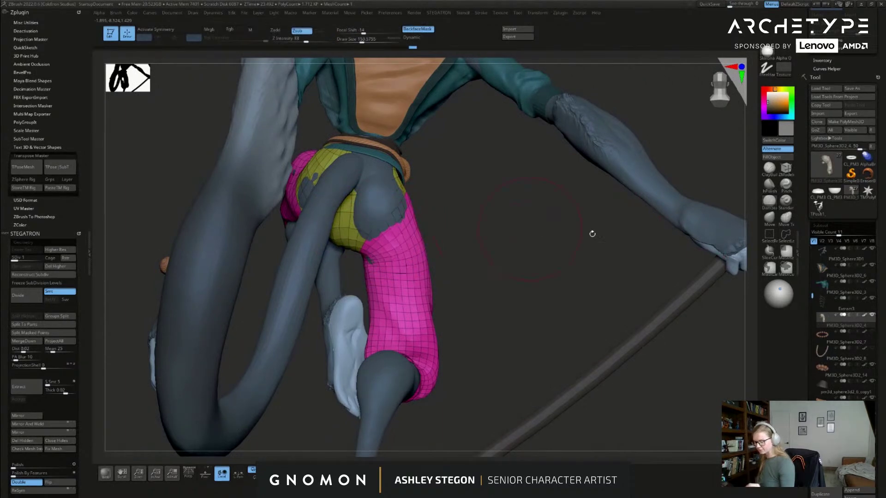
Step: Pull the trouser seat out over the exposed buttock beside the tail with the Move brush
{"action": "left_click", "coordinate": [769, 217]}
{"action": "mouse_move", "coordinate": [356, 235]}
{"action": "left_mouse_down"}
{"action": "mouse_move", "coordinate": [343, 230]}
{"action": "mouse_move", "coordinate": [375, 223]}
{"action": "left_mouse_up"}
{"action": "key", "text": "s"}
{"action": "mouse_move", "coordinate": [383, 251]}
{"action": "left_mouse_down"}
{"action": "mouse_move", "coordinate": [371, 224]}
{"action": "mouse_move", "coordinate": [382, 166]}
{"action": "left_mouse_up"}
{"action": "key", "text": "s"}
{"action": "left_click_drag", "start_coordinate": [382, 165], "coordinate": [365, 165]}
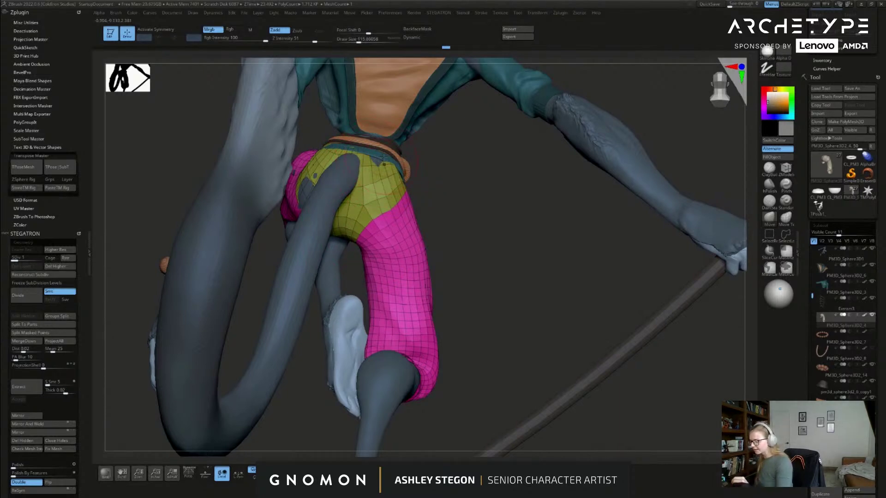
Step: Smooth and adjust the trouser seat and its waistline beside the base of the tail
{"action": "right_click_drag", "start_coordinate": [382, 157], "coordinate": [381, 163]}
{"action": "left_click_drag", "start_coordinate": [381, 162], "coordinate": [378, 168], "text": "shift"}
{"action": "right_click_drag", "start_coordinate": [377, 159], "coordinate": [379, 166]}
{"action": "left_click_drag", "start_coordinate": [379, 166], "coordinate": [379, 158]}
{"action": "key", "text": "s"}
{"action": "left_click_drag", "start_coordinate": [368, 208], "coordinate": [376, 208]}
{"action": "mouse_move", "coordinate": [377, 217]}
{"action": "left_mouse_down", "text": "shift"}
{"action": "mouse_move", "coordinate": [383, 224]}
{"action": "mouse_move", "coordinate": [376, 216]}
{"action": "left_mouse_up", "text": "shift"}
{"action": "mouse_move", "coordinate": [376, 216]}
{"action": "right_mouse_down"}
{"action": "mouse_move", "coordinate": [343, 181]}
{"action": "mouse_move", "coordinate": [324, 183]}
{"action": "right_mouse_up"}
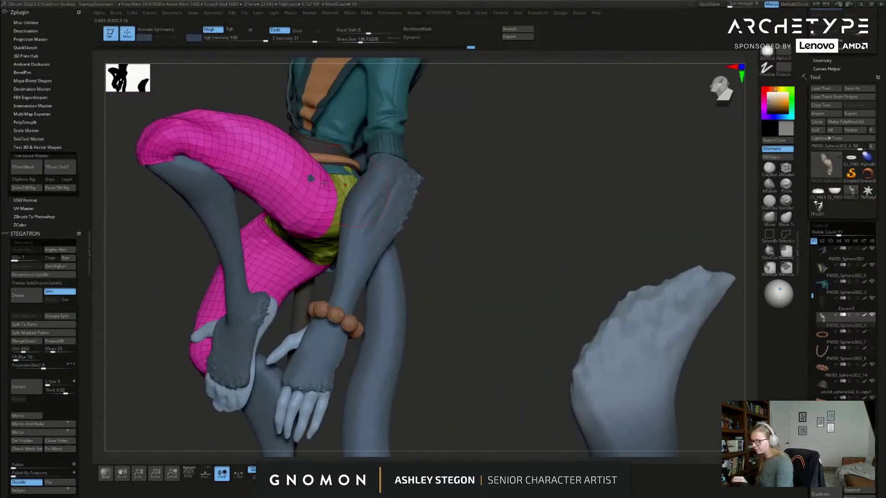
Step: Reshape the trousers over the outer hip and thigh of the raised leg with the Move brush
{"action": "mouse_move", "coordinate": [464, 193]}
{"action": "right_mouse_down"}
{"action": "mouse_move", "coordinate": [440, 208]}
{"action": "mouse_move", "coordinate": [591, 247]}
{"action": "right_mouse_up"}
{"action": "key", "text": "s"}
{"action": "left_click_drag", "start_coordinate": [358, 181], "coordinate": [346, 182]}
{"action": "key", "text": "shift"}
{"action": "right_click_drag", "start_coordinate": [305, 194], "coordinate": [288, 205]}
{"action": "left_click_drag", "start_coordinate": [280, 210], "coordinate": [276, 209]}
{"action": "right_click_drag", "start_coordinate": [277, 209], "coordinate": [392, 209]}
{"action": "right_click_drag", "start_coordinate": [393, 208], "coordinate": [464, 212], "text": "alt"}
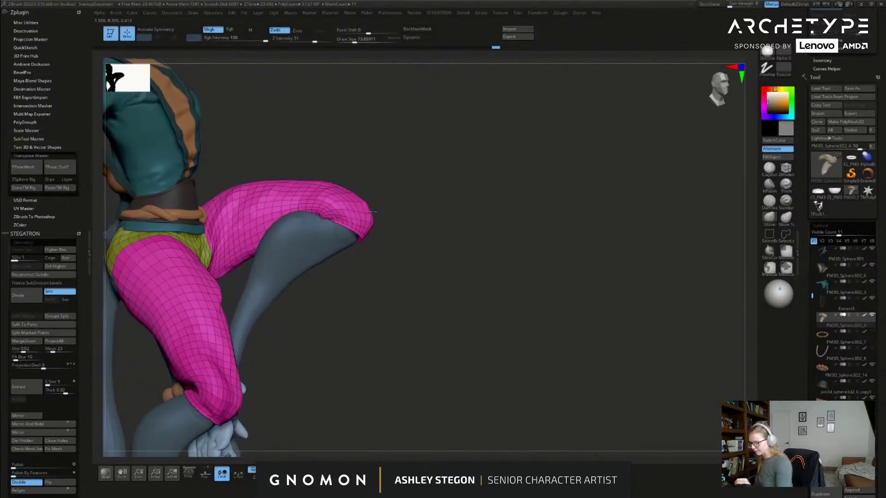
Step: Smooth the trousers over the outer hip of the supporting leg
{"action": "right_click_drag", "start_coordinate": [383, 204], "coordinate": [475, 201], "text": "alt"}
{"action": "mouse_move", "coordinate": [346, 261]}
{"action": "right_mouse_down"}
{"action": "mouse_move", "coordinate": [319, 269]}
{"action": "mouse_move", "coordinate": [403, 244]}
{"action": "mouse_move", "coordinate": [320, 240]}
{"action": "right_mouse_up"}
{"action": "left_click_drag", "start_coordinate": [278, 225], "coordinate": [286, 233], "text": "shift"}
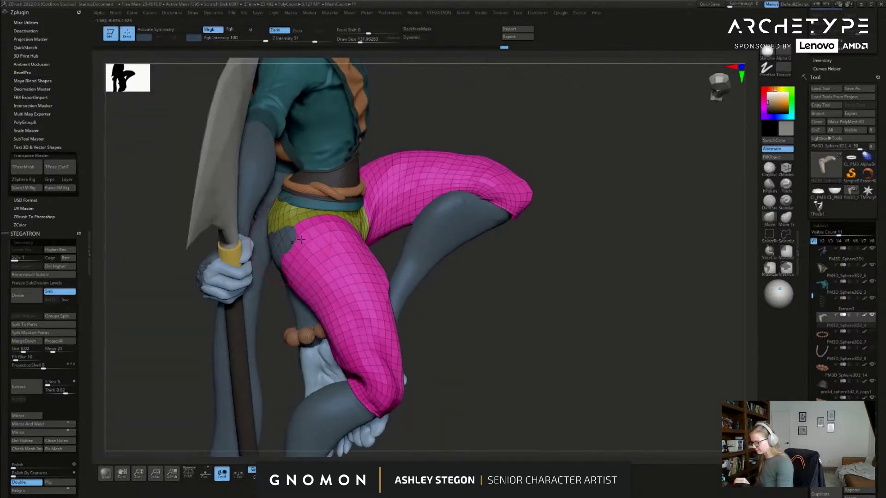
Step: Select the body where it pokes through the trouser seat and hide the polygroup wireframe
{"action": "right_click_drag", "start_coordinate": [301, 240], "coordinate": [284, 245]}
{"action": "left_click", "coordinate": [284, 246], "text": "alt"}
{"action": "key", "text": "shift+f"}
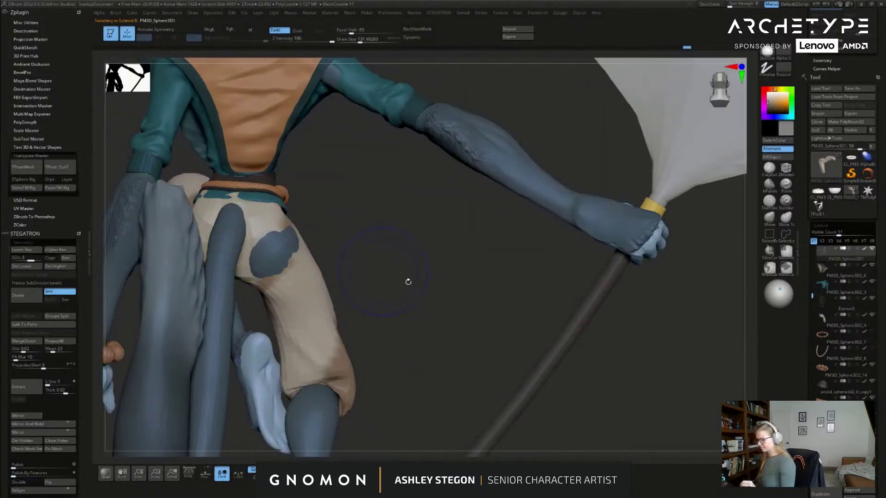
Step: Drop the body to its lowest subdivision level and smooth it back where it pokes through the trouser hip
{"action": "key", "text": "shift+d"}
{"action": "key", "text": "shift+d"}
{"action": "key", "text": "shift+d"}
{"action": "key", "text": "shift+d"}
{"action": "left_click_drag", "start_coordinate": [296, 251], "coordinate": [278, 249]}
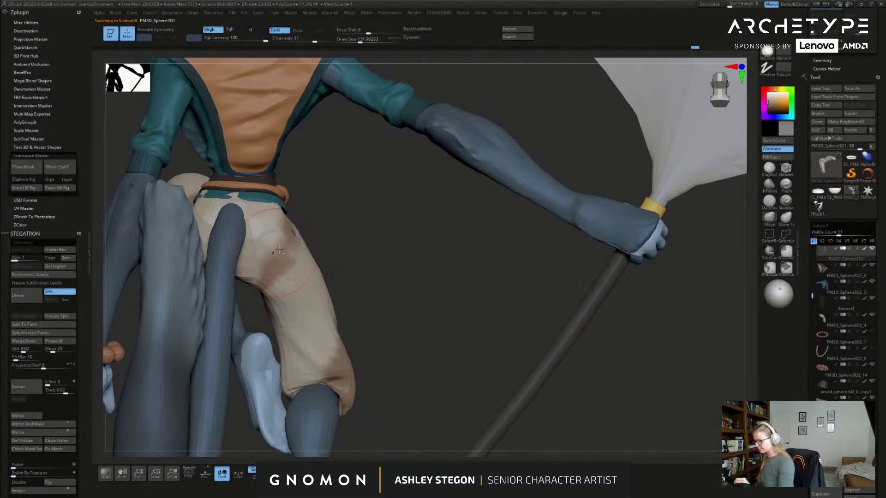
{"action": "right_click_drag", "start_coordinate": [318, 234], "coordinate": [445, 271]}
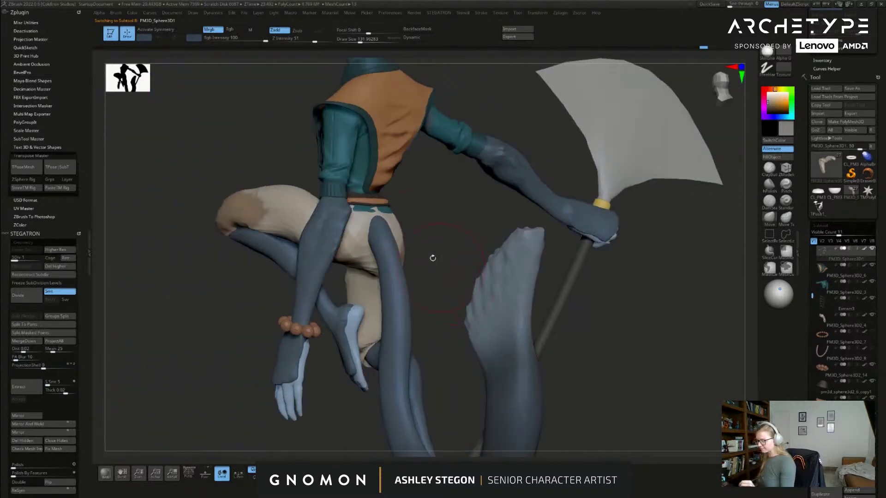
{"action": "right_click_drag", "start_coordinate": [363, 248], "coordinate": [357, 252]}
{"action": "key", "text": "shift+f"}
{"action": "key", "text": "shift+f"}
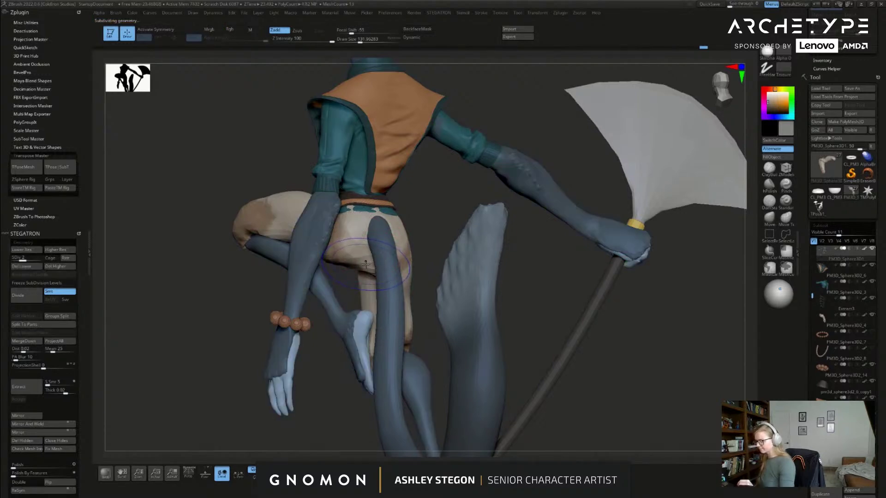
Step: Select the trousers, show their polygroup wireframe and reshape the seat at a low subdivision level
{"action": "left_click", "coordinate": [274, 217], "text": "alt"}
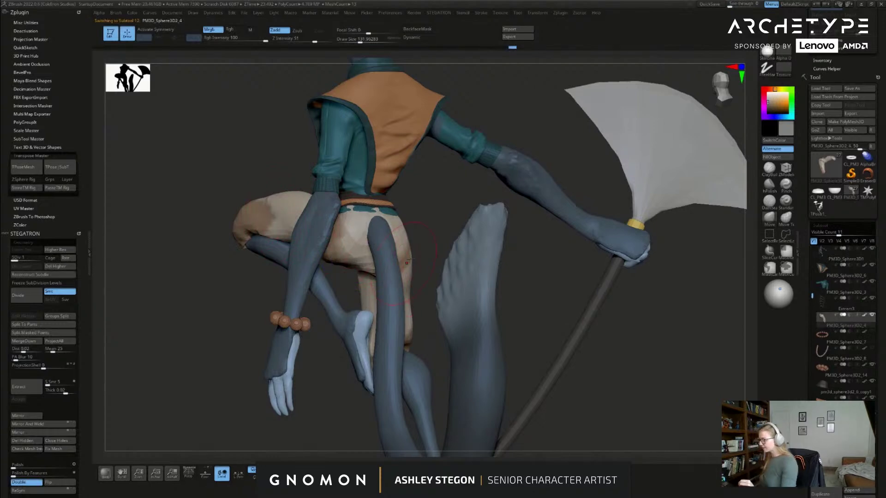
{"action": "key", "text": "d"}
{"action": "key", "text": "d"}
{"action": "key", "text": "shift+f"}
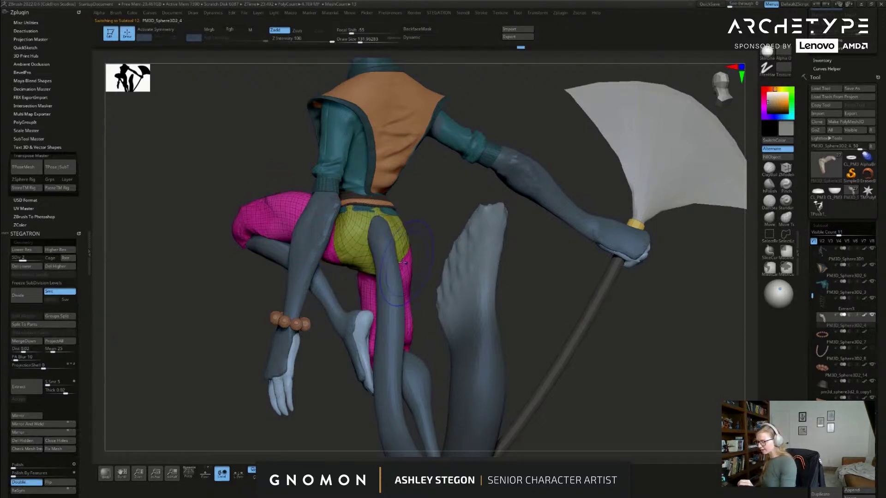
{"action": "key", "text": "shift+d"}
{"action": "left_click_drag", "start_coordinate": [366, 270], "coordinate": [364, 257]}
{"action": "mouse_move", "coordinate": [339, 296]}
{"action": "left_mouse_down"}
{"action": "mouse_move", "coordinate": [341, 247]}
{"action": "mouse_move", "coordinate": [357, 237]}
{"action": "left_mouse_up"}
Step: Hide the polygroup wireframe, smooth the body beneath the trouser seat and raise the subdivision level again
{"action": "left_click", "coordinate": [345, 256], "text": "alt"}
{"action": "key", "text": "shift+f"}
{"action": "mouse_move", "coordinate": [419, 248]}
{"action": "left_mouse_down"}
{"action": "mouse_move", "coordinate": [401, 284]}
{"action": "mouse_move", "coordinate": [396, 243]}
{"action": "left_mouse_up"}
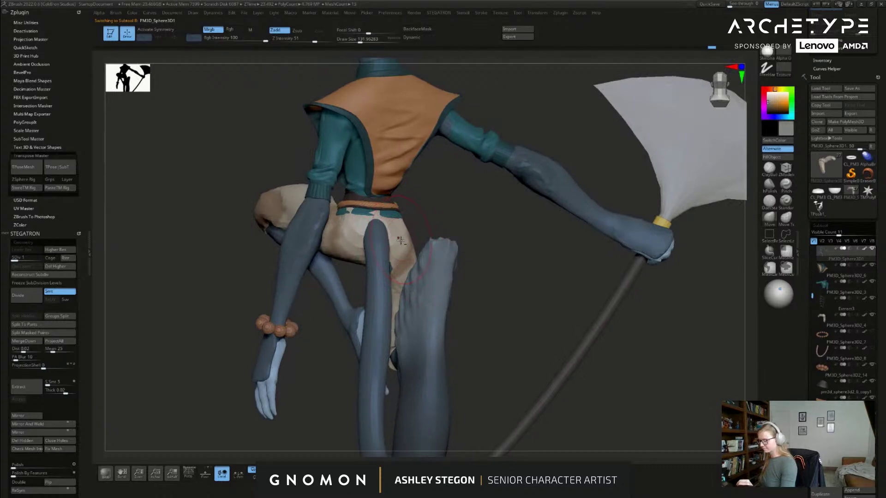
{"action": "key", "text": "d"}
{"action": "key", "text": "d"}
{"action": "key", "text": "d"}
{"action": "right_click_drag", "start_coordinate": [400, 240], "coordinate": [435, 234]}
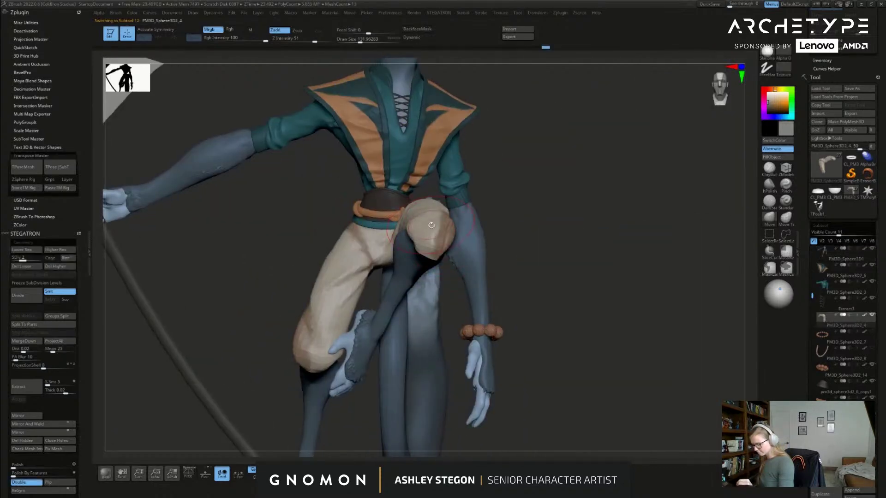
Step: Select the old curved tail and remove it from view, leaving the back of the trousers exposed
{"action": "left_click_drag", "start_coordinate": [546, 310], "coordinate": [583, 172], "text": "alt"}
{"action": "key", "text": "x"}
{"action": "left_click_drag", "start_coordinate": [514, 310], "coordinate": [559, 322]}
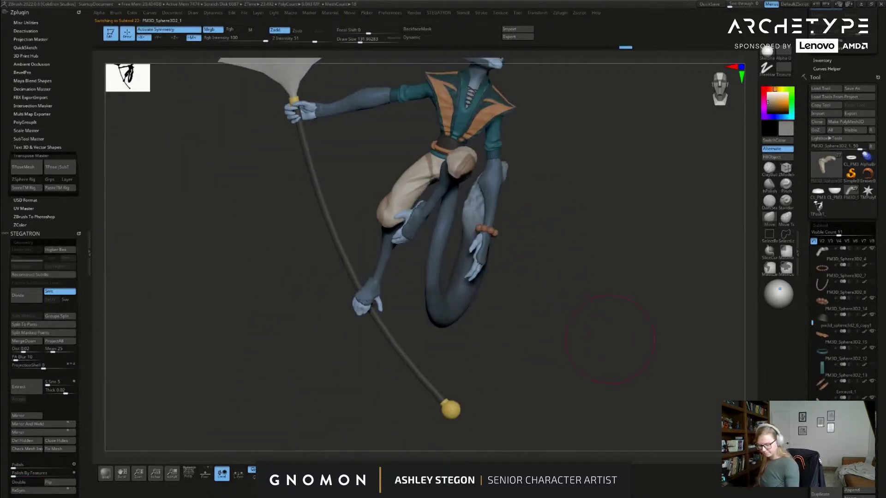
{"action": "left_click_drag", "start_coordinate": [623, 336], "coordinate": [555, 386]}
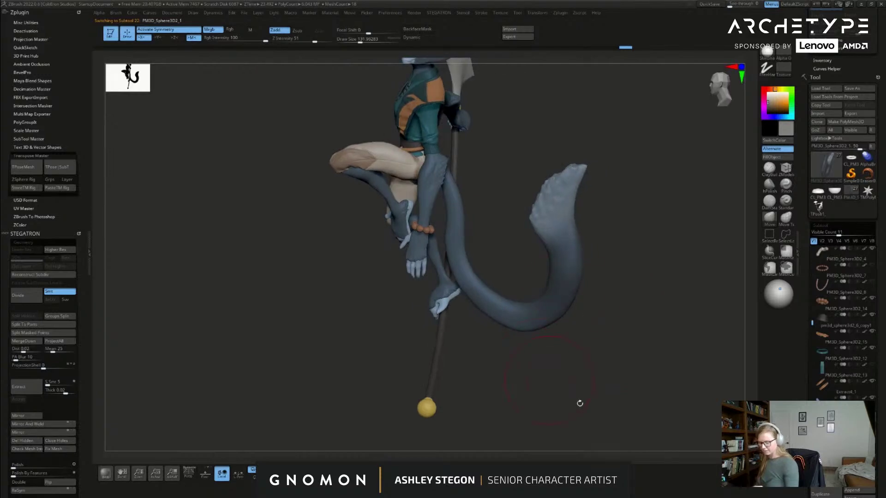
{"action": "scroll", "coordinate": [814, 268], "scroll_direction": "up", "scroll_amount": 5}
{"action": "key", "text": "s"}
{"action": "left_click_drag", "start_coordinate": [621, 281], "coordinate": [612, 275]}
{"action": "key", "text": "s"}
{"action": "left_click_drag", "start_coordinate": [498, 207], "coordinate": [495, 207]}
{"action": "left_click_drag", "start_coordinate": [623, 273], "coordinate": [570, 301]}
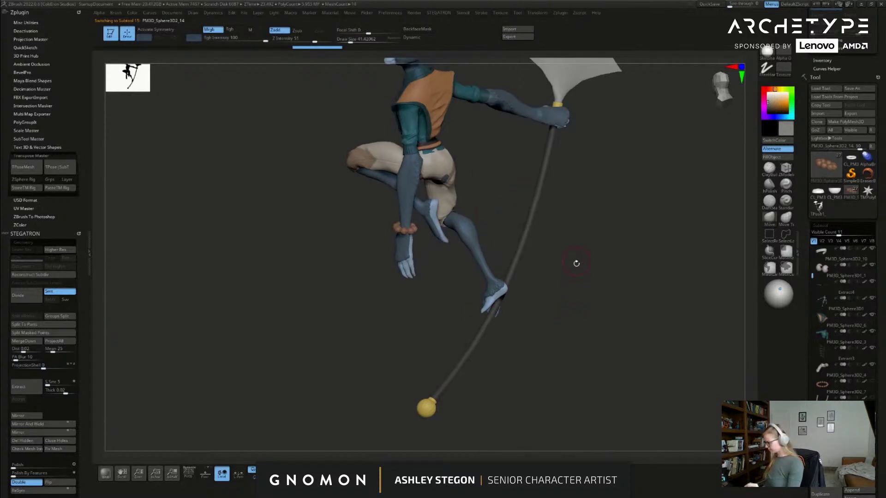
{"action": "left_click_drag", "start_coordinate": [584, 259], "coordinate": [531, 304]}
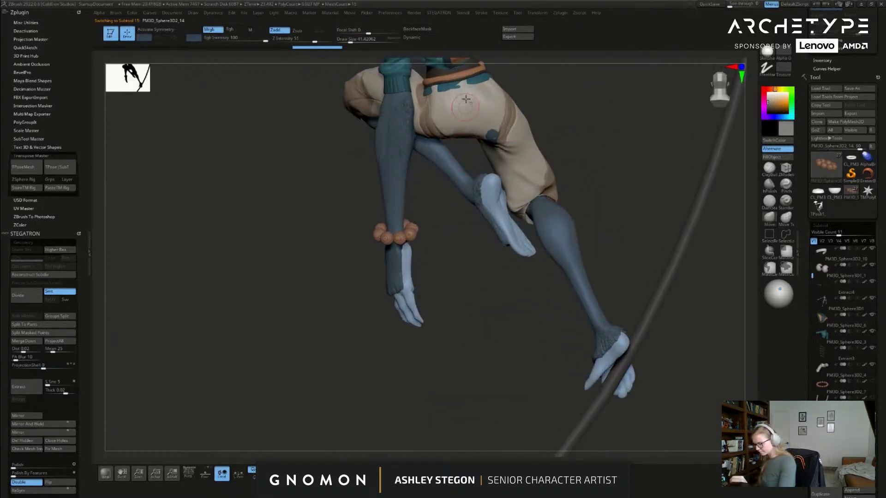
Step: Select the teal waistband and adjust it around the hips so it sits evenly above the trousers
{"action": "left_click", "coordinate": [476, 82], "text": "alt"}
{"action": "left_click_drag", "start_coordinate": [646, 147], "coordinate": [596, 244], "text": "alt"}
{"action": "key", "text": "s"}
{"action": "left_click_drag", "start_coordinate": [414, 196], "coordinate": [417, 185]}
{"action": "left_click_drag", "start_coordinate": [508, 208], "coordinate": [632, 210]}
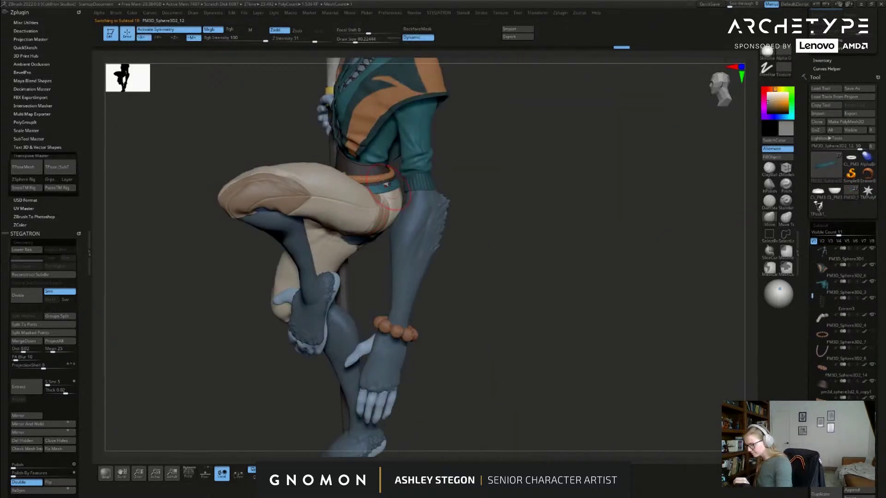
{"action": "right_click_drag", "start_coordinate": [390, 187], "coordinate": [446, 203]}
{"action": "right_click_drag", "start_coordinate": [327, 230], "coordinate": [555, 324]}
{"action": "right_click_drag", "start_coordinate": [417, 227], "coordinate": [401, 221]}
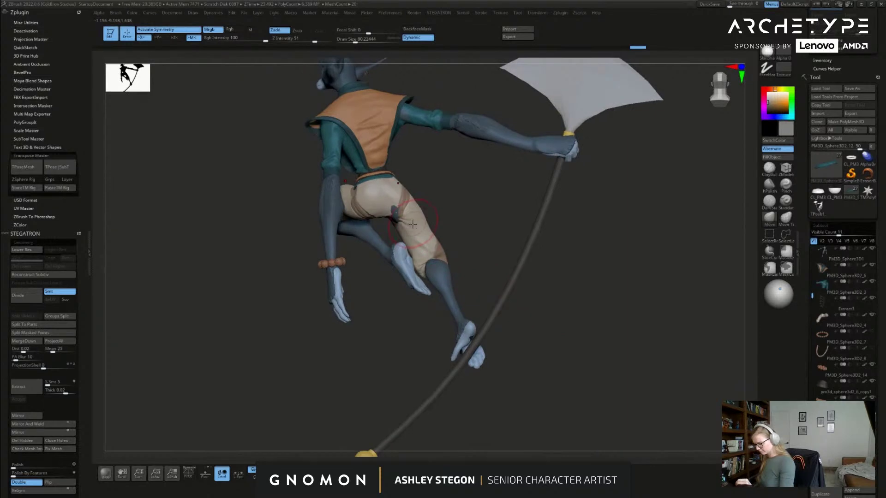
Step: Select the trousers, cover the body showing at the seat and sculpt the crease under it with the Standard brush
{"action": "left_click", "coordinate": [399, 220], "text": "alt"}
{"action": "key", "text": "s"}
{"action": "left_click_drag", "start_coordinate": [400, 221], "coordinate": [404, 220]}
{"action": "left_click_drag", "start_coordinate": [404, 221], "coordinate": [396, 220]}
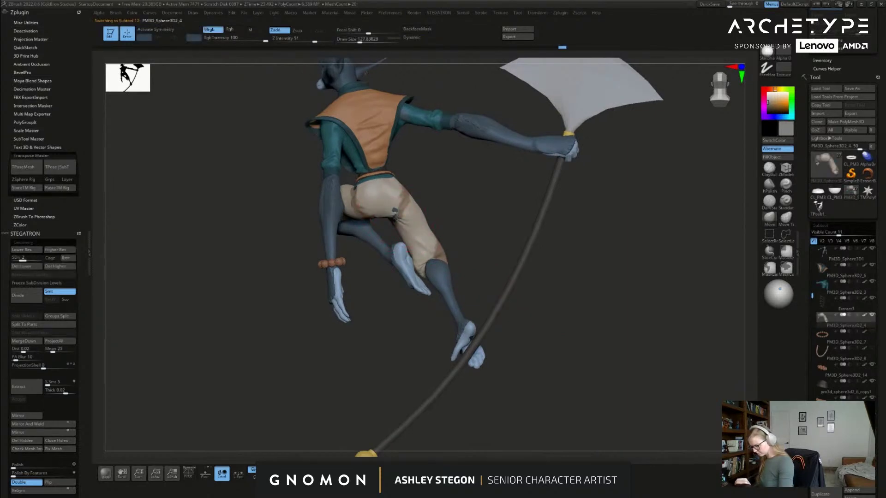
{"action": "left_click", "coordinate": [787, 204]}
{"action": "mouse_move", "coordinate": [384, 207]}
{"action": "left_mouse_down"}
{"action": "mouse_move", "coordinate": [376, 208]}
{"action": "mouse_move", "coordinate": [385, 209]}
{"action": "left_mouse_up"}
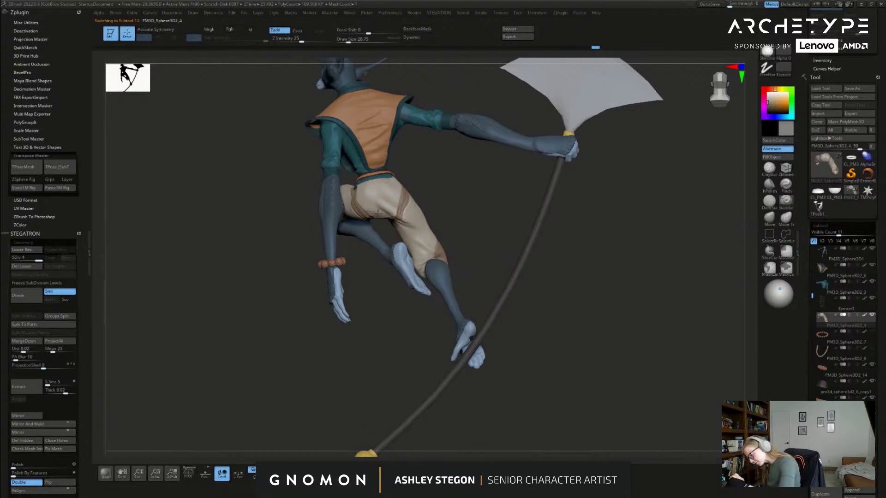
Step: Smooth the trousers over the outer hip and thigh of the supporting leg at the lowest subdivision level
{"action": "right_click_drag", "start_coordinate": [404, 221], "coordinate": [429, 234]}
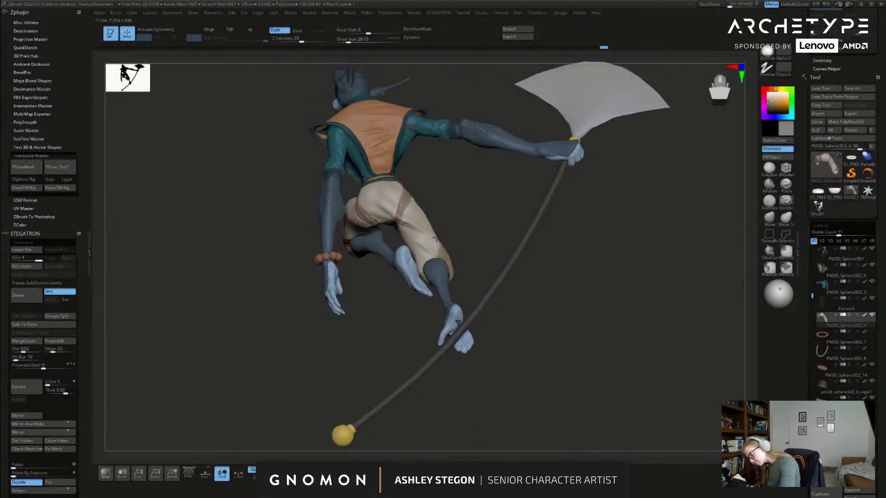
{"action": "key", "text": "s"}
{"action": "left_click_drag", "start_coordinate": [428, 237], "coordinate": [422, 236]}
{"action": "mouse_move", "coordinate": [418, 231]}
{"action": "right_mouse_down"}
{"action": "mouse_move", "coordinate": [379, 198]}
{"action": "mouse_move", "coordinate": [406, 185]}
{"action": "mouse_move", "coordinate": [435, 203]}
{"action": "mouse_move", "coordinate": [416, 216]}
{"action": "right_mouse_up"}
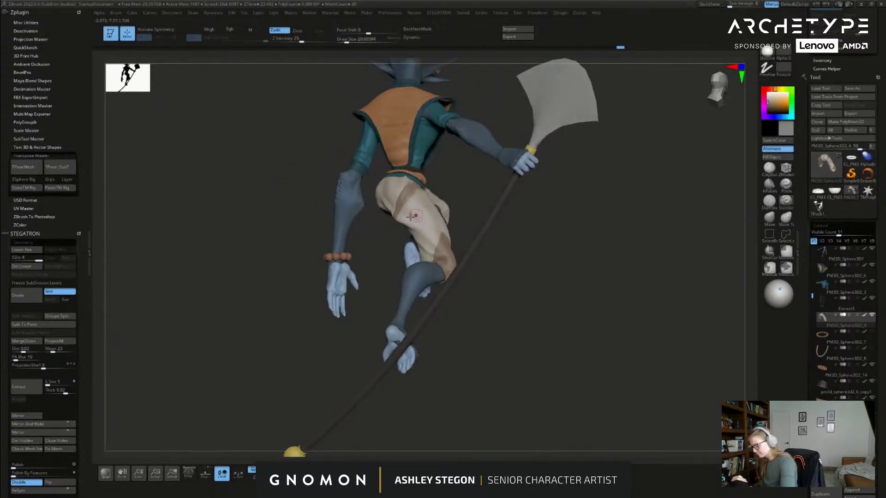
{"action": "key", "text": "shift+d"}
{"action": "key", "text": "shift+d"}
{"action": "key", "text": "shift+d"}
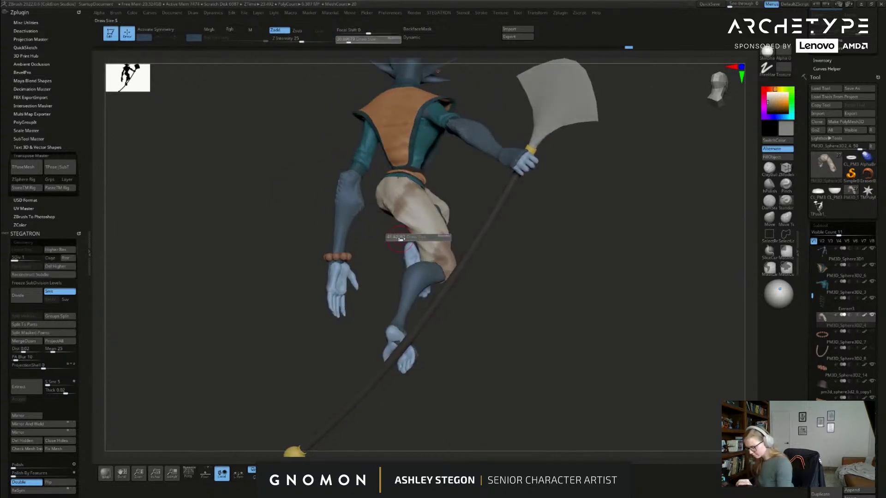
Step: Shape soft folds across the trouser seat and supporting thigh, then raise the trousers to subdivision level 4
{"action": "key", "text": "d"}
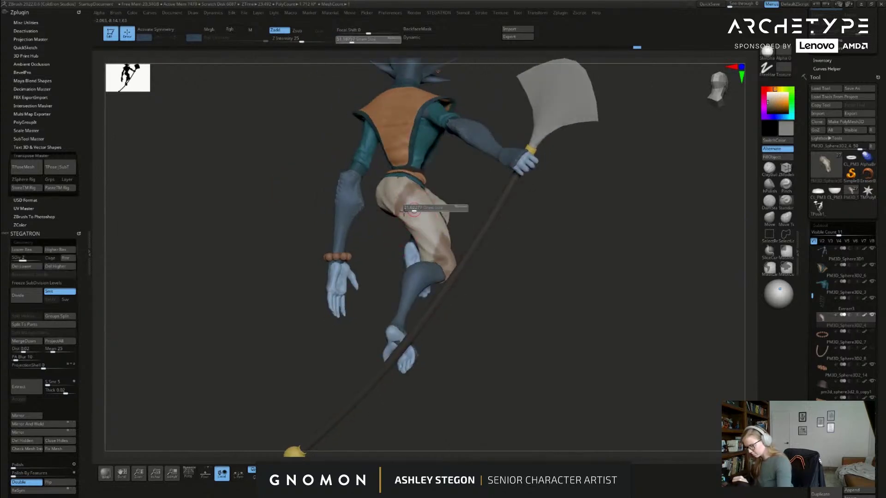
{"action": "right_click_drag", "start_coordinate": [427, 212], "coordinate": [420, 227]}
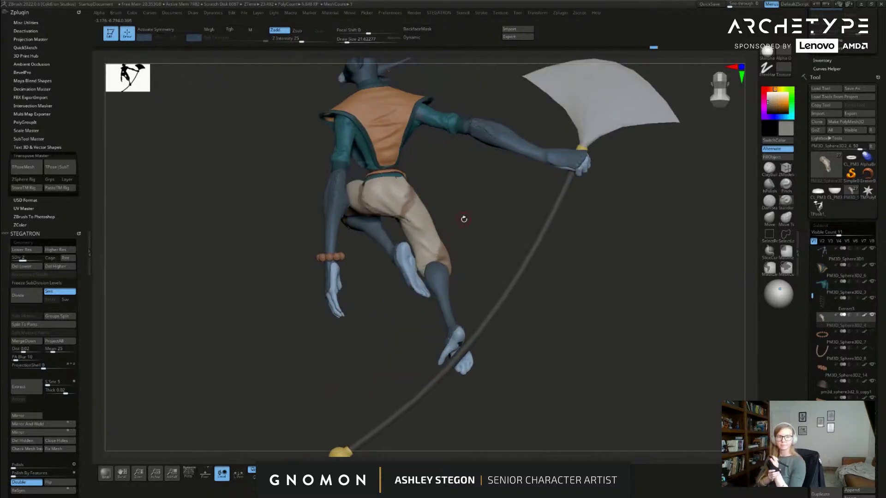
{"action": "right_click_drag", "start_coordinate": [526, 302], "coordinate": [539, 290]}
{"action": "right_click_drag", "start_coordinate": [384, 209], "coordinate": [509, 314]}
{"action": "key", "text": "d"}
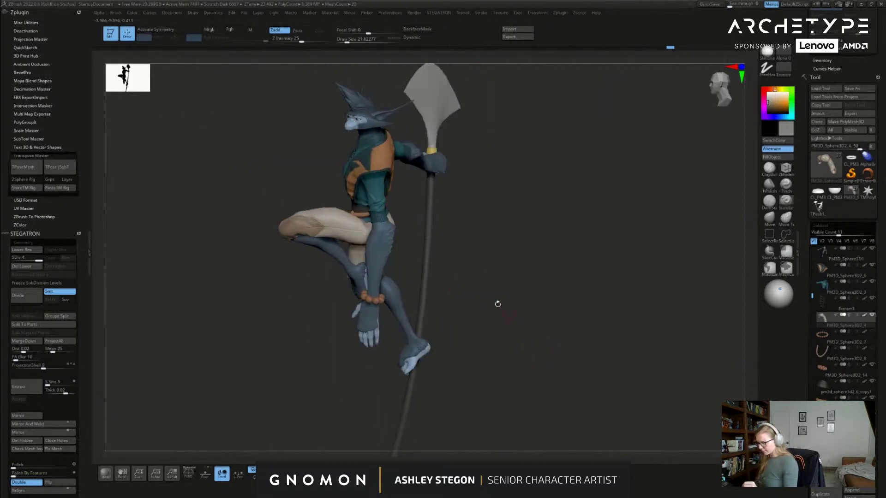
{"action": "left_click_drag", "start_coordinate": [516, 253], "coordinate": [519, 253]}
{"action": "right_click_drag", "start_coordinate": [519, 254], "coordinate": [510, 253]}
Step: Select the wrist bracelet's subtool and choose the insert-mesh curve brush with its third, faceted tube piece
{"action": "left_click", "coordinate": [319, 295], "text": "alt"}
{"action": "key", "text": "b"}
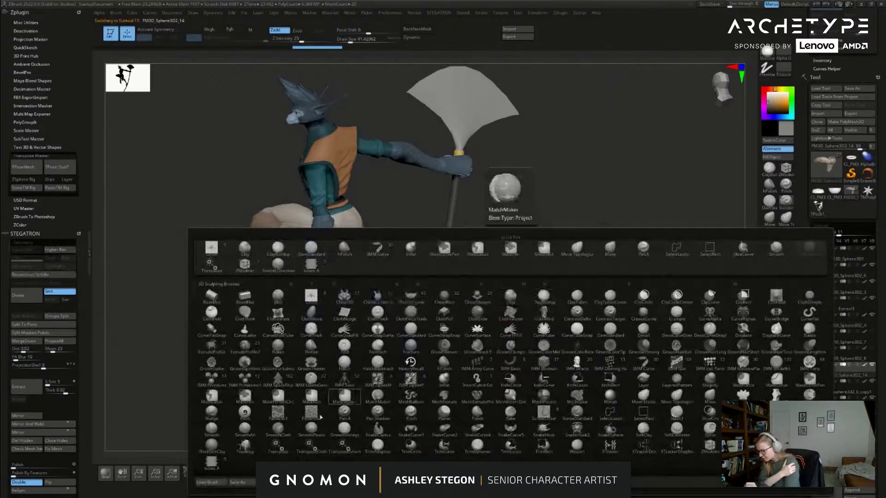
{"action": "left_click", "coordinate": [211, 462]}
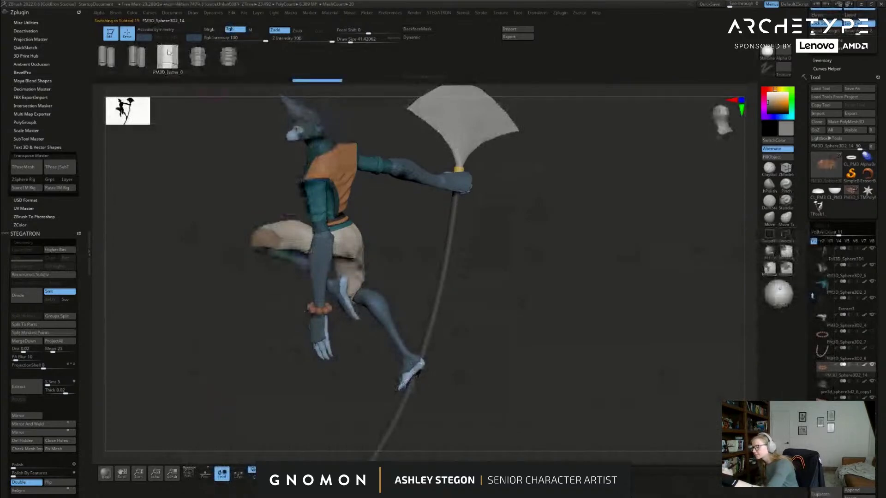
{"action": "mouse_move", "coordinate": [381, 225]}
{"action": "left_mouse_down"}
{"action": "mouse_move", "coordinate": [412, 244]}
{"action": "mouse_move", "coordinate": [346, 243]}
{"action": "left_mouse_up"}
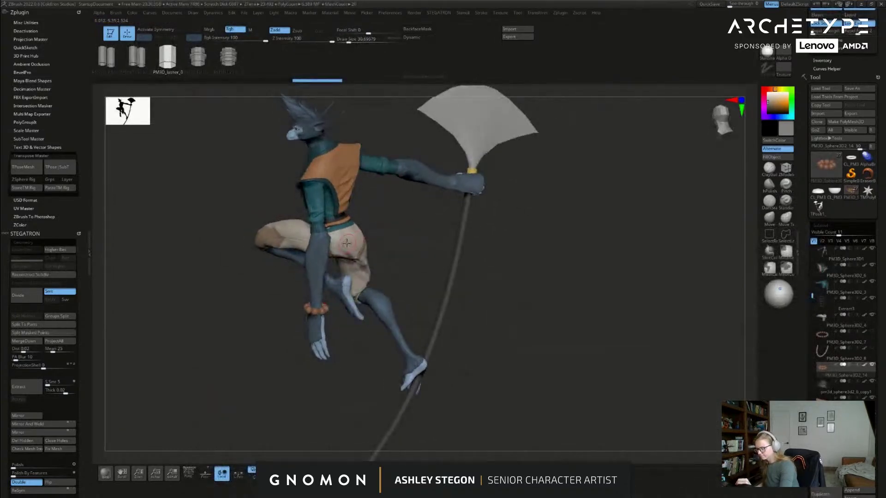
Step: Enlarge the brush and draw a curved tube as a new tail from the back of the trousers
{"action": "left_click_drag", "start_coordinate": [543, 351], "coordinate": [546, 347]}
{"action": "left_click_drag", "start_coordinate": [604, 348], "coordinate": [611, 333]}
{"action": "key", "text": "s"}
{"action": "mouse_move", "coordinate": [611, 334]}
{"action": "left_mouse_down"}
{"action": "mouse_move", "coordinate": [621, 334]}
{"action": "mouse_move", "coordinate": [554, 344]}
{"action": "mouse_move", "coordinate": [611, 338]}
{"action": "mouse_move", "coordinate": [611, 352]}
{"action": "mouse_move", "coordinate": [568, 352]}
{"action": "left_mouse_up"}
{"action": "left_click", "coordinate": [518, 345]}
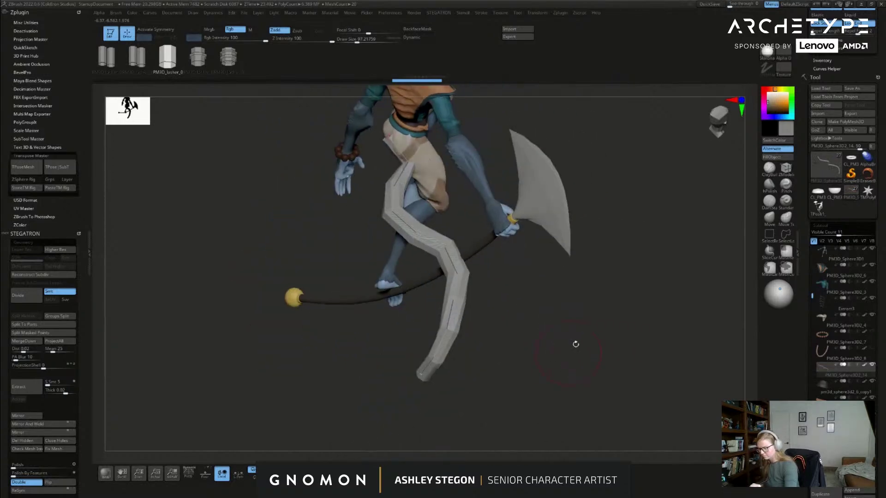
Step: Reshape the curve's size falloff graph so the tail tube starts thin and widens toward its tip
{"action": "left_click_drag", "start_coordinate": [804, 104], "coordinate": [802, 179]}
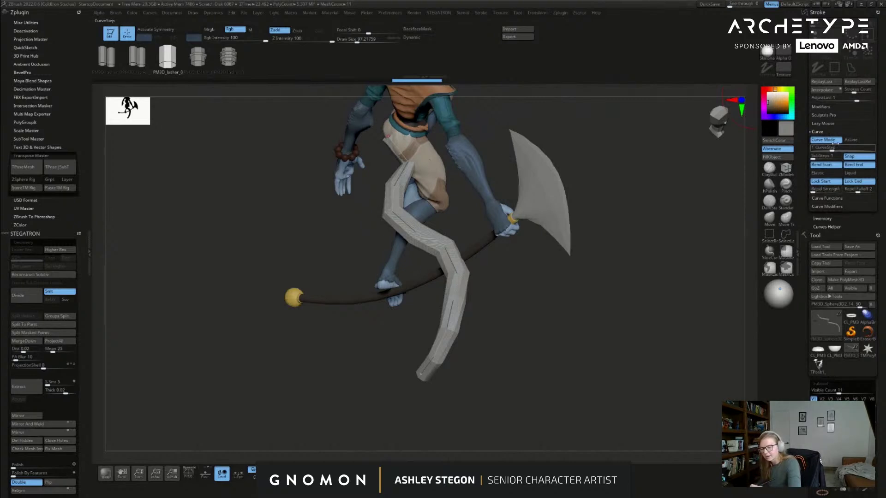
{"action": "left_click", "coordinate": [826, 132]}
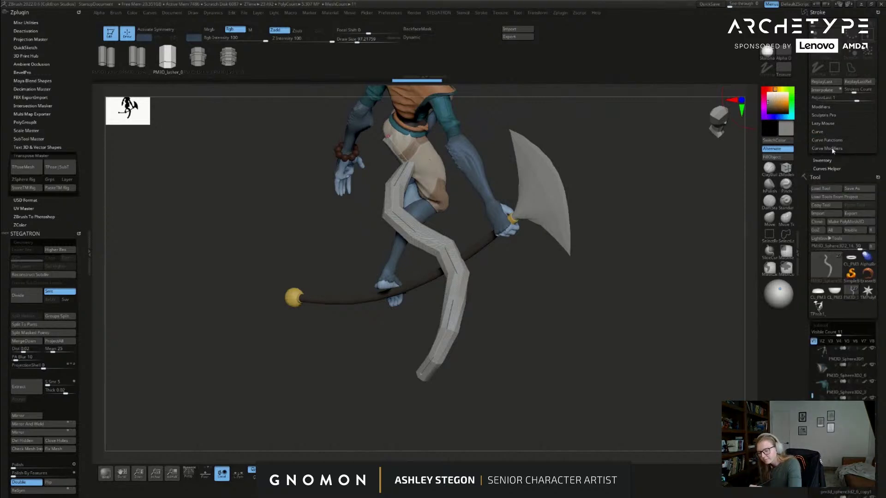
{"action": "left_click", "coordinate": [829, 149]}
{"action": "left_click", "coordinate": [840, 165]}
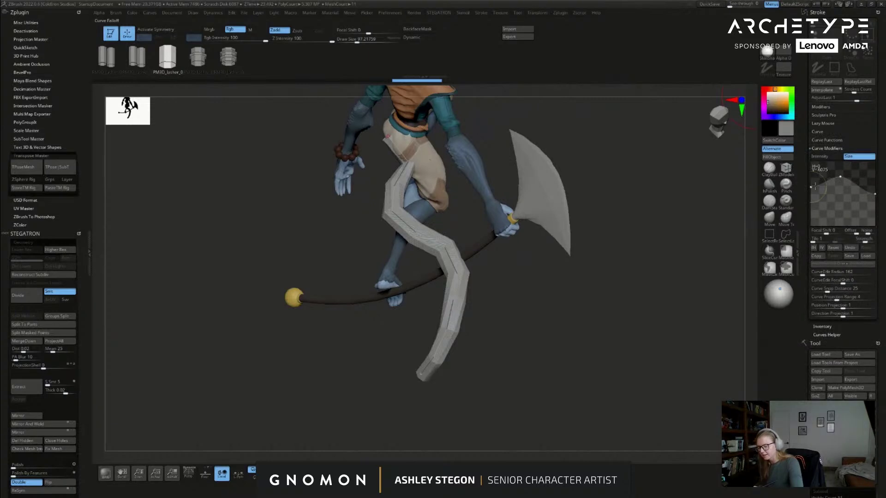
{"action": "left_click_drag", "start_coordinate": [811, 187], "coordinate": [811, 184]}
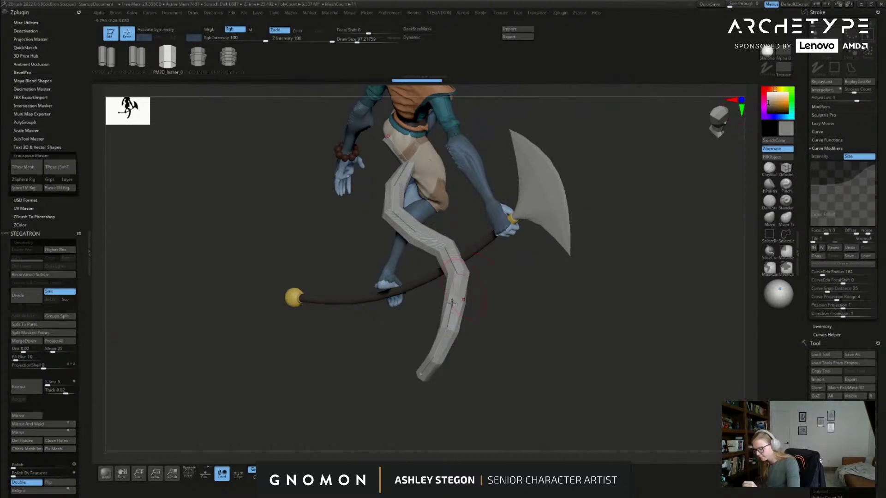
{"action": "left_click_drag", "start_coordinate": [494, 316], "coordinate": [538, 296]}
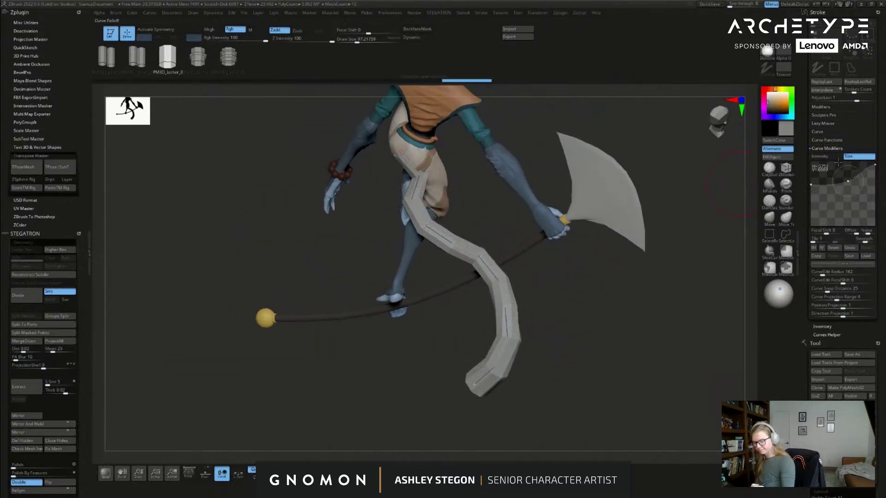
Step: Pull the tail curve into a bend that leaves the hips and swings out past the axe handle
{"action": "left_click", "coordinate": [843, 132]}
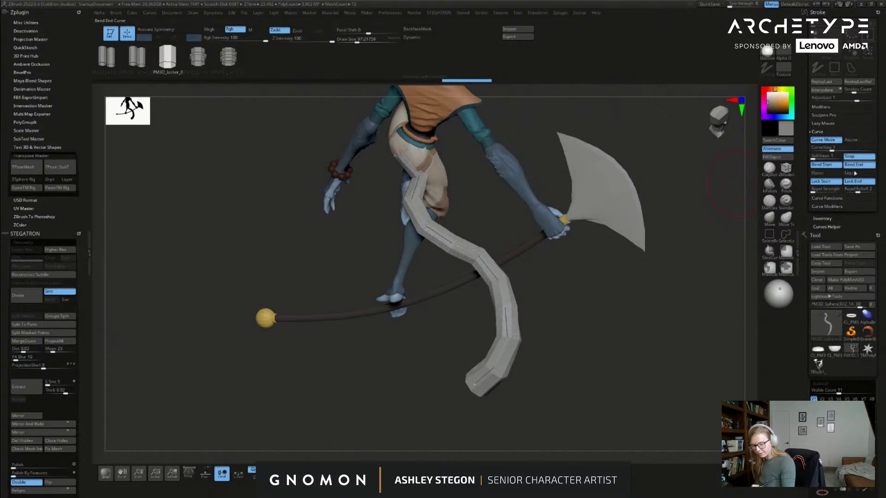
{"action": "left_click", "coordinate": [406, 159]}
{"action": "left_click_drag", "start_coordinate": [468, 183], "coordinate": [466, 213]}
{"action": "left_click_drag", "start_coordinate": [417, 173], "coordinate": [386, 172]}
{"action": "left_click_drag", "start_coordinate": [491, 235], "coordinate": [554, 223]}
{"action": "left_click_drag", "start_coordinate": [363, 199], "coordinate": [508, 264]}
{"action": "mouse_move", "coordinate": [559, 281]}
{"action": "left_mouse_down"}
{"action": "mouse_move", "coordinate": [571, 239]}
{"action": "mouse_move", "coordinate": [530, 258]}
{"action": "left_mouse_up"}
{"action": "left_click_drag", "start_coordinate": [577, 323], "coordinate": [577, 303], "text": "alt"}
{"action": "key", "text": "s"}
{"action": "mouse_move", "coordinate": [501, 277]}
{"action": "left_mouse_down"}
{"action": "mouse_move", "coordinate": [492, 277]}
{"action": "mouse_move", "coordinate": [484, 302]}
{"action": "mouse_move", "coordinate": [483, 250]}
{"action": "left_mouse_up"}
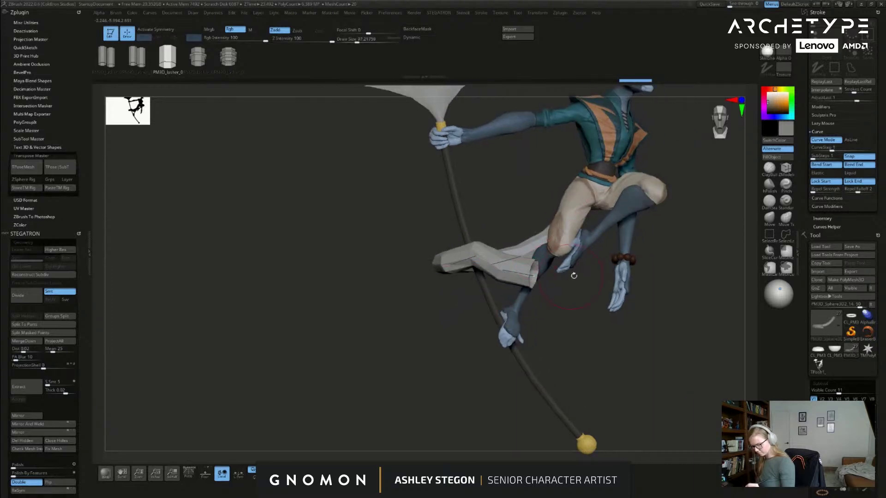
Step: Curl the end of the tail curve forward around the axe handle and below the feet
{"action": "left_click_drag", "start_coordinate": [574, 275], "coordinate": [593, 259], "text": "alt"}
{"action": "left_click_drag", "start_coordinate": [525, 255], "coordinate": [592, 264]}
{"action": "left_click_drag", "start_coordinate": [608, 327], "coordinate": [547, 275]}
{"action": "left_click_drag", "start_coordinate": [477, 200], "coordinate": [565, 214]}
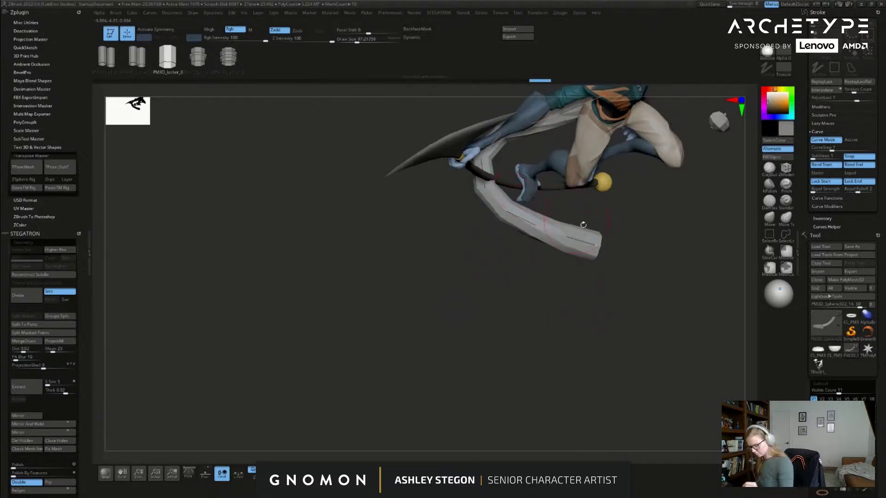
{"action": "left_click_drag", "start_coordinate": [595, 246], "coordinate": [627, 271]}
{"action": "left_click", "coordinate": [590, 184]}
Step: Reposition the upper part of the tail curve where it leaves the hips, checking it from the back and side
{"action": "right_click_drag", "start_coordinate": [590, 185], "coordinate": [618, 184]}
{"action": "key", "text": "s"}
{"action": "left_click_drag", "start_coordinate": [616, 184], "coordinate": [619, 183]}
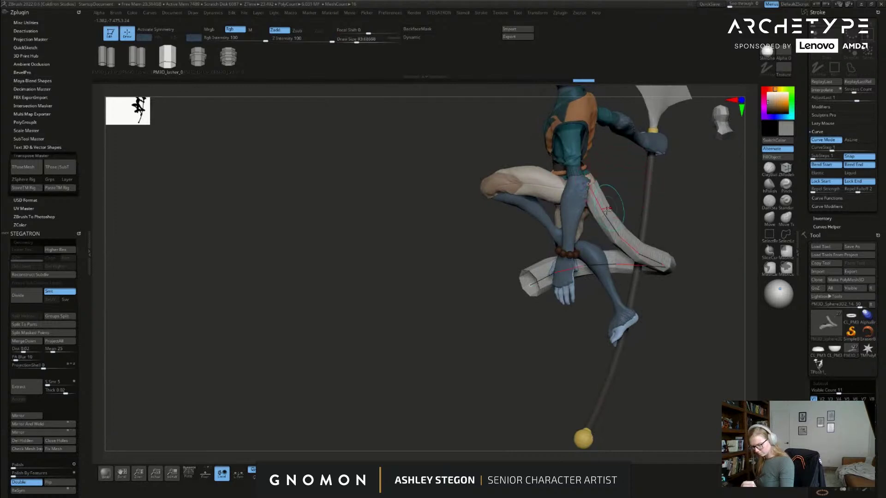
{"action": "mouse_move", "coordinate": [618, 185]}
{"action": "left_mouse_down"}
{"action": "mouse_move", "coordinate": [605, 190]}
{"action": "mouse_move", "coordinate": [624, 190]}
{"action": "mouse_move", "coordinate": [586, 187]}
{"action": "mouse_move", "coordinate": [606, 191]}
{"action": "left_mouse_up"}
{"action": "right_click_drag", "start_coordinate": [606, 191], "coordinate": [646, 170]}
{"action": "left_click_drag", "start_coordinate": [618, 198], "coordinate": [627, 208]}
{"action": "key", "text": "s"}
Step: Refine the tail curve's bend around the axe handle so its end comes forward past the legs
{"action": "left_click_drag", "start_coordinate": [626, 240], "coordinate": [639, 238]}
{"action": "key", "text": "s"}
{"action": "right_click_drag", "start_coordinate": [645, 244], "coordinate": [713, 302]}
{"action": "left_click_drag", "start_coordinate": [712, 301], "coordinate": [690, 289]}
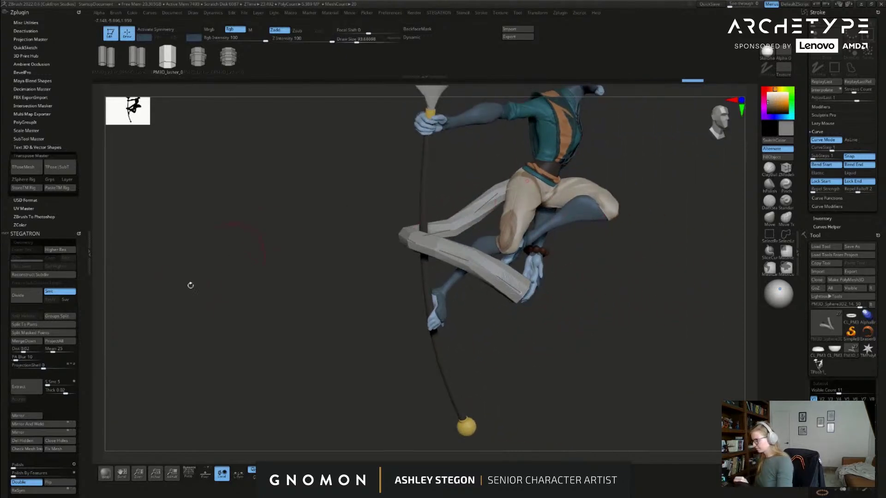
{"action": "key", "text": "s"}
{"action": "left_click_drag", "start_coordinate": [614, 234], "coordinate": [609, 235]}
Step: Split the masked points so the tail tube becomes its own subtool
{"action": "key", "text": "1"}
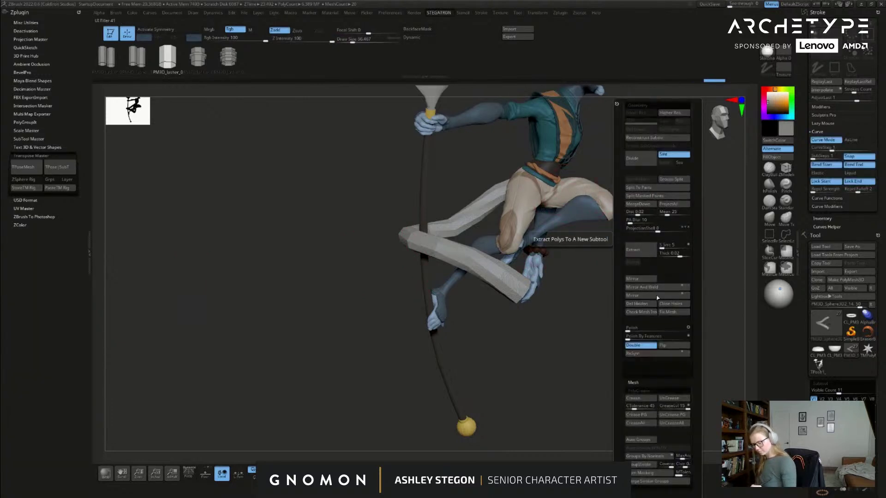
{"action": "left_click", "coordinate": [662, 196]}
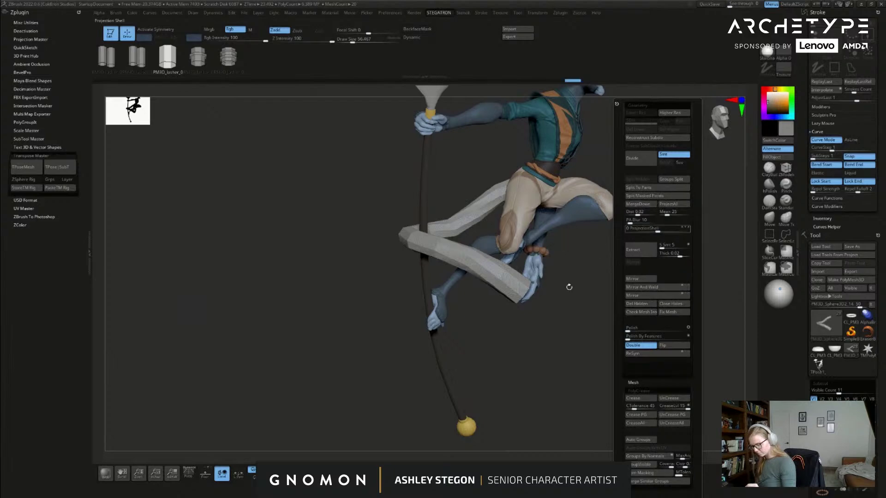
{"action": "left_click_drag", "start_coordinate": [803, 391], "coordinate": [802, 262]}
{"action": "scroll", "coordinate": [802, 261], "scroll_direction": "down", "scroll_amount": 8}
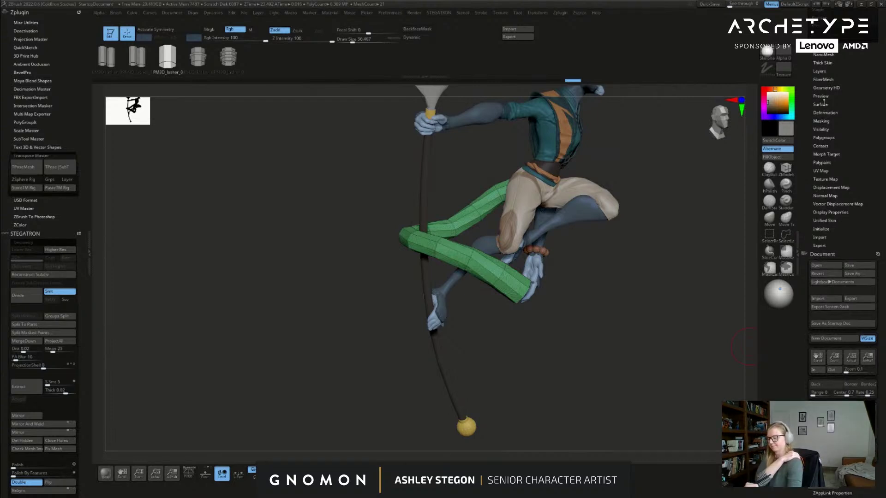
{"action": "left_click", "coordinate": [811, 104]}
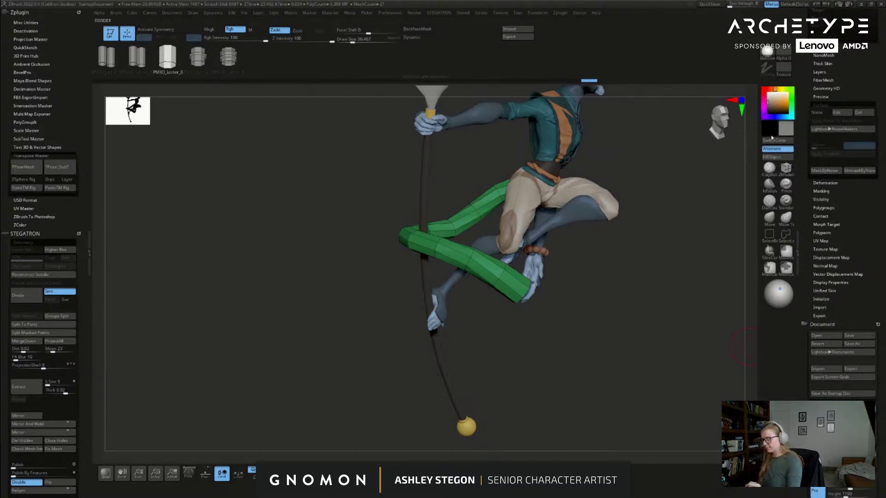
Step: Activate the ZModeler brush and preview the tail with dynamic subdivision on and off
{"action": "left_click", "coordinate": [786, 169]}
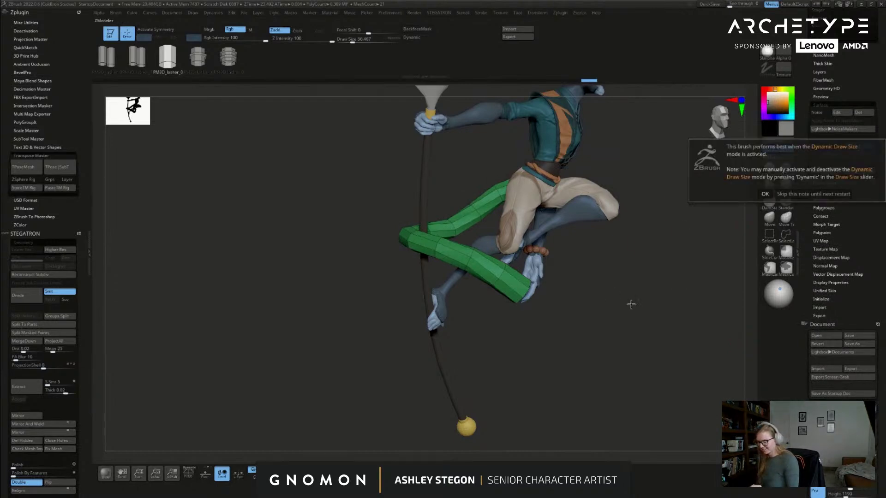
{"action": "left_click", "coordinate": [674, 313]}
{"action": "left_click_drag", "start_coordinate": [570, 306], "coordinate": [512, 286], "text": "alt"}
{"action": "key", "text": "d"}
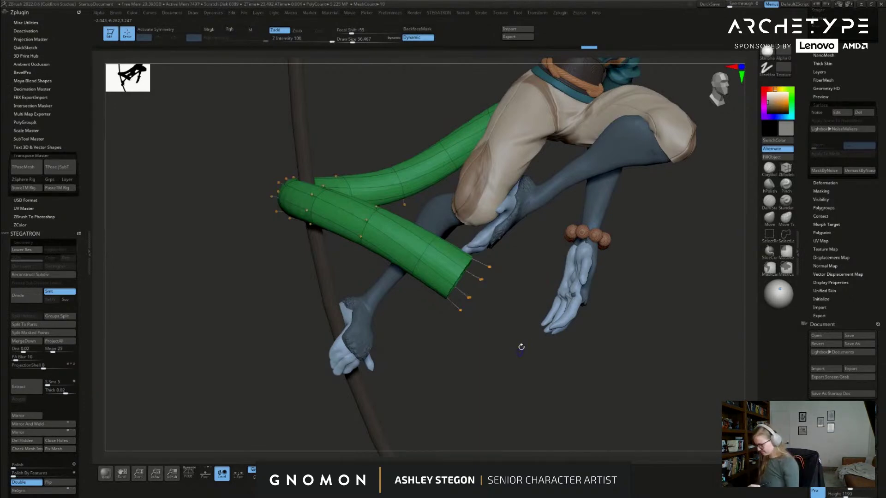
{"action": "key", "text": "shift+d"}
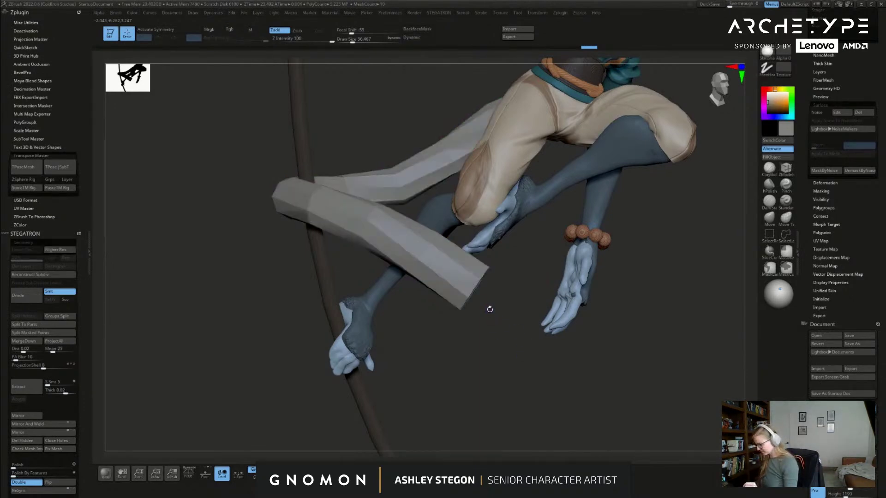
Step: Set the ZModeler edge action to Close and cap the open end of the tail tube
{"action": "key", "text": "s"}
{"action": "left_click_drag", "start_coordinate": [490, 310], "coordinate": [704, 241]}
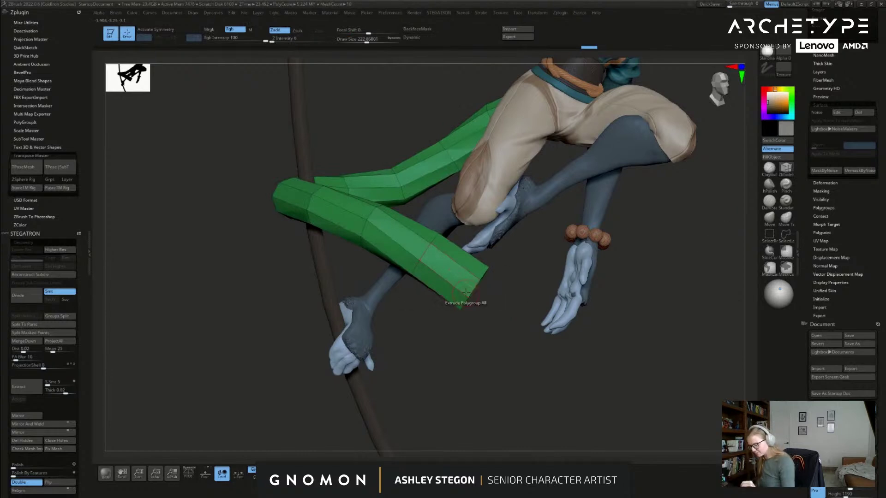
{"action": "key", "text": "space"}
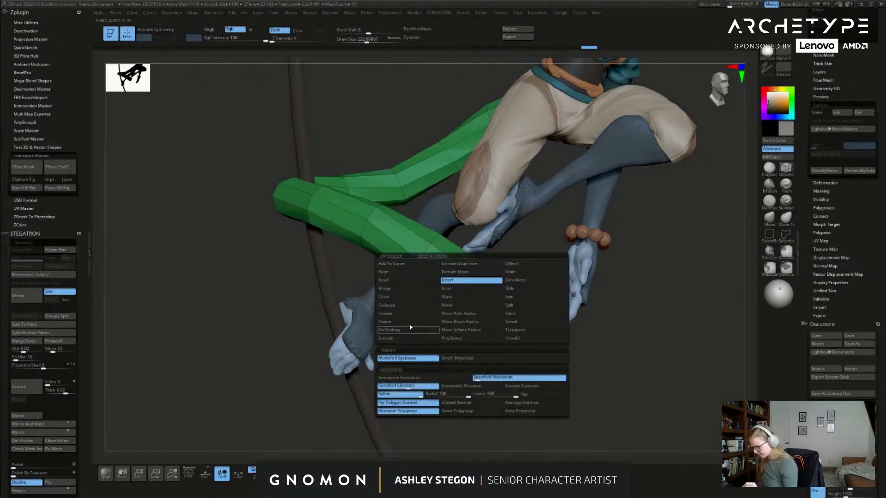
{"action": "left_click", "coordinate": [388, 297]}
{"action": "left_click_drag", "start_coordinate": [494, 379], "coordinate": [515, 318]}
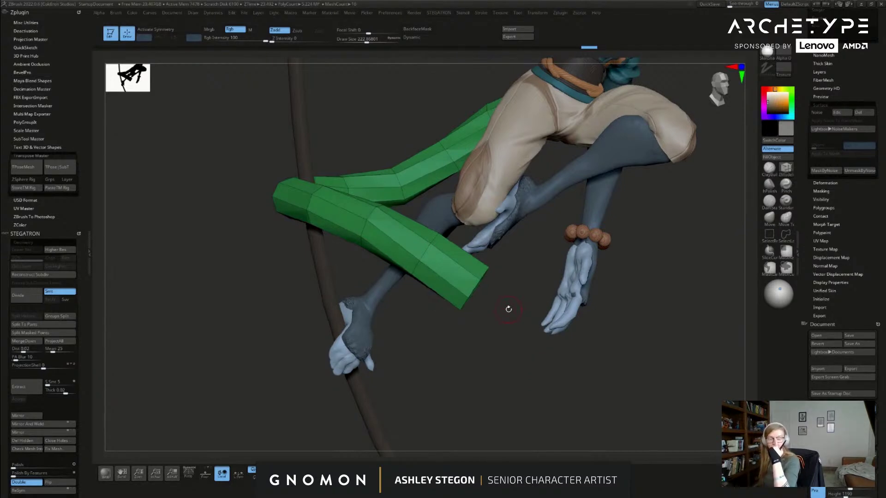
{"action": "left_click_drag", "start_coordinate": [493, 342], "coordinate": [520, 301]}
{"action": "left_click", "coordinate": [439, 295]}
Step: Turn on dynamic subdivision for the capped tail and hide its polyframe
{"action": "left_click_drag", "start_coordinate": [500, 346], "coordinate": [641, 330]}
{"action": "mouse_move", "coordinate": [643, 331]}
{"action": "left_mouse_down", "text": "alt"}
{"action": "mouse_move", "coordinate": [564, 283]}
{"action": "mouse_move", "coordinate": [579, 304]}
{"action": "mouse_move", "coordinate": [572, 293]}
{"action": "left_mouse_up", "text": "alt"}
{"action": "key", "text": "d"}
{"action": "key", "text": "shift+f"}
{"action": "key", "text": "s"}
{"action": "key", "text": "s"}
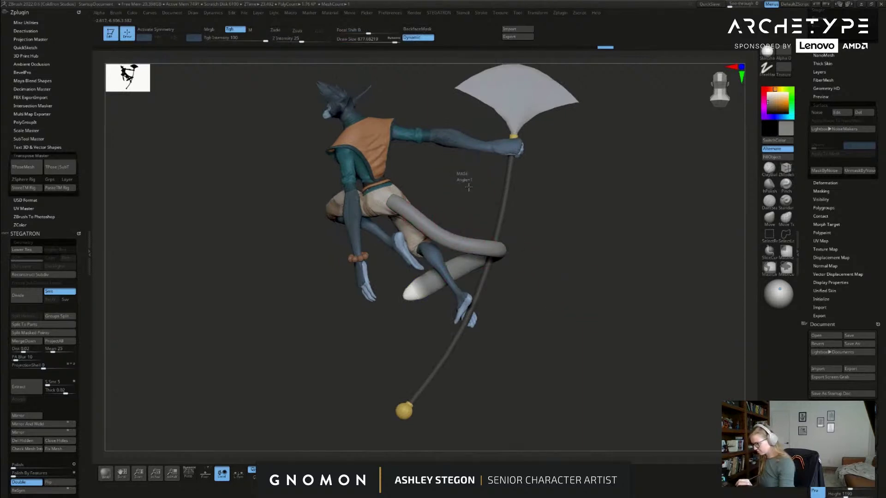
Step: Sample the character's blue-grey skin colour and fill the tail with it
{"action": "left_click", "coordinate": [770, 218]}
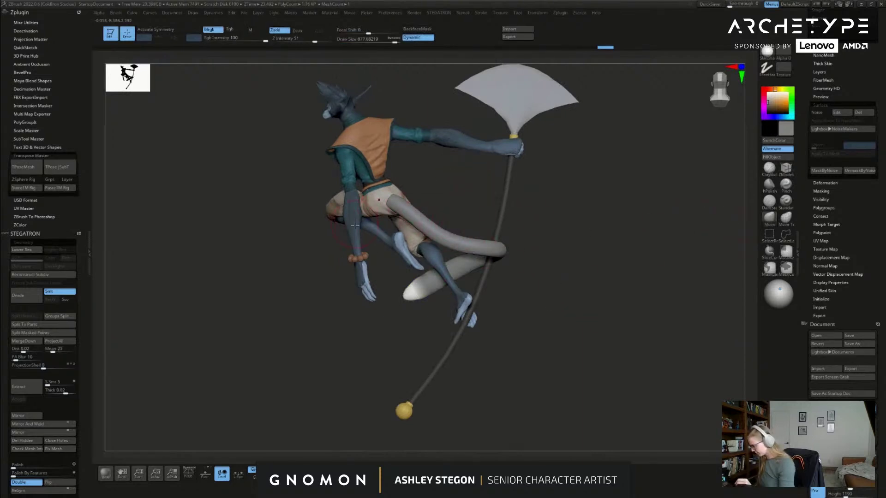
{"action": "key", "text": "c"}
{"action": "left_click", "coordinate": [773, 157]}
{"action": "left_click_drag", "start_coordinate": [549, 286], "coordinate": [597, 280]}
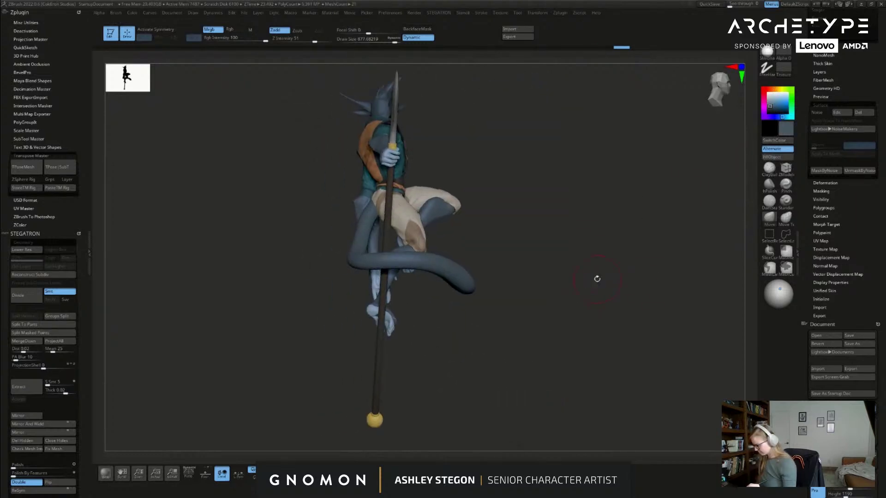
Step: Use the Move Topological brush to pull the tail's end into a thicker, rounded tip
{"action": "key", "text": "b"}
{"action": "key", "text": "m"}
{"action": "key", "text": "t"}
{"action": "key", "text": "s"}
{"action": "mouse_move", "coordinate": [568, 318]}
{"action": "left_mouse_down"}
{"action": "mouse_move", "coordinate": [552, 313]}
{"action": "mouse_move", "coordinate": [562, 312]}
{"action": "left_mouse_up"}
{"action": "key", "text": "s"}
{"action": "mouse_move", "coordinate": [476, 285]}
{"action": "left_mouse_down"}
{"action": "mouse_move", "coordinate": [365, 260]}
{"action": "mouse_move", "coordinate": [515, 291]}
{"action": "mouse_move", "coordinate": [431, 272]}
{"action": "left_mouse_up"}
{"action": "key", "text": "ctrl+z"}
{"action": "key", "text": "s"}
{"action": "left_click_drag", "start_coordinate": [521, 303], "coordinate": [469, 270]}
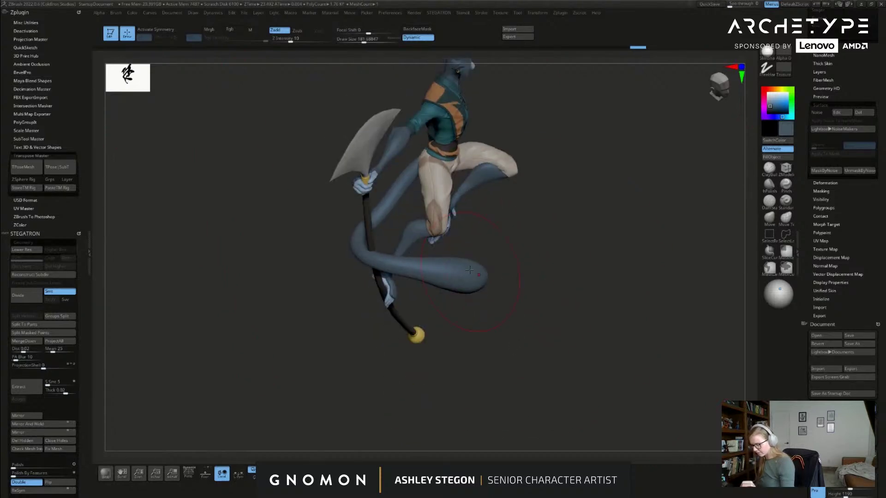
{"action": "left_click_drag", "start_coordinate": [487, 318], "coordinate": [730, 232]}
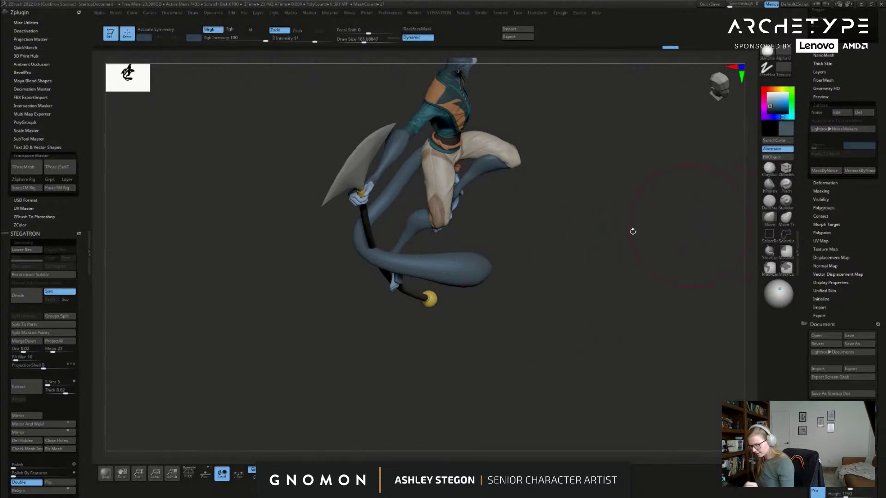
Step: Push the tail's bend around the axe handle and adjust its path from several angles with resized brushes
{"action": "left_click_drag", "start_coordinate": [376, 260], "coordinate": [383, 277]}
{"action": "right_click_drag", "start_coordinate": [383, 277], "coordinate": [375, 250]}
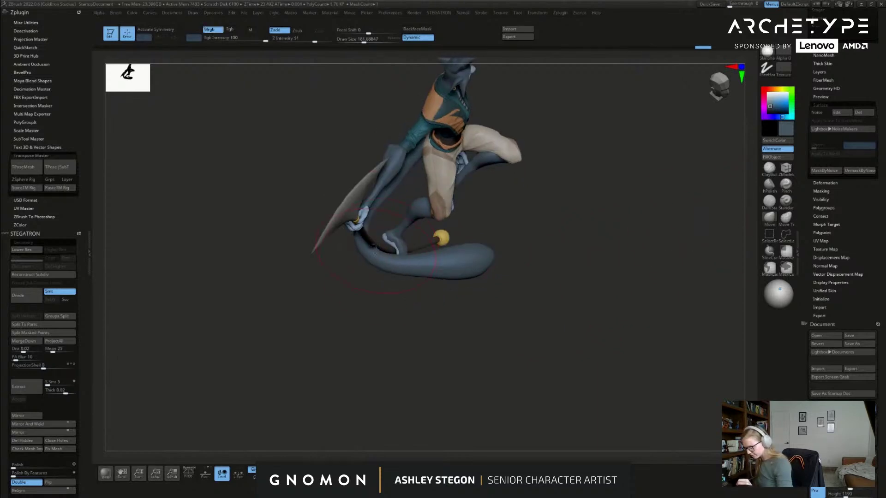
{"action": "right_click_drag", "start_coordinate": [382, 210], "coordinate": [388, 190]}
{"action": "right_click_drag", "start_coordinate": [452, 231], "coordinate": [473, 217]}
{"action": "key", "text": "s"}
{"action": "left_click_drag", "start_coordinate": [471, 216], "coordinate": [476, 216]}
{"action": "mouse_move", "coordinate": [429, 187]}
{"action": "right_mouse_down"}
{"action": "mouse_move", "coordinate": [394, 165]}
{"action": "mouse_move", "coordinate": [409, 156]}
{"action": "right_mouse_up"}
{"action": "key", "text": "s"}
{"action": "mouse_move", "coordinate": [409, 156]}
{"action": "left_mouse_down"}
{"action": "mouse_move", "coordinate": [394, 162]}
{"action": "mouse_move", "coordinate": [418, 189]}
{"action": "mouse_move", "coordinate": [385, 149]}
{"action": "mouse_move", "coordinate": [415, 183]}
{"action": "mouse_move", "coordinate": [396, 157]}
{"action": "mouse_move", "coordinate": [406, 183]}
{"action": "left_mouse_up"}
{"action": "key", "text": "s"}
{"action": "mouse_move", "coordinate": [508, 224]}
{"action": "left_mouse_down"}
{"action": "mouse_move", "coordinate": [529, 224]}
{"action": "mouse_move", "coordinate": [454, 226]}
{"action": "mouse_move", "coordinate": [535, 236]}
{"action": "left_mouse_up"}
{"action": "right_click_drag", "start_coordinate": [534, 235], "coordinate": [527, 269]}
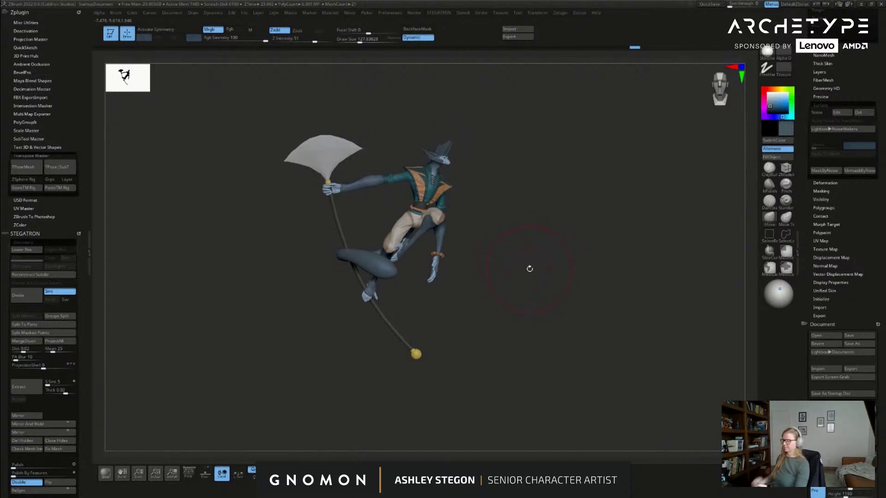
Step: Enlarge the silhouette thumbnail for judging the pose from the front
{"action": "right_click_drag", "start_coordinate": [577, 330], "coordinate": [563, 340]}
{"action": "key", "text": "s"}
{"action": "left_click_drag", "start_coordinate": [563, 340], "coordinate": [556, 341]}
{"action": "mouse_move", "coordinate": [549, 346]}
{"action": "right_mouse_down"}
{"action": "mouse_move", "coordinate": [541, 344]}
{"action": "mouse_move", "coordinate": [564, 339]}
{"action": "right_mouse_up"}
{"action": "left_click_drag", "start_coordinate": [135, 87], "coordinate": [262, 194]}
{"action": "key", "text": "s"}
{"action": "left_click_drag", "start_coordinate": [609, 330], "coordinate": [606, 331]}
{"action": "right_click_drag", "start_coordinate": [597, 346], "coordinate": [626, 352], "text": "alt"}
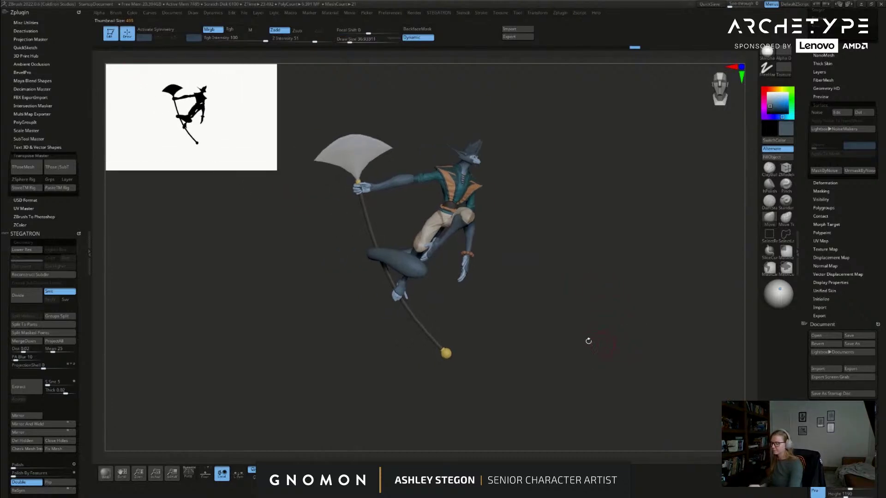
Step: Lift the thick tail end up off the standing leg into the gap beside the axe handle with a large brush
{"action": "key", "text": "s"}
{"action": "left_click_drag", "start_coordinate": [429, 298], "coordinate": [450, 299]}
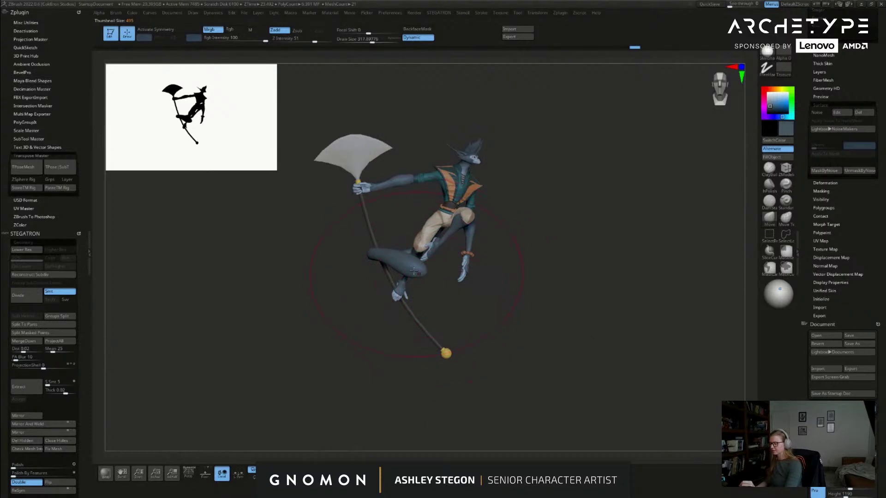
{"action": "left_click_drag", "start_coordinate": [417, 273], "coordinate": [402, 223]}
{"action": "mouse_move", "coordinate": [487, 270]}
{"action": "right_mouse_down"}
{"action": "mouse_move", "coordinate": [499, 277]}
{"action": "mouse_move", "coordinate": [491, 277]}
{"action": "right_mouse_up"}
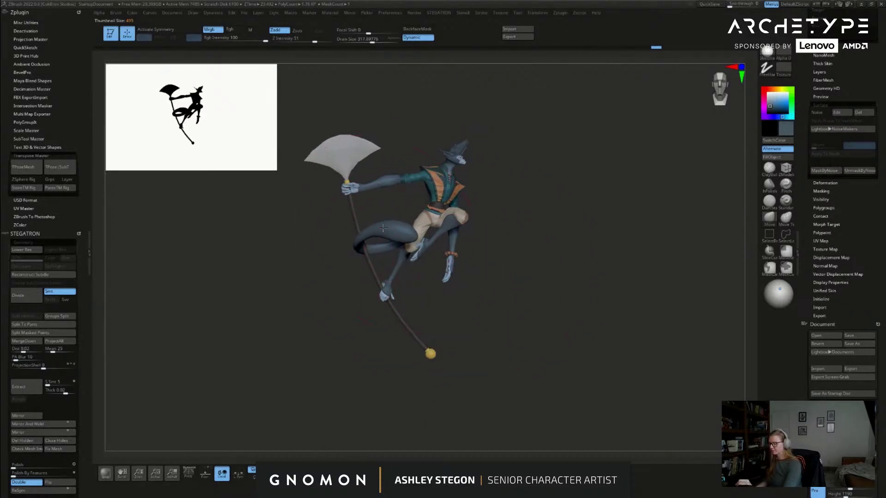
{"action": "left_click_drag", "start_coordinate": [386, 229], "coordinate": [381, 220]}
Step: Refine the tail's loop around the handle and raise its curled tip toward the outstretched arm
{"action": "right_click_drag", "start_coordinate": [510, 289], "coordinate": [498, 288]}
{"action": "key", "text": "s"}
{"action": "left_click_drag", "start_coordinate": [498, 288], "coordinate": [484, 289]}
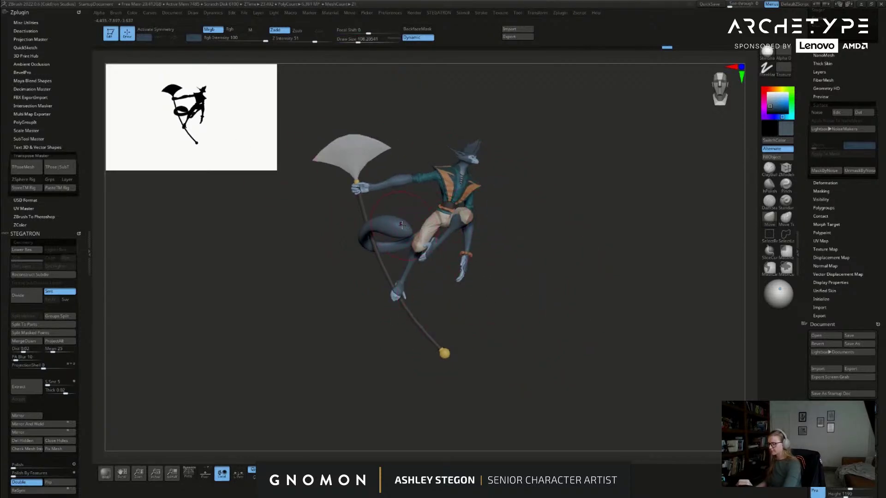
{"action": "key", "text": "s"}
{"action": "left_click_drag", "start_coordinate": [401, 254], "coordinate": [393, 253]}
{"action": "right_click_drag", "start_coordinate": [402, 250], "coordinate": [403, 262]}
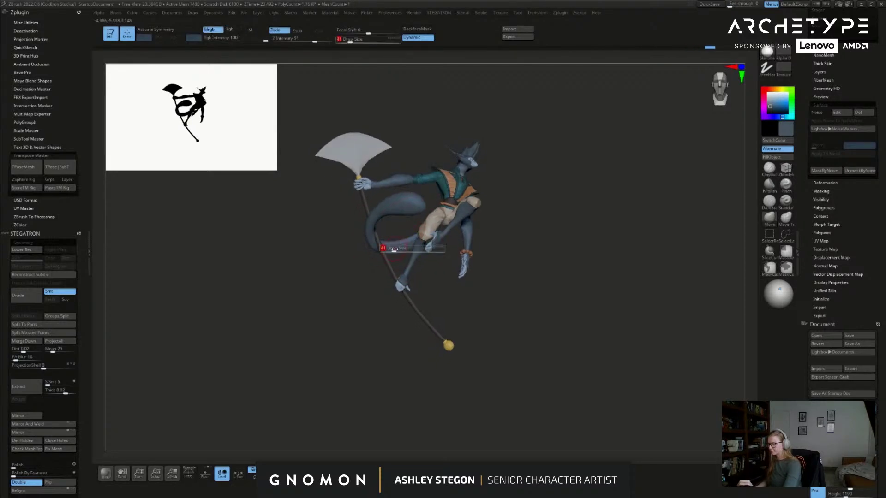
{"action": "mouse_move", "coordinate": [403, 262]}
{"action": "left_mouse_down"}
{"action": "mouse_move", "coordinate": [414, 197]}
{"action": "mouse_move", "coordinate": [398, 194]}
{"action": "left_mouse_up"}
Step: Examine the full pose and silhouette with the curled tail
{"action": "key", "text": "s"}
{"action": "mouse_move", "coordinate": [520, 227]}
{"action": "left_mouse_down"}
{"action": "mouse_move", "coordinate": [560, 331]}
{"action": "mouse_move", "coordinate": [580, 356]}
{"action": "mouse_move", "coordinate": [560, 353]}
{"action": "mouse_move", "coordinate": [607, 347]}
{"action": "mouse_move", "coordinate": [585, 335]}
{"action": "left_mouse_up"}
{"action": "mouse_move", "coordinate": [457, 243]}
{"action": "left_mouse_down"}
{"action": "mouse_move", "coordinate": [570, 281]}
{"action": "mouse_move", "coordinate": [577, 305]}
{"action": "left_mouse_up"}
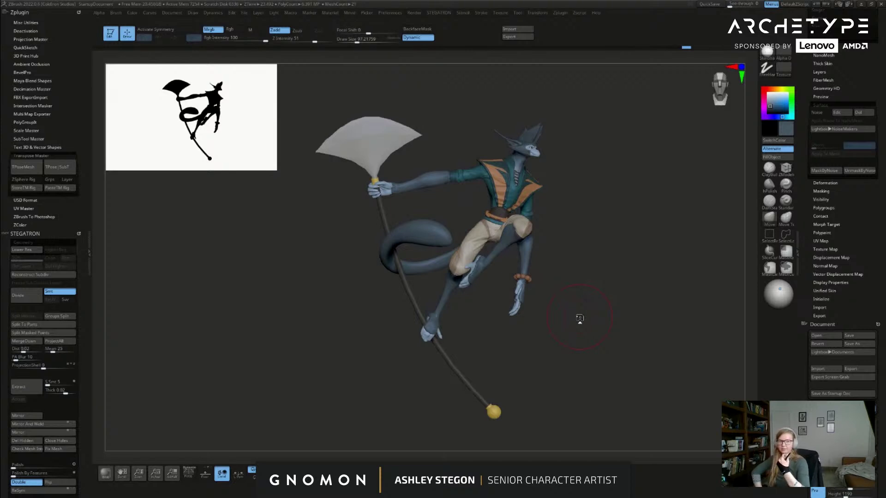
{"action": "key", "text": "s"}
{"action": "left_click_drag", "start_coordinate": [587, 342], "coordinate": [584, 343]}
{"action": "mouse_move", "coordinate": [572, 194]}
{"action": "left_mouse_down"}
{"action": "mouse_move", "coordinate": [591, 207]}
{"action": "mouse_move", "coordinate": [603, 241]}
{"action": "mouse_move", "coordinate": [599, 203]}
{"action": "left_mouse_up"}
{"action": "key", "text": "s"}
{"action": "mouse_move", "coordinate": [599, 205]}
{"action": "left_mouse_down", "text": "alt"}
{"action": "mouse_move", "coordinate": [616, 252]}
{"action": "mouse_move", "coordinate": [602, 261]}
{"action": "left_mouse_up", "text": "alt"}
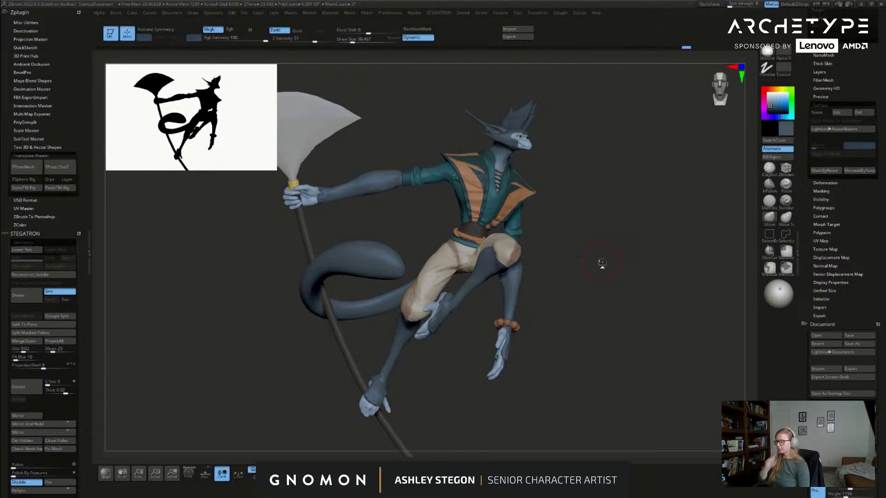
Step: Select the body with the ClayBuildup brush and smooth the axe-holding forearm just past the sleeve cuff
{"action": "left_click", "coordinate": [514, 301], "text": "alt"}
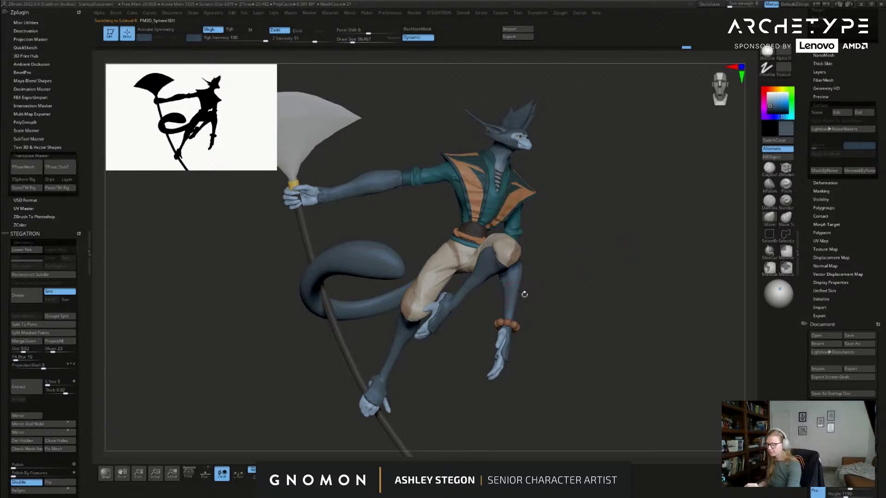
{"action": "left_click", "coordinate": [770, 168]}
{"action": "mouse_move", "coordinate": [437, 189]}
{"action": "left_mouse_down", "text": "alt"}
{"action": "mouse_move", "coordinate": [511, 243]}
{"action": "mouse_move", "coordinate": [486, 229]}
{"action": "left_mouse_up", "text": "alt"}
{"action": "right_click_drag", "start_coordinate": [485, 229], "coordinate": [382, 197]}
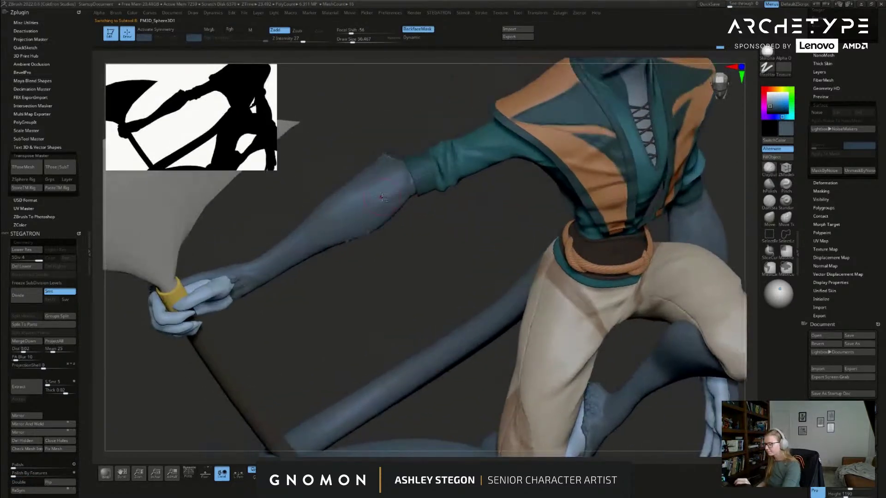
{"action": "key", "text": "shift+f"}
{"action": "key", "text": "shift+f"}
{"action": "key", "text": "s"}
{"action": "left_click_drag", "start_coordinate": [403, 195], "coordinate": [406, 196]}
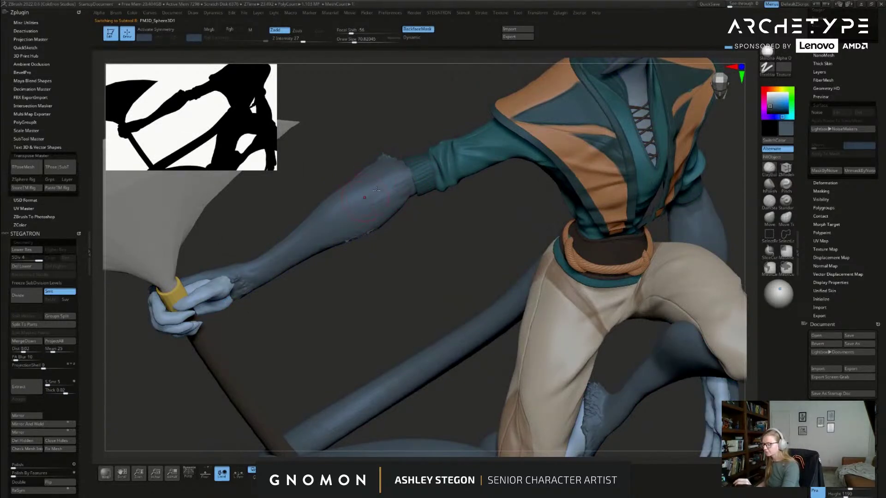
{"action": "key", "text": "shift"}
{"action": "left_click_drag", "start_coordinate": [402, 174], "coordinate": [399, 184], "text": "shift"}
Step: Rework and smooth the back of the same forearm beside the rough fur at the elbow
{"action": "left_click_drag", "start_coordinate": [407, 272], "coordinate": [392, 231]}
{"action": "mouse_move", "coordinate": [357, 263]}
{"action": "left_mouse_down"}
{"action": "mouse_move", "coordinate": [489, 272]}
{"action": "mouse_move", "coordinate": [498, 282]}
{"action": "mouse_move", "coordinate": [466, 267]}
{"action": "left_mouse_up"}
{"action": "left_click_drag", "start_coordinate": [416, 243], "coordinate": [367, 250]}
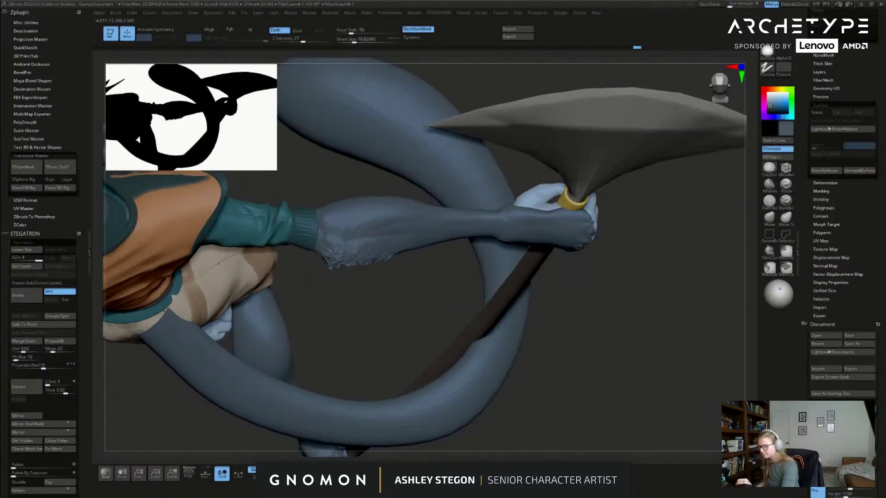
{"action": "key", "text": "shift"}
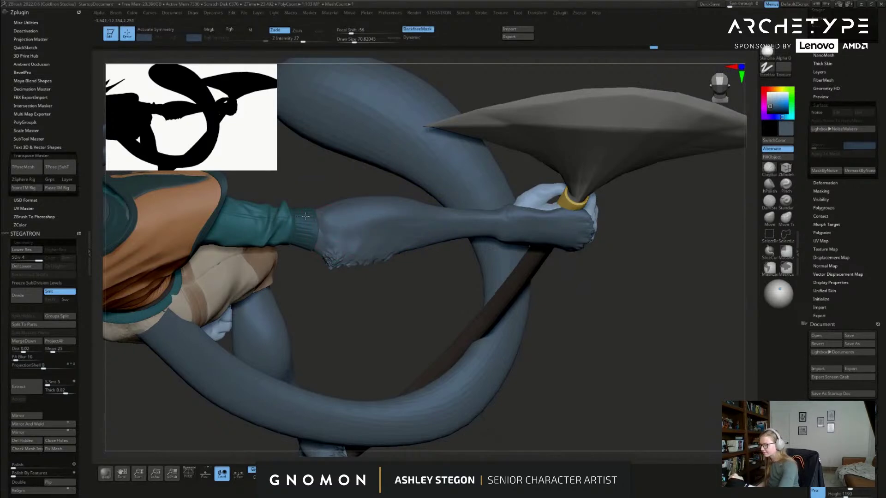
{"action": "left_click_drag", "start_coordinate": [326, 227], "coordinate": [342, 239], "text": "shift"}
{"action": "key", "text": "["}
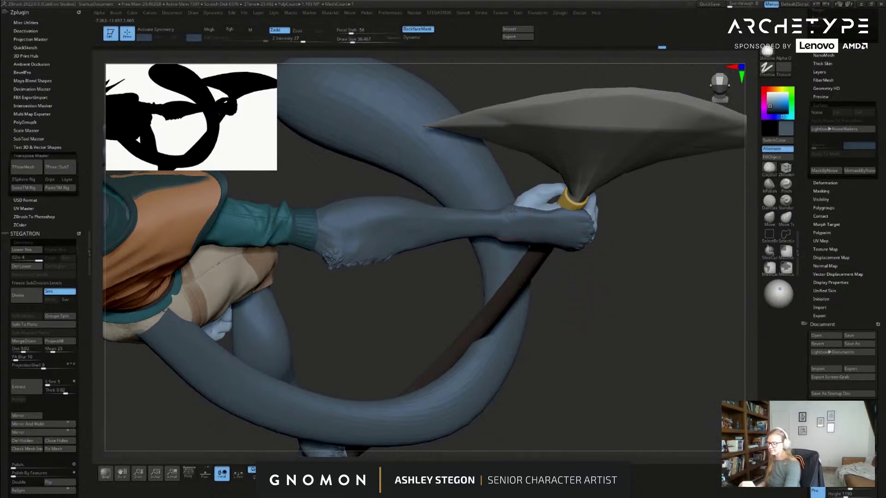
Step: Select the head and set it to its lowest subdivision level with polyframe shown, using the Move Topological brush without symmetry
{"action": "right_click_drag", "start_coordinate": [524, 218], "coordinate": [501, 244]}
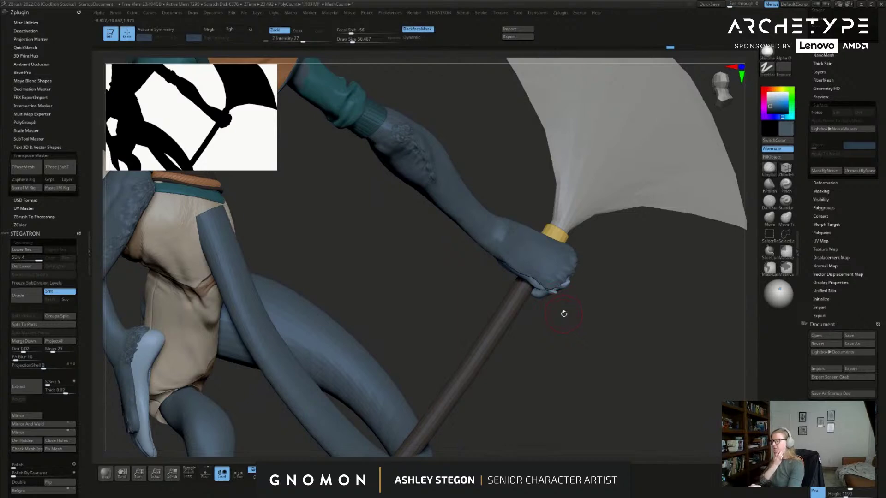
{"action": "left_click_drag", "start_coordinate": [569, 342], "coordinate": [606, 333]}
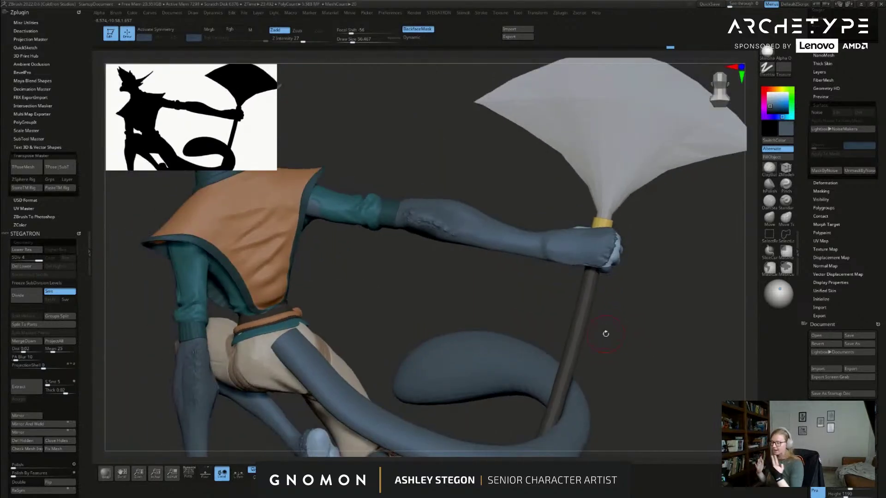
{"action": "left_click_drag", "start_coordinate": [433, 294], "coordinate": [448, 181]}
{"action": "left_click", "coordinate": [448, 181], "text": "alt"}
{"action": "left_click_drag", "start_coordinate": [510, 208], "coordinate": [665, 290], "text": "alt"}
{"action": "key", "text": "shift+f"}
{"action": "key", "text": "shift+f"}
{"action": "key", "text": "x"}
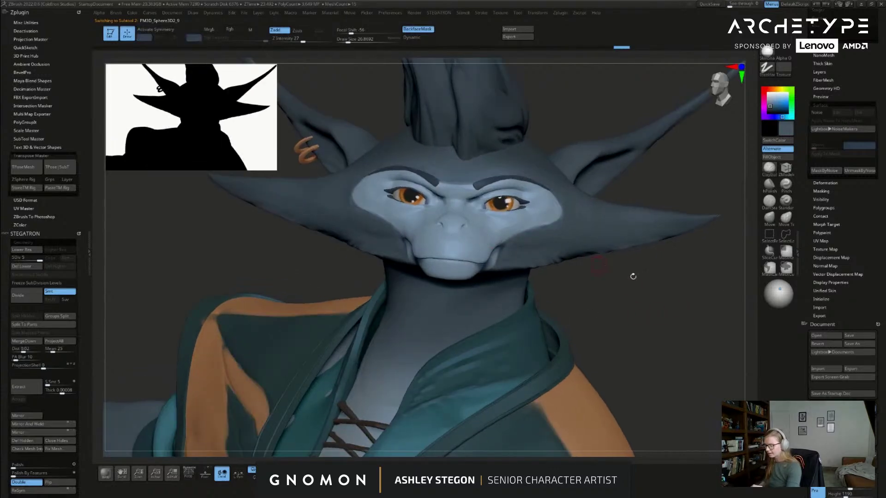
{"action": "left_click", "coordinate": [785, 220]}
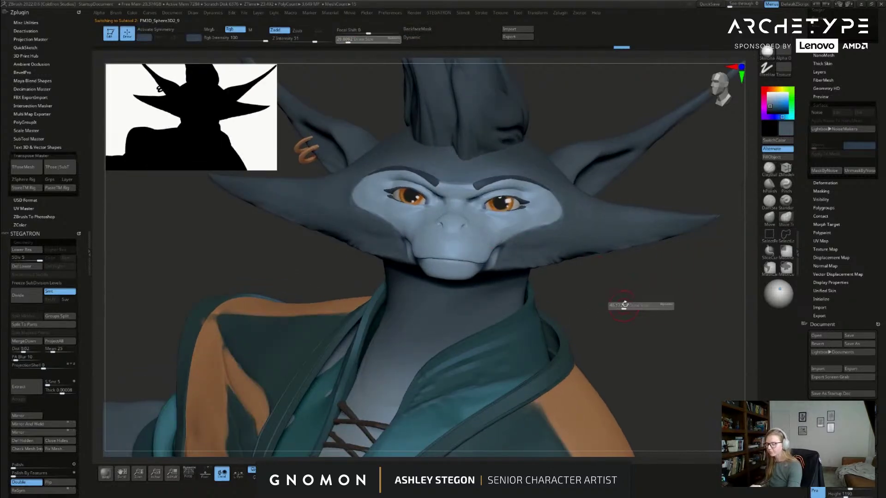
{"action": "key", "text": "shift+f"}
{"action": "key", "text": "shift+d"}
{"action": "key", "text": "shift+d"}
{"action": "key", "text": "shift+d"}
{"action": "key", "text": "shift+d"}
Step: Pull the character's lips slightly apart and reshape the muzzle around the mouth at the lowest subdivision level
{"action": "left_click_drag", "start_coordinate": [583, 301], "coordinate": [522, 291]}
{"action": "key", "text": "s"}
{"action": "left_click_drag", "start_coordinate": [511, 246], "coordinate": [507, 246]}
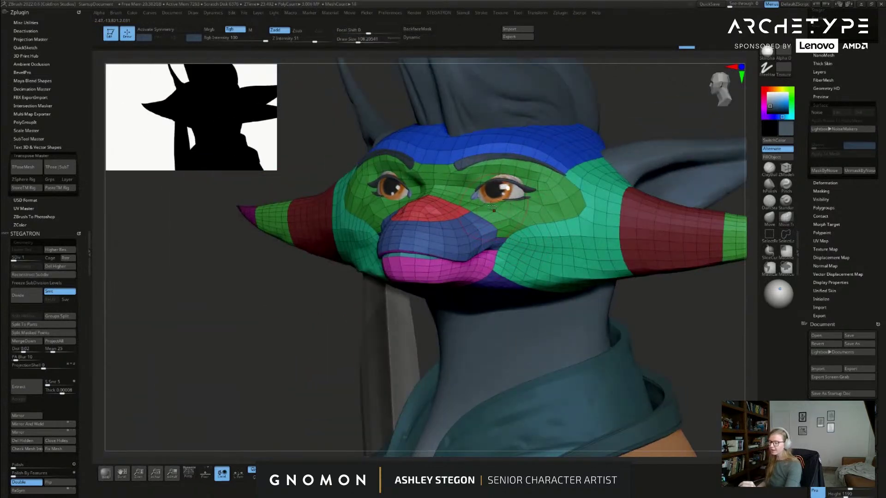
{"action": "key", "text": "s"}
{"action": "left_click_drag", "start_coordinate": [499, 246], "coordinate": [510, 241]}
{"action": "key", "text": "s"}
{"action": "right_click_drag", "start_coordinate": [495, 242], "coordinate": [521, 236]}
{"action": "left_click_drag", "start_coordinate": [470, 251], "coordinate": [470, 246]}
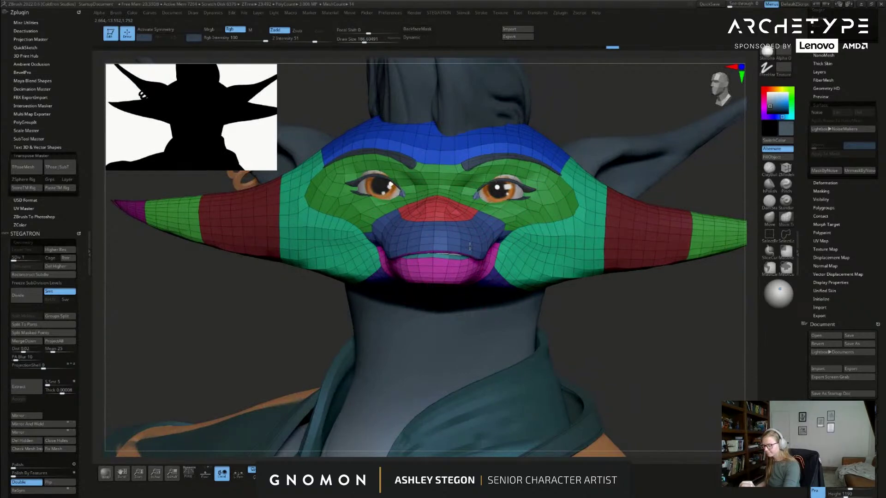
{"action": "right_click_drag", "start_coordinate": [469, 249], "coordinate": [462, 262]}
{"action": "key", "text": "s"}
{"action": "left_click", "coordinate": [461, 263]}
Step: Shape the mouth corner and adjoining cheek opposite the earring into a slight asymmetrical smirk and raise the head's subdivision level
{"action": "mouse_move", "coordinate": [589, 273]}
{"action": "right_mouse_down", "text": "alt"}
{"action": "mouse_move", "coordinate": [548, 271]}
{"action": "mouse_move", "coordinate": [546, 284]}
{"action": "right_mouse_up", "text": "alt"}
{"action": "key", "text": "s"}
{"action": "left_click_drag", "start_coordinate": [544, 286], "coordinate": [537, 281]}
{"action": "left_click_drag", "start_coordinate": [538, 280], "coordinate": [541, 281]}
{"action": "right_click_drag", "start_coordinate": [540, 276], "coordinate": [478, 271]}
{"action": "key", "text": "s"}
{"action": "left_click", "coordinate": [477, 271]}
{"action": "right_click_drag", "start_coordinate": [542, 253], "coordinate": [430, 269]}
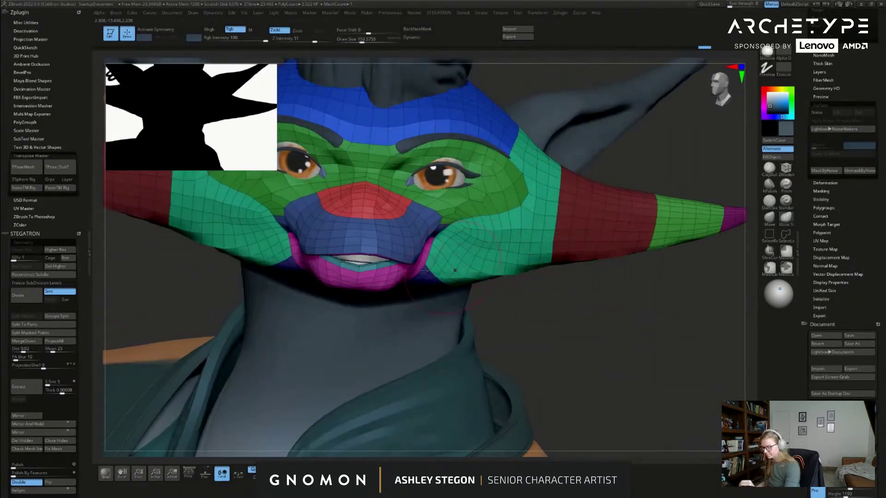
{"action": "left_click_drag", "start_coordinate": [412, 261], "coordinate": [412, 259]}
{"action": "mouse_move", "coordinate": [491, 244]}
{"action": "right_mouse_down"}
{"action": "mouse_move", "coordinate": [429, 283]}
{"action": "mouse_move", "coordinate": [548, 291]}
{"action": "mouse_move", "coordinate": [591, 312]}
{"action": "mouse_move", "coordinate": [577, 307]}
{"action": "right_mouse_up"}
{"action": "key", "text": "d"}
{"action": "key", "text": "d"}
{"action": "key", "text": "d"}
Step: Reshape the brow above the eyes into a frown at subdivision level 1 and return the head to level 5
{"action": "key", "text": "s"}
{"action": "left_click_drag", "start_coordinate": [578, 307], "coordinate": [573, 308]}
{"action": "right_click_drag", "start_coordinate": [490, 212], "coordinate": [440, 175]}
{"action": "key", "text": "shift+f"}
{"action": "key", "text": "shift+d"}
{"action": "key", "text": "shift+d"}
{"action": "key", "text": "shift+d"}
{"action": "left_click_drag", "start_coordinate": [440, 179], "coordinate": [443, 179]}
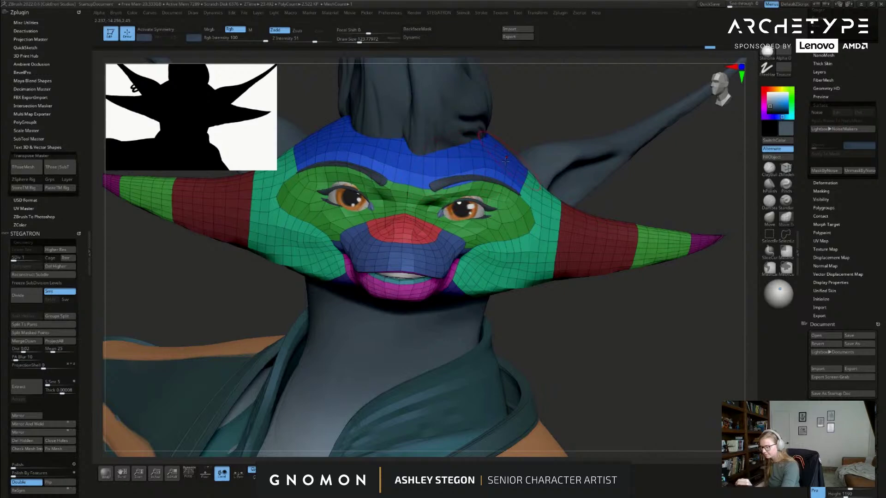
{"action": "key", "text": "d"}
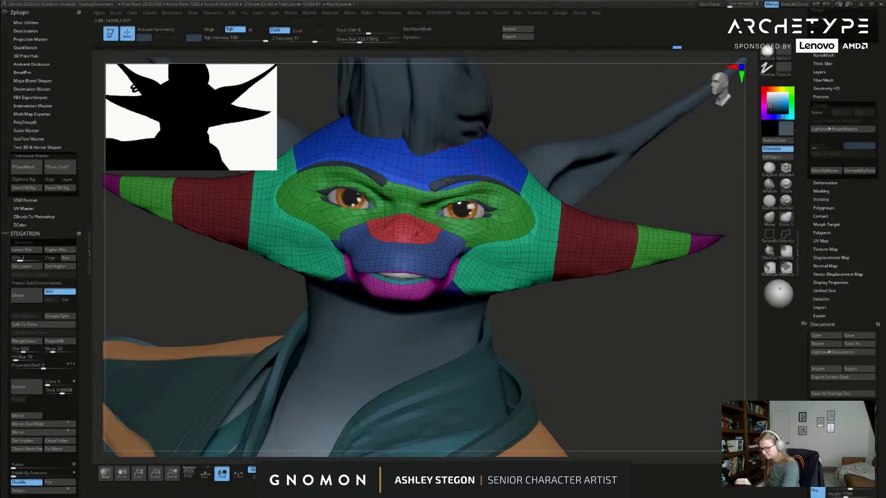
{"action": "key", "text": "shift+f"}
{"action": "key", "text": "d"}
{"action": "key", "text": "d"}
{"action": "key", "text": "d"}
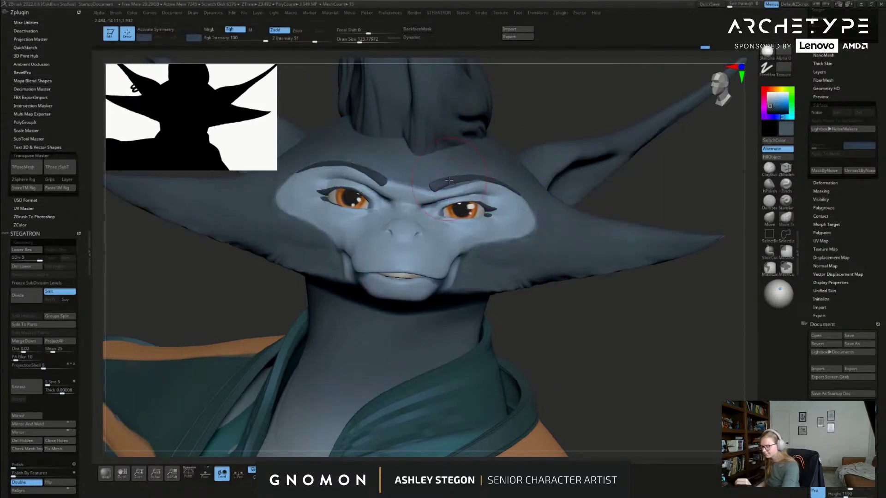
Step: Select the eyebrow subtool and move the inner ends and arches of both eyebrows to follow the reshaped brow
{"action": "left_click", "coordinate": [459, 179], "text": "alt"}
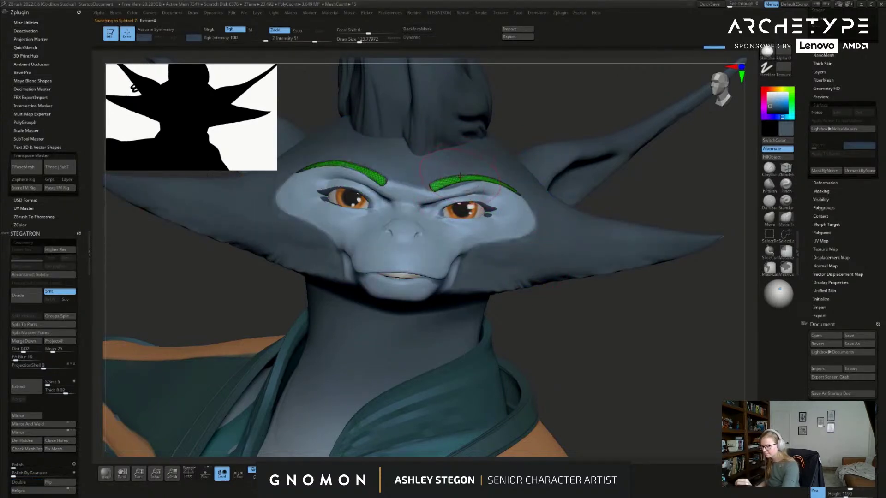
{"action": "key", "text": "s"}
{"action": "left_click_drag", "start_coordinate": [454, 178], "coordinate": [456, 177]}
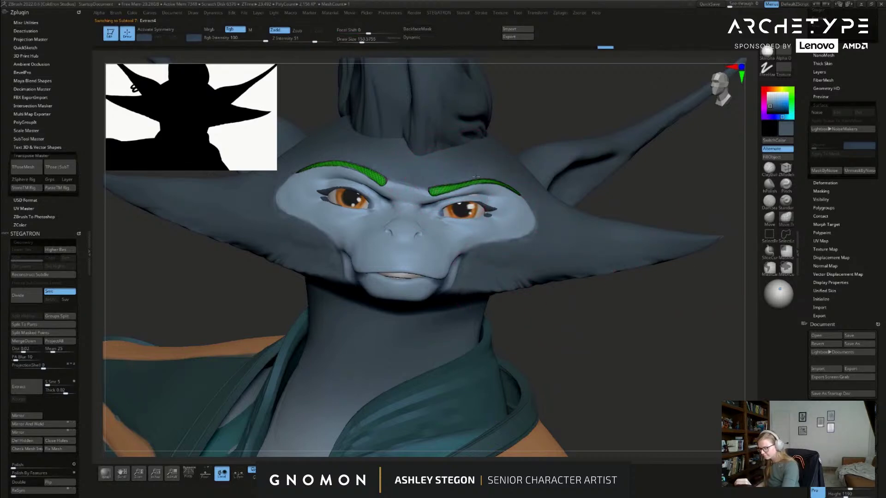
{"action": "right_click_drag", "start_coordinate": [502, 204], "coordinate": [509, 207]}
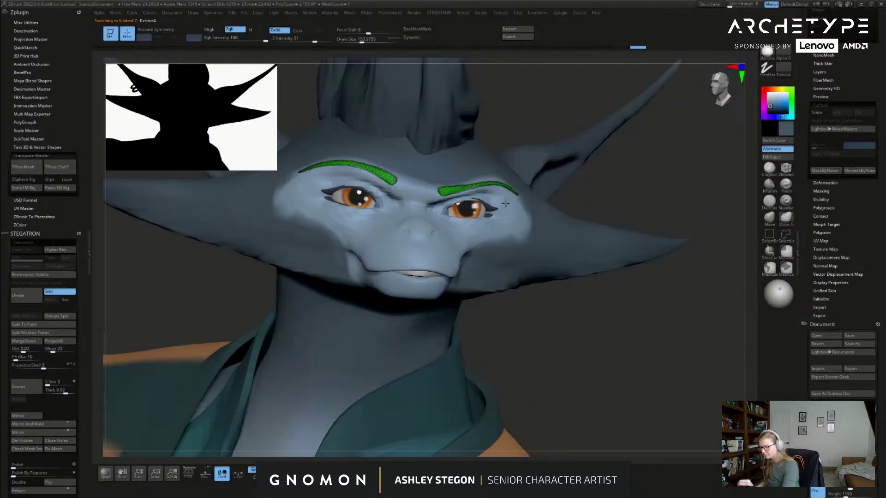
{"action": "key", "text": "s"}
{"action": "left_click_drag", "start_coordinate": [504, 207], "coordinate": [499, 206]}
{"action": "right_click_drag", "start_coordinate": [515, 187], "coordinate": [403, 182]}
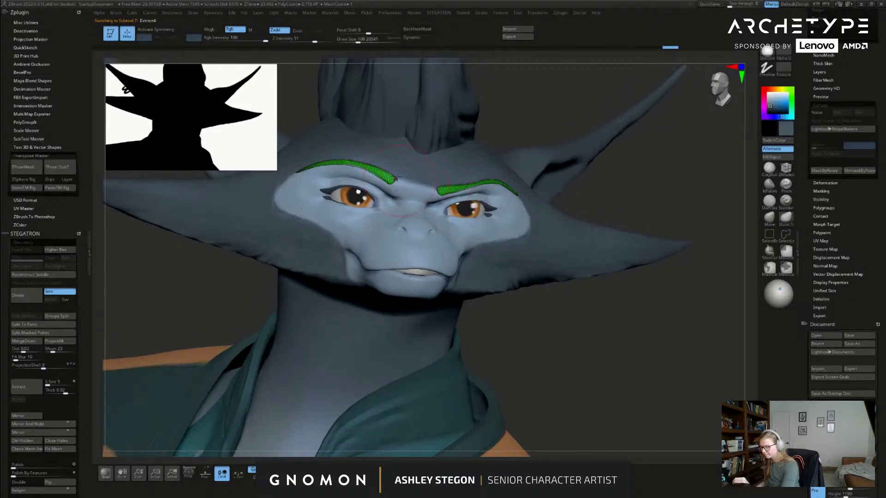
{"action": "key", "text": "s"}
{"action": "left_click_drag", "start_coordinate": [398, 180], "coordinate": [391, 179]}
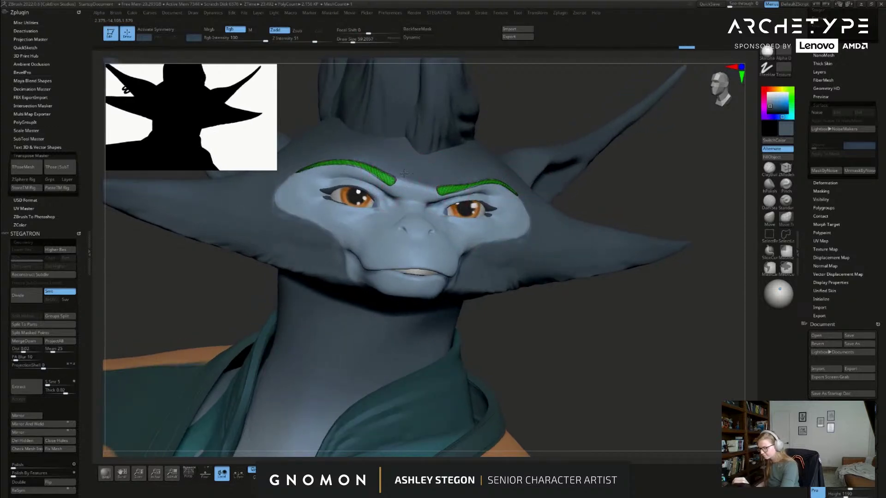
Step: Reselect the head and refine the eyelids and brow fold around the eye opposite the earring
{"action": "right_click_drag", "start_coordinate": [515, 205], "coordinate": [521, 230], "text": "alt"}
{"action": "right_click_drag", "start_coordinate": [566, 333], "coordinate": [558, 285]}
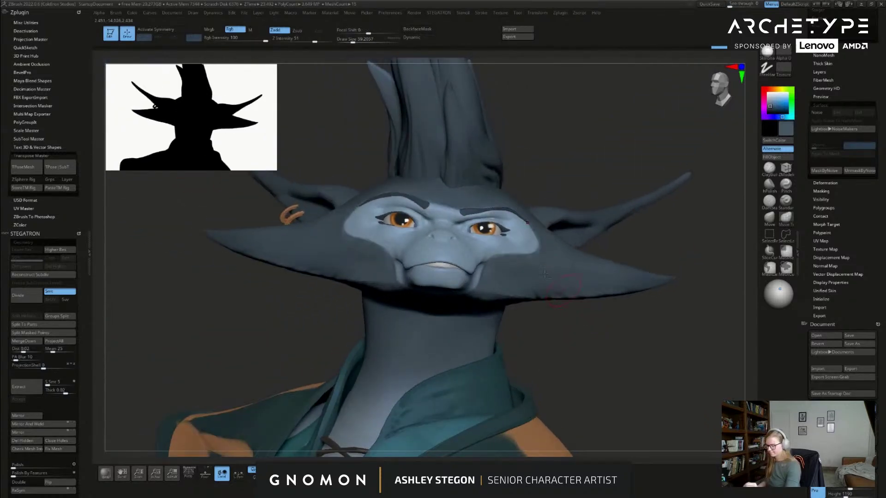
{"action": "left_click", "coordinate": [511, 243], "text": "alt"}
{"action": "right_click_drag", "start_coordinate": [510, 244], "coordinate": [530, 330]}
{"action": "key", "text": "s"}
{"action": "left_click_drag", "start_coordinate": [498, 224], "coordinate": [511, 224]}
{"action": "mouse_move", "coordinate": [511, 224]}
{"action": "right_mouse_down"}
{"action": "mouse_move", "coordinate": [488, 217]}
{"action": "mouse_move", "coordinate": [482, 203]}
{"action": "right_mouse_up"}
{"action": "key", "text": "s"}
{"action": "left_click_drag", "start_coordinate": [502, 217], "coordinate": [485, 217]}
{"action": "right_click_drag", "start_coordinate": [484, 217], "coordinate": [484, 222], "text": "ctrl"}
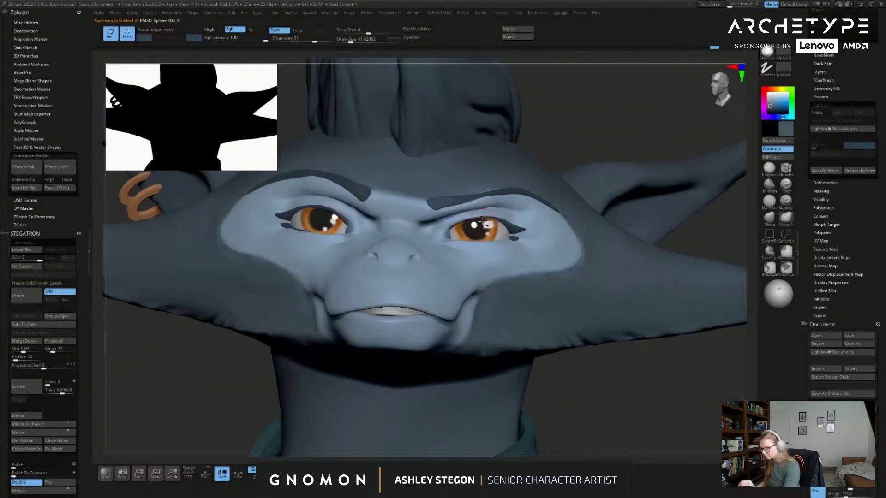
{"action": "key", "text": "s"}
{"action": "left_click_drag", "start_coordinate": [486, 223], "coordinate": [494, 223]}
{"action": "key", "text": "bracketright"}
{"action": "key", "text": "bracketright"}
{"action": "right_click_drag", "start_coordinate": [502, 220], "coordinate": [485, 232]}
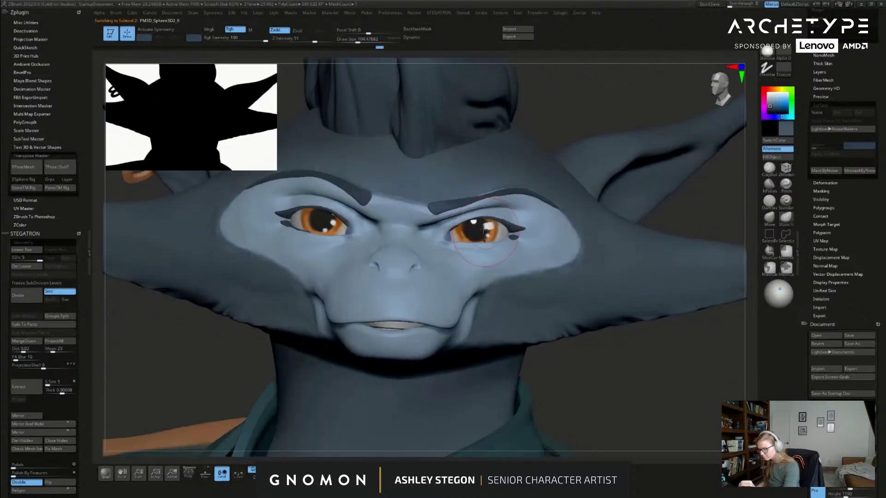
Step: Select the eyeballs, mask the one on the earring side, and adjust the other eye's gaze with the gizmo
{"action": "left_click", "coordinate": [498, 230], "text": "alt"}
{"action": "key", "text": "shift+f"}
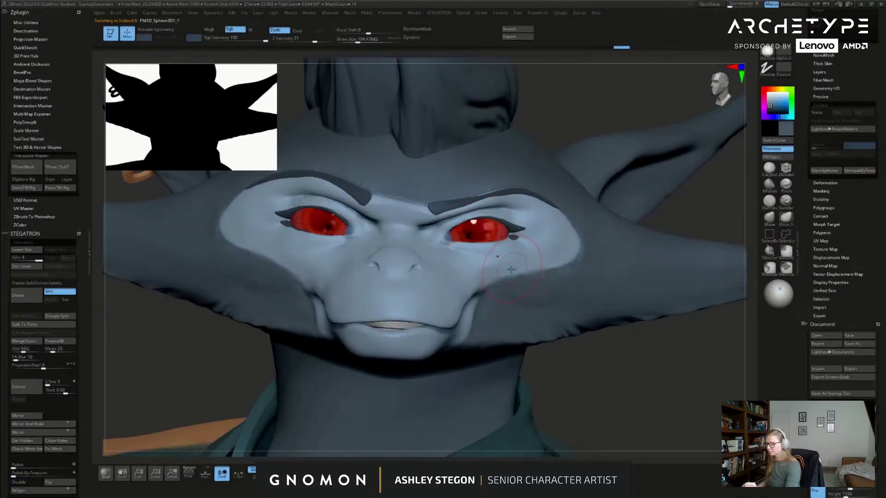
{"action": "mouse_move", "coordinate": [579, 356]}
{"action": "left_mouse_down", "text": "ctrl"}
{"action": "mouse_move", "coordinate": [461, 149]}
{"action": "mouse_move", "coordinate": [524, 346]}
{"action": "mouse_move", "coordinate": [558, 360]}
{"action": "left_mouse_up", "text": "ctrl"}
{"action": "left_click", "coordinate": [590, 359], "text": "ctrl"}
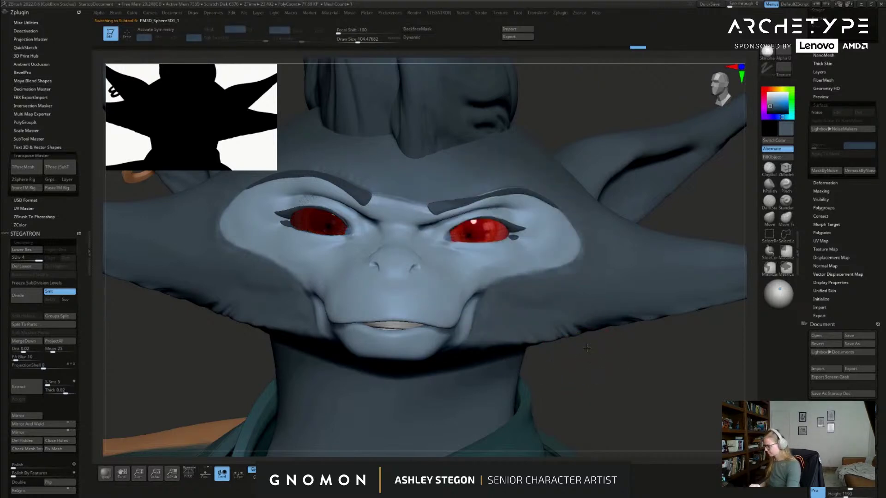
{"action": "key", "text": "w"}
{"action": "left_click", "coordinate": [497, 167]}
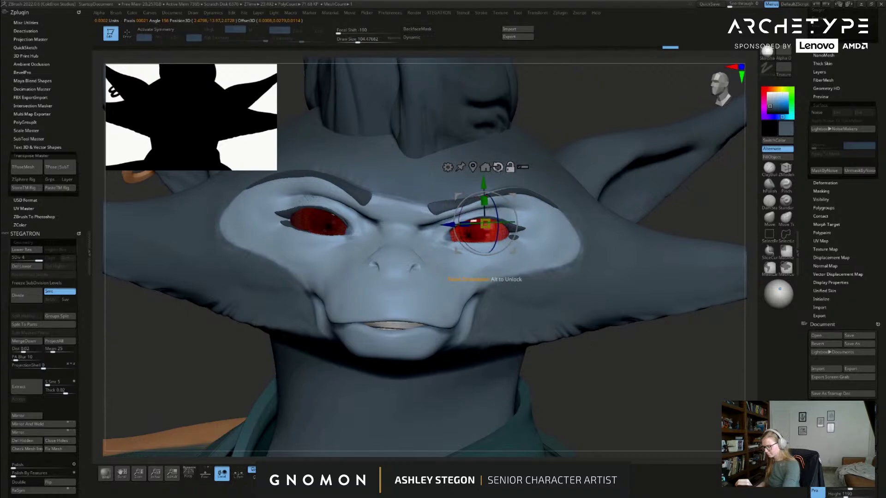
{"action": "left_click", "coordinate": [473, 167]}
{"action": "left_click_drag", "start_coordinate": [489, 230], "coordinate": [495, 230]}
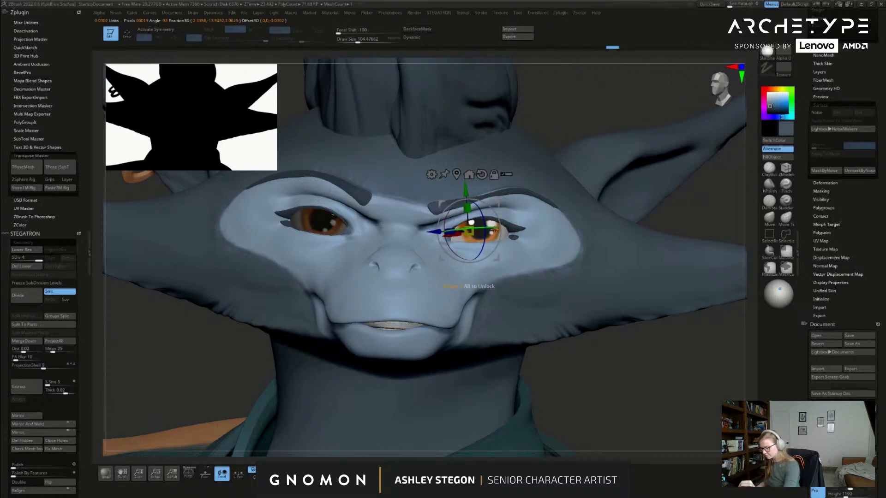
Step: Invert the eyeball mask, centre the gizmo on the earring-side eye, and adjust its gaze to match
{"action": "key", "text": "Down"}
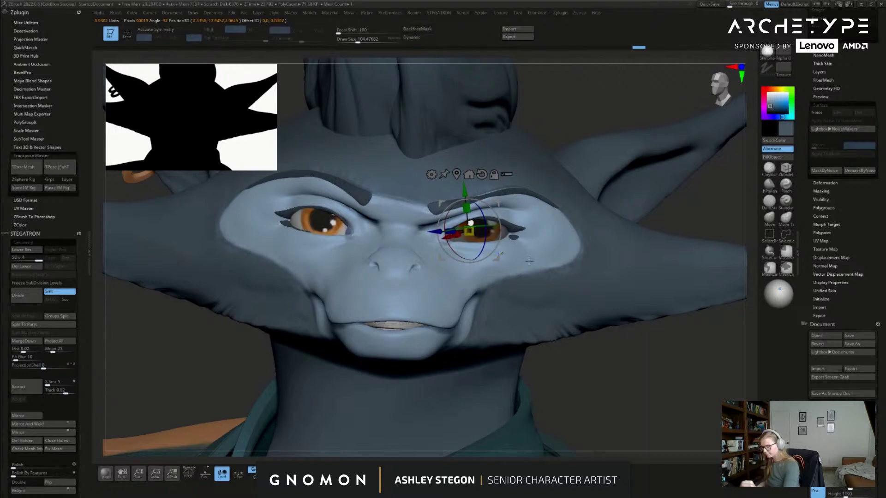
{"action": "left_click", "coordinate": [456, 173]}
{"action": "mouse_move", "coordinate": [355, 218]}
{"action": "left_mouse_down"}
{"action": "mouse_move", "coordinate": [347, 230]}
{"action": "mouse_move", "coordinate": [347, 222]}
{"action": "left_mouse_up"}
{"action": "key", "text": "q"}
{"action": "mouse_move", "coordinate": [625, 358]}
{"action": "left_mouse_down", "text": "alt"}
{"action": "mouse_move", "coordinate": [595, 329]}
{"action": "mouse_move", "coordinate": [577, 328]}
{"action": "mouse_move", "coordinate": [583, 338]}
{"action": "mouse_move", "coordinate": [552, 318]}
{"action": "mouse_move", "coordinate": [609, 318]}
{"action": "mouse_move", "coordinate": [466, 287]}
{"action": "mouse_move", "coordinate": [480, 277]}
{"action": "mouse_move", "coordinate": [469, 249]}
{"action": "mouse_move", "coordinate": [475, 295]}
{"action": "left_mouse_up", "text": "alt"}
Step: Adjust the head's eyelids and fit the dark eyeliner pieces around both eyes with symmetry turned off
{"action": "left_click", "coordinate": [482, 207], "text": "alt"}
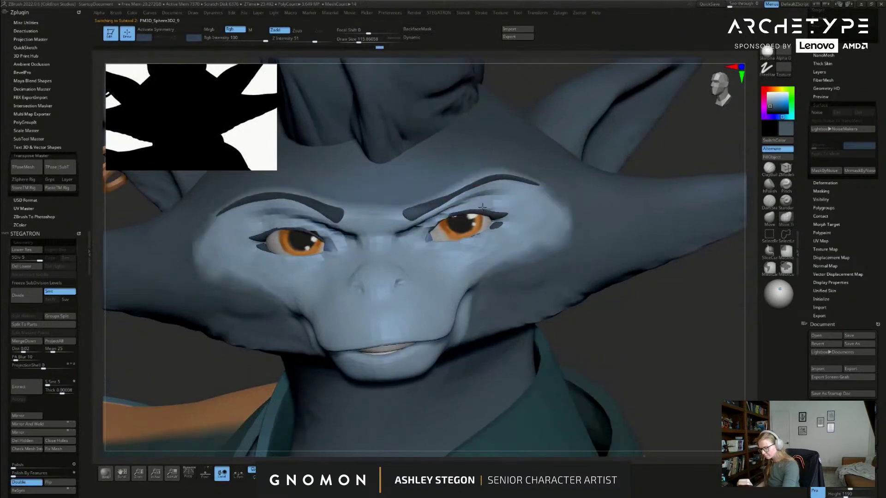
{"action": "right_click_drag", "start_coordinate": [482, 207], "coordinate": [489, 219]}
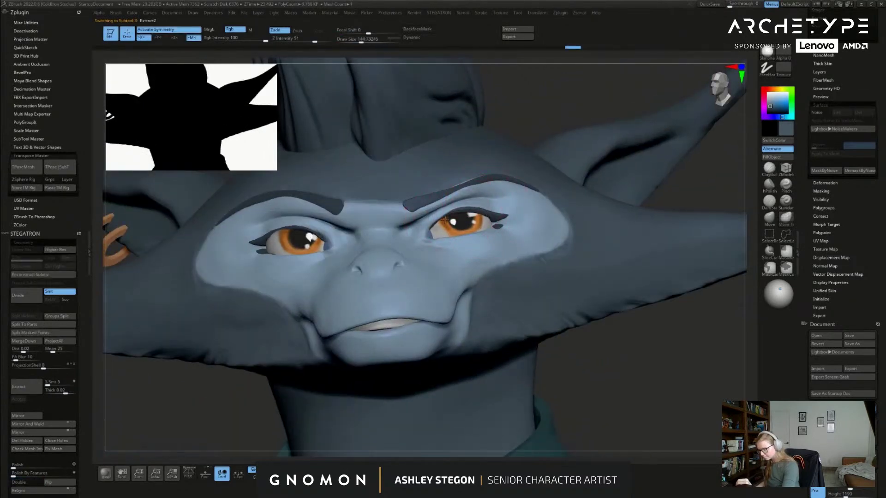
{"action": "key", "text": "x"}
{"action": "mouse_move", "coordinate": [322, 234]}
{"action": "right_mouse_down"}
{"action": "mouse_move", "coordinate": [306, 236]}
{"action": "mouse_move", "coordinate": [325, 225]}
{"action": "mouse_move", "coordinate": [316, 231]}
{"action": "right_mouse_up"}
{"action": "left_click", "coordinate": [329, 233], "text": "alt"}
{"action": "left_click", "coordinate": [313, 231], "text": "alt"}
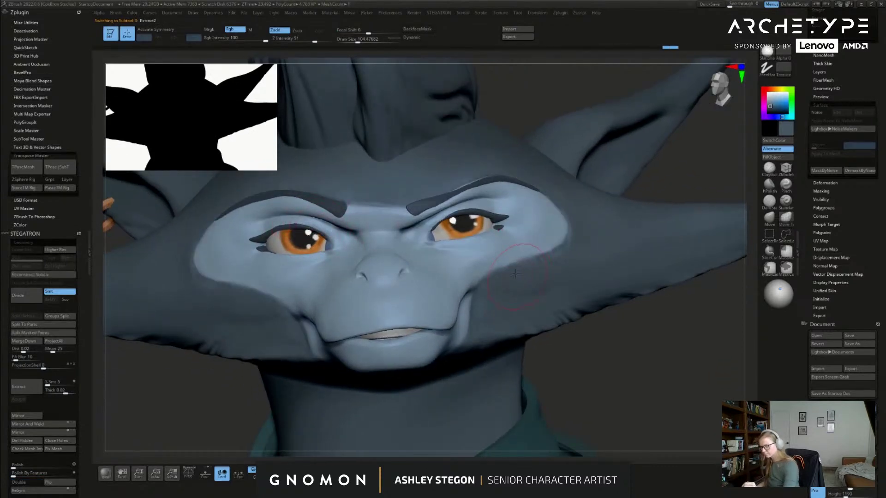
Step: Touch up the brow and the eyebrow opposite the earring, and reselect the head
{"action": "right_click_drag", "start_coordinate": [325, 235], "coordinate": [483, 201]}
{"action": "left_click", "coordinate": [474, 171], "text": "alt"}
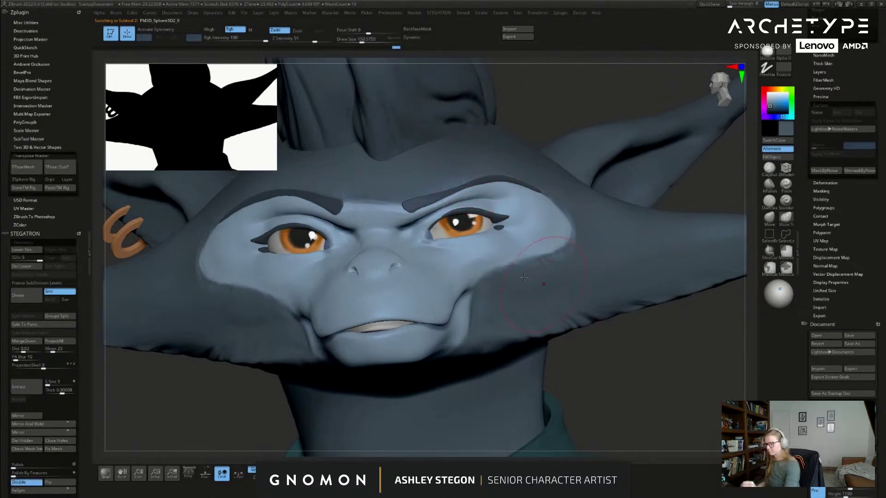
{"action": "left_click", "coordinate": [413, 206], "text": "alt"}
{"action": "left_click", "coordinate": [644, 272], "text": "alt"}
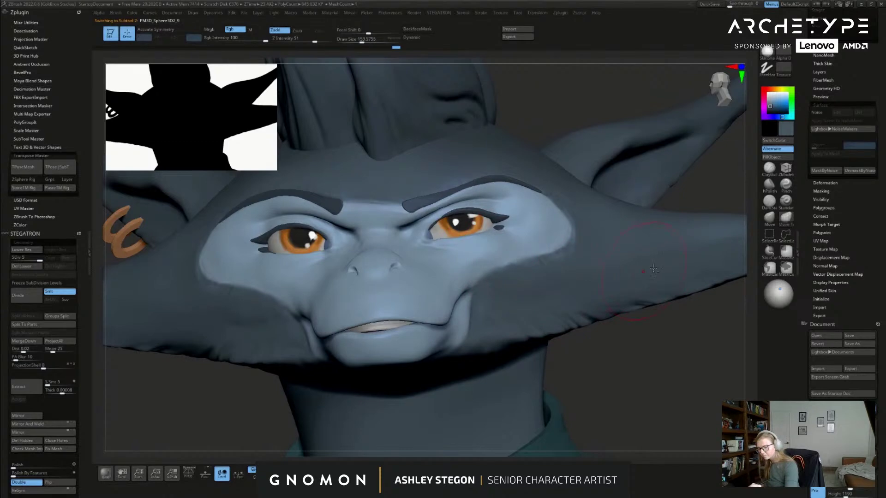
Step: Sharpen the frown creases between the eyebrows and around the nose bridge with the DamStandard brush
{"action": "left_click", "coordinate": [769, 199]}
{"action": "key", "text": "s"}
{"action": "key", "text": "s"}
{"action": "left_click_drag", "start_coordinate": [388, 218], "coordinate": [385, 219]}
{"action": "right_click_drag", "start_coordinate": [442, 236], "coordinate": [397, 286]}
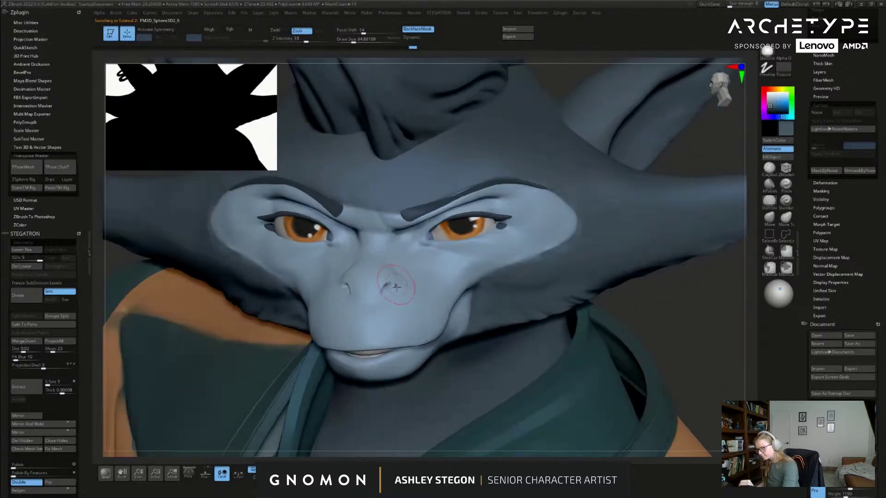
Step: Carve the creases at both corners of the mouth with the resized DamStandard brush
{"action": "mouse_move", "coordinate": [483, 288]}
{"action": "right_mouse_down"}
{"action": "mouse_move", "coordinate": [464, 259]}
{"action": "mouse_move", "coordinate": [478, 253]}
{"action": "right_mouse_up"}
{"action": "key", "text": "s"}
{"action": "left_click_drag", "start_coordinate": [477, 288], "coordinate": [480, 288]}
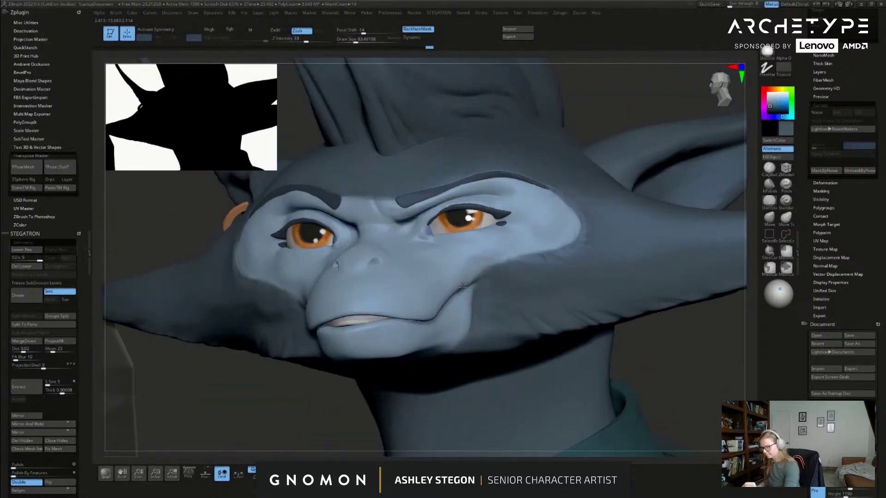
{"action": "right_click_drag", "start_coordinate": [488, 280], "coordinate": [324, 310]}
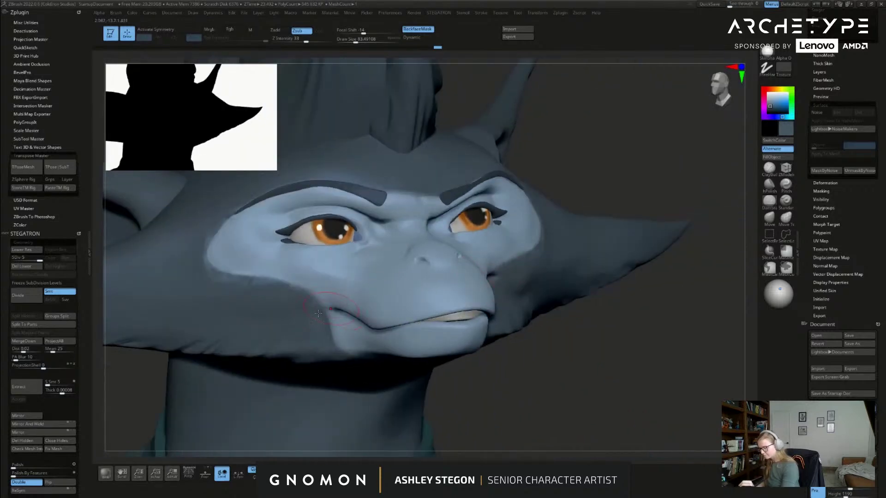
Step: Build up and smooth the crease at the back of the skull behind the ear with the resized ClayBuildup brush
{"action": "right_click_drag", "start_coordinate": [567, 323], "coordinate": [602, 364]}
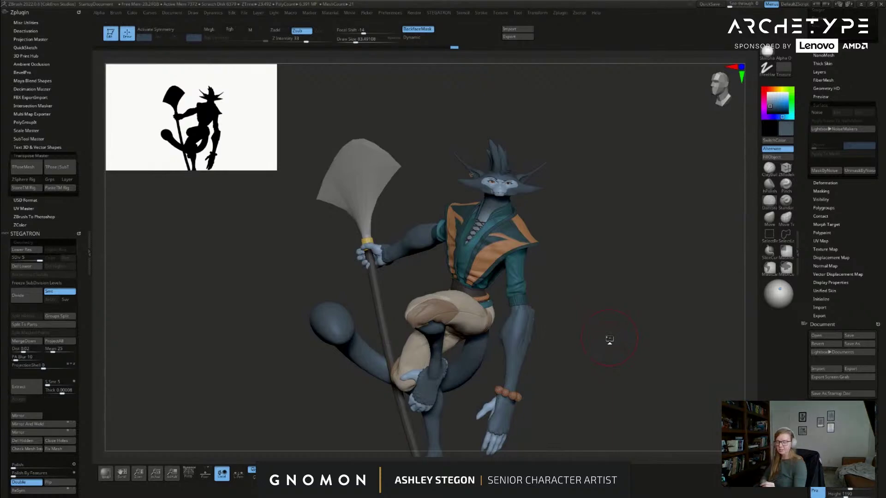
{"action": "right_click_drag", "start_coordinate": [507, 183], "coordinate": [601, 292], "text": "ctrl"}
{"action": "key", "text": "s"}
{"action": "left_click_drag", "start_coordinate": [601, 292], "coordinate": [598, 292]}
{"action": "mouse_move", "coordinate": [600, 281]}
{"action": "right_mouse_down"}
{"action": "mouse_move", "coordinate": [517, 168]}
{"action": "mouse_move", "coordinate": [513, 145]}
{"action": "mouse_move", "coordinate": [554, 150]}
{"action": "mouse_move", "coordinate": [506, 146]}
{"action": "right_mouse_up"}
{"action": "right_click_drag", "start_coordinate": [553, 199], "coordinate": [531, 215]}
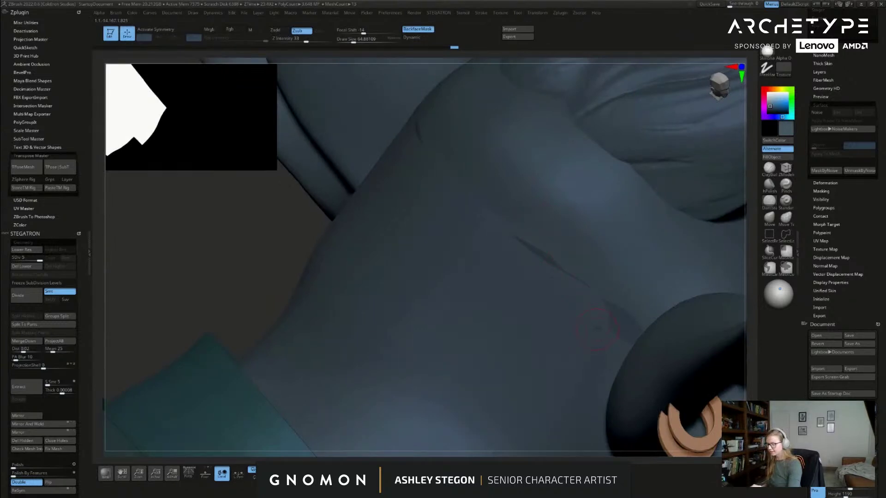
{"action": "right_click_drag", "start_coordinate": [597, 329], "coordinate": [699, 297]}
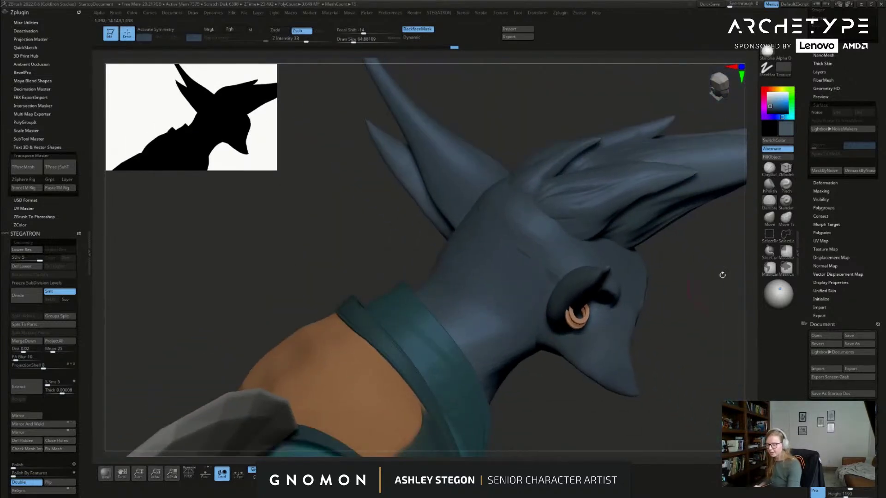
{"action": "left_click", "coordinate": [769, 169]}
{"action": "key", "text": "s"}
{"action": "left_click_drag", "start_coordinate": [520, 284], "coordinate": [525, 284]}
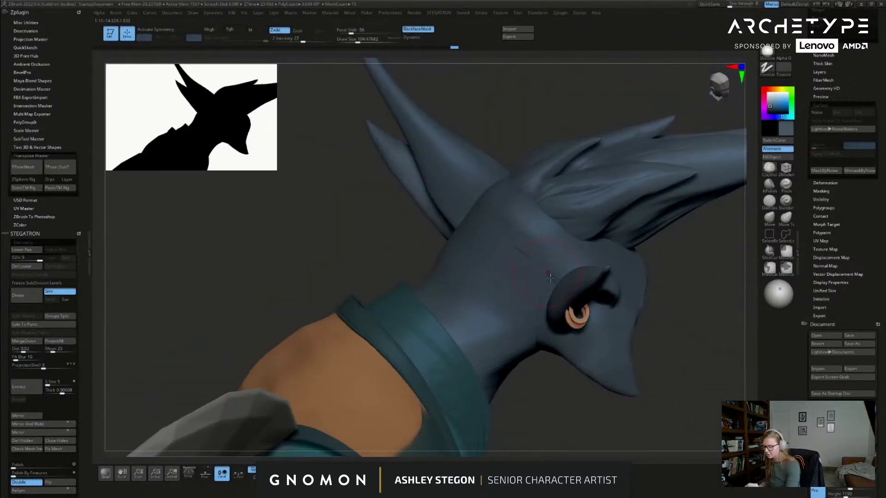
{"action": "right_click_drag", "start_coordinate": [549, 274], "coordinate": [558, 293]}
{"action": "key", "text": "s"}
{"action": "left_click_drag", "start_coordinate": [548, 280], "coordinate": [534, 270]}
{"action": "key", "text": "s"}
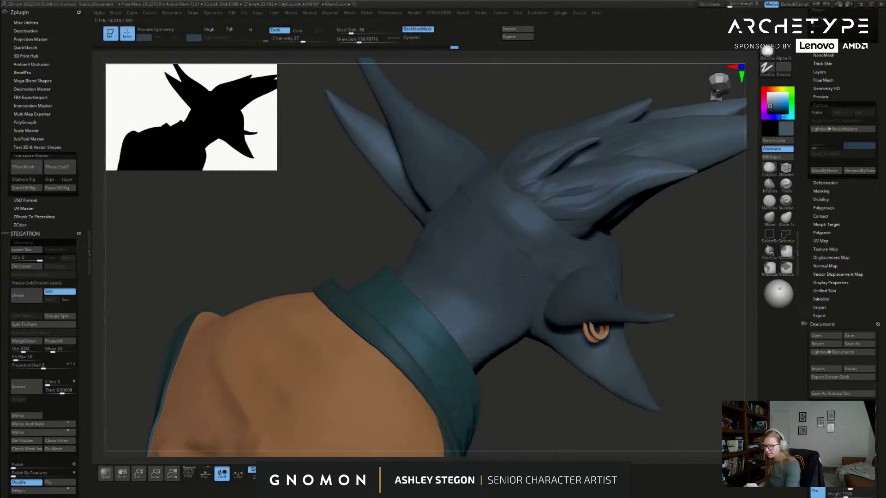
{"action": "right_click_drag", "start_coordinate": [512, 249], "coordinate": [445, 193]}
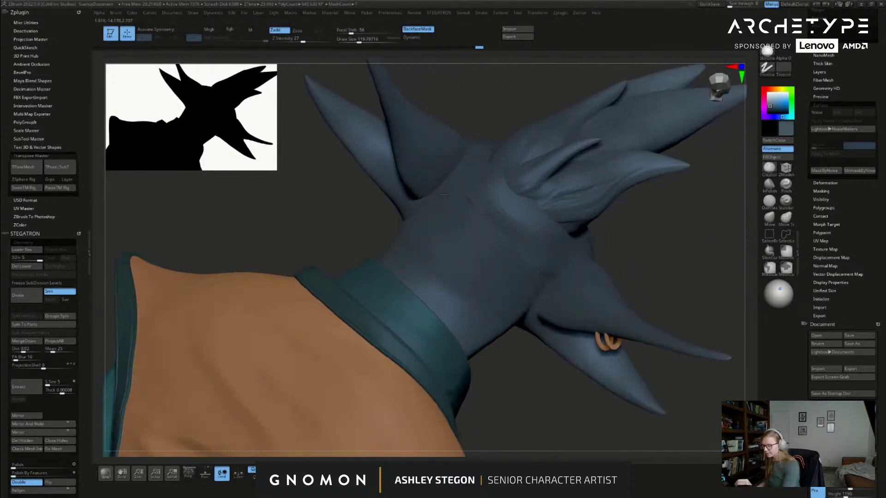
{"action": "right_click_drag", "start_coordinate": [520, 279], "coordinate": [539, 253]}
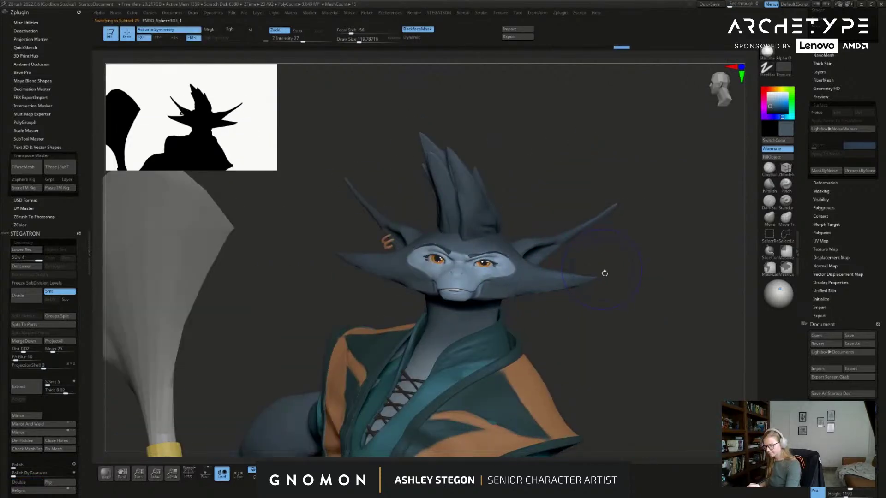
Step: Clear the mask and rotate the ear opposite the earrings more upright with symmetry turned off
{"action": "right_click_drag", "start_coordinate": [607, 306], "coordinate": [593, 311]}
{"action": "mouse_move", "coordinate": [567, 341]}
{"action": "left_mouse_down", "text": "ctrl"}
{"action": "mouse_move", "coordinate": [559, 158]}
{"action": "mouse_move", "coordinate": [566, 345]}
{"action": "left_mouse_up", "text": "ctrl"}
{"action": "left_click", "coordinate": [594, 347], "text": "ctrl"}
{"action": "key", "text": "w"}
{"action": "left_click", "coordinate": [532, 258], "text": "alt"}
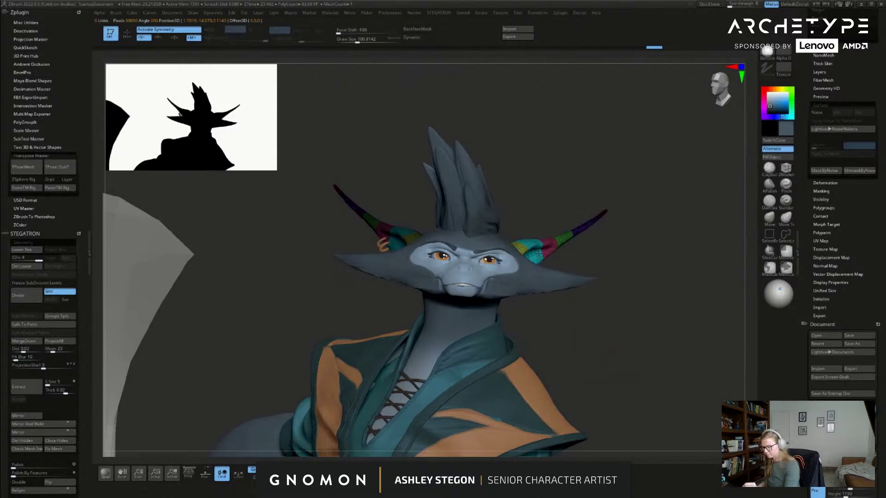
{"action": "left_click_drag", "start_coordinate": [557, 234], "coordinate": [535, 235], "text": "alt"}
{"action": "left_click_drag", "start_coordinate": [498, 263], "coordinate": [523, 280]}
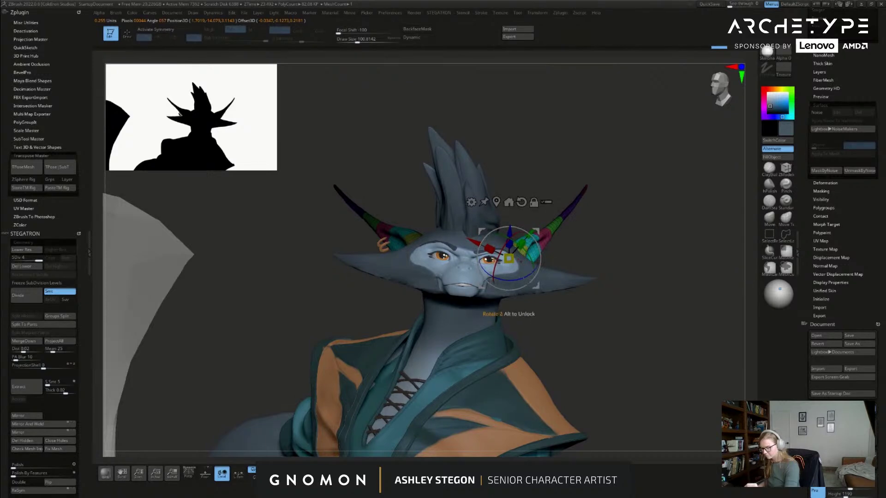
{"action": "key", "text": "q"}
Step: Select the axe and unhide all the accessory subtools around the full character
{"action": "mouse_move", "coordinate": [589, 326]}
{"action": "left_mouse_down", "text": "alt"}
{"action": "mouse_move", "coordinate": [582, 323]}
{"action": "mouse_move", "coordinate": [586, 341]}
{"action": "mouse_move", "coordinate": [580, 253]}
{"action": "left_mouse_up", "text": "alt"}
{"action": "mouse_move", "coordinate": [602, 307]}
{"action": "left_mouse_down", "text": "shift"}
{"action": "mouse_move", "coordinate": [603, 315]}
{"action": "mouse_move", "coordinate": [592, 312]}
{"action": "mouse_move", "coordinate": [596, 325]}
{"action": "left_mouse_up", "text": "shift"}
{"action": "key", "text": "s"}
{"action": "mouse_move", "coordinate": [596, 324]}
{"action": "left_mouse_down"}
{"action": "mouse_move", "coordinate": [605, 331]}
{"action": "mouse_move", "coordinate": [494, 338]}
{"action": "mouse_move", "coordinate": [504, 363]}
{"action": "mouse_move", "coordinate": [599, 358]}
{"action": "left_mouse_up"}
{"action": "key", "text": "s"}
{"action": "left_click", "coordinate": [464, 396], "text": "alt"}
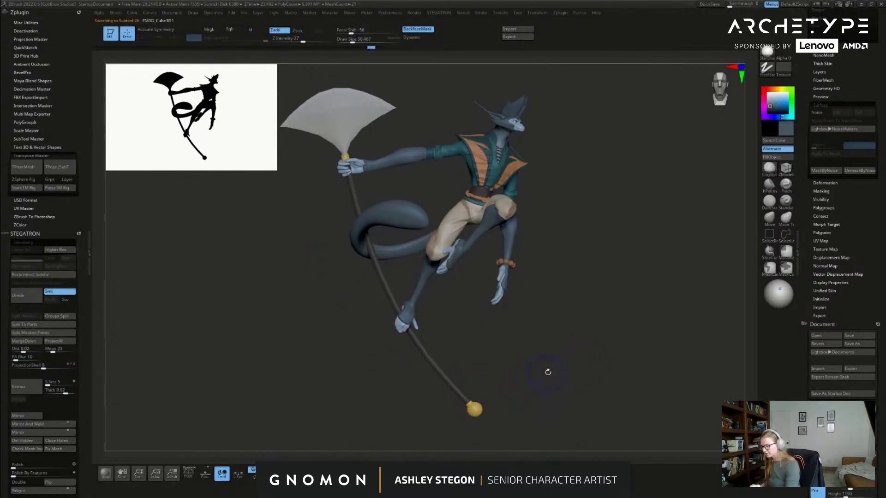
{"action": "left_click_drag", "start_coordinate": [579, 349], "coordinate": [533, 285]}
{"action": "left_click_drag", "start_coordinate": [795, 169], "coordinate": [807, 290]}
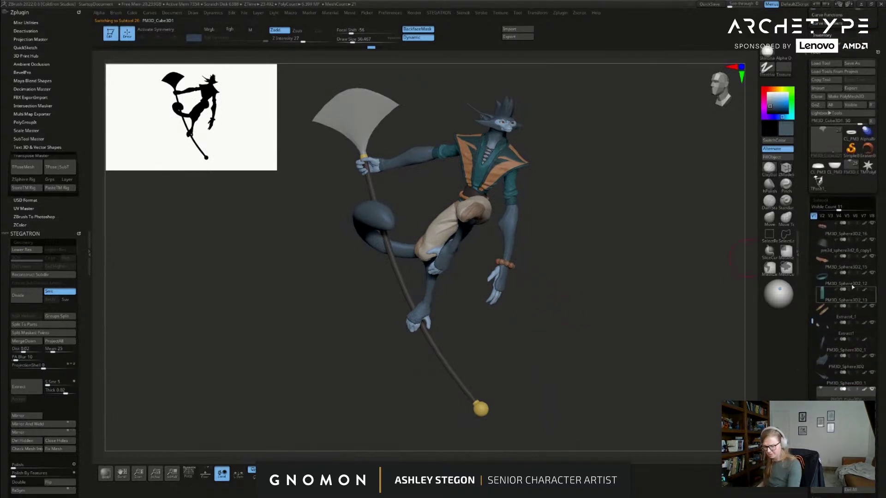
{"action": "left_click", "coordinate": [872, 223], "text": "shift"}
{"action": "left_click", "coordinate": [871, 223], "text": "shift"}
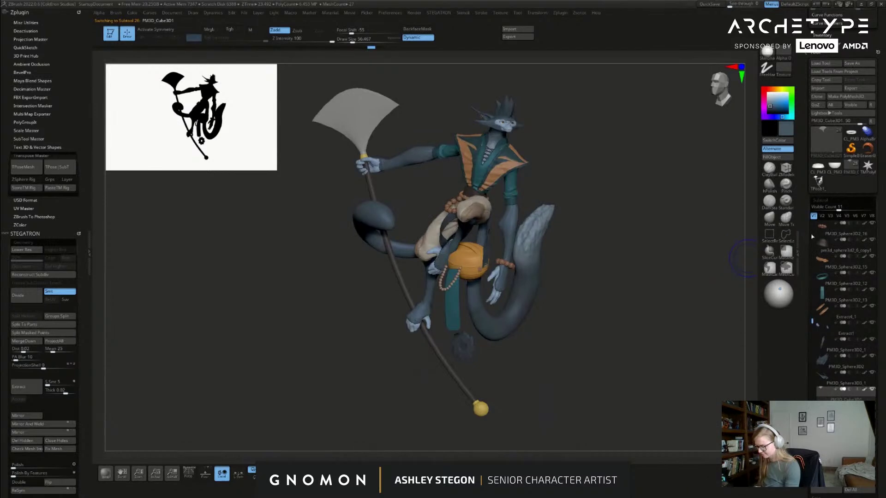
Step: Move the large bead necklace up from the waist and place it around the character's neck
{"action": "left_click_drag", "start_coordinate": [612, 270], "coordinate": [614, 314]}
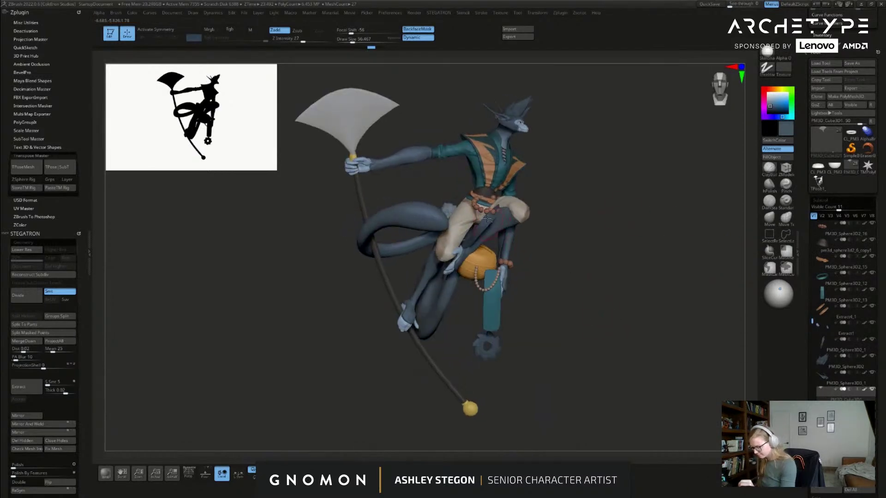
{"action": "left_click", "coordinate": [485, 211], "text": "alt"}
{"action": "key", "text": "w"}
{"action": "left_click_drag", "start_coordinate": [589, 189], "coordinate": [682, 115]}
{"action": "mouse_move", "coordinate": [548, 152]}
{"action": "left_mouse_down"}
{"action": "mouse_move", "coordinate": [657, 132]}
{"action": "mouse_move", "coordinate": [662, 206]}
{"action": "mouse_move", "coordinate": [637, 215]}
{"action": "mouse_move", "coordinate": [722, 275]}
{"action": "left_mouse_up"}
{"action": "key", "text": "q"}
Step: Position and rotate the long bead strand at the waist so it drapes from the belt over the hip
{"action": "left_click", "coordinate": [821, 250]}
{"action": "key", "text": "w"}
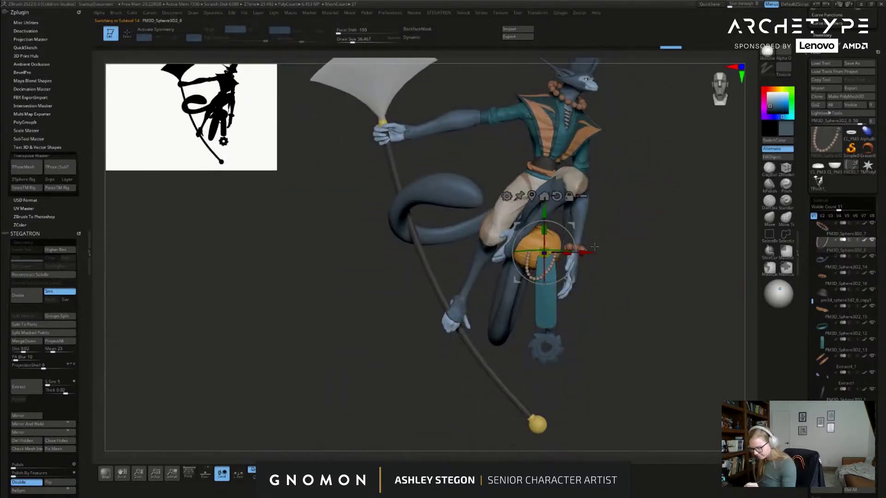
{"action": "left_click_drag", "start_coordinate": [572, 226], "coordinate": [563, 148]}
{"action": "right_click_drag", "start_coordinate": [582, 168], "coordinate": [531, 171], "text": "ctrl"}
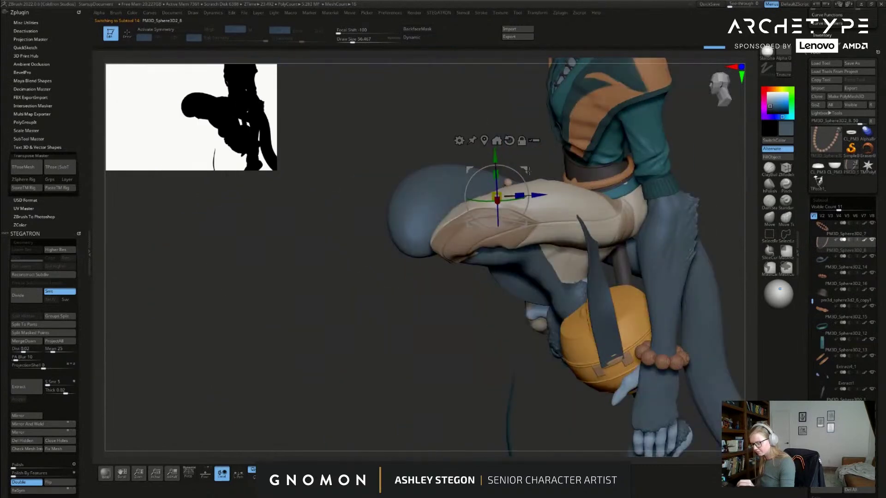
{"action": "right_click_drag", "start_coordinate": [584, 161], "coordinate": [569, 157]}
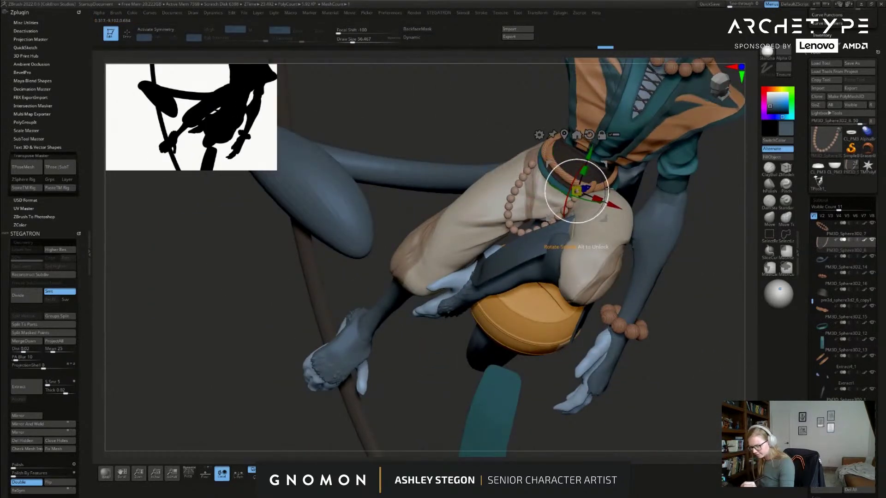
{"action": "right_click_drag", "start_coordinate": [569, 180], "coordinate": [631, 159]}
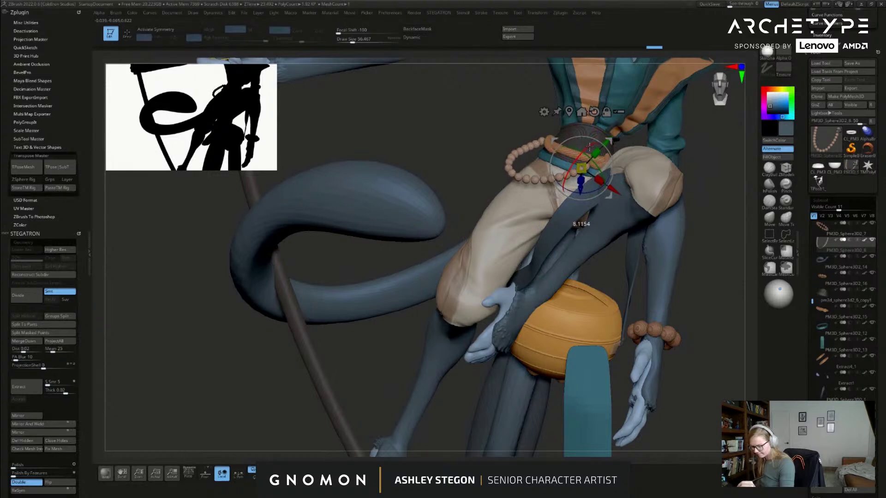
{"action": "right_click_drag", "start_coordinate": [630, 163], "coordinate": [664, 166]}
{"action": "key", "text": "q"}
{"action": "key", "text": "s"}
{"action": "left_click_drag", "start_coordinate": [562, 181], "coordinate": [575, 181]}
{"action": "mouse_move", "coordinate": [651, 253]}
{"action": "right_mouse_down"}
{"action": "mouse_move", "coordinate": [670, 256]}
{"action": "mouse_move", "coordinate": [669, 274]}
{"action": "right_mouse_up"}
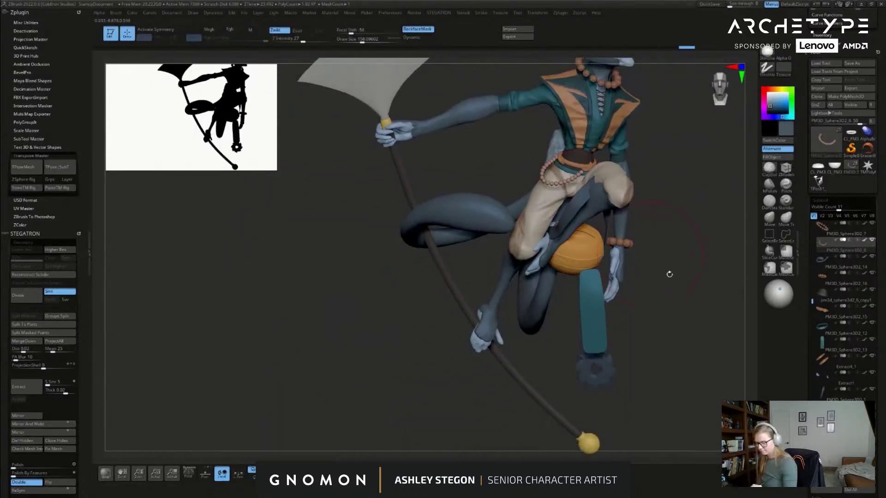
Step: Move the teal cloth strip up to the belt and rotate it to hang along the raised thigh
{"action": "left_click", "coordinate": [597, 317], "text": "alt"}
{"action": "right_click_drag", "start_coordinate": [623, 302], "coordinate": [643, 300]}
{"action": "key", "text": "w"}
{"action": "left_click_drag", "start_coordinate": [619, 280], "coordinate": [618, 180]}
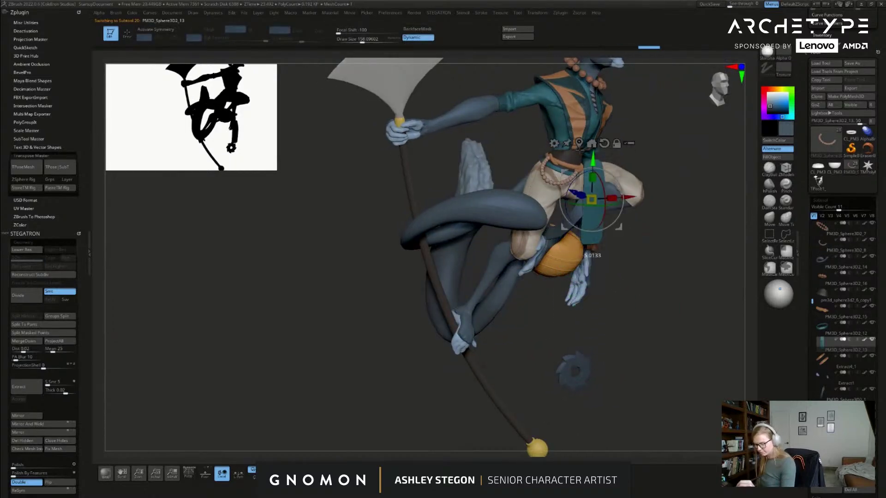
{"action": "right_click_drag", "start_coordinate": [598, 176], "coordinate": [576, 256]}
{"action": "mouse_move", "coordinate": [636, 172]}
{"action": "left_mouse_down"}
{"action": "mouse_move", "coordinate": [641, 125]}
{"action": "mouse_move", "coordinate": [642, 159]}
{"action": "mouse_move", "coordinate": [624, 173]}
{"action": "left_mouse_up"}
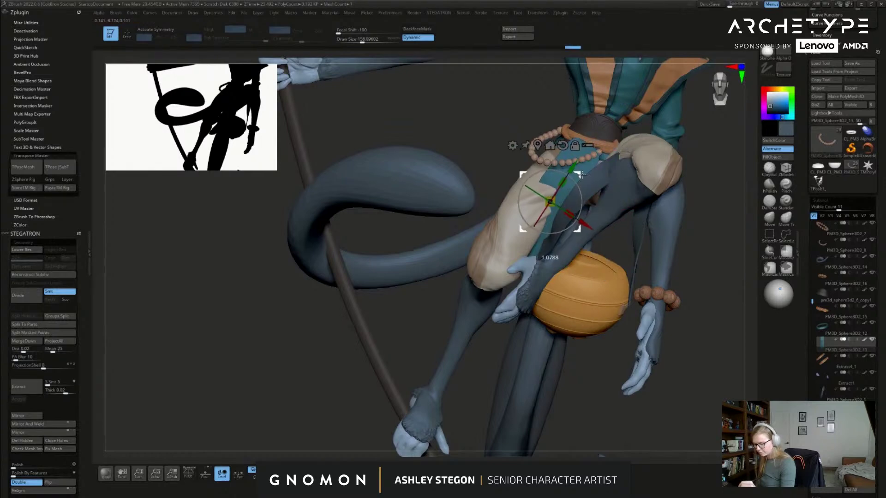
{"action": "left_click_drag", "start_coordinate": [516, 119], "coordinate": [516, 141]}
{"action": "mouse_move", "coordinate": [580, 168]}
{"action": "left_mouse_down"}
{"action": "mouse_move", "coordinate": [609, 125]}
{"action": "mouse_move", "coordinate": [588, 155]}
{"action": "left_mouse_up"}
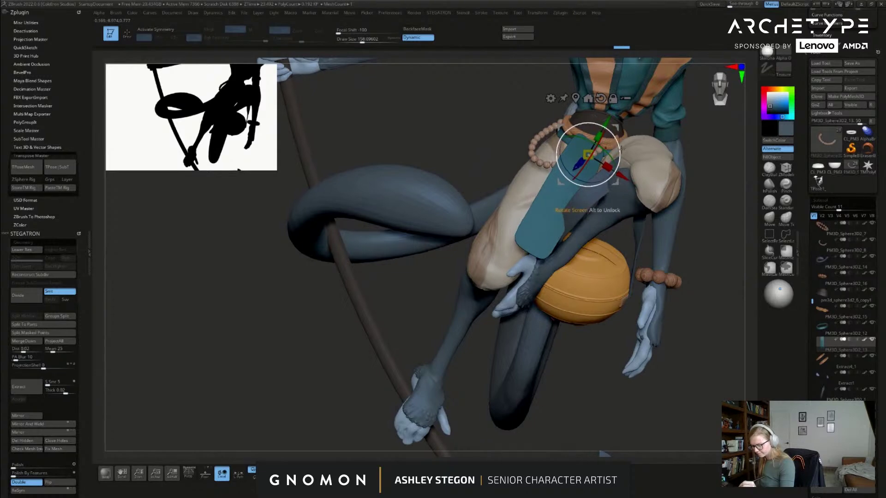
Step: Fit the top of the teal cloth to the belt with the Move brush and subdivide the cloth twice
{"action": "key", "text": "q"}
{"action": "right_click_drag", "start_coordinate": [559, 164], "coordinate": [598, 166]}
{"action": "key", "text": "s"}
{"action": "left_click_drag", "start_coordinate": [597, 168], "coordinate": [605, 167]}
{"action": "left_click", "coordinate": [769, 218]}
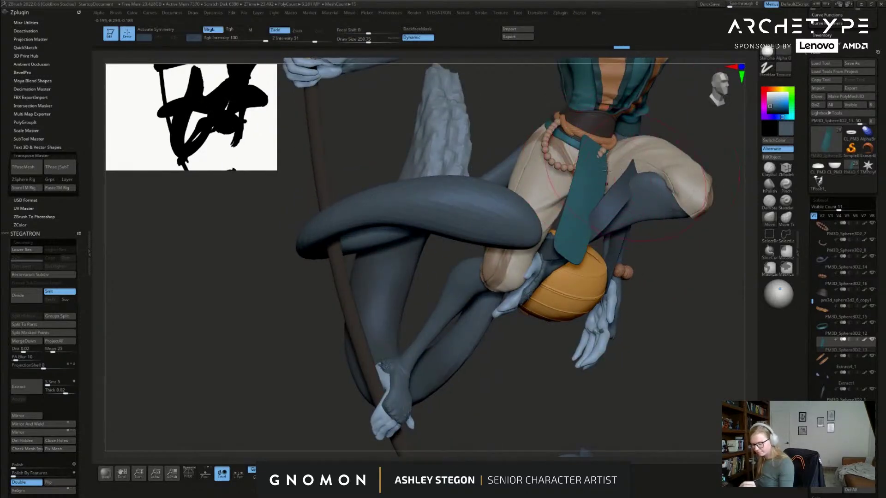
{"action": "right_click_drag", "start_coordinate": [616, 147], "coordinate": [607, 154], "text": "shift"}
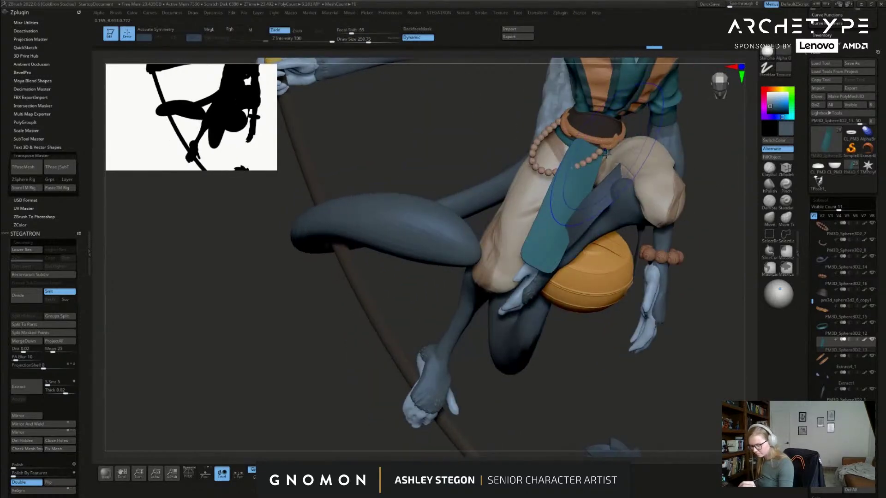
{"action": "key", "text": "ctrl+d"}
{"action": "key", "text": "ctrl+d"}
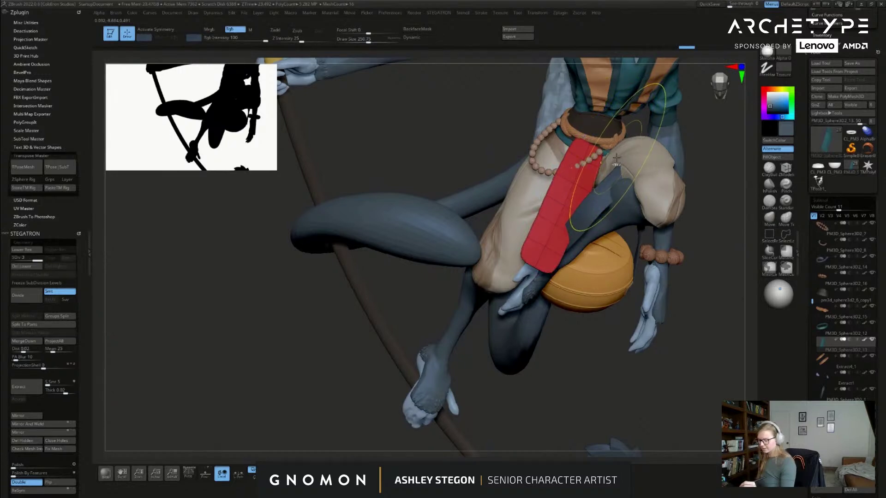
Step: Reshape the teal cloth with the resized Move brush so it tucks under the beads and lies across the thigh
{"action": "left_click", "coordinate": [602, 156], "text": "alt"}
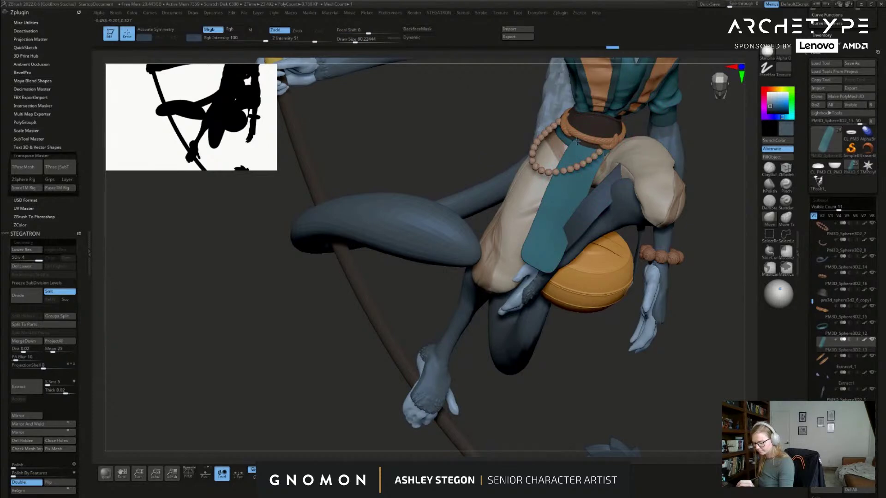
{"action": "key", "text": "s"}
{"action": "right_click_drag", "start_coordinate": [582, 256], "coordinate": [580, 230]}
{"action": "key", "text": "s"}
{"action": "mouse_move", "coordinate": [580, 229]}
{"action": "left_mouse_down"}
{"action": "mouse_move", "coordinate": [591, 229]}
{"action": "mouse_move", "coordinate": [530, 228]}
{"action": "mouse_move", "coordinate": [512, 219]}
{"action": "left_mouse_up"}
{"action": "key", "text": "s"}
{"action": "mouse_move", "coordinate": [572, 177]}
{"action": "left_mouse_down"}
{"action": "mouse_move", "coordinate": [597, 170]}
{"action": "mouse_move", "coordinate": [581, 157]}
{"action": "left_mouse_up"}
{"action": "key", "text": "s"}
{"action": "key", "text": "s"}
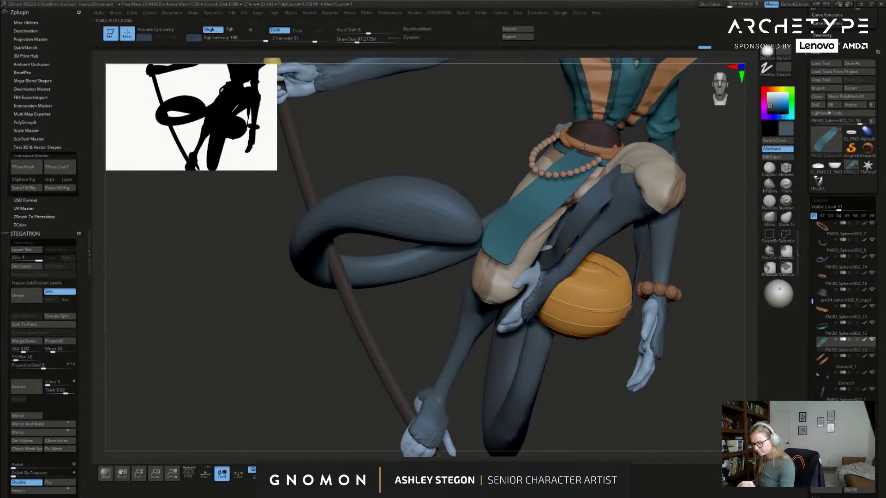
Step: Select the bag's strap and fill it with the orange sampled from the round bag
{"action": "right_click_drag", "start_coordinate": [599, 152], "coordinate": [616, 198]}
{"action": "left_click", "coordinate": [618, 220], "text": "alt"}
{"action": "right_click_drag", "start_coordinate": [654, 278], "coordinate": [569, 233], "text": "ctrl"}
{"action": "key", "text": "shift+f"}
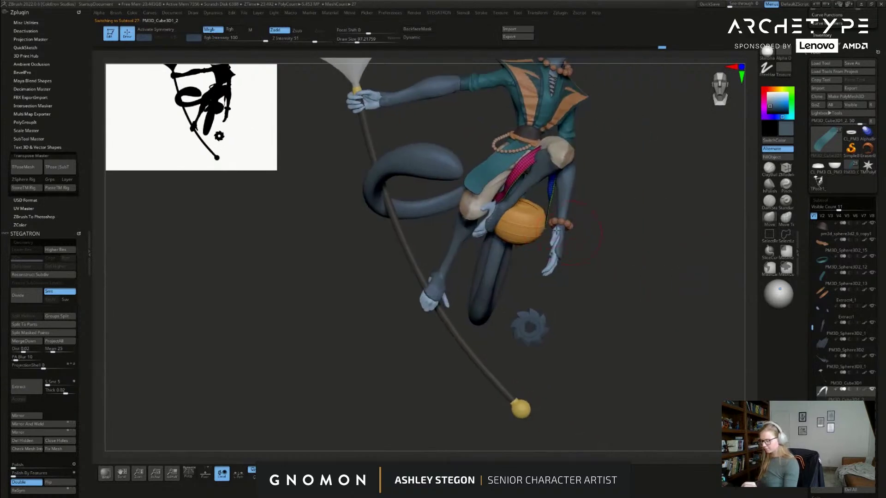
{"action": "key", "text": "c"}
{"action": "left_click", "coordinate": [772, 157]}
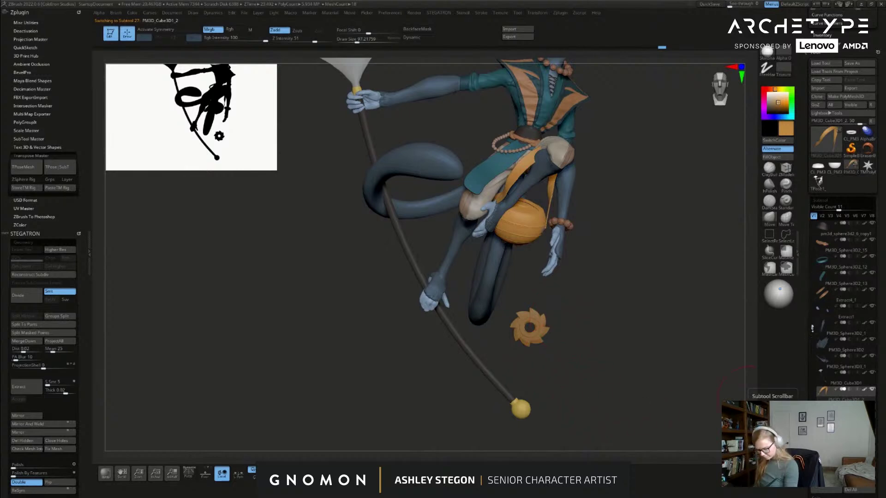
Step: Merge the strap subtool down with the round bag subtool
{"action": "left_click_drag", "start_coordinate": [812, 327], "coordinate": [813, 342]}
{"action": "left_click_drag", "start_coordinate": [874, 139], "coordinate": [875, 25]}
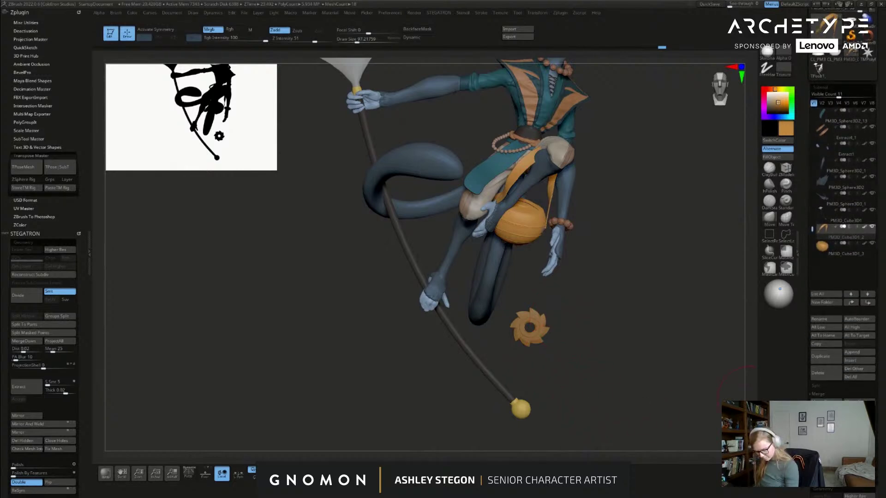
{"action": "left_click", "coordinate": [826, 403]}
{"action": "left_click", "coordinate": [738, 418]}
Step: Move the merged bag and strap up from the hip and back behind the character's torso
{"action": "key", "text": "w"}
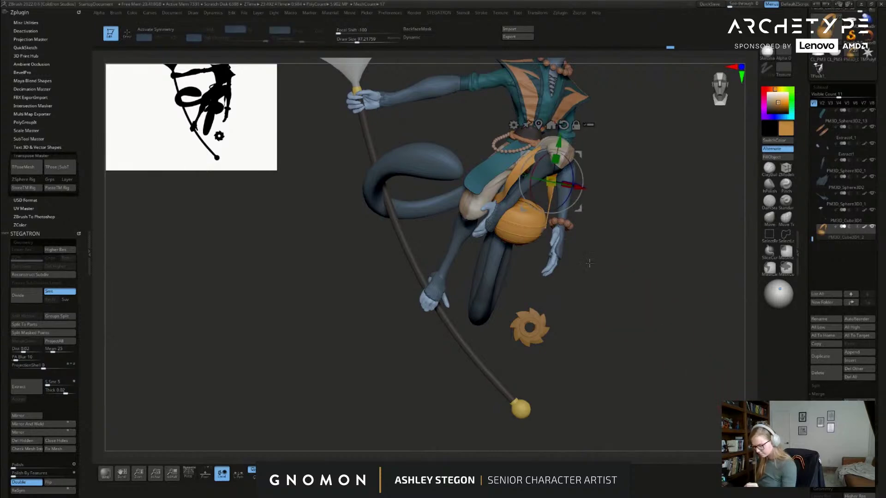
{"action": "left_click_drag", "start_coordinate": [552, 181], "coordinate": [559, 95]}
{"action": "left_click_drag", "start_coordinate": [627, 101], "coordinate": [499, 150]}
{"action": "left_click_drag", "start_coordinate": [545, 112], "coordinate": [581, 111]}
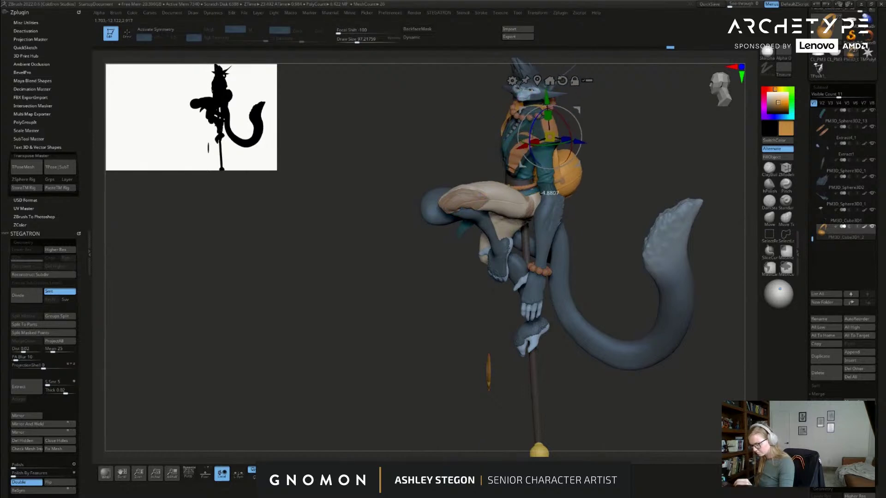
{"action": "key", "text": "q"}
Step: Rotate and nudge the bag so it rests against the lower back with its strap along the torso
{"action": "left_click_drag", "start_coordinate": [597, 146], "coordinate": [634, 142]}
{"action": "right_click_drag", "start_coordinate": [634, 142], "coordinate": [566, 163]}
{"action": "key", "text": "w"}
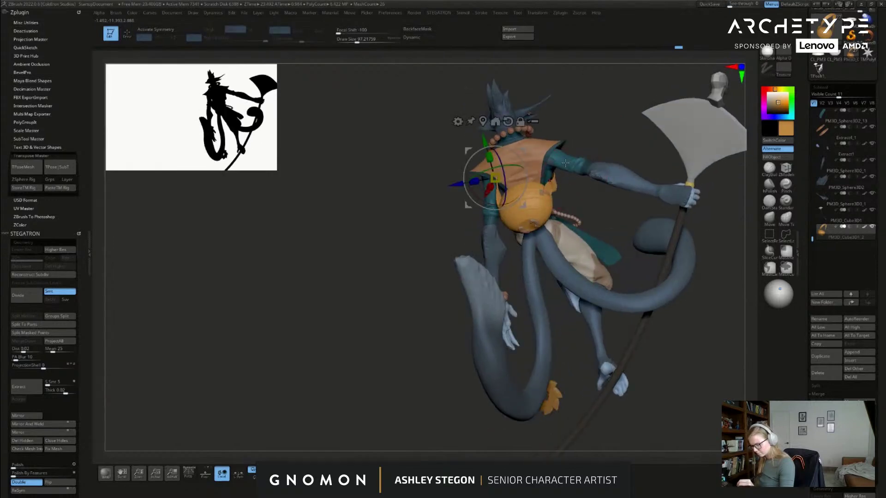
{"action": "left_click_drag", "start_coordinate": [519, 165], "coordinate": [525, 166]}
{"action": "right_click_drag", "start_coordinate": [572, 185], "coordinate": [613, 184]}
{"action": "left_click_drag", "start_coordinate": [492, 152], "coordinate": [492, 148]}
{"action": "right_click_drag", "start_coordinate": [618, 198], "coordinate": [574, 184]}
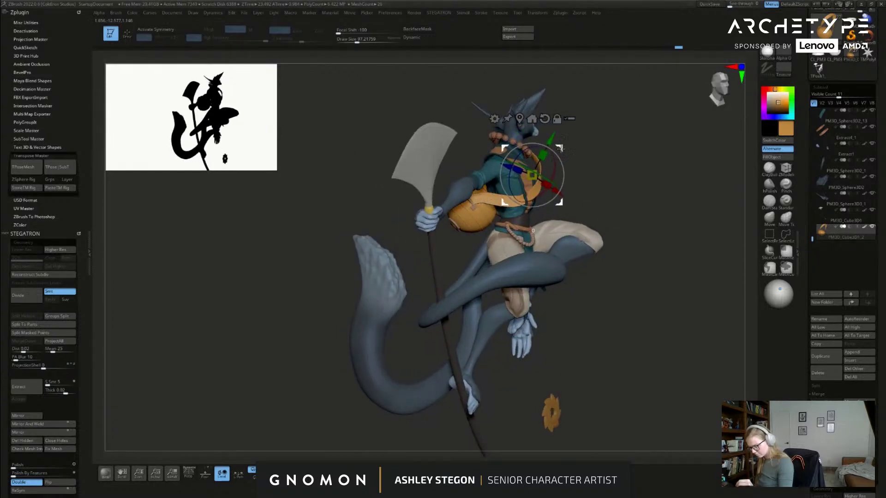
Step: Choose the Move Topological brush and fit the upper end of the bag's strap against the back of the vest
{"action": "key", "text": "q"}
{"action": "right_click_drag", "start_coordinate": [570, 172], "coordinate": [752, 227]}
{"action": "left_click", "coordinate": [785, 217]}
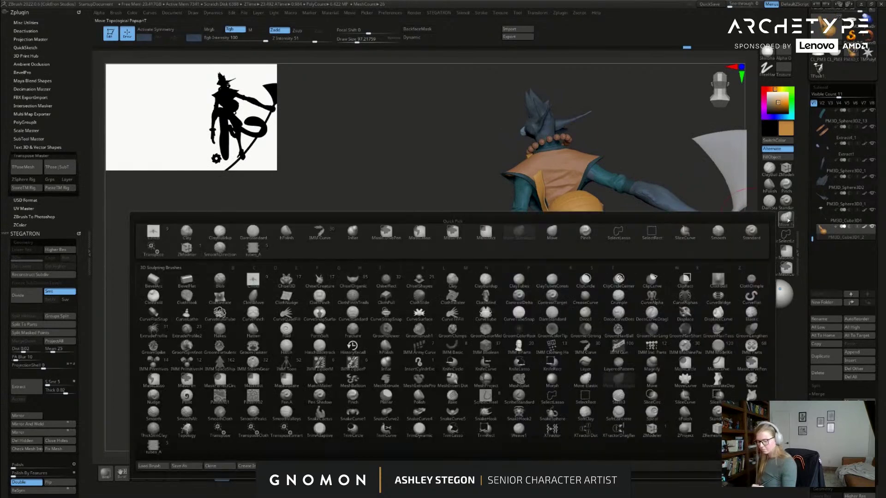
{"action": "right_click_drag", "start_coordinate": [543, 176], "coordinate": [535, 168], "text": "ctrl"}
{"action": "key", "text": "s"}
{"action": "left_click_drag", "start_coordinate": [533, 167], "coordinate": [541, 166]}
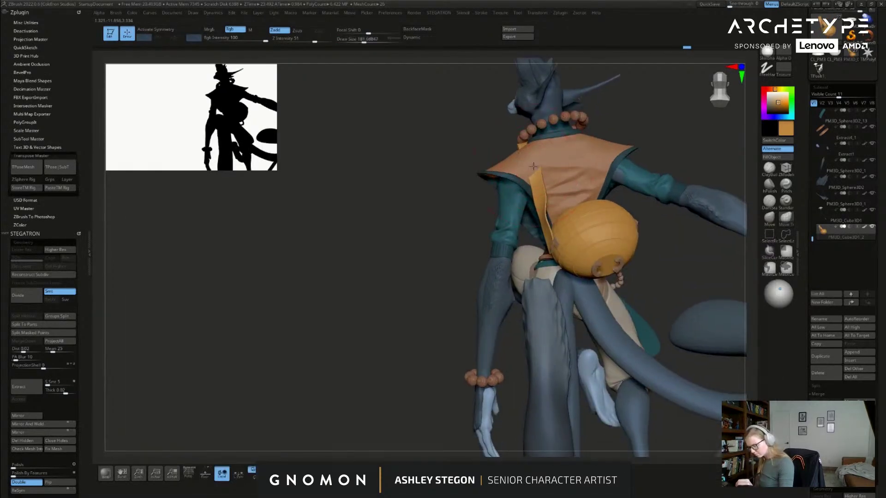
Step: Reshape the strap where it leaves the round bag and wraps around the side of the torso
{"action": "mouse_move", "coordinate": [533, 150]}
{"action": "right_mouse_down"}
{"action": "mouse_move", "coordinate": [517, 153]}
{"action": "mouse_move", "coordinate": [502, 175]}
{"action": "mouse_move", "coordinate": [441, 216]}
{"action": "mouse_move", "coordinate": [447, 223]}
{"action": "right_mouse_up"}
{"action": "key", "text": "s"}
{"action": "left_click_drag", "start_coordinate": [447, 223], "coordinate": [440, 221]}
{"action": "key", "text": "s"}
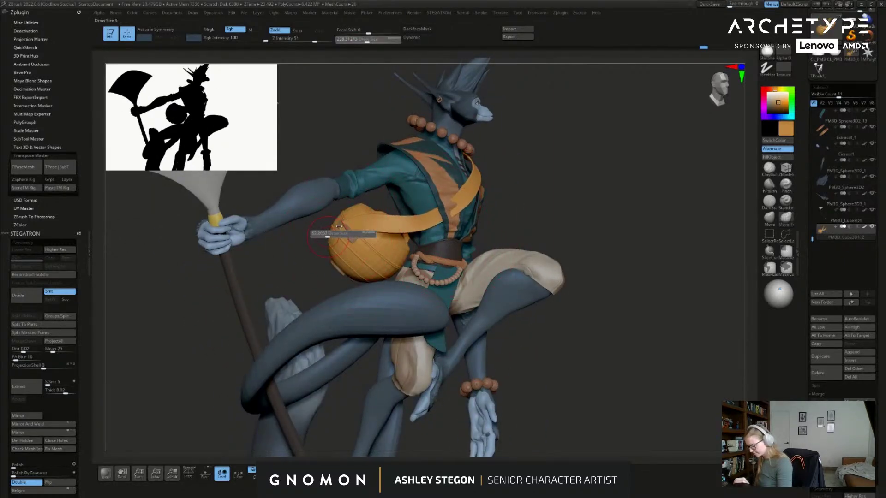
{"action": "left_click_drag", "start_coordinate": [337, 228], "coordinate": [341, 225]}
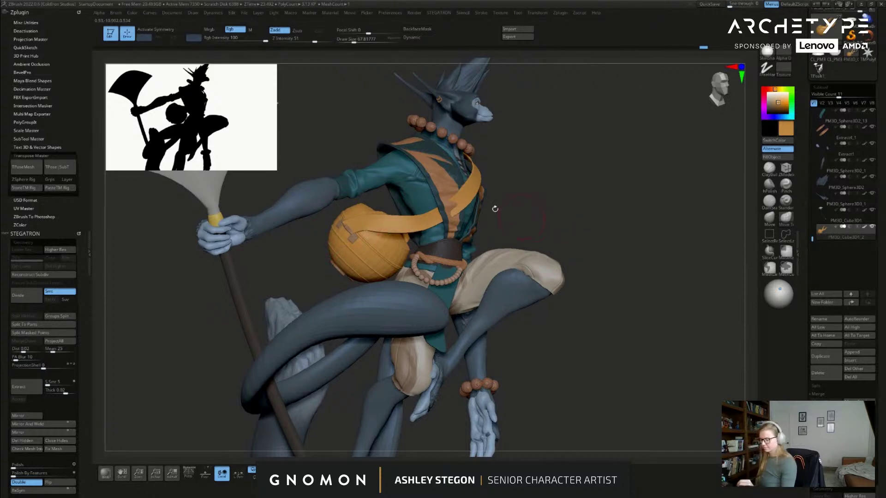
Step: Select the vest, lower it to subdivision level 2 and move its front panels to sit under the strap
{"action": "key", "text": "shift+f"}
{"action": "key", "text": "shift+f"}
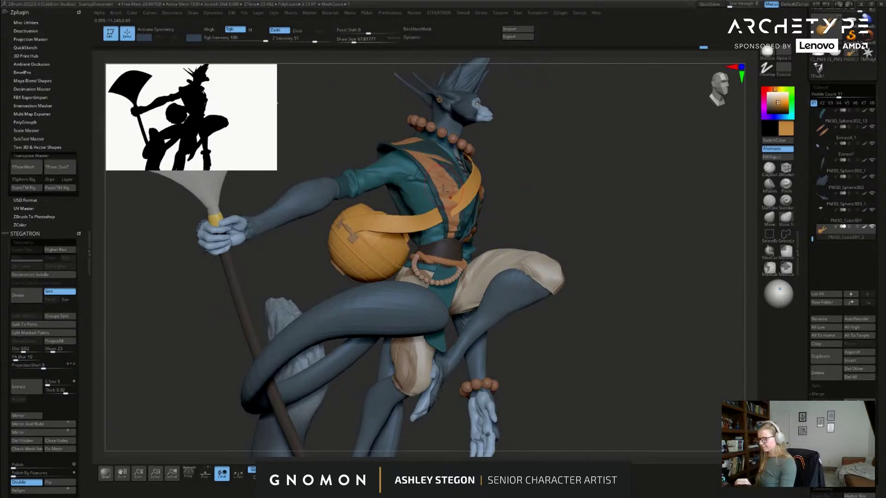
{"action": "left_click", "coordinate": [440, 186], "text": "alt"}
{"action": "key", "text": "shift+f"}
{"action": "right_click_drag", "start_coordinate": [475, 189], "coordinate": [455, 220], "text": "ctrl"}
{"action": "key", "text": "shift+d"}
{"action": "key", "text": "shift+d"}
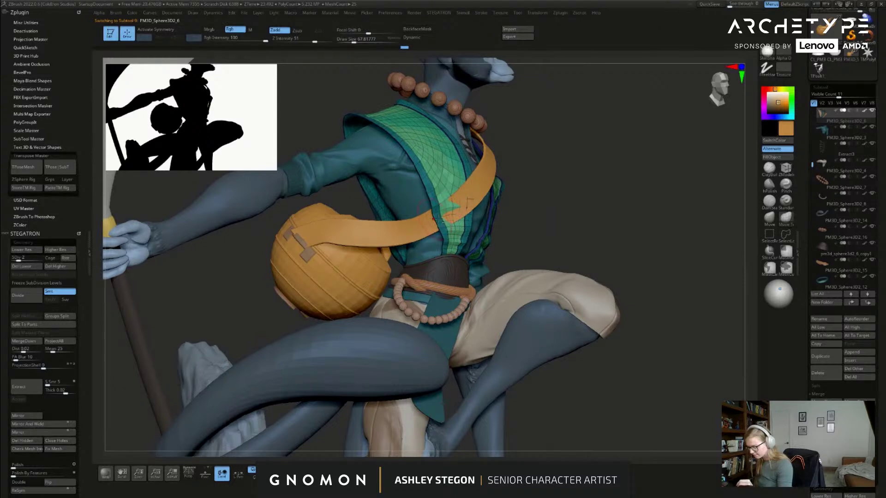
{"action": "right_click_drag", "start_coordinate": [433, 220], "coordinate": [461, 216]}
{"action": "left_click_drag", "start_coordinate": [702, 191], "coordinate": [646, 209]}
{"action": "right_click_drag", "start_coordinate": [443, 226], "coordinate": [500, 175]}
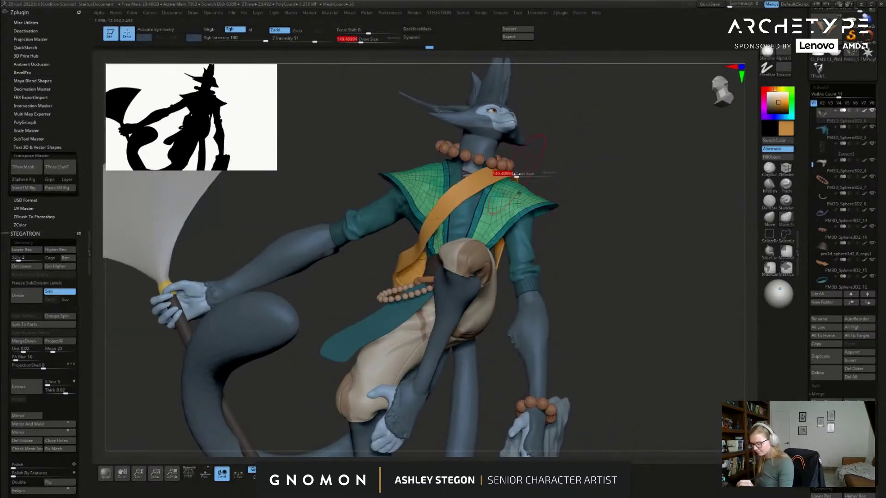
Step: Select the bag and strap and fit the strap over the shoulder so it lies on top of the vest
{"action": "left_click", "coordinate": [492, 180], "text": "alt"}
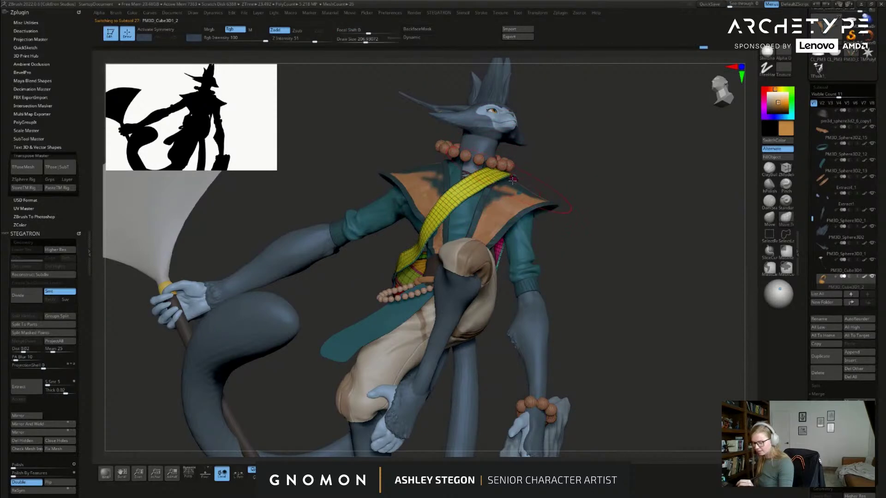
{"action": "right_click_drag", "start_coordinate": [501, 178], "coordinate": [529, 173]}
{"action": "right_click_drag", "start_coordinate": [436, 186], "coordinate": [472, 191]}
{"action": "right_click_drag", "start_coordinate": [567, 240], "coordinate": [510, 189]}
{"action": "key", "text": "s"}
{"action": "left_click_drag", "start_coordinate": [514, 169], "coordinate": [508, 163]}
{"action": "right_click_drag", "start_coordinate": [517, 166], "coordinate": [466, 198]}
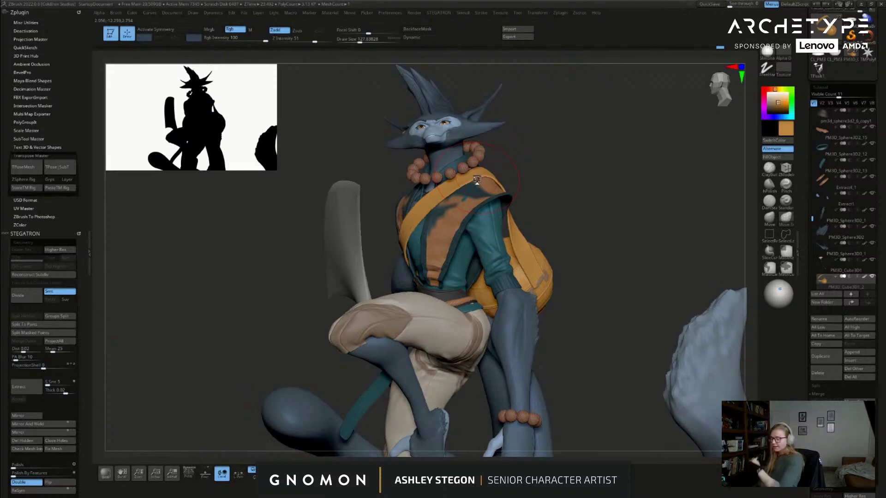
Step: Adjust the strap's curve along the side of the torso with a larger brush
{"action": "key", "text": "s"}
{"action": "left_click_drag", "start_coordinate": [599, 226], "coordinate": [604, 260]}
{"action": "mouse_move", "coordinate": [556, 287]}
{"action": "left_mouse_down", "text": "alt"}
{"action": "mouse_move", "coordinate": [621, 272]}
{"action": "mouse_move", "coordinate": [593, 263]}
{"action": "mouse_move", "coordinate": [641, 282]}
{"action": "left_mouse_up", "text": "alt"}
{"action": "key", "text": "shift+f"}
{"action": "key", "text": "shift+f"}
{"action": "key", "text": "s"}
{"action": "left_click_drag", "start_coordinate": [463, 229], "coordinate": [476, 217]}
{"action": "key", "text": "s"}
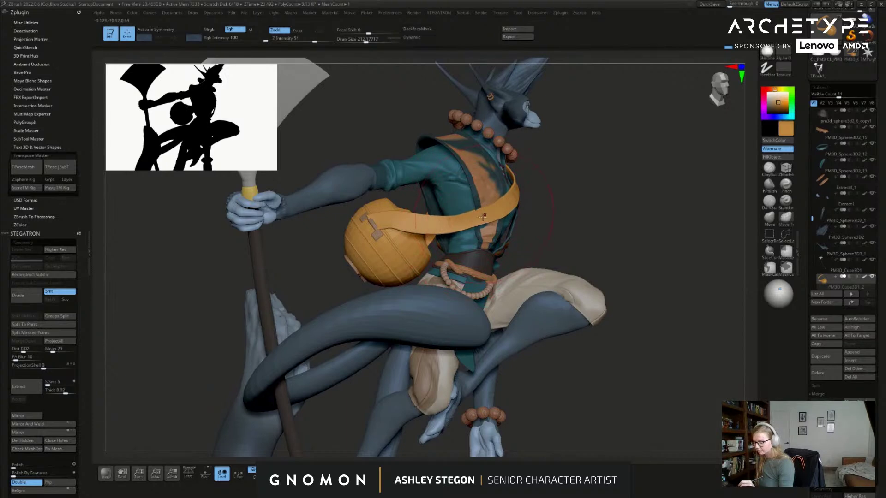
Step: Refine the strap's sweep across the chest and turn on dynamic subdivision for the bag and strap
{"action": "key", "text": "bracketleft"}
{"action": "key", "text": "bracketleft"}
{"action": "mouse_move", "coordinate": [560, 238]}
{"action": "left_mouse_down"}
{"action": "mouse_move", "coordinate": [513, 181]}
{"action": "mouse_move", "coordinate": [513, 210]}
{"action": "left_mouse_up"}
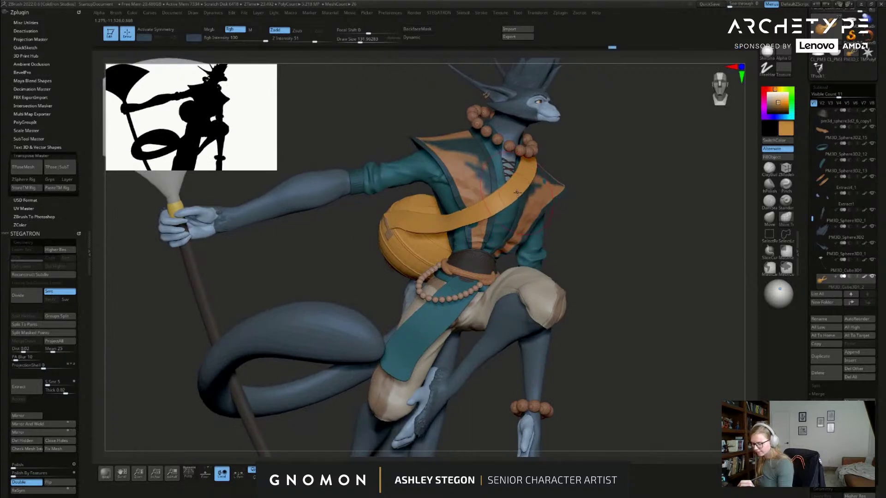
{"action": "key", "text": "d"}
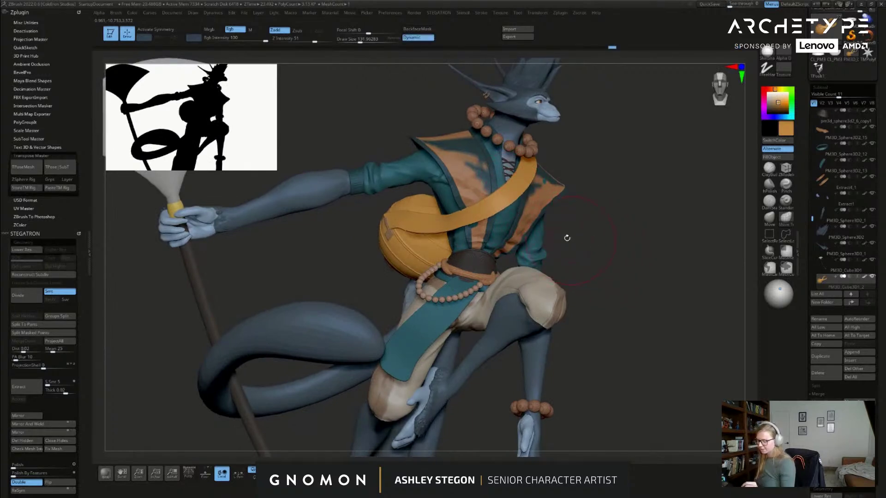
Step: Select the vest, raise it to its highest subdivision level and touch up its front around the strap
{"action": "left_click", "coordinate": [541, 201], "text": "alt"}
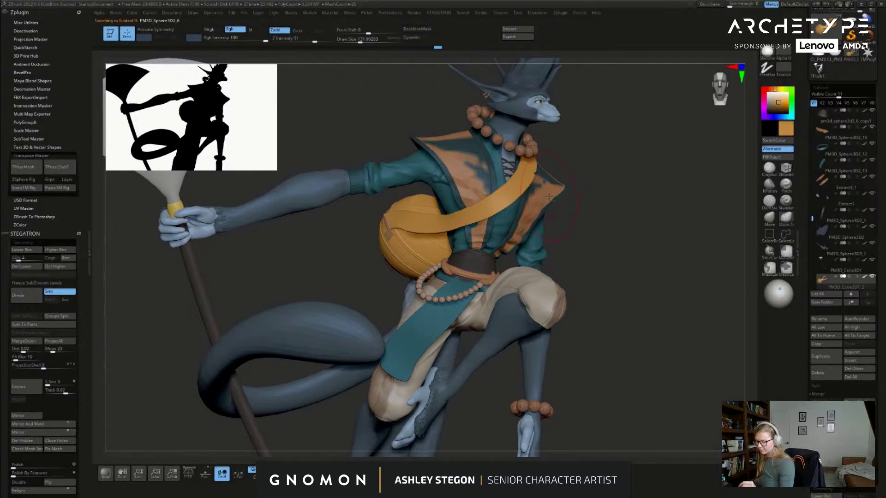
{"action": "key", "text": "d"}
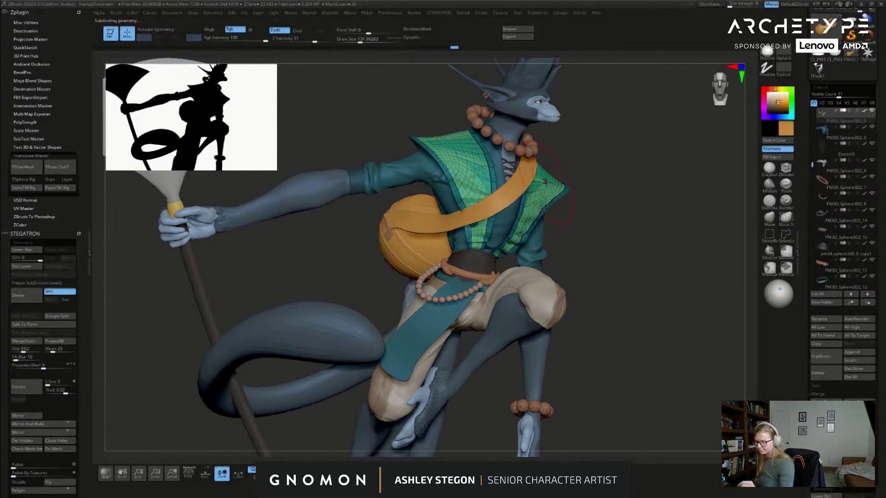
{"action": "key", "text": "shift+f"}
{"action": "key", "text": "s"}
{"action": "left_click_drag", "start_coordinate": [591, 250], "coordinate": [586, 250]}
{"action": "mouse_move", "coordinate": [489, 210]}
{"action": "right_mouse_down", "text": "ctrl"}
{"action": "mouse_move", "coordinate": [489, 228]}
{"action": "mouse_move", "coordinate": [461, 213]}
{"action": "right_mouse_up", "text": "ctrl"}
{"action": "key", "text": "s"}
{"action": "left_click_drag", "start_coordinate": [471, 236], "coordinate": [473, 235]}
{"action": "right_click_drag", "start_coordinate": [483, 235], "coordinate": [566, 264]}
{"action": "right_click_drag", "start_coordinate": [622, 322], "coordinate": [577, 240]}
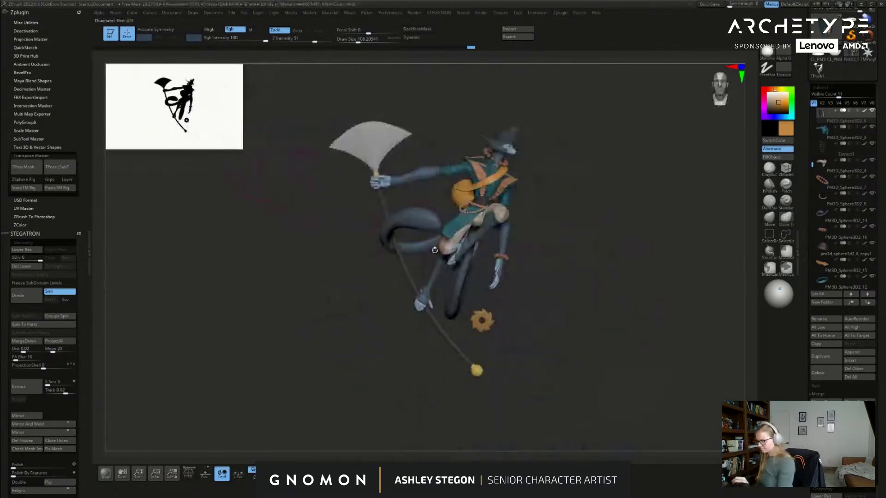
{"action": "right_click_drag", "start_coordinate": [591, 311], "coordinate": [606, 345]}
{"action": "left_click_drag", "start_coordinate": [613, 381], "coordinate": [646, 378]}
{"action": "left_click_drag", "start_coordinate": [812, 159], "coordinate": [813, 111]}
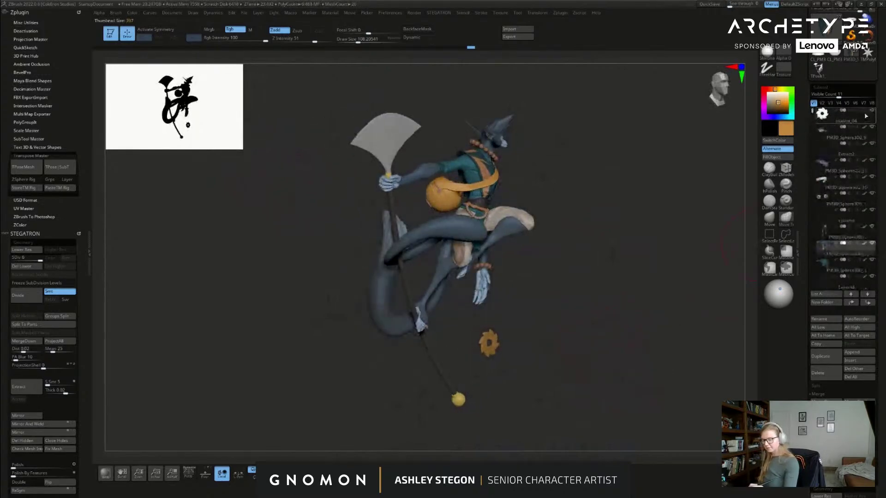
{"action": "left_click_drag", "start_coordinate": [567, 354], "coordinate": [628, 373]}
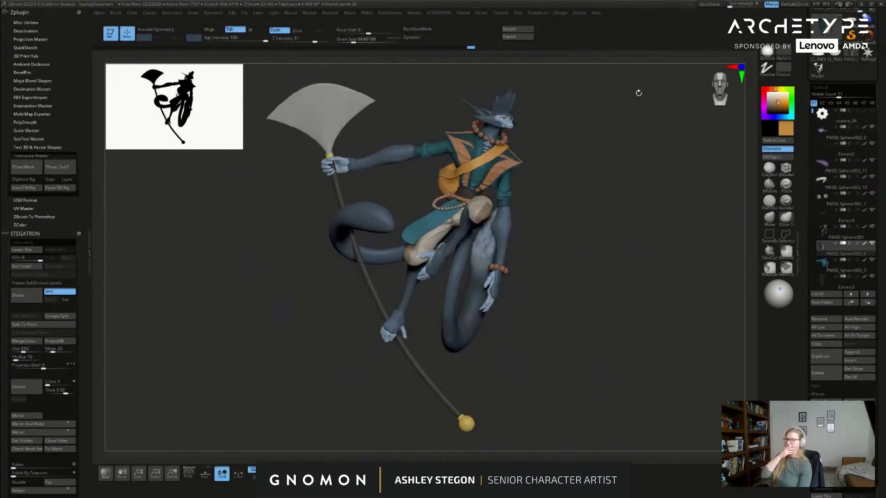
Step: Examine the reference board's staff-balancing pose photo, the character concept sketch and the monks' round bags
{"action": "right_click_drag", "start_coordinate": [526, 0], "coordinate": [677, 227]}
{"action": "scroll", "coordinate": [669, 223], "scroll_direction": "up", "scroll_amount": 5}
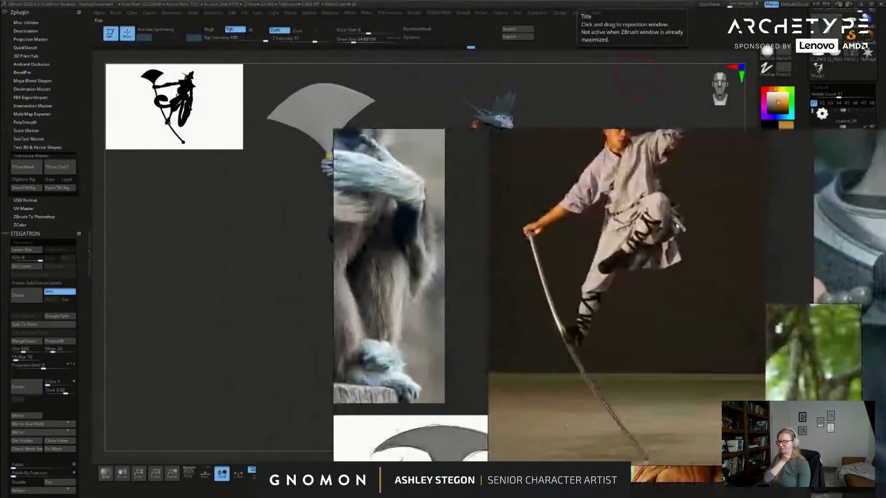
{"action": "left_click_drag", "start_coordinate": [677, 227], "coordinate": [686, 272]}
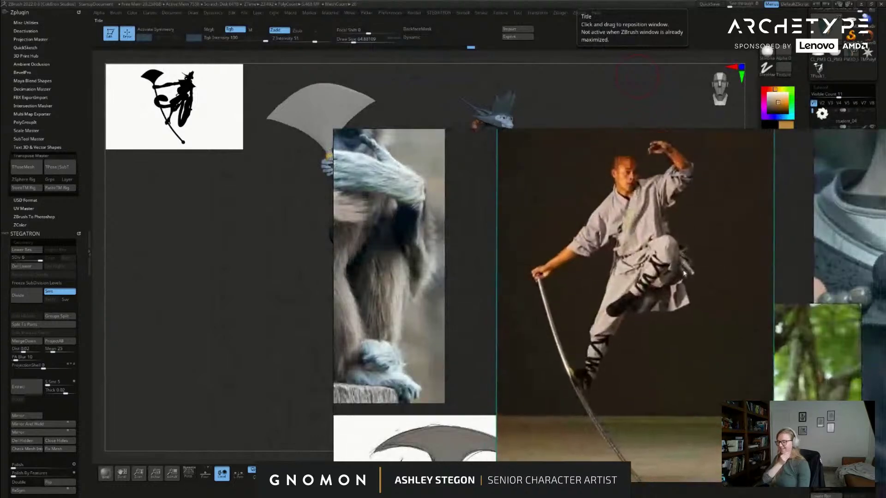
{"action": "scroll", "coordinate": [759, 234], "scroll_direction": "down", "scroll_amount": 4}
{"action": "left_click", "coordinate": [775, 210]}
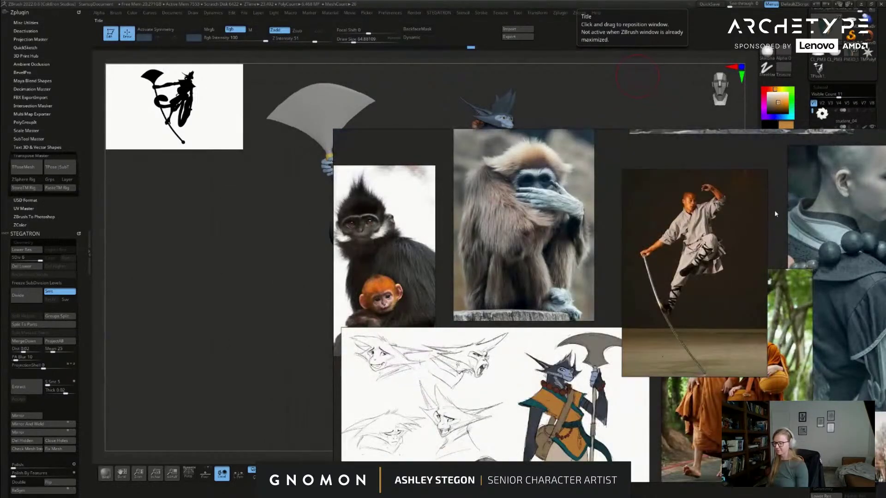
{"action": "right_click_drag", "start_coordinate": [779, 222], "coordinate": [741, 185]}
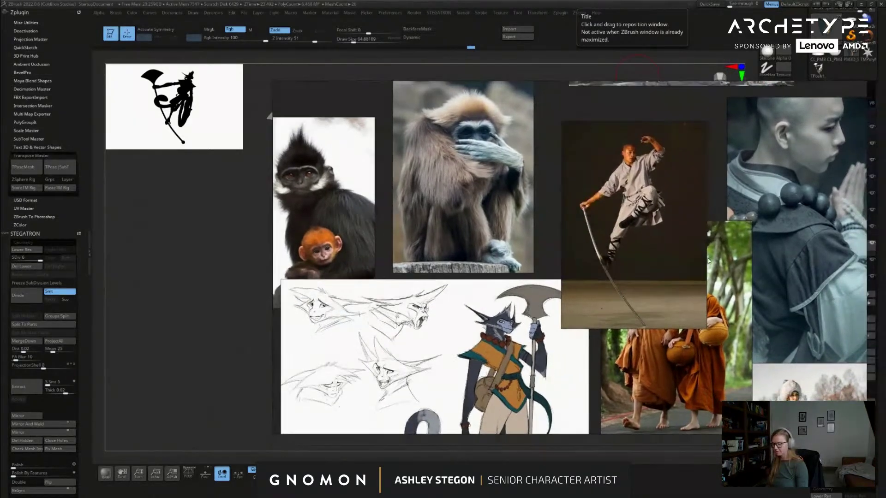
{"action": "left_click", "coordinate": [735, 296]}
{"action": "scroll", "coordinate": [735, 296], "scroll_direction": "up", "scroll_amount": 5}
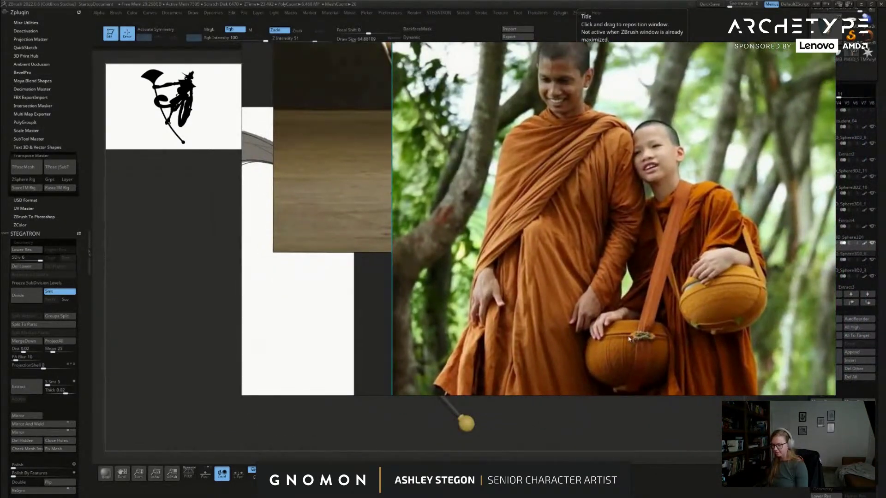
{"action": "scroll", "coordinate": [643, 354], "scroll_direction": "down", "scroll_amount": 1}
{"action": "scroll", "coordinate": [642, 351], "scroll_direction": "down", "scroll_amount": 3}
{"action": "mouse_move", "coordinate": [641, 300]}
{"action": "left_mouse_down"}
{"action": "mouse_move", "coordinate": [635, 354]}
{"action": "mouse_move", "coordinate": [644, 296]}
{"action": "left_mouse_up"}
{"action": "scroll", "coordinate": [645, 301], "scroll_direction": "down", "scroll_amount": 2}
{"action": "right_click_drag", "start_coordinate": [650, 322], "coordinate": [595, 0]}
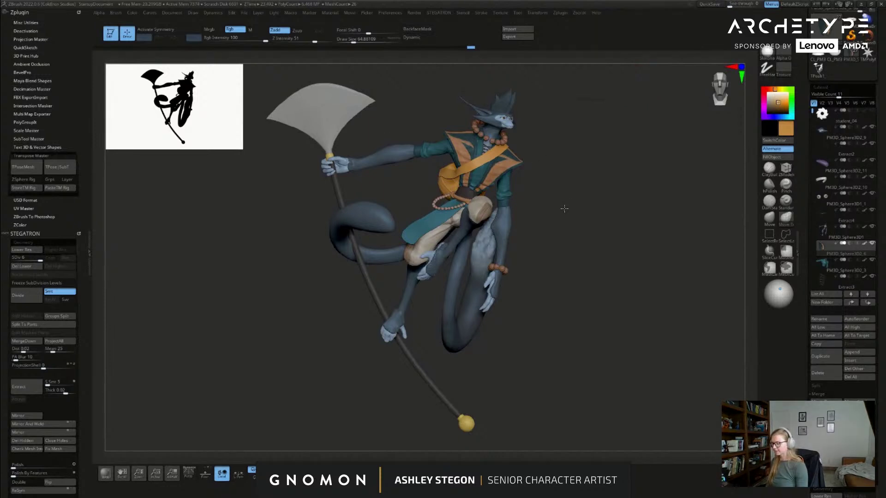
Step: Select the teal waist cloth hanging over the thigh and start bending it away from the leg
{"action": "mouse_move", "coordinate": [611, 363]}
{"action": "left_mouse_down"}
{"action": "mouse_move", "coordinate": [623, 365]}
{"action": "mouse_move", "coordinate": [603, 311]}
{"action": "mouse_move", "coordinate": [573, 297]}
{"action": "mouse_move", "coordinate": [567, 311]}
{"action": "left_mouse_up"}
{"action": "left_click", "coordinate": [433, 222], "text": "alt"}
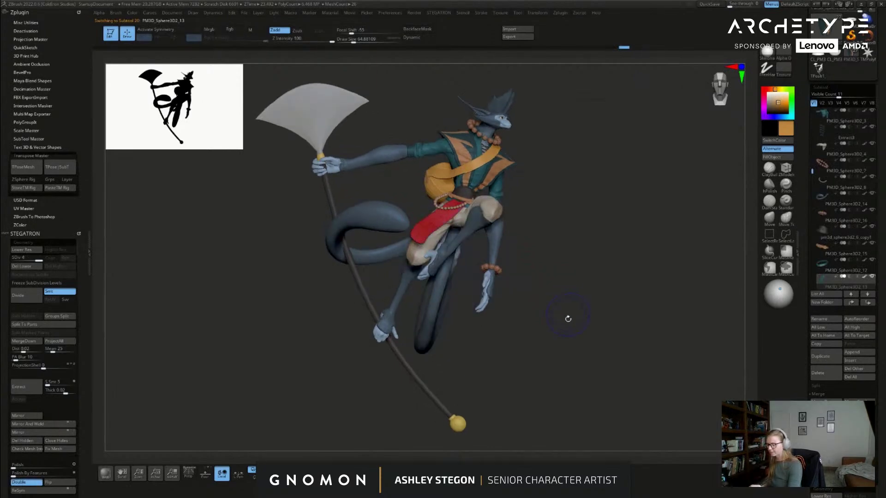
{"action": "key", "text": "s"}
{"action": "left_click_drag", "start_coordinate": [488, 317], "coordinate": [498, 317]}
{"action": "mouse_move", "coordinate": [451, 216]}
{"action": "left_mouse_down"}
{"action": "mouse_move", "coordinate": [465, 206]}
{"action": "mouse_move", "coordinate": [430, 225]}
{"action": "mouse_move", "coordinate": [416, 212]}
{"action": "left_mouse_up"}
{"action": "mouse_move", "coordinate": [467, 253]}
{"action": "right_mouse_down"}
{"action": "mouse_move", "coordinate": [453, 242]}
{"action": "mouse_move", "coordinate": [457, 230]}
{"action": "right_mouse_up"}
{"action": "key", "text": "s"}
{"action": "left_click_drag", "start_coordinate": [453, 230], "coordinate": [438, 231]}
{"action": "mouse_move", "coordinate": [446, 215]}
{"action": "right_mouse_down"}
{"action": "mouse_move", "coordinate": [455, 218]}
{"action": "mouse_move", "coordinate": [455, 241]}
{"action": "mouse_move", "coordinate": [475, 196]}
{"action": "right_mouse_up"}
{"action": "key", "text": "]"}
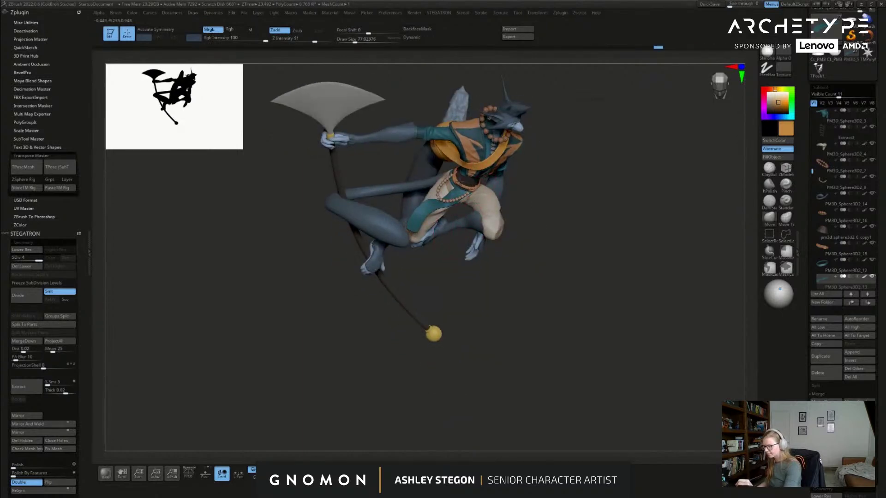
Step: Shape the loose end of the teal waist cloth into a curve that flutters out behind the hip
{"action": "right_click_drag", "start_coordinate": [469, 188], "coordinate": [622, 287]}
{"action": "mouse_move", "coordinate": [551, 170]}
{"action": "right_mouse_down", "text": "ctrl"}
{"action": "mouse_move", "coordinate": [557, 181]}
{"action": "mouse_move", "coordinate": [603, 196]}
{"action": "mouse_move", "coordinate": [627, 287]}
{"action": "mouse_move", "coordinate": [641, 284]}
{"action": "right_mouse_up", "text": "ctrl"}
{"action": "key", "text": "s"}
{"action": "left_click_drag", "start_coordinate": [642, 286], "coordinate": [640, 287]}
{"action": "right_click_drag", "start_coordinate": [661, 316], "coordinate": [652, 315]}
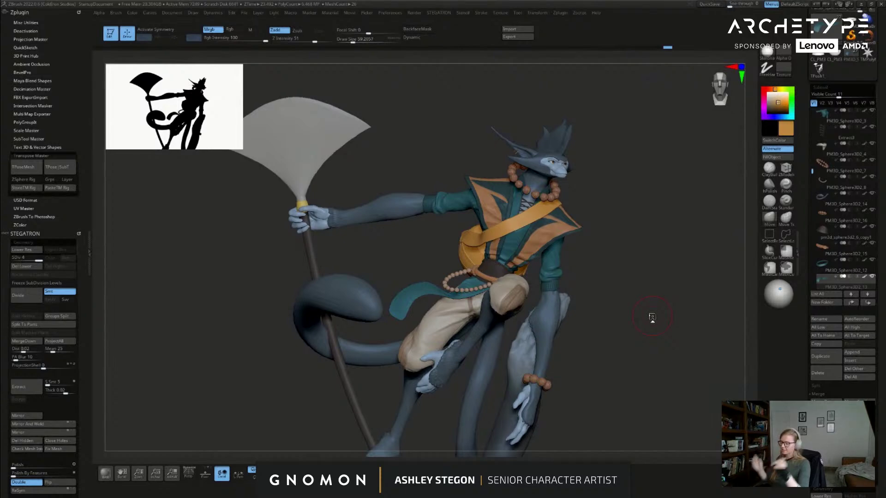
{"action": "left_click_drag", "start_coordinate": [633, 347], "coordinate": [675, 307]}
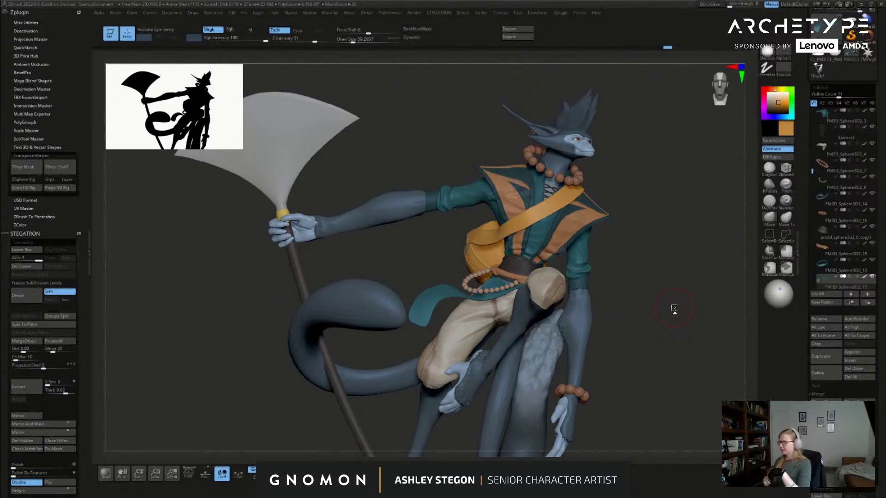
{"action": "mouse_move", "coordinate": [658, 369]}
{"action": "left_mouse_down", "text": "alt"}
{"action": "mouse_move", "coordinate": [650, 371]}
{"action": "mouse_move", "coordinate": [647, 336]}
{"action": "left_mouse_up", "text": "alt"}
{"action": "key", "text": "s"}
{"action": "left_click_drag", "start_coordinate": [647, 336], "coordinate": [644, 337]}
Step: Select the teal shirt from behind and adjust its fit at the shoulder beside the vest
{"action": "mouse_move", "coordinate": [599, 342]}
{"action": "left_mouse_down"}
{"action": "mouse_move", "coordinate": [656, 368]}
{"action": "mouse_move", "coordinate": [595, 273]}
{"action": "mouse_move", "coordinate": [571, 214]}
{"action": "left_mouse_up"}
{"action": "left_click", "coordinate": [524, 170], "text": "alt"}
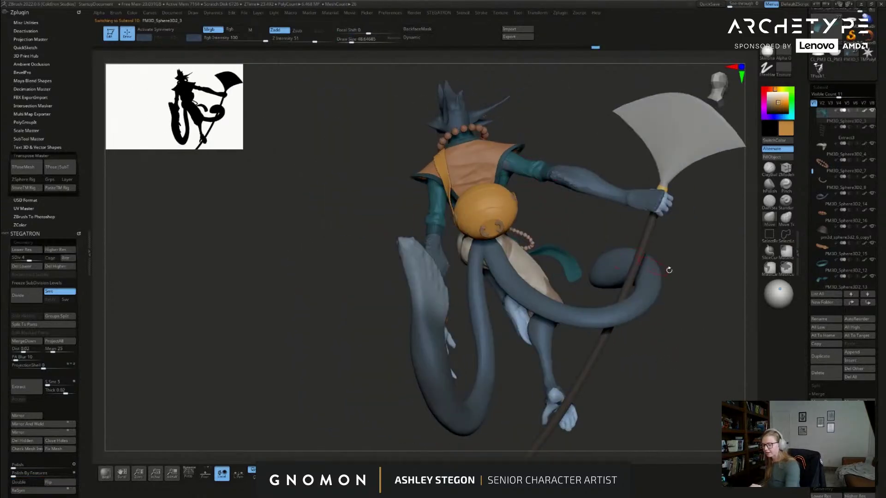
{"action": "key", "text": "s"}
{"action": "left_click_drag", "start_coordinate": [508, 191], "coordinate": [511, 191]}
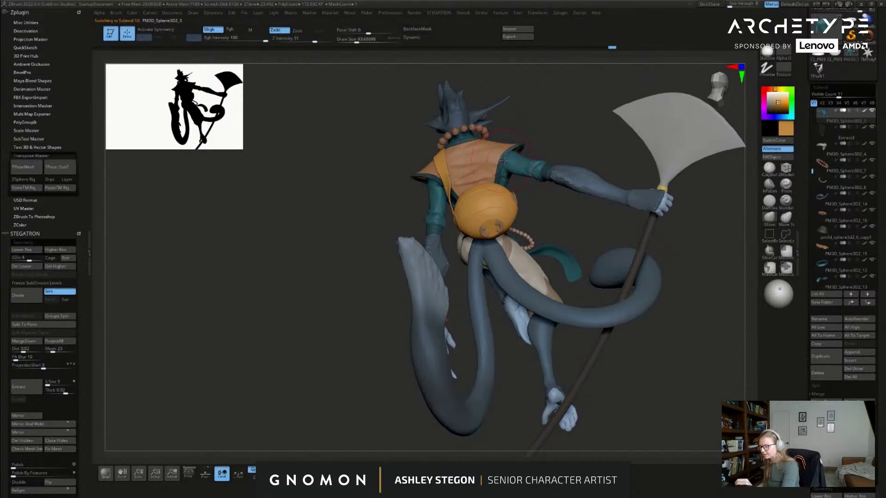
{"action": "left_click", "coordinate": [504, 159], "text": "alt"}
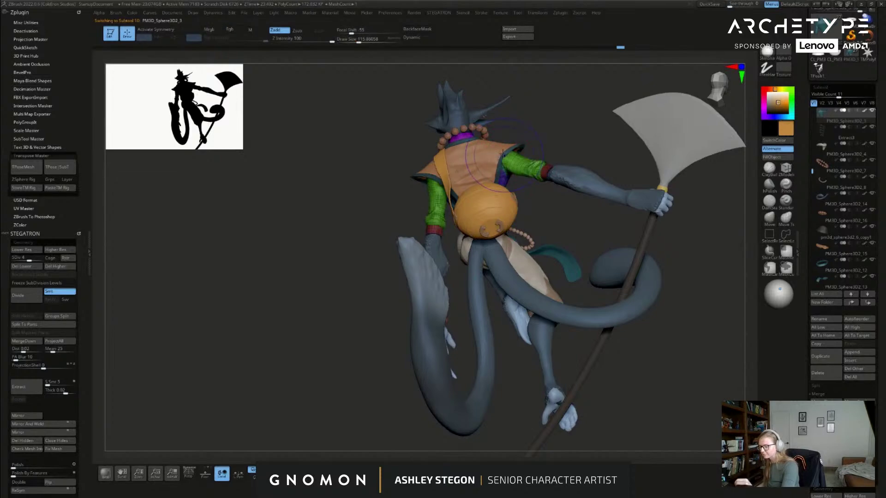
{"action": "left_click_drag", "start_coordinate": [553, 215], "coordinate": [662, 331]}
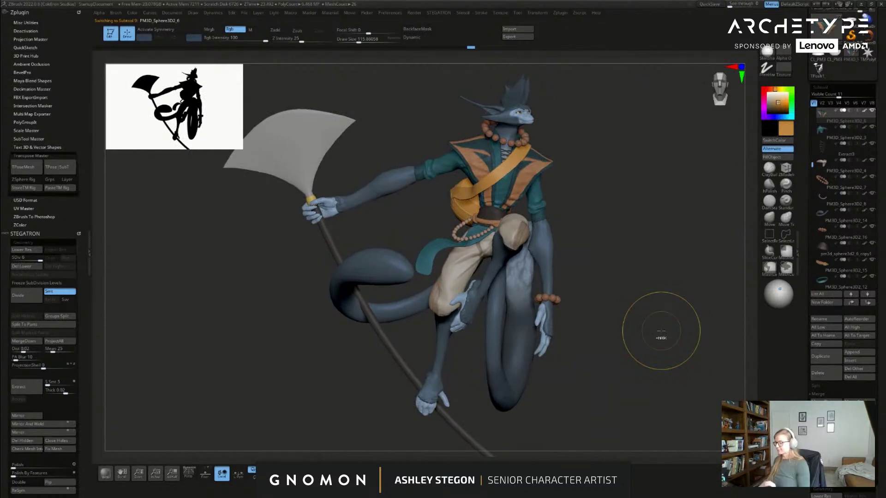
Step: Save the tool as student_04_posed in the TheStudent folder
{"action": "key", "text": "ctrl+s"}
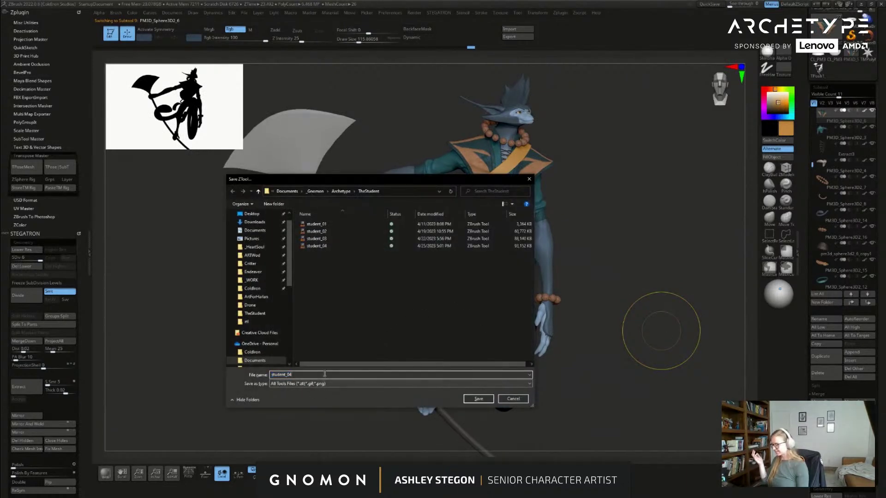
{"action": "left_click", "coordinate": [327, 375]}
{"action": "type", "text": "_posed"}
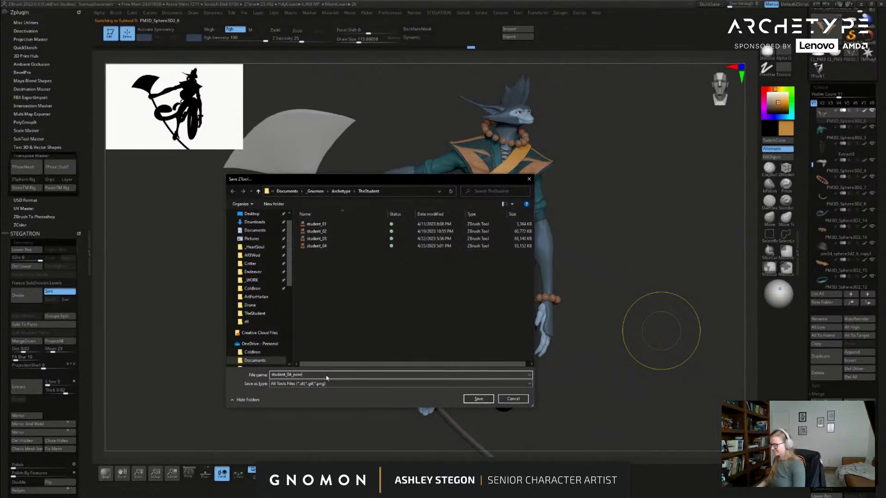
{"action": "left_click", "coordinate": [478, 399]}
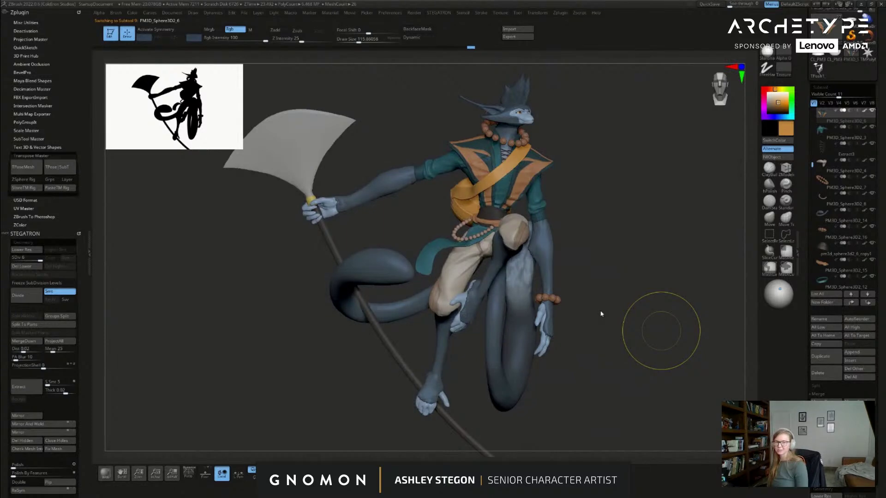